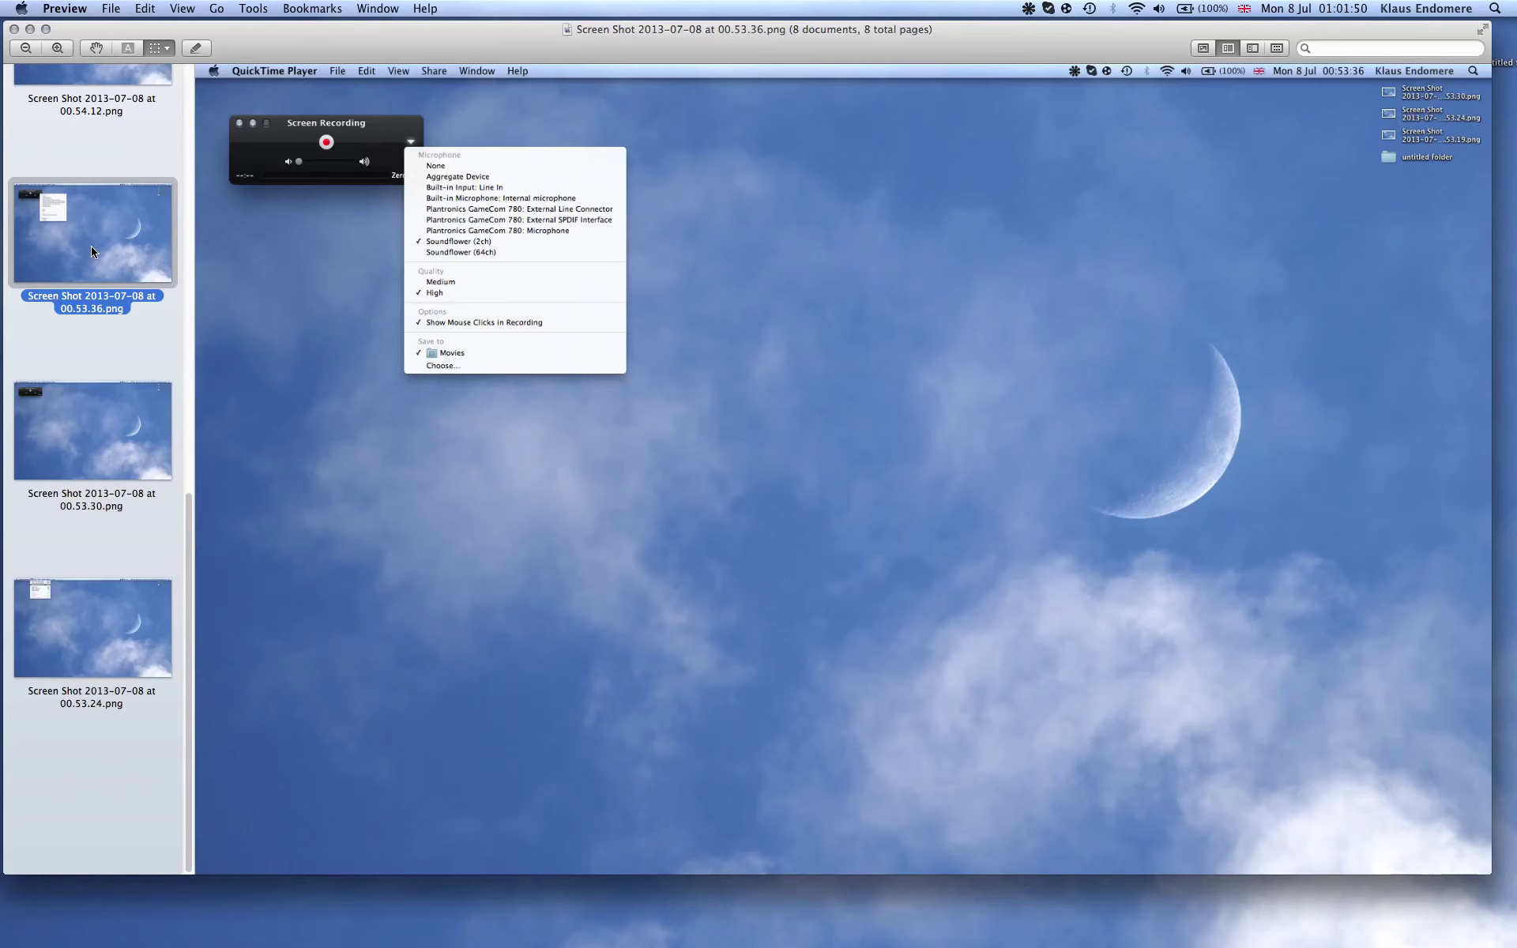
# Browse the screen-recording screenshots in Preview, ending on the 00.54.18 one about recording the full screen or part of it.
pyautogui.press('Up')
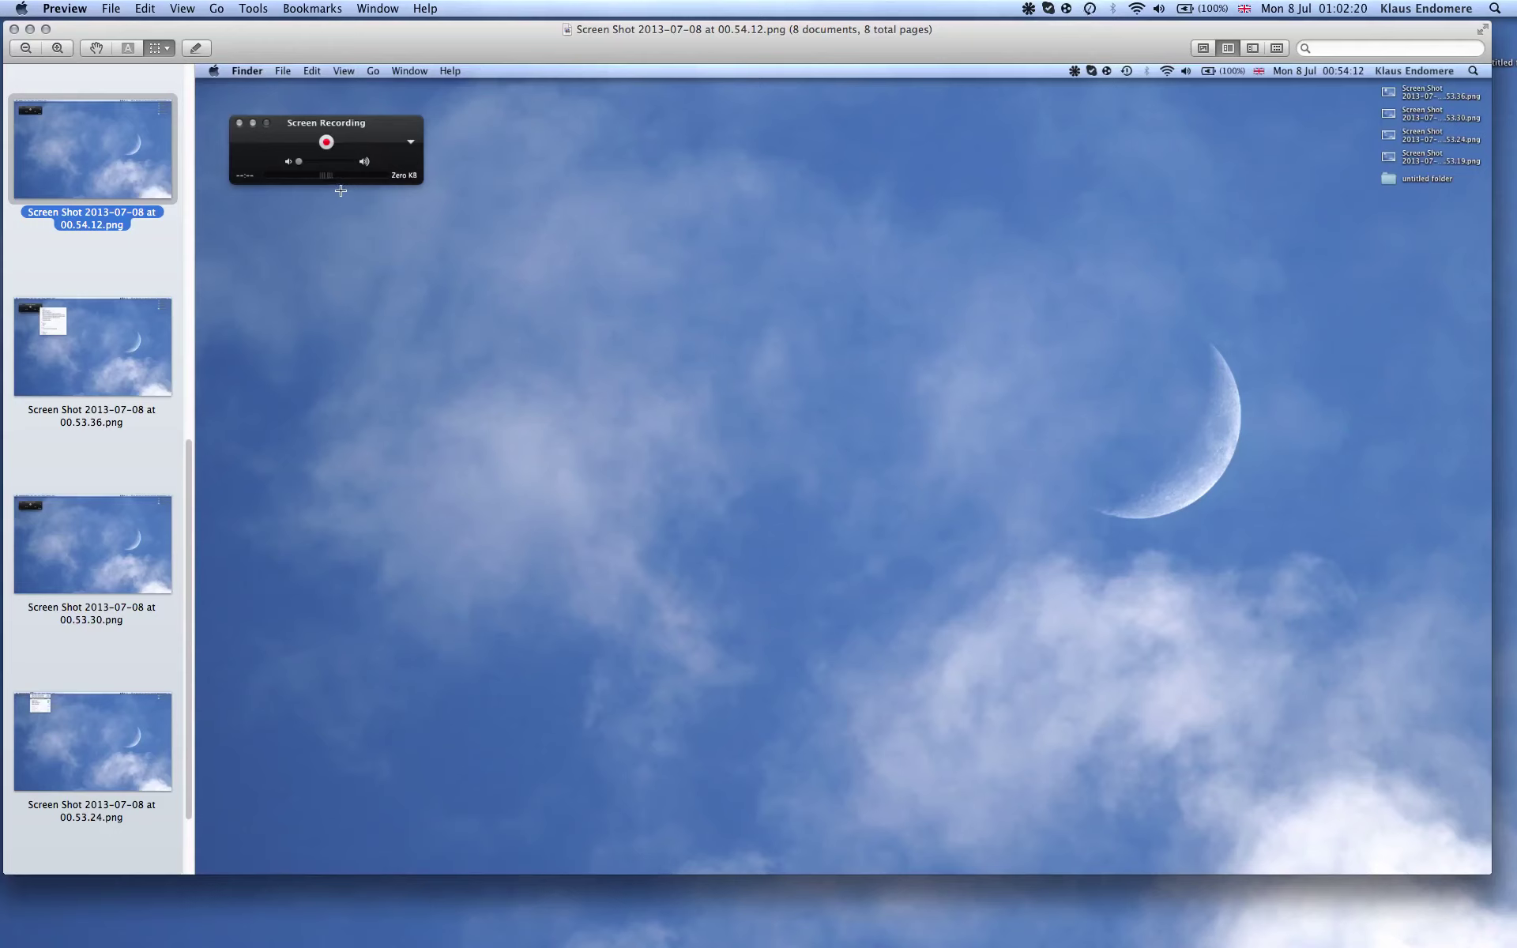
pyautogui.scroll(1, 82, 173)
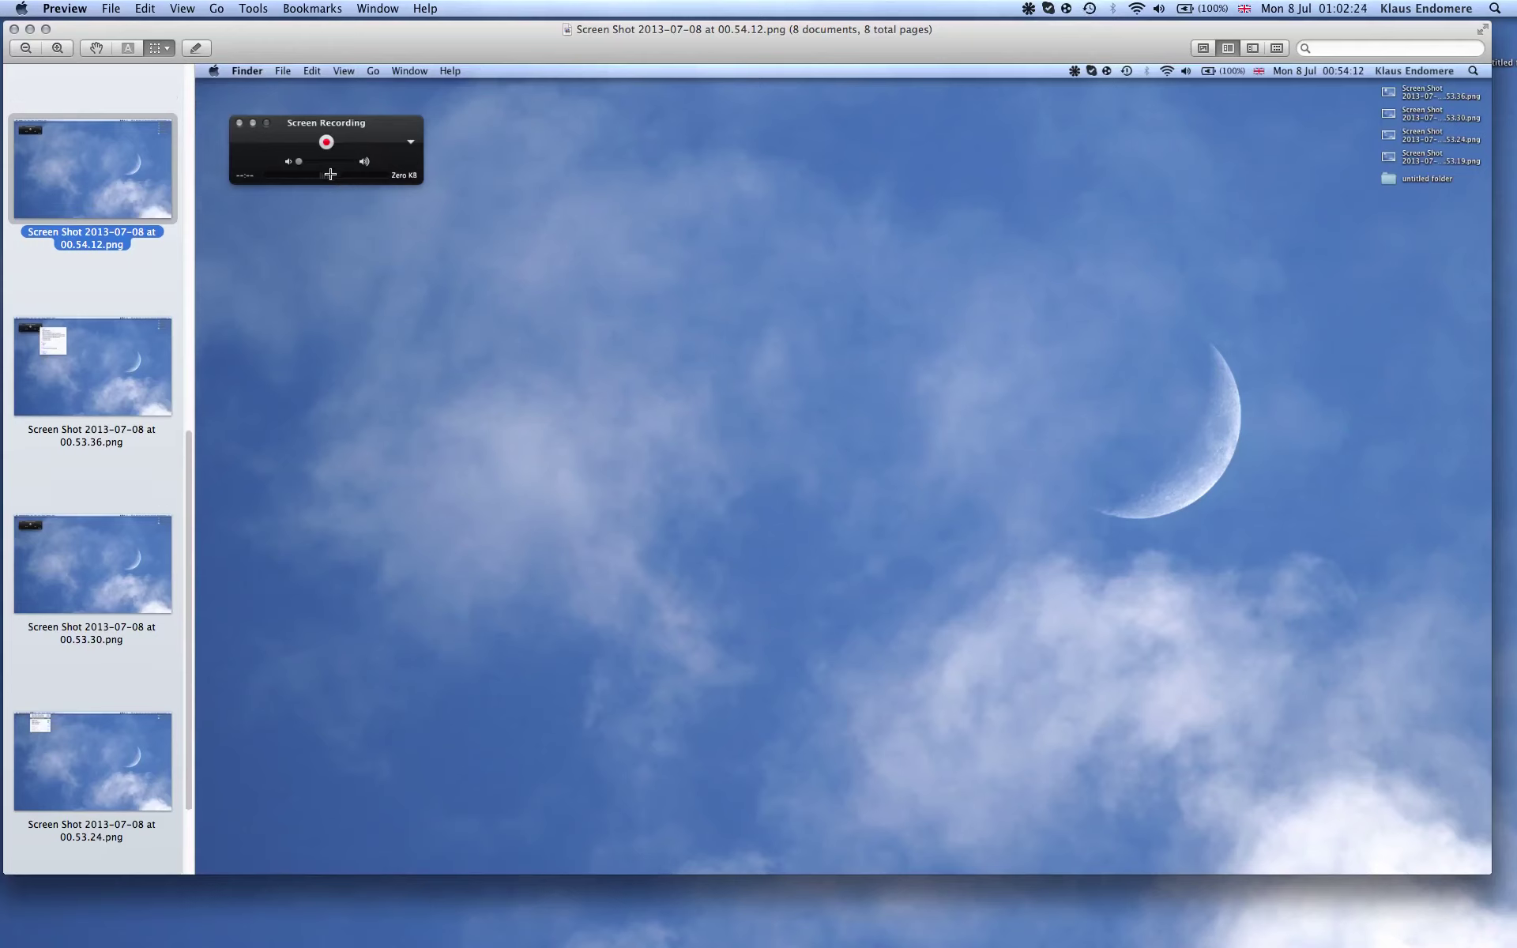
pyautogui.press('Up')
pyautogui.press('Up')
pyautogui.press('Up')
pyautogui.press('Up')
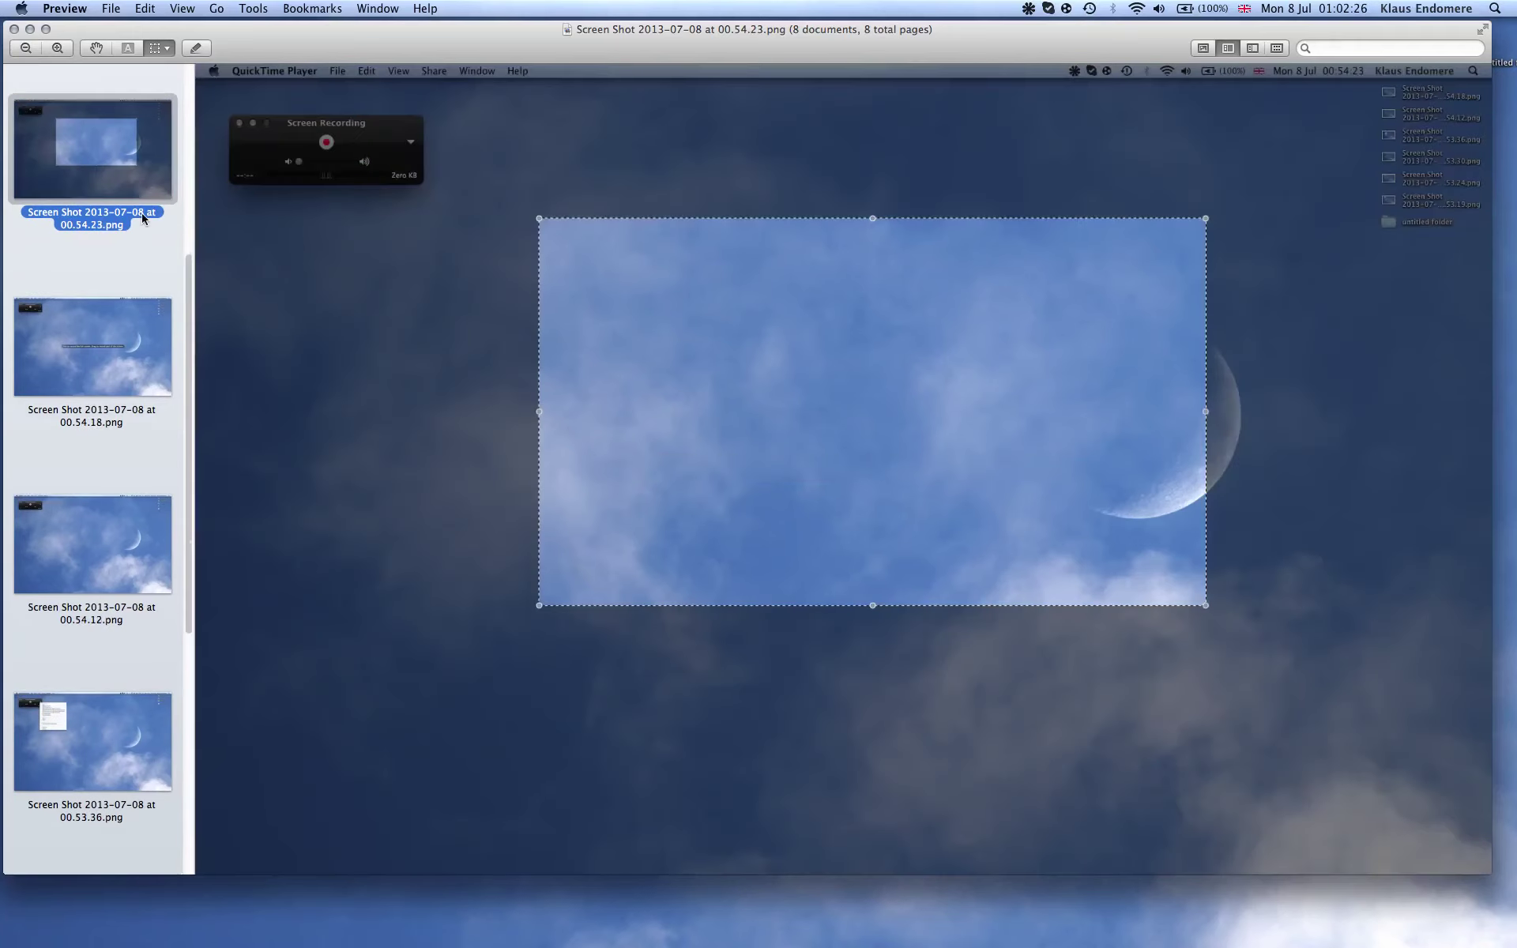
pyautogui.scroll(-1, 162, 454)
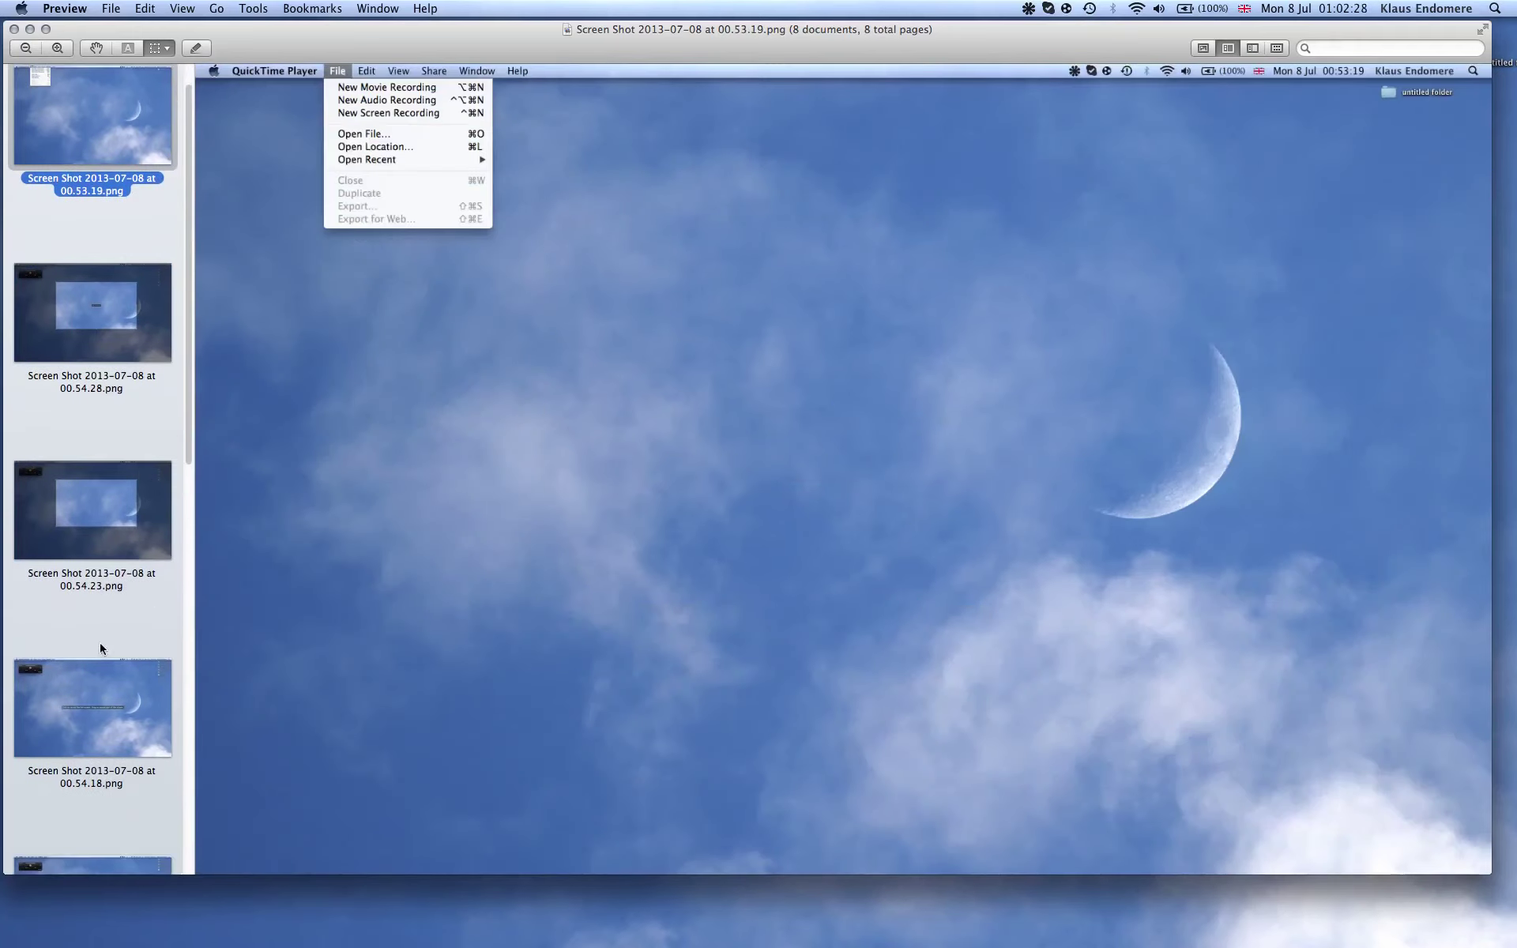
pyautogui.click(109, 711)
pyautogui.scroll(-3, 106, 710)
pyautogui.scroll(-1, 105, 708)
pyautogui.click(104, 704)
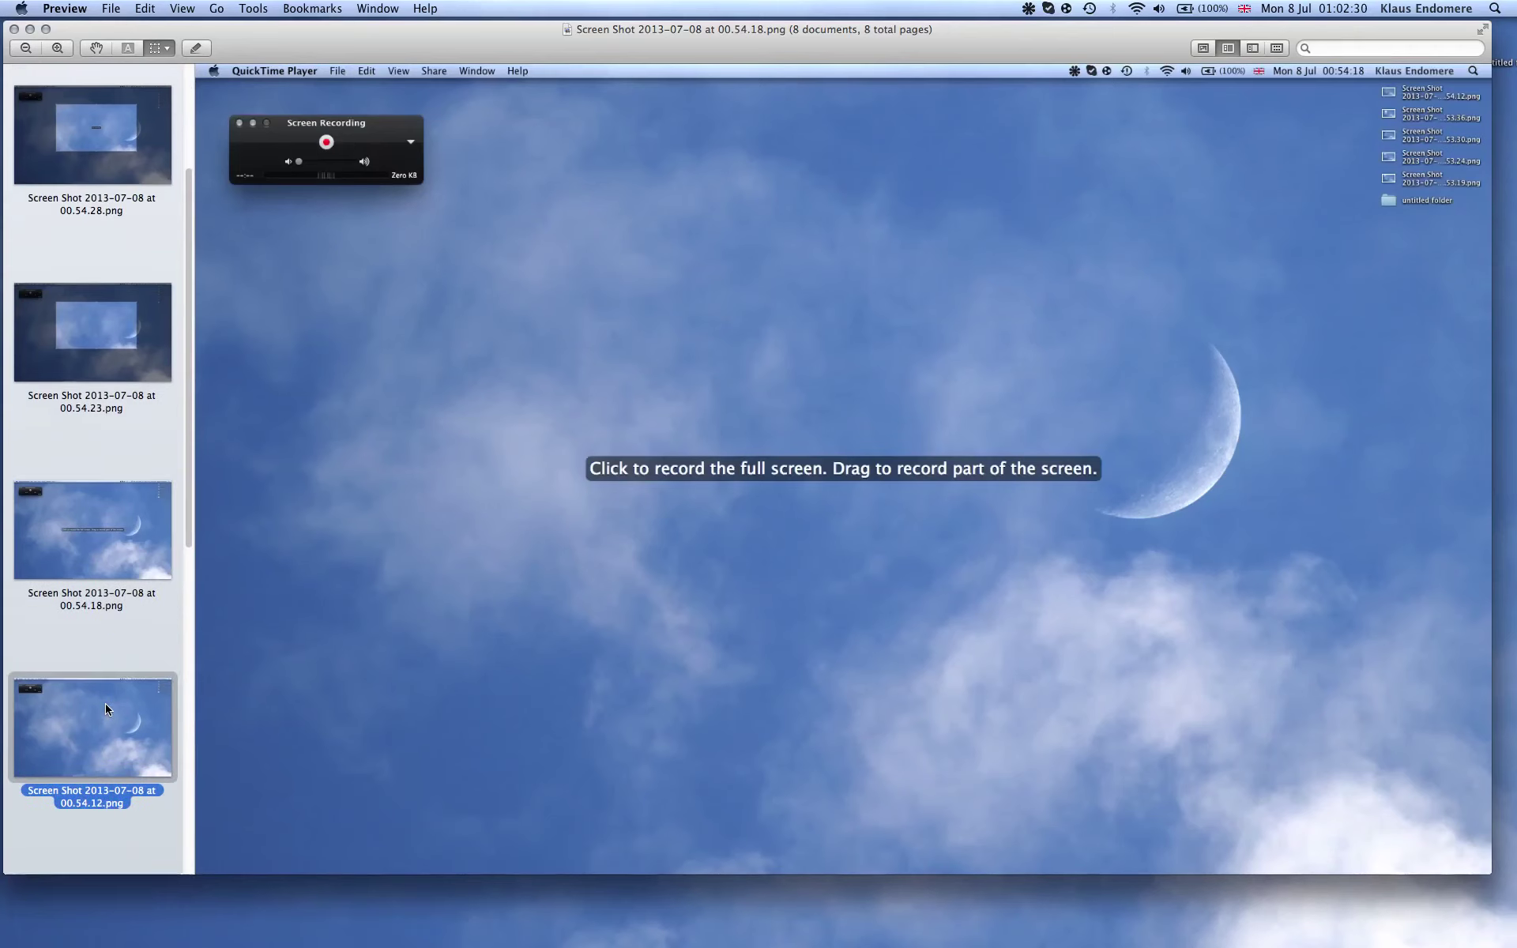
pyautogui.click(128, 542)
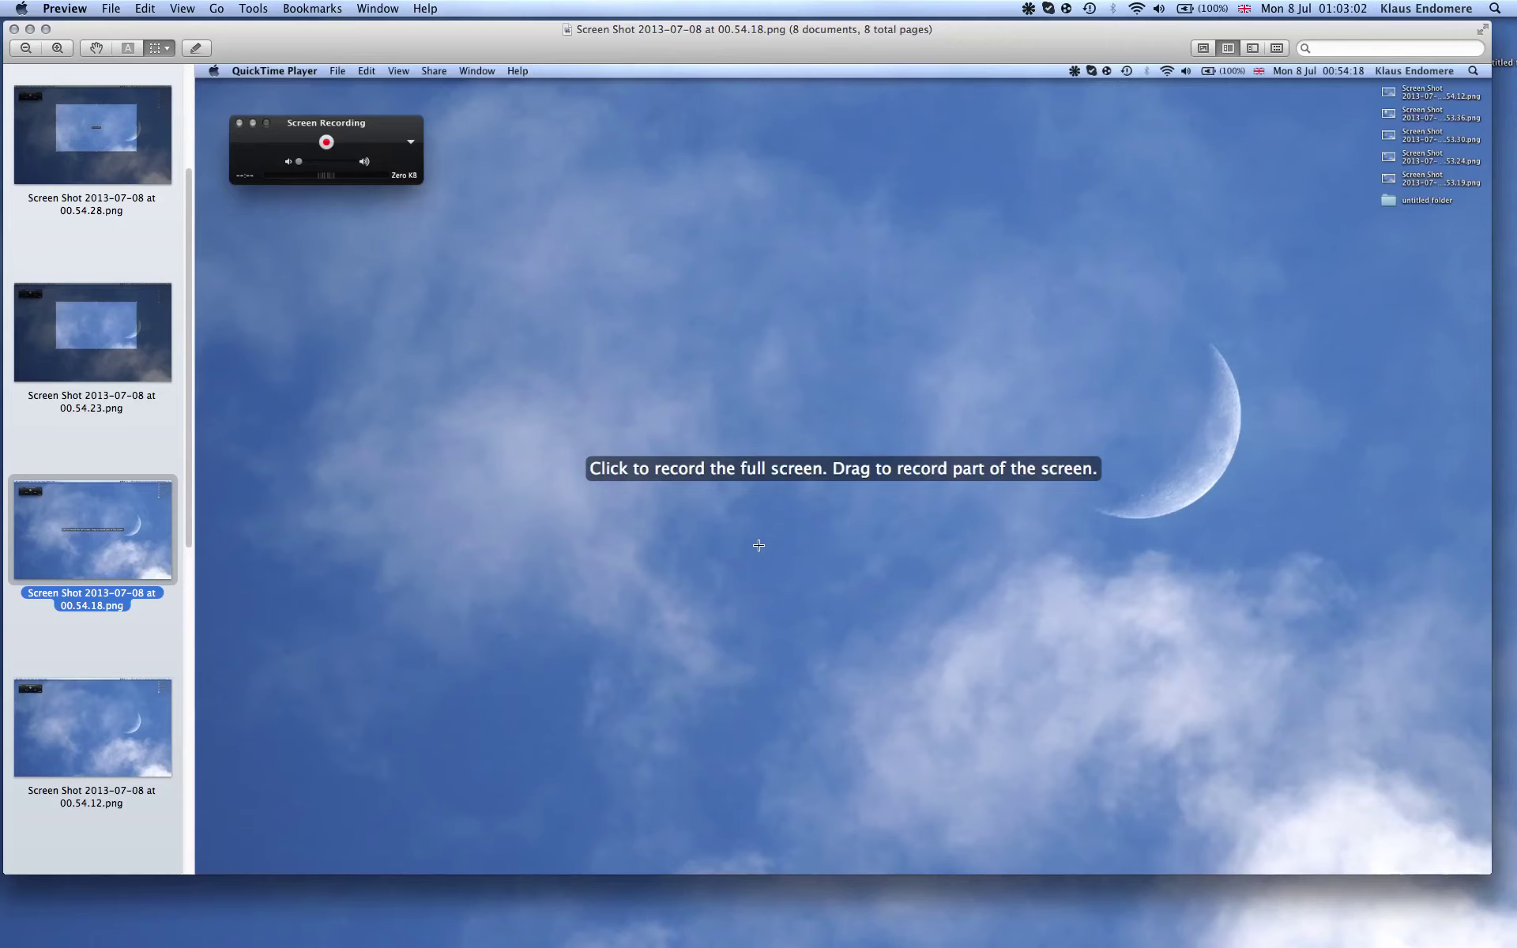
# Examine the 00.54.23 and 00.54.28 screenshots, which cover the selected recording area and the Start Recording button.
pyautogui.click(111, 348)
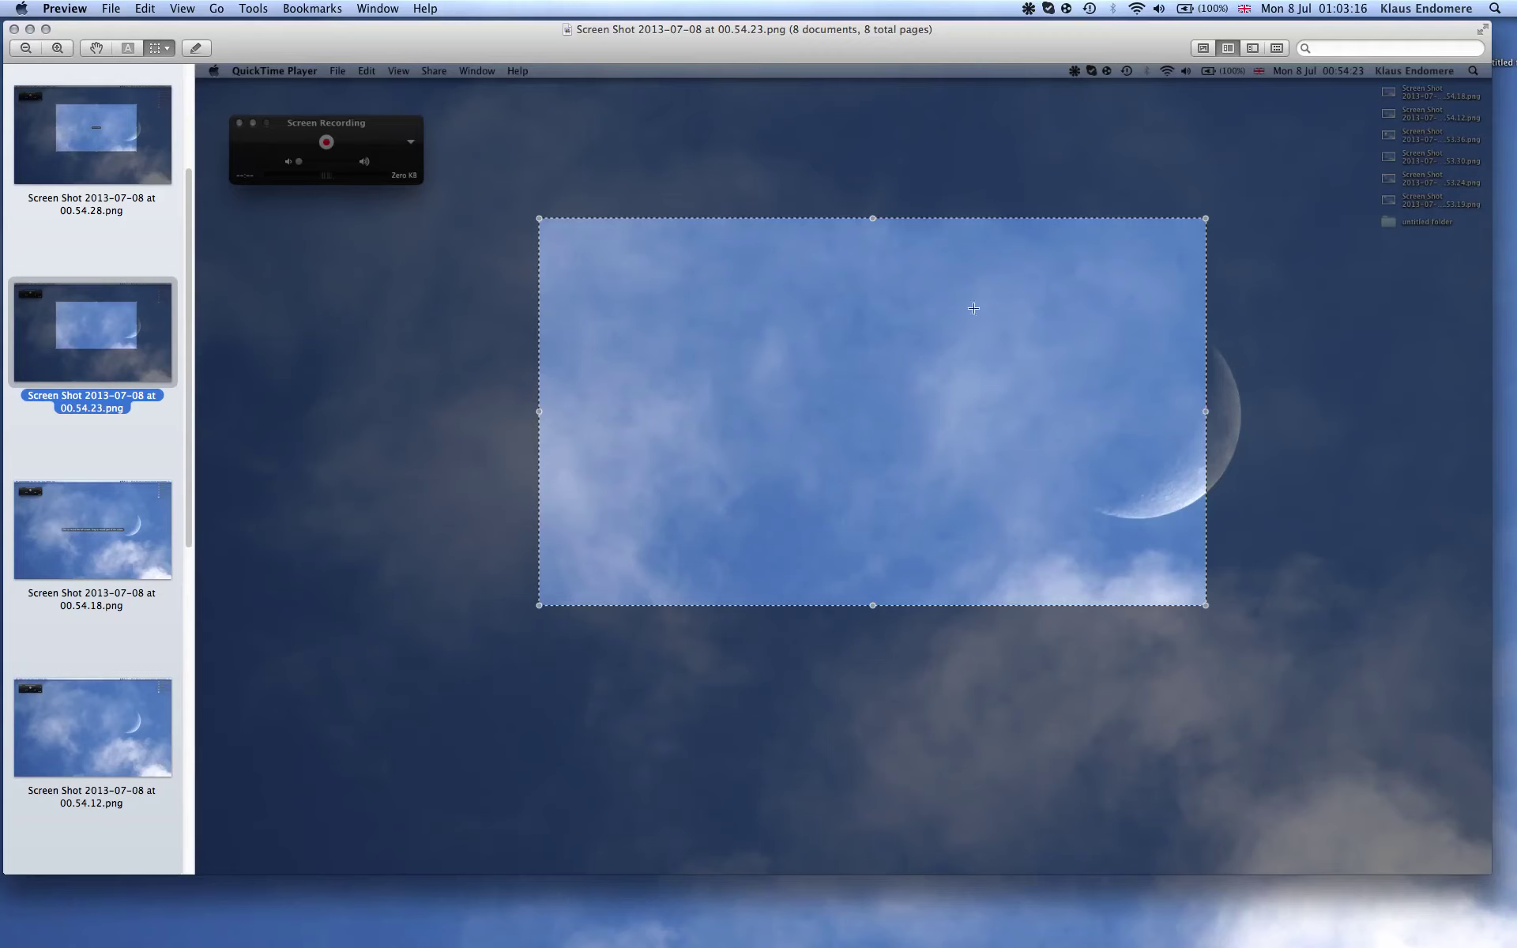
pyautogui.click(81, 162)
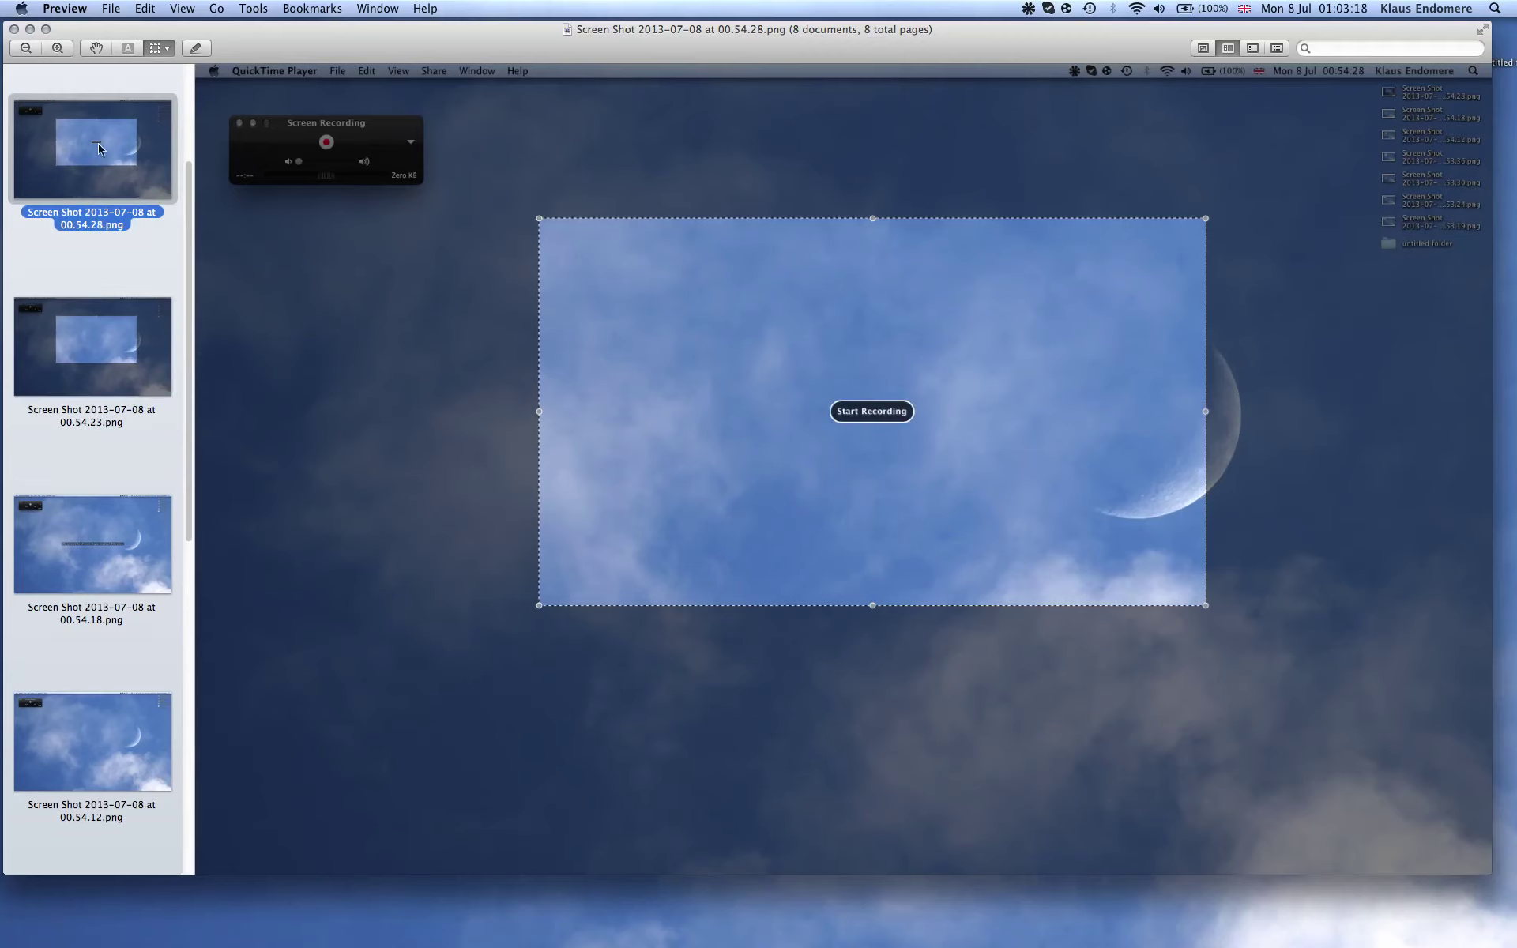
pyautogui.press('Down')
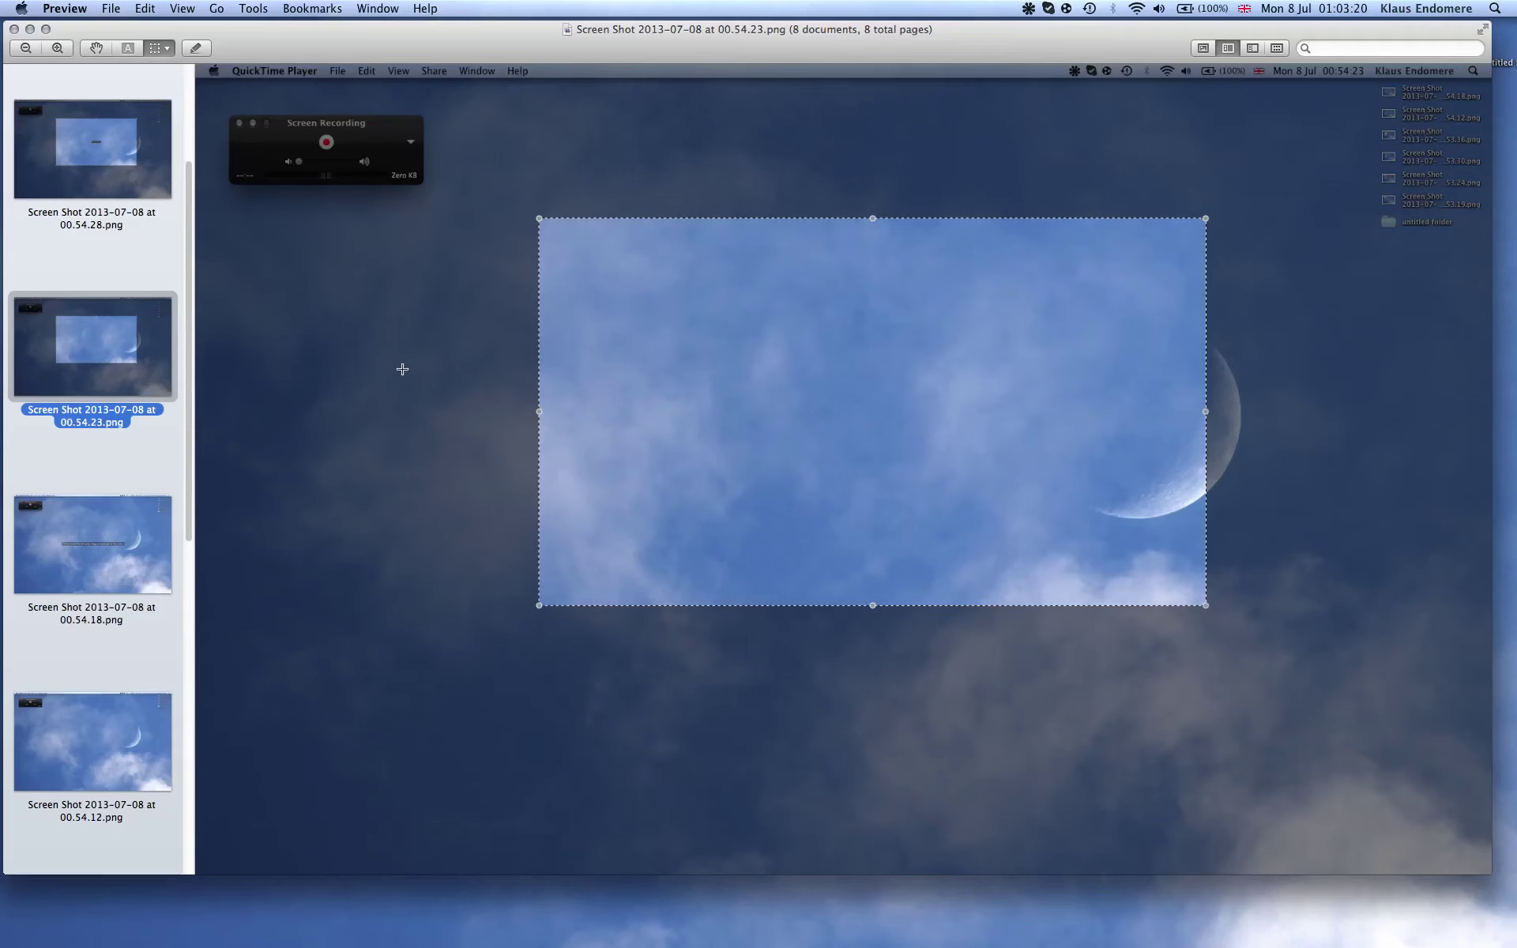
pyautogui.click(107, 544)
pyautogui.click(110, 375)
pyautogui.click(95, 190)
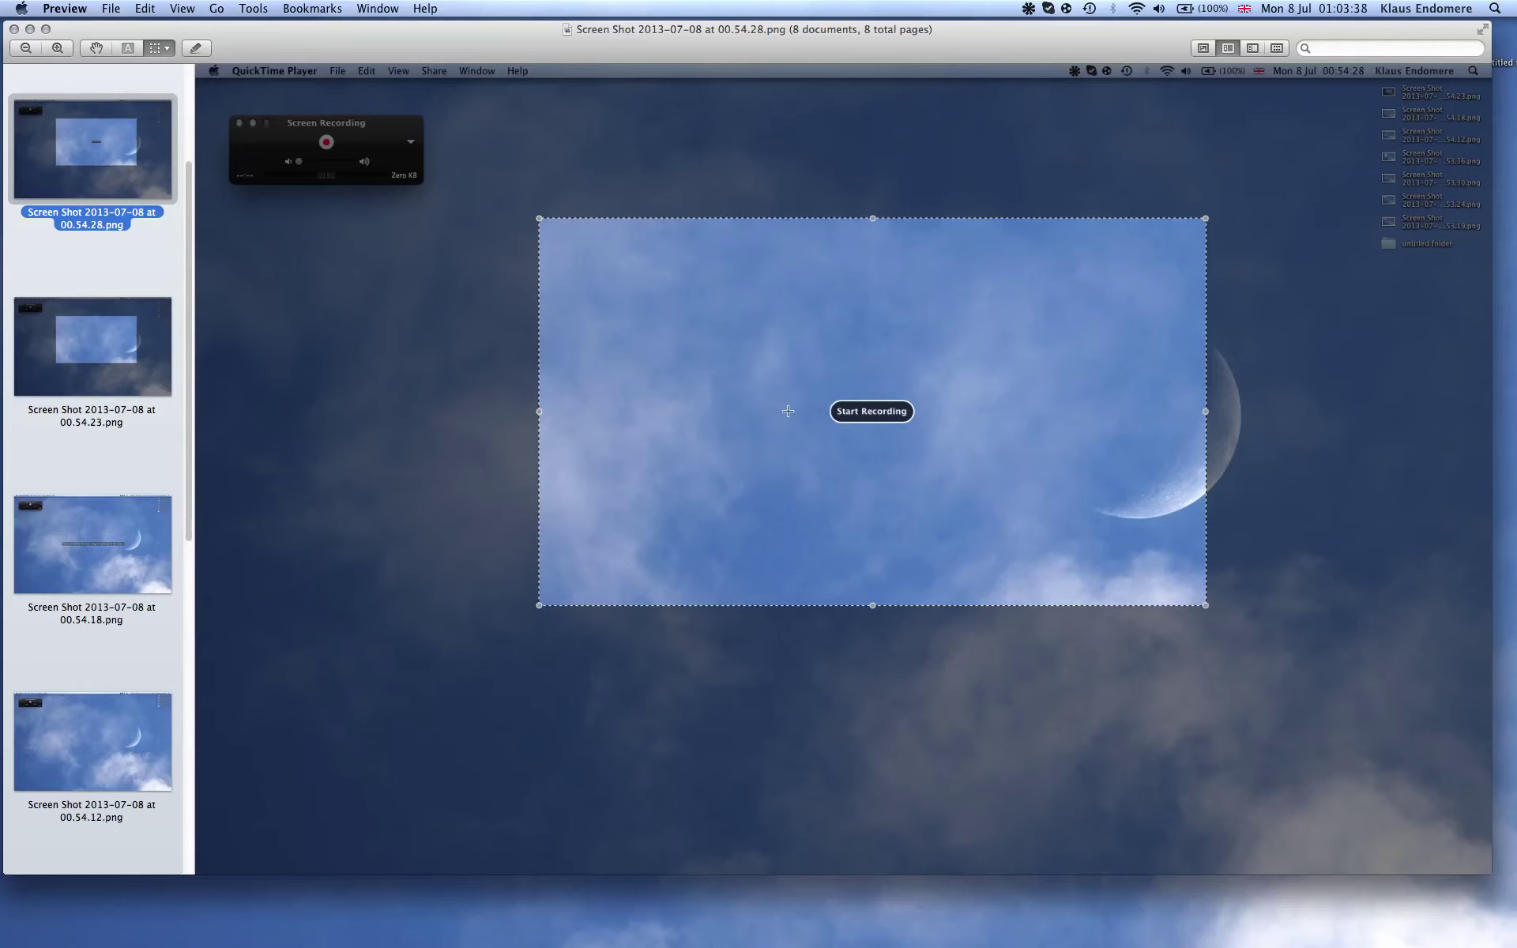
# Go back to the first screenshot, 00.53.19, and close the Preview window.
pyautogui.scroll(5, 97, 376)
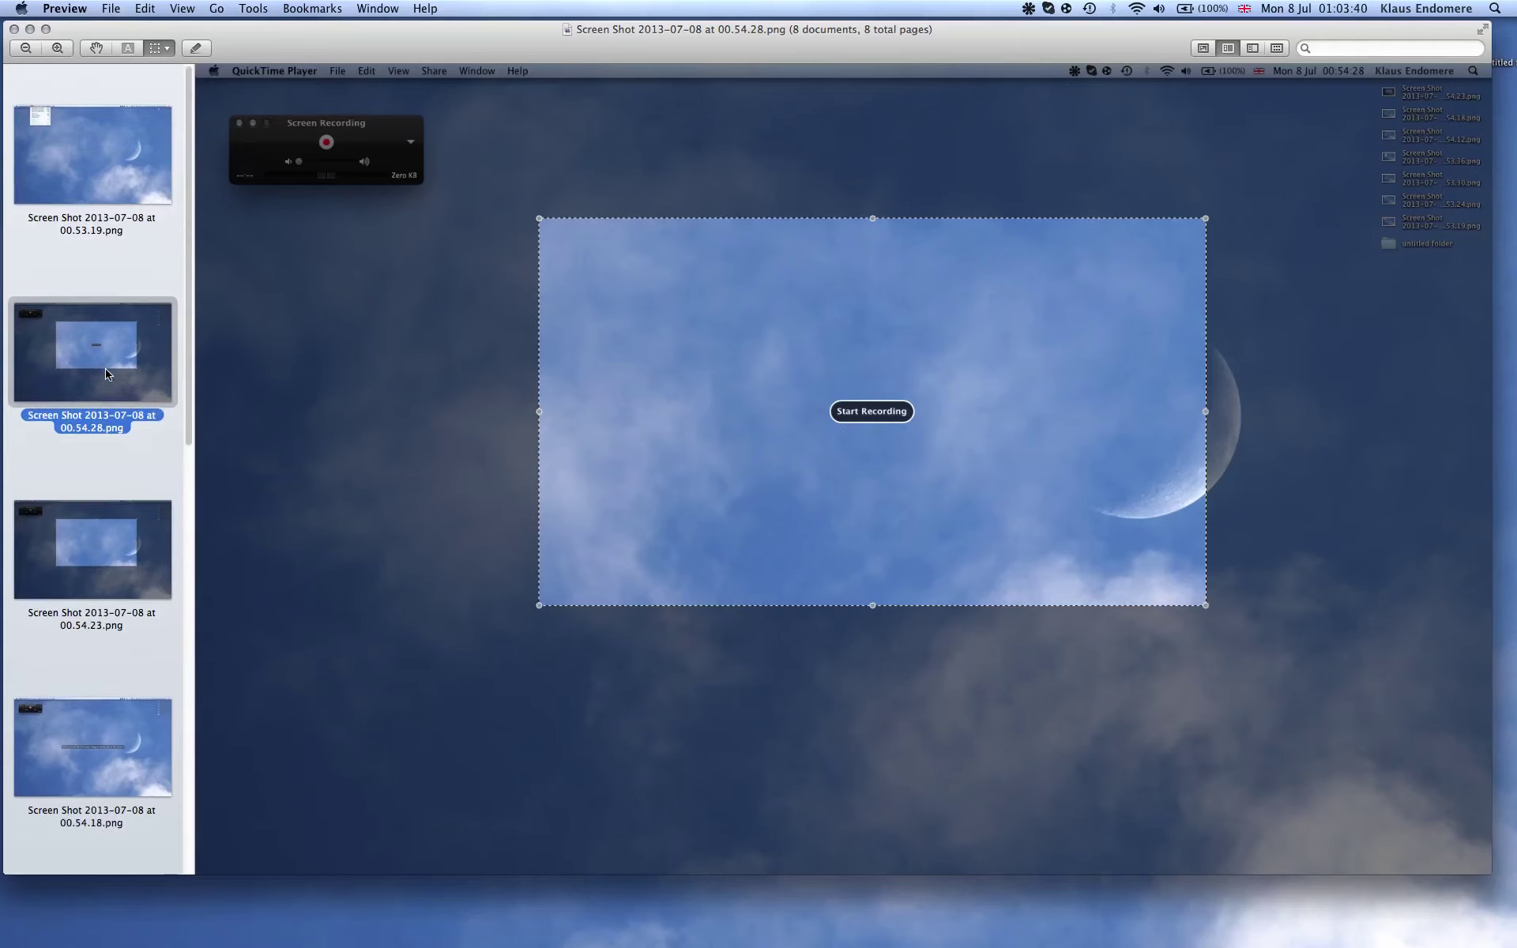
pyautogui.click(115, 181)
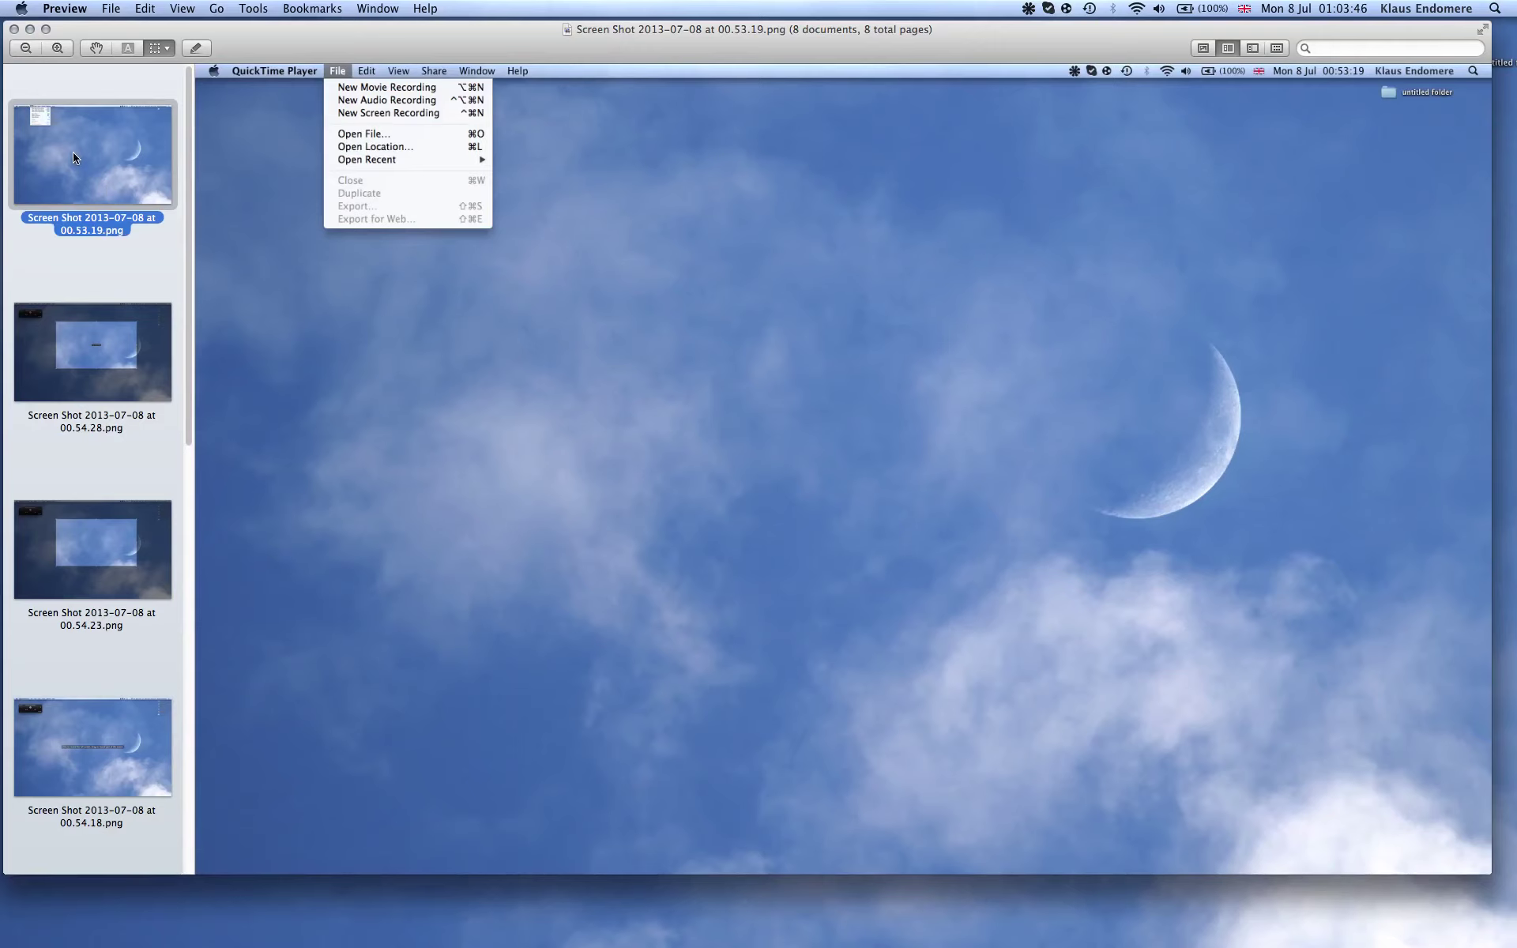
pyautogui.click(15, 29)
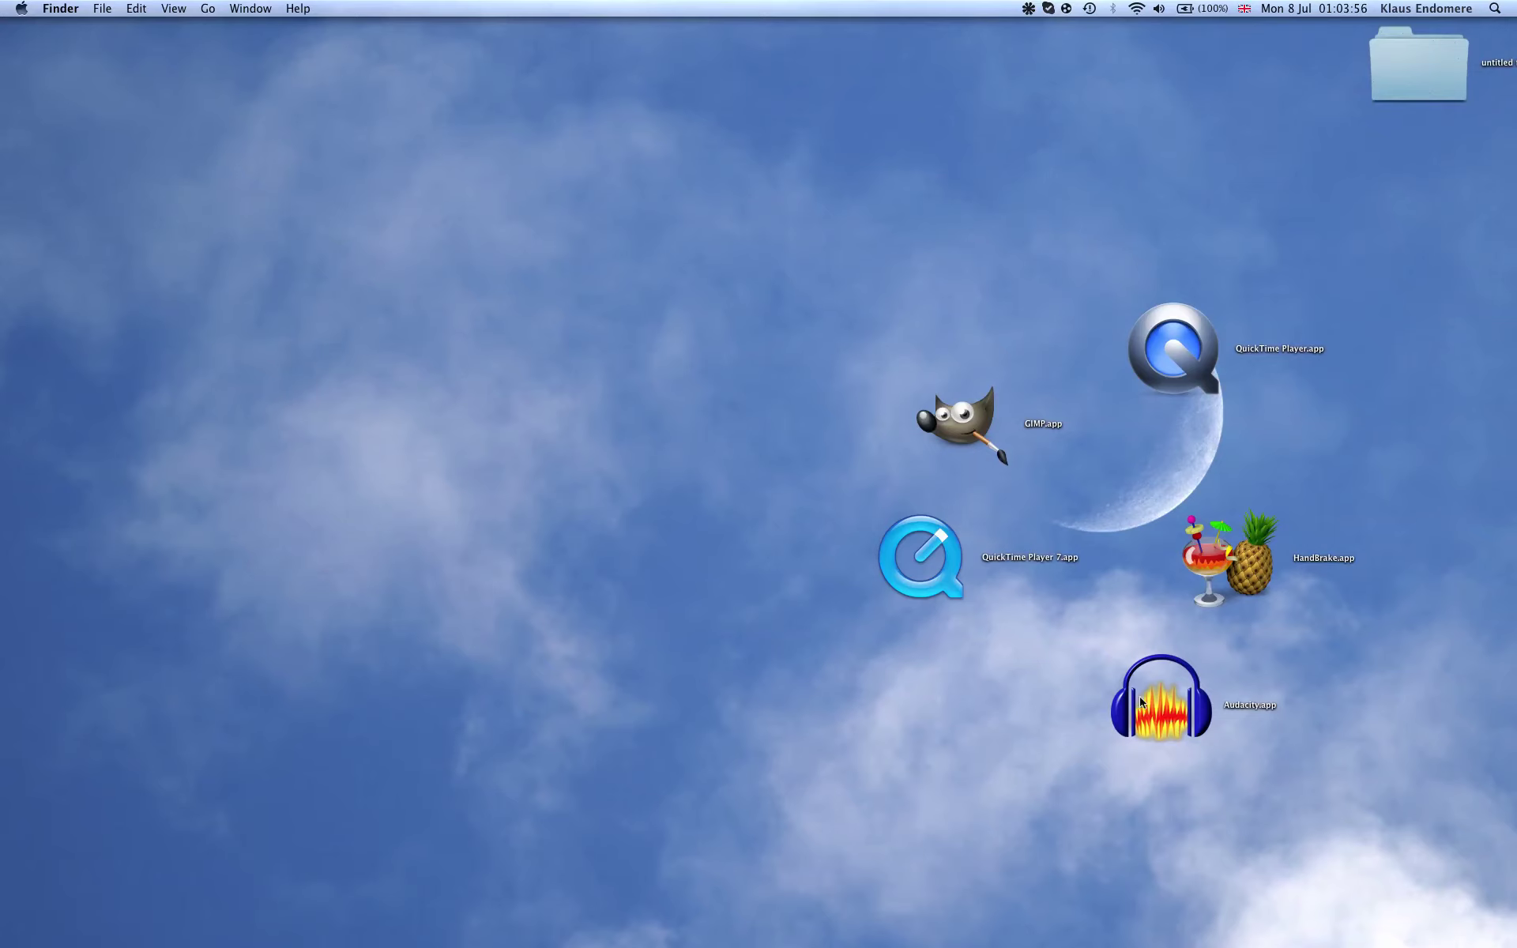
# Check the output devices assigned to Soundflower (2ch) and Soundflower (64ch) in Soundflowerbed.
pyautogui.click(1027, 8)
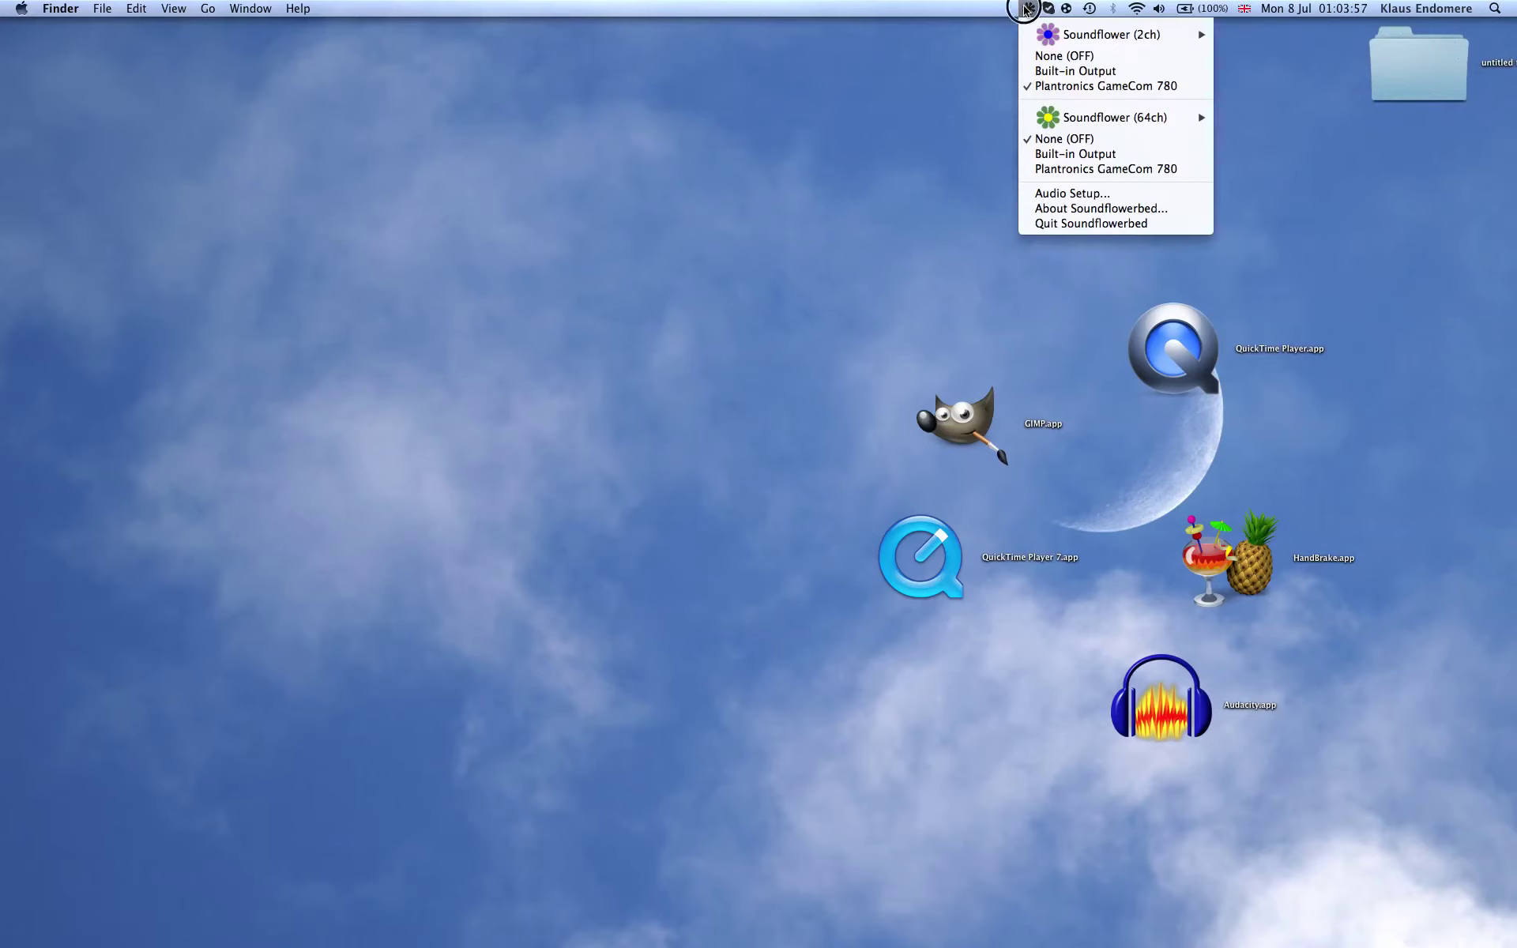
pyautogui.click(869, 186)
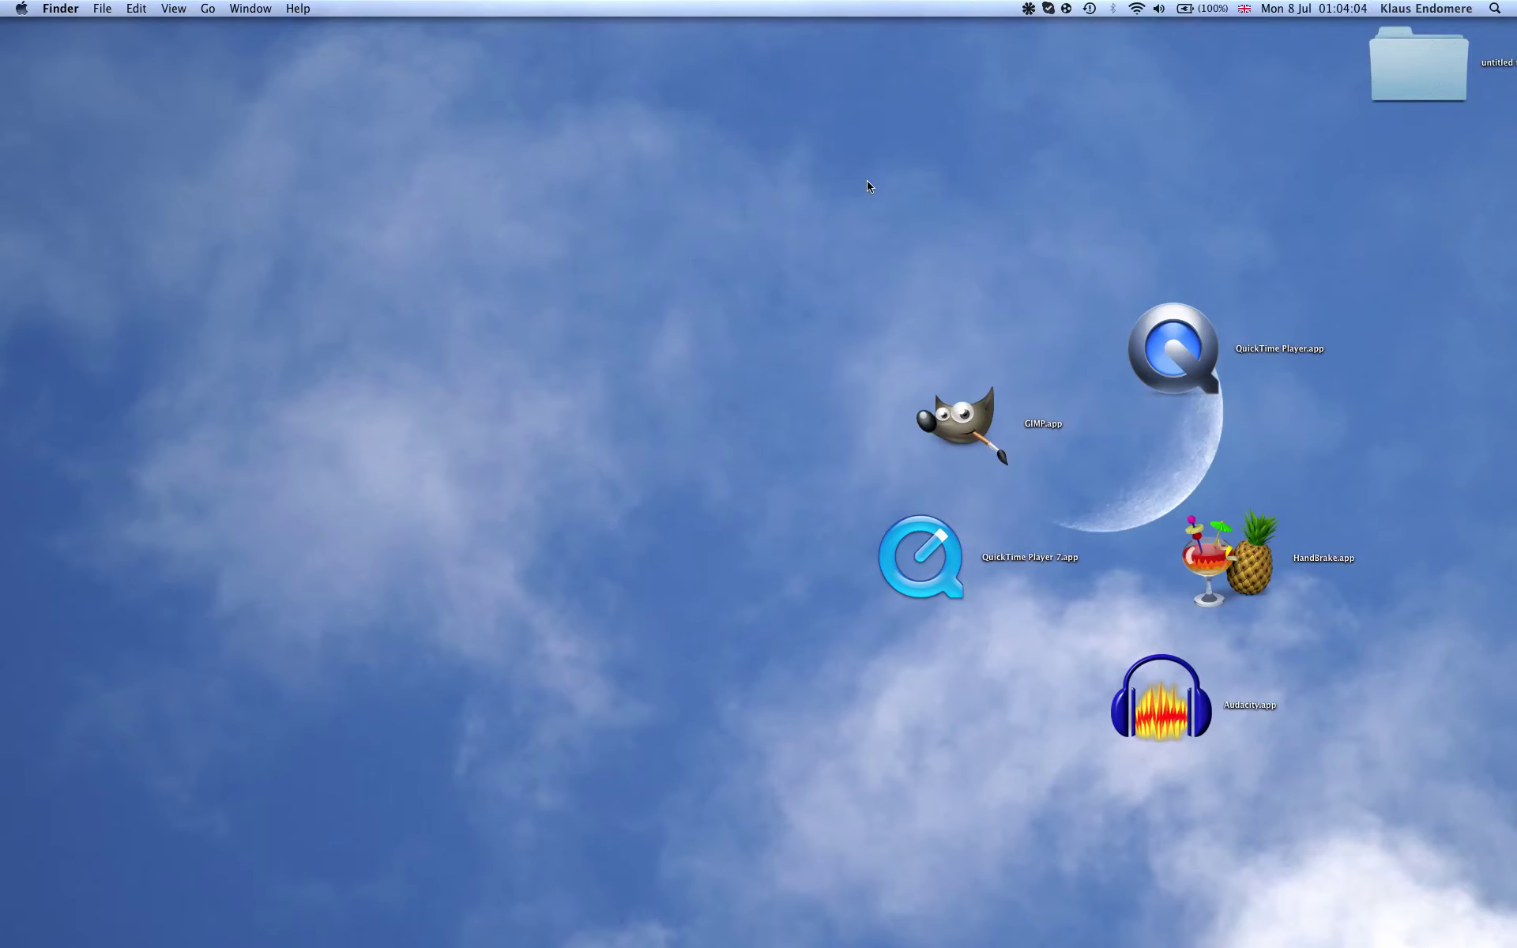
pyautogui.click(1027, 9)
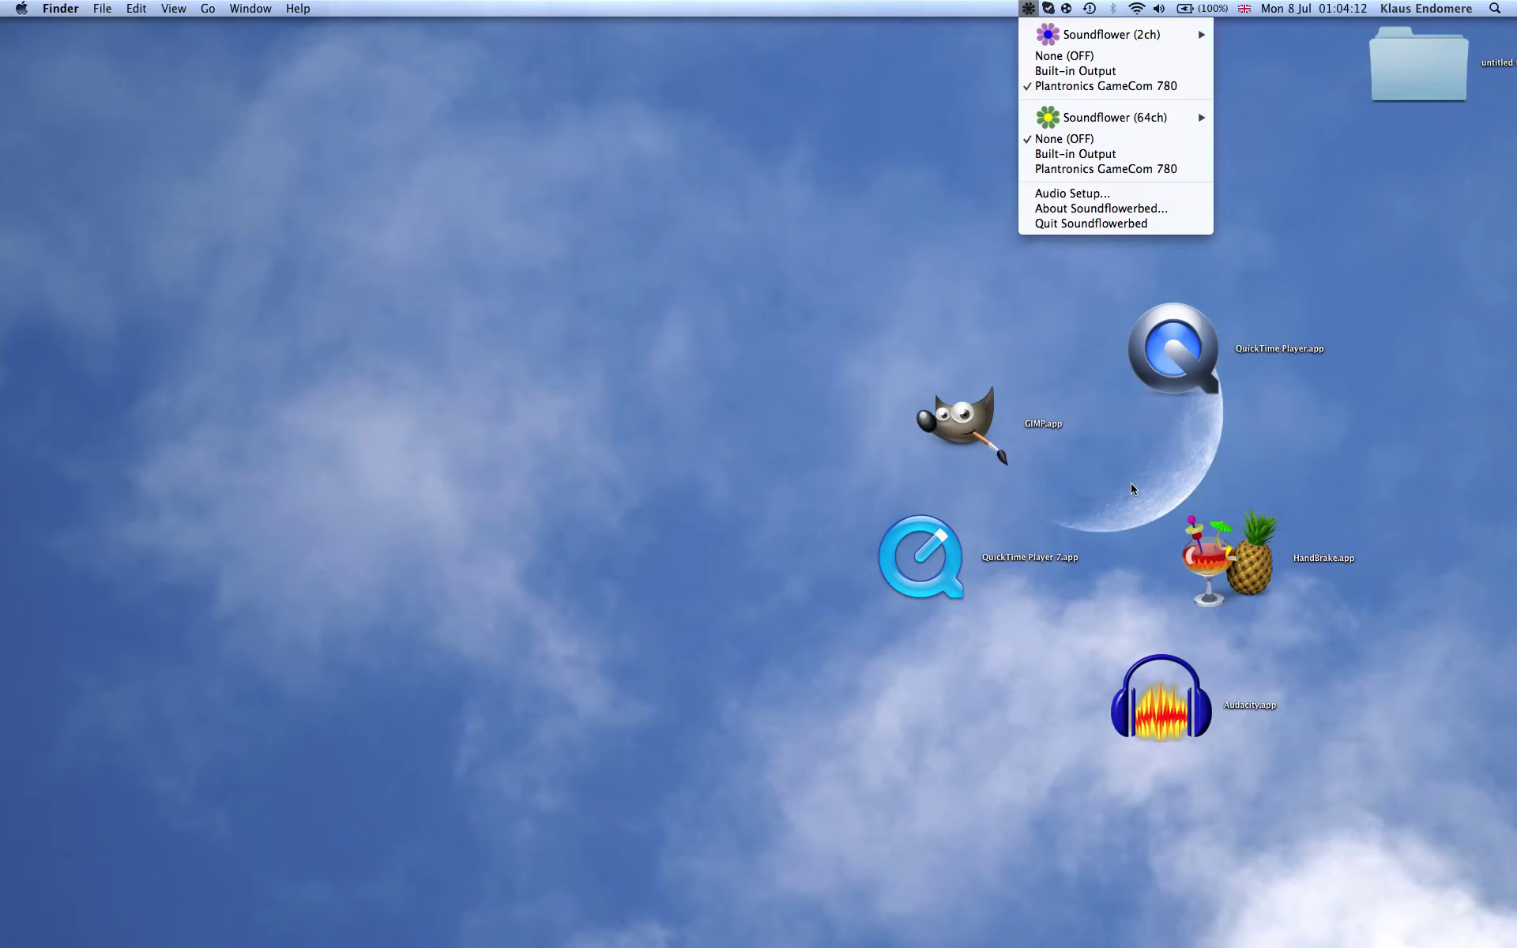
pyautogui.click(466, 394)
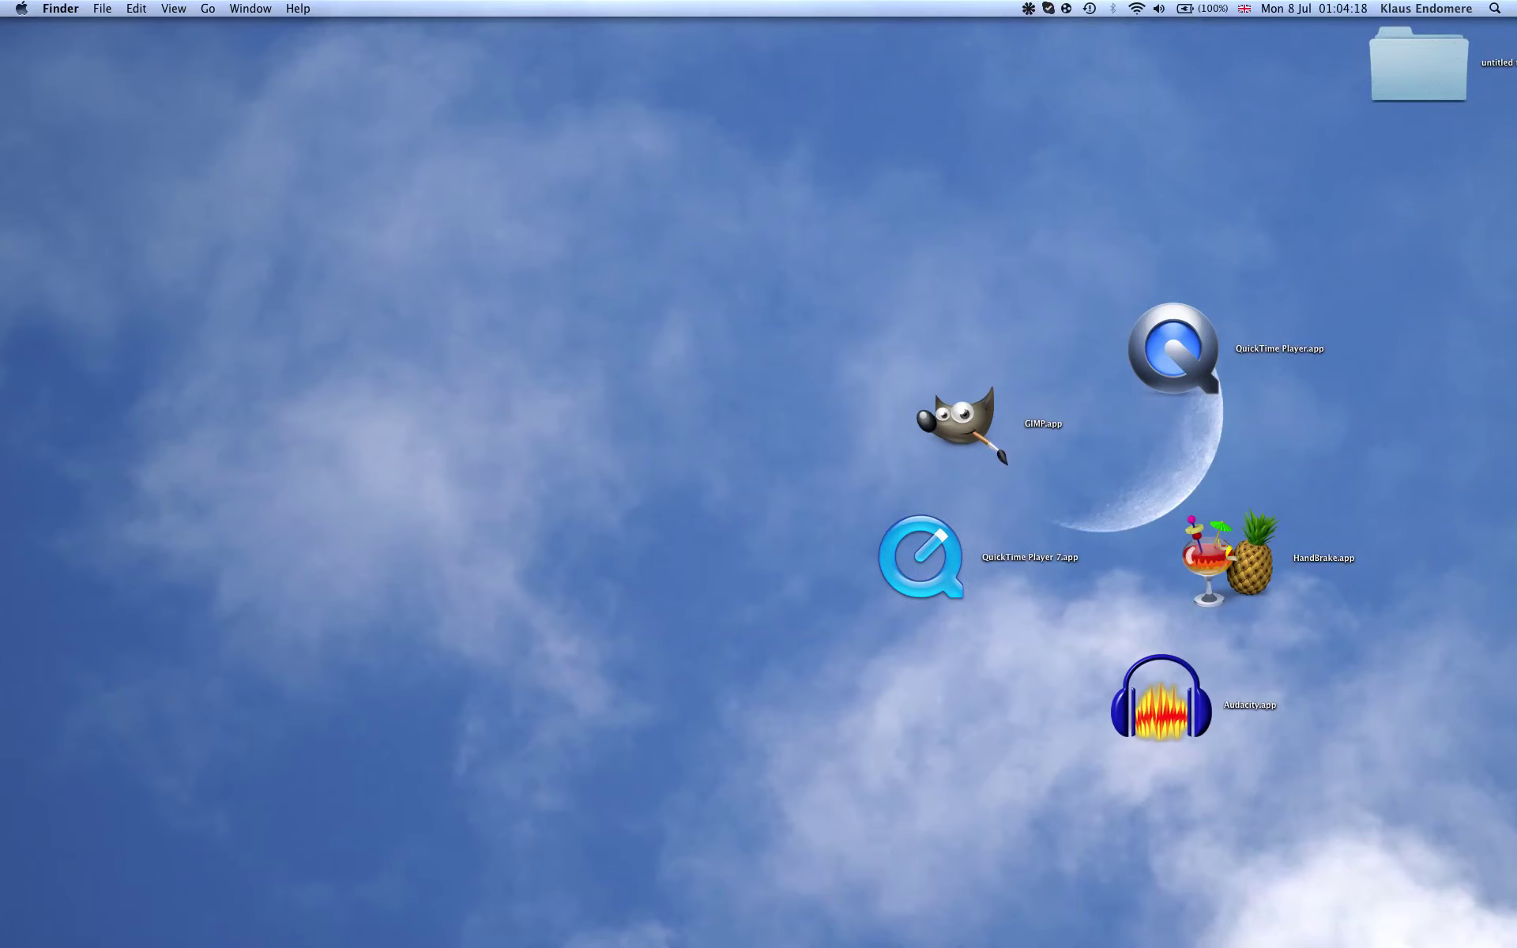
# Locate the Soundflowerbed application in Launchpad and return to the desktop.
pyautogui.moveTo(371, 917)
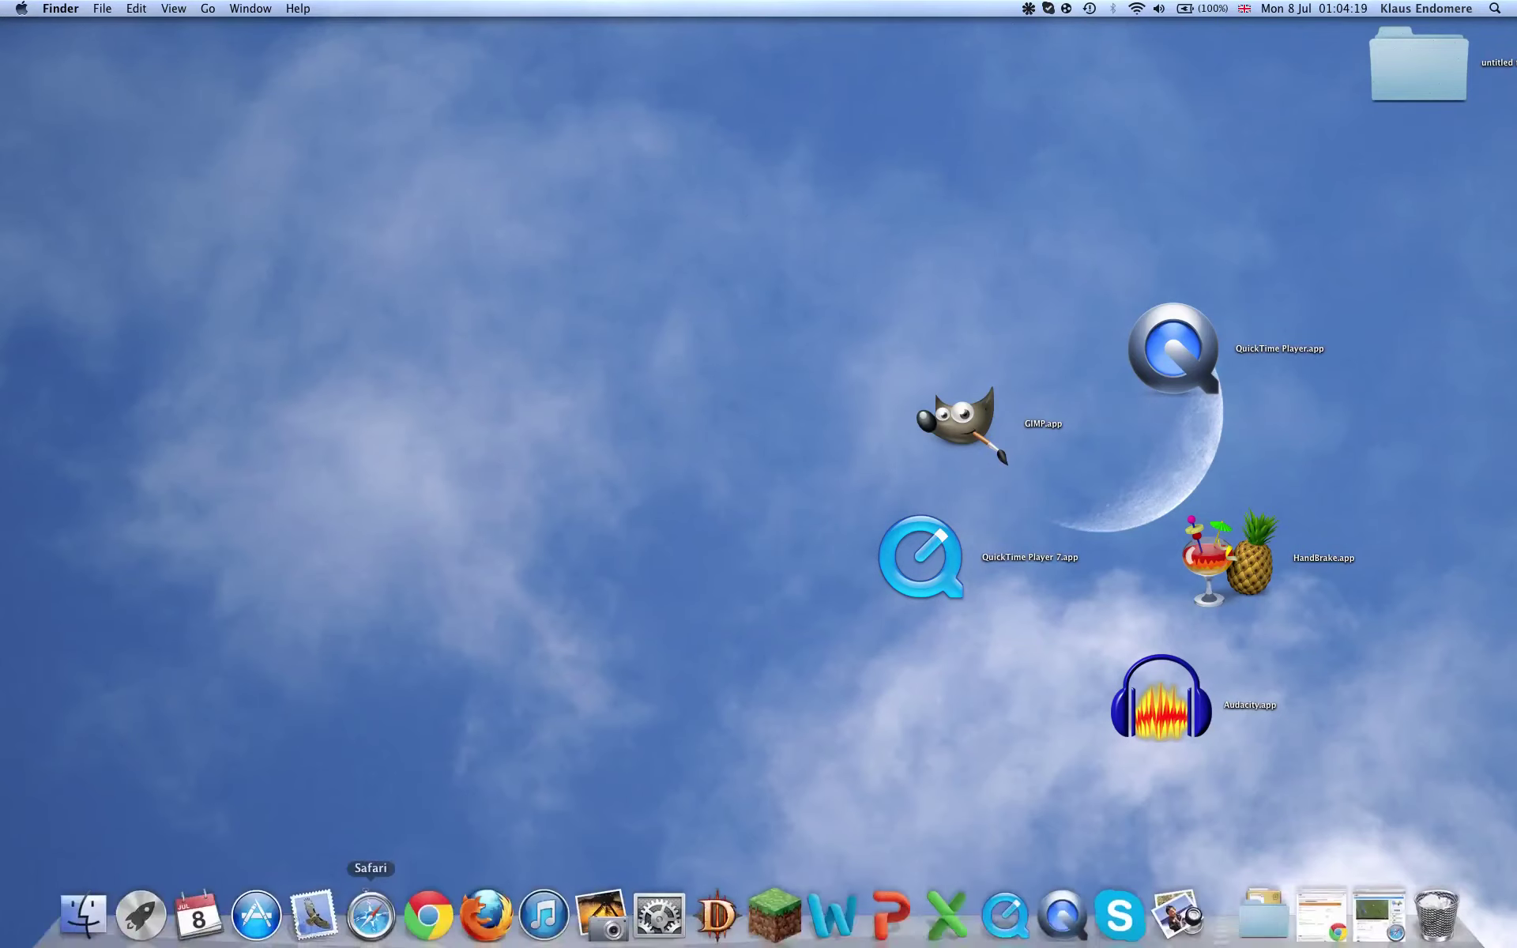
pyautogui.click(143, 910)
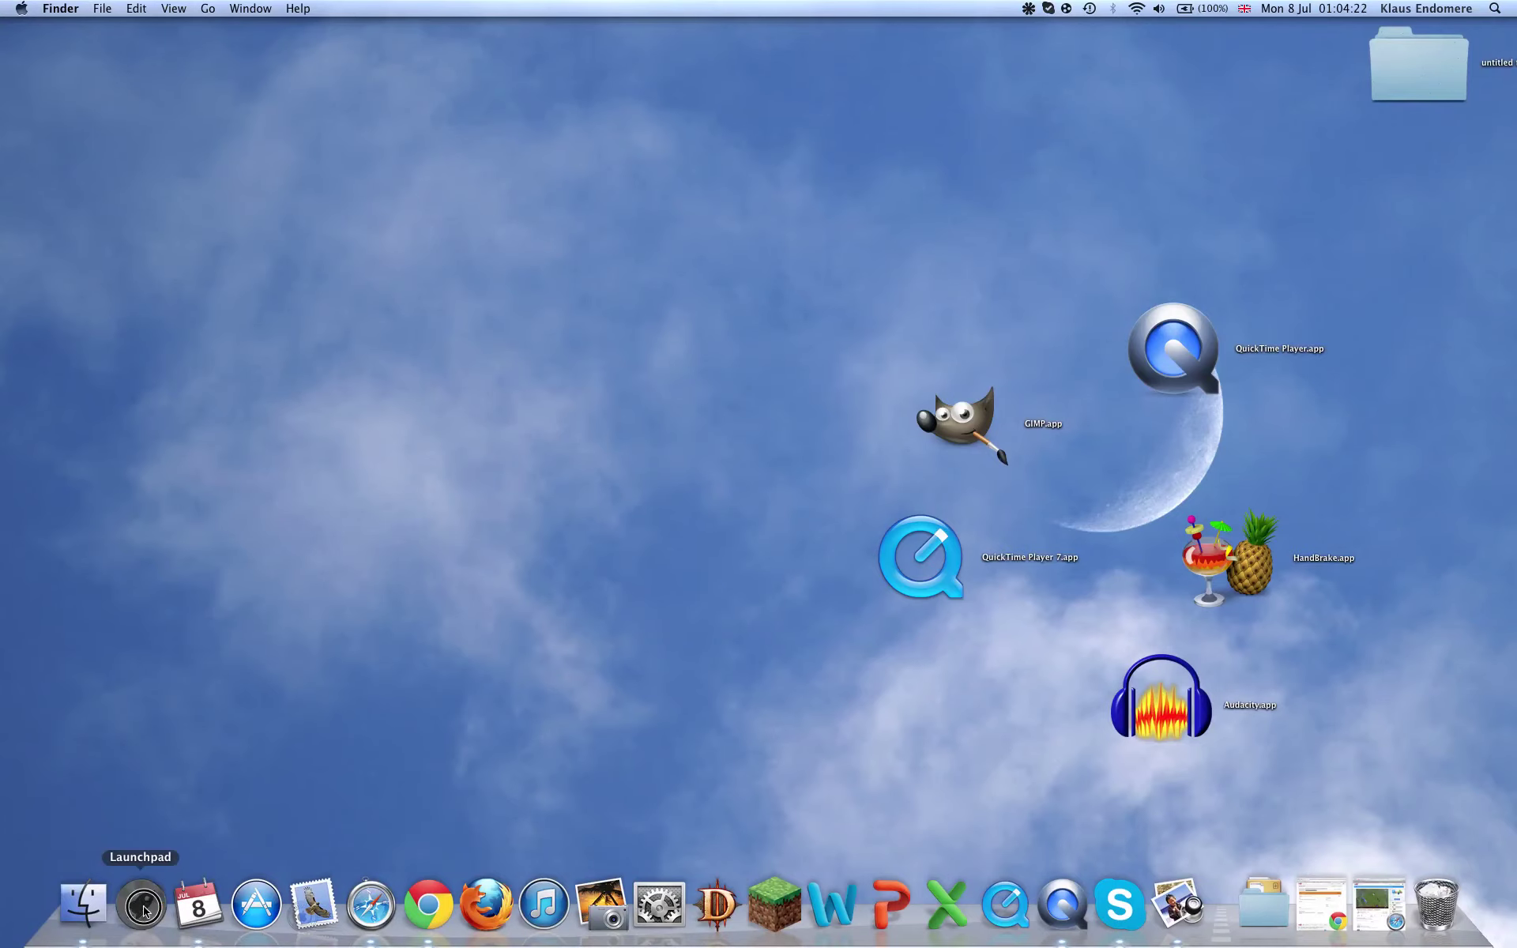
pyautogui.moveTo(881, 632); pyautogui.dragTo(440, 694)
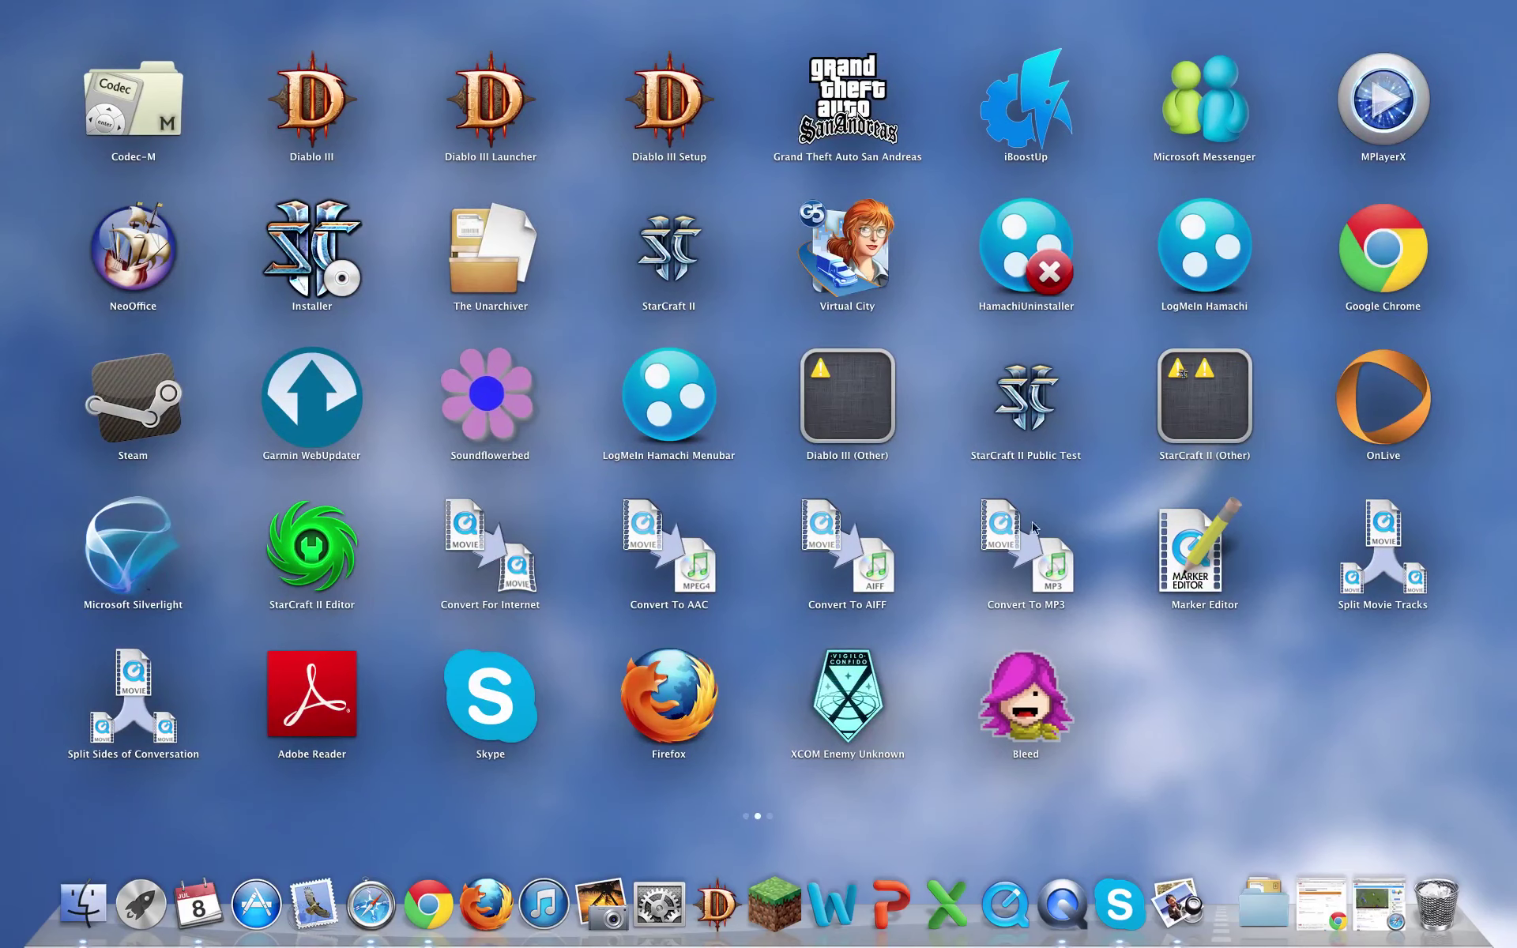
pyautogui.click(1210, 722)
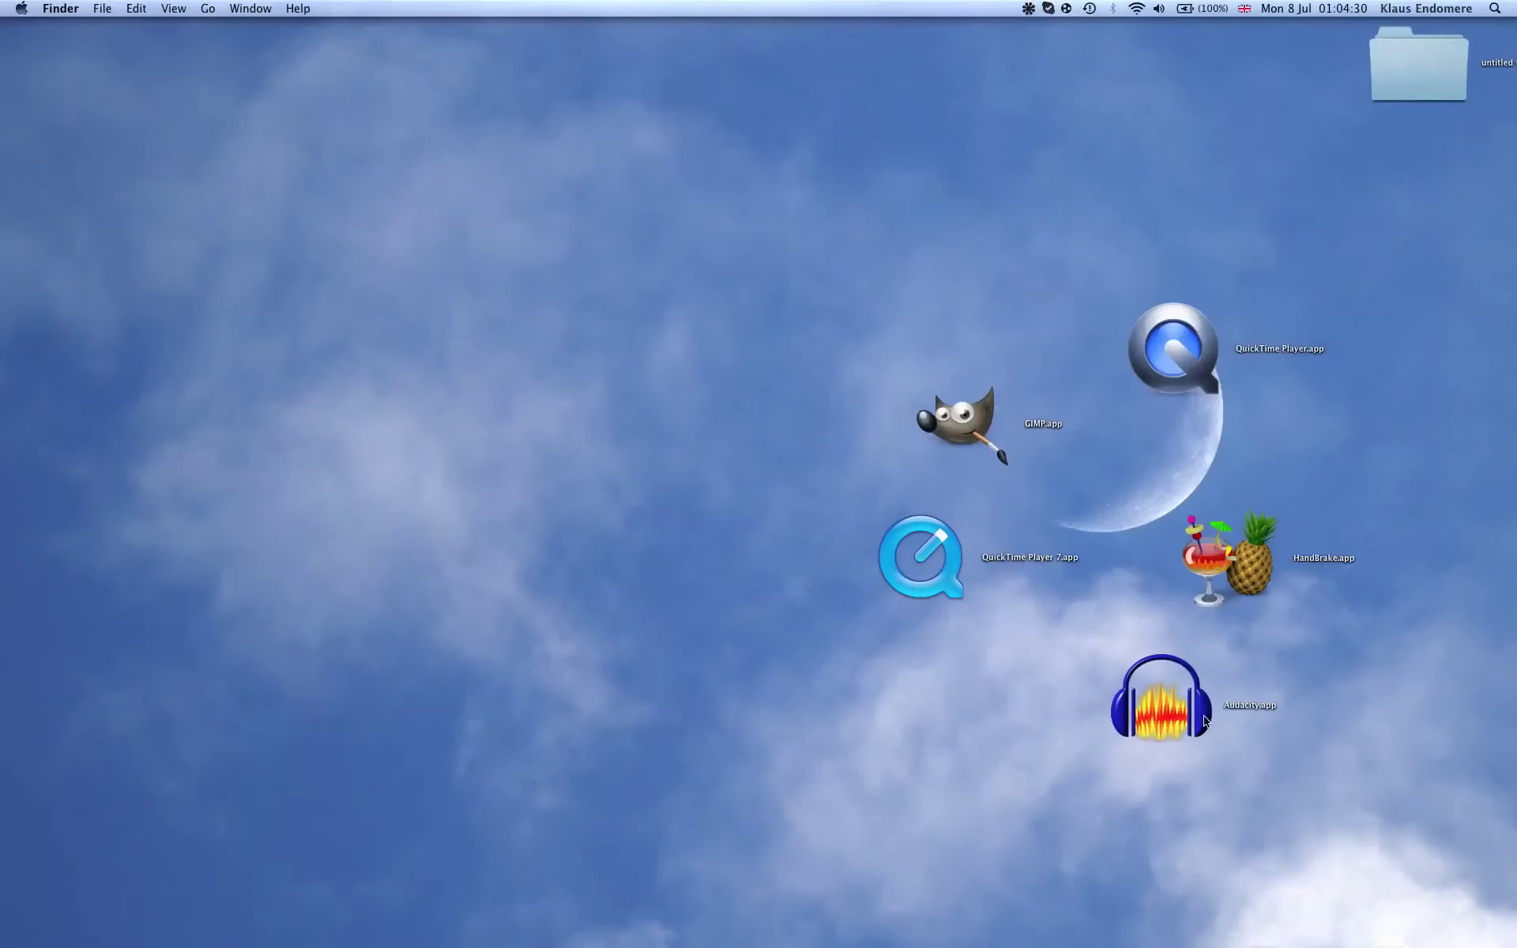
# Open Soundflowerbed's Audio Setup and move the Audio Devices window clear of the desktop icons.
pyautogui.click(1027, 11)
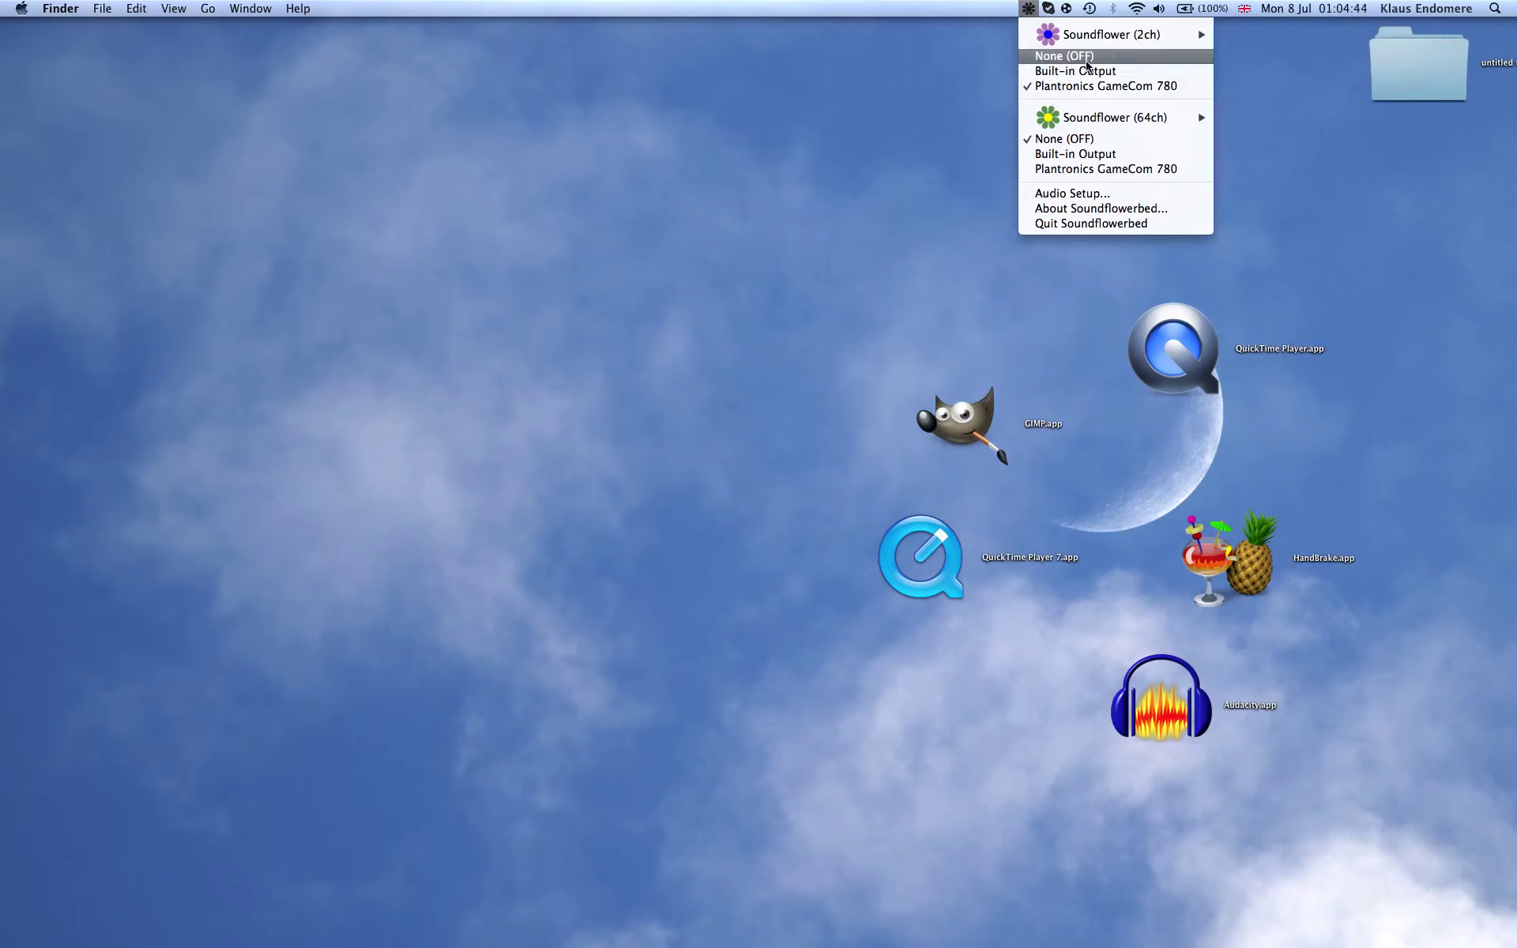
pyautogui.click(1110, 201)
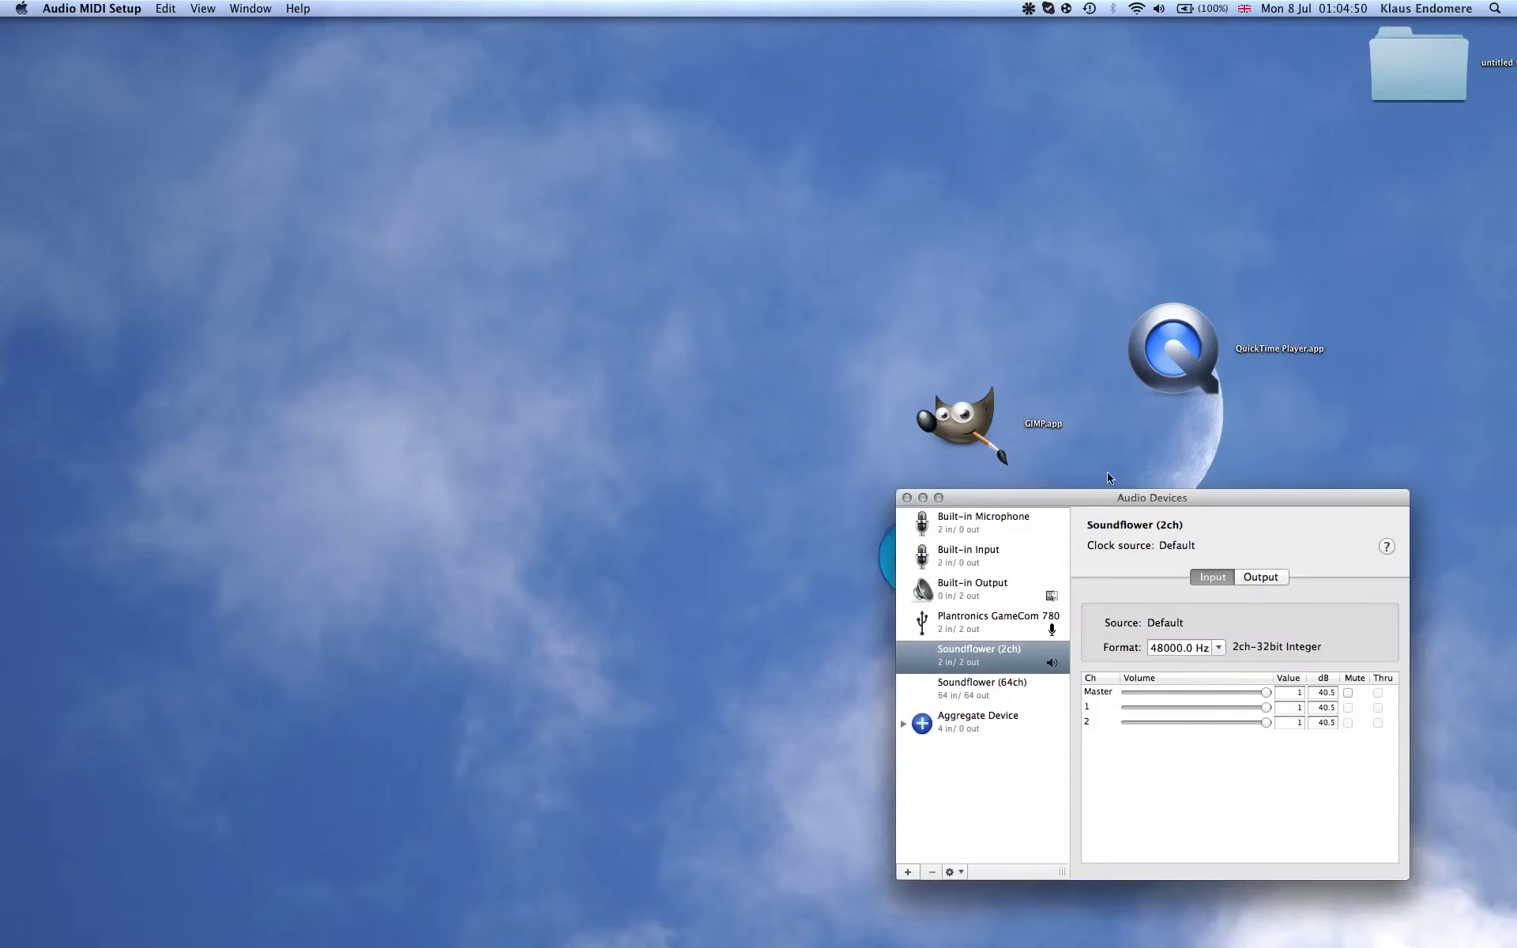
pyautogui.moveTo(1124, 498); pyautogui.dragTo(527, 204)
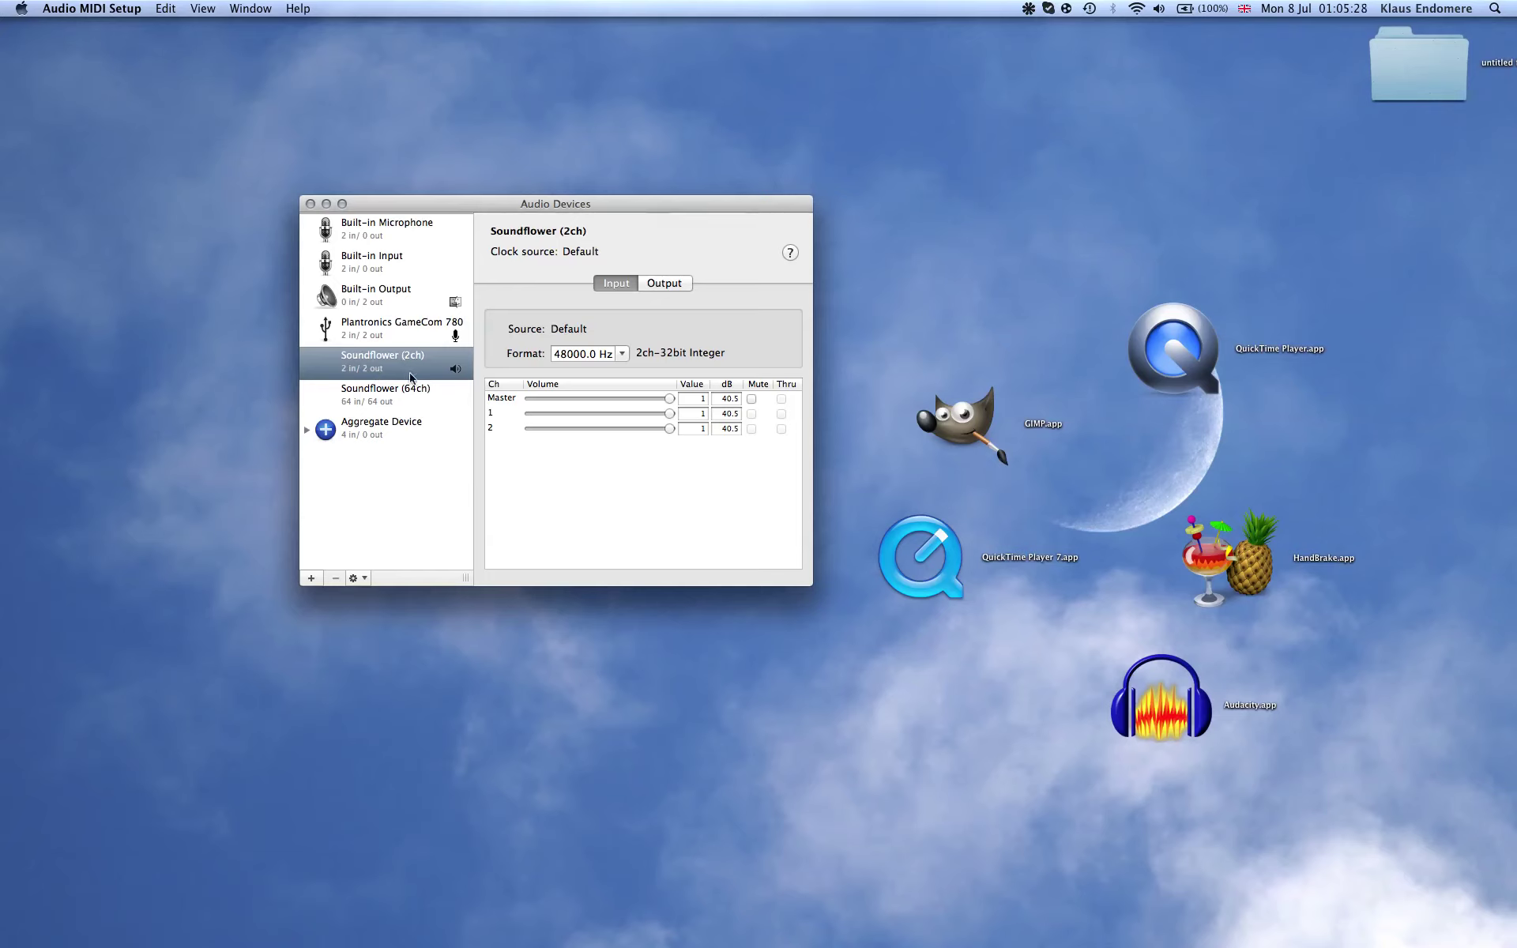
# Inspect the sound input and output options available for the Soundflower (2ch) device.
pyautogui.click(366, 368)
pyautogui.rightClick(366, 368)
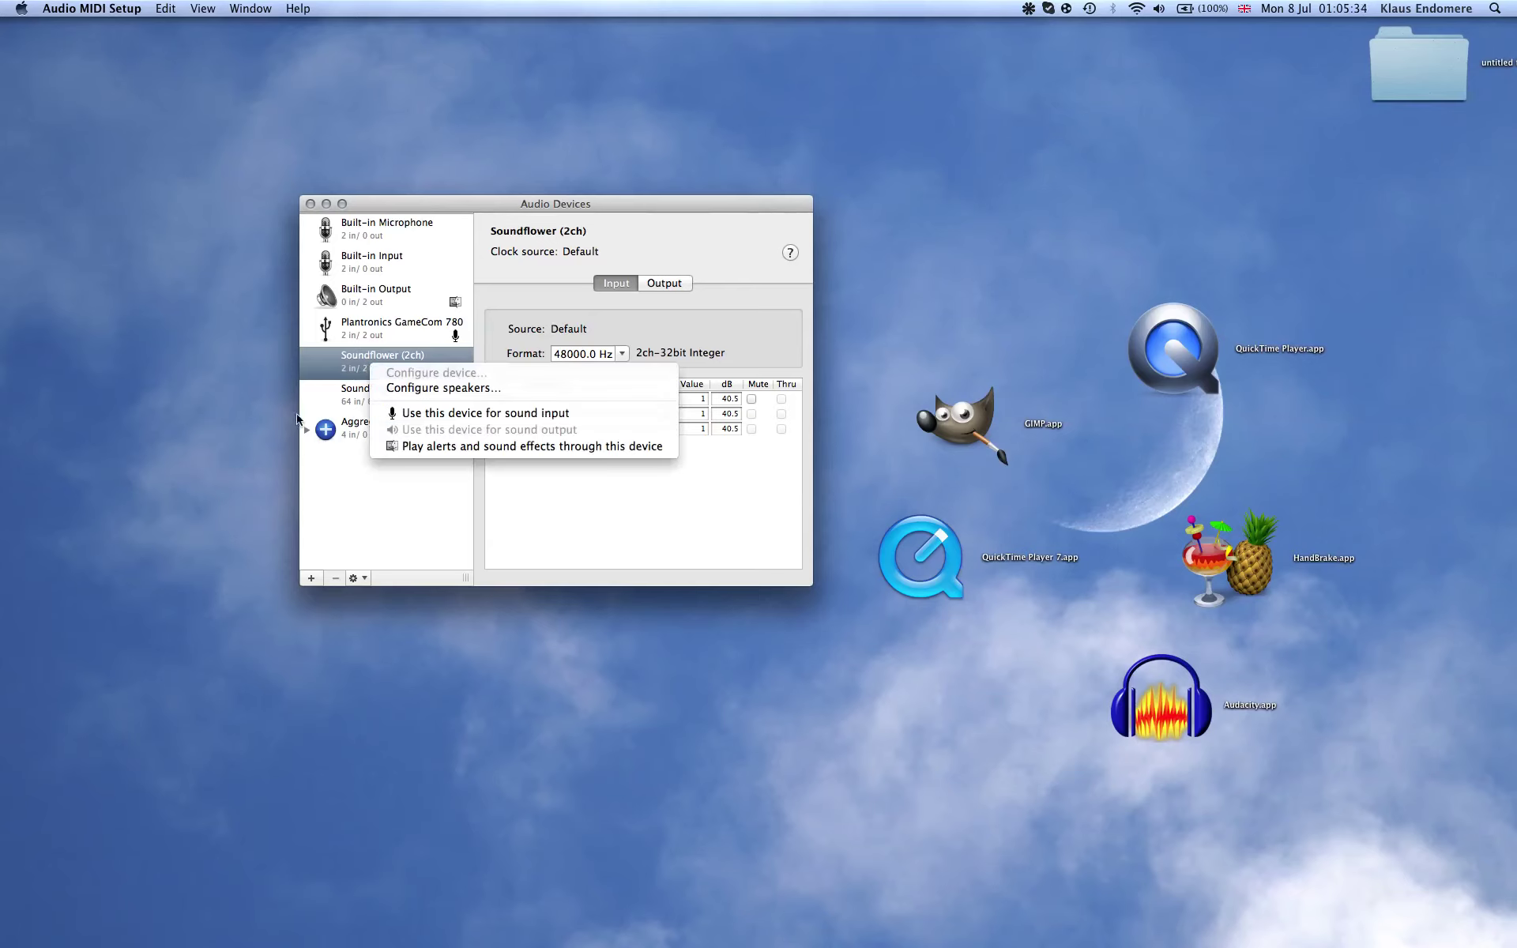
pyautogui.click(297, 414)
pyautogui.rightClick(357, 354)
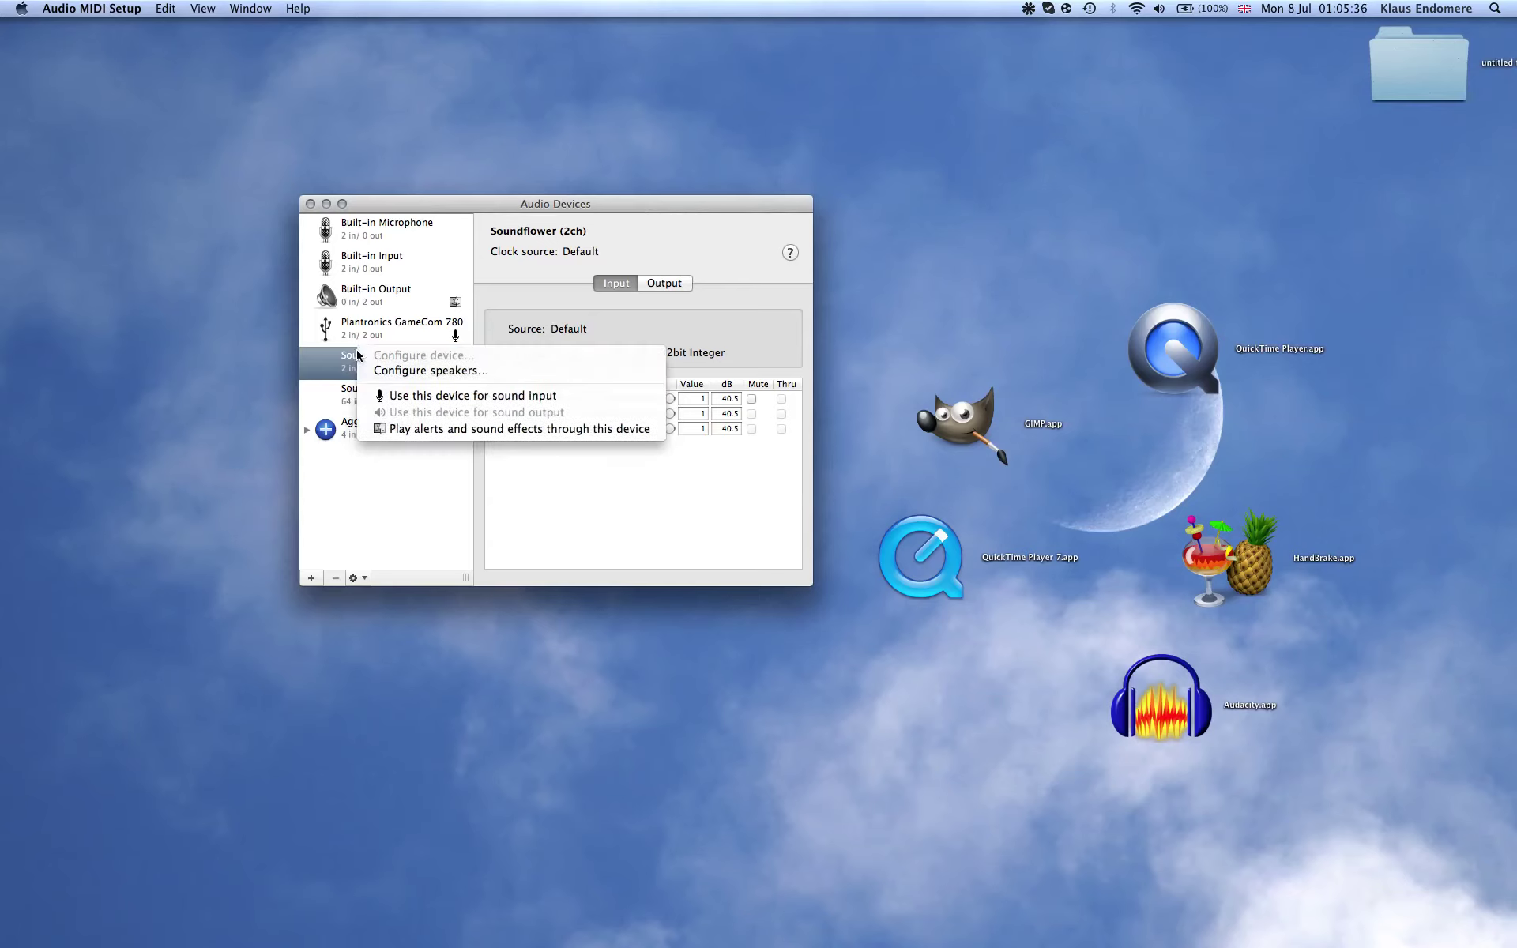
pyautogui.click(329, 360)
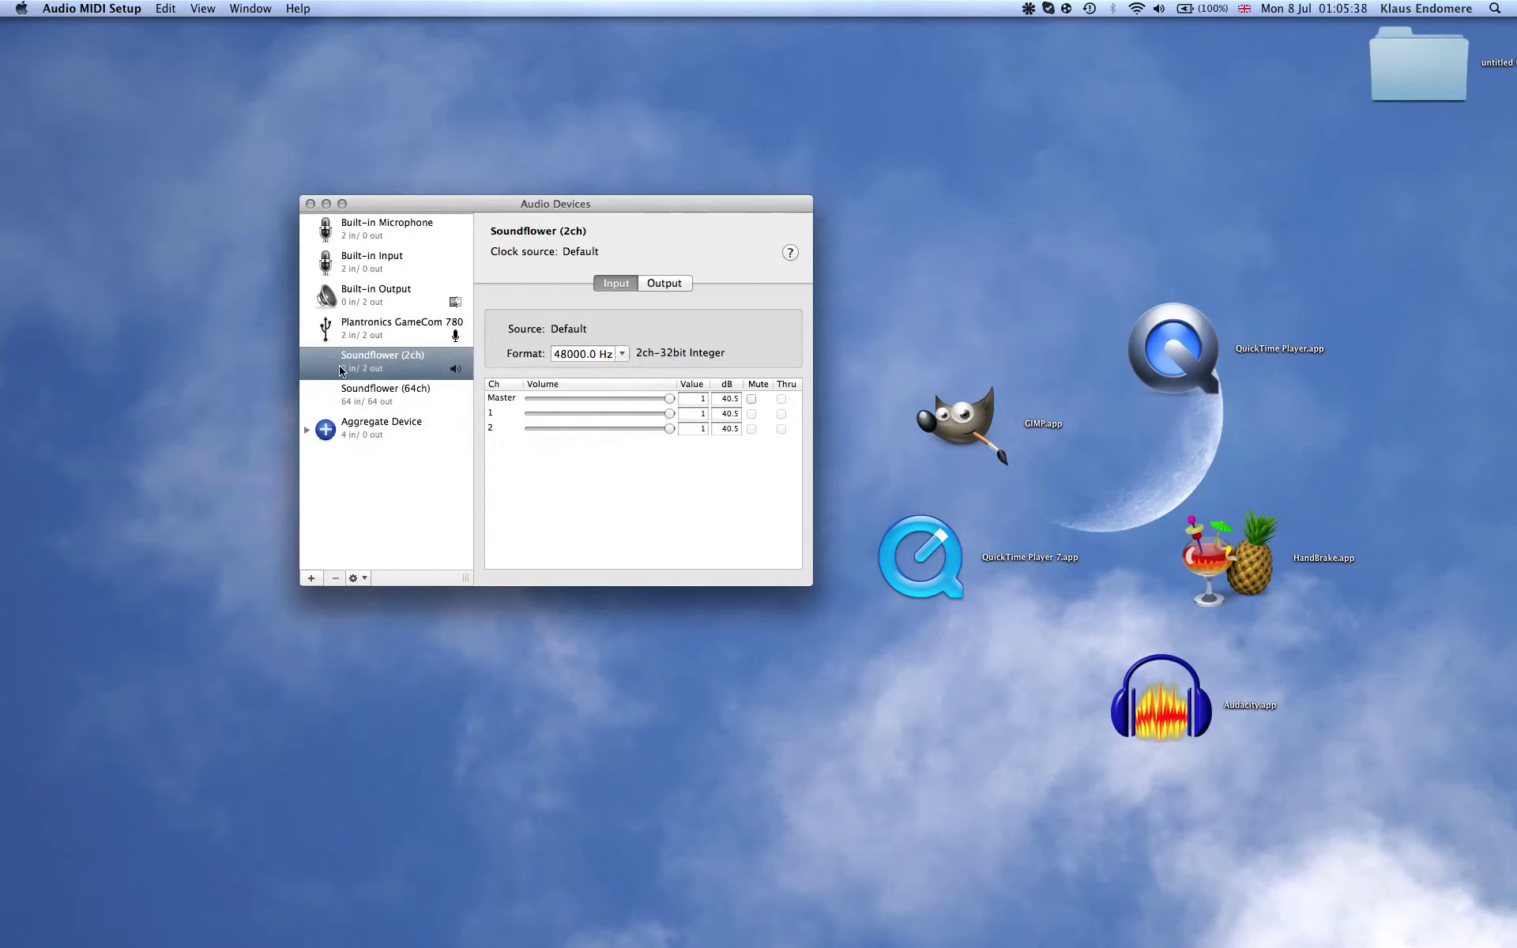
pyautogui.rightClick(341, 370)
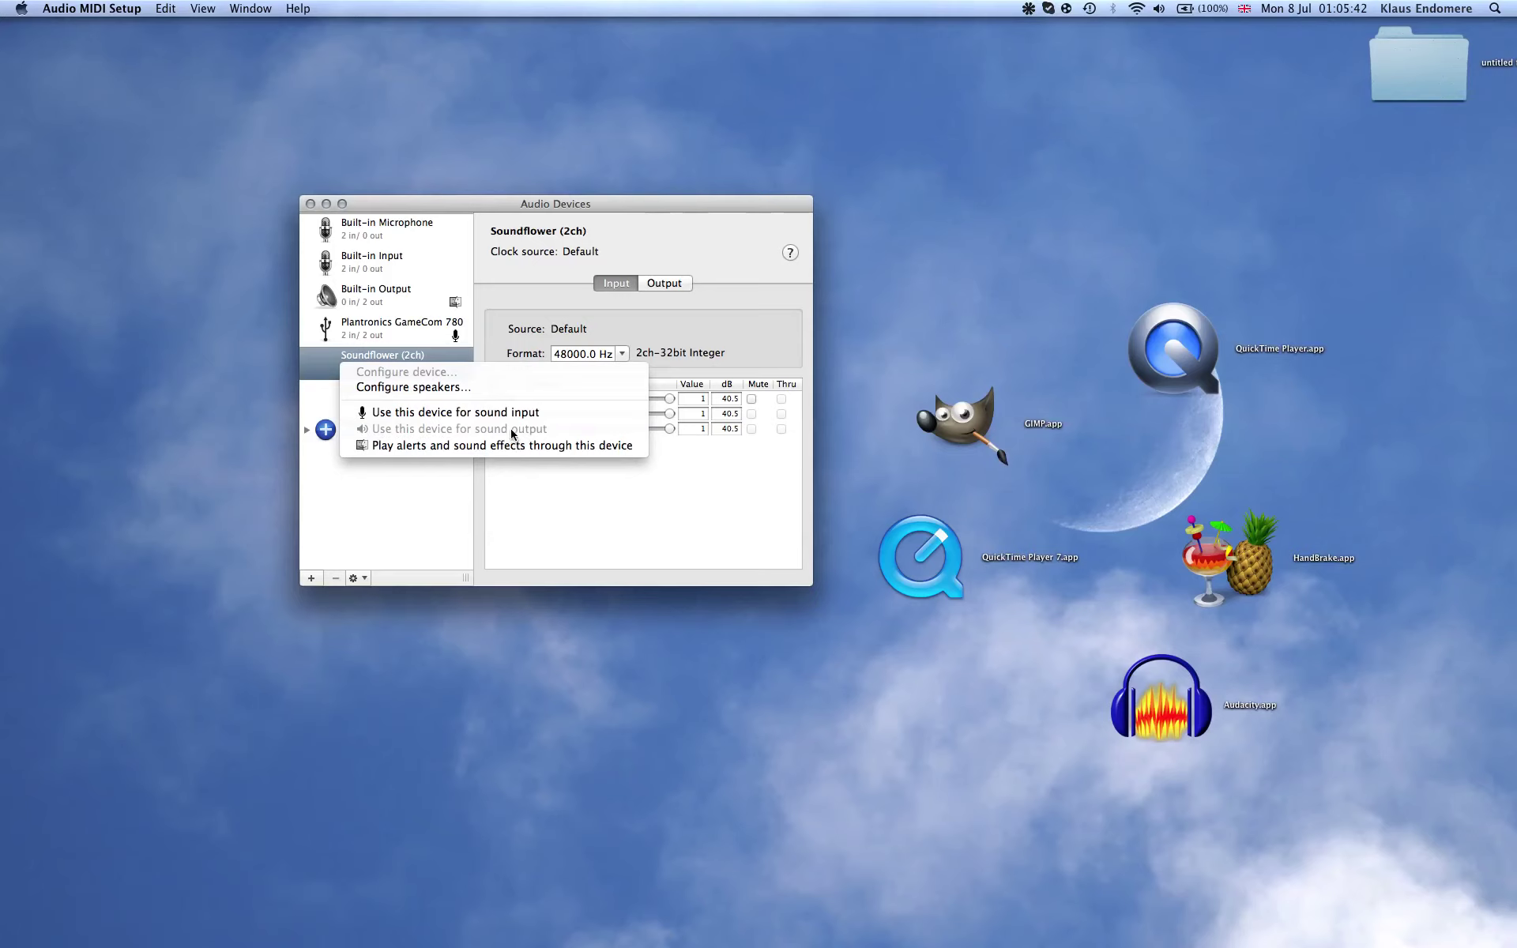
pyautogui.rightClick(382, 257)
pyautogui.click(350, 252)
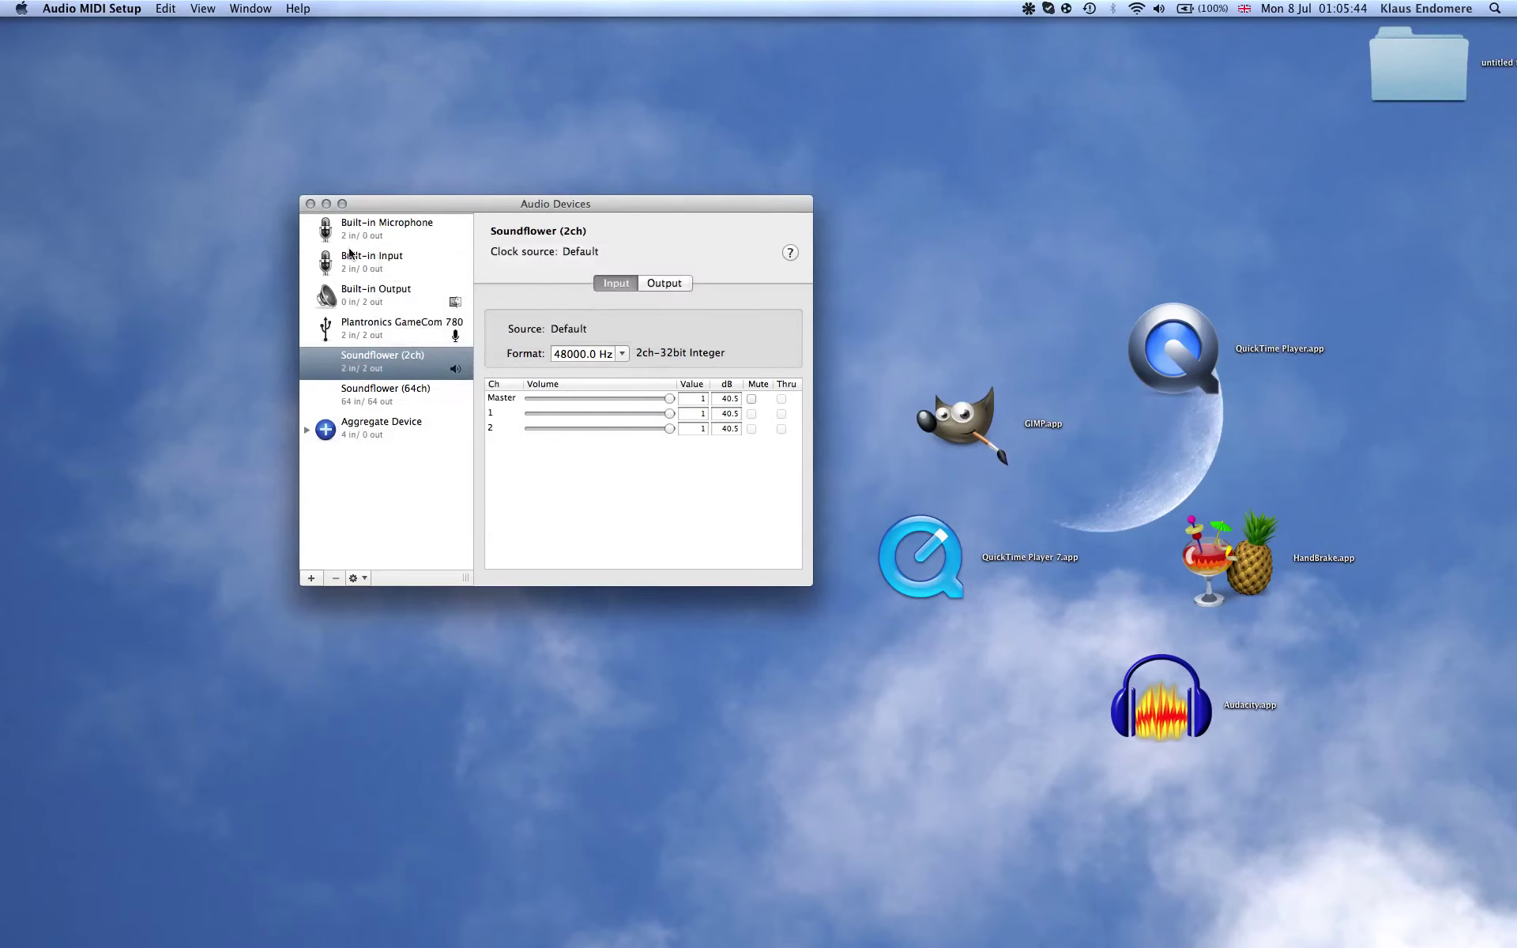
# Make Built-in Output the device used for sound output.
pyautogui.rightClick(350, 253)
pyautogui.rightClick(348, 297)
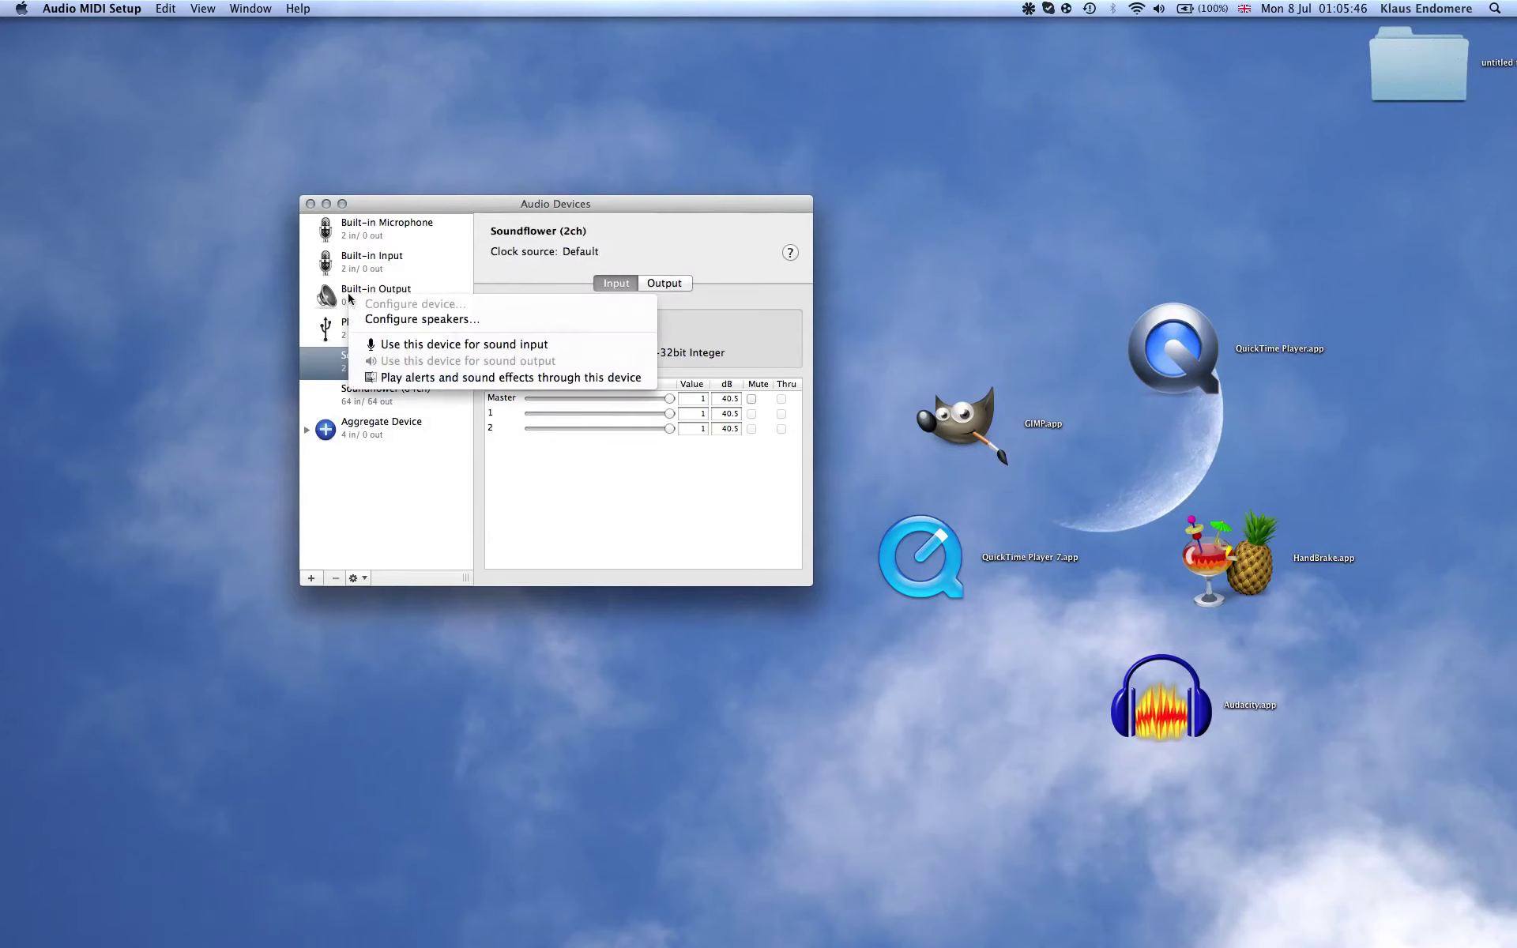
pyautogui.click(348, 293)
pyautogui.rightClick(348, 294)
pyautogui.click(339, 292)
pyautogui.click(350, 299)
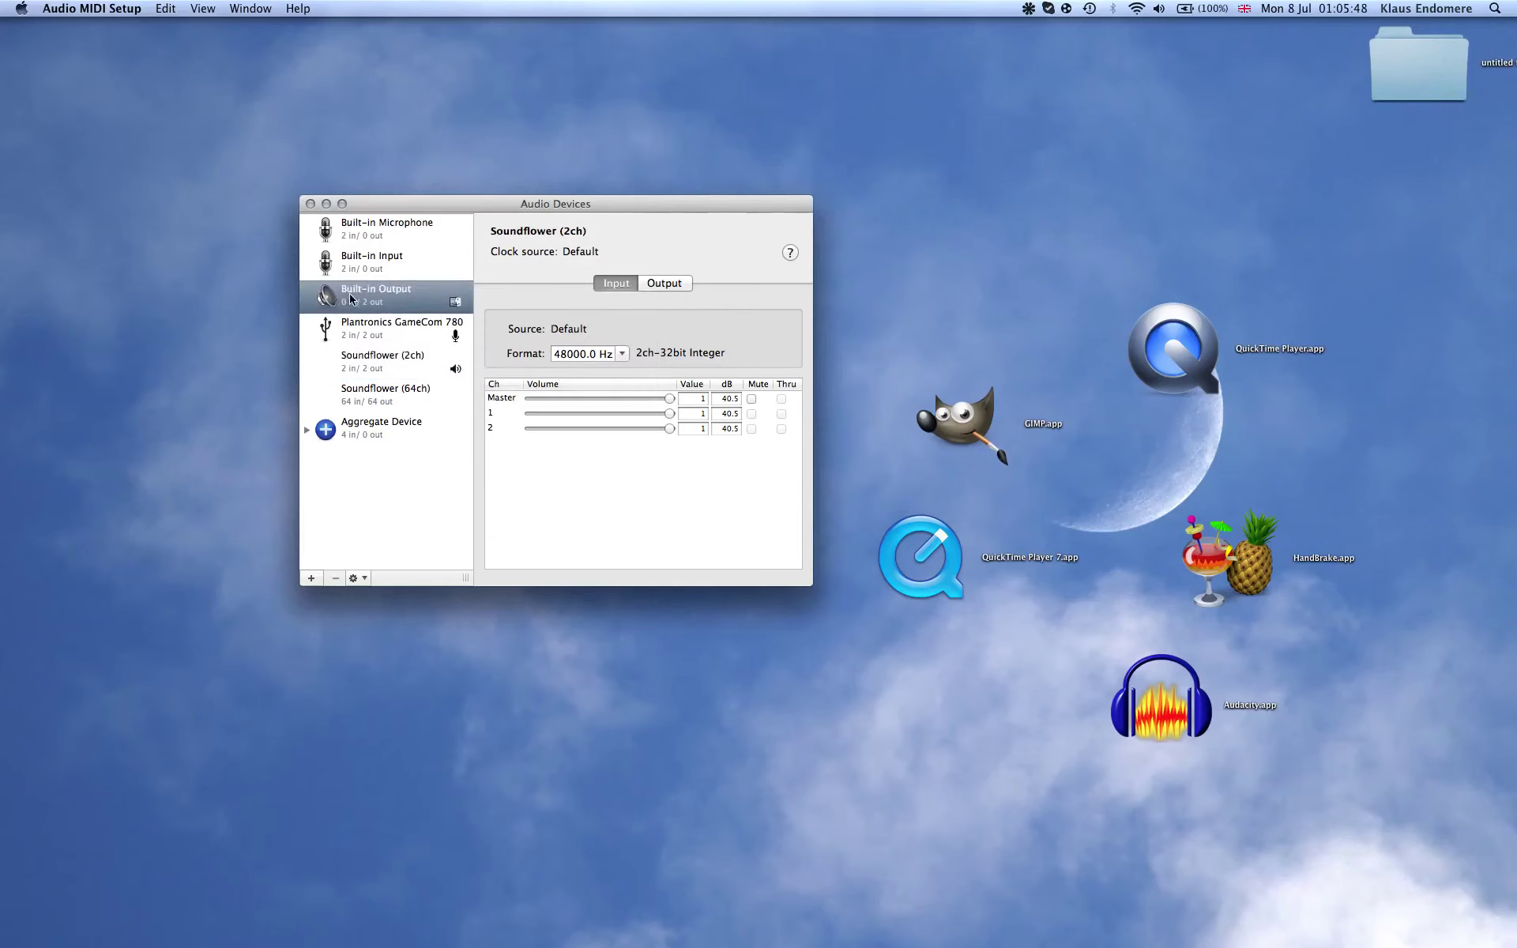
pyautogui.rightClick(350, 299)
pyautogui.click(399, 355)
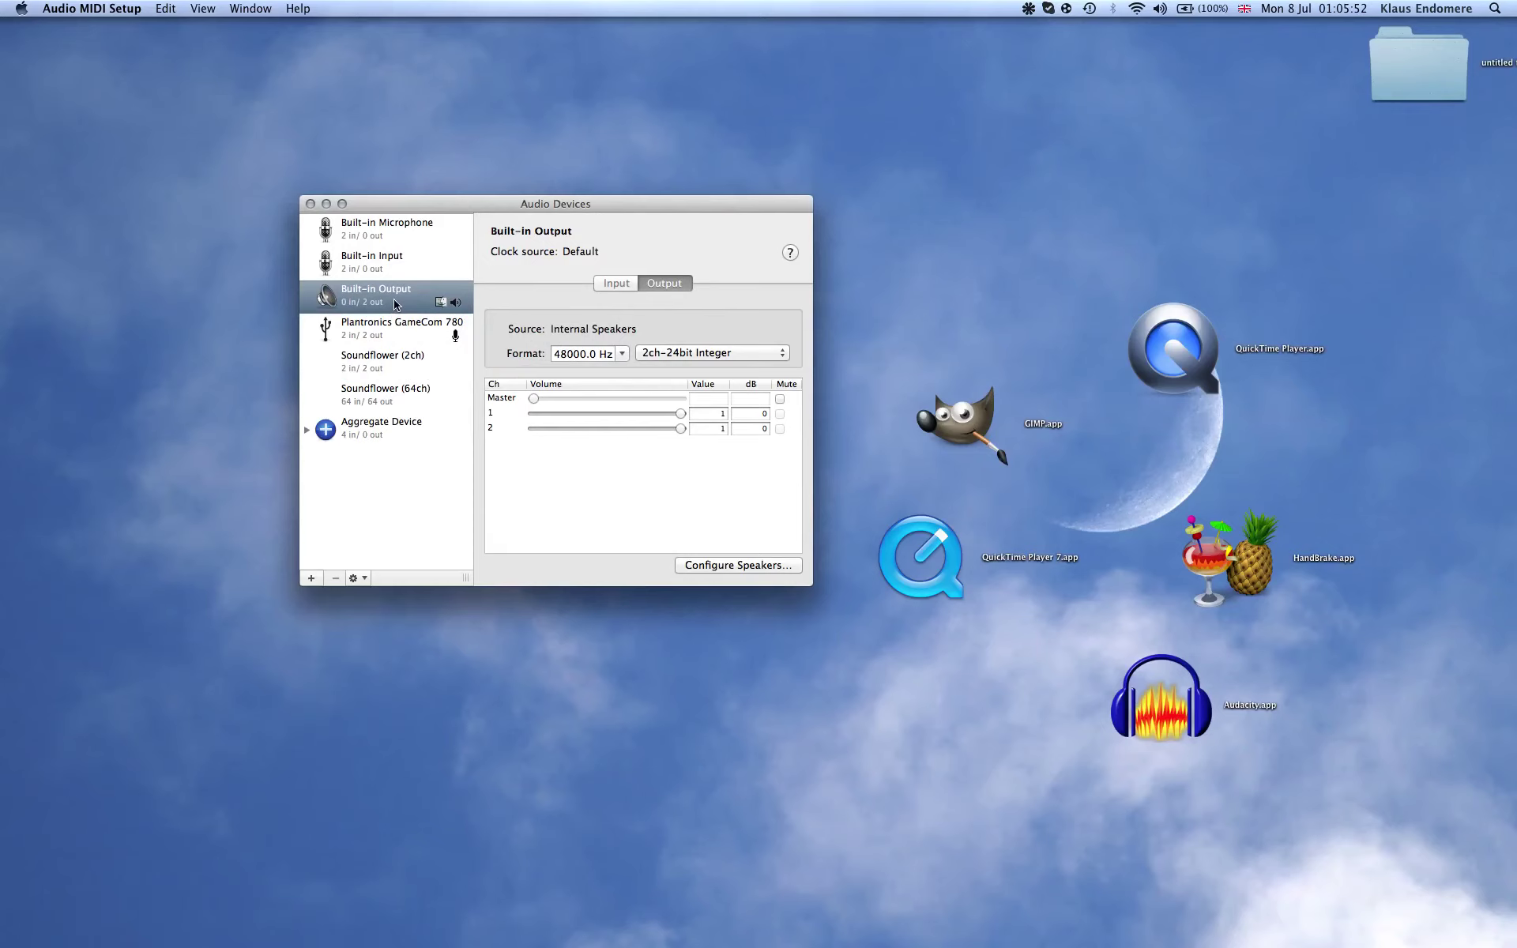
# Set Soundflower (2ch) as the device used for sound output.
pyautogui.click(383, 360)
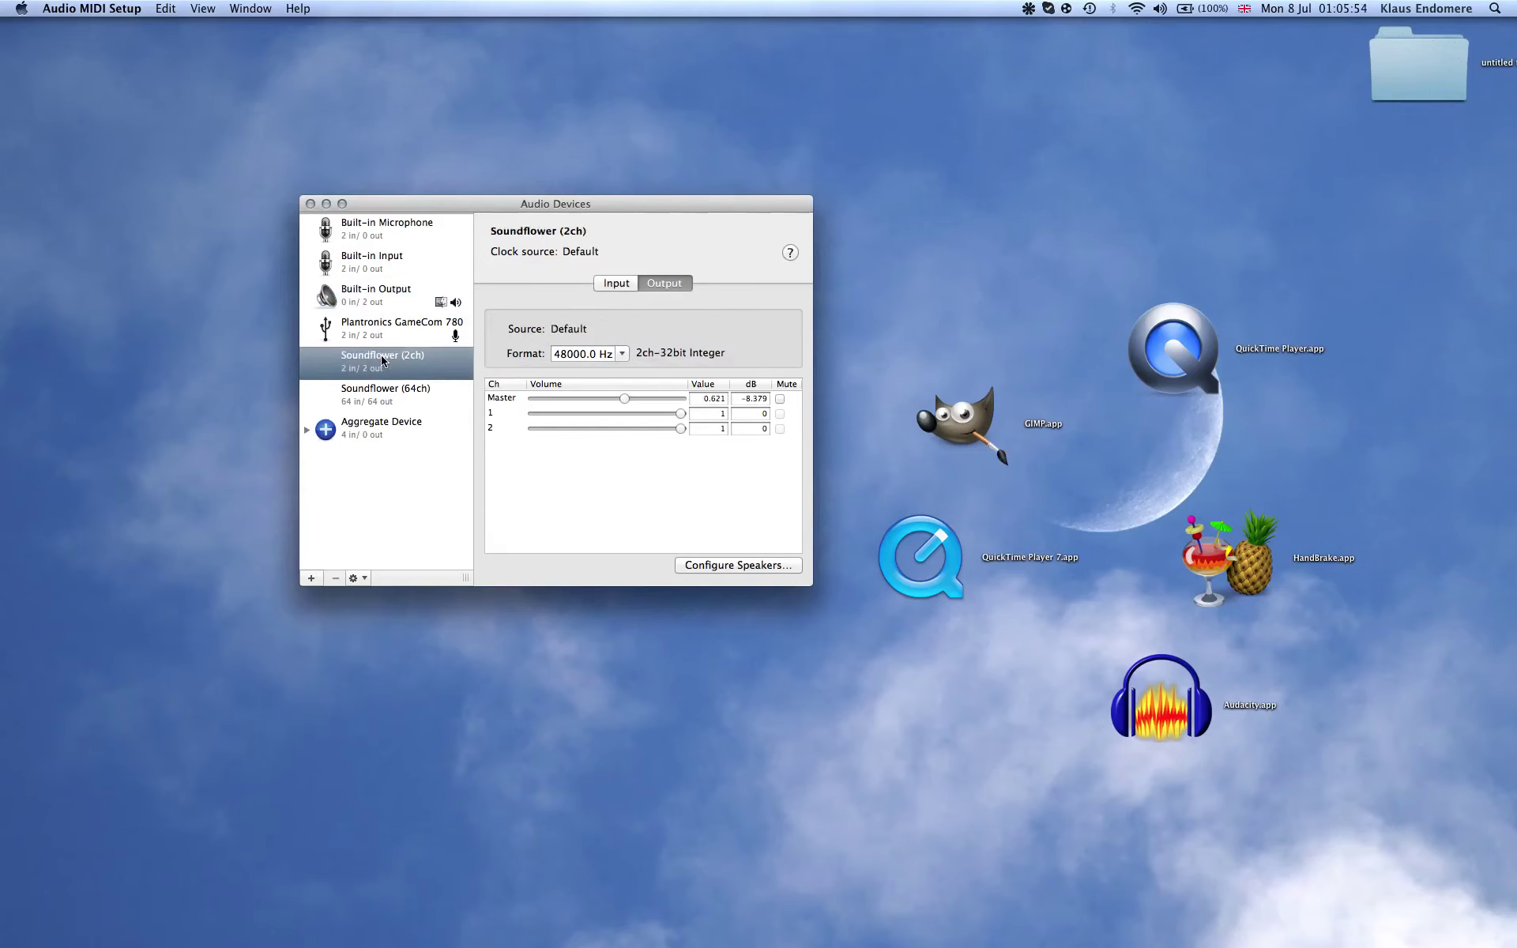
pyautogui.rightClick(382, 360)
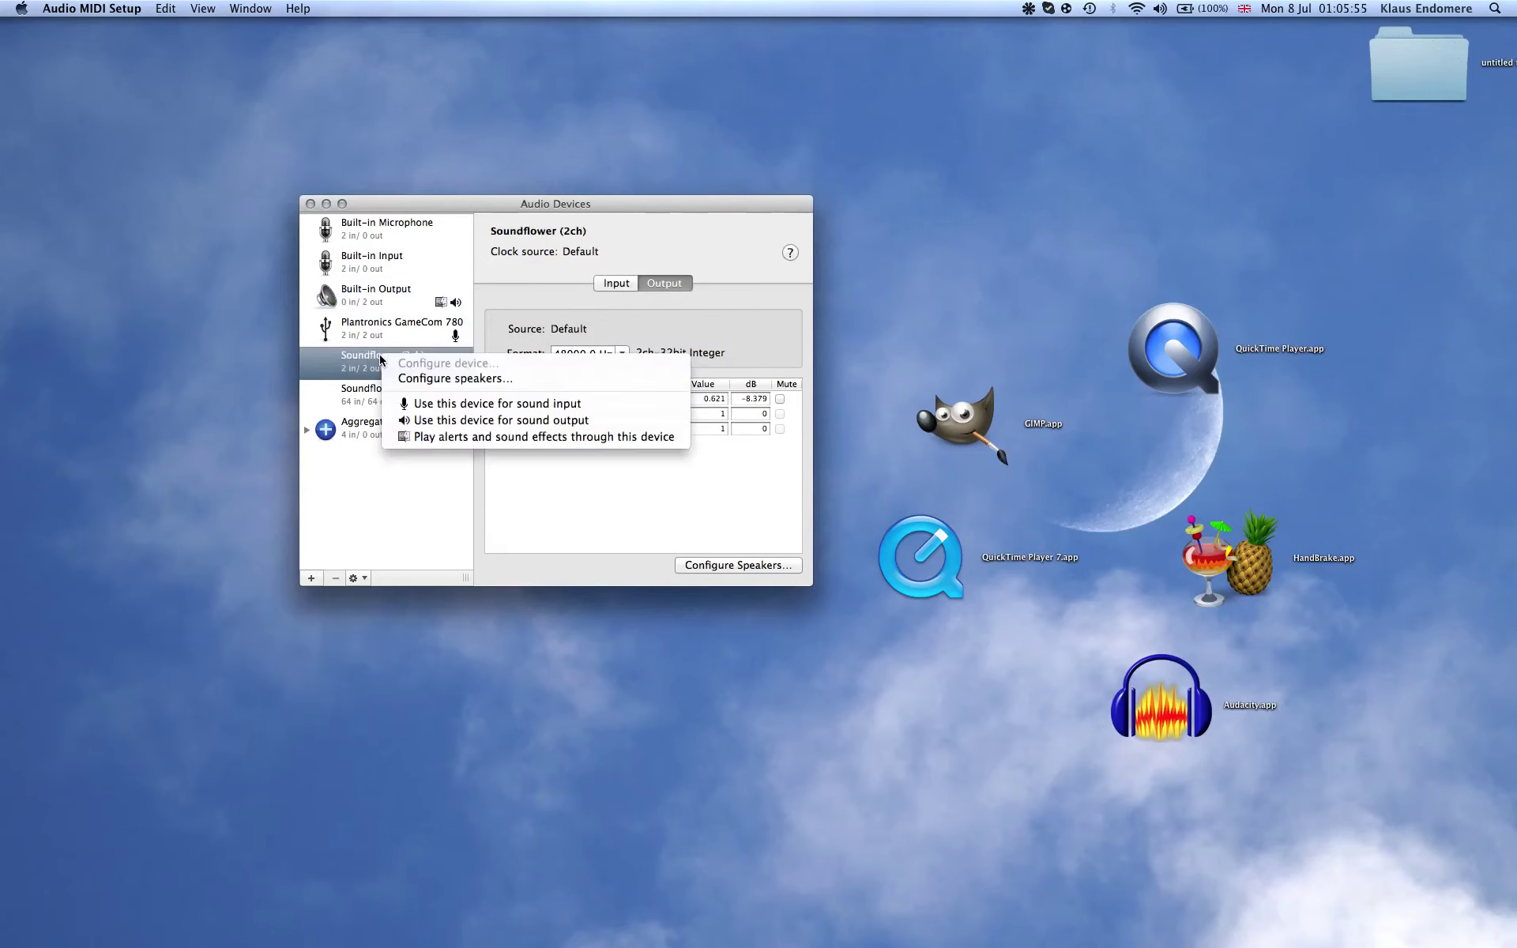
pyautogui.click(436, 425)
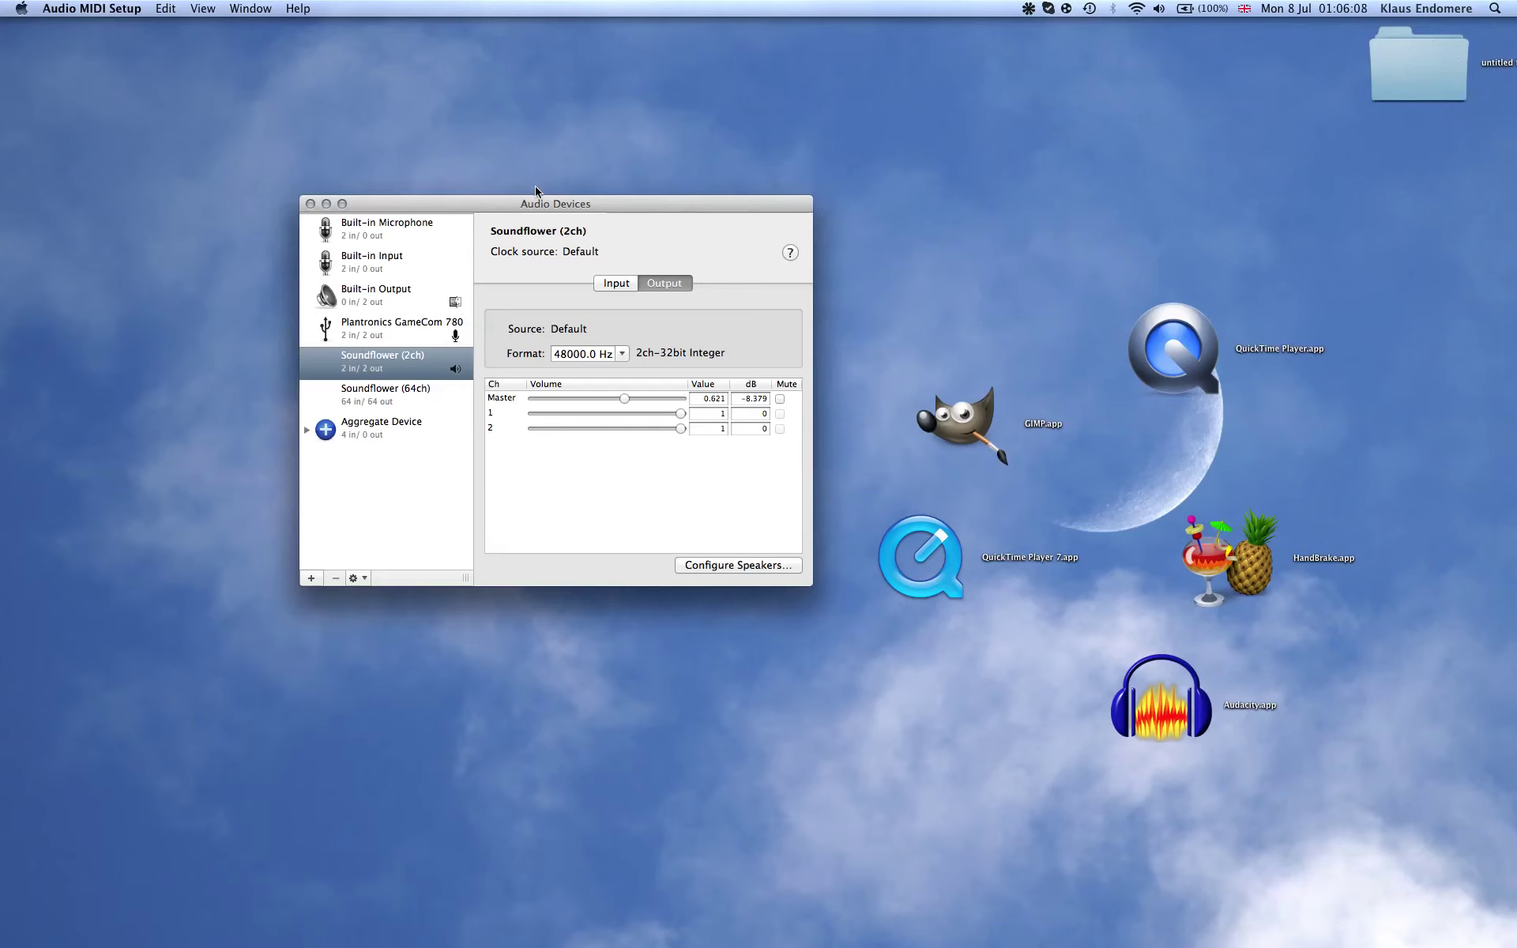
# Review the Plantronics GameCom 780 and Built-in Microphone device settings, and quit Audio MIDI Setup.
pyautogui.click(371, 326)
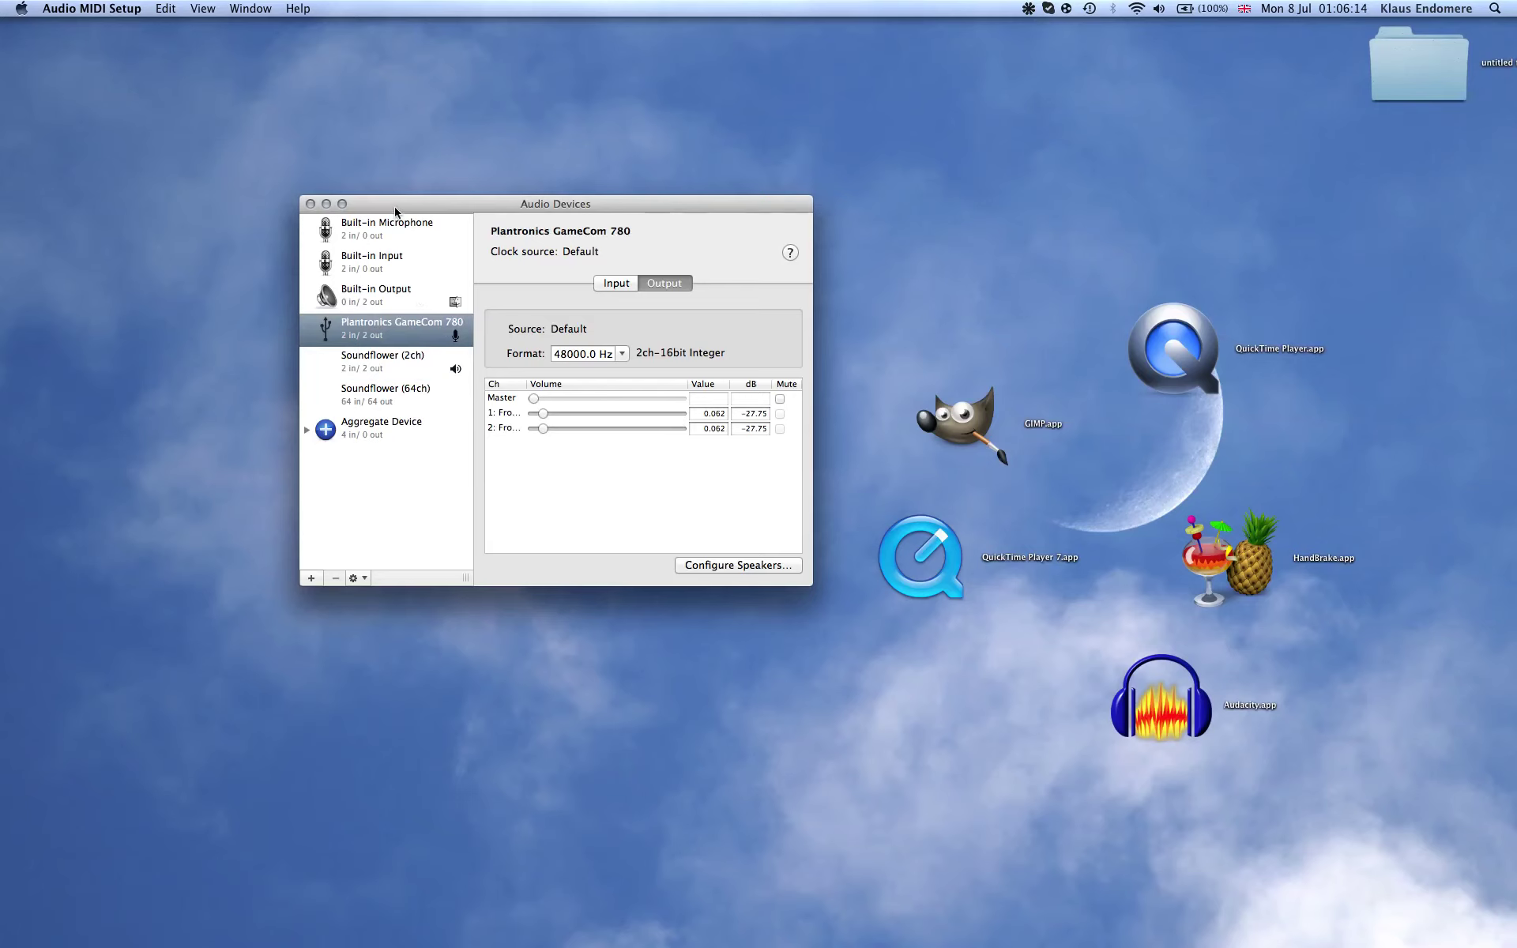
pyautogui.click(389, 241)
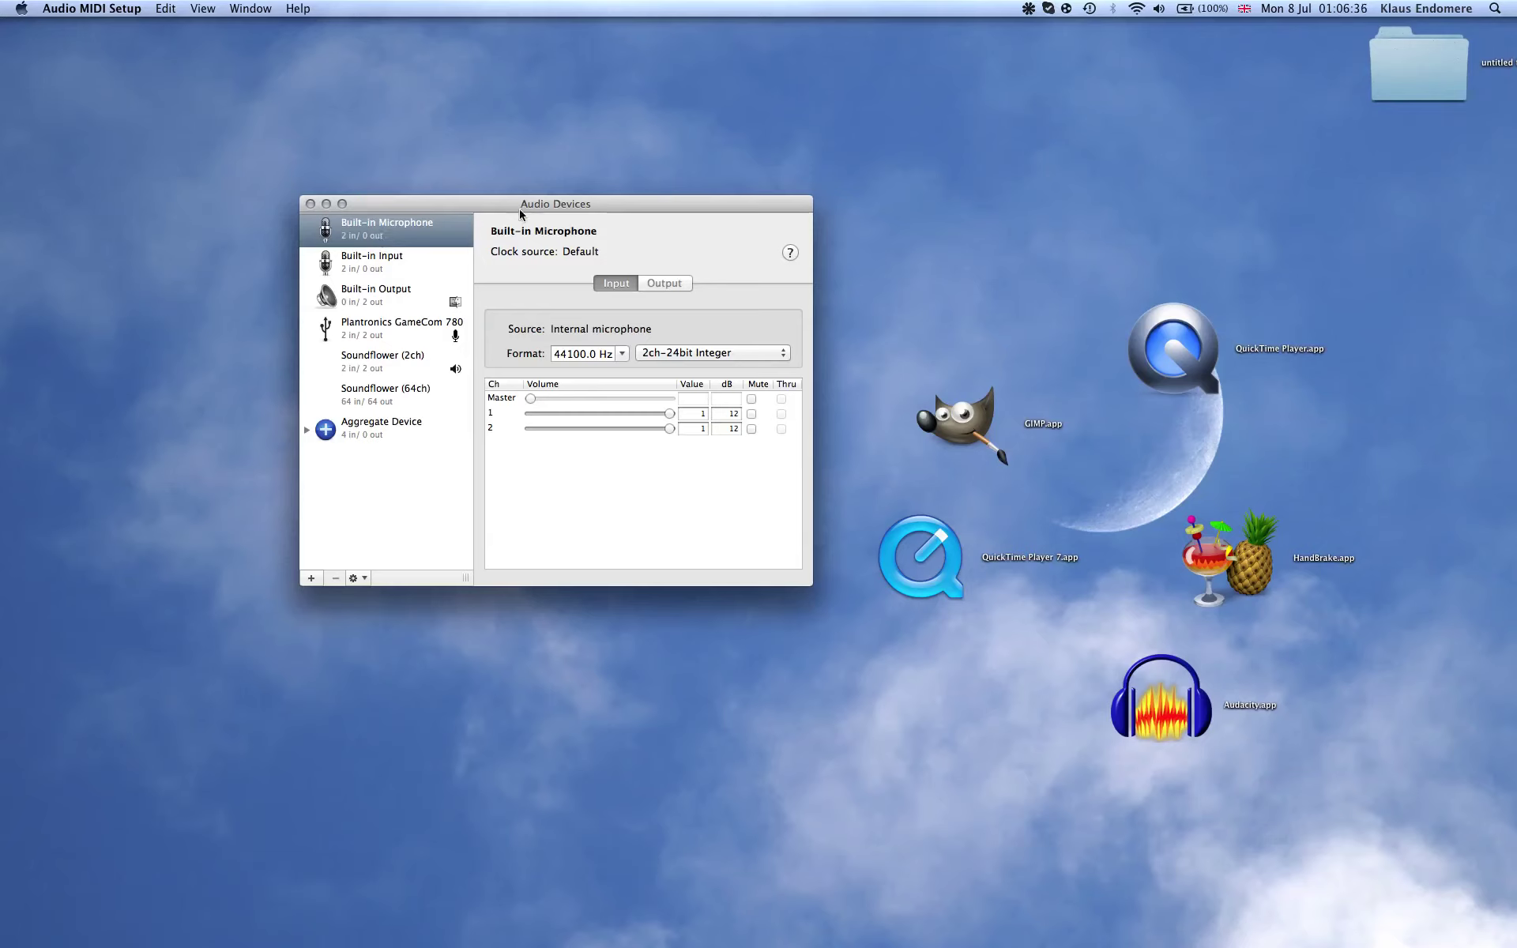
pyautogui.press('super+w')
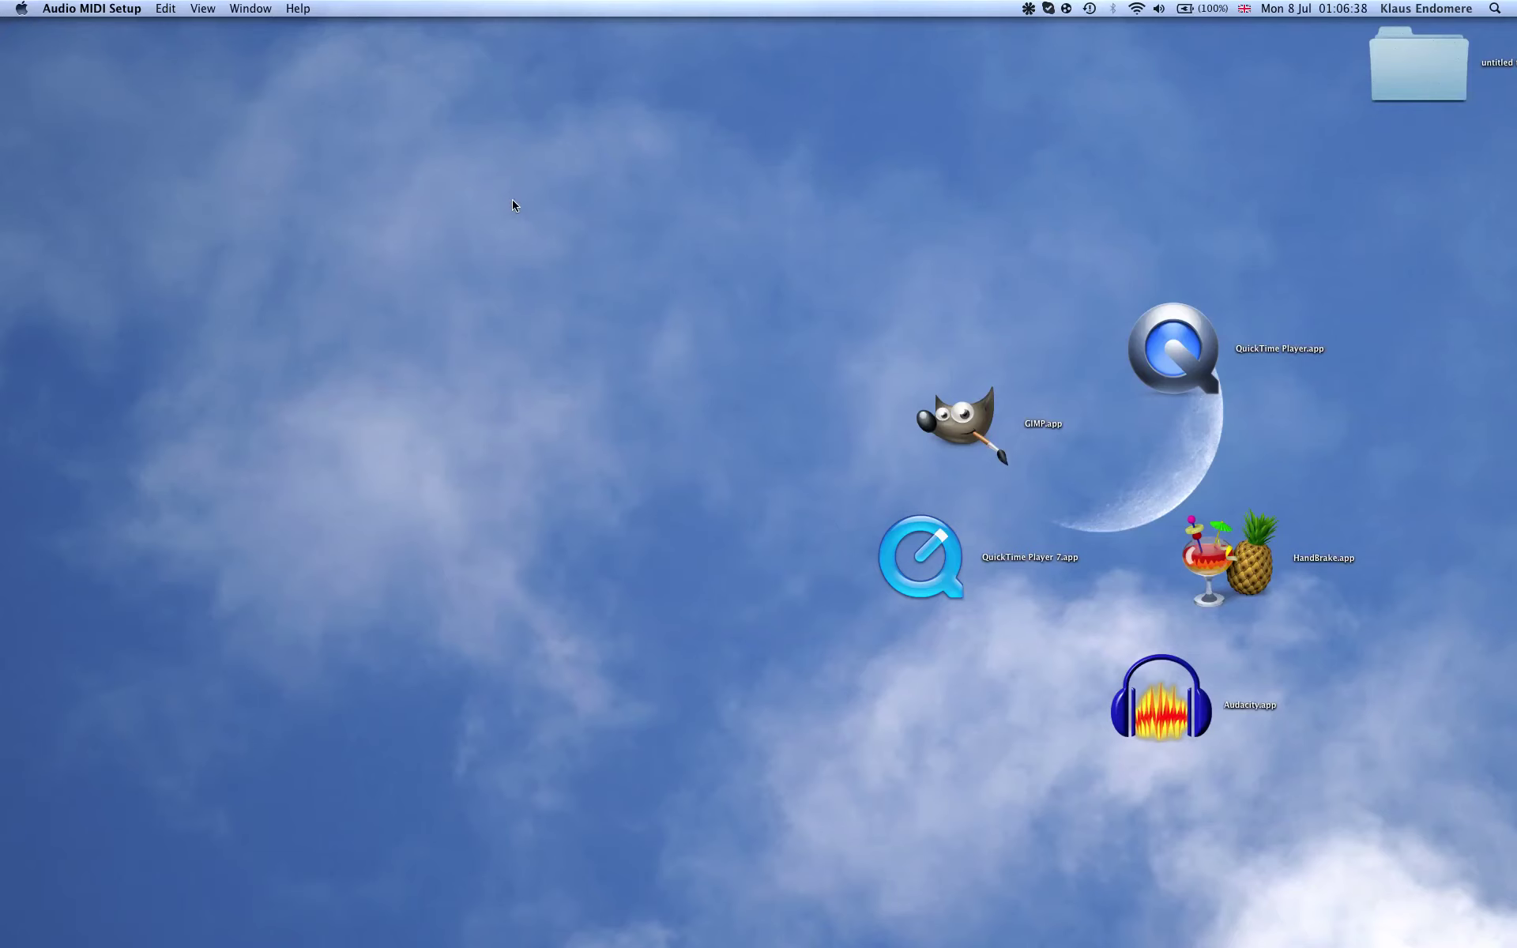
pyautogui.press('super+q')
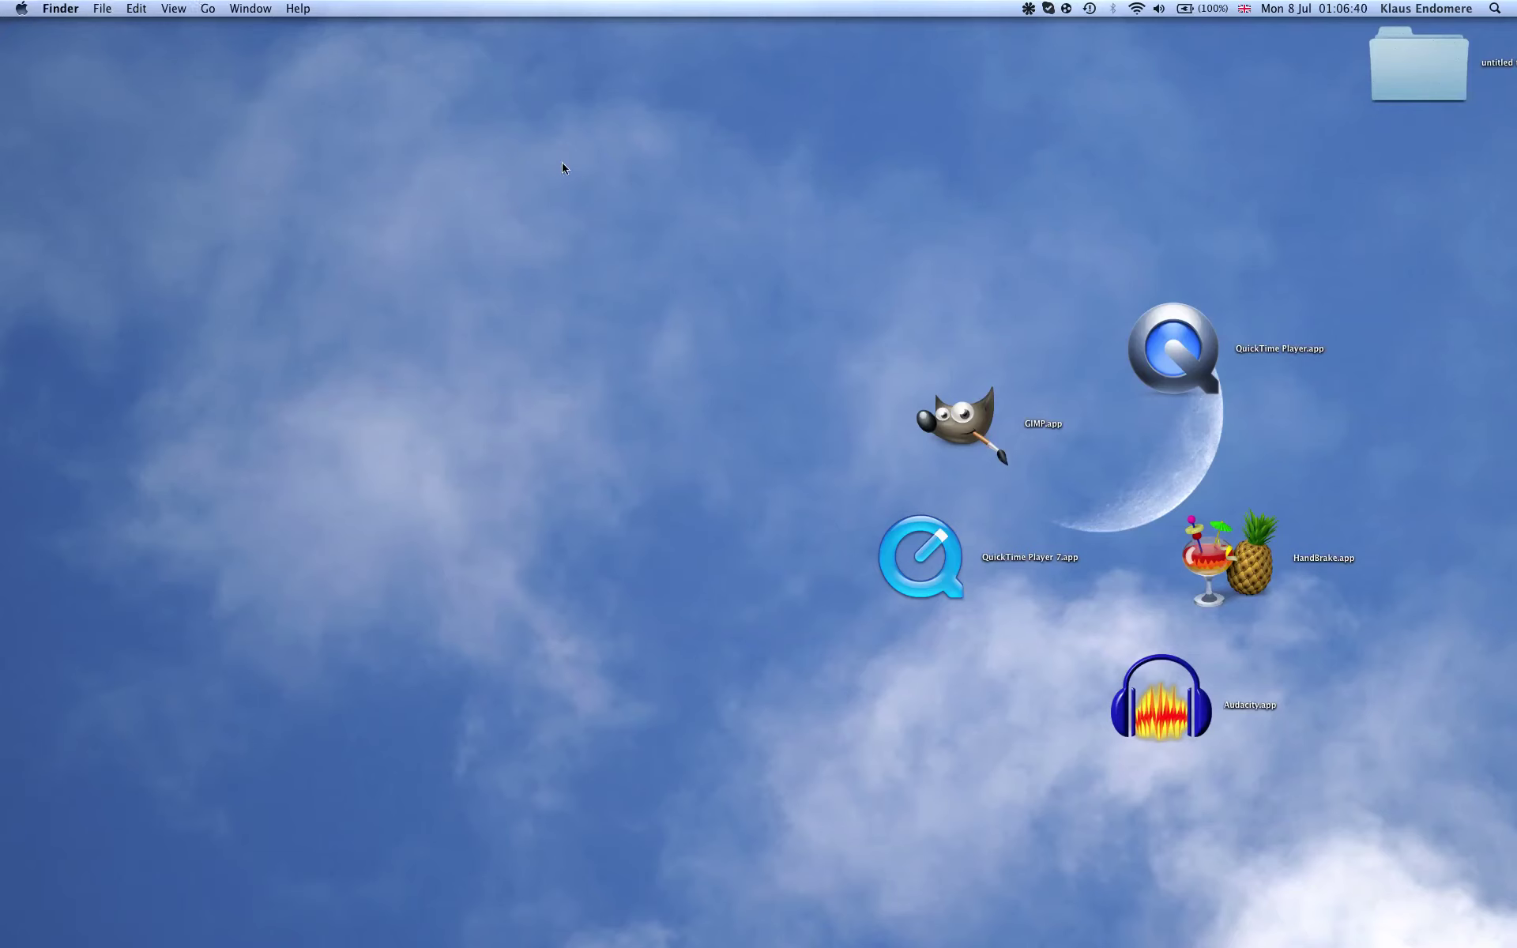
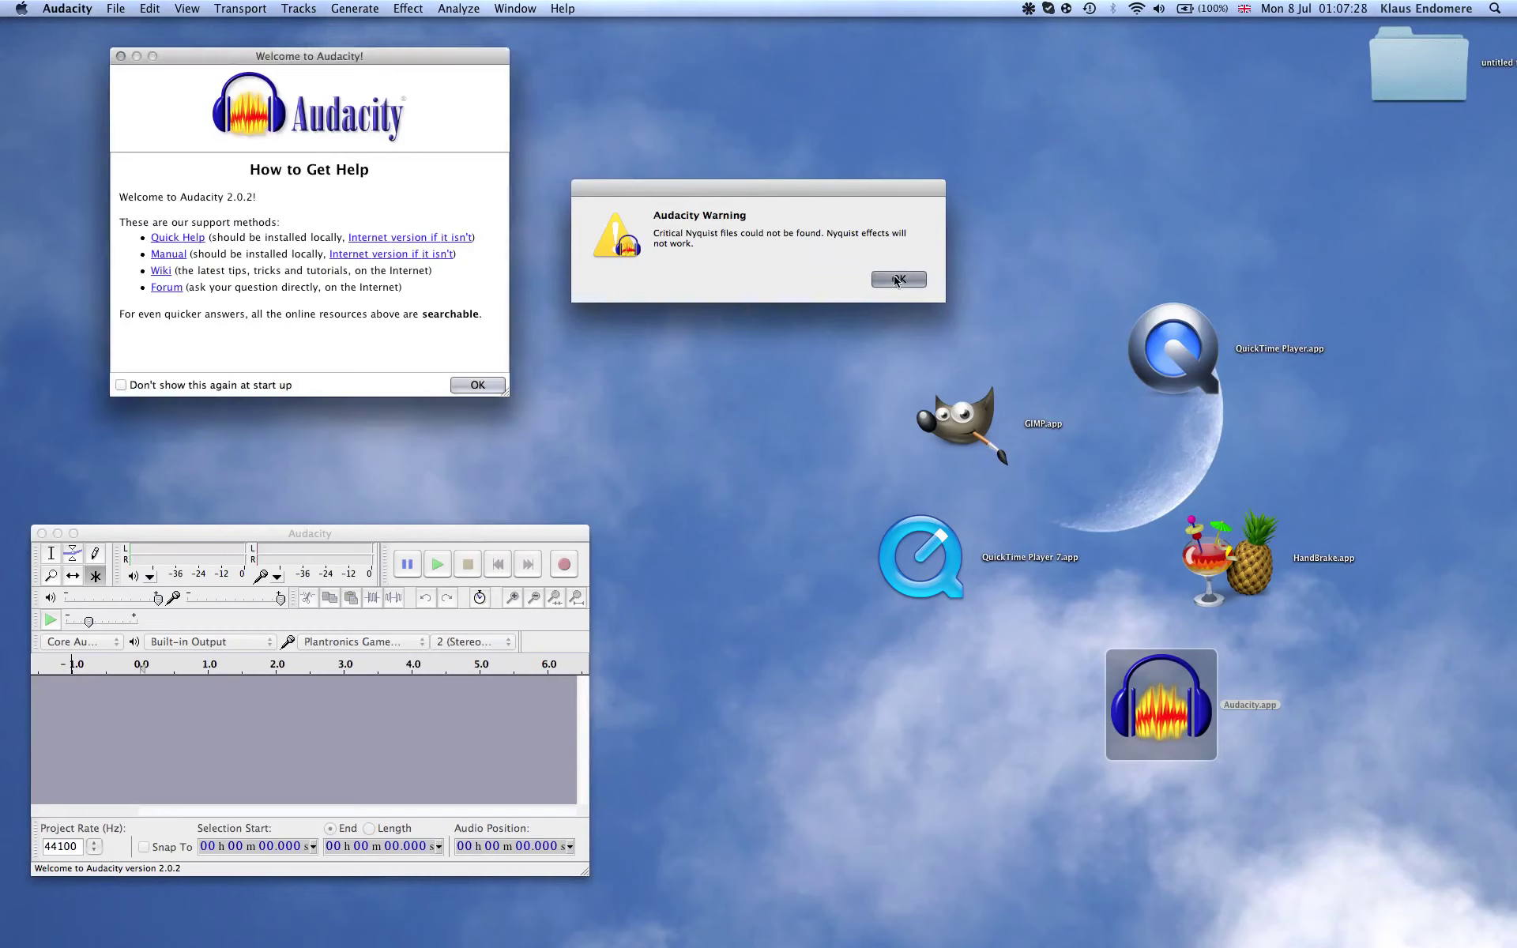
# Switch to Audacity, dismiss its startup warning and welcome message, and move the project window higher on the desktop.
pyautogui.click(898, 280)
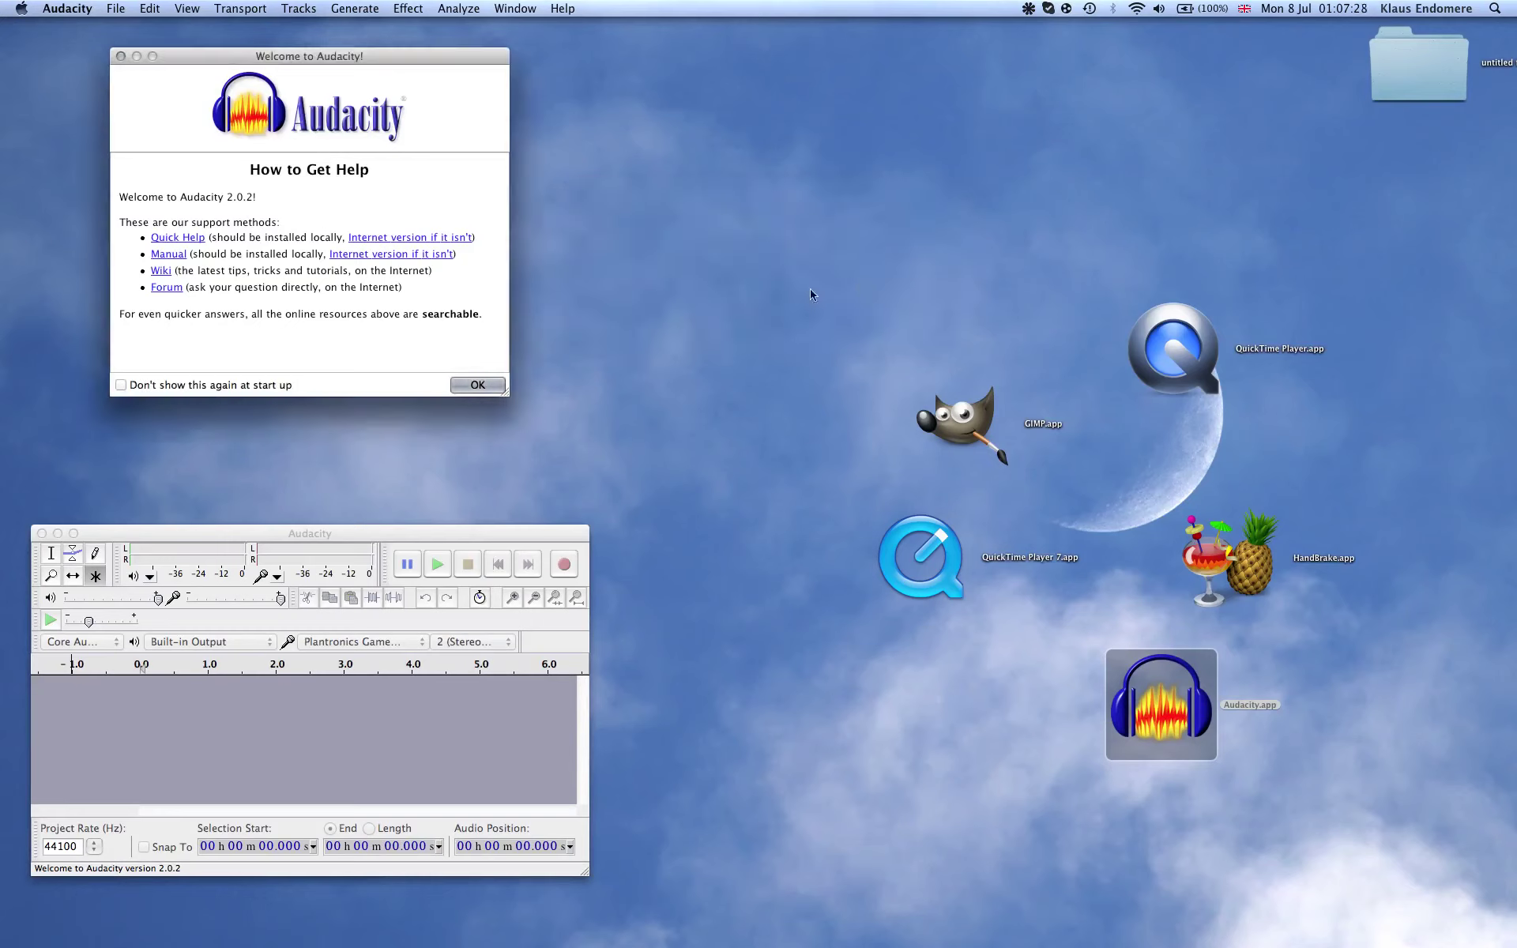
pyautogui.click(477, 387)
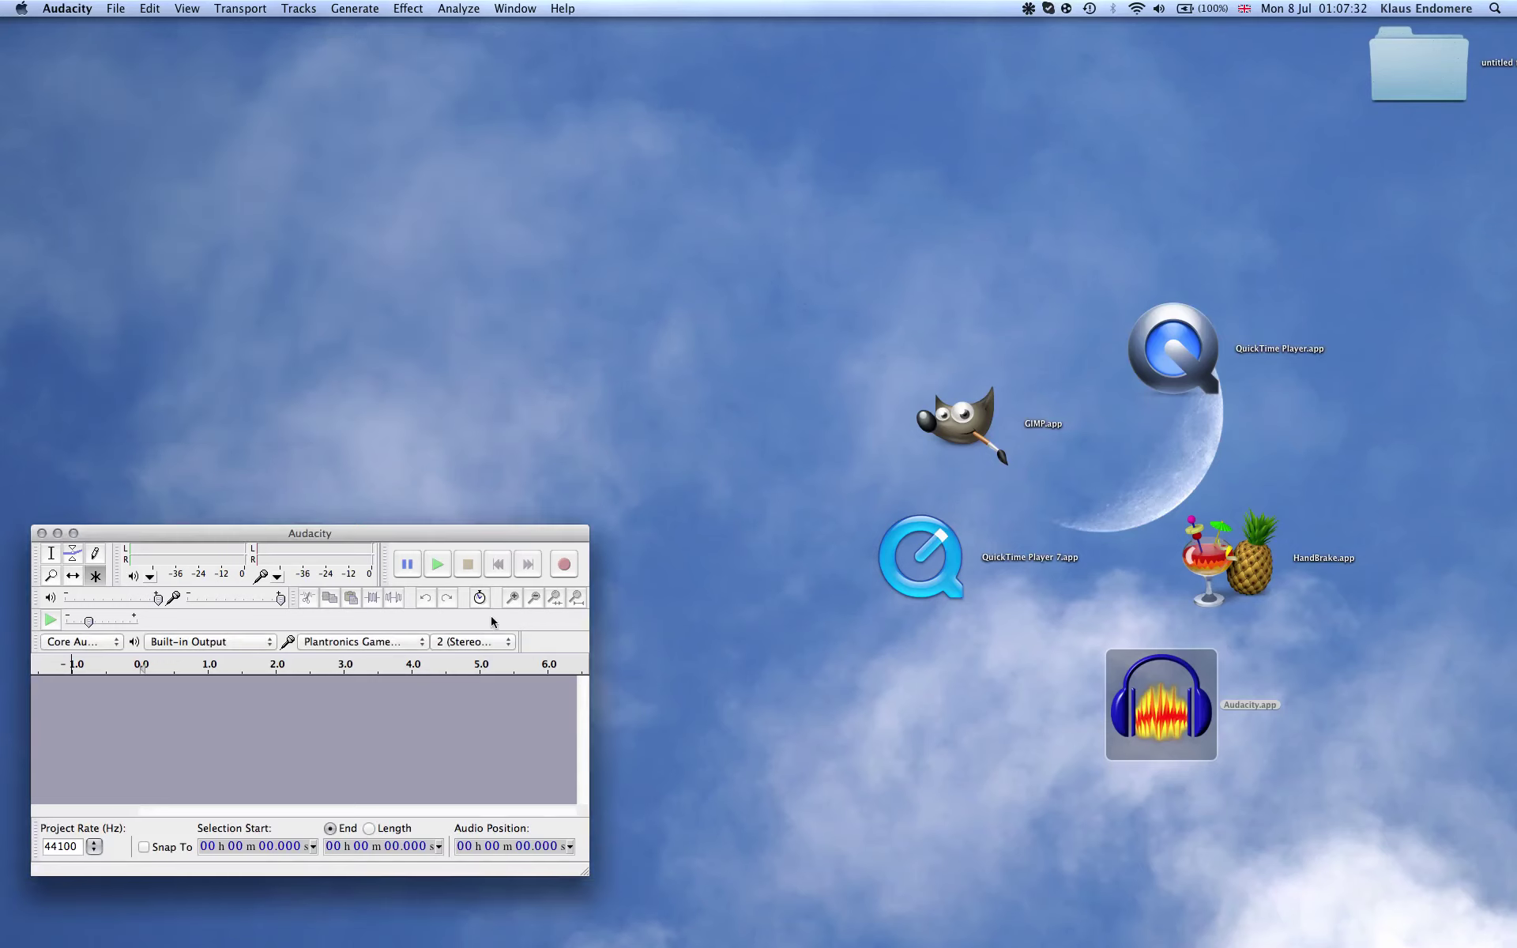
pyautogui.moveTo(519, 540); pyautogui.dragTo(762, 204)
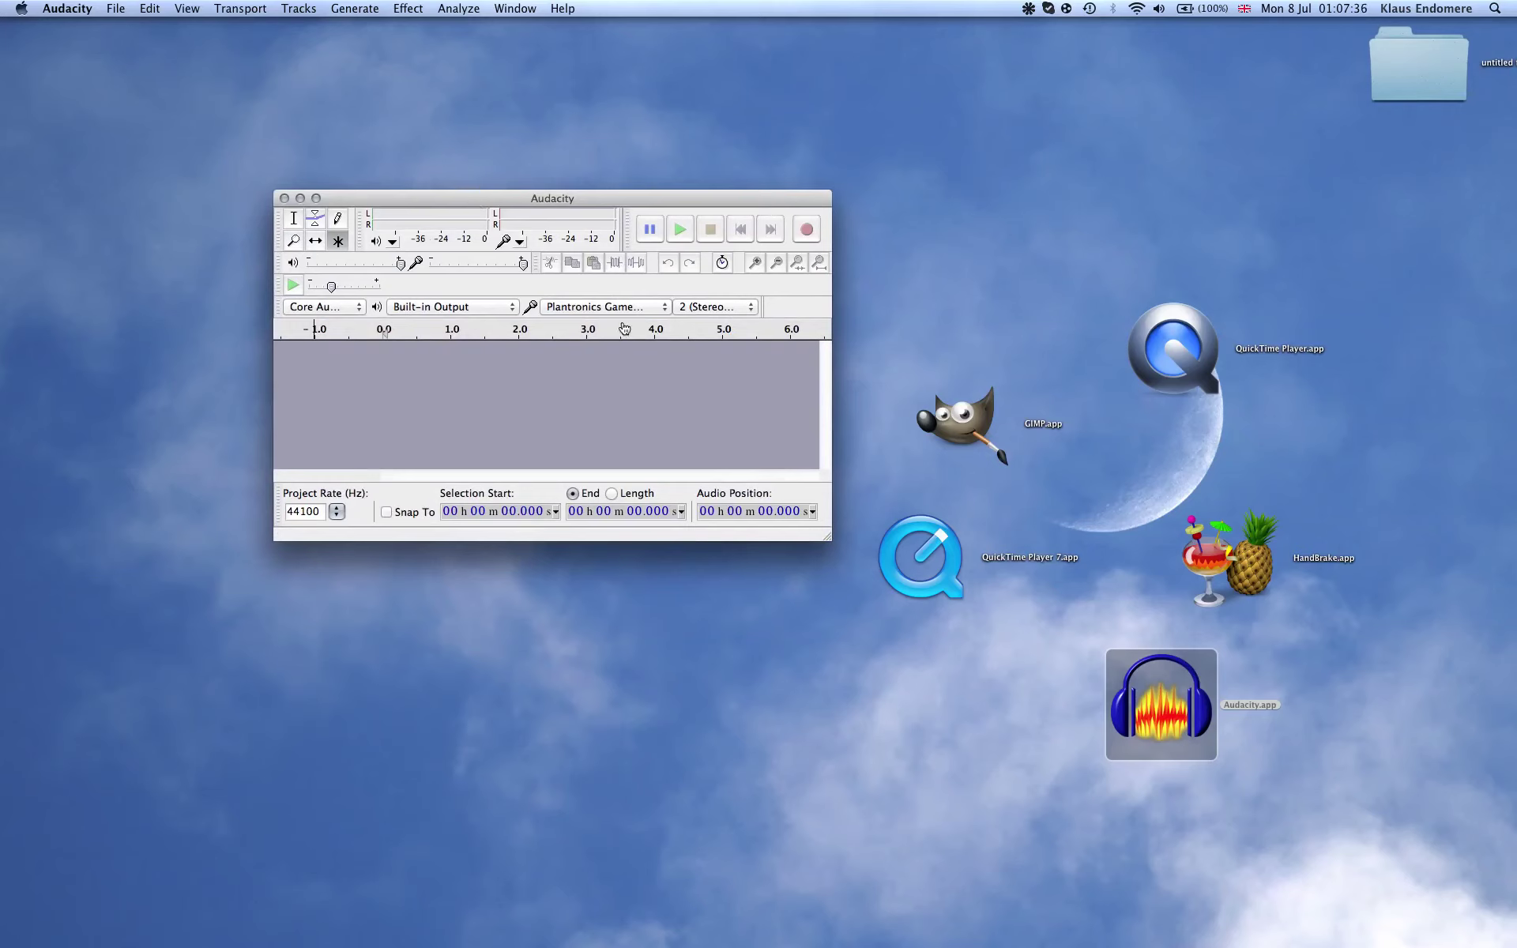
# Set the Audacity output device to Plantronics GameCom 780.
pyautogui.click(458, 306)
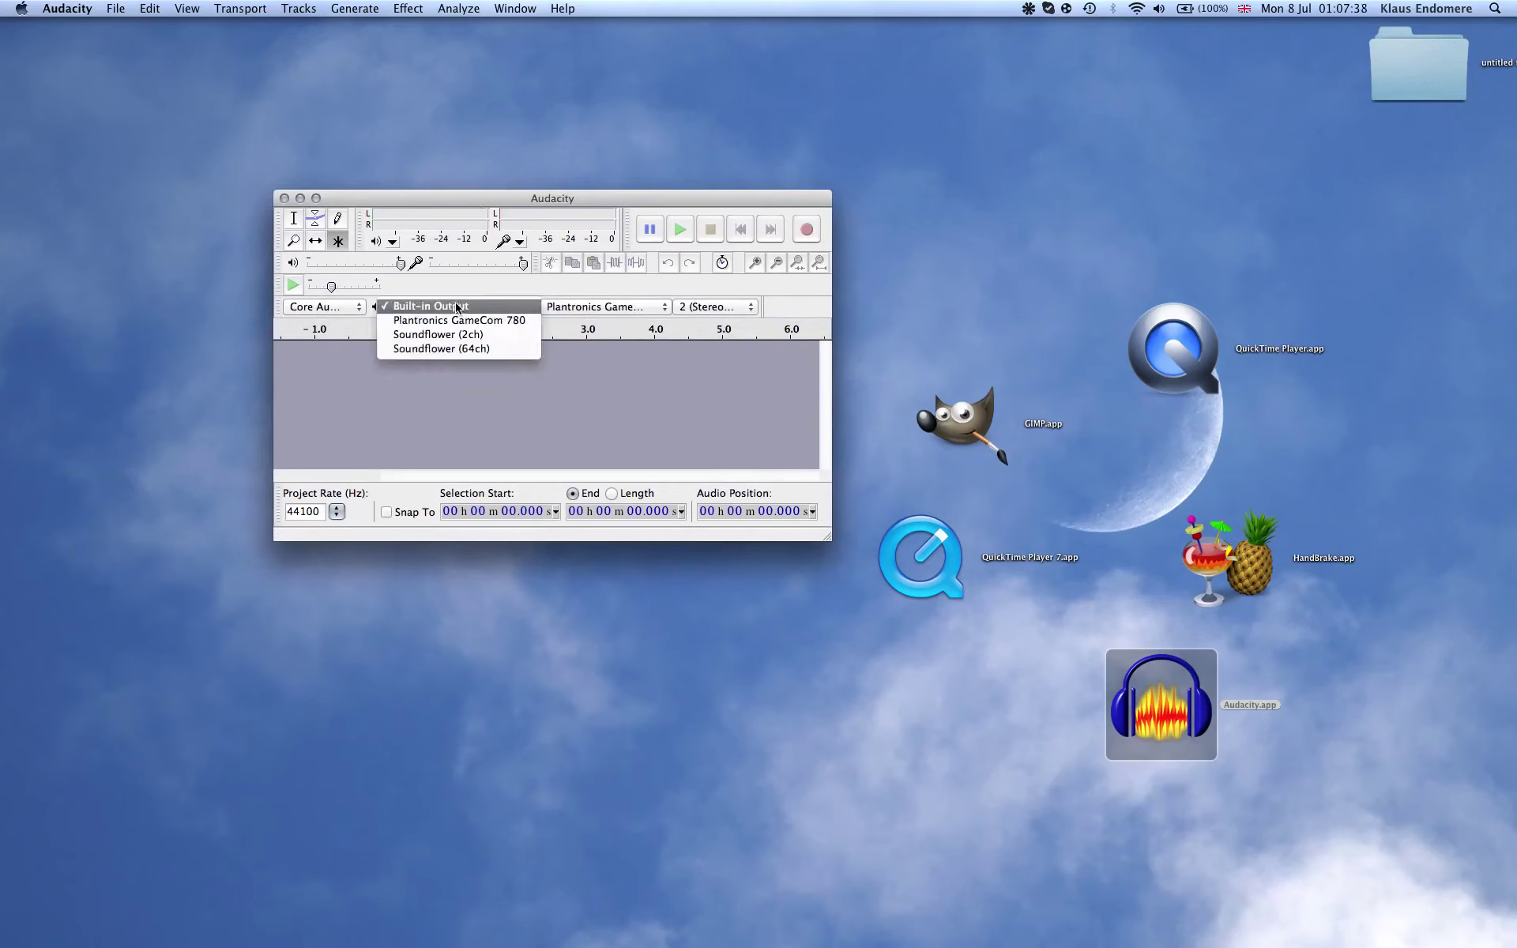
pyautogui.click(458, 307)
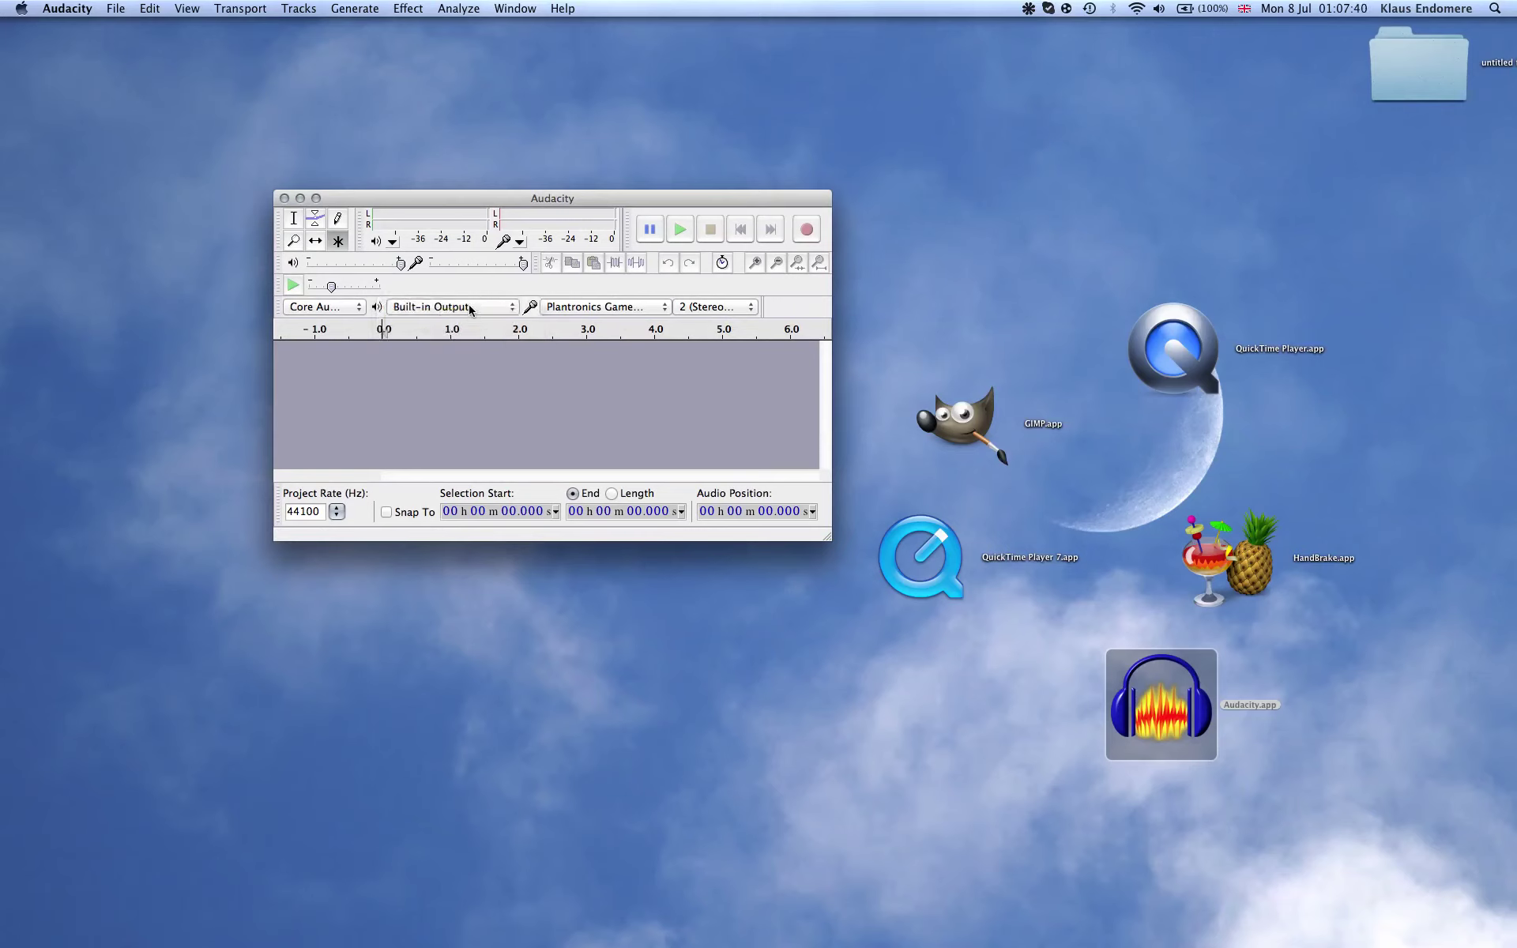
pyautogui.click(470, 309)
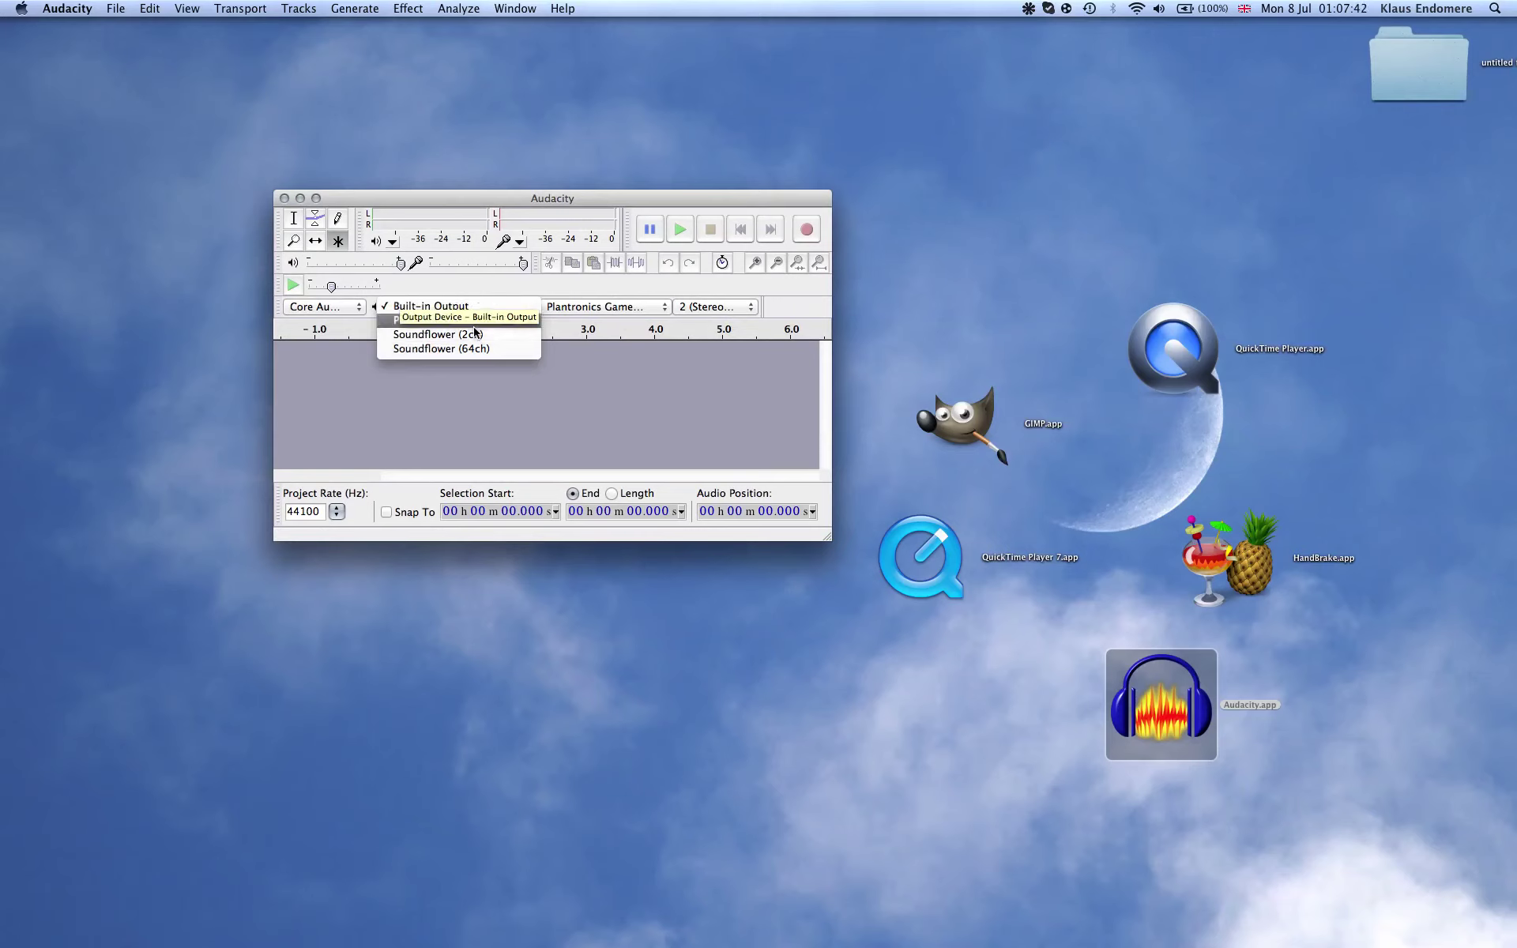
pyautogui.click(474, 322)
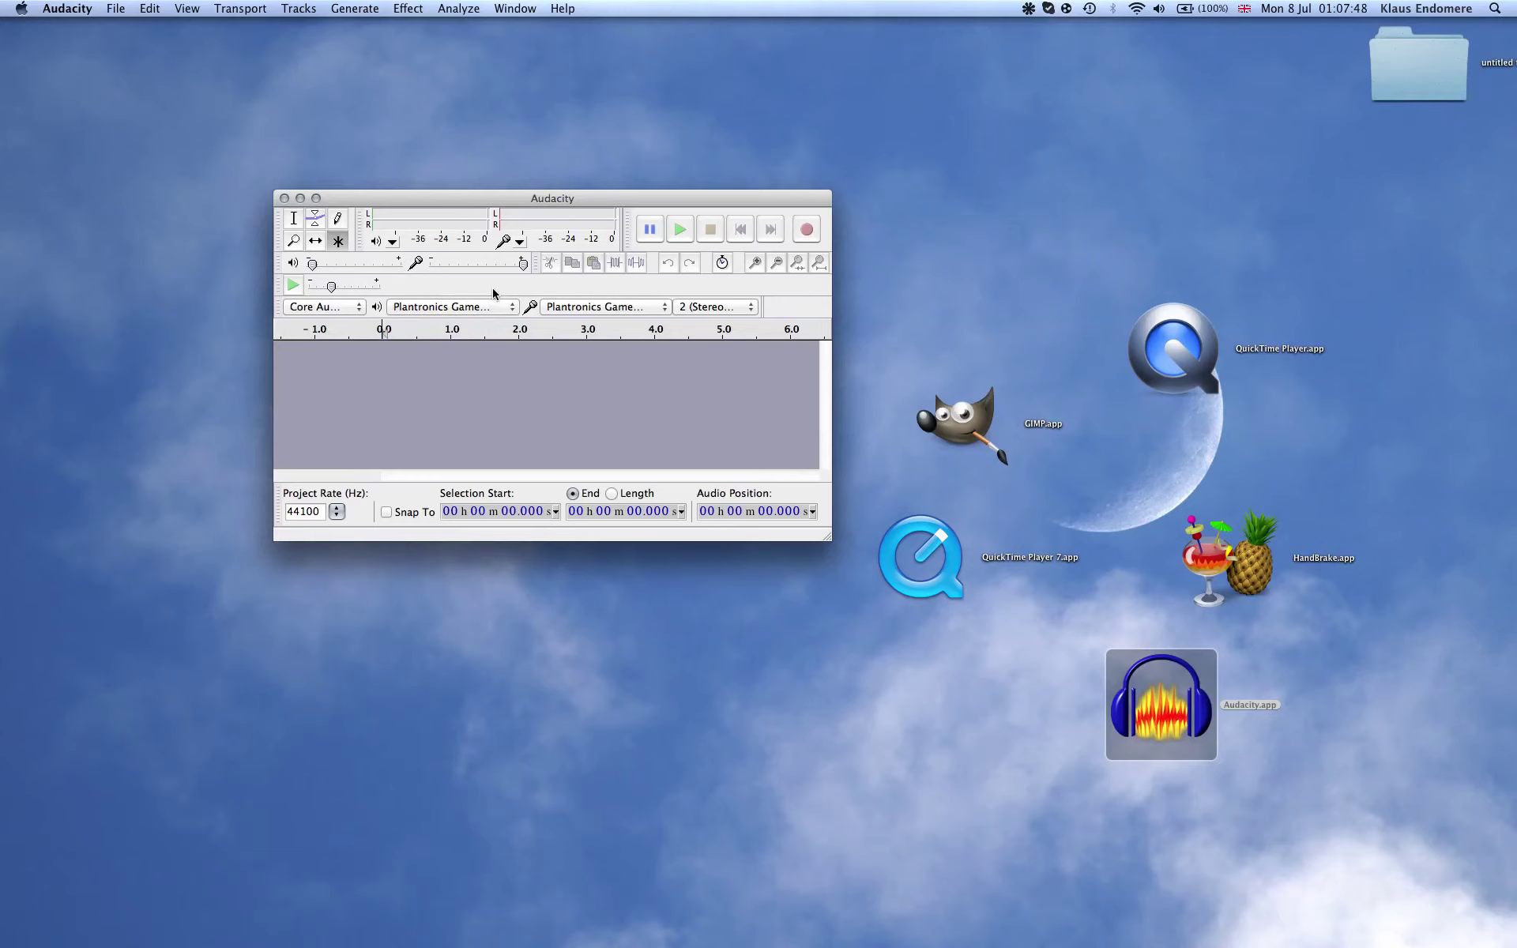
# Examine the available output and input devices in Audacity, keeping the current selections.
pyautogui.click(490, 310)
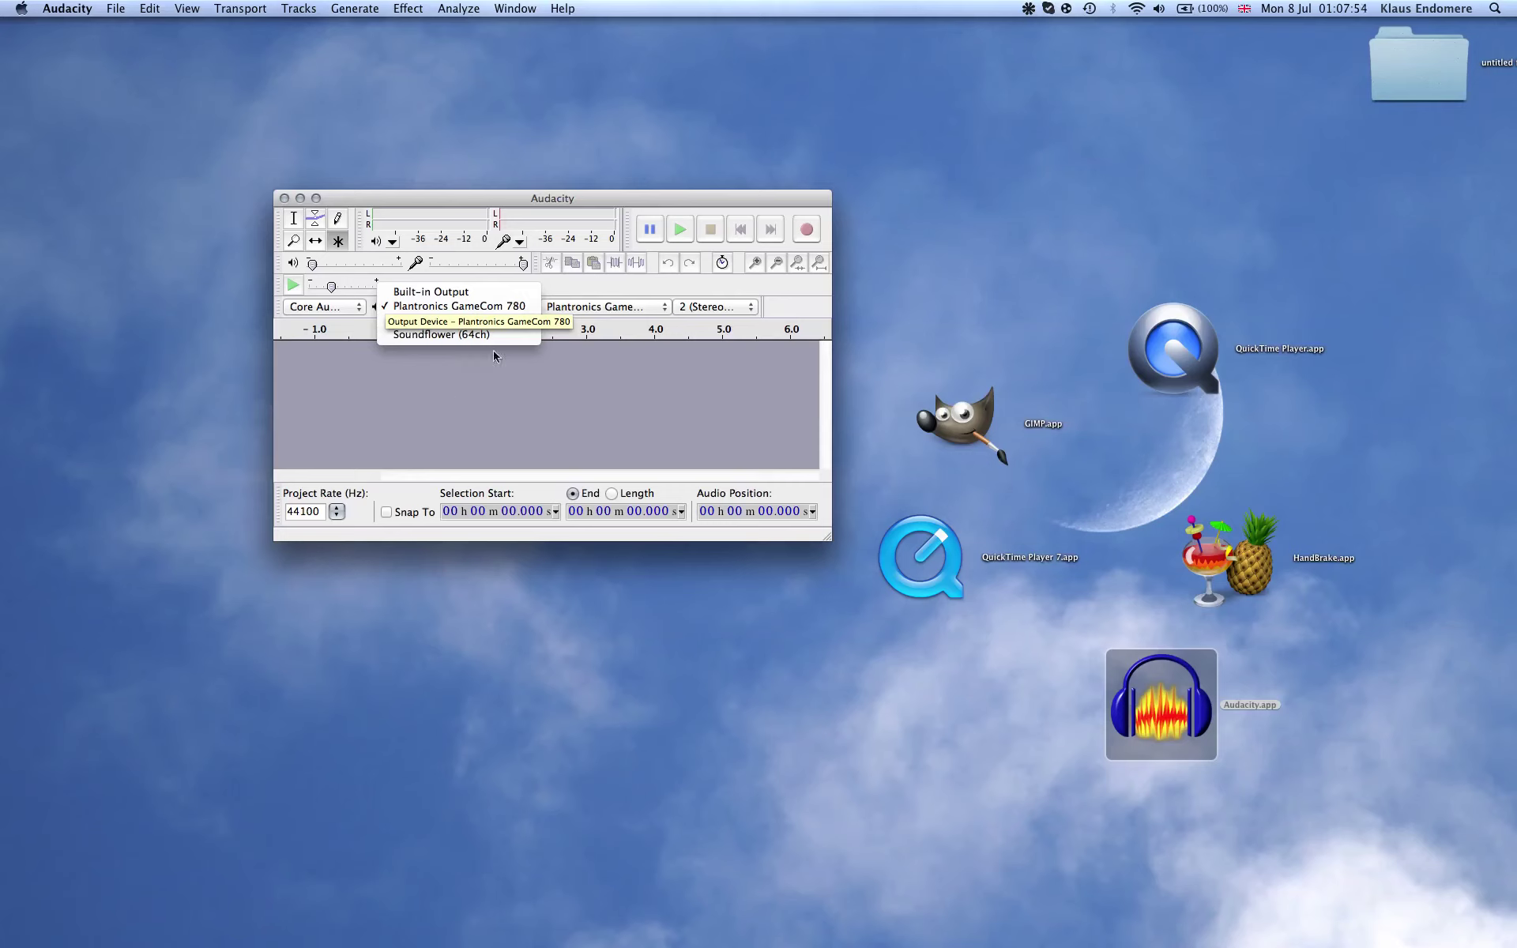
pyautogui.click(552, 159)
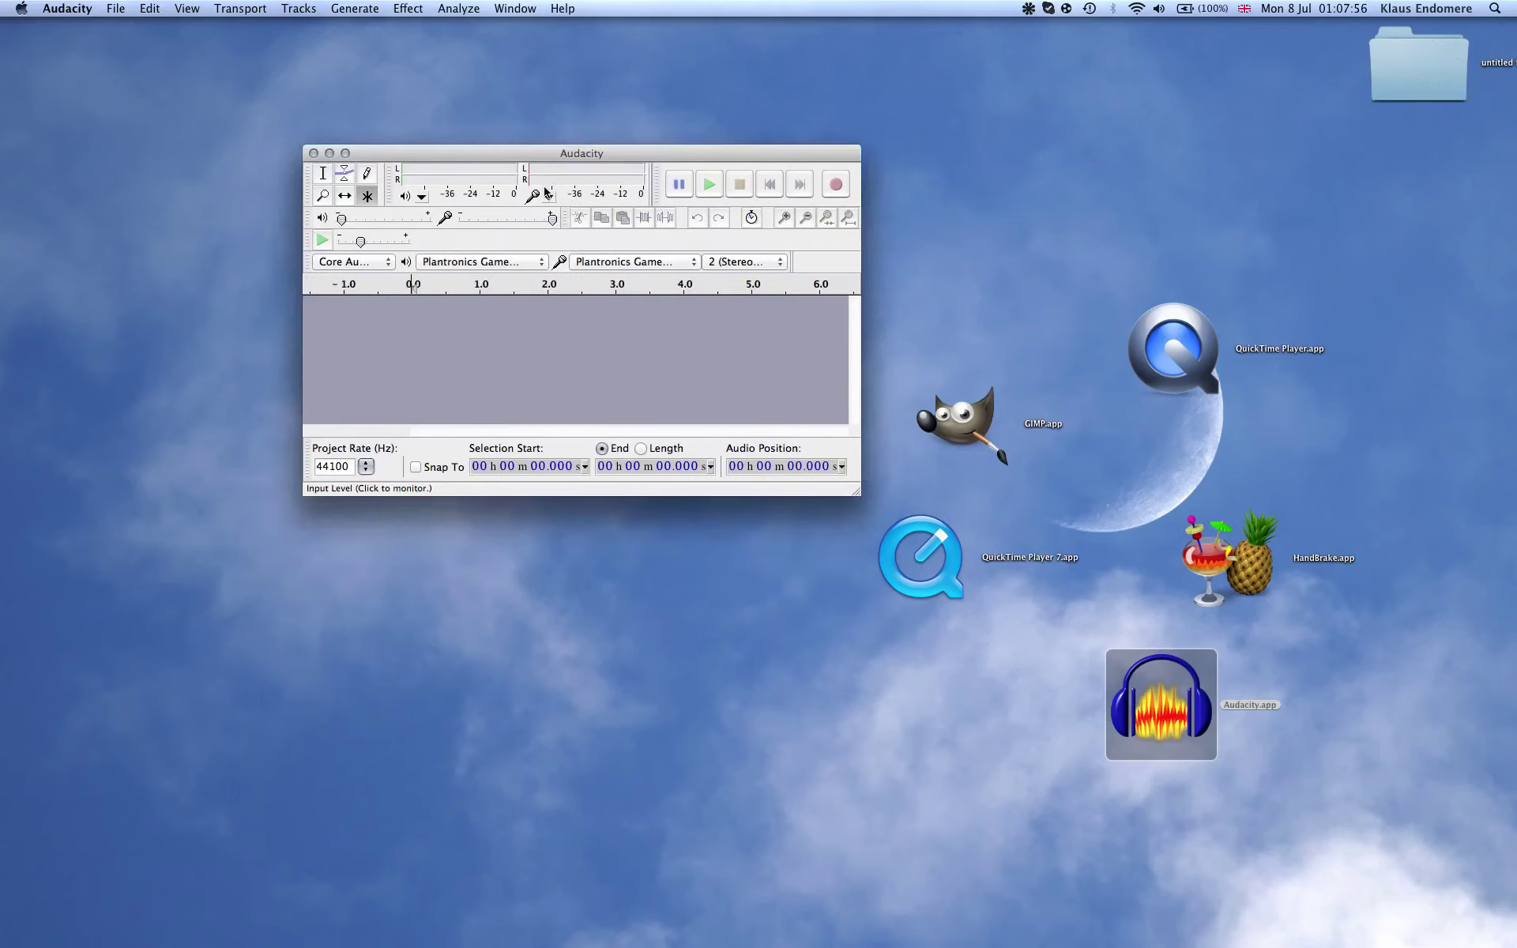
pyautogui.click(489, 266)
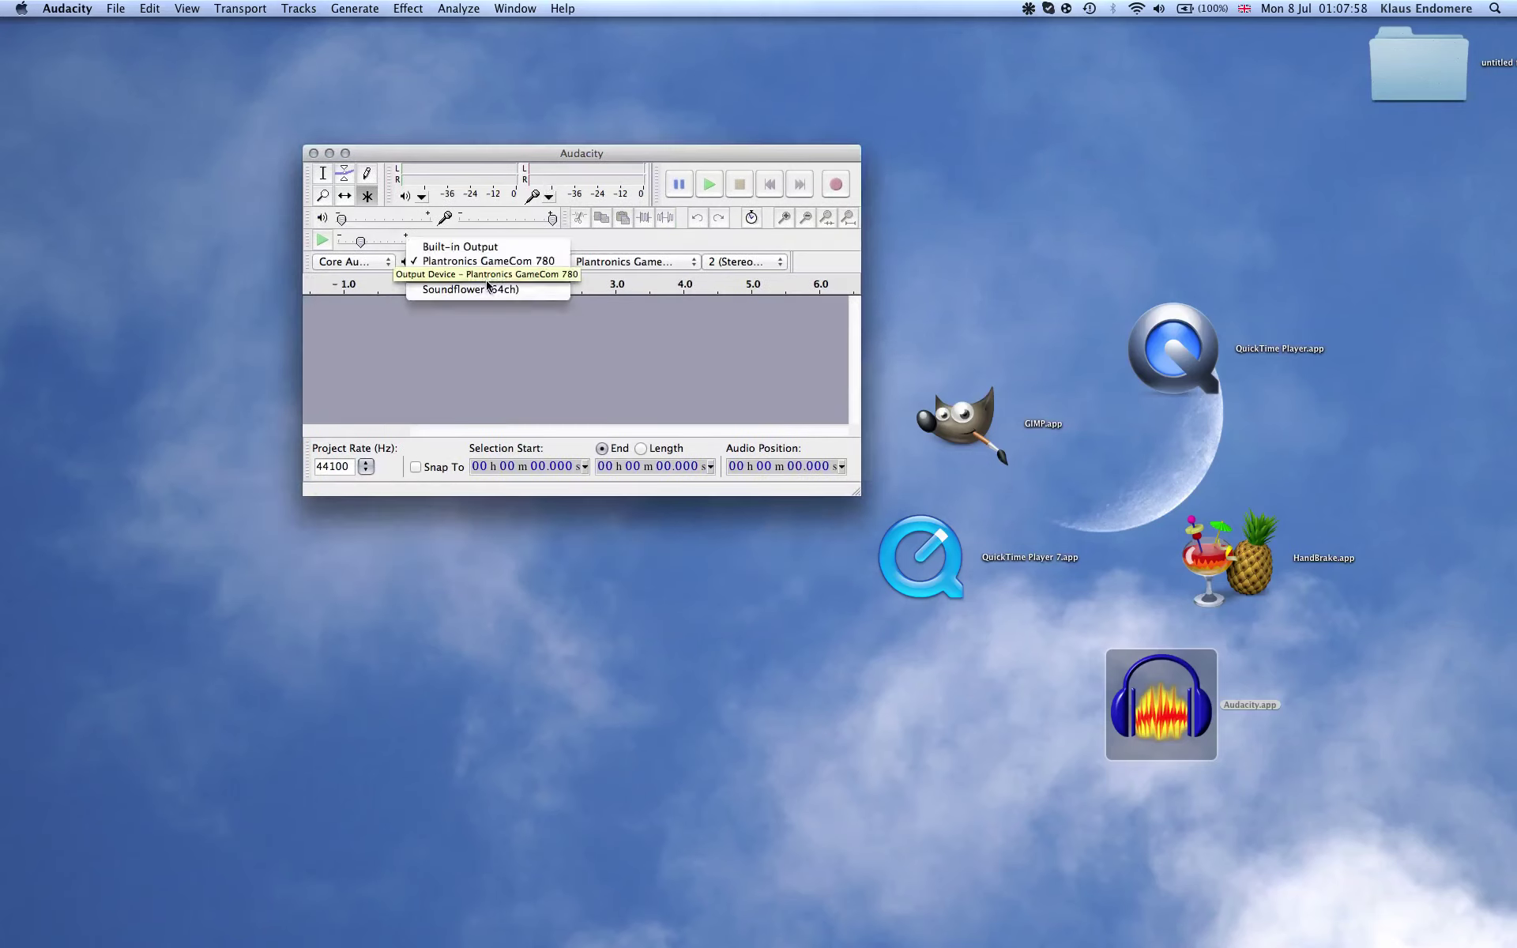
pyautogui.click(451, 341)
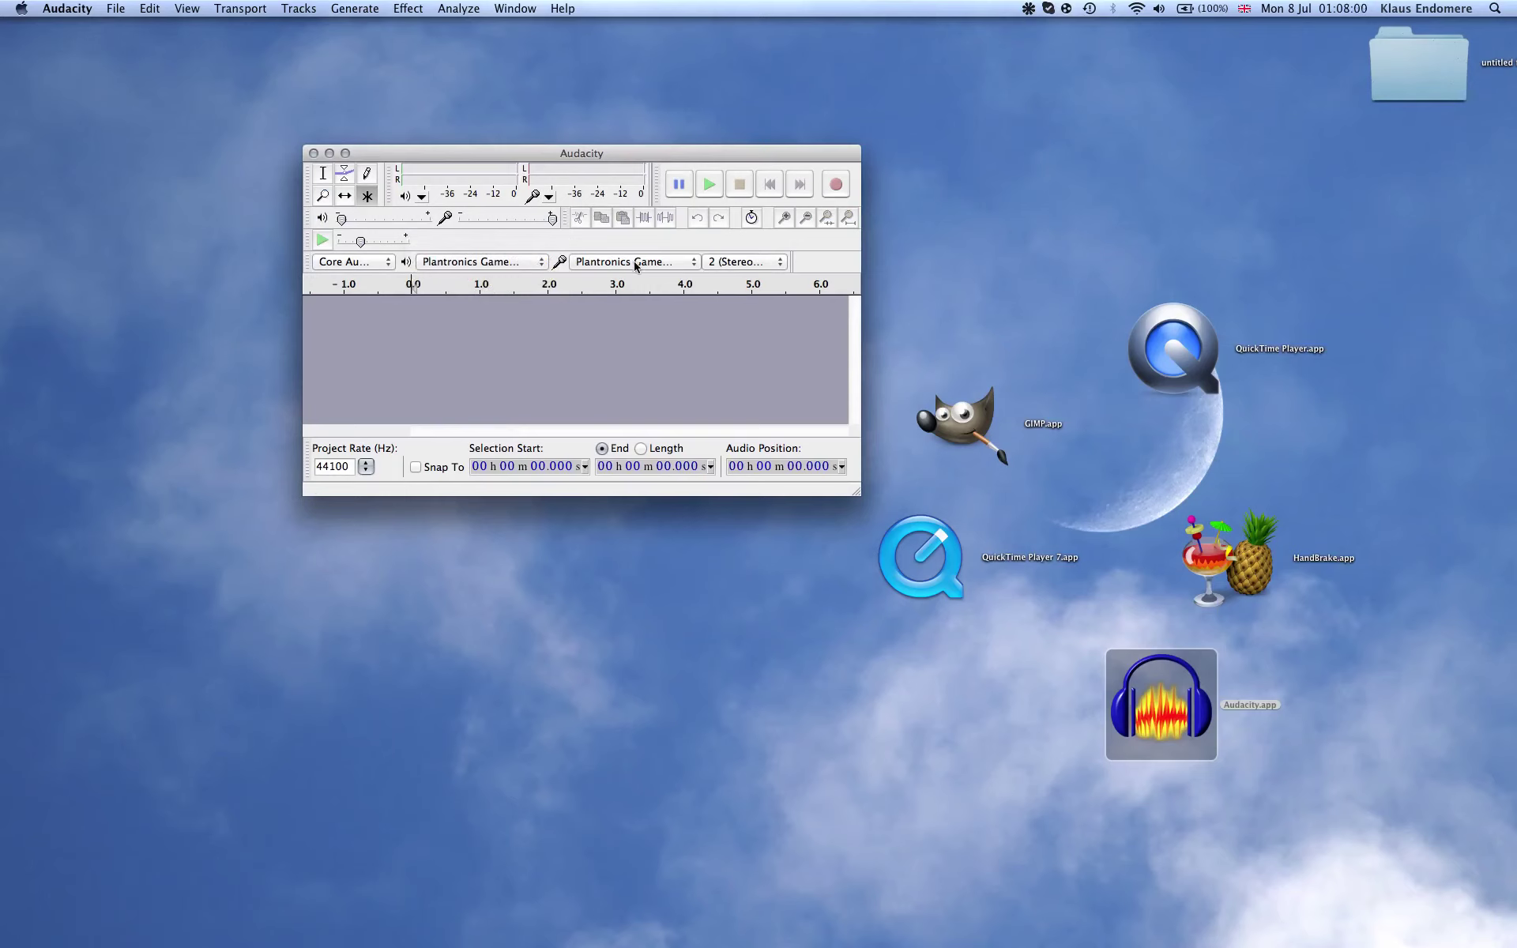
pyautogui.click(623, 263)
pyautogui.click(449, 348)
pyautogui.click(602, 263)
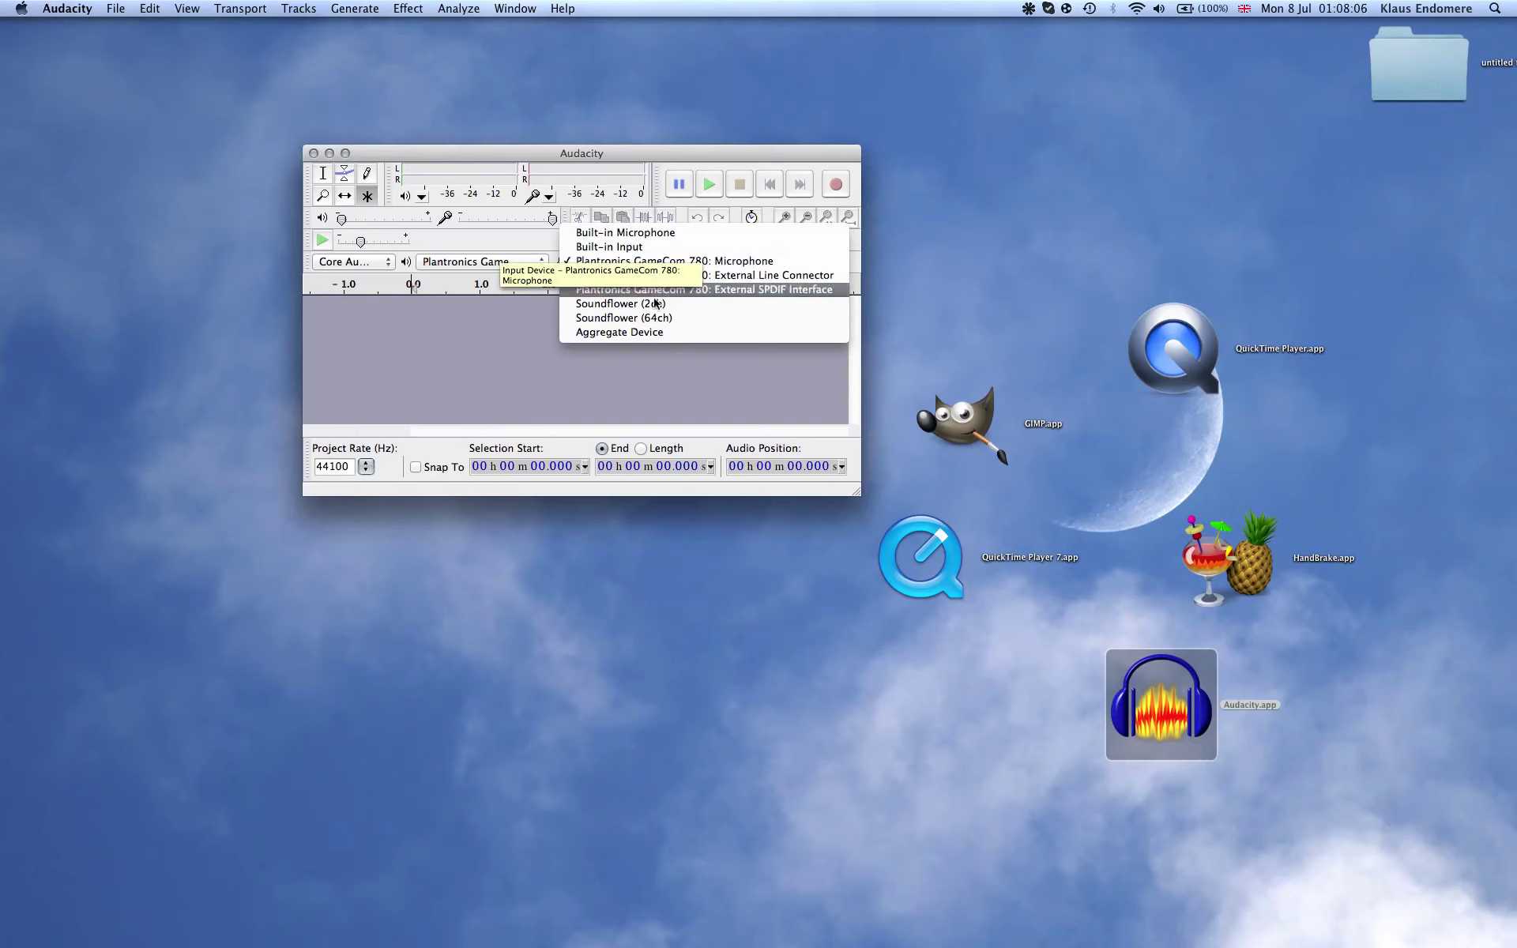
pyautogui.click(614, 372)
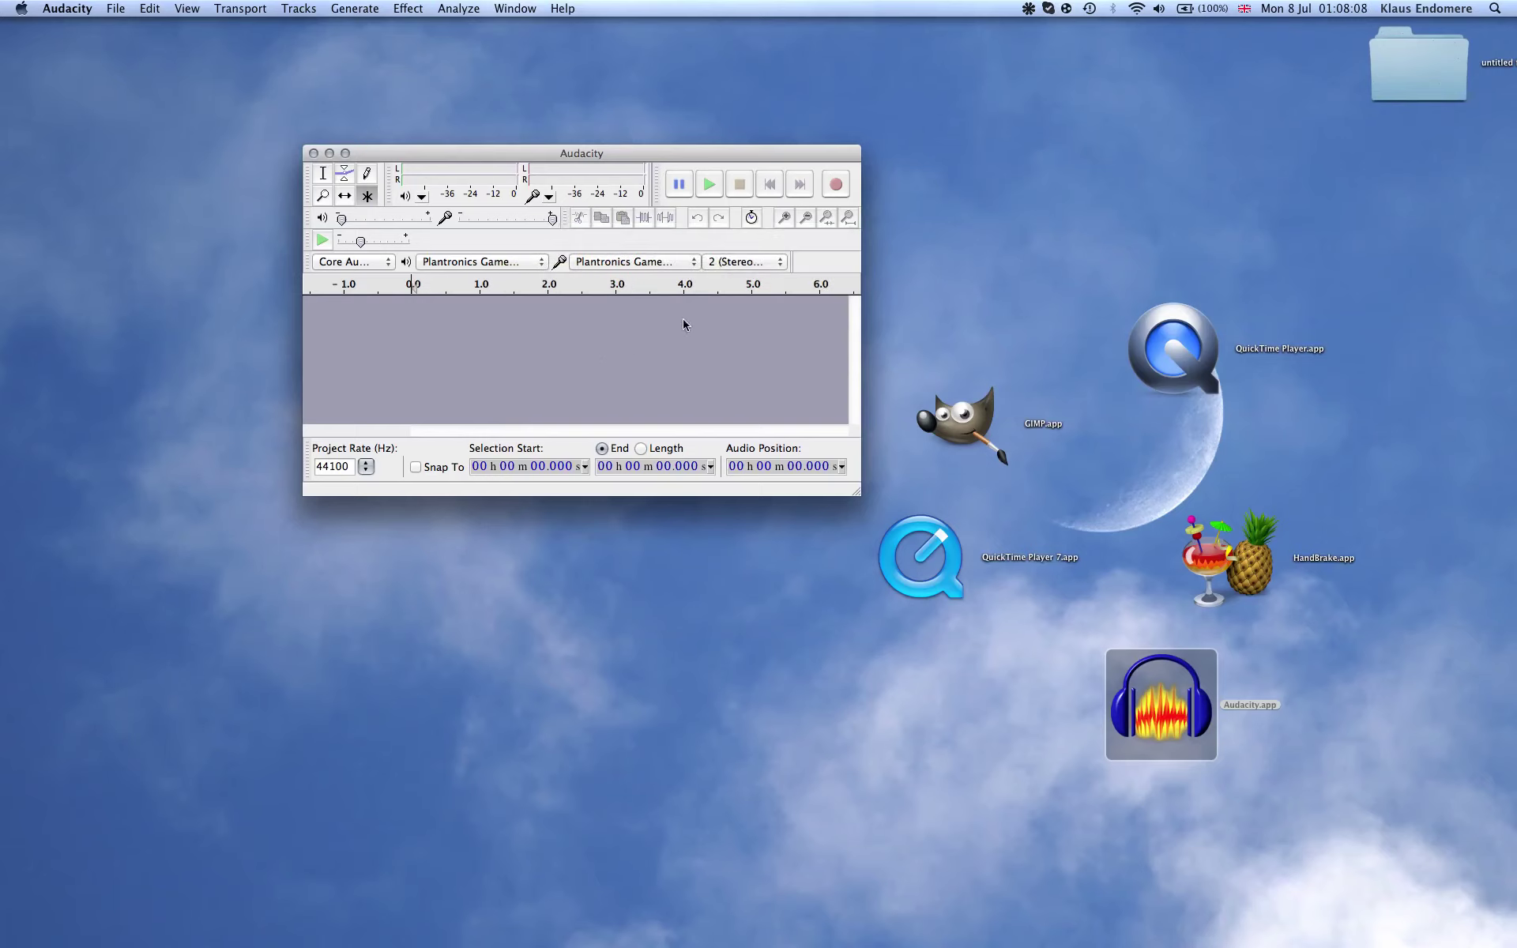
# Move the Audacity window clear of its current spot and start monitoring the input level.
pyautogui.click(549, 197)
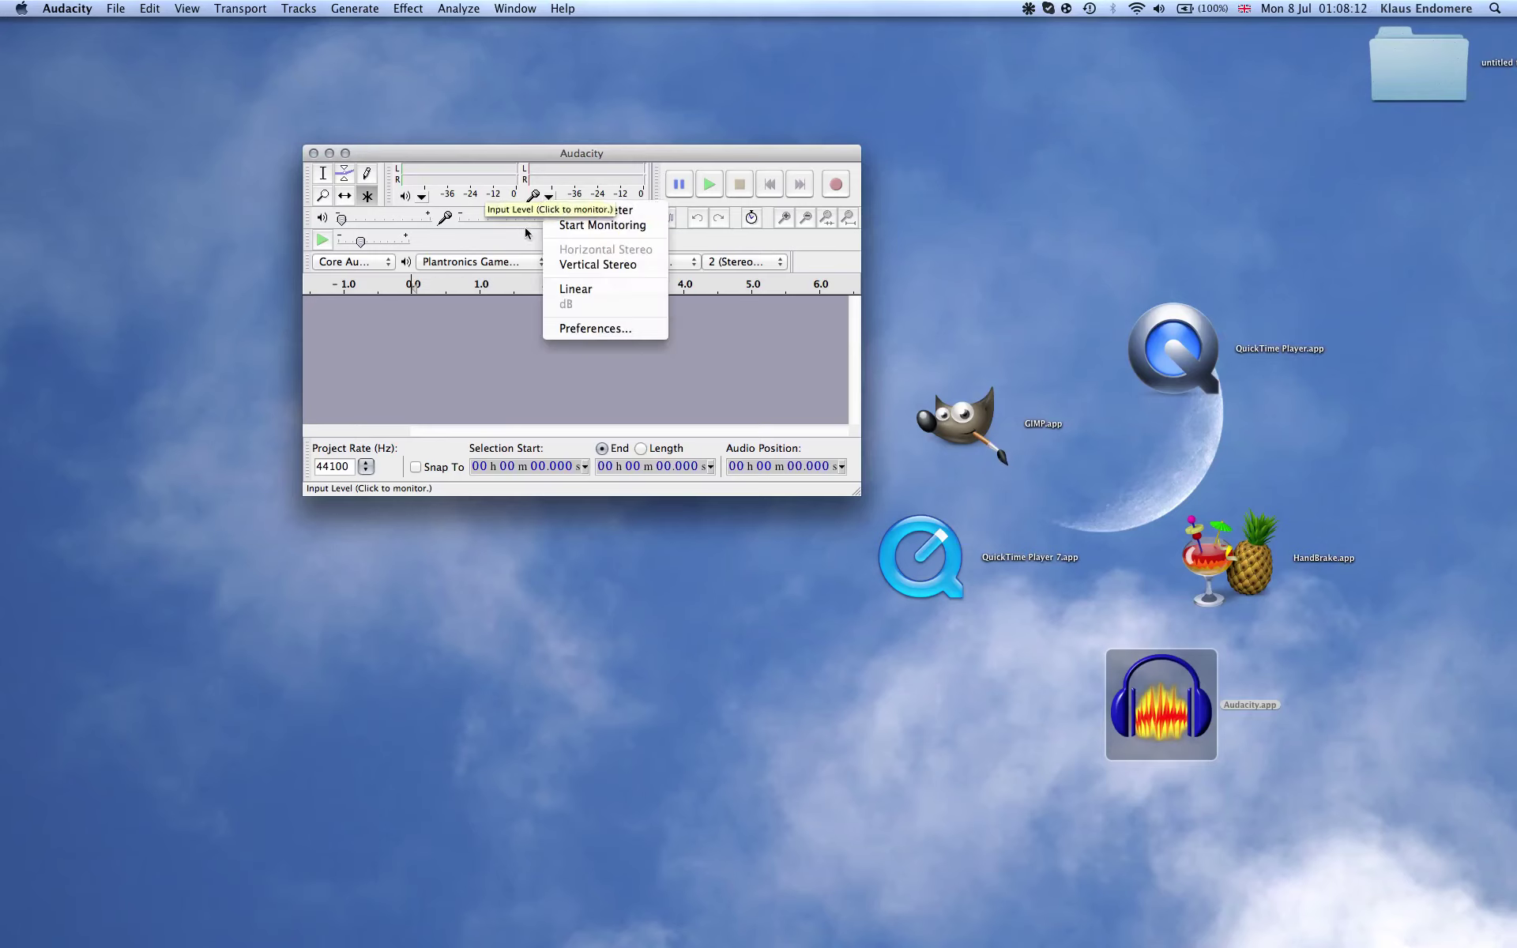
pyautogui.click(500, 275)
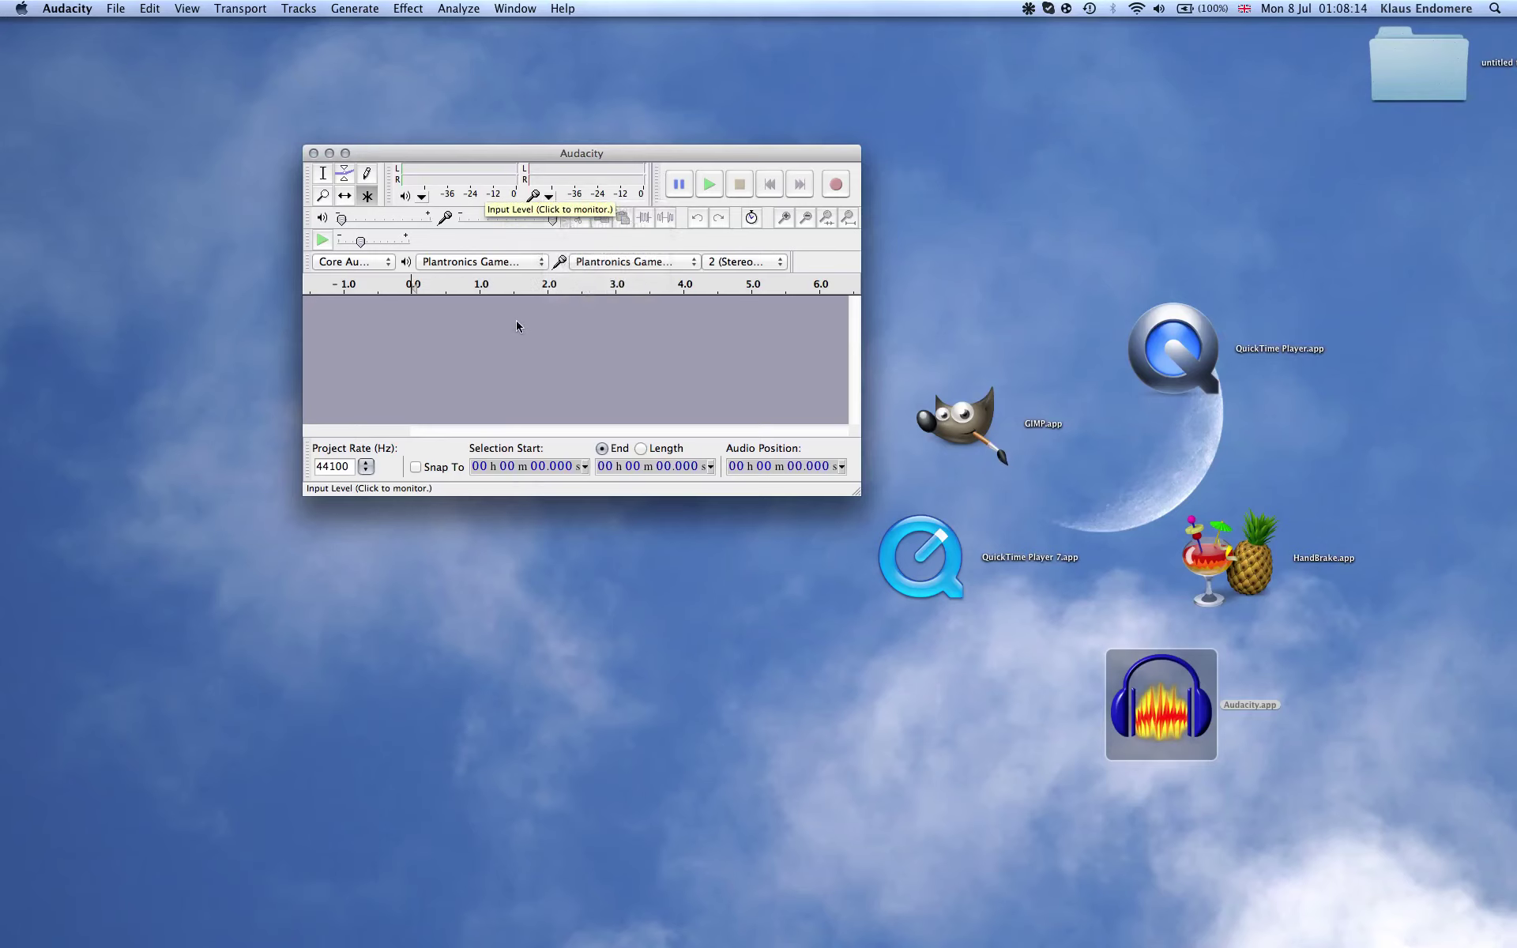
pyautogui.click(550, 197)
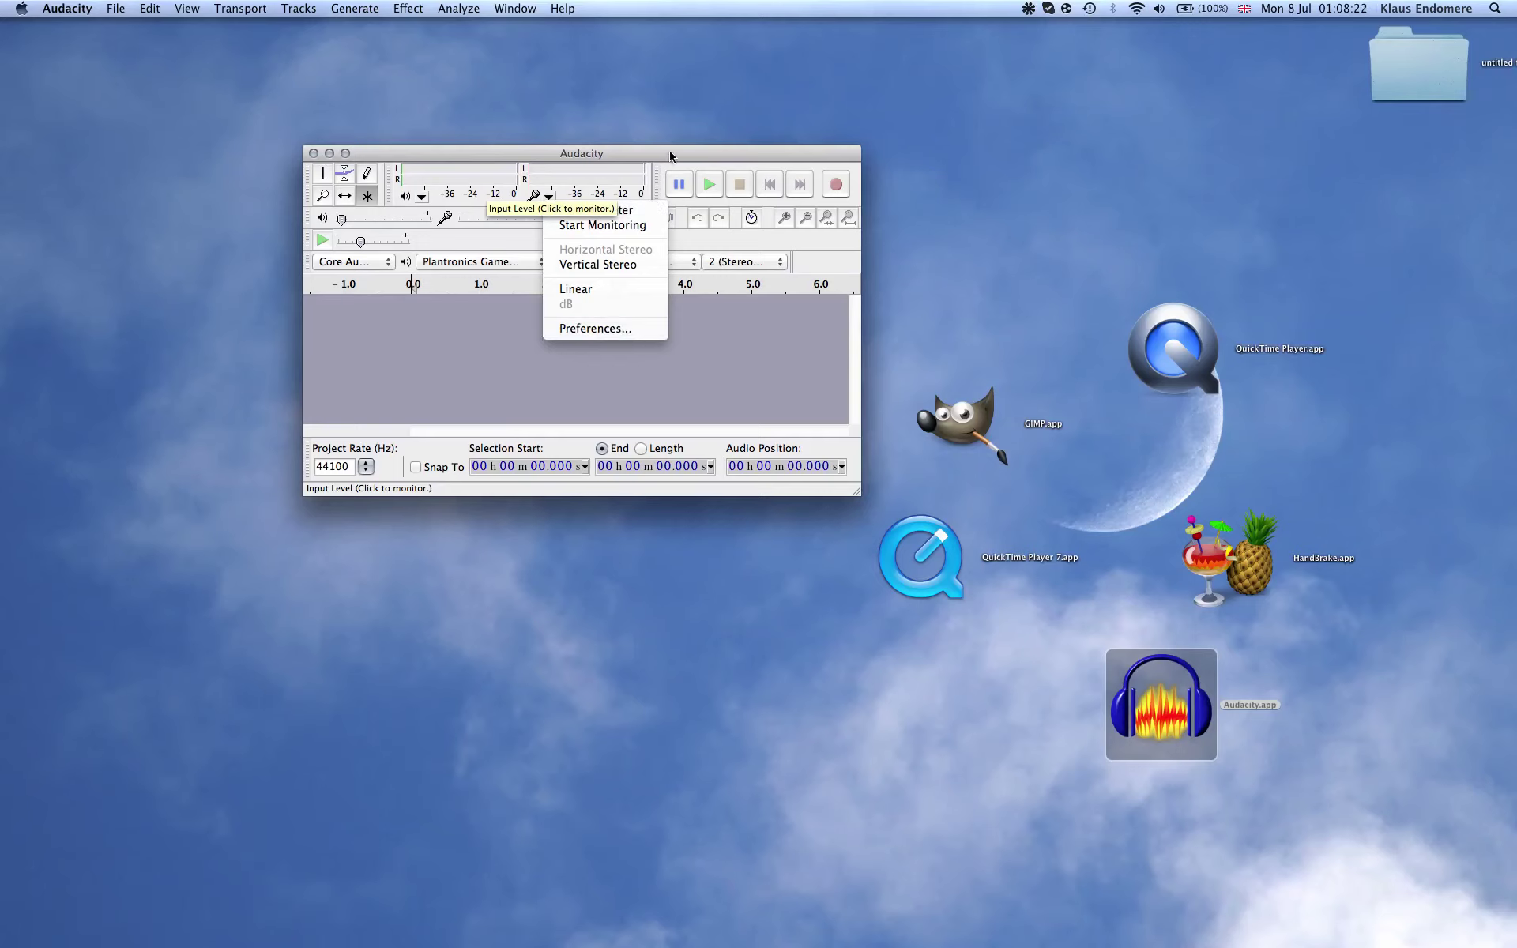
pyautogui.moveTo(670, 156); pyautogui.dragTo(730, 113)
pyautogui.click(608, 160)
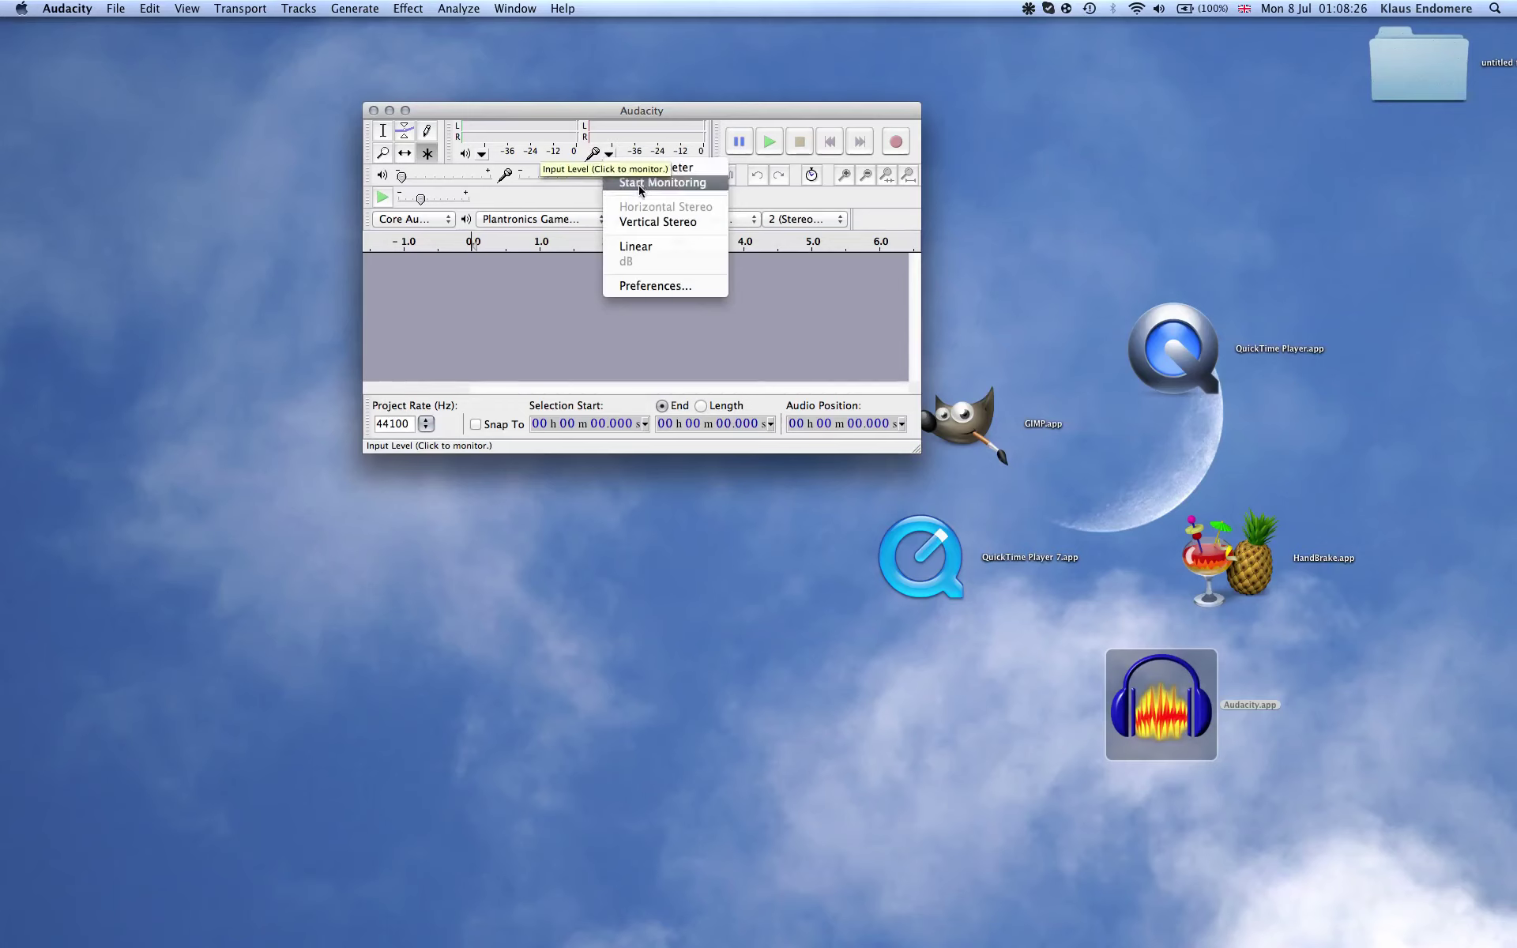
pyautogui.click(641, 184)
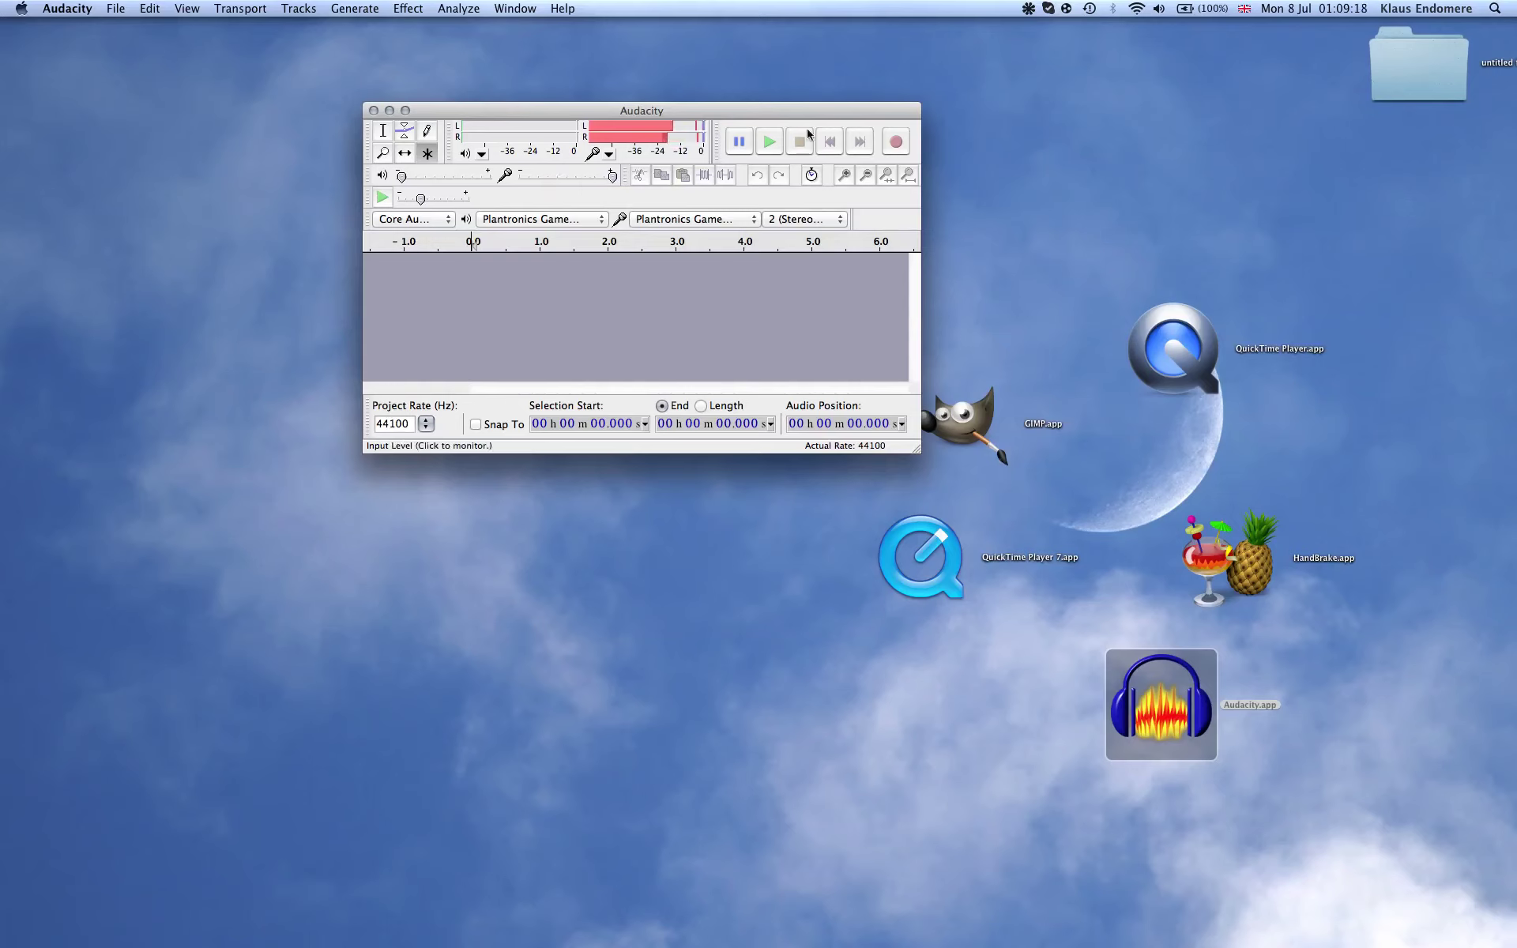
# Record a stereo audio track from the headset microphone, enlarging the project window during recording, and stop the recording.
pyautogui.click(902, 146)
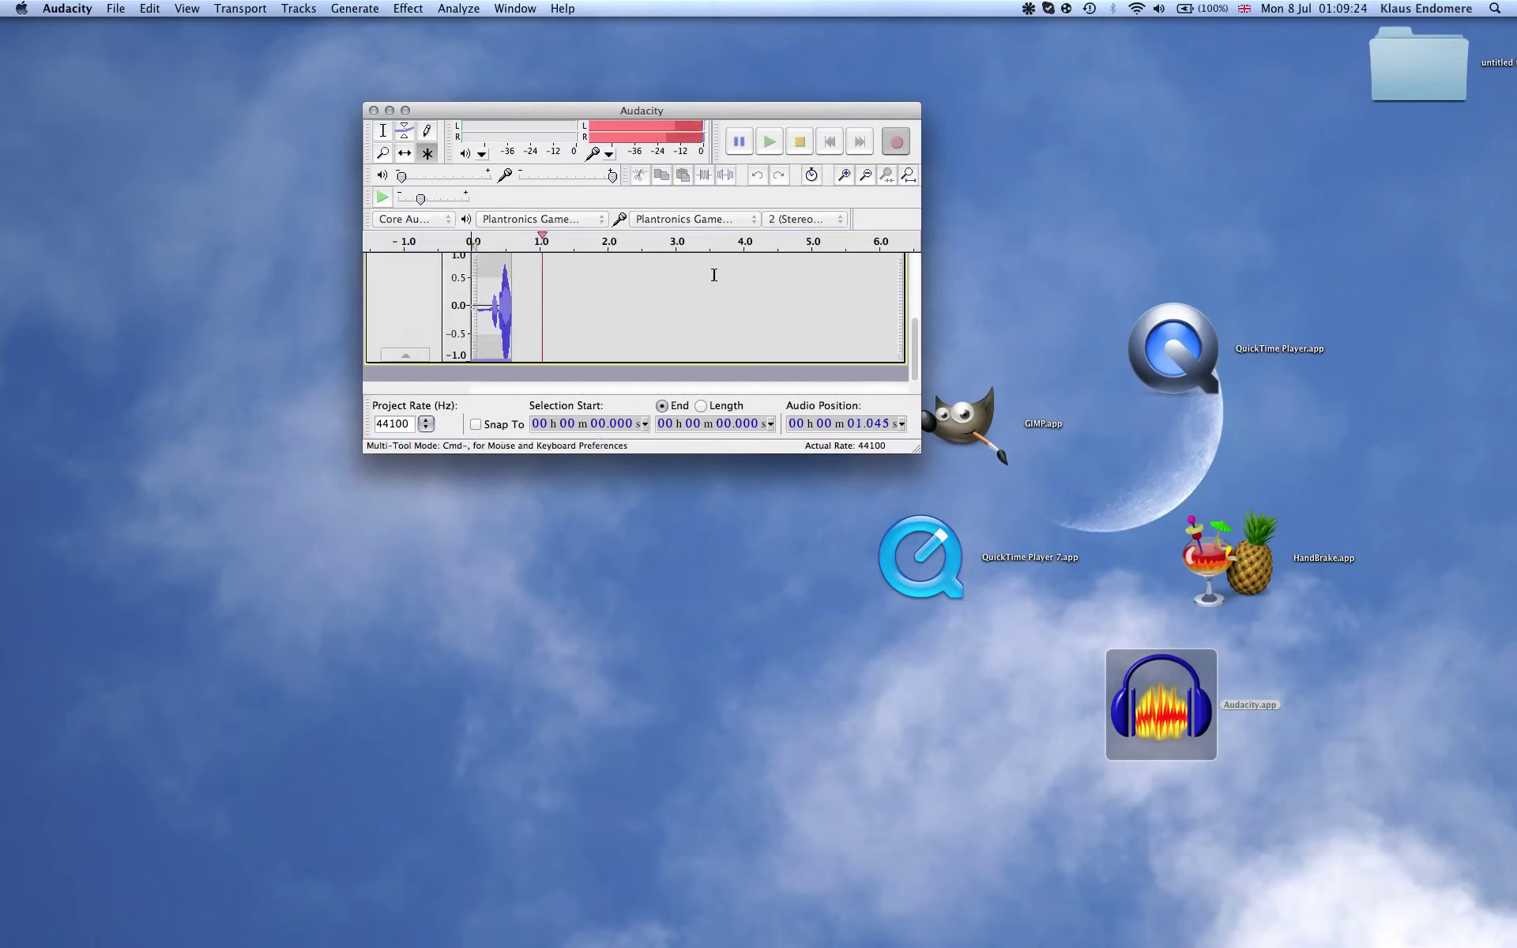
pyautogui.moveTo(922, 456); pyautogui.dragTo(1179, 651)
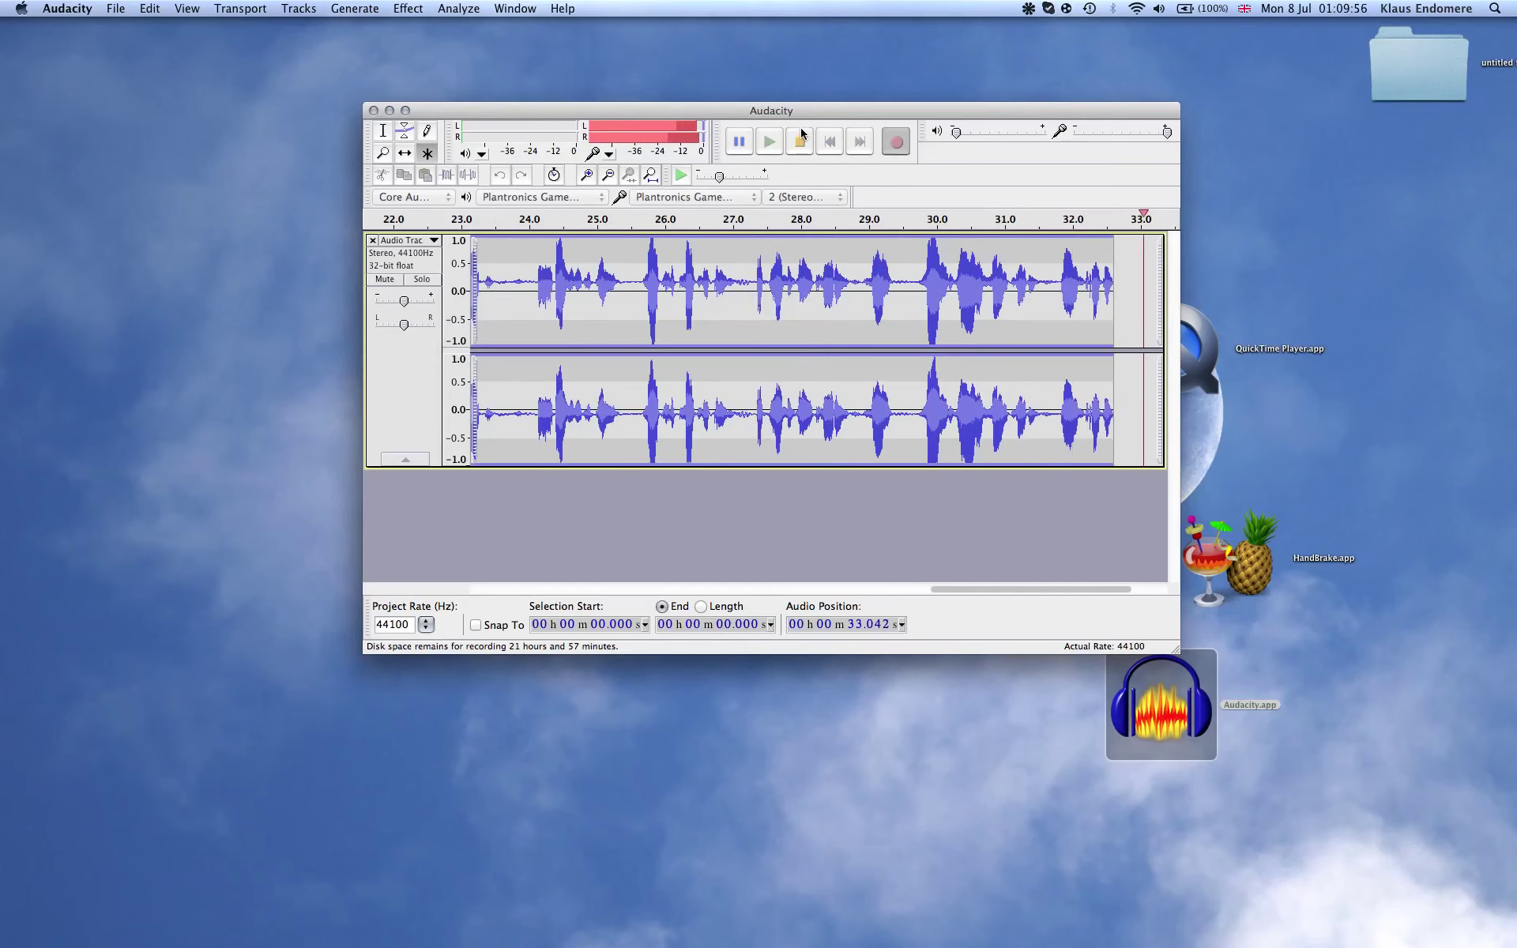
pyautogui.click(803, 141)
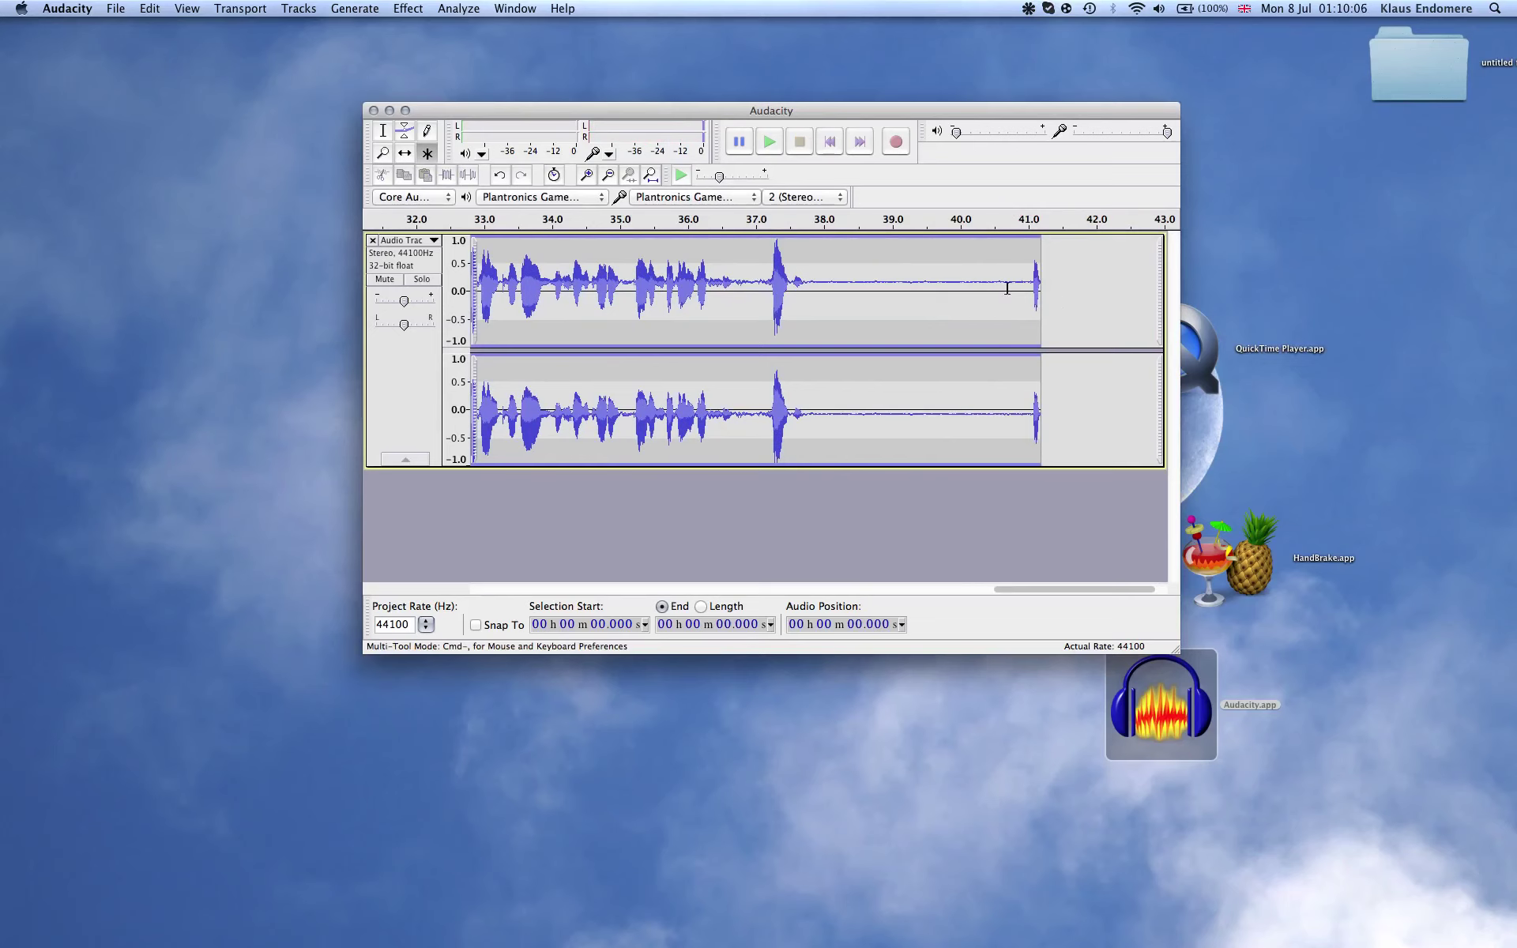
# Select the quiet stretch from about 37.8 to 41.0 seconds and capture it as the Noise Removal noise profile.
pyautogui.moveTo(1031, 280); pyautogui.dragTo(813, 329)
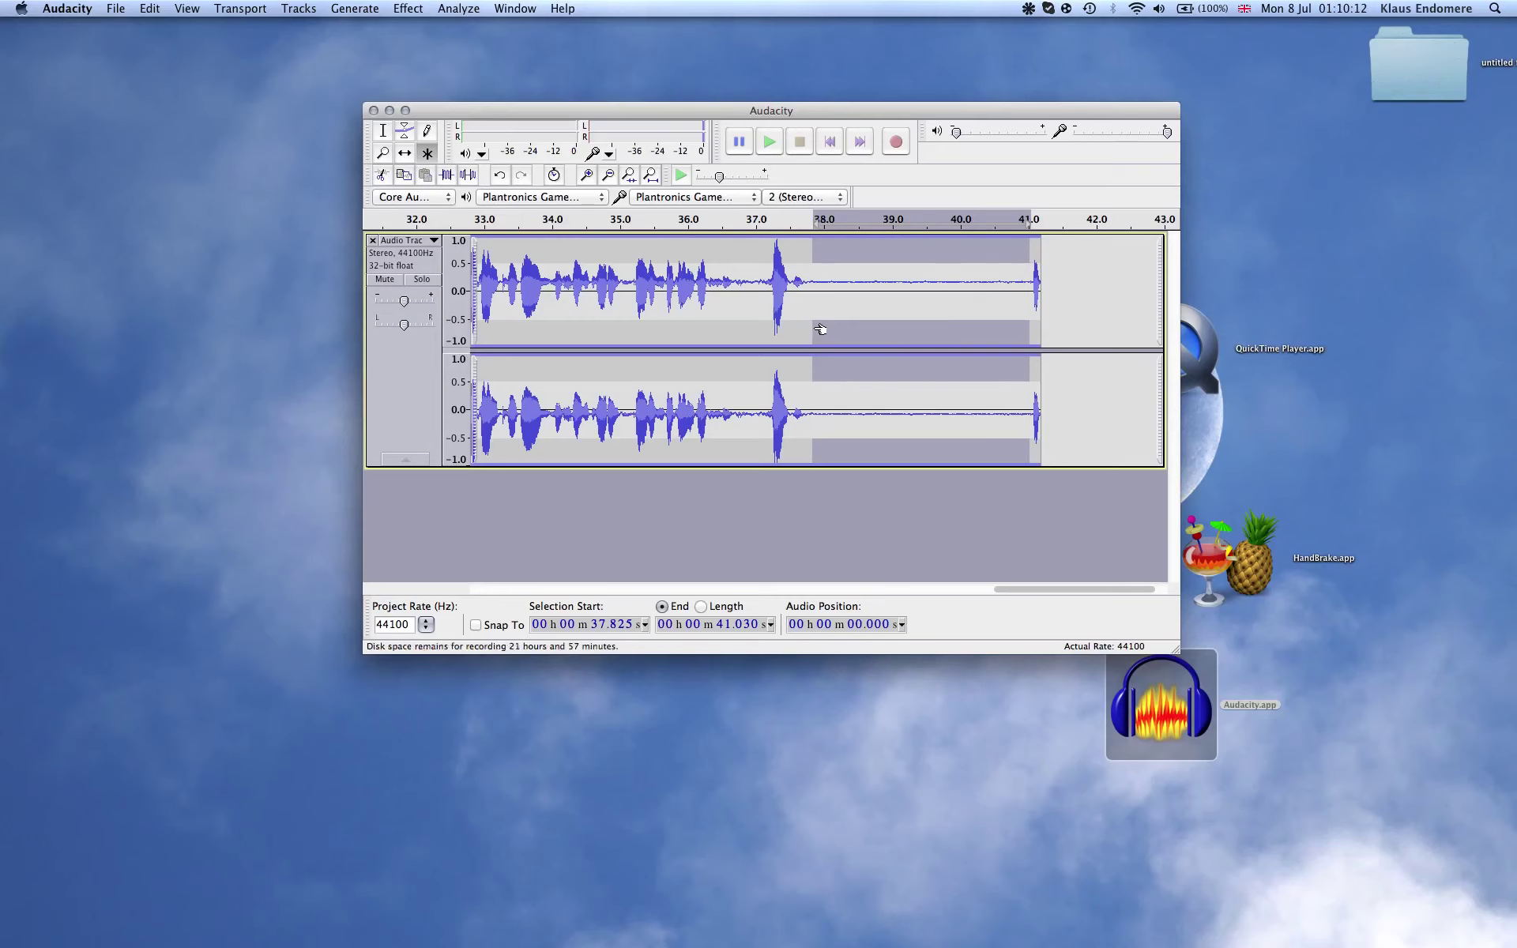
pyautogui.click(403, 6)
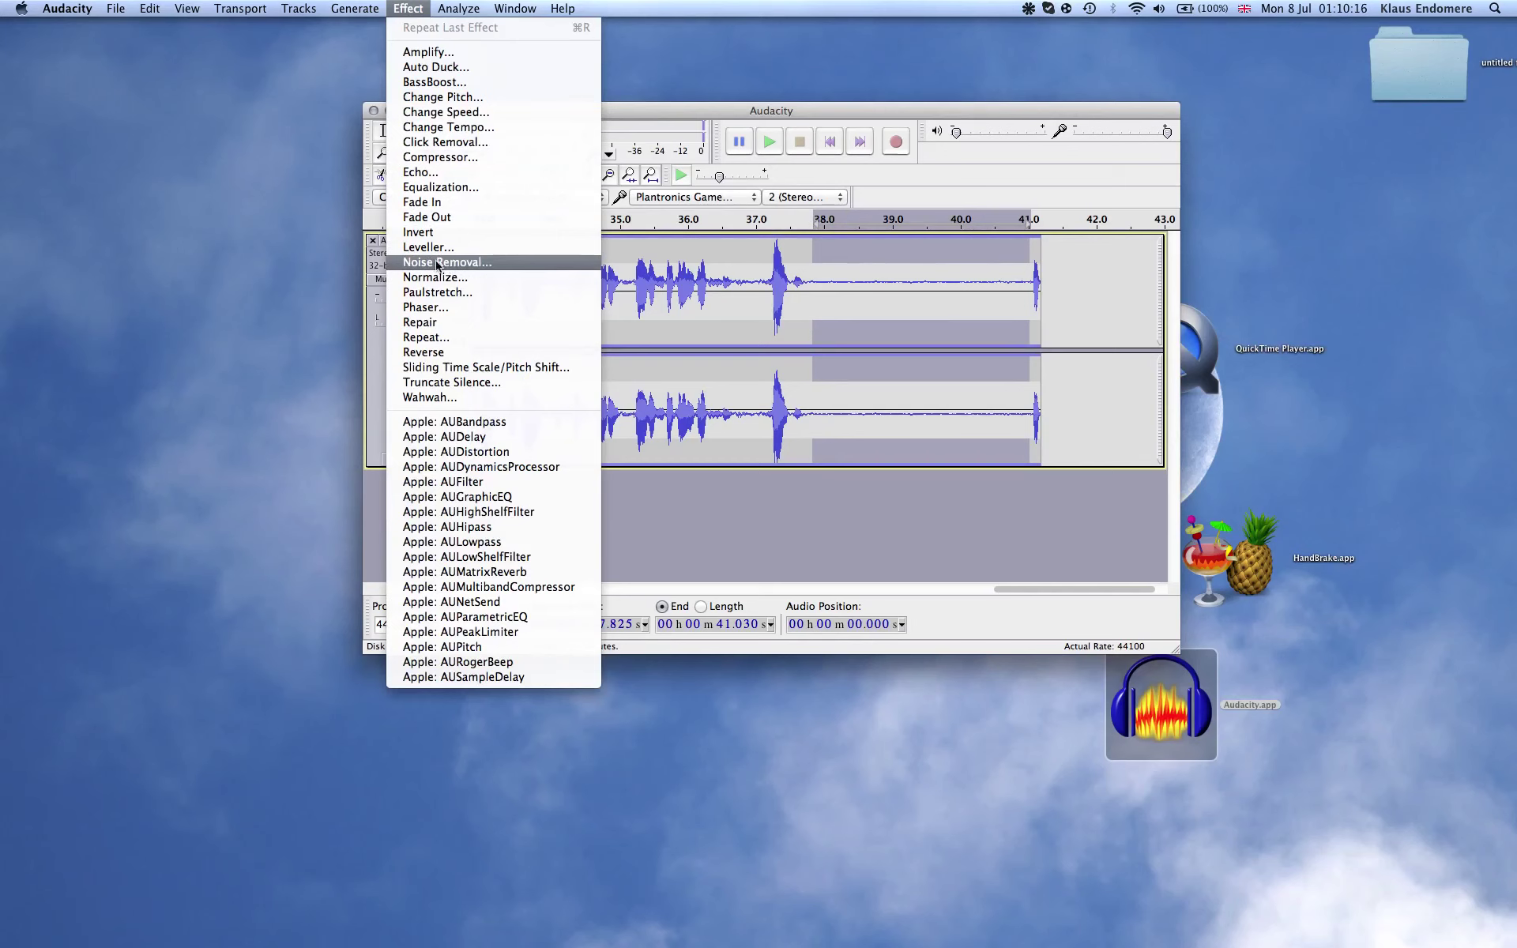
pyautogui.click(471, 263)
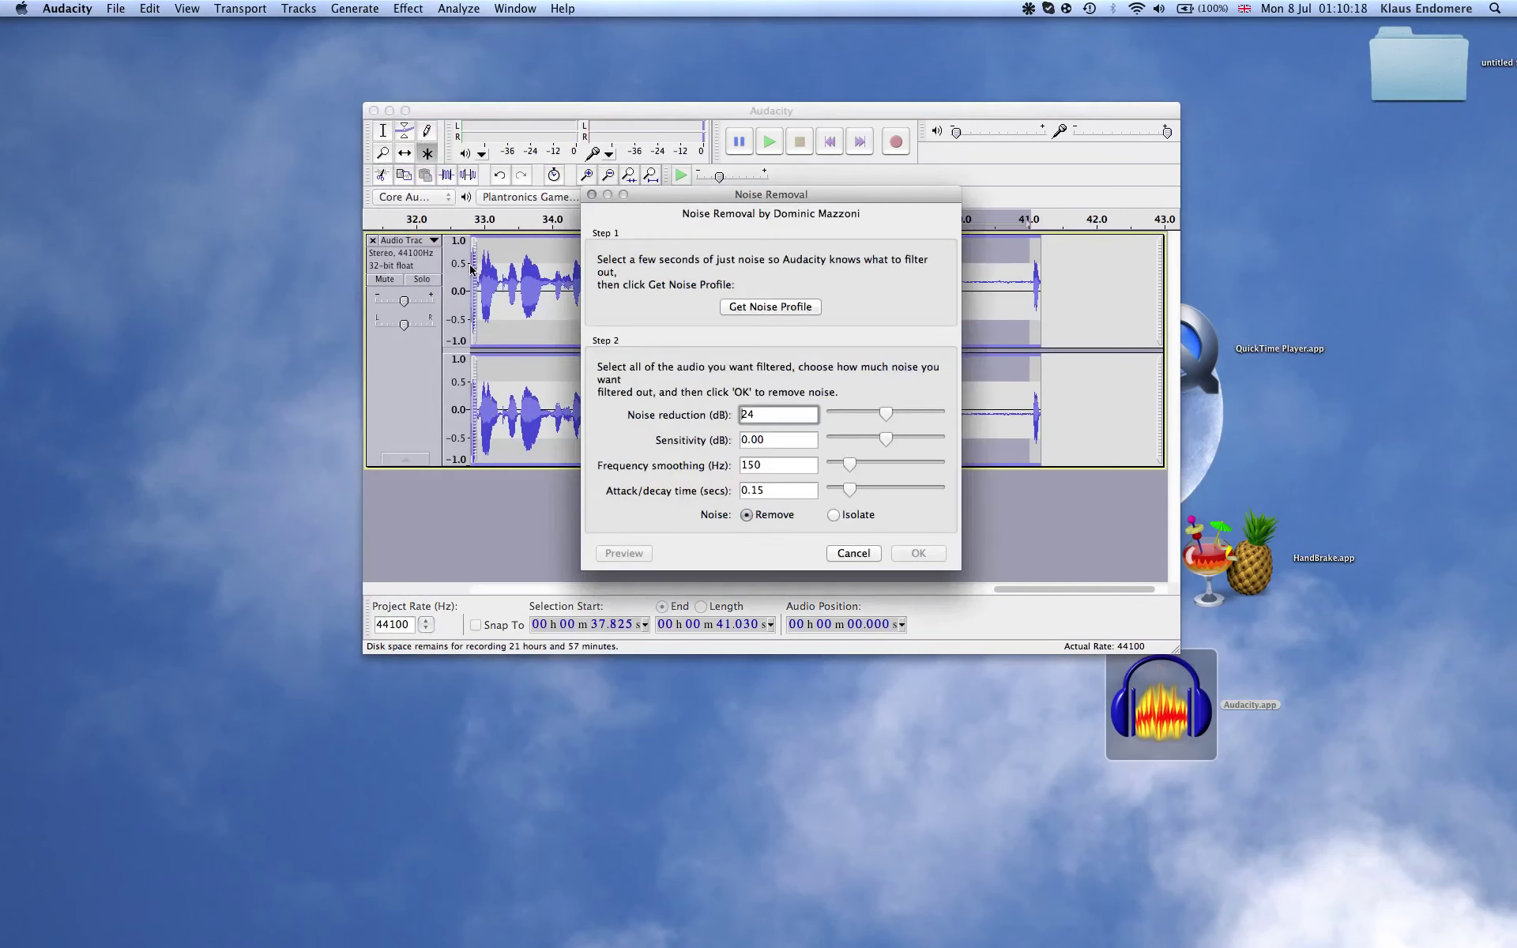
pyautogui.click(764, 308)
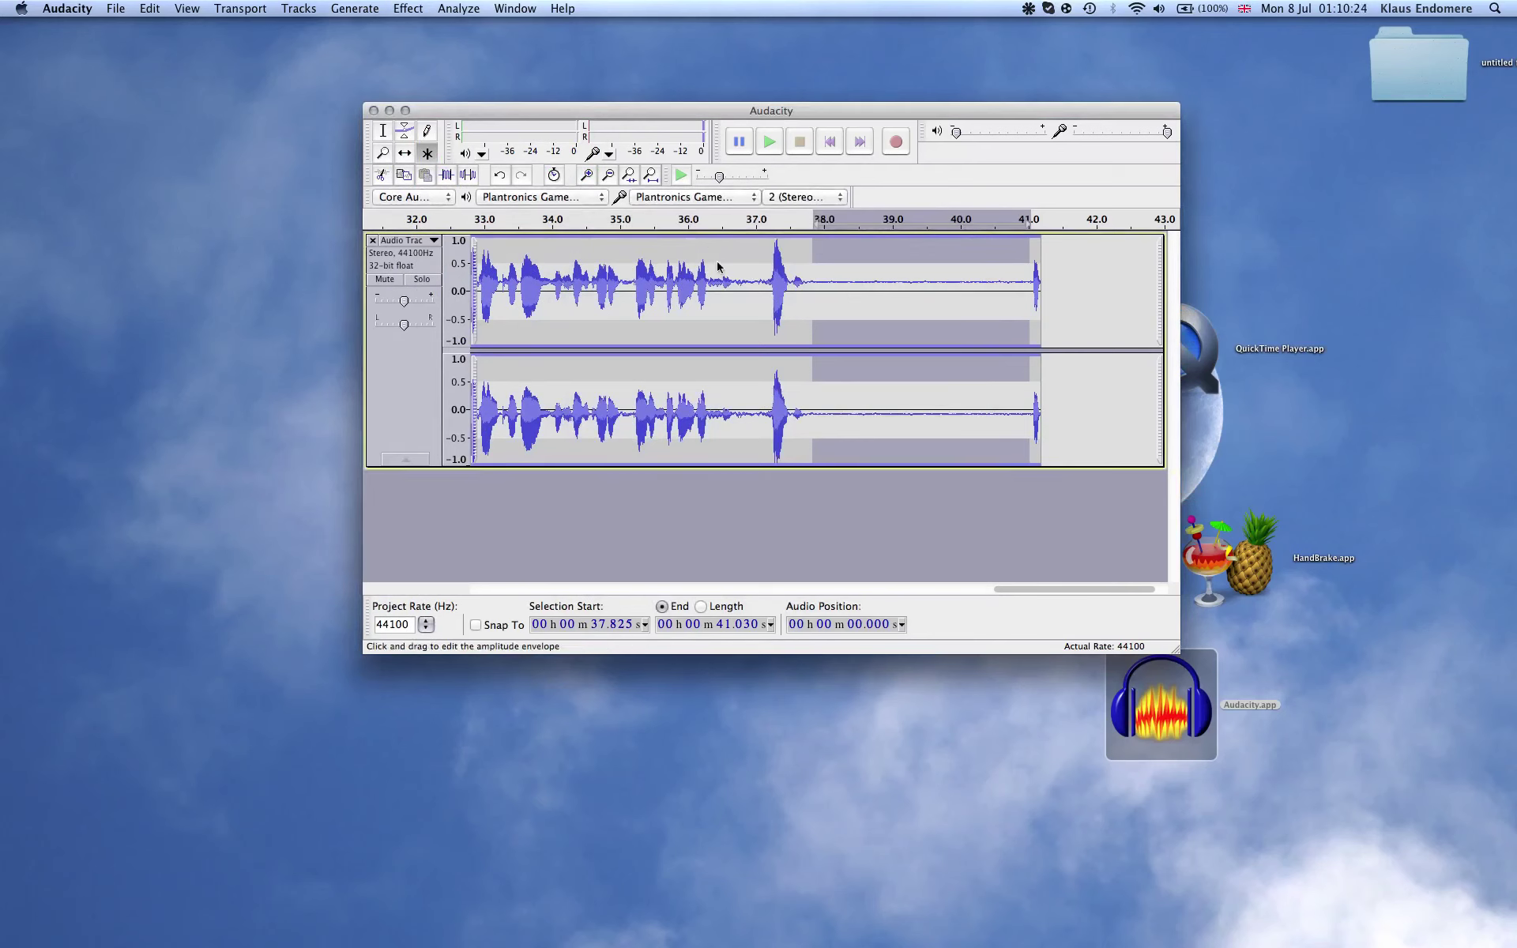
pyautogui.click(114, 8)
pyautogui.moveTo(145, 11)
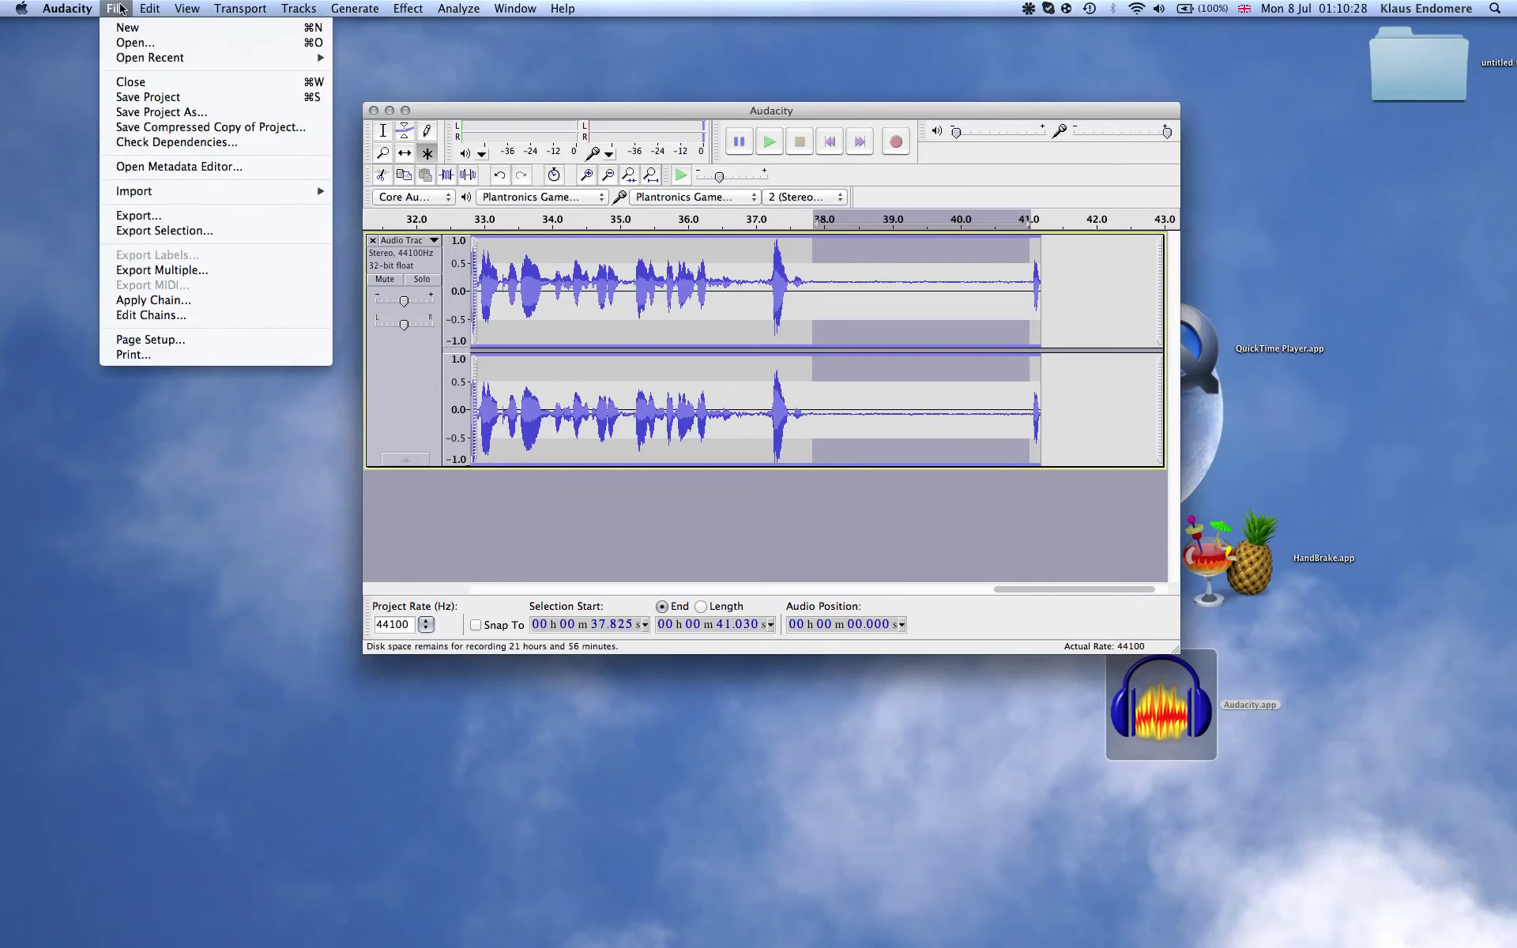
pyautogui.moveTo(199, 7)
pyautogui.moveTo(284, 12)
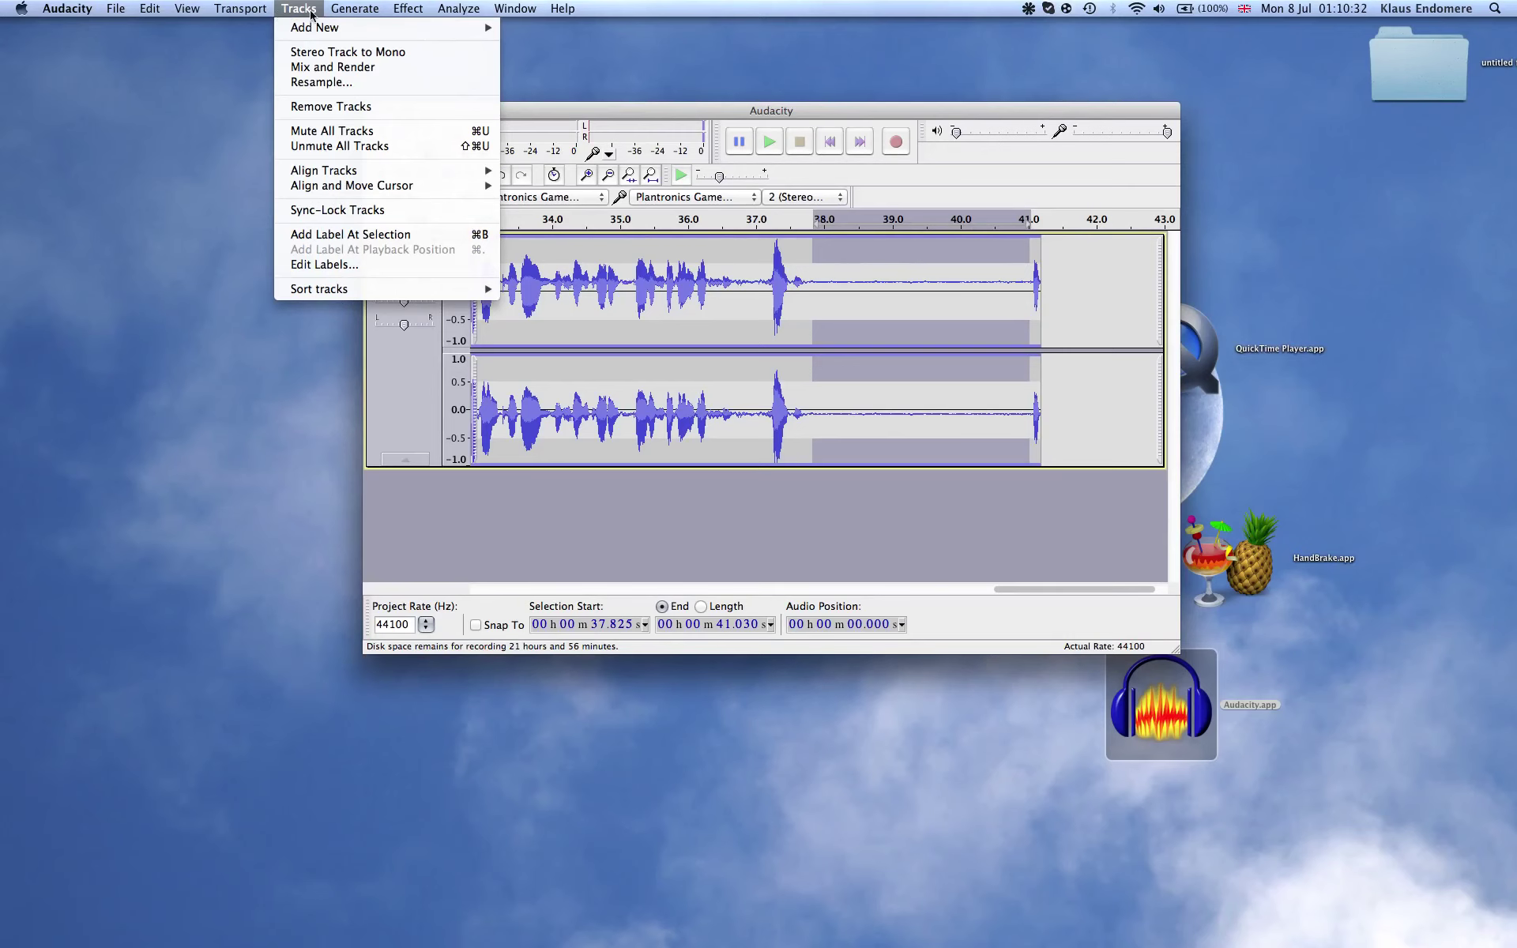
pyautogui.moveTo(410, 14)
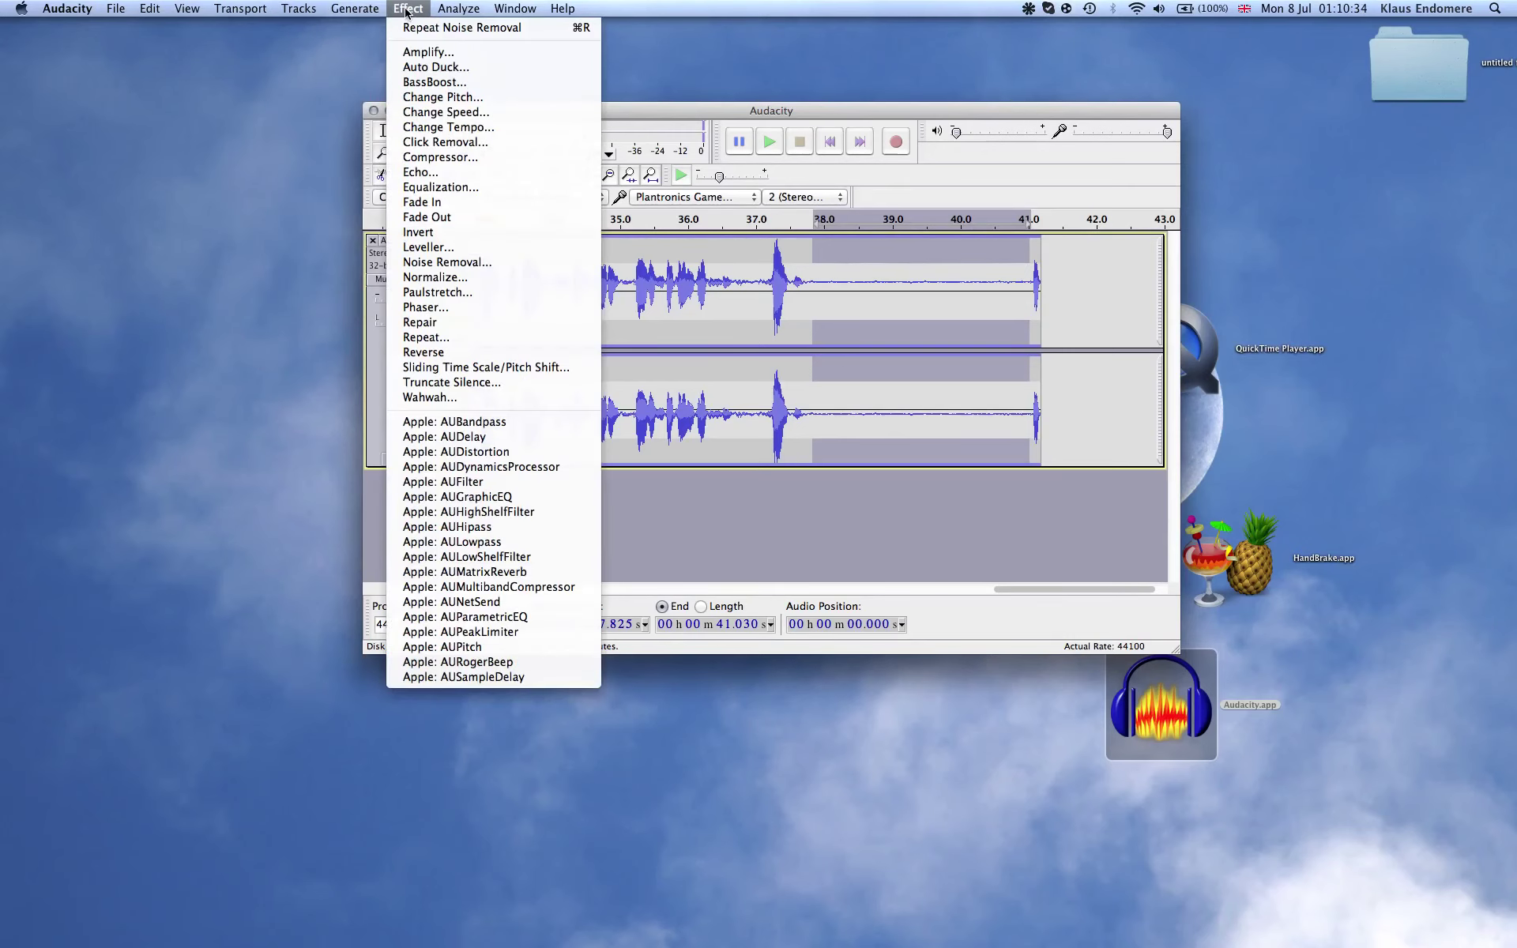
pyautogui.moveTo(472, 9)
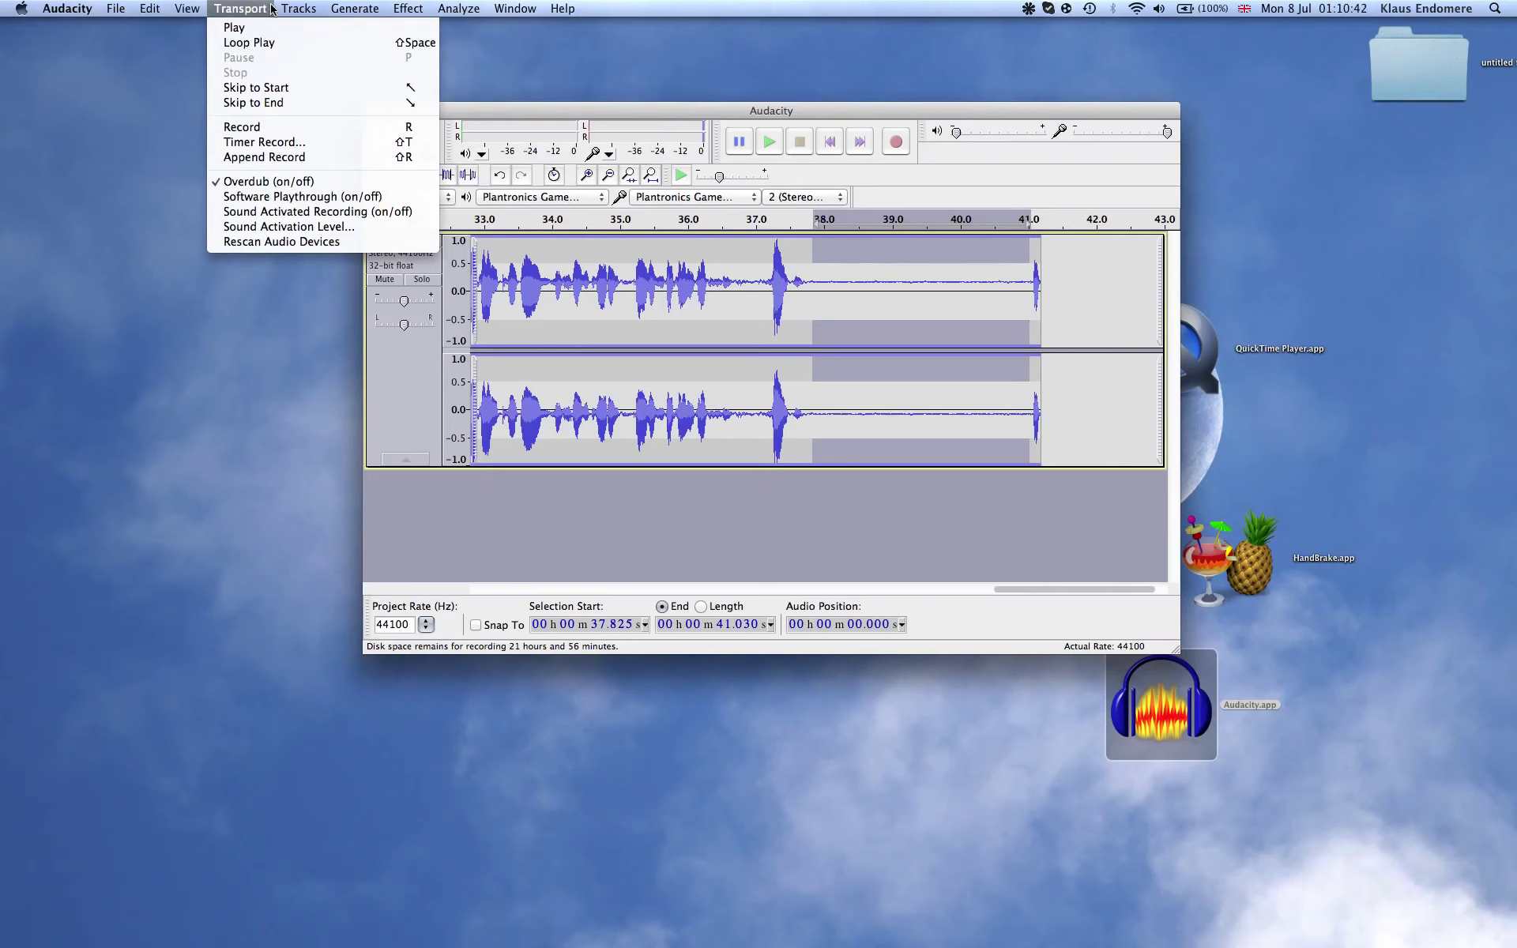
pyautogui.moveTo(400, 12)
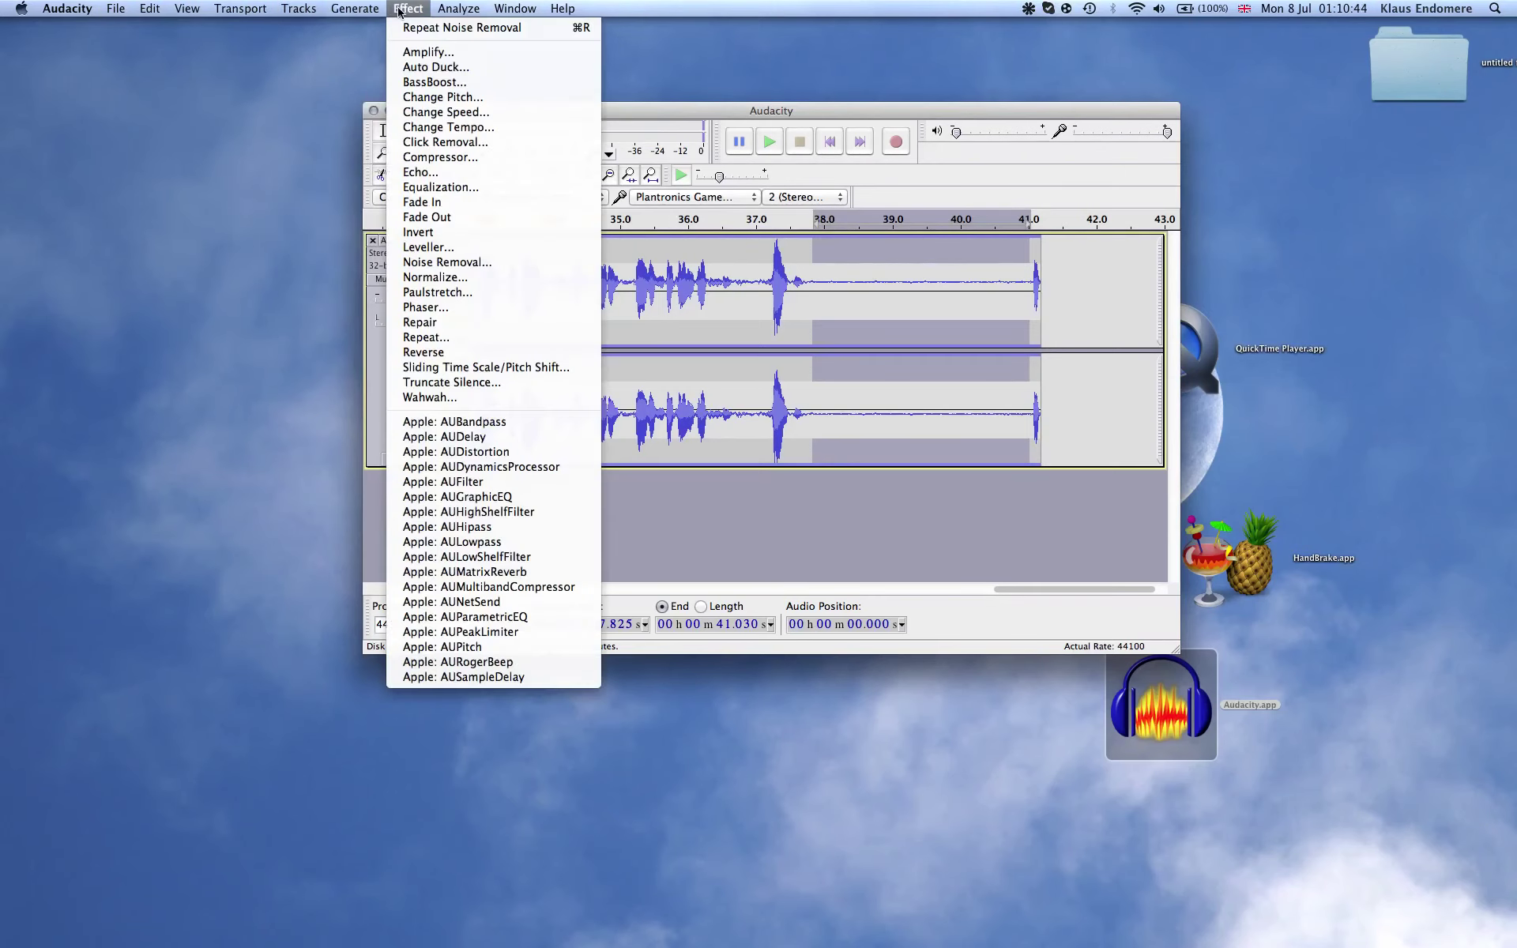
# Apply Noise Removal with the captured profile to the entire stereo track and deselect the audio.
pyautogui.click(890, 510)
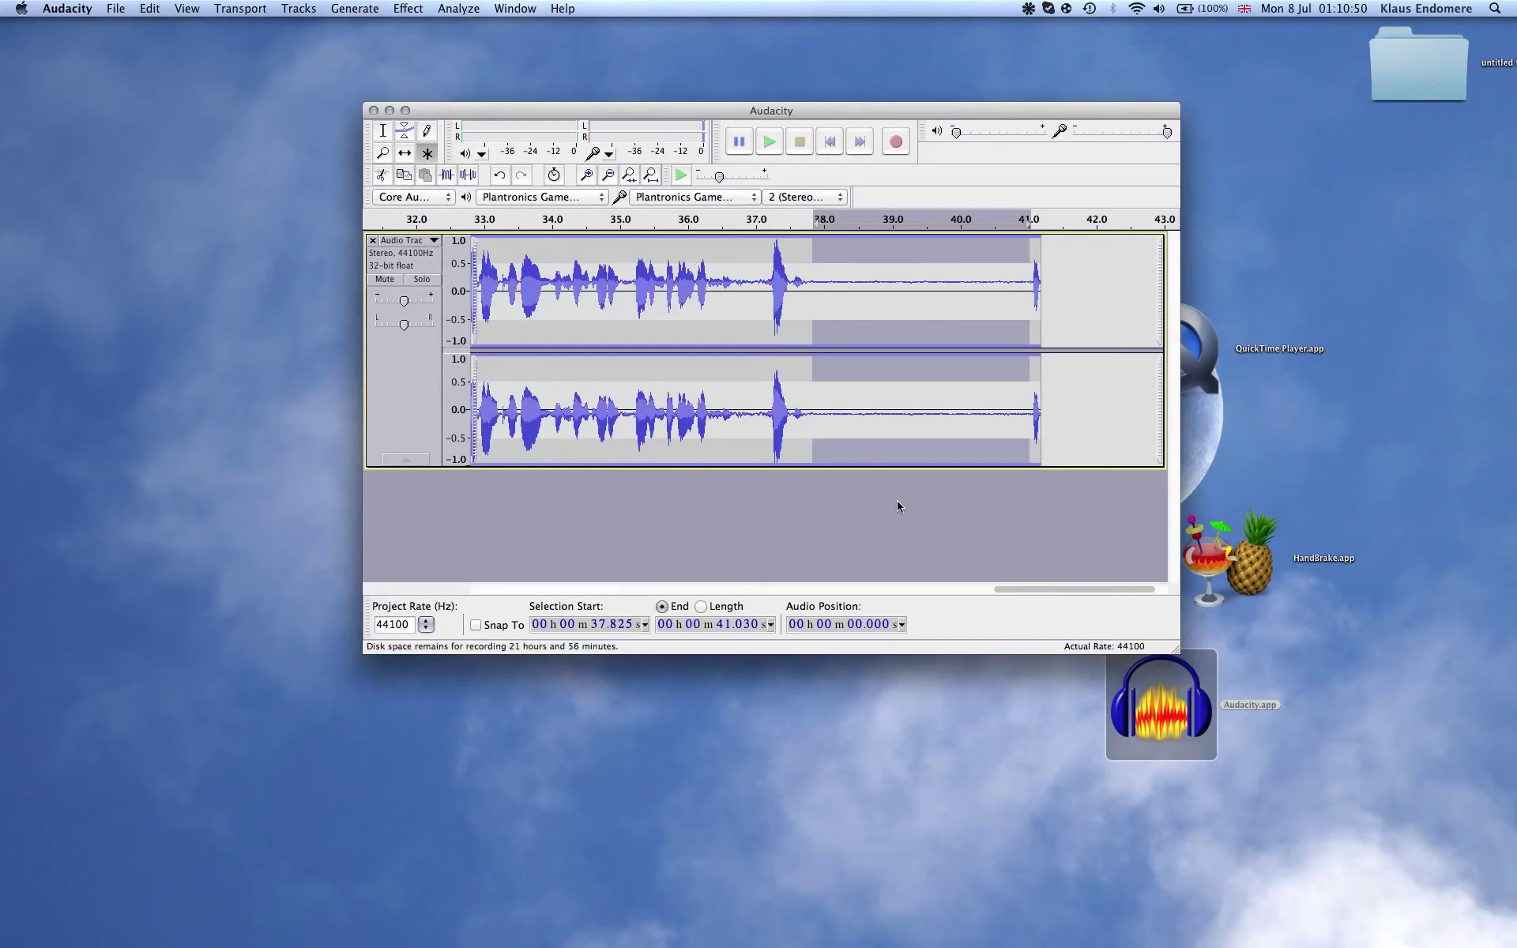
pyautogui.press('super+a')
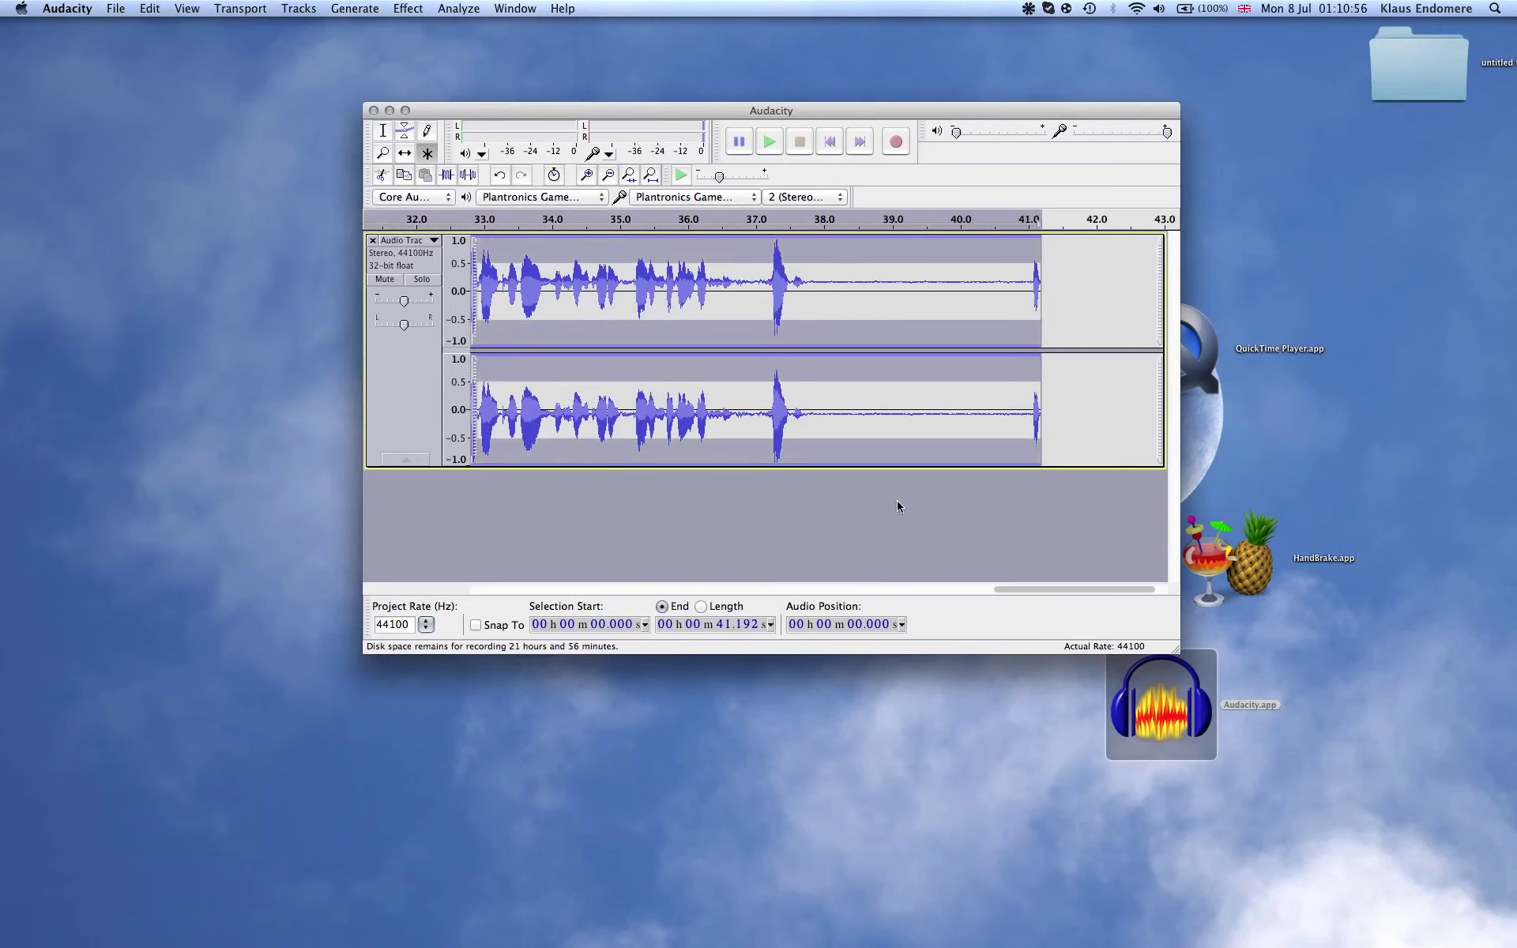
pyautogui.click(409, 8)
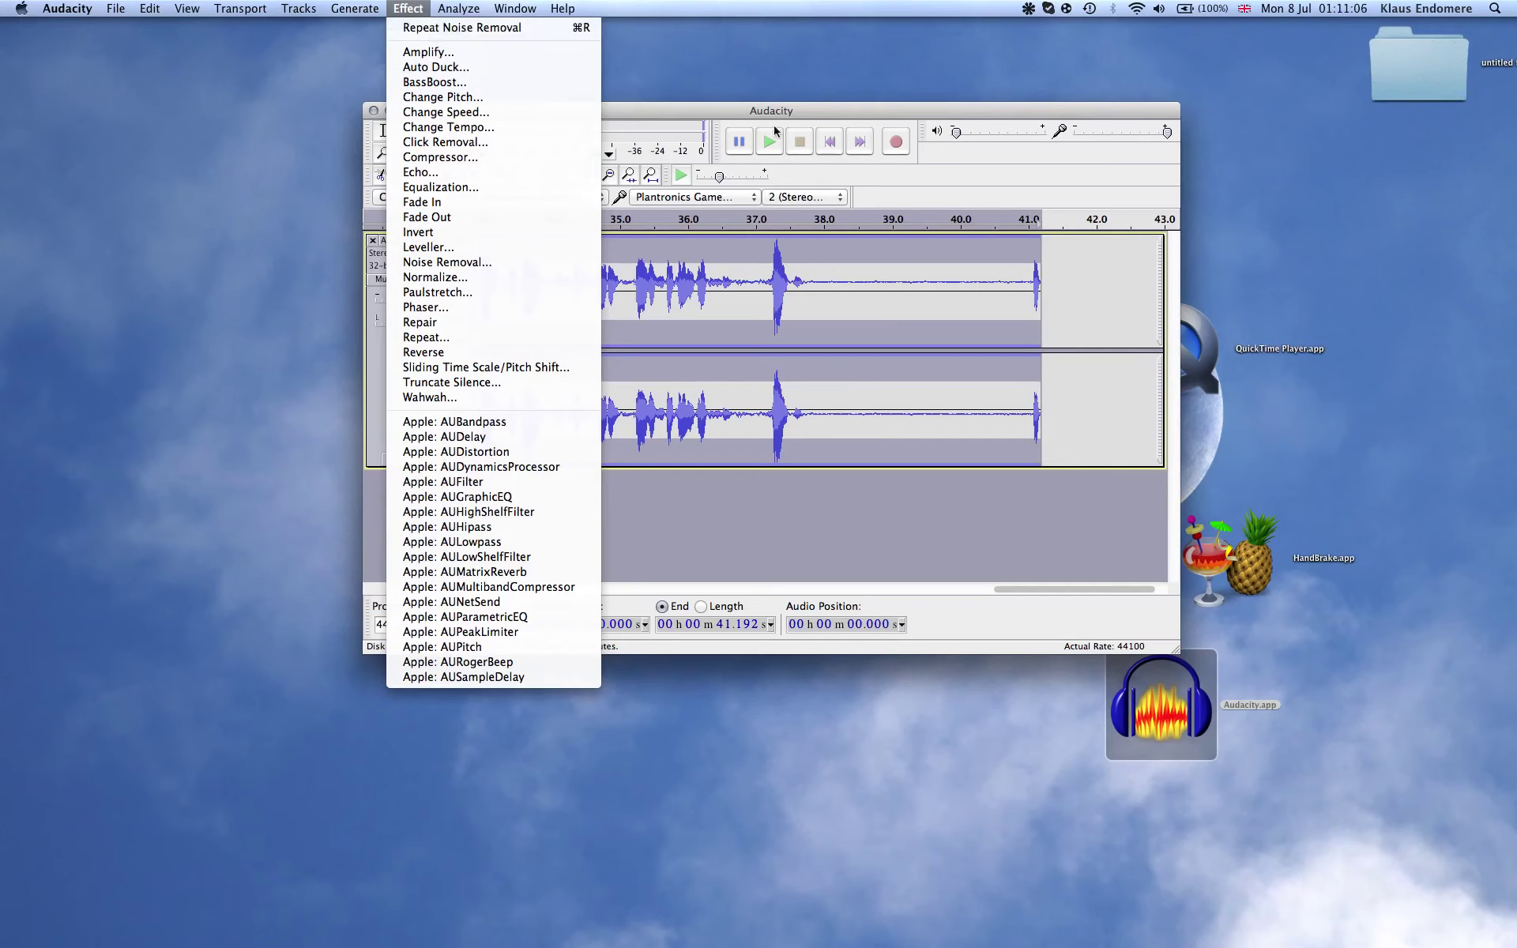
pyautogui.click(551, 30)
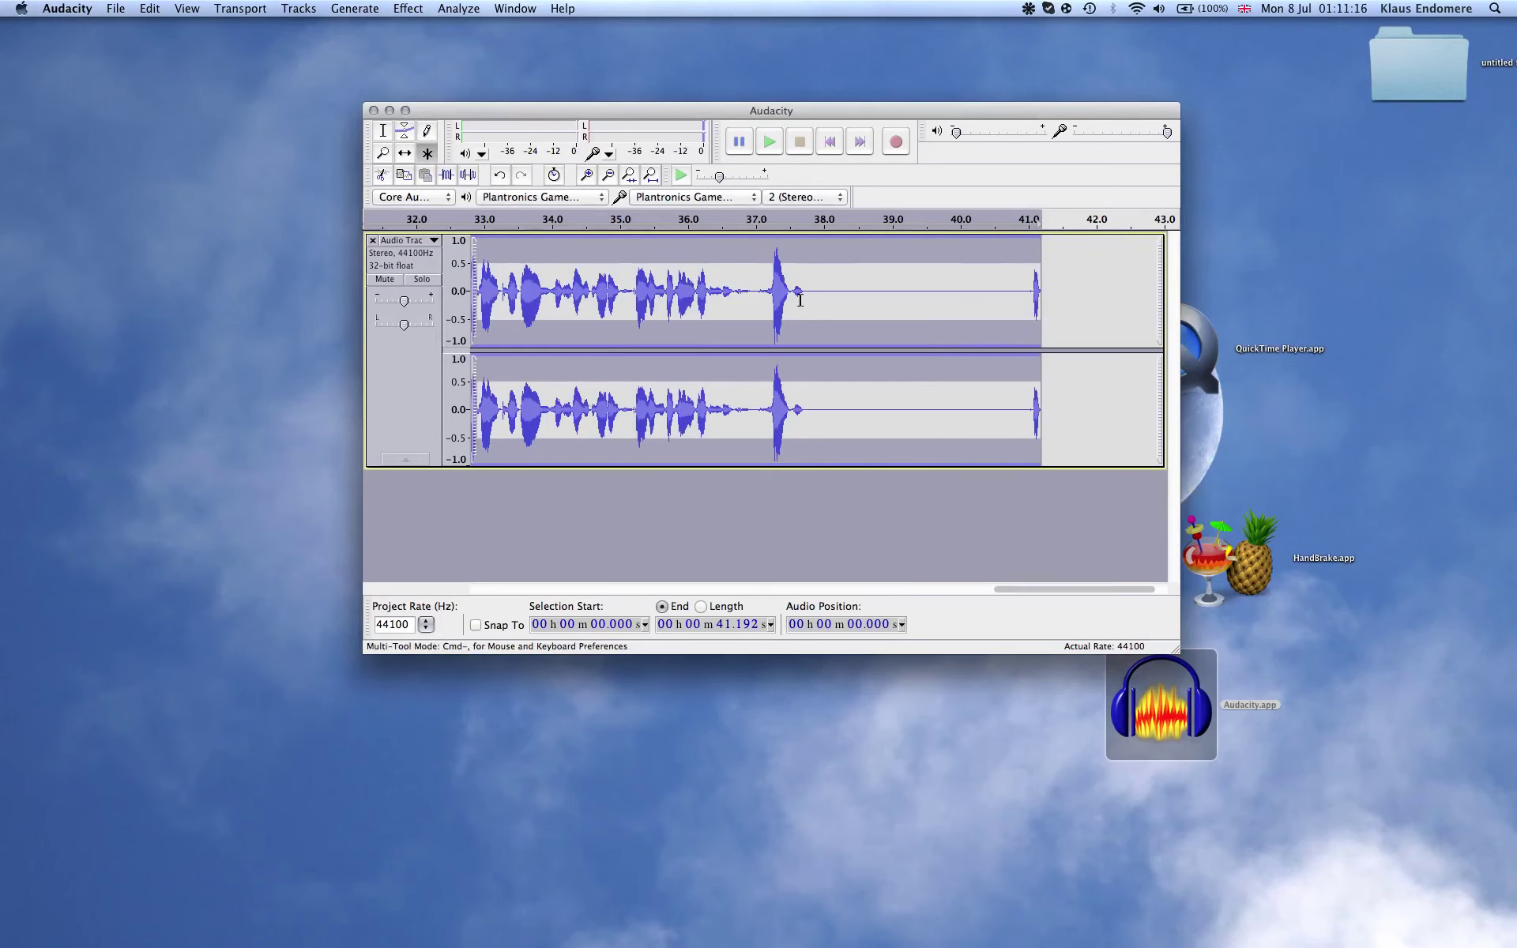
pyautogui.click(851, 294)
pyautogui.click(763, 294)
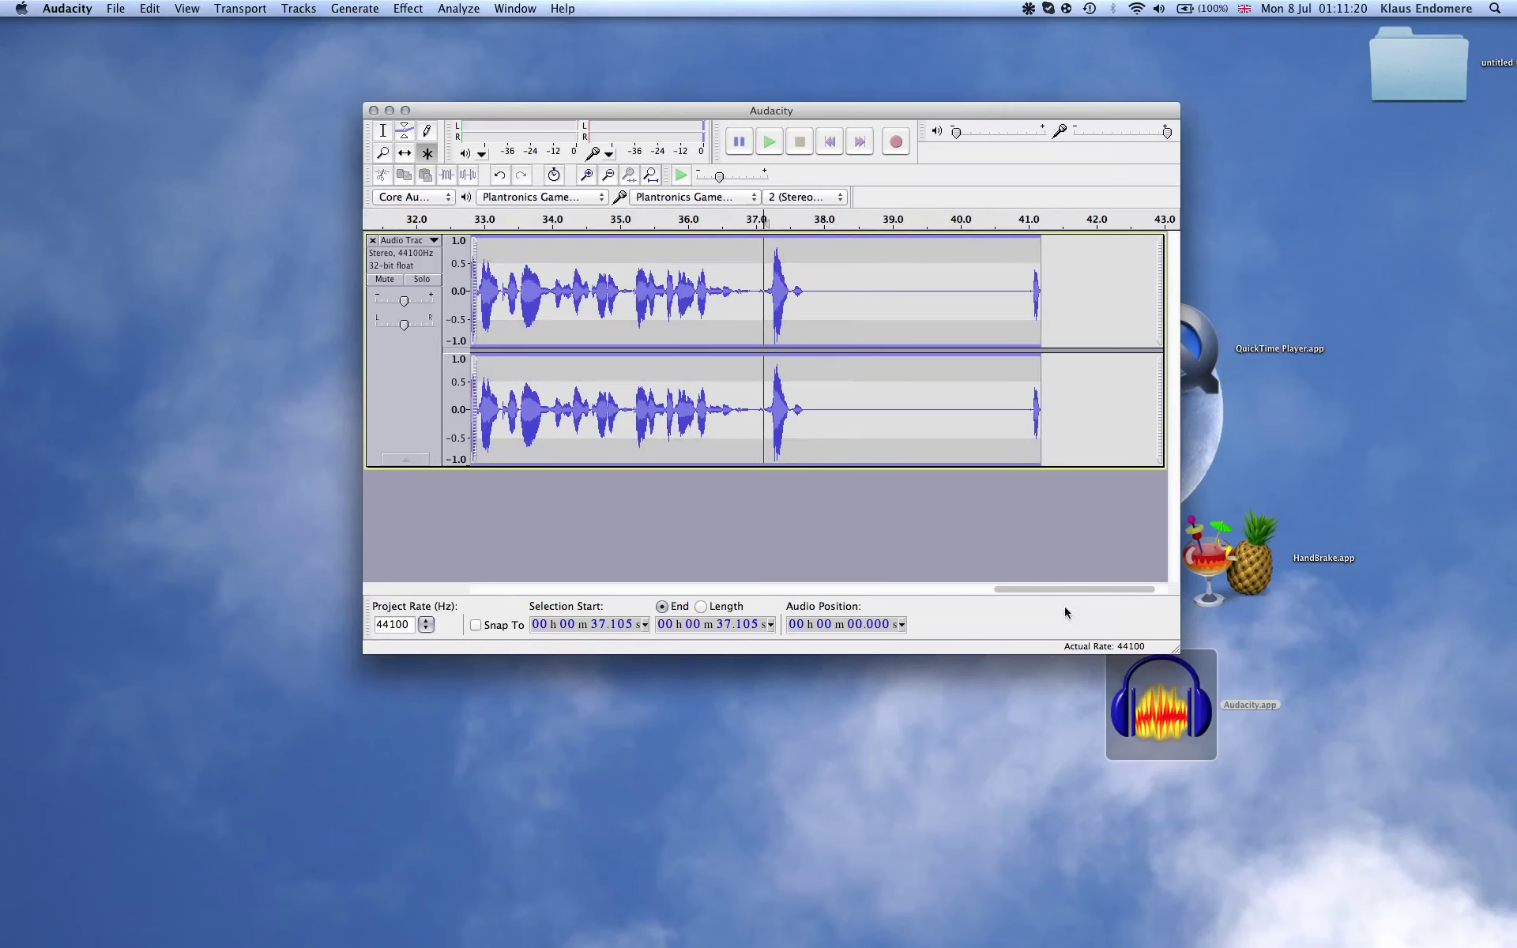
# Set the playback device to Built-in Output, listen to the cleaned track from about 25.8 seconds, and stop playback.
pyautogui.moveTo(1030, 590); pyautogui.dragTo(917, 590)
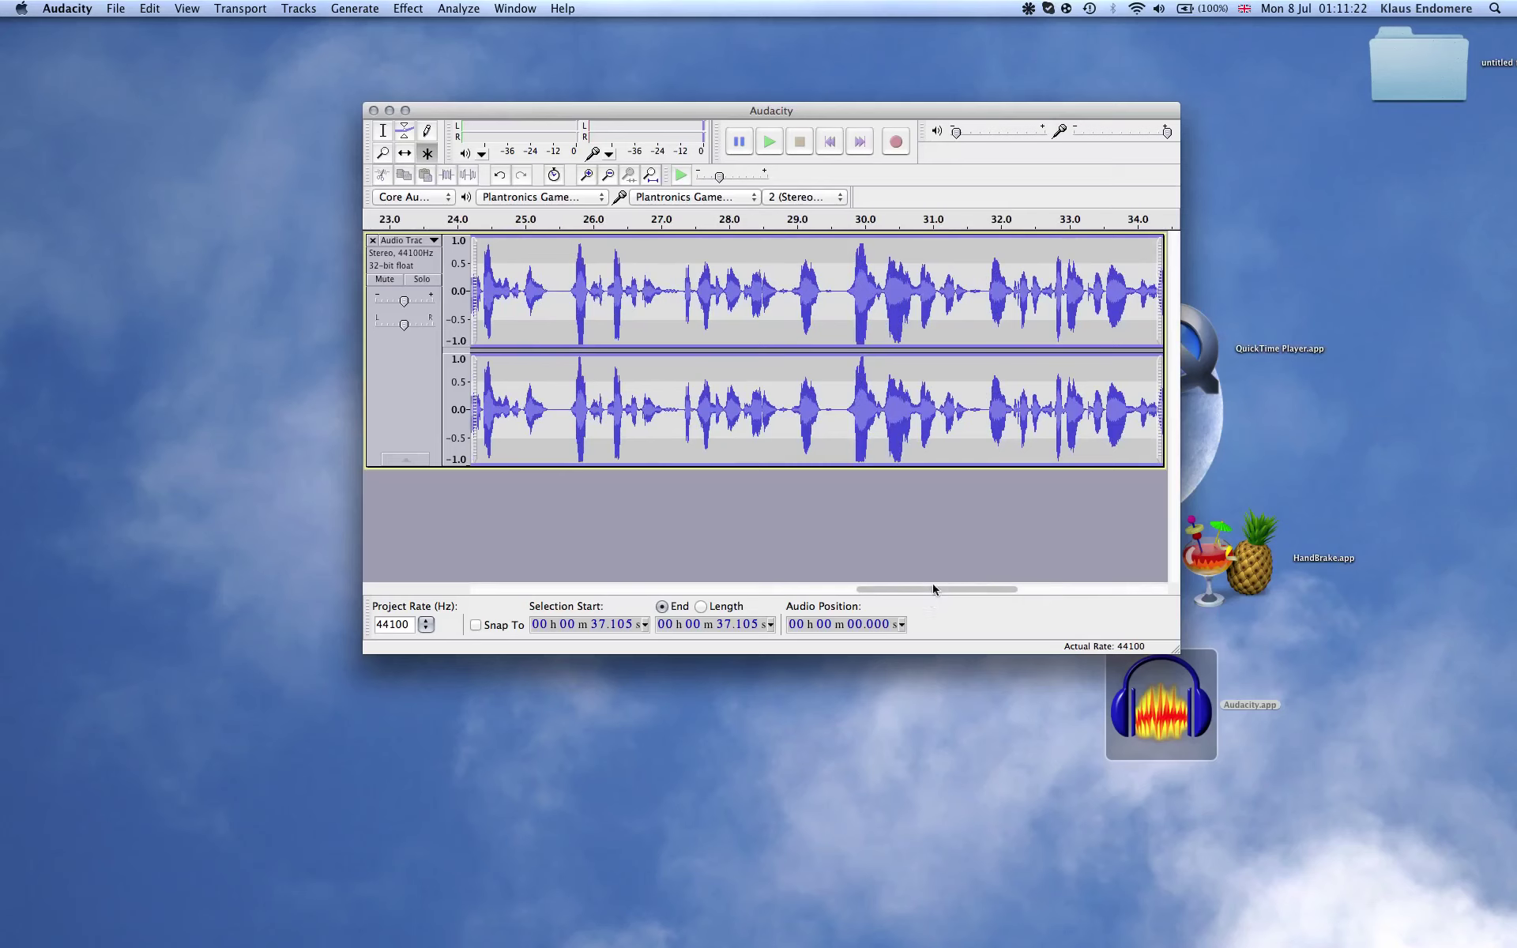
pyautogui.click(594, 197)
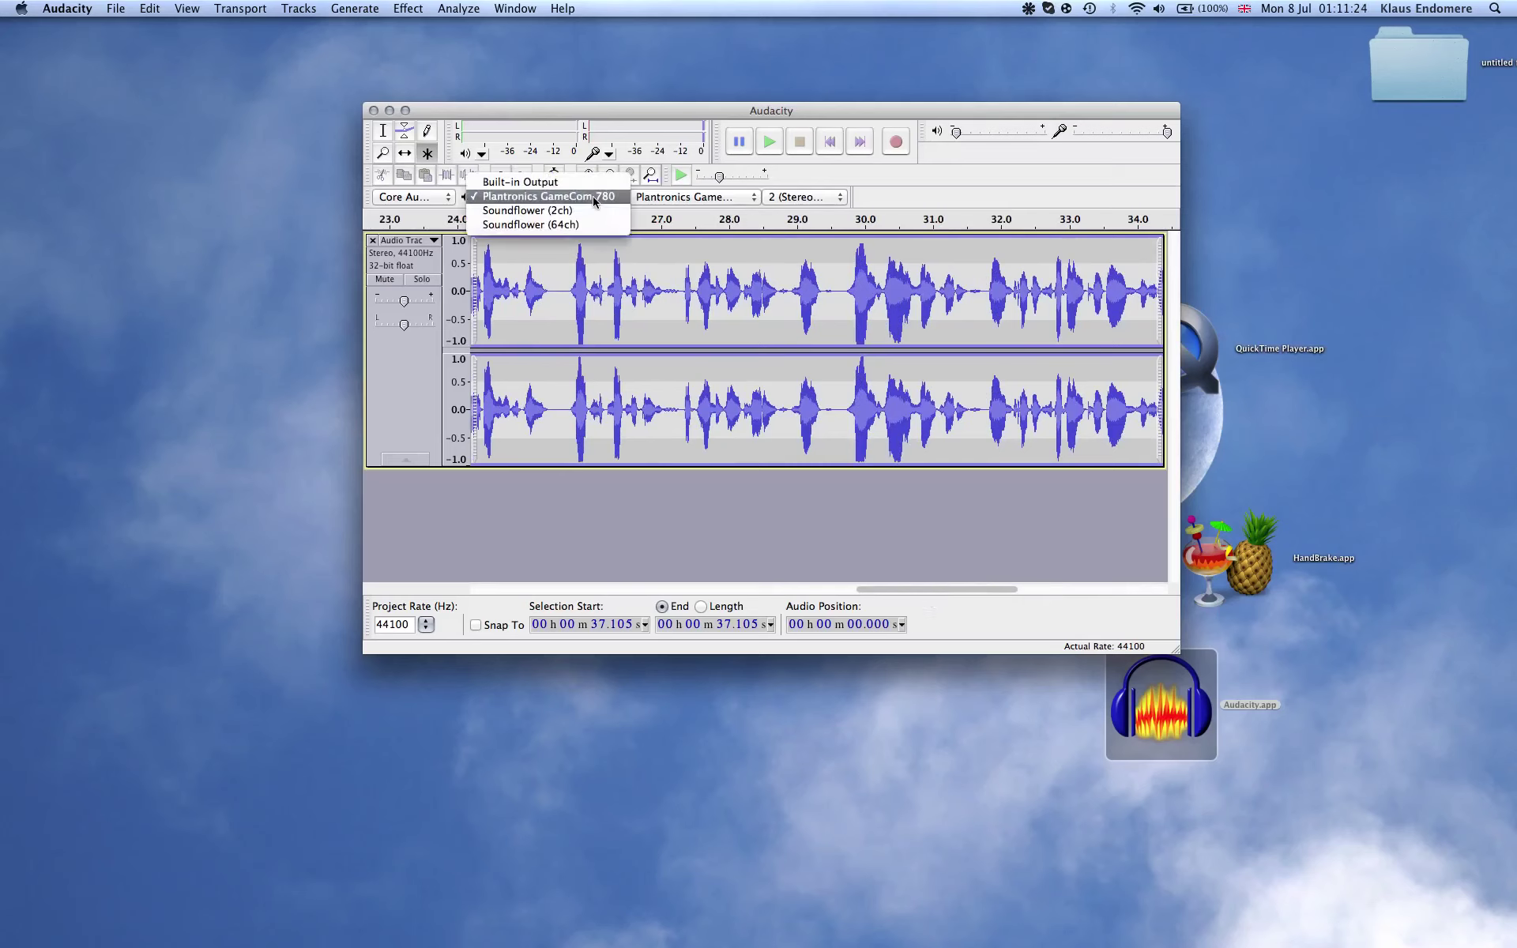
pyautogui.click(588, 186)
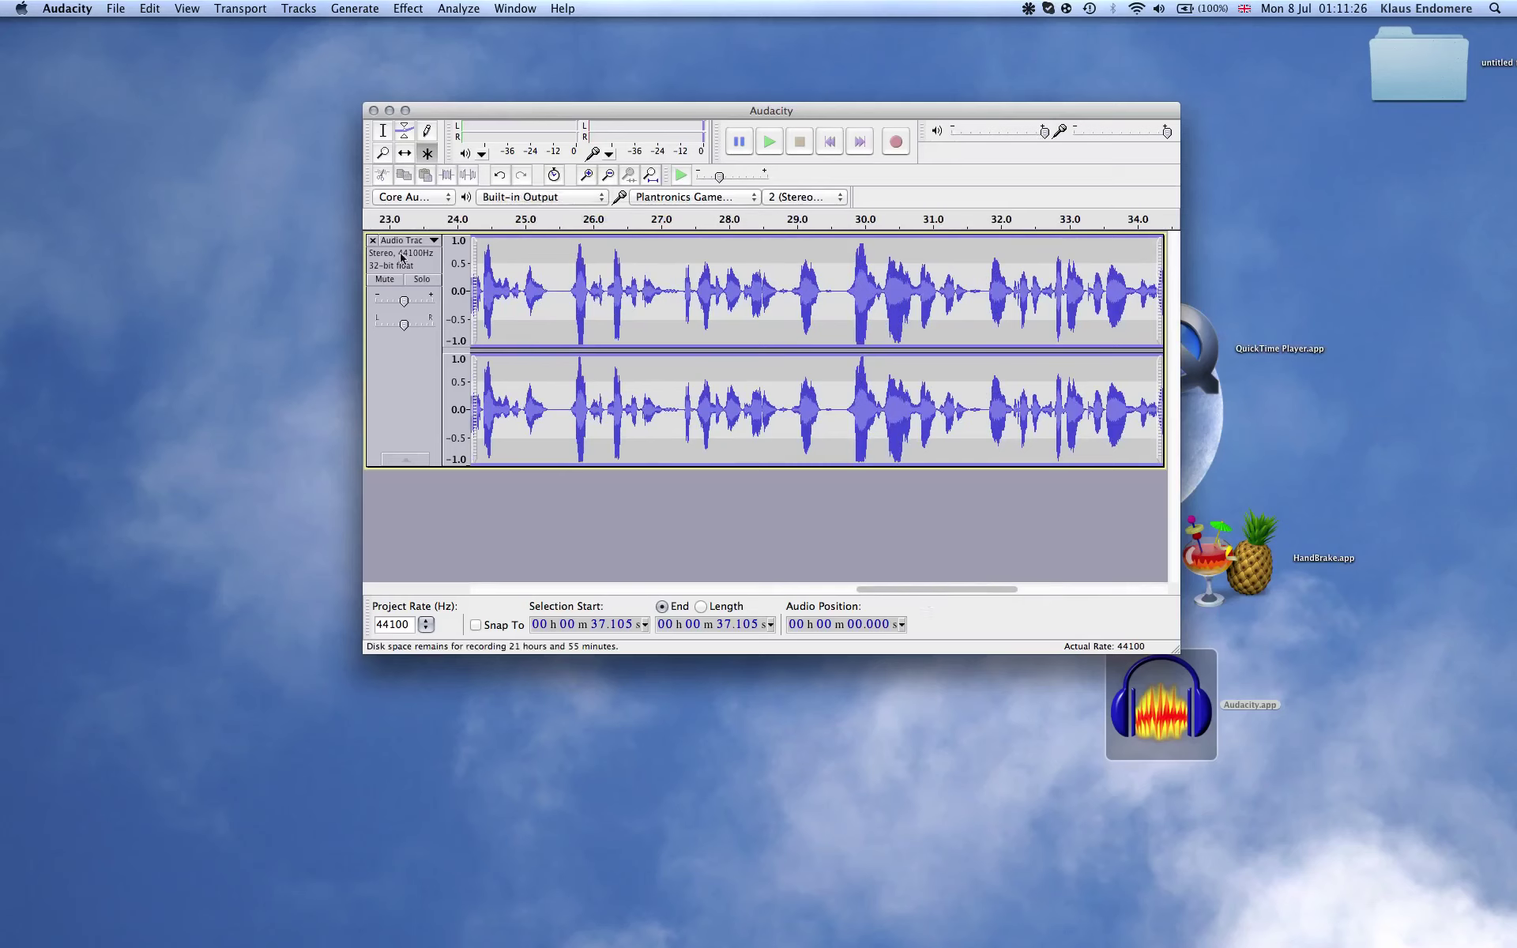
pyautogui.click(582, 273)
pyautogui.click(772, 140)
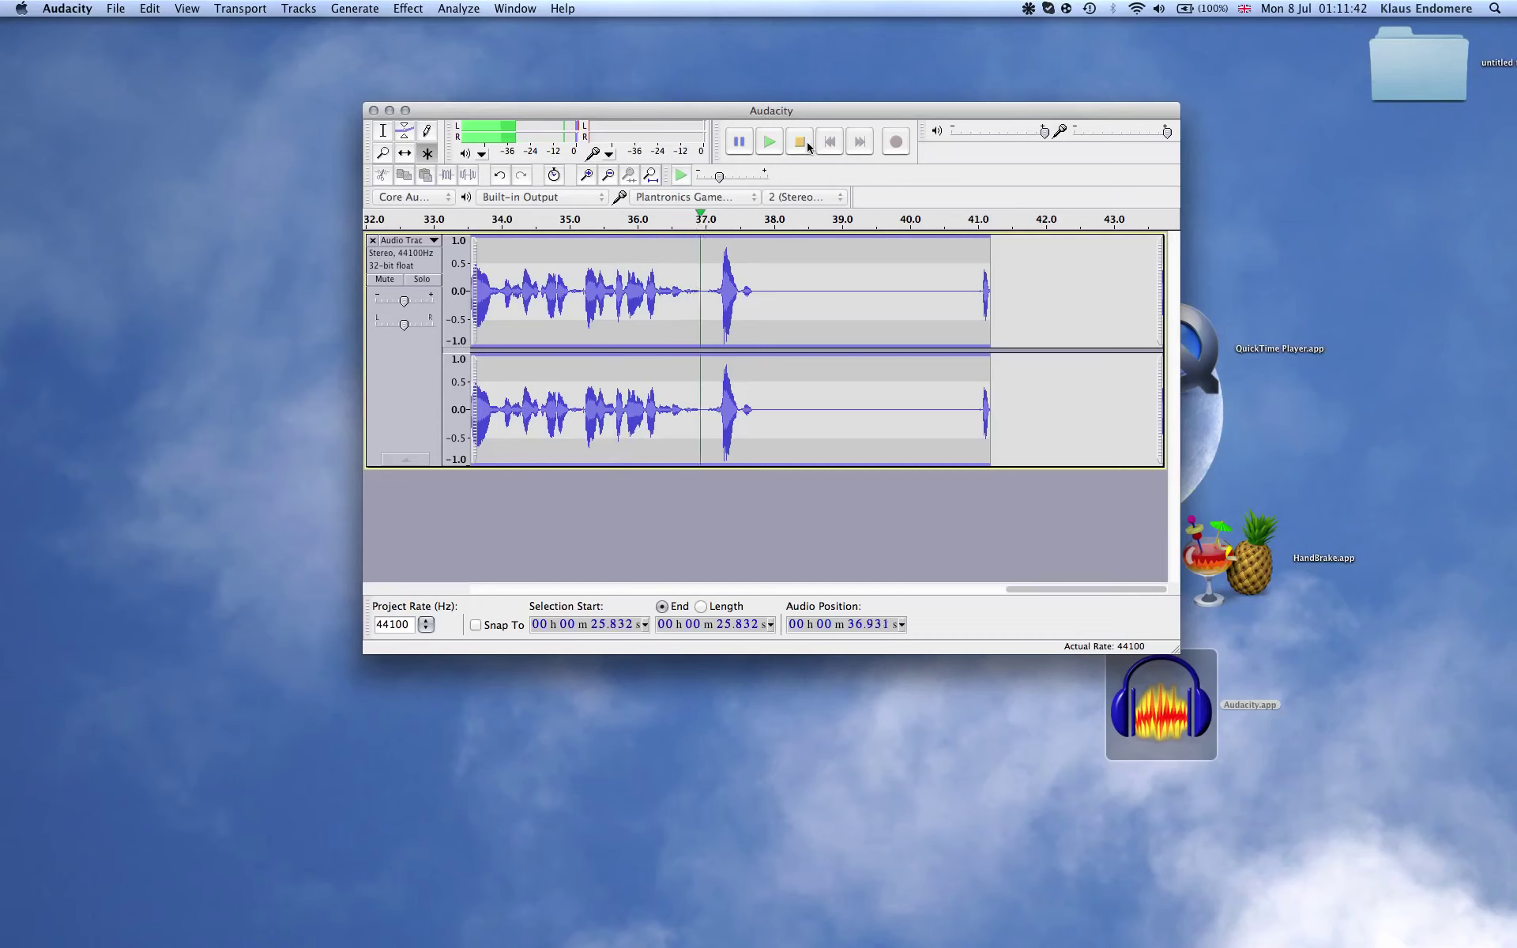
pyautogui.click(805, 144)
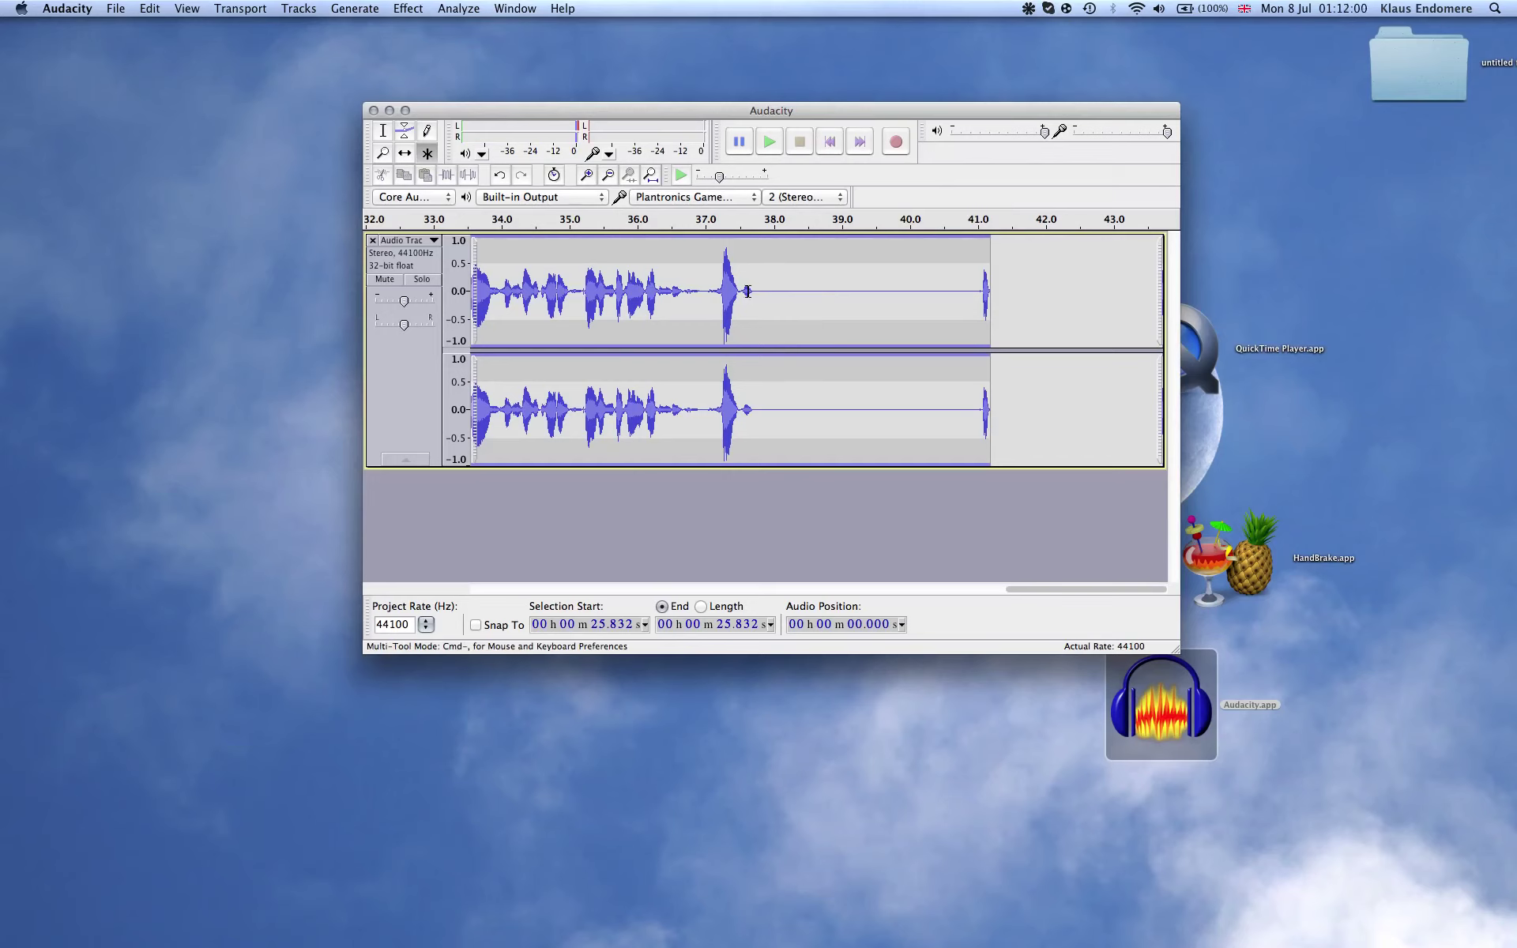
# Examine the Truncate Silence settings and the available effects and analysis tools with the short sound at about 37.5 to 37.7 seconds selected.
pyautogui.moveTo(756, 291); pyautogui.dragTo(744, 292)
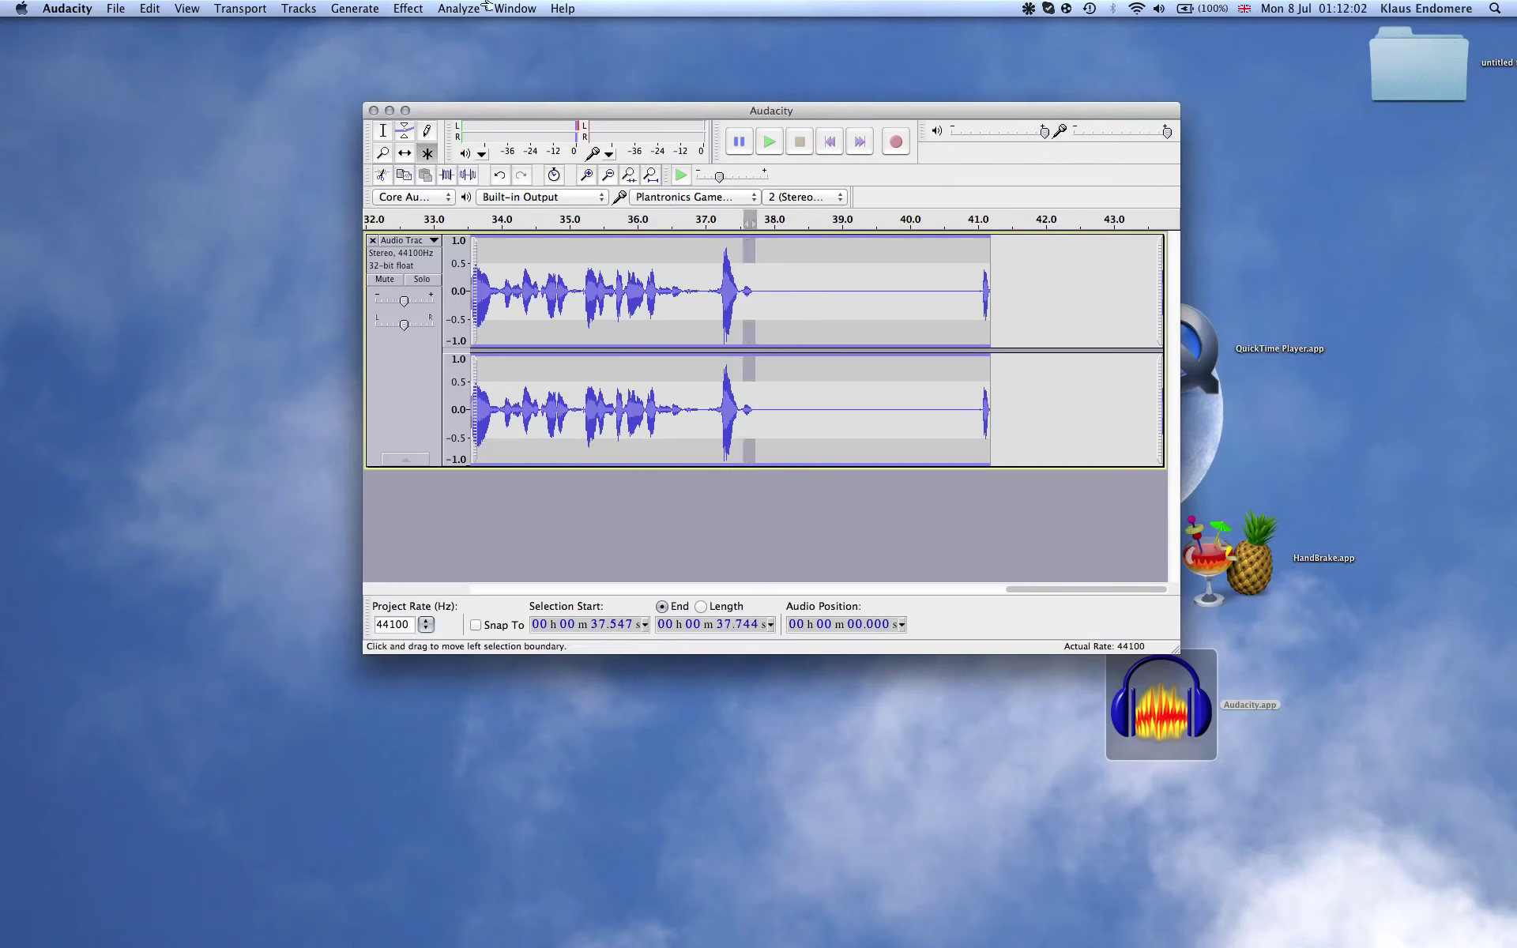
pyautogui.click(461, 8)
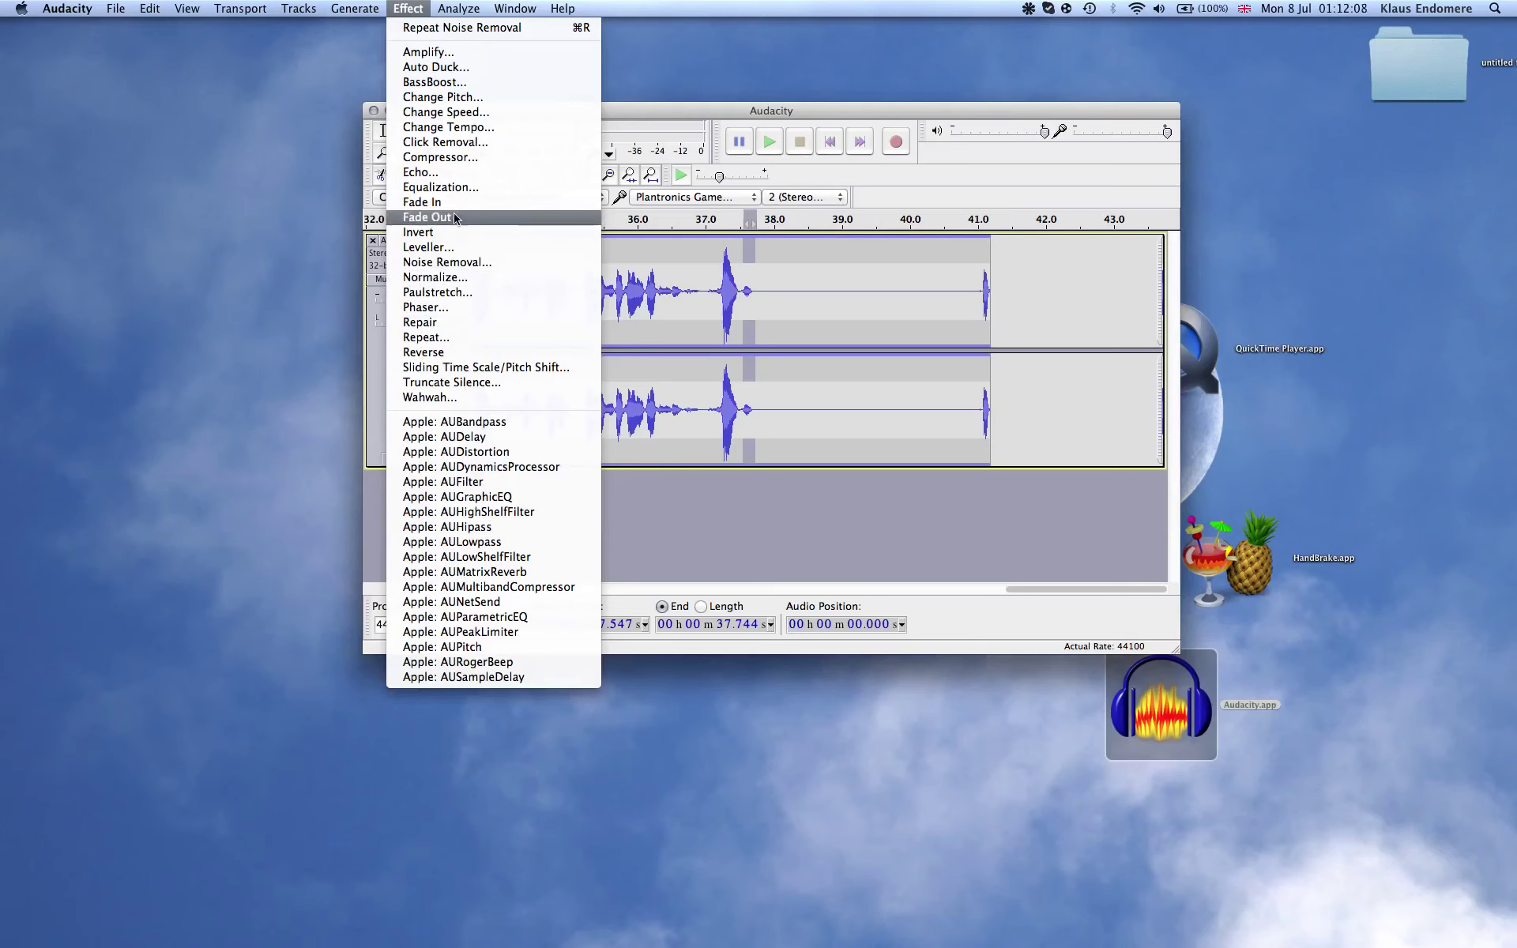
pyautogui.click(460, 384)
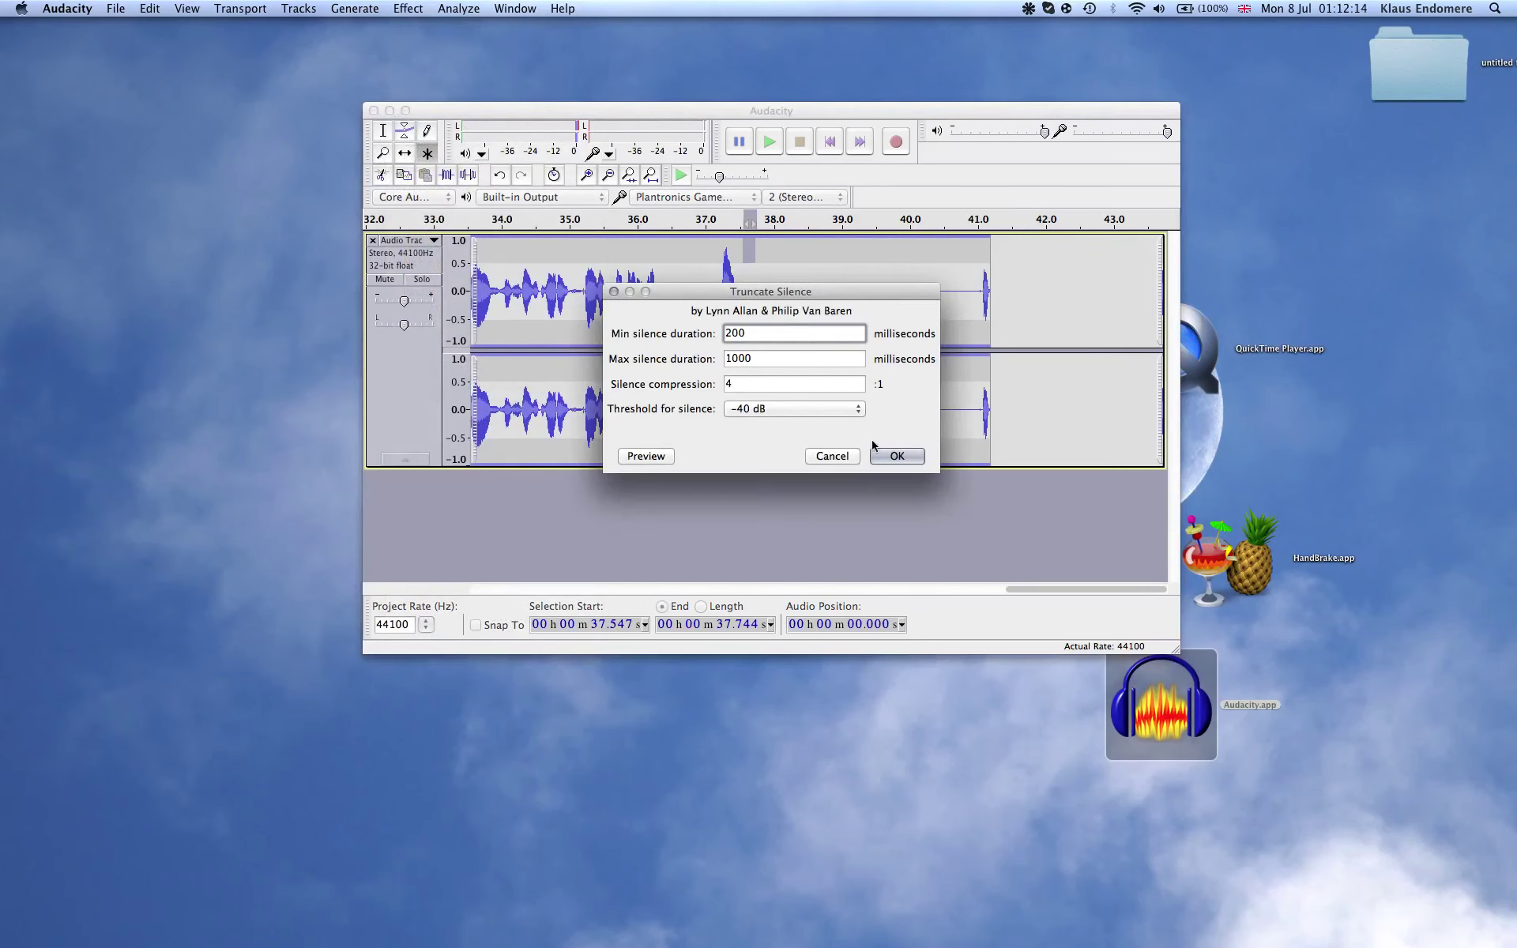
pyautogui.click(833, 456)
pyautogui.click(408, 8)
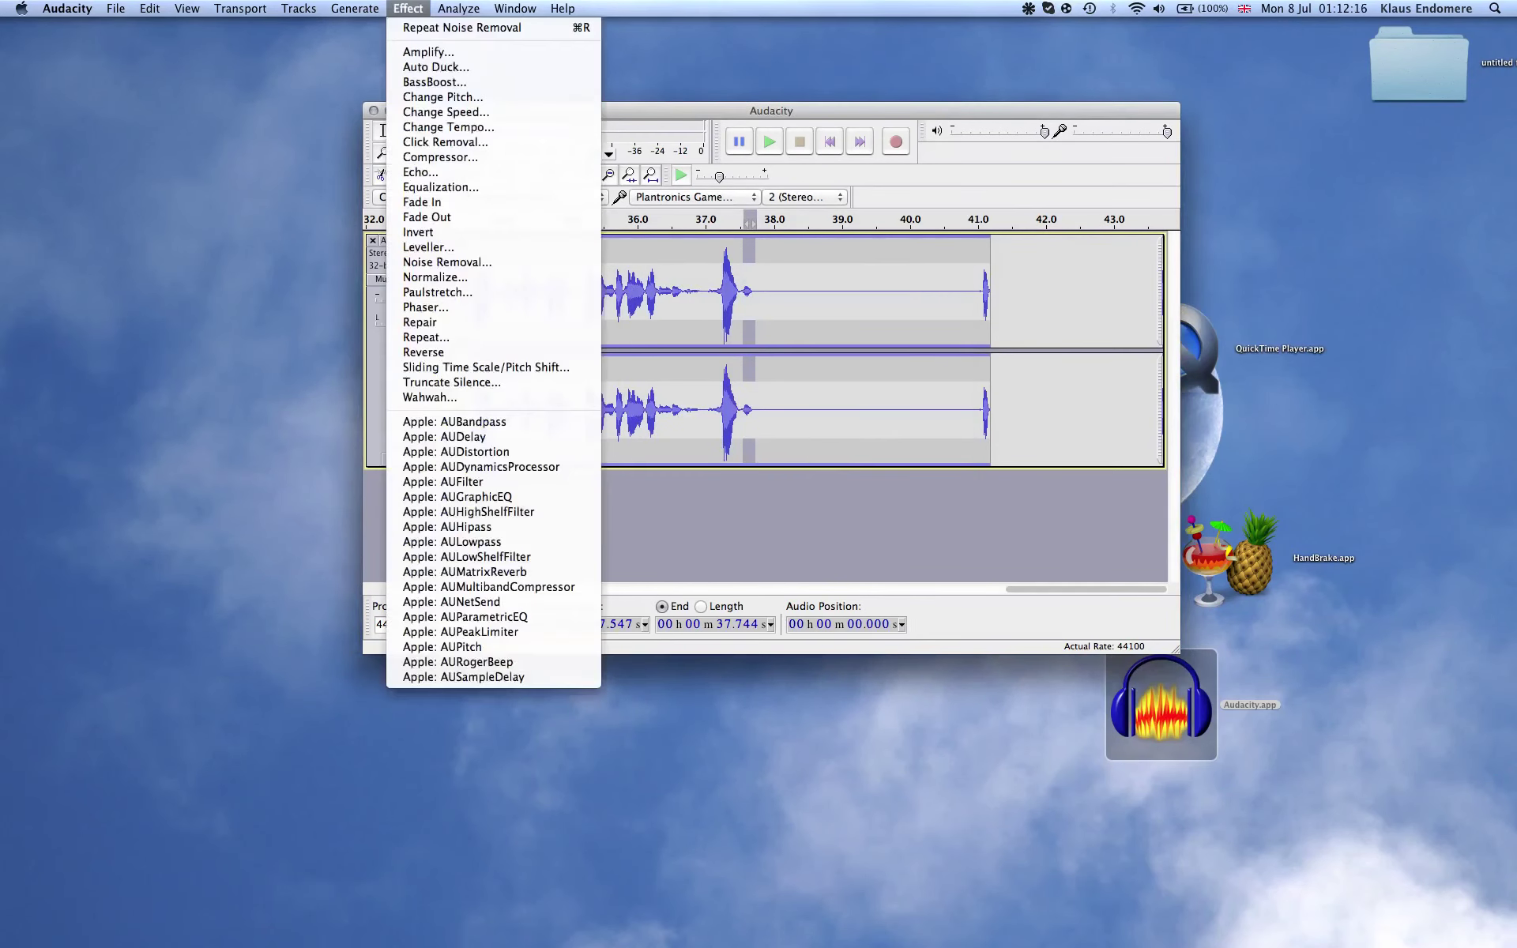
pyautogui.press('Right')
pyautogui.press('Left')
pyautogui.press('Right')
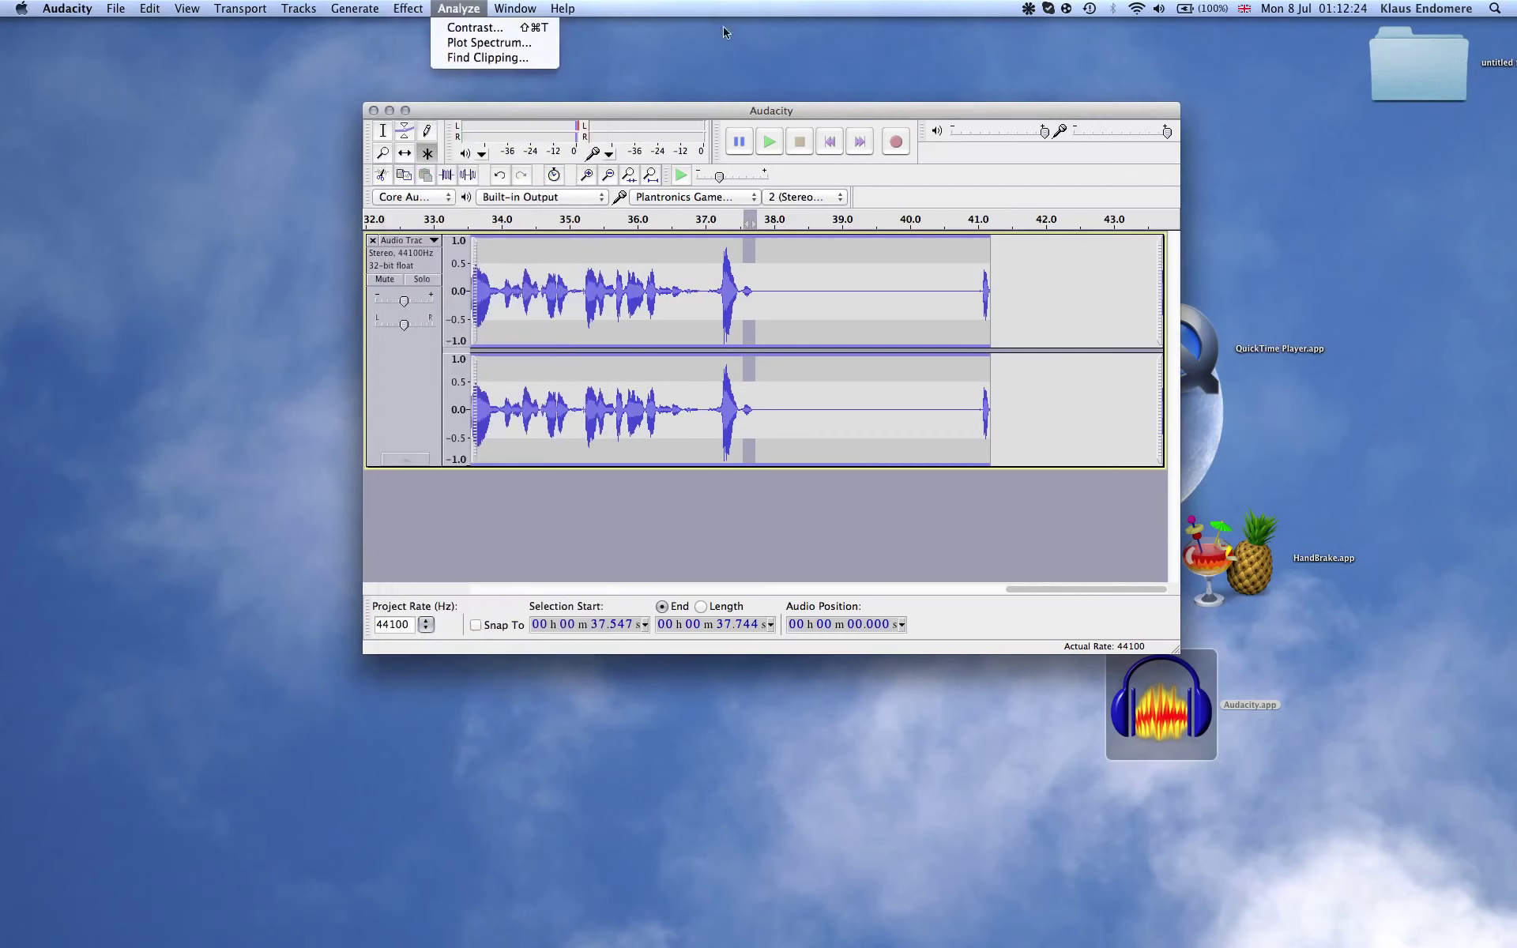
pyautogui.click(838, 104)
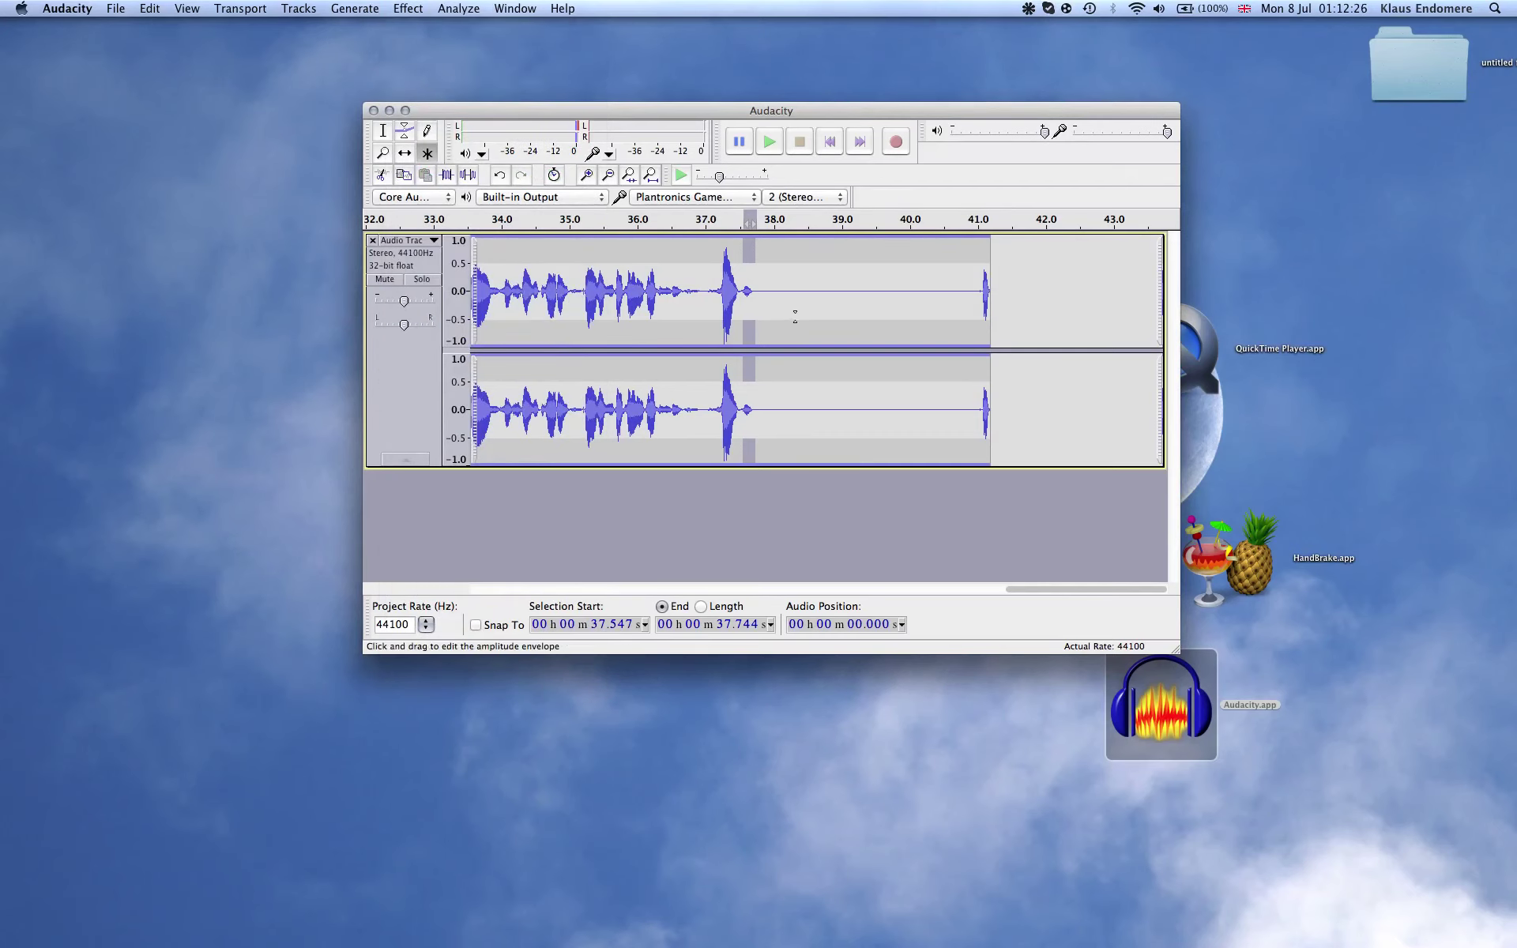
pyautogui.click(799, 370)
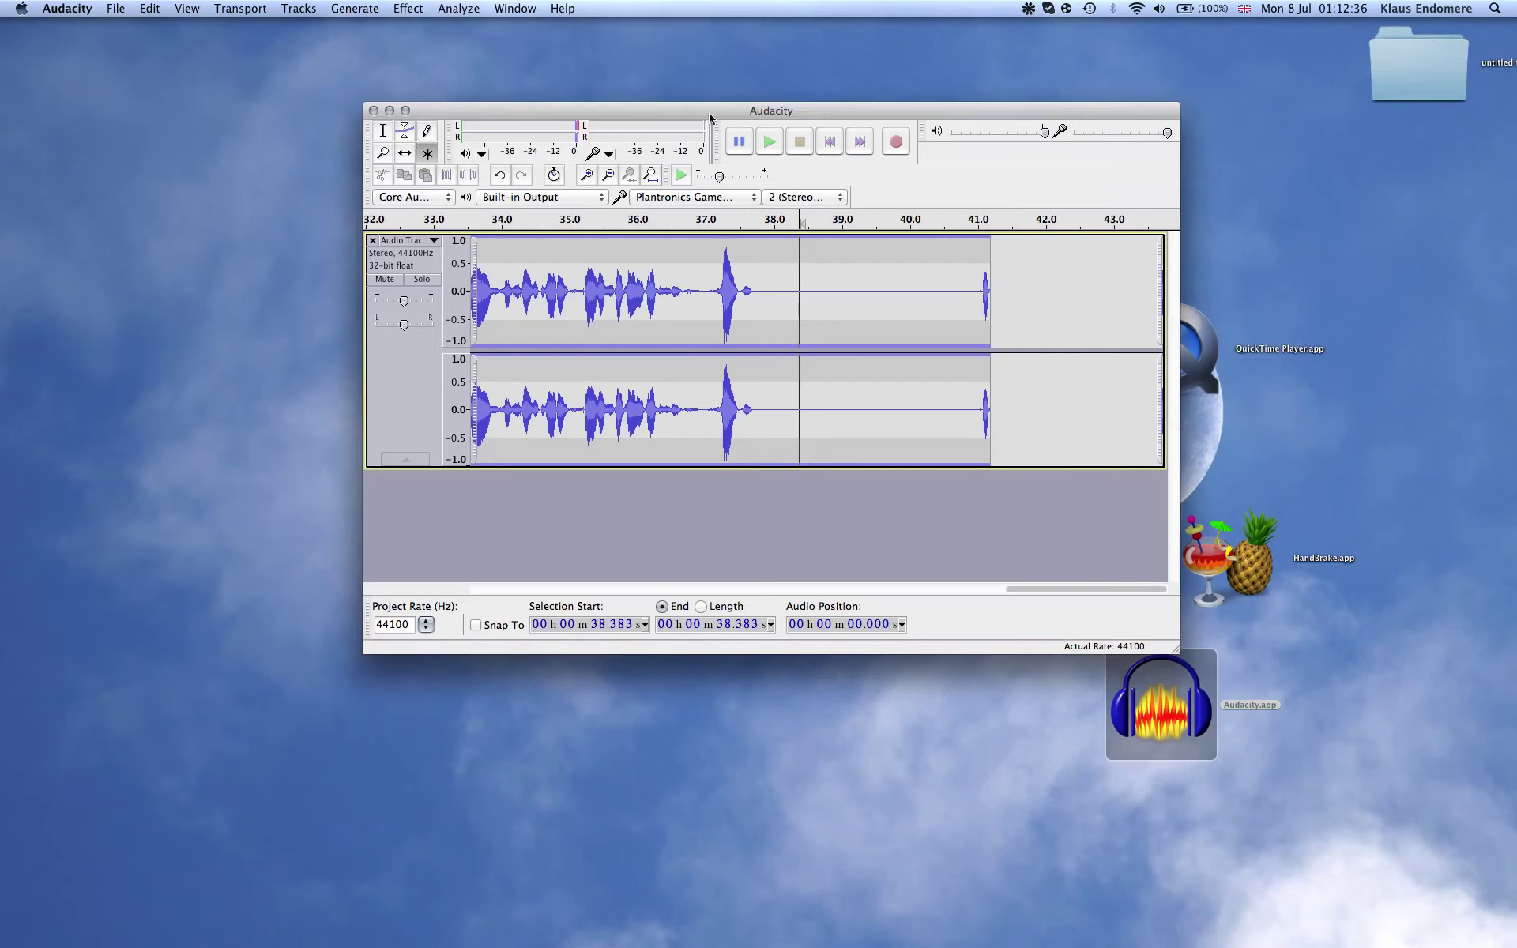
# Try to export the audio as an MP3 file named 123 in the Movies folder, leaving the metadata blank.
pyautogui.click(117, 8)
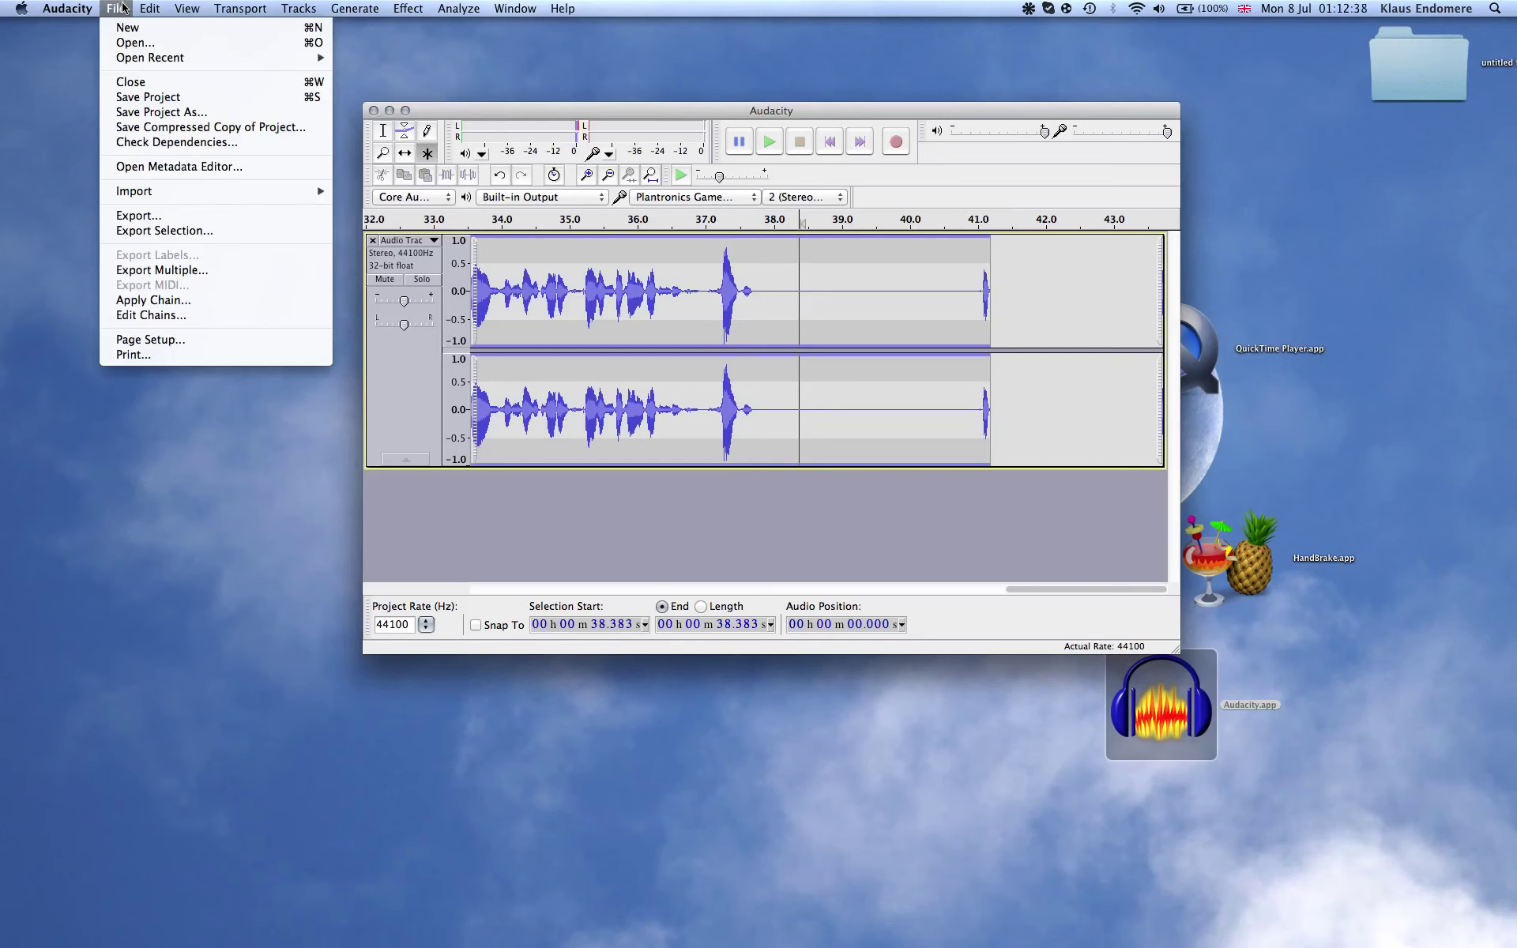
pyautogui.click(217, 211)
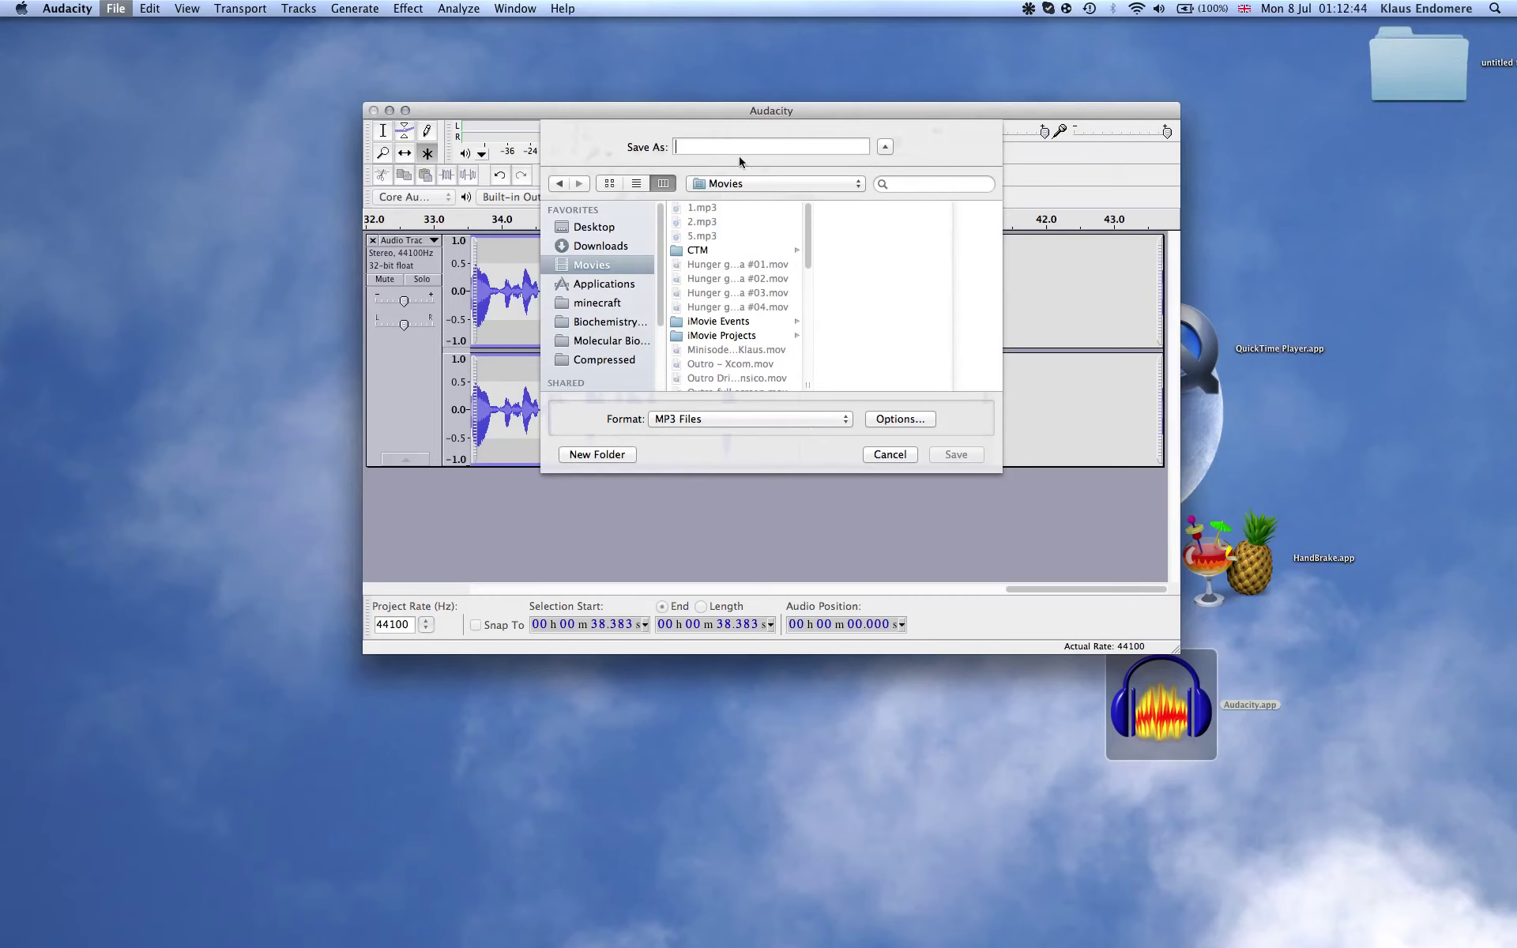
pyautogui.click(714, 147)
pyautogui.scroll(-10, 738, 239)
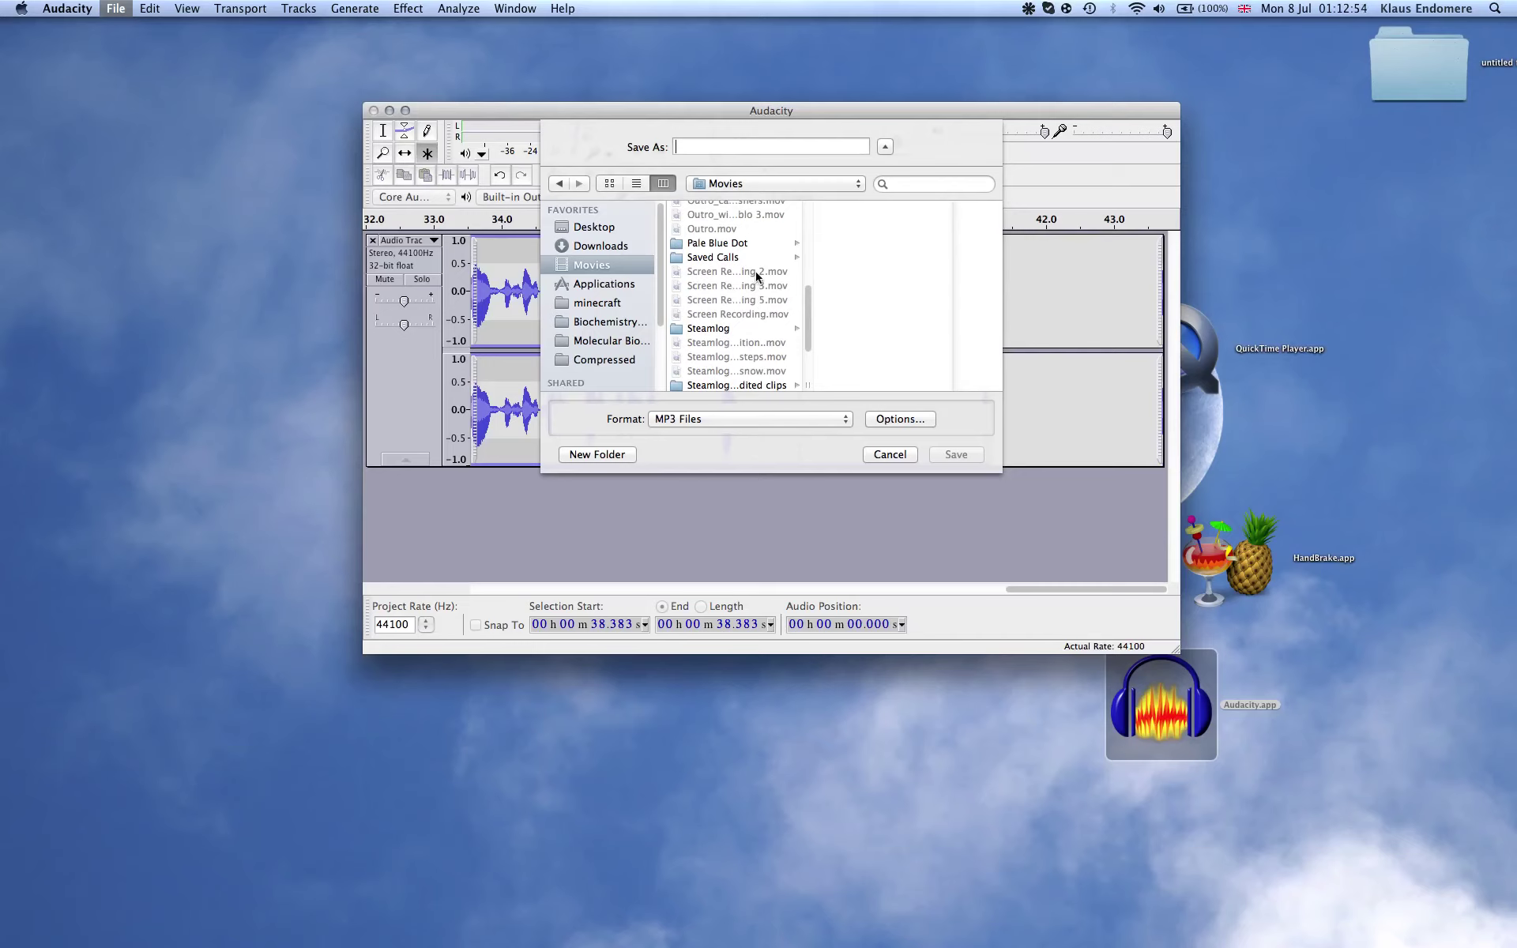
pyautogui.write('2')
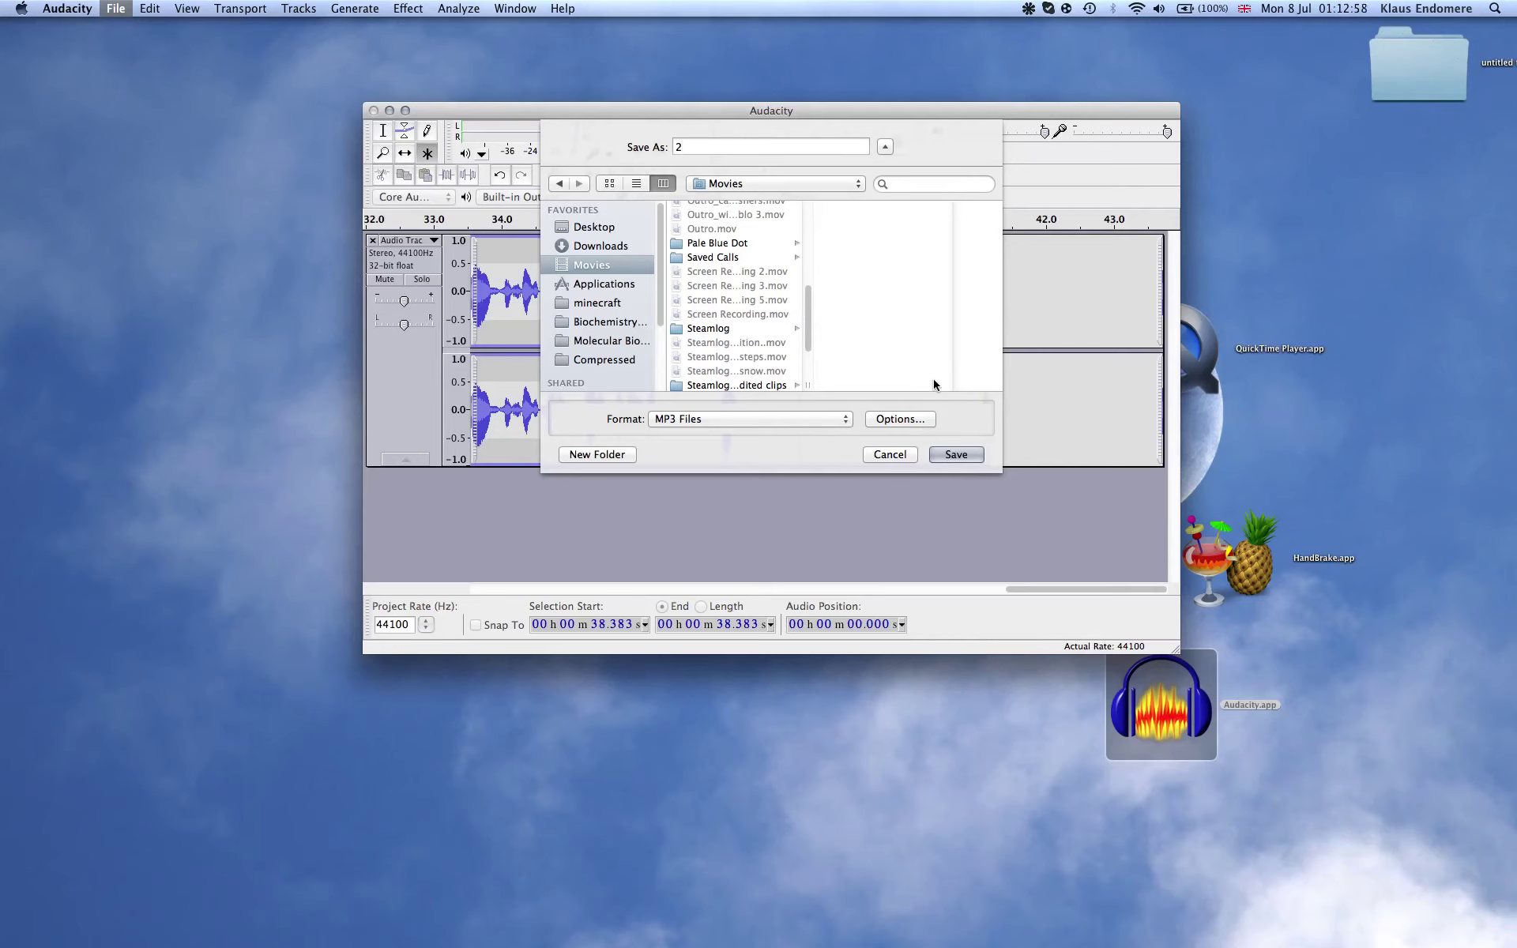
pyautogui.press('BackSpace')
pyautogui.write('123')
pyautogui.click(957, 454)
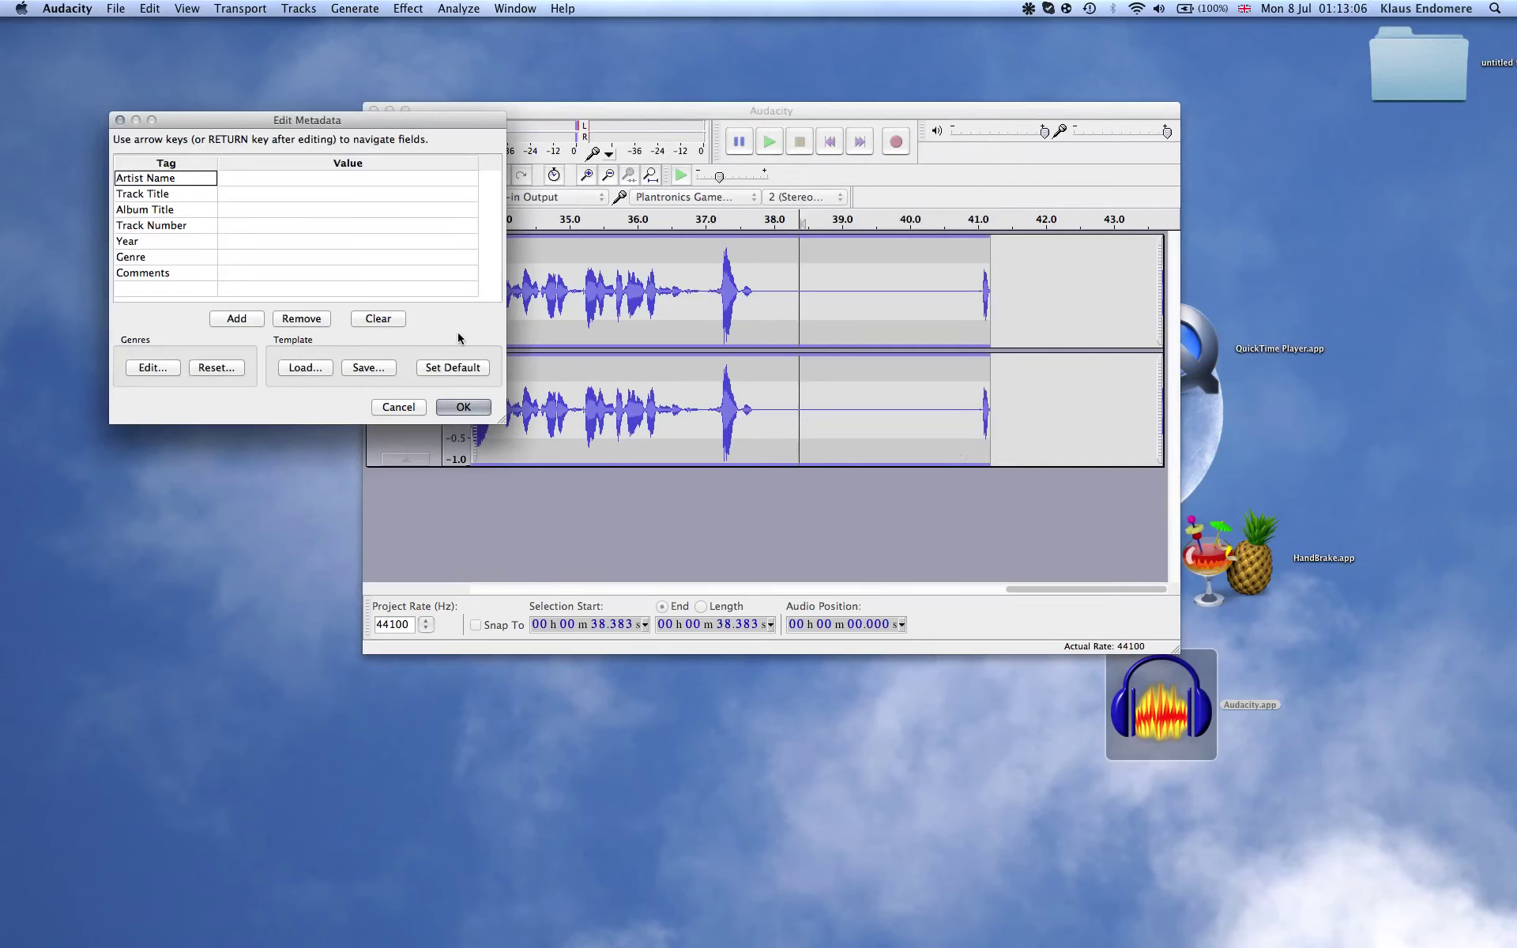
pyautogui.click(466, 407)
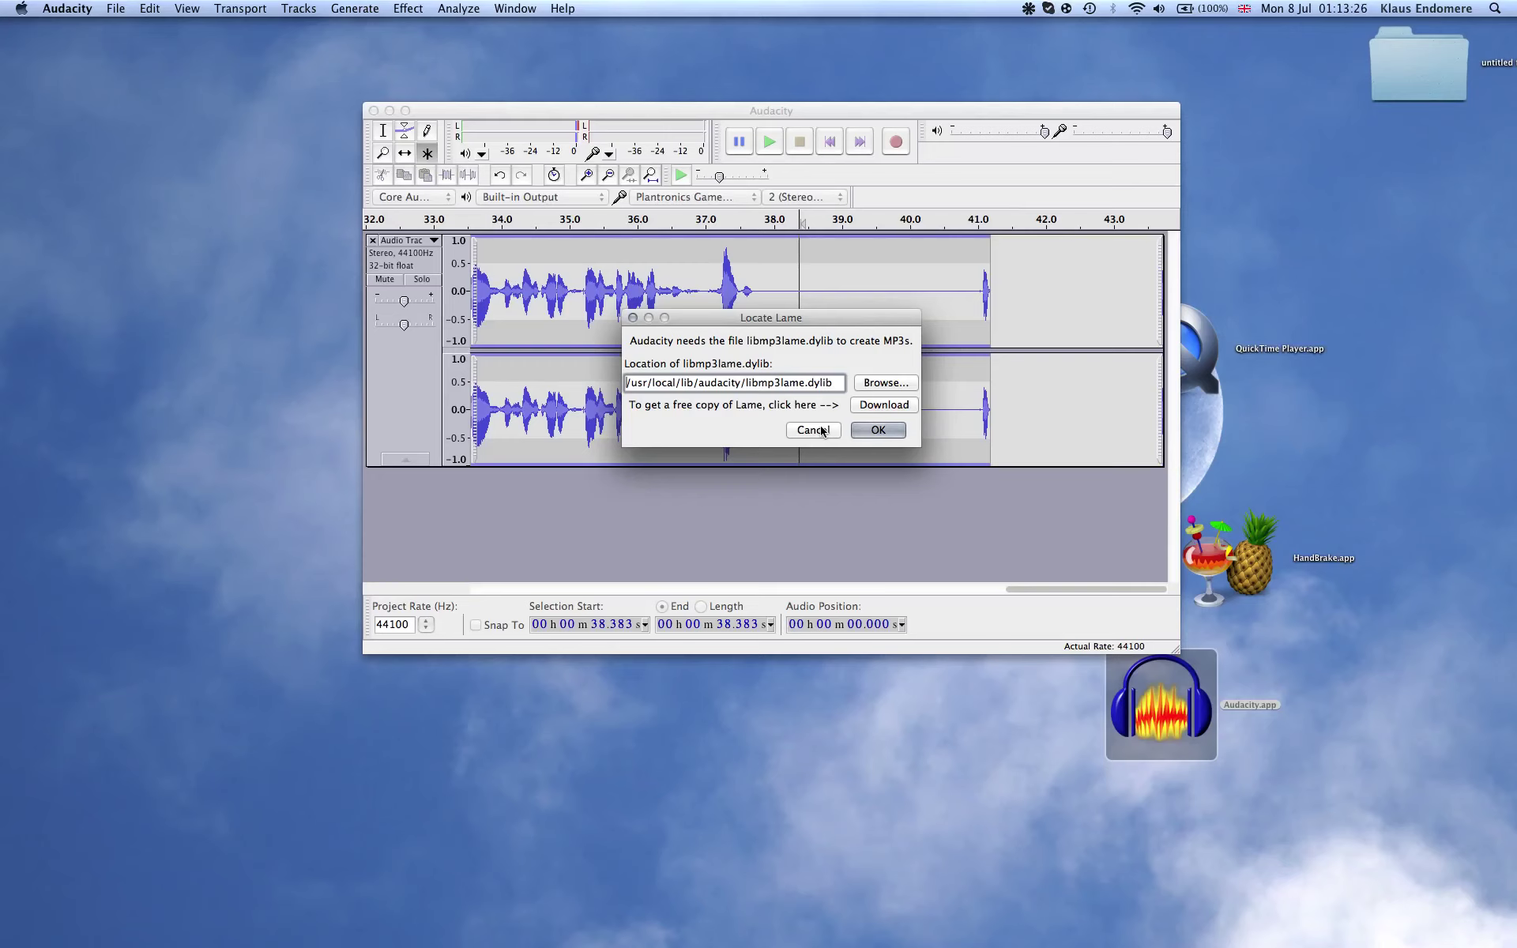
# Browse for the libmp3lame.dylib encoder file, and cancel both the search and the MP3 export.
pyautogui.click(875, 384)
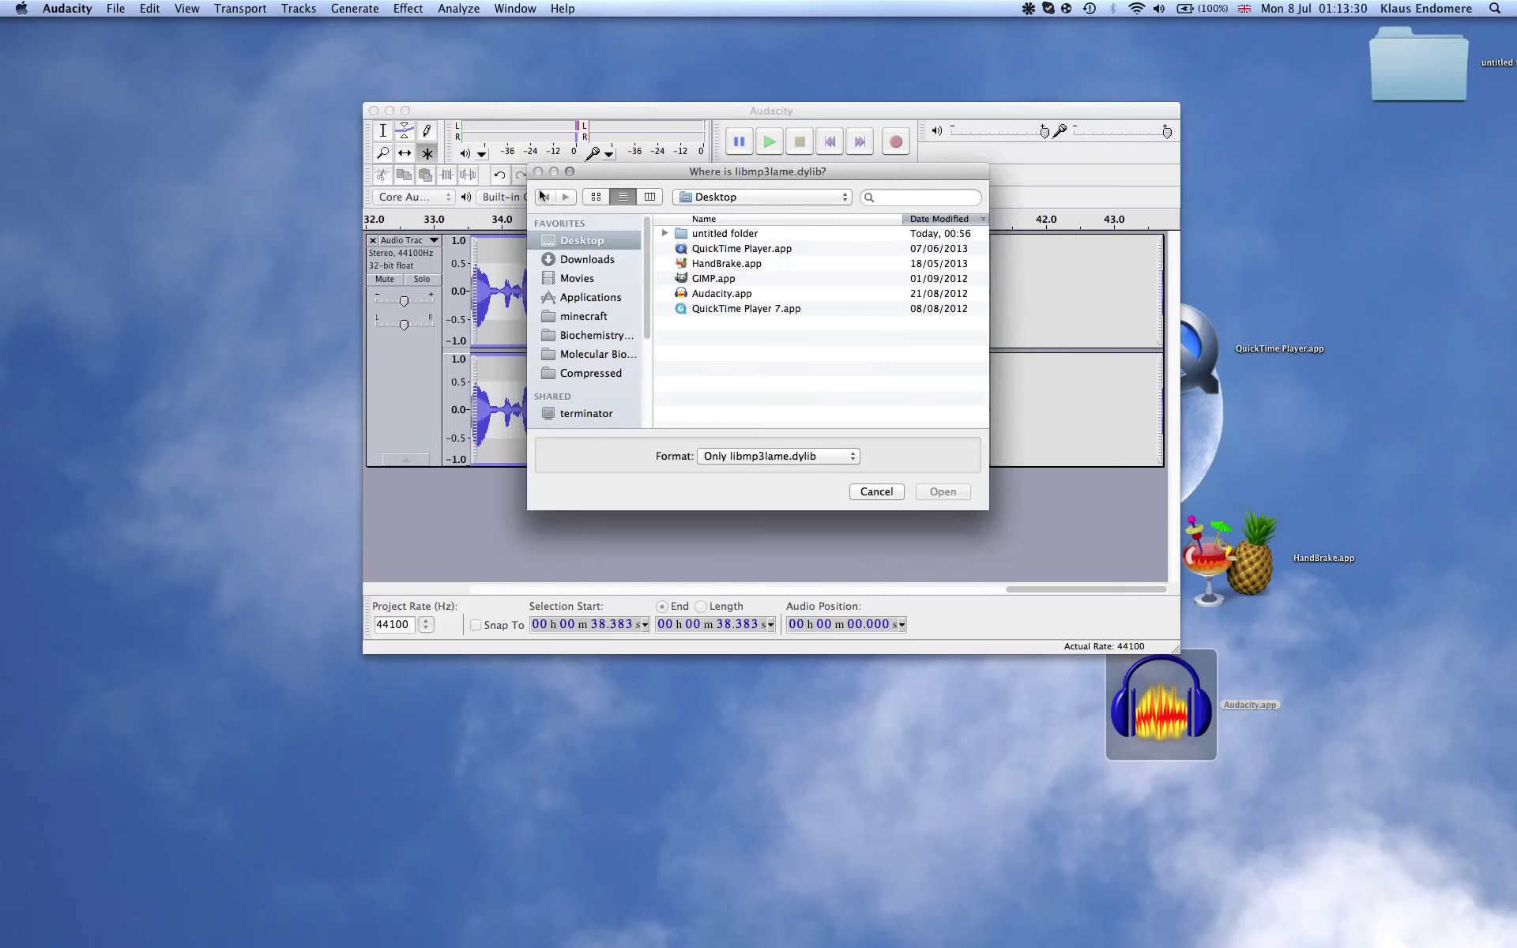
pyautogui.click(877, 492)
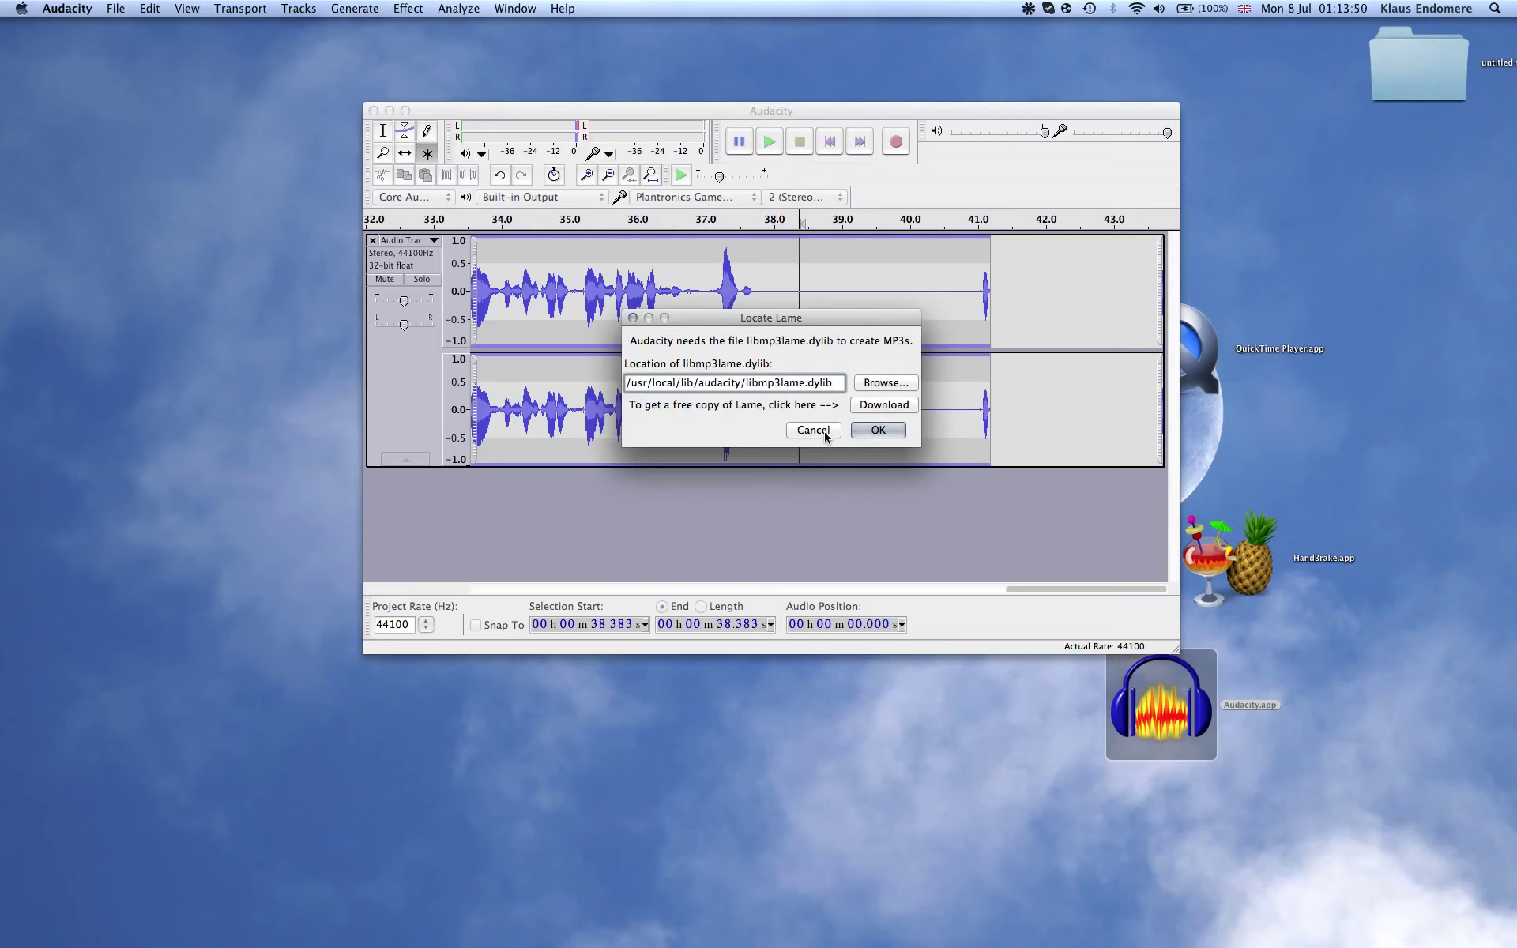
pyautogui.click(814, 430)
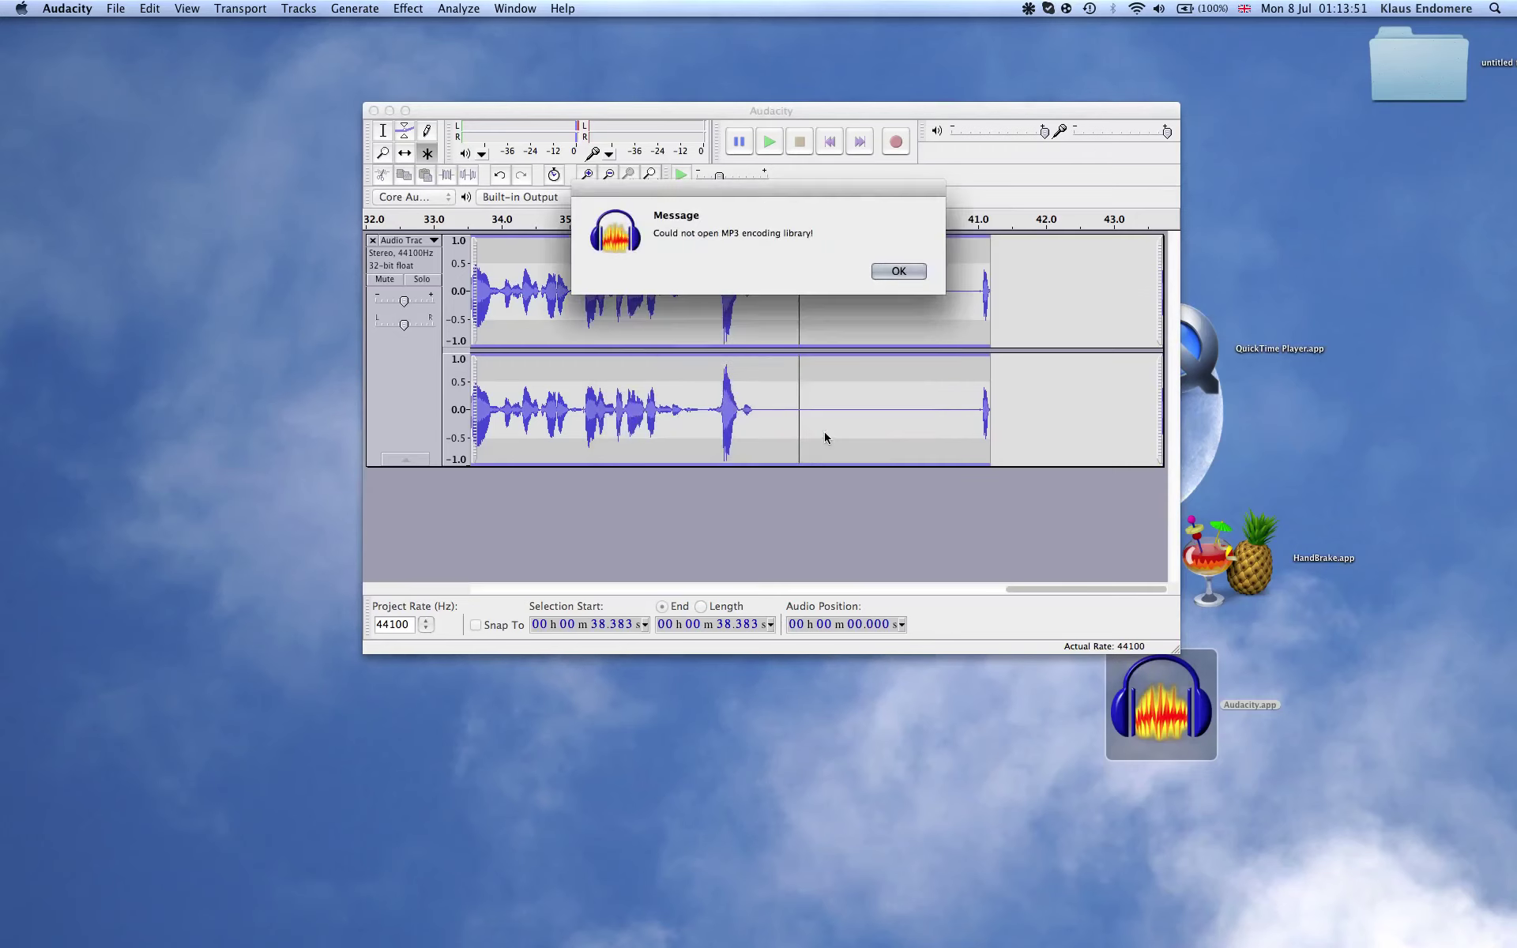
pyautogui.click(904, 272)
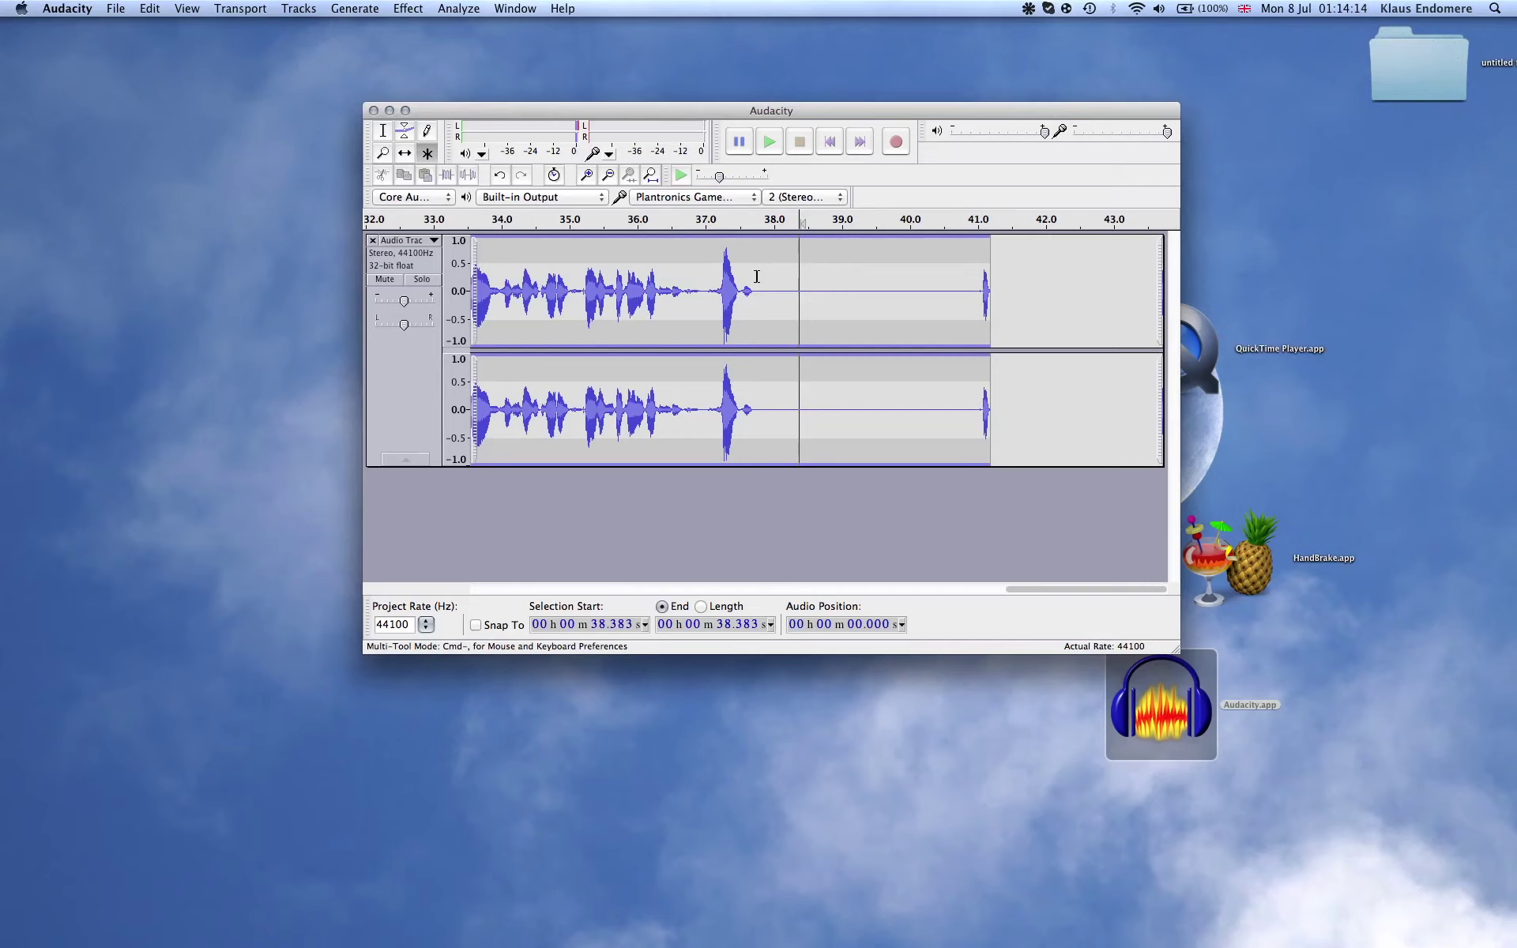
# Quit Audacity without saving the project, and open QuickTime Player 7, closing its welcome window.
pyautogui.press('super+q')
pyautogui.click(688, 269)
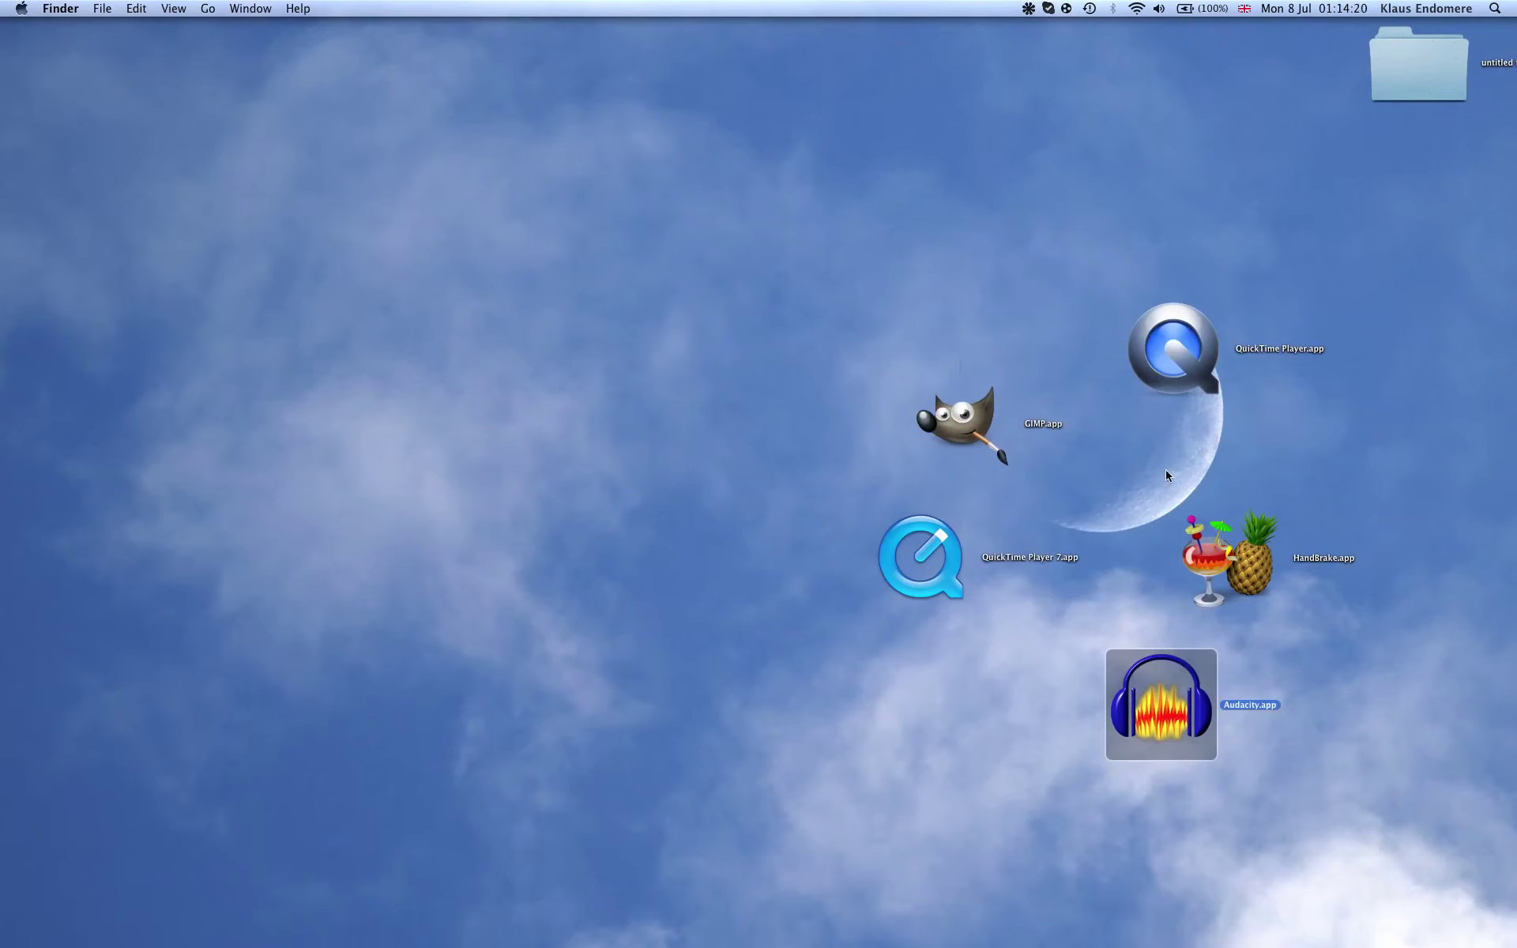
pyautogui.doubleClick(926, 552)
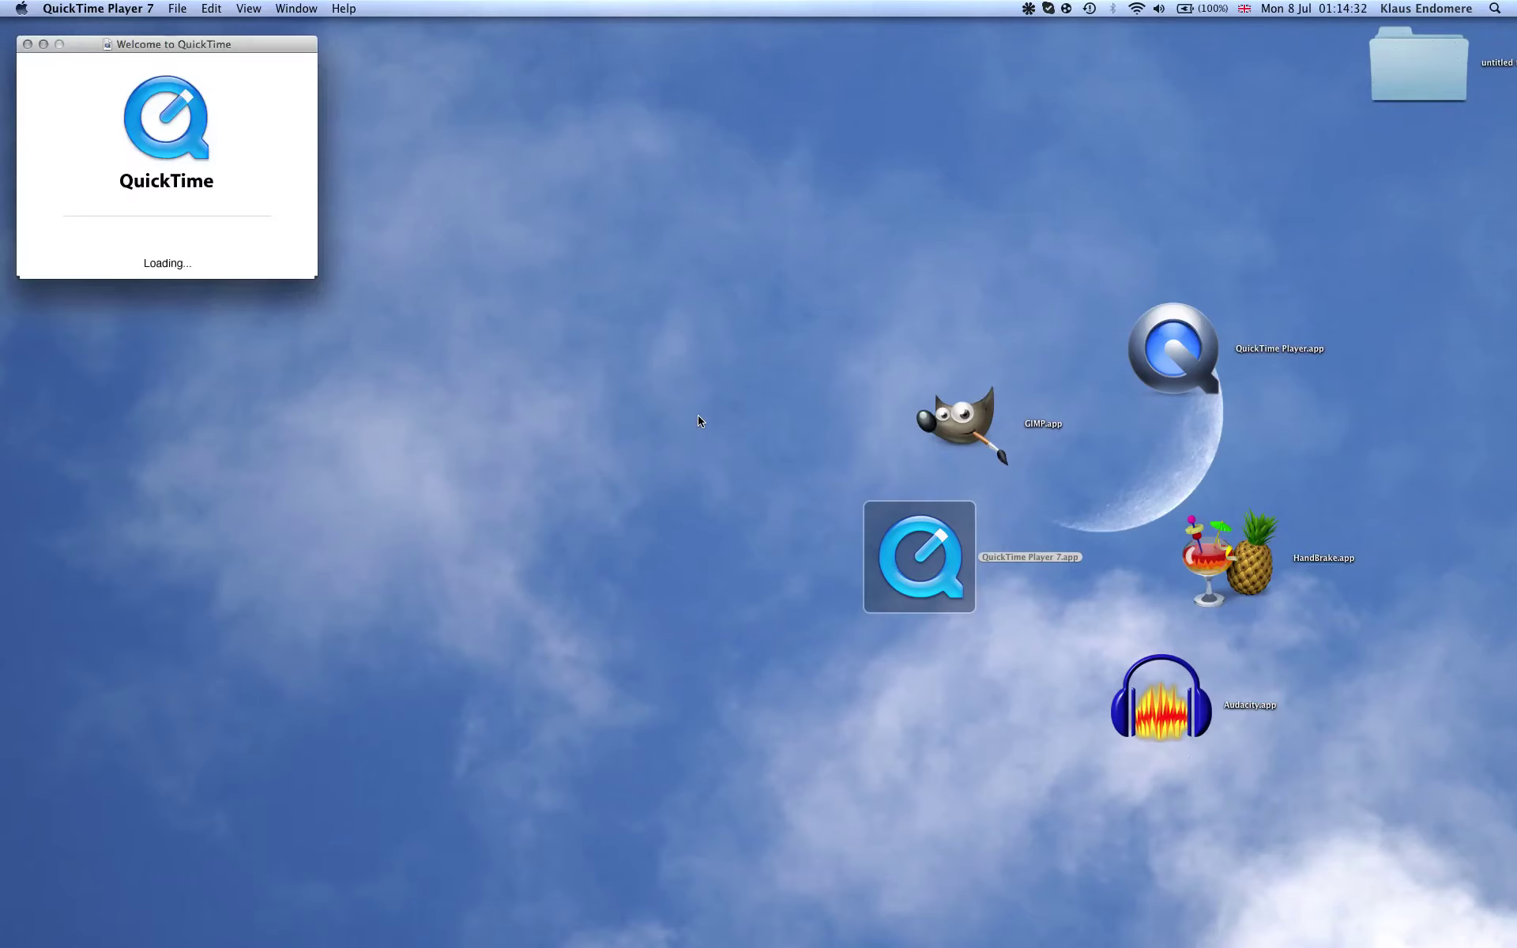
pyautogui.click(28, 44)
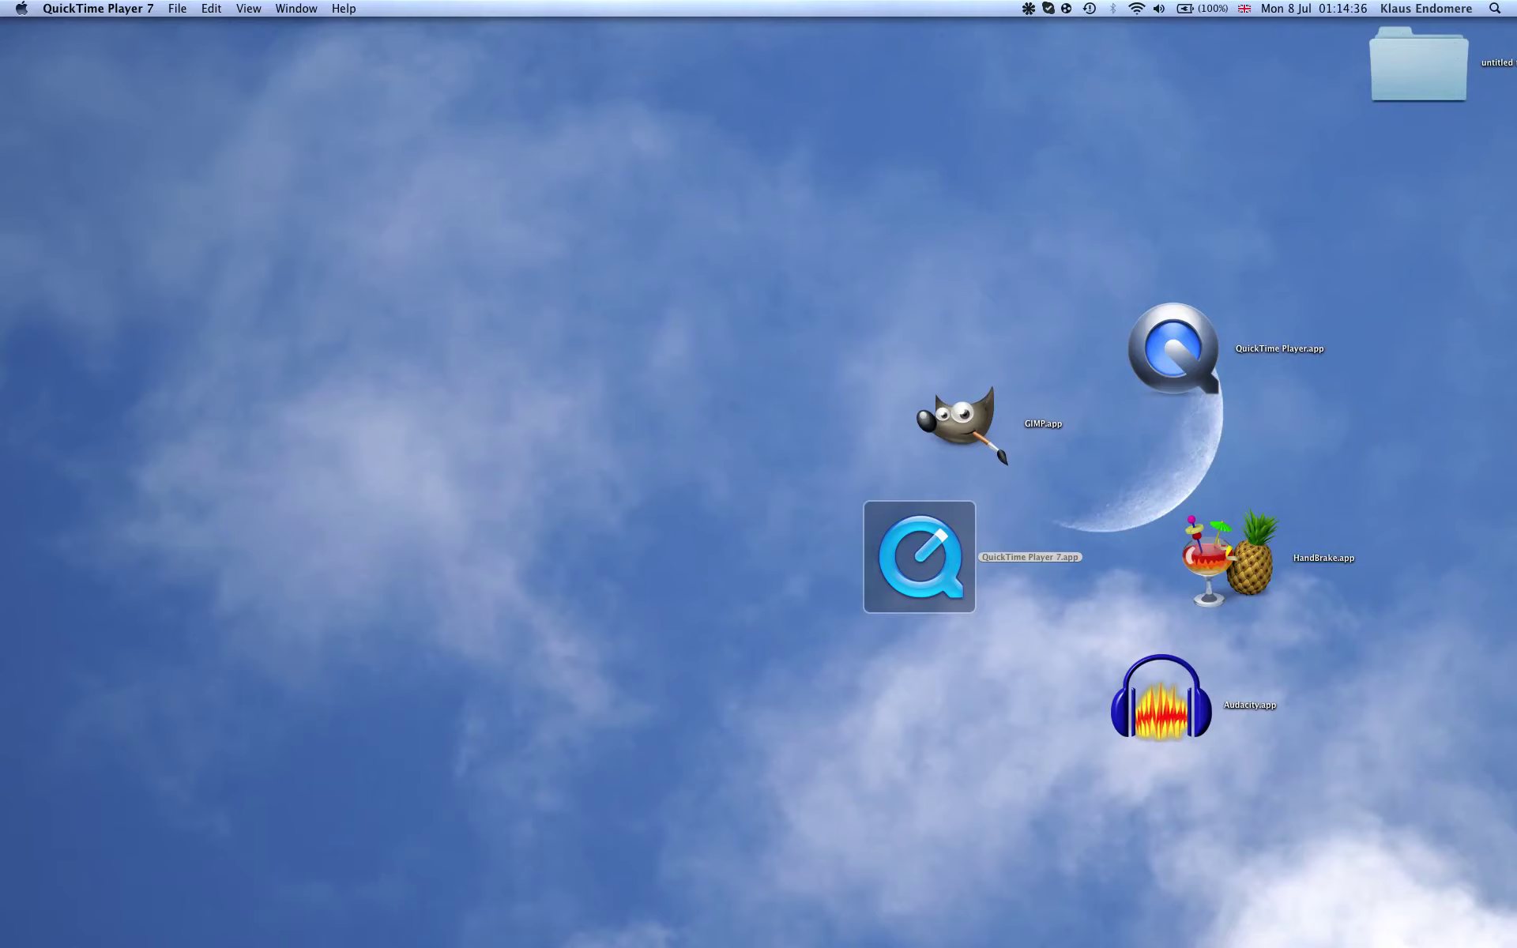
# Switch to Finder and open 1.mp3 and Screen Recording.mov from the Movies folder together in QuickTime Player 7.
pyautogui.click(79, 905)
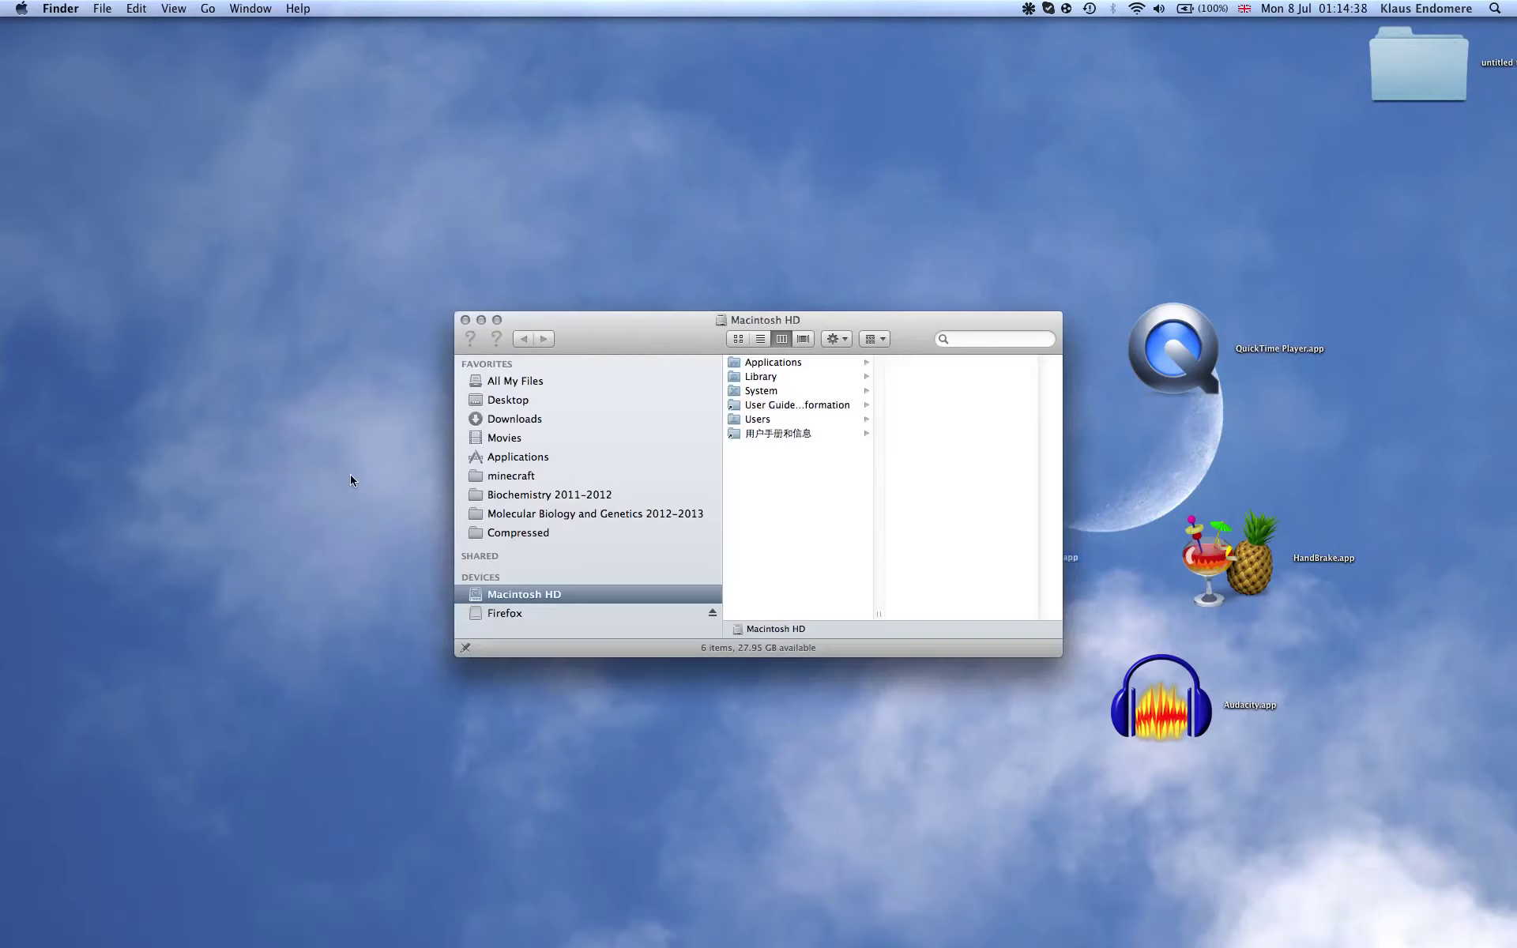
pyautogui.click(498, 439)
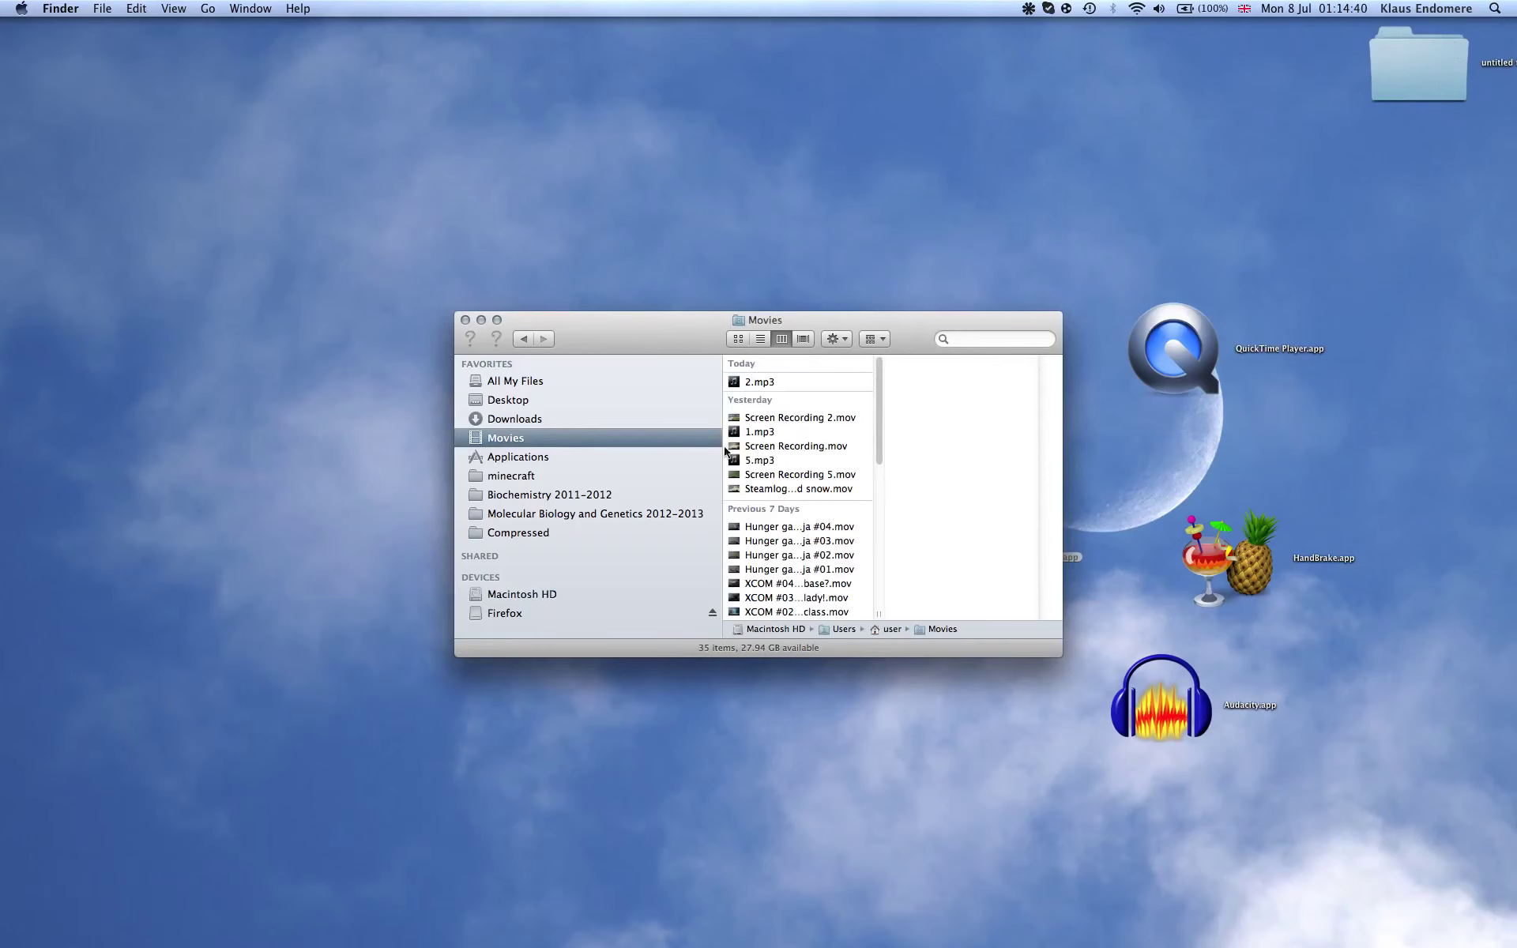
pyautogui.click(784, 382)
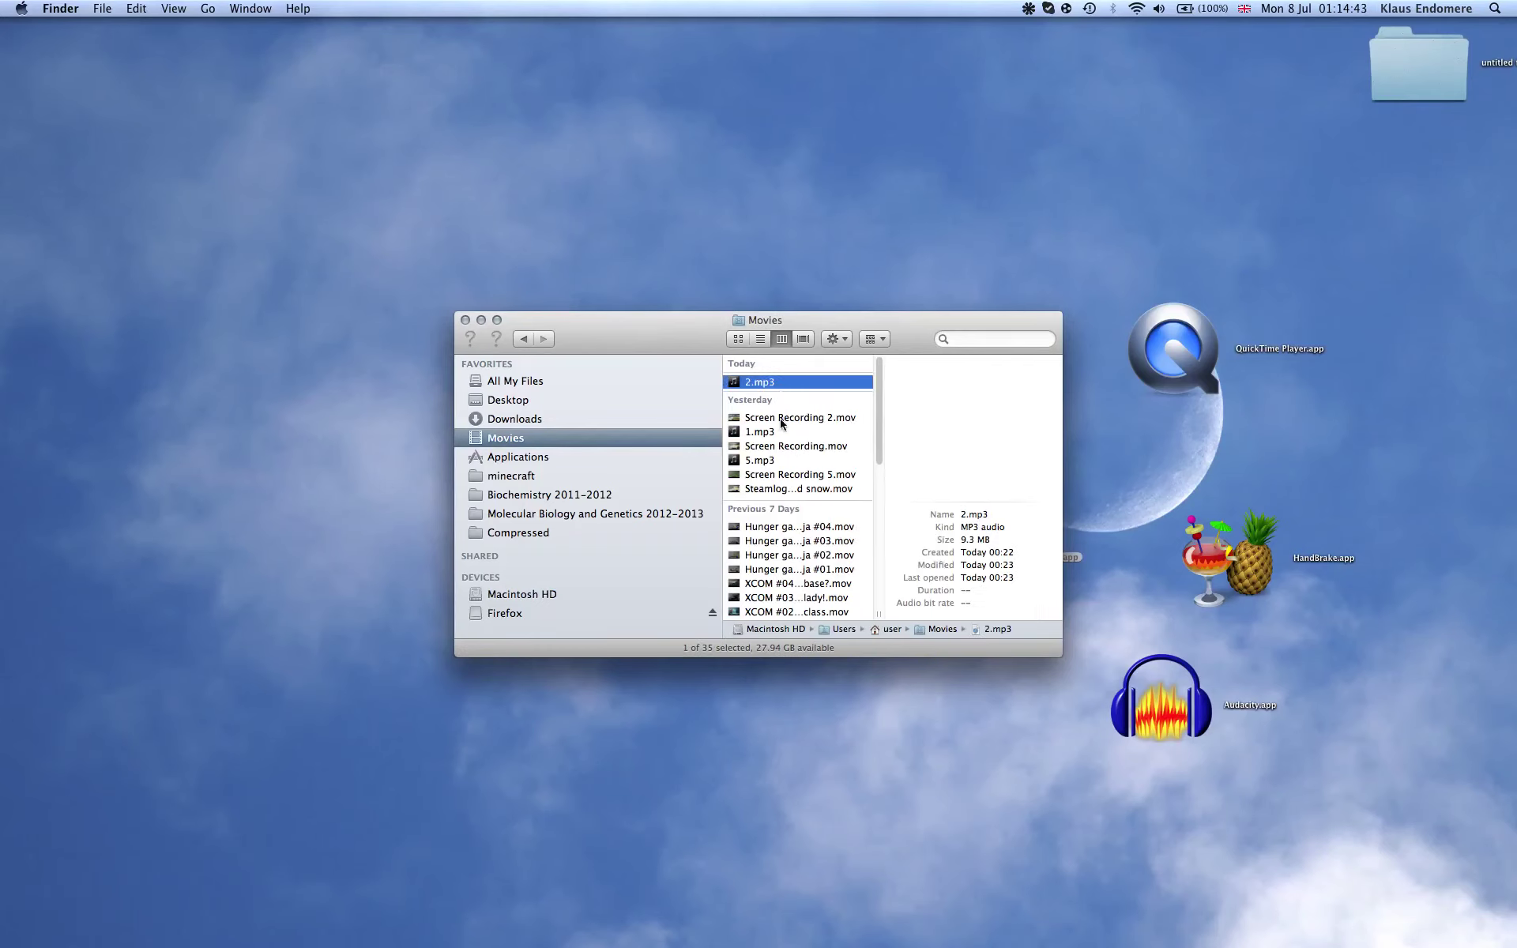
pyautogui.click(787, 488)
pyautogui.click(788, 465)
pyautogui.click(785, 447)
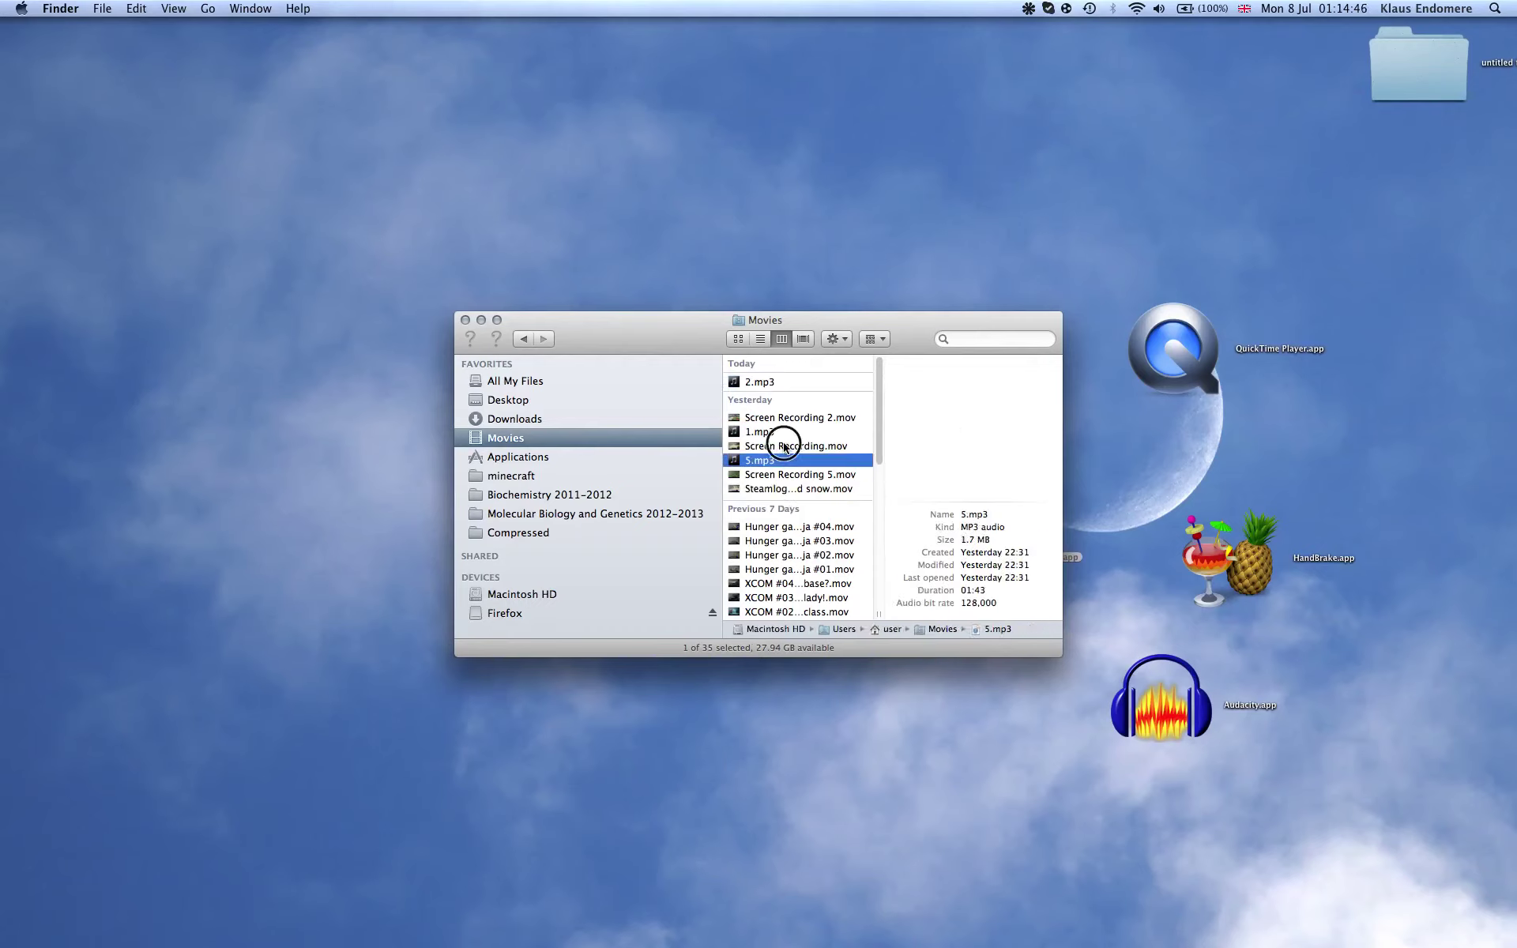
pyautogui.keyDown('shift'); pyautogui.click(789, 461); pyautogui.keyUp('shift')
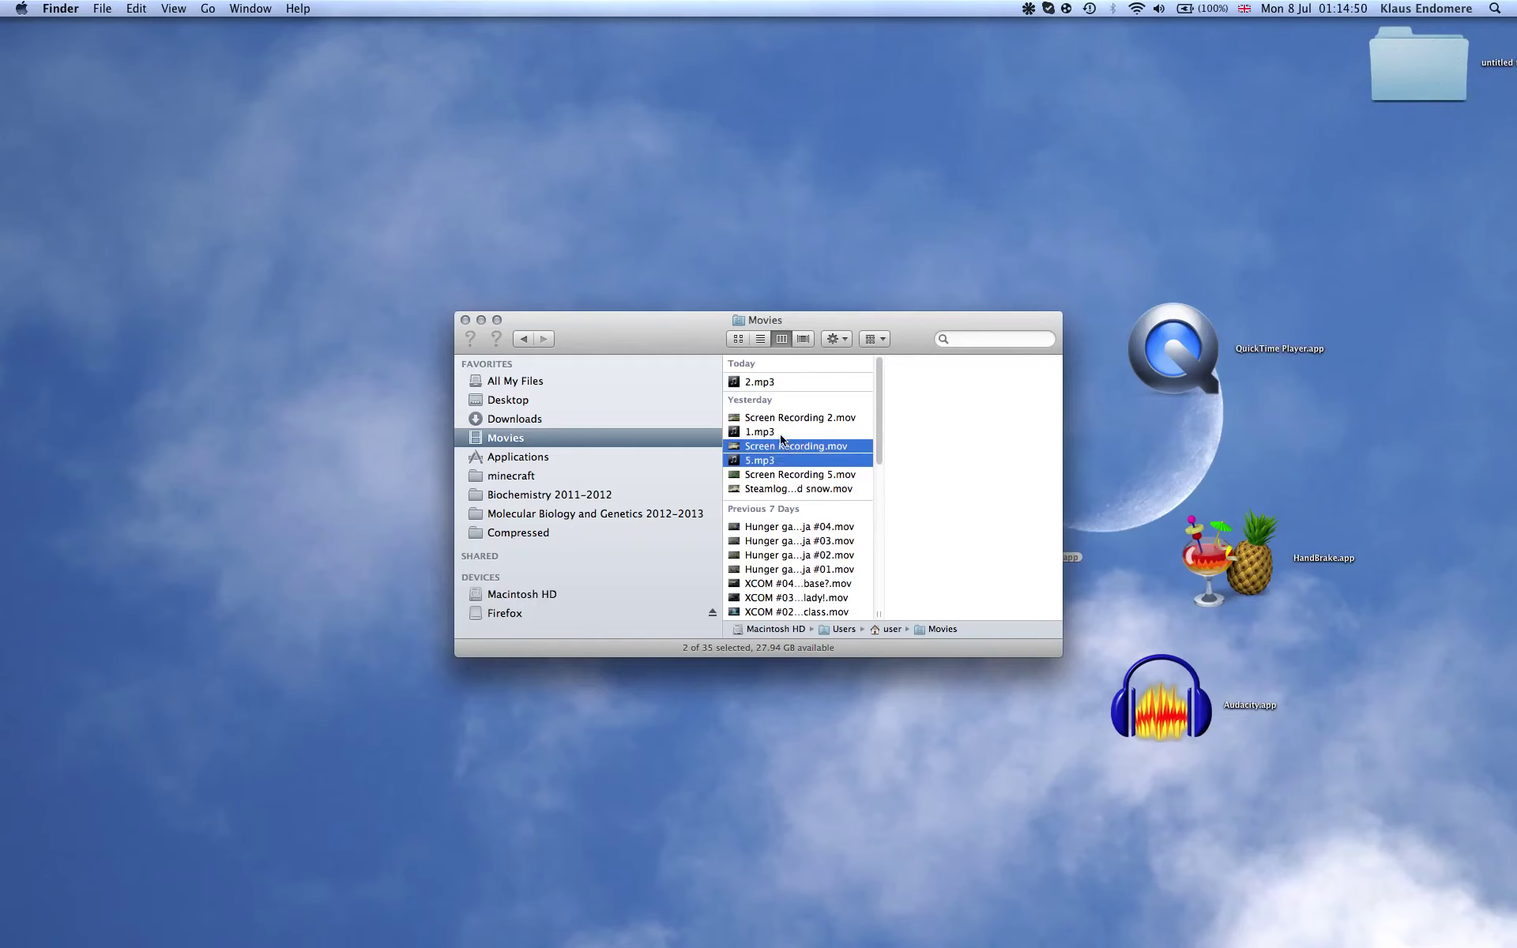
pyautogui.click(782, 444)
pyautogui.click(779, 437)
pyautogui.keyDown('shift'); pyautogui.click(780, 445); pyautogui.keyUp('shift')
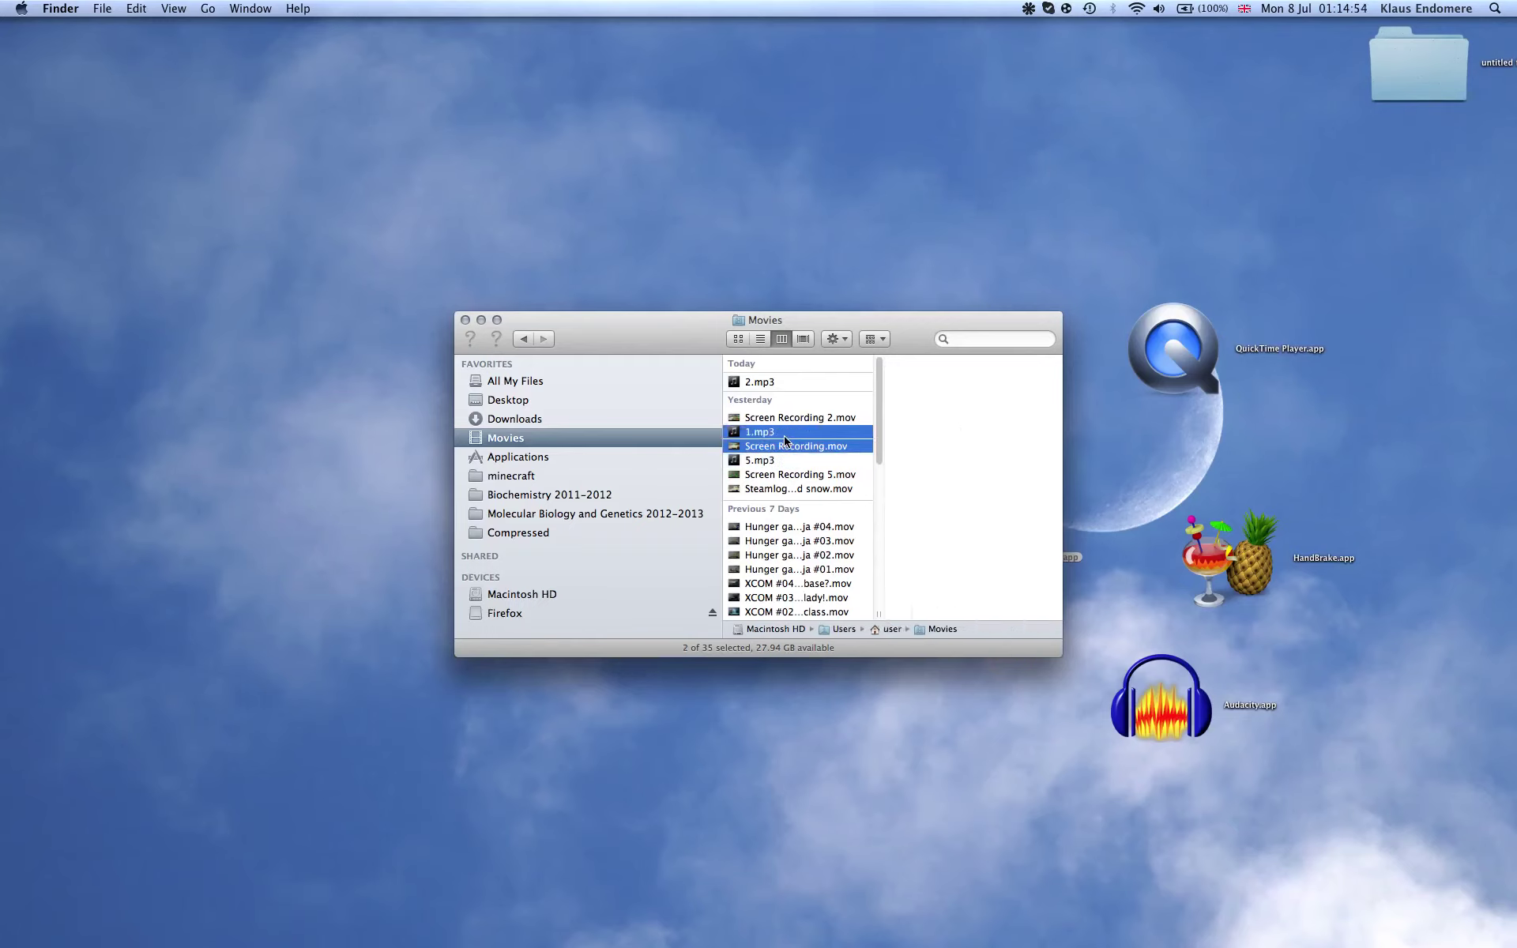
pyautogui.rightClick(785, 441)
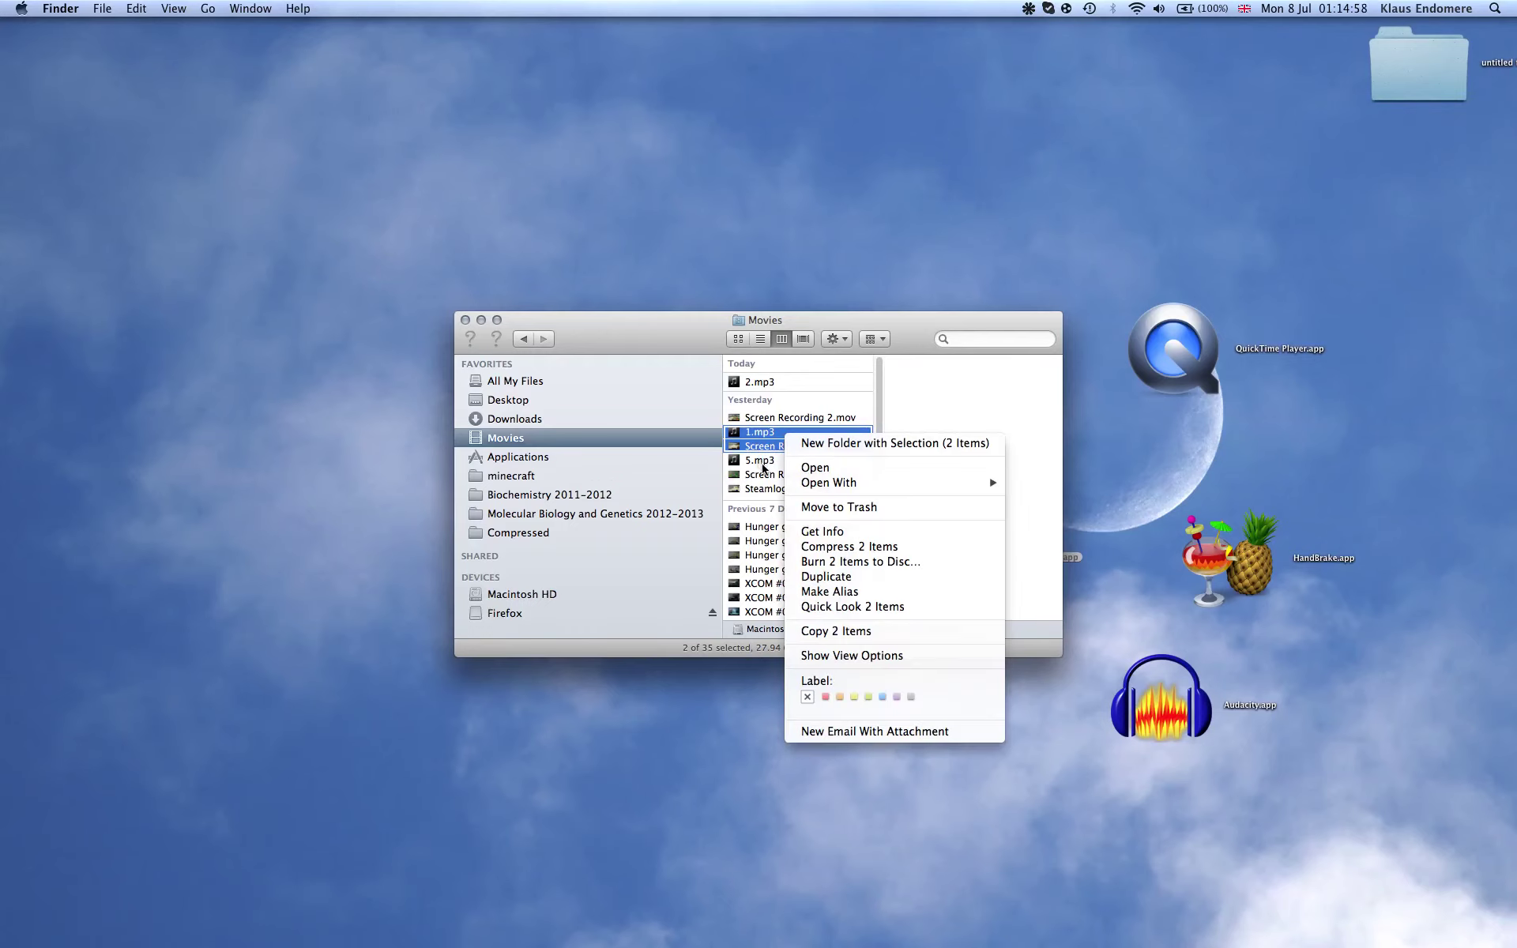
pyautogui.moveTo(808, 483)
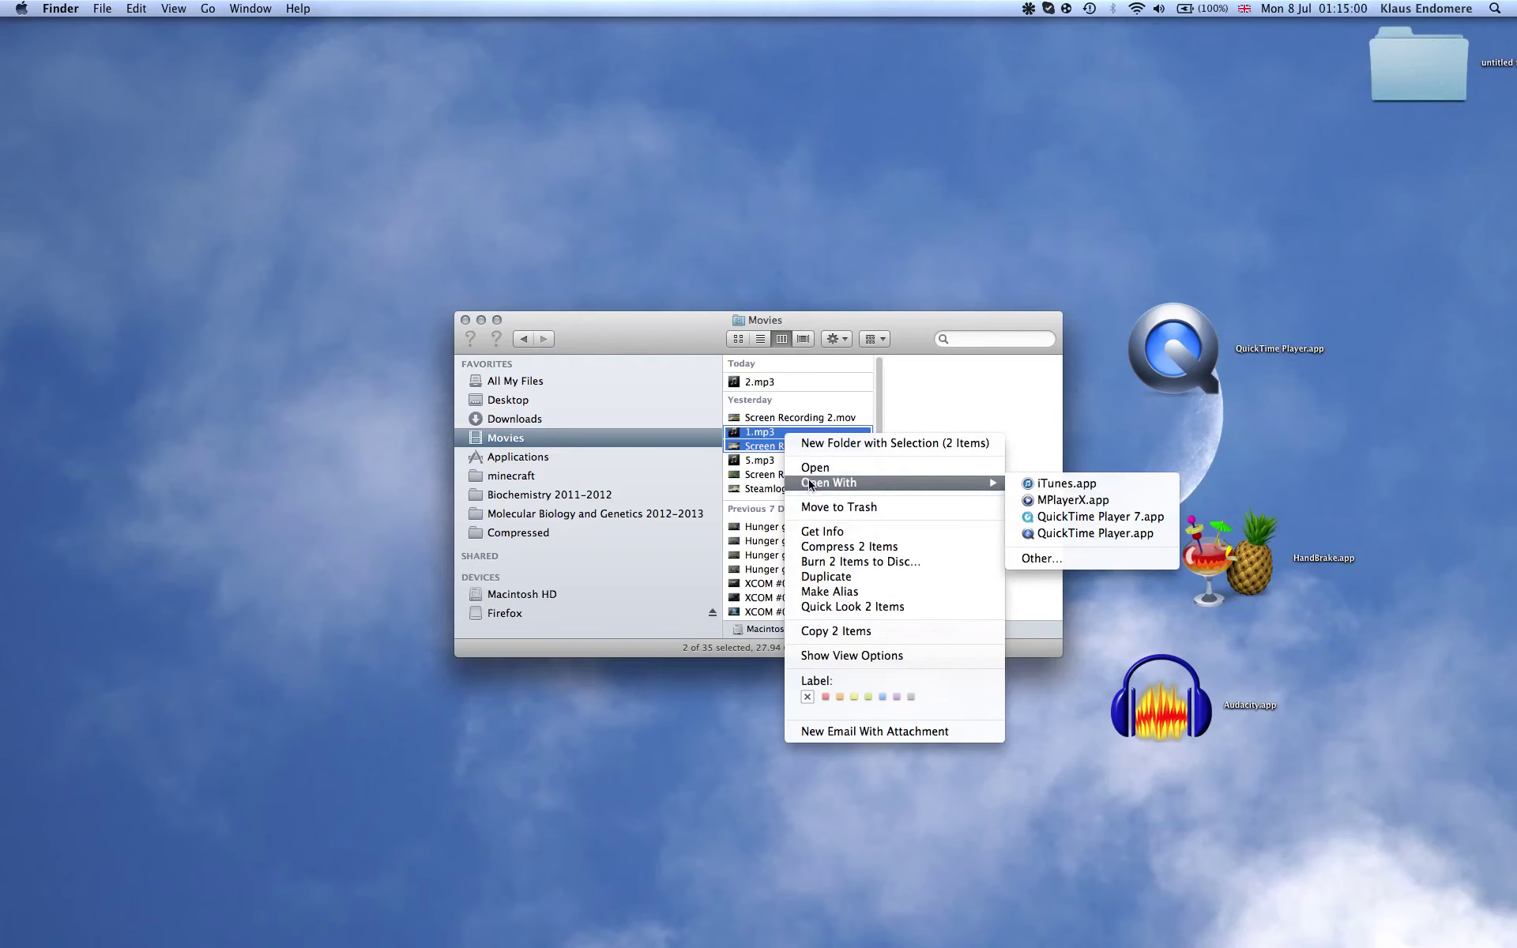
pyautogui.click(1055, 514)
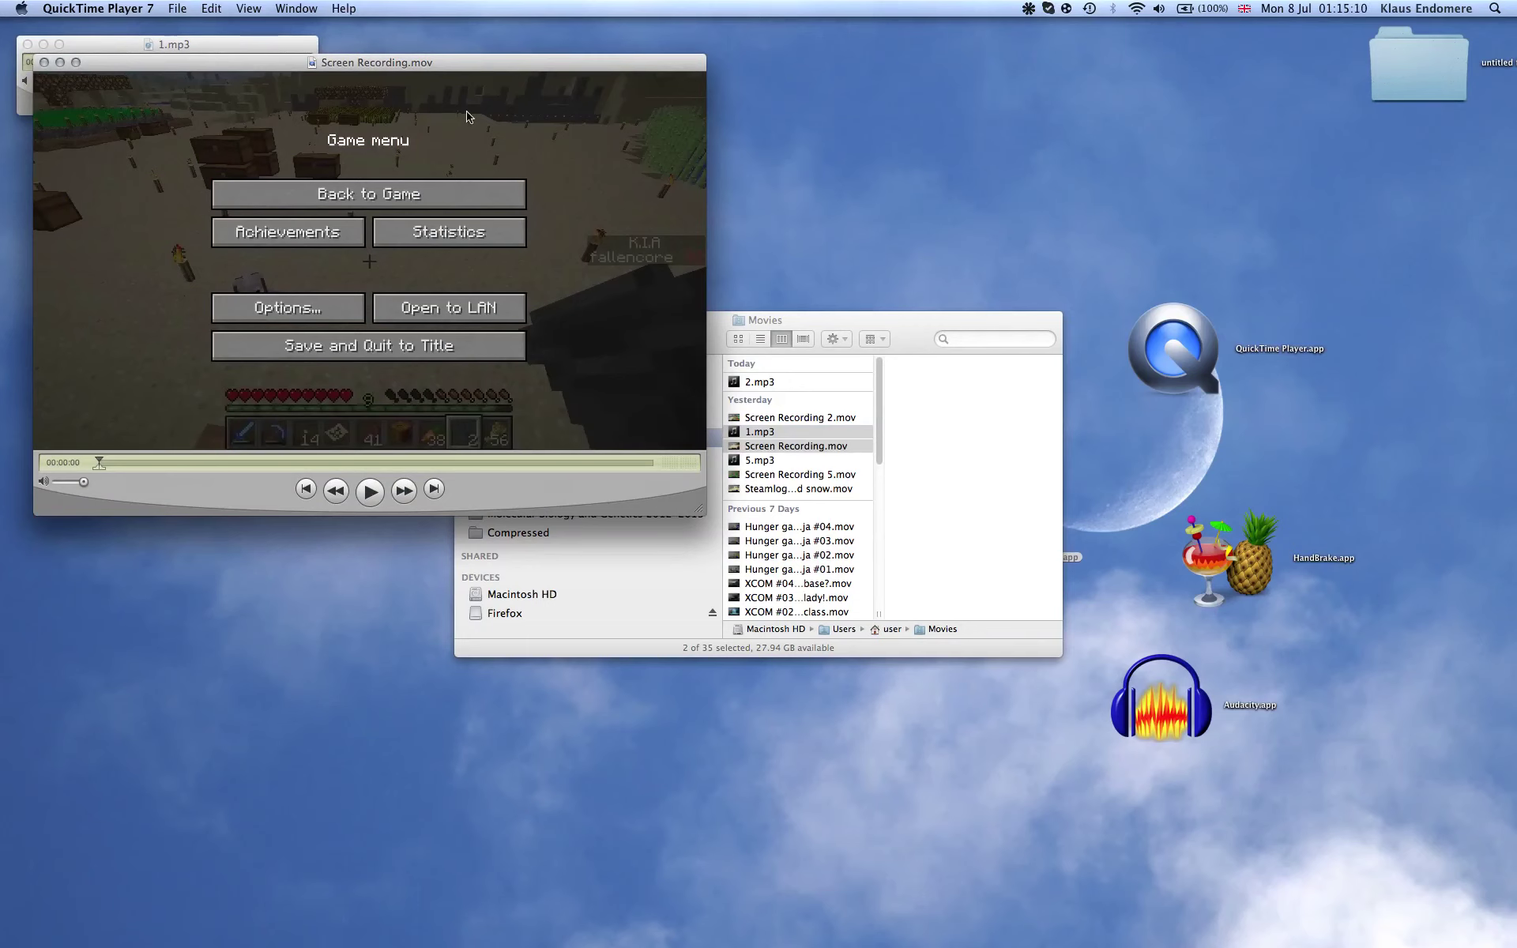
# Move the Screen Recording.mov window clear of 1.mp3 and play its first 3 seconds to find the starting moment.
pyautogui.click(481, 70)
pyautogui.moveTo(481, 70); pyautogui.dragTo(921, 96)
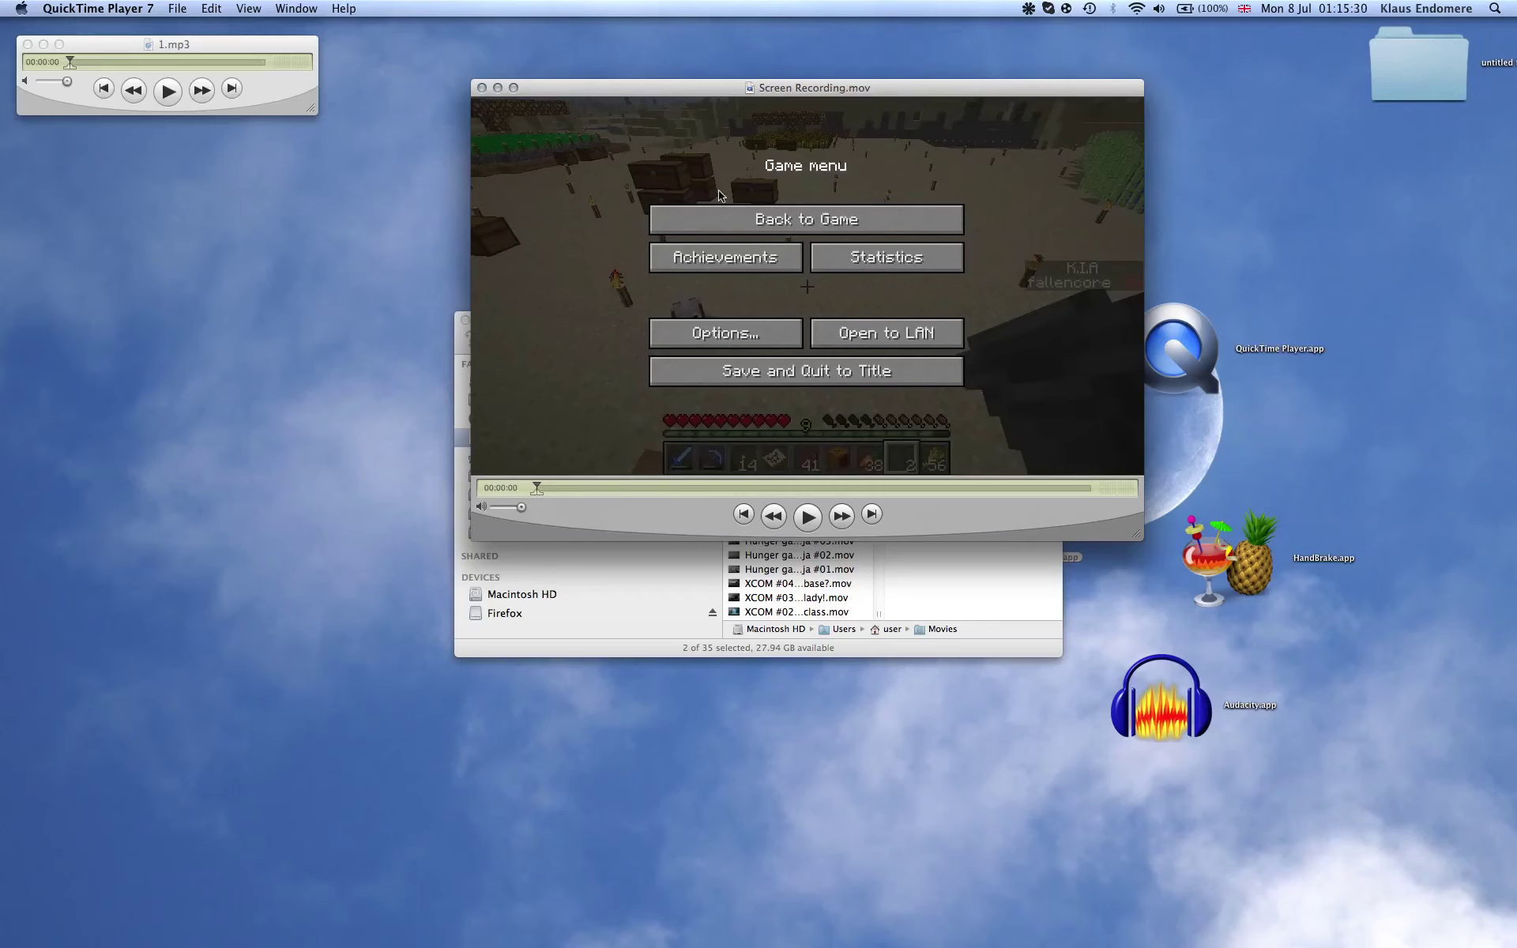
pyautogui.click(807, 517)
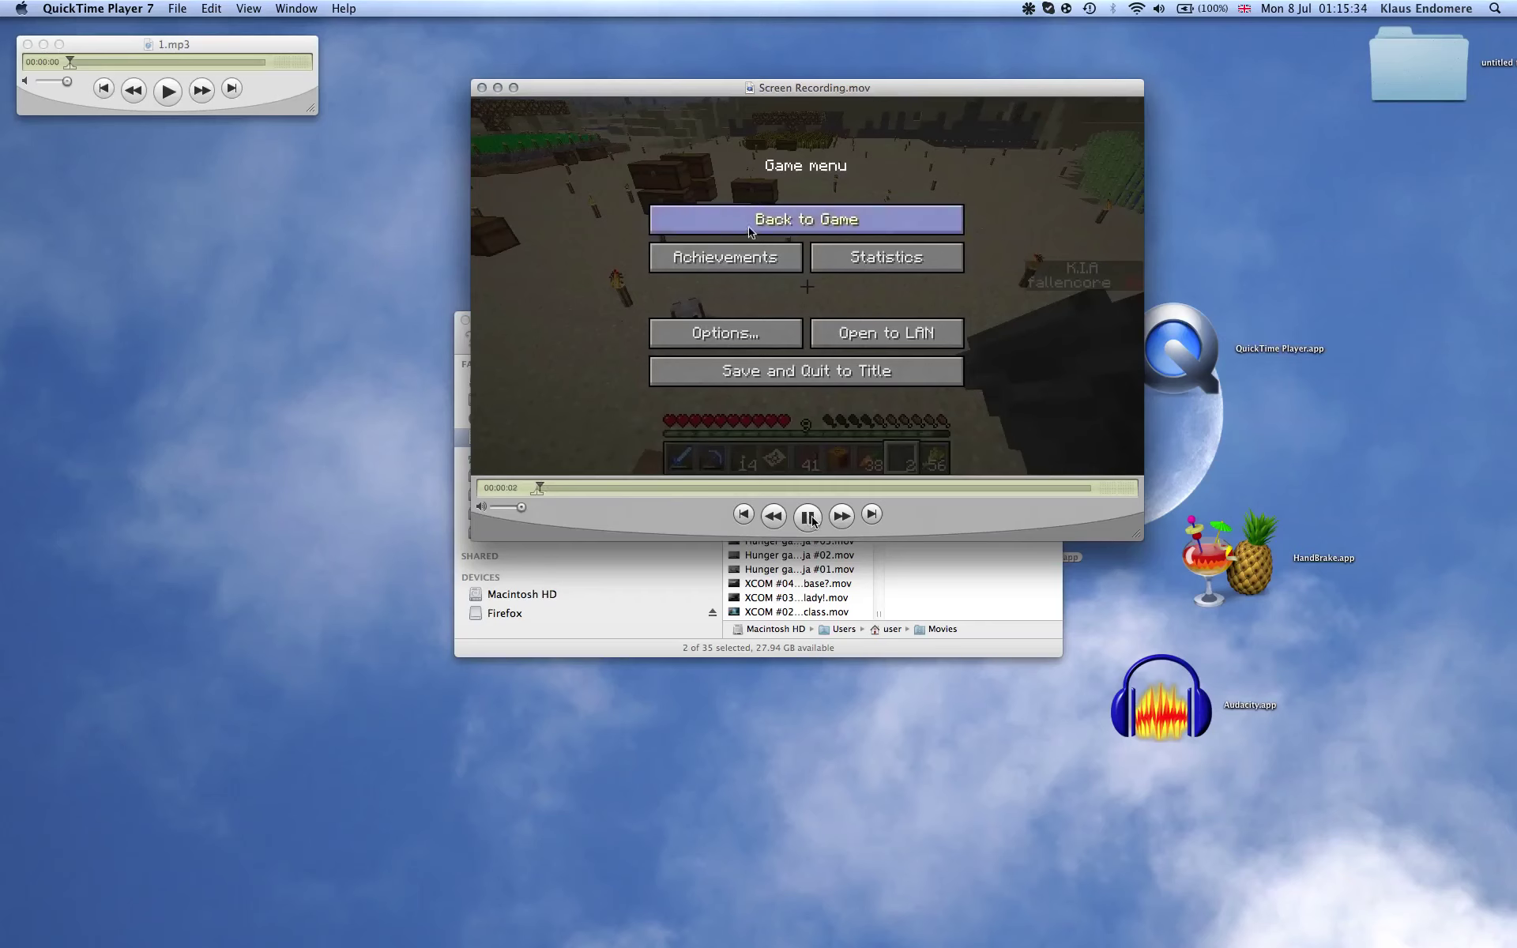
pyautogui.click(811, 520)
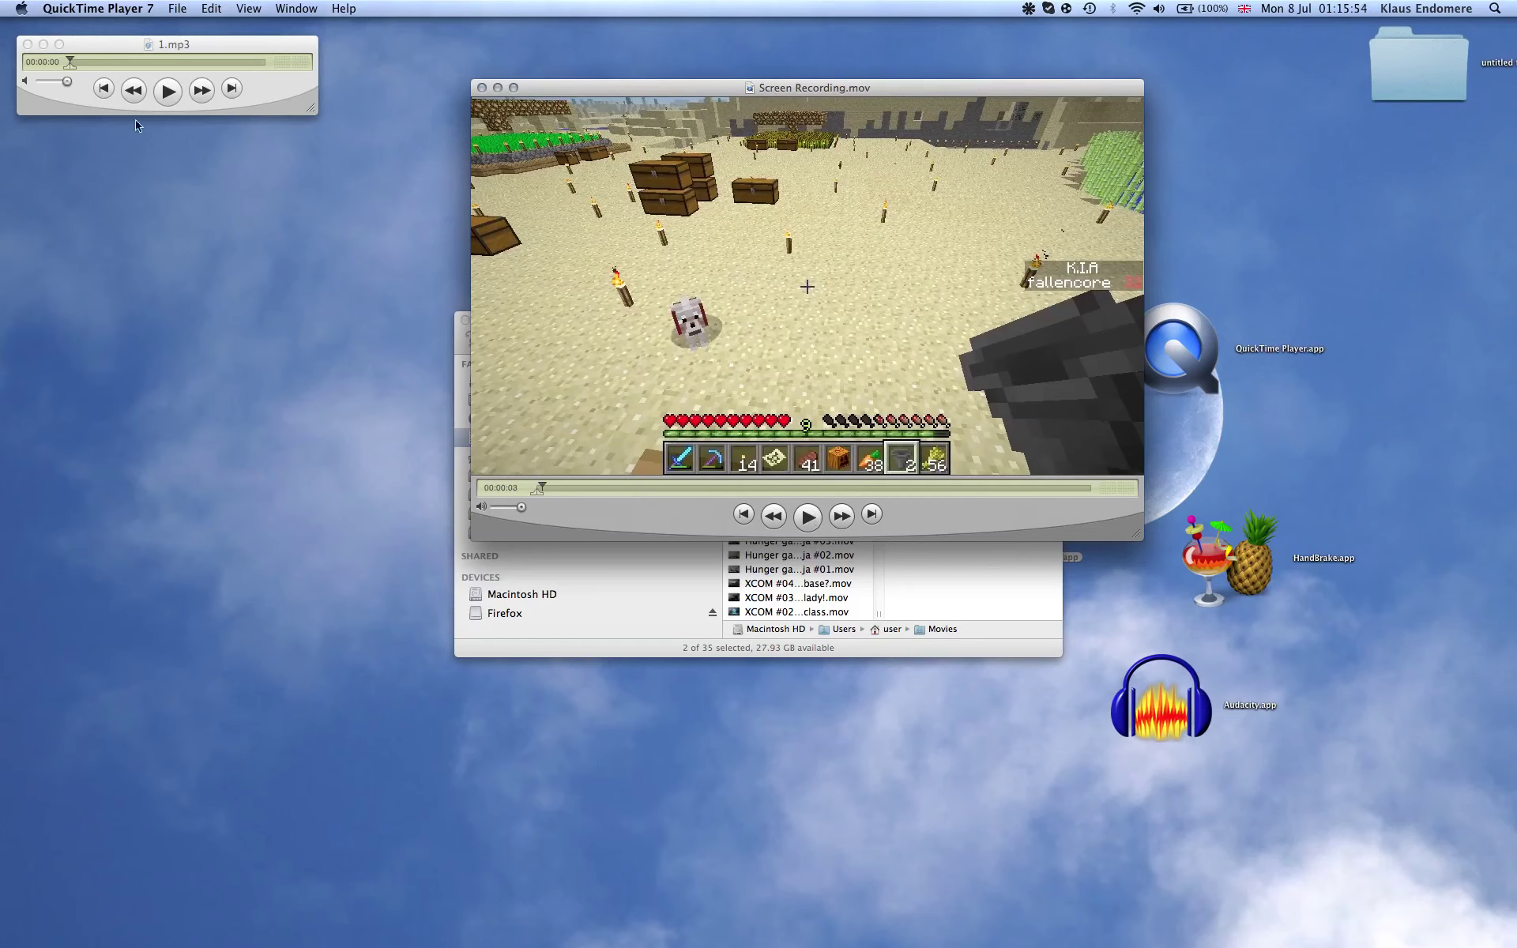
# Play the first 2 seconds of 1.mp3 and switch the Soundflower (2ch) output to Built-in Output.
pyautogui.click(162, 107)
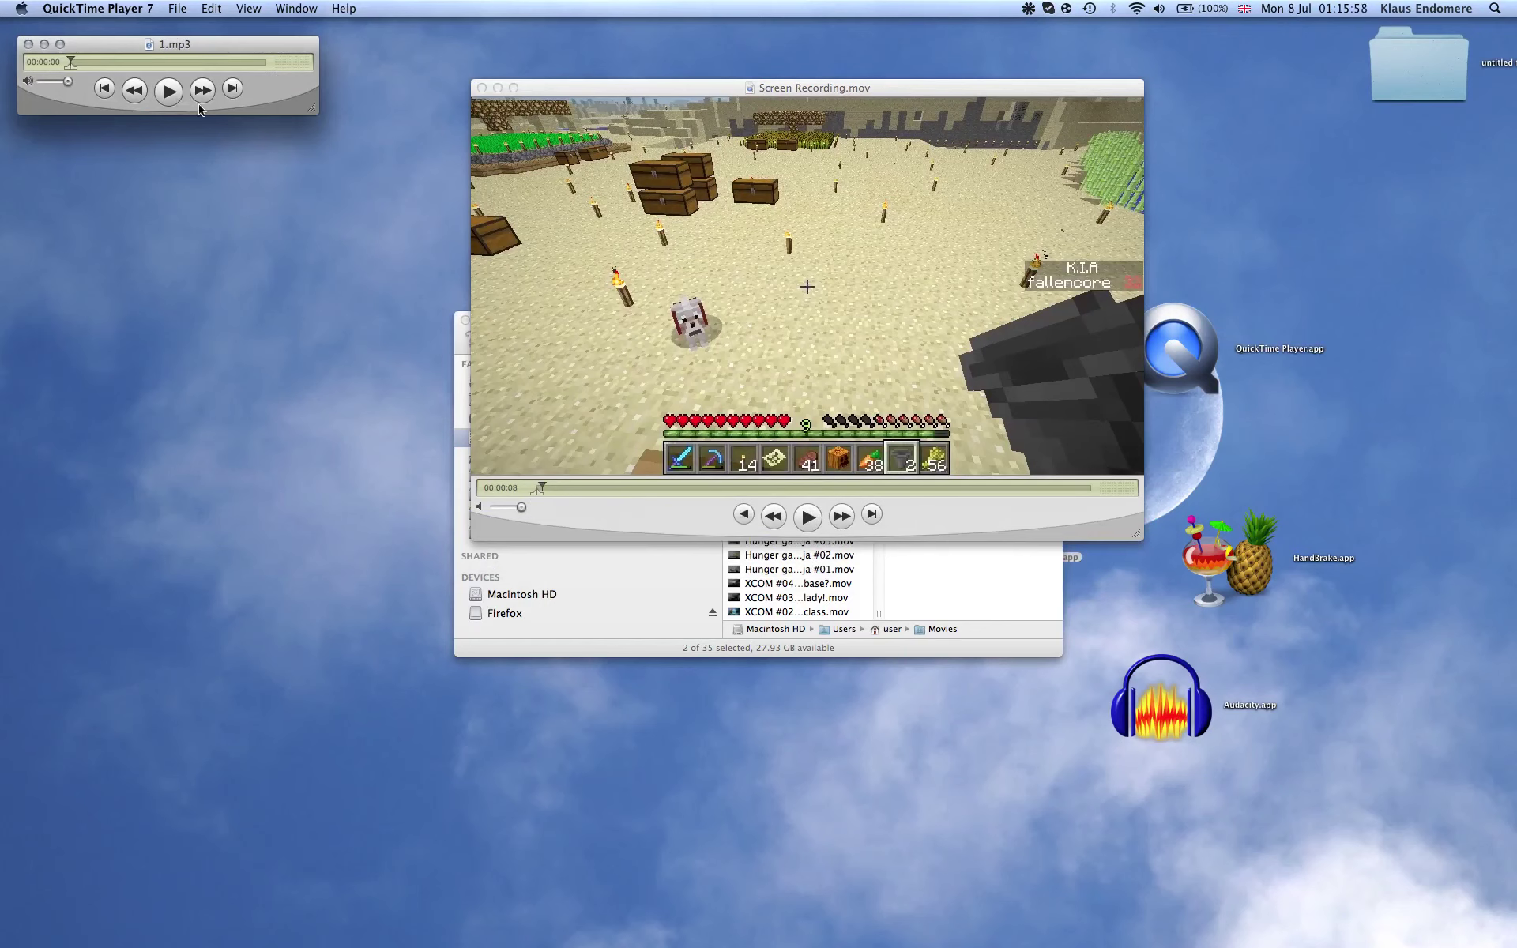
pyautogui.click(163, 98)
pyautogui.click(170, 94)
pyautogui.click(1028, 7)
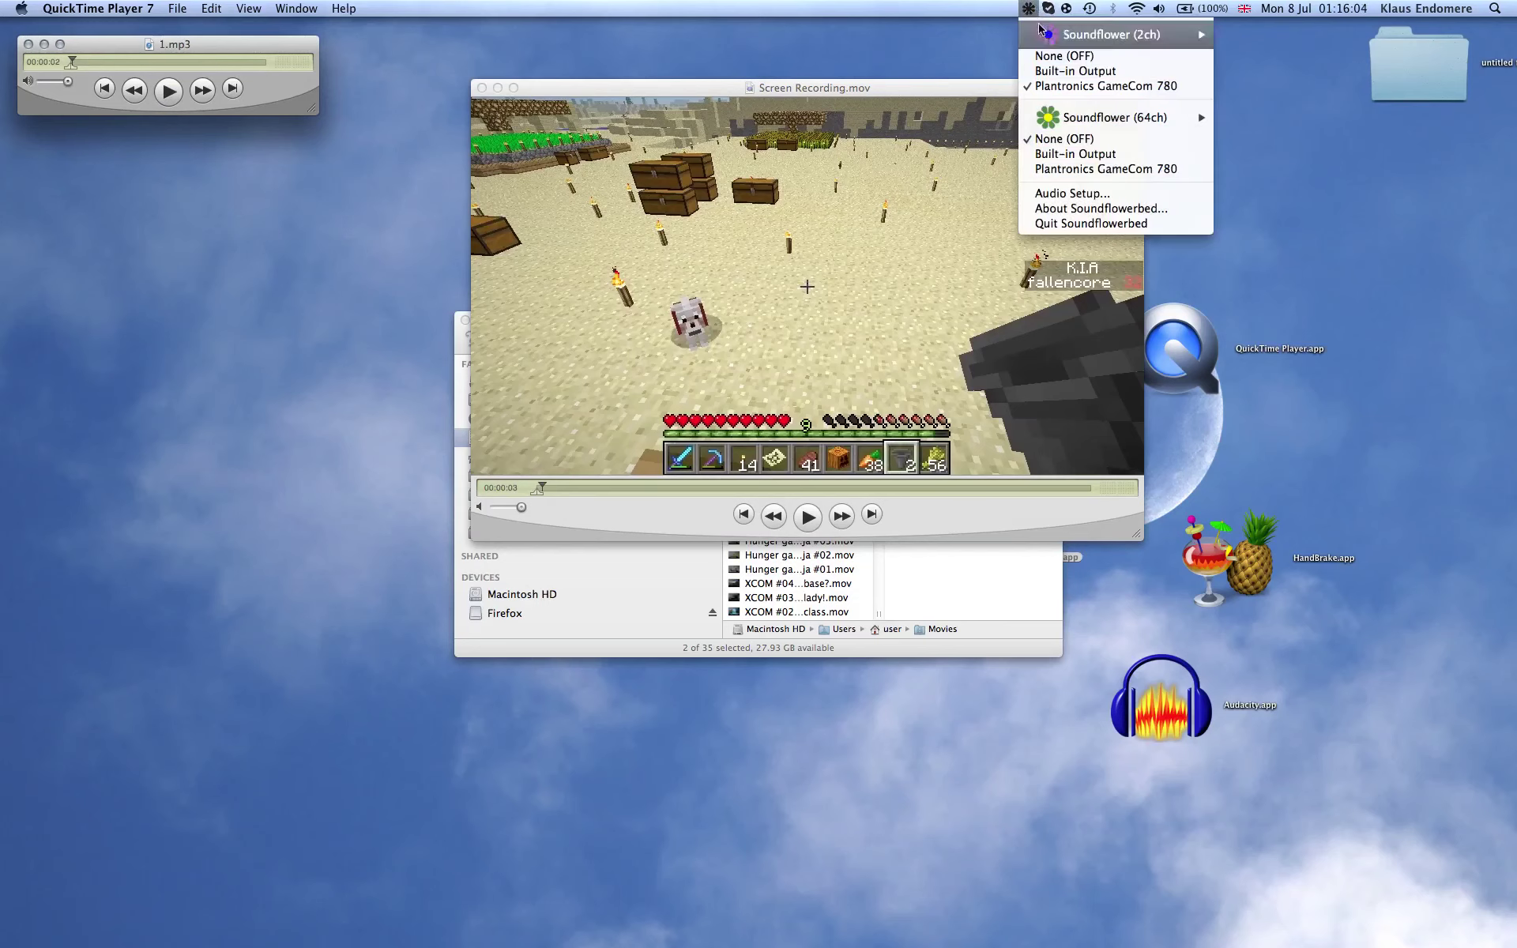
pyautogui.click(1058, 73)
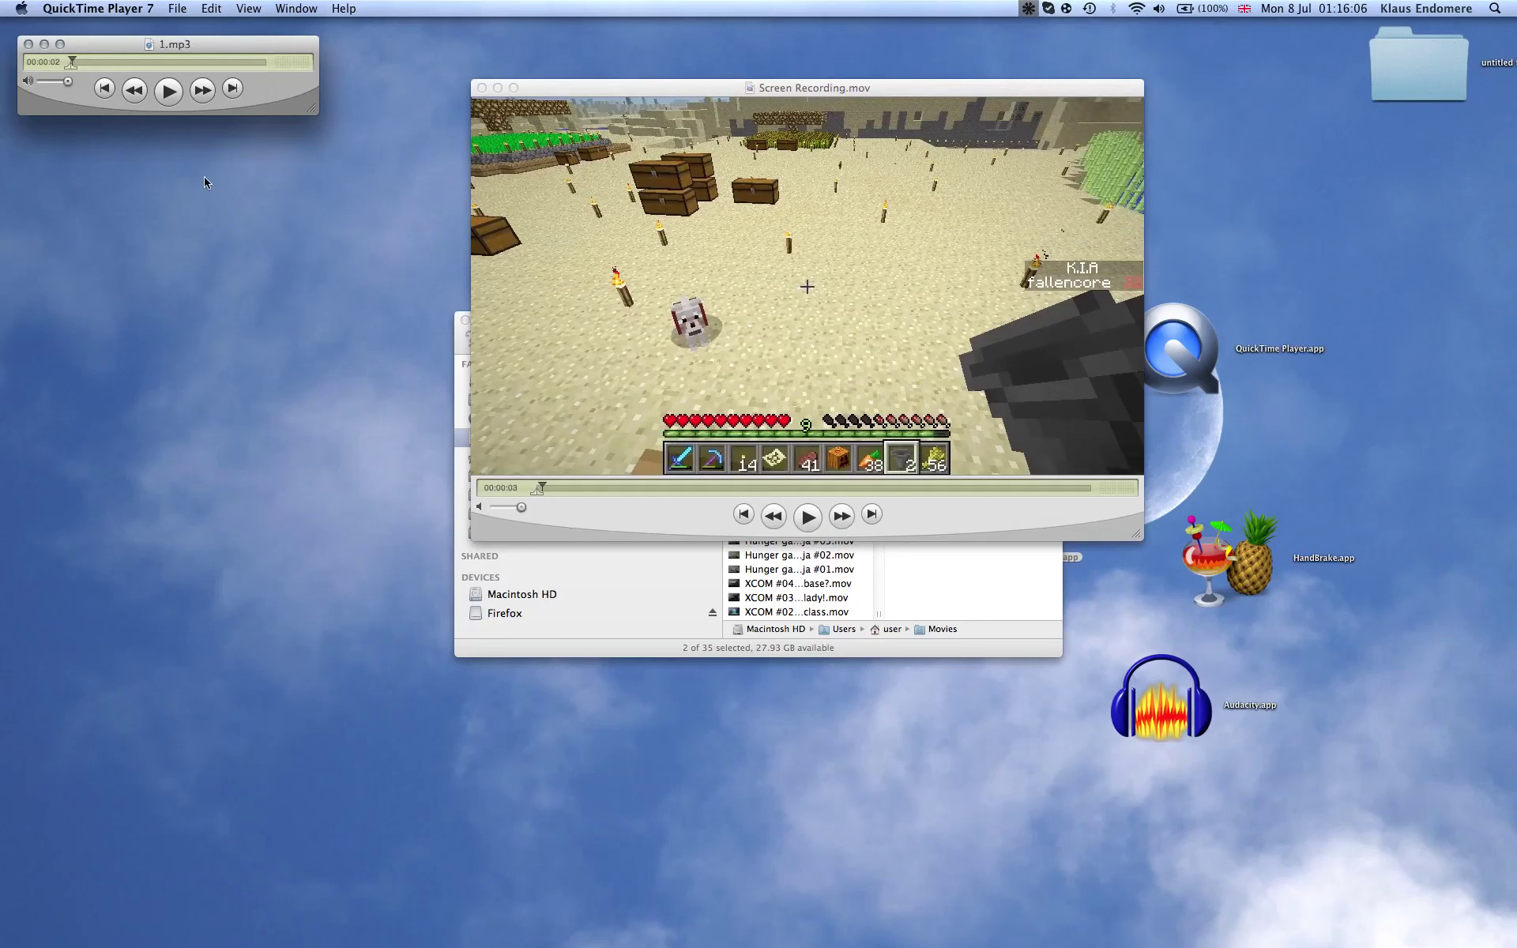
# Raise the system volume to maximum while replaying the start of 1.mp3, and pause it at about 2 seconds.
pyautogui.click(169, 91)
pyautogui.press('XF86AudioRaiseVolume')
pyautogui.press('XF86AudioRaiseVolume')
pyautogui.press('XF86AudioRaiseVolume')
pyautogui.press('XF86AudioRaiseVolume')
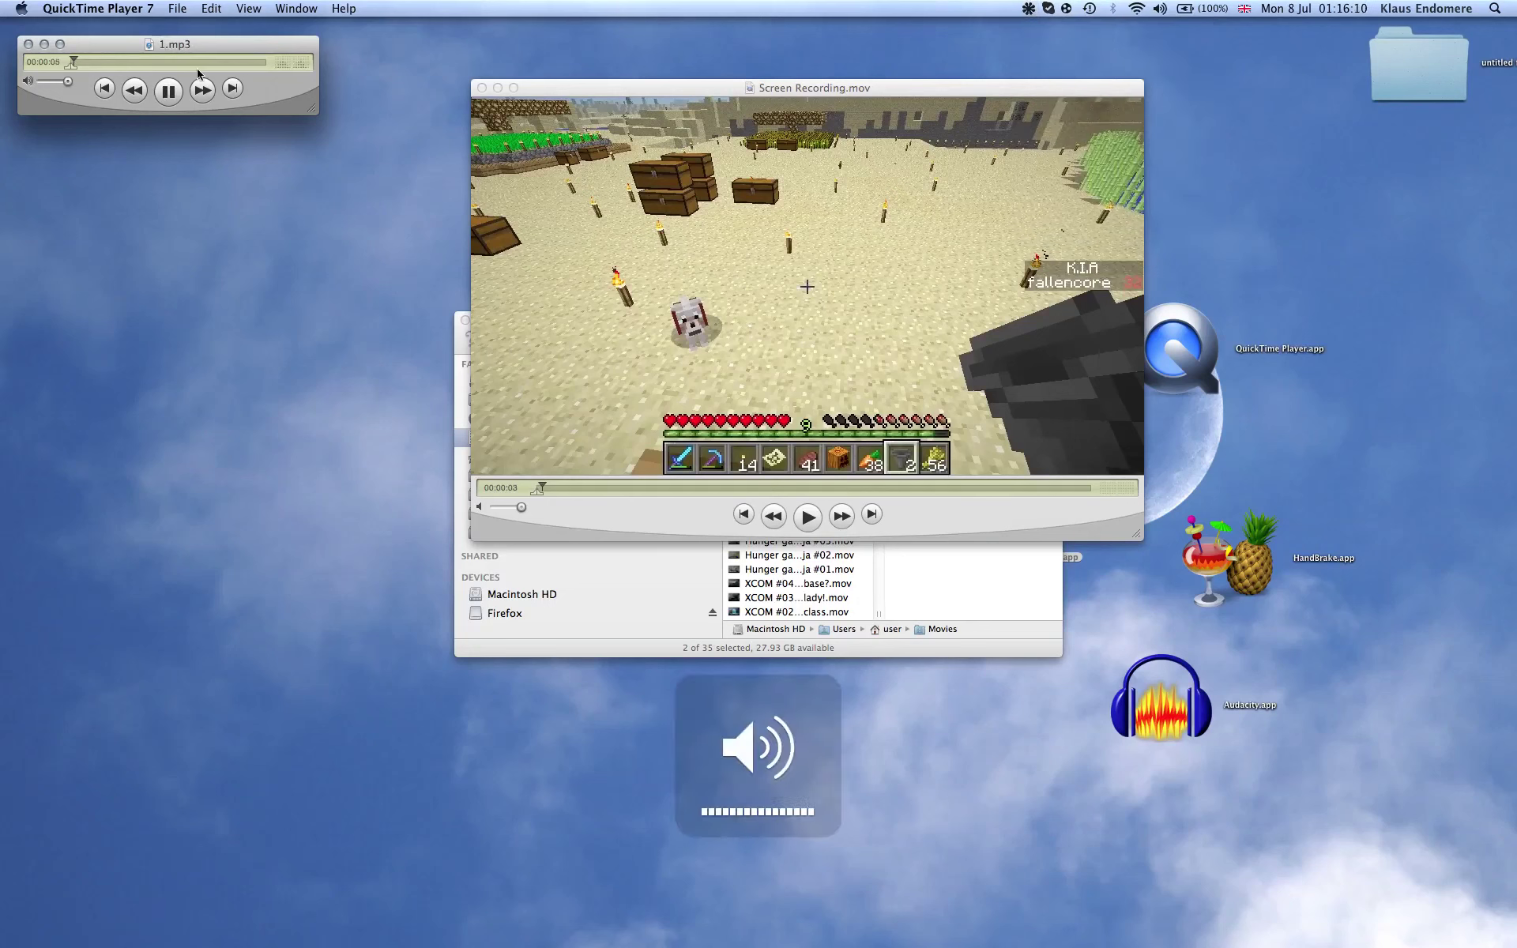
pyautogui.moveTo(85, 62); pyautogui.dragTo(36, 63)
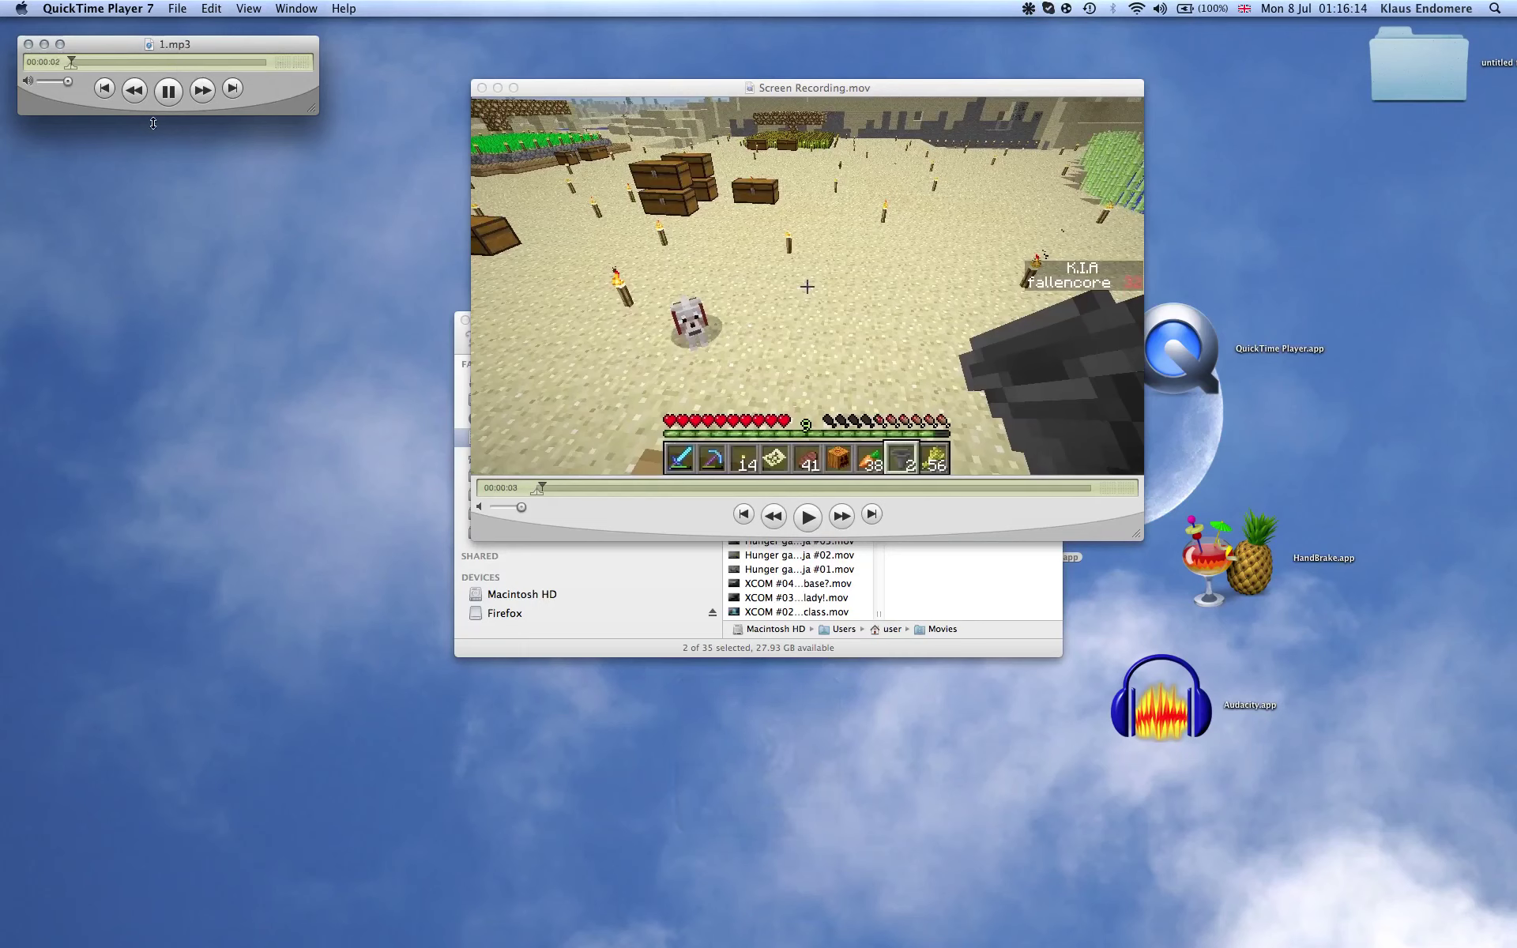
pyautogui.click(180, 87)
# Select Screen Recording.mov from about 2 seconds to its end and copy the selection.
pyautogui.click(871, 328)
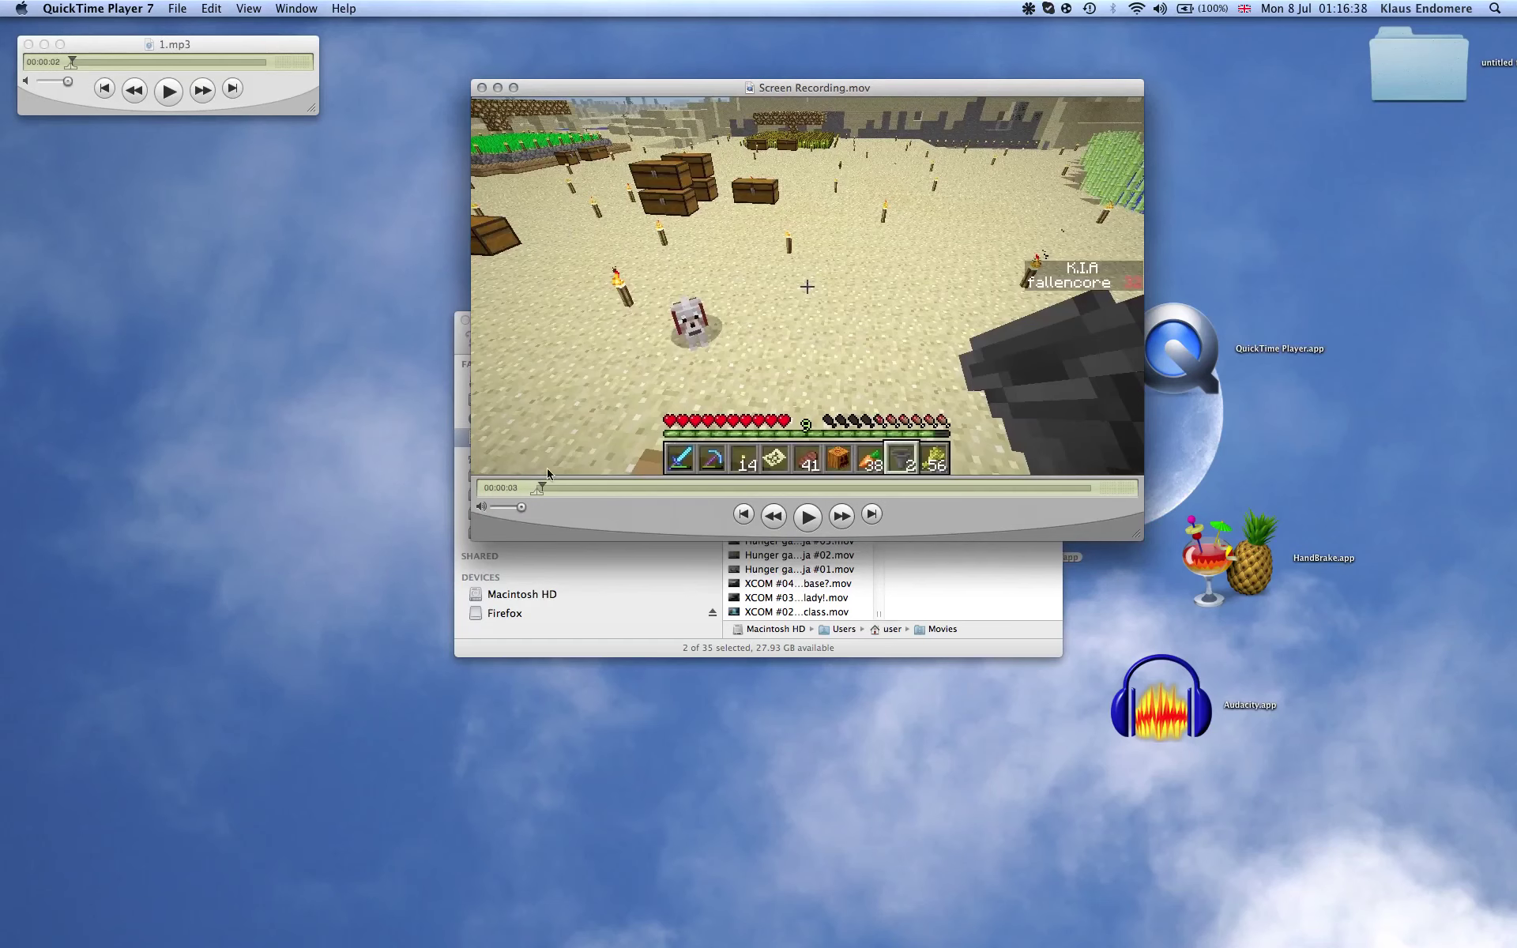
pyautogui.moveTo(539, 492); pyautogui.dragTo(1106, 496)
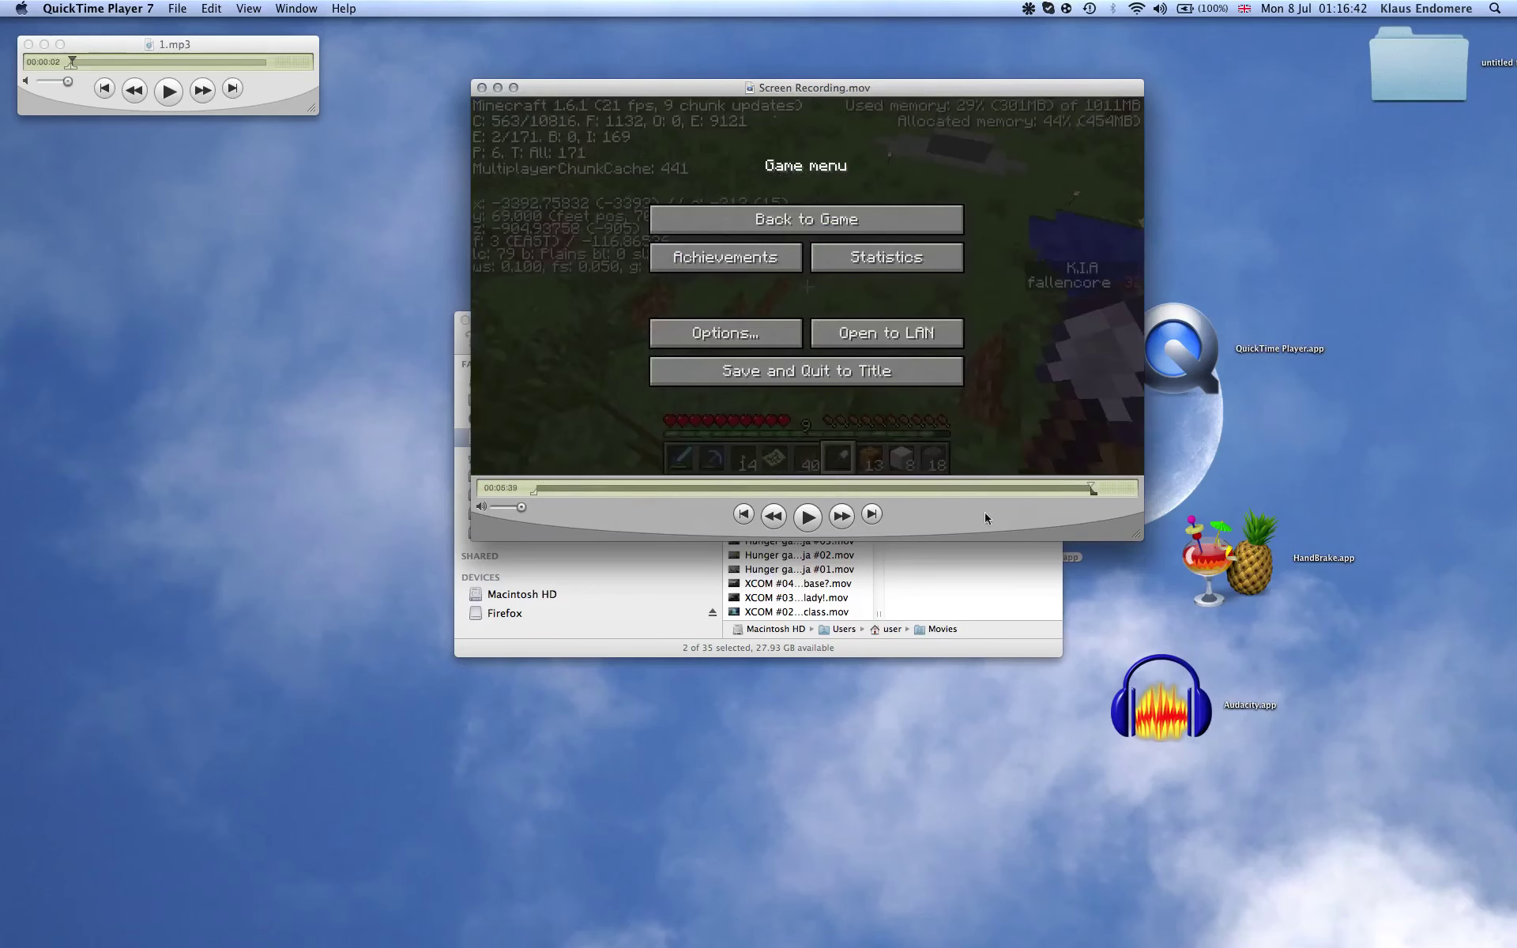
pyautogui.click(533, 488)
pyautogui.moveTo(537, 496); pyautogui.dragTo(544, 497)
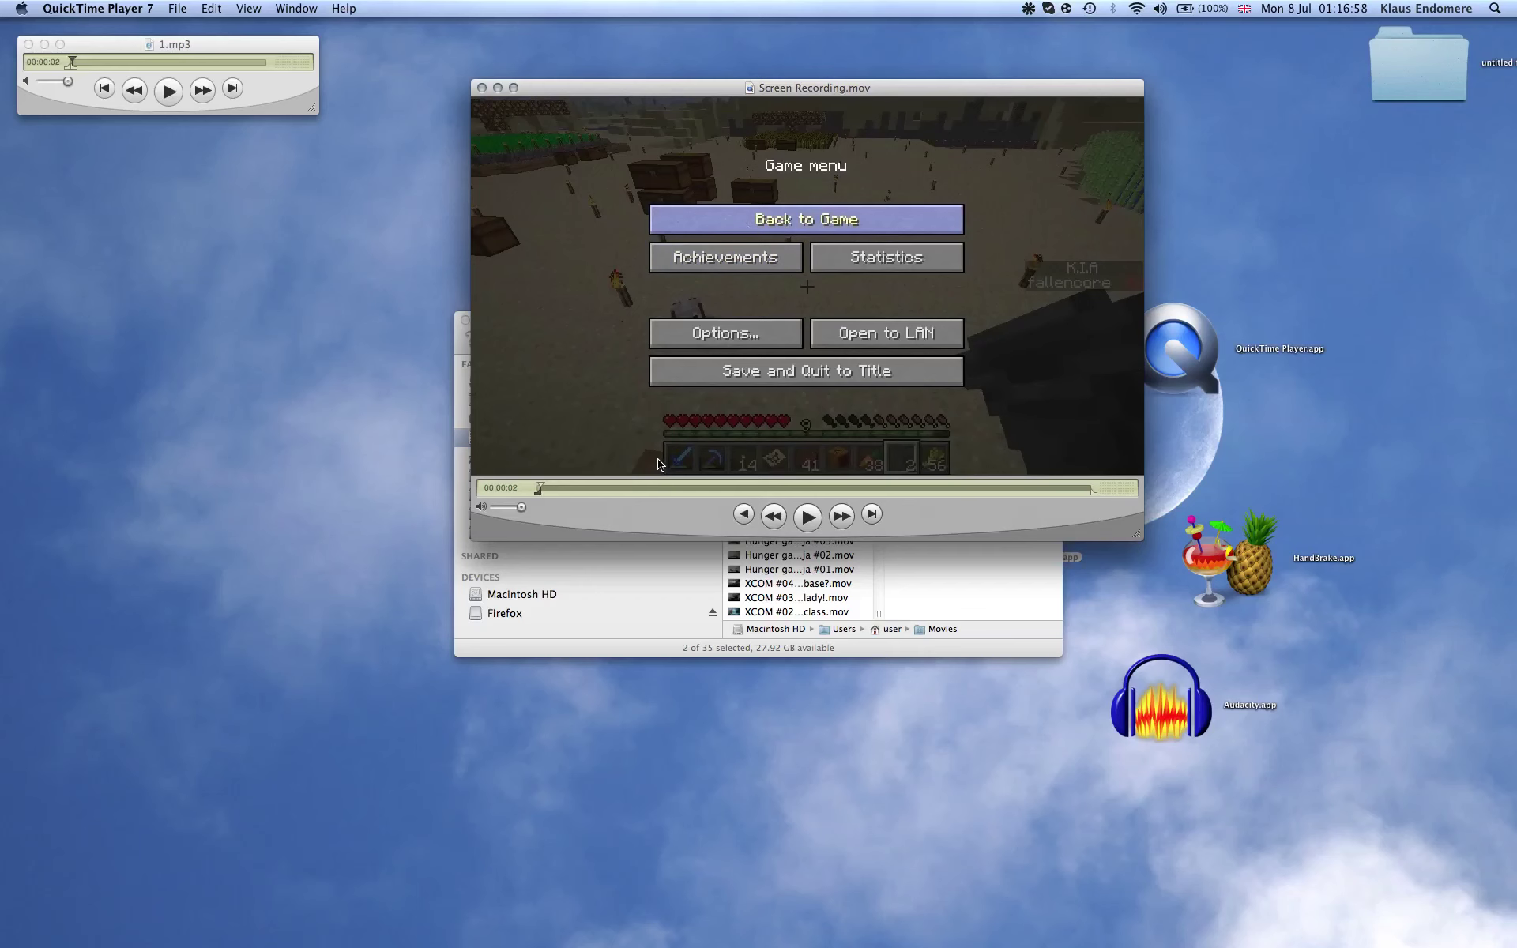
pyautogui.click(747, 226)
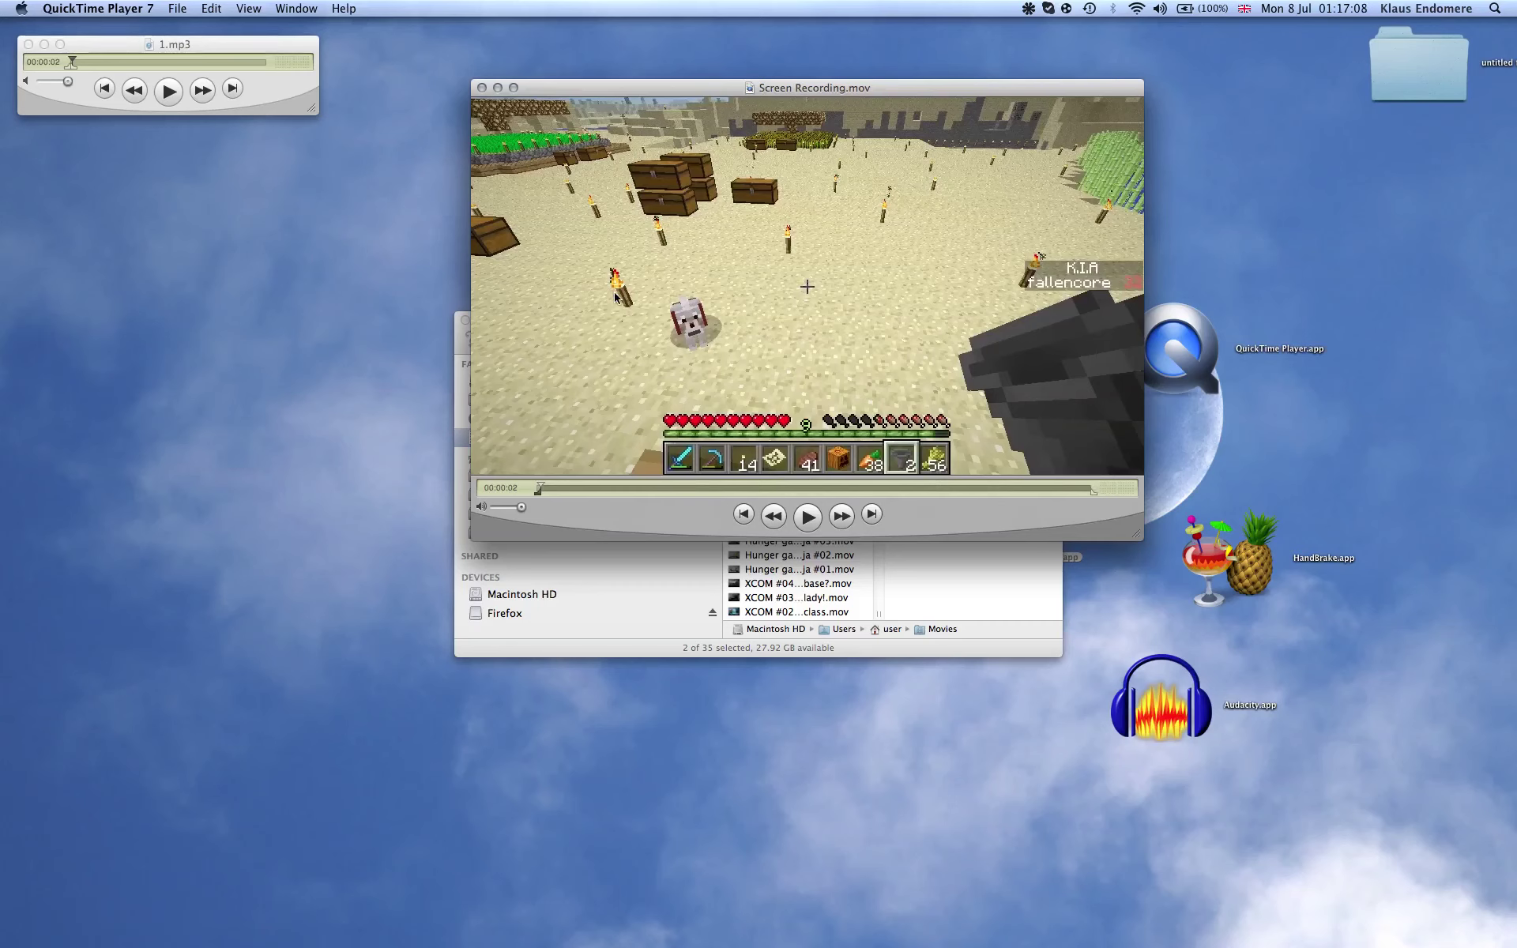
pyautogui.click(211, 7)
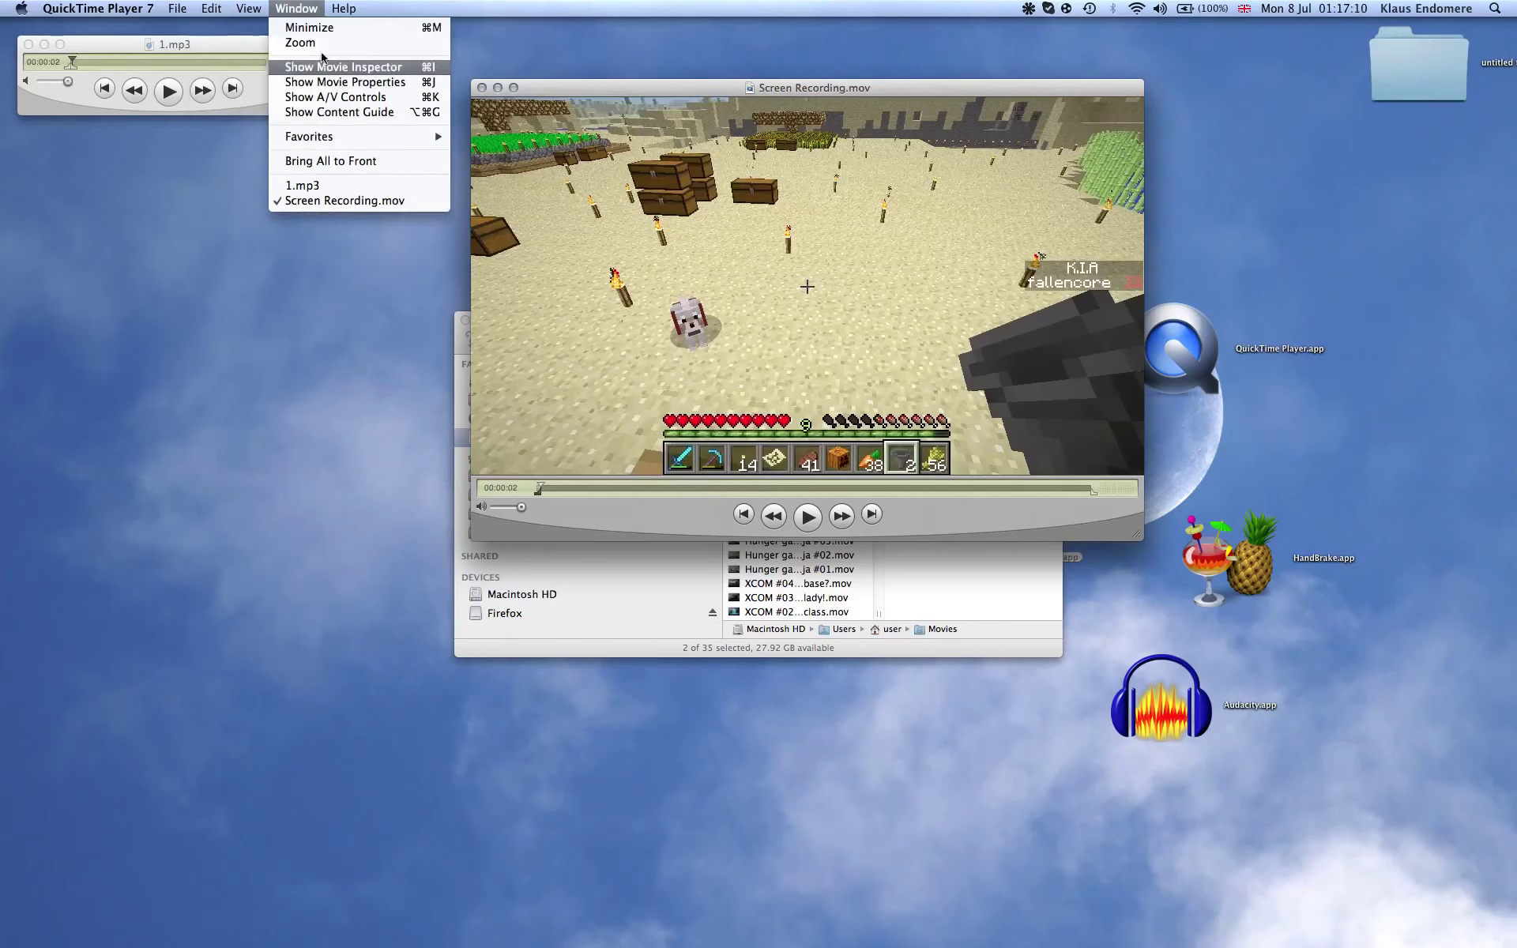
pyautogui.moveTo(211, 8)
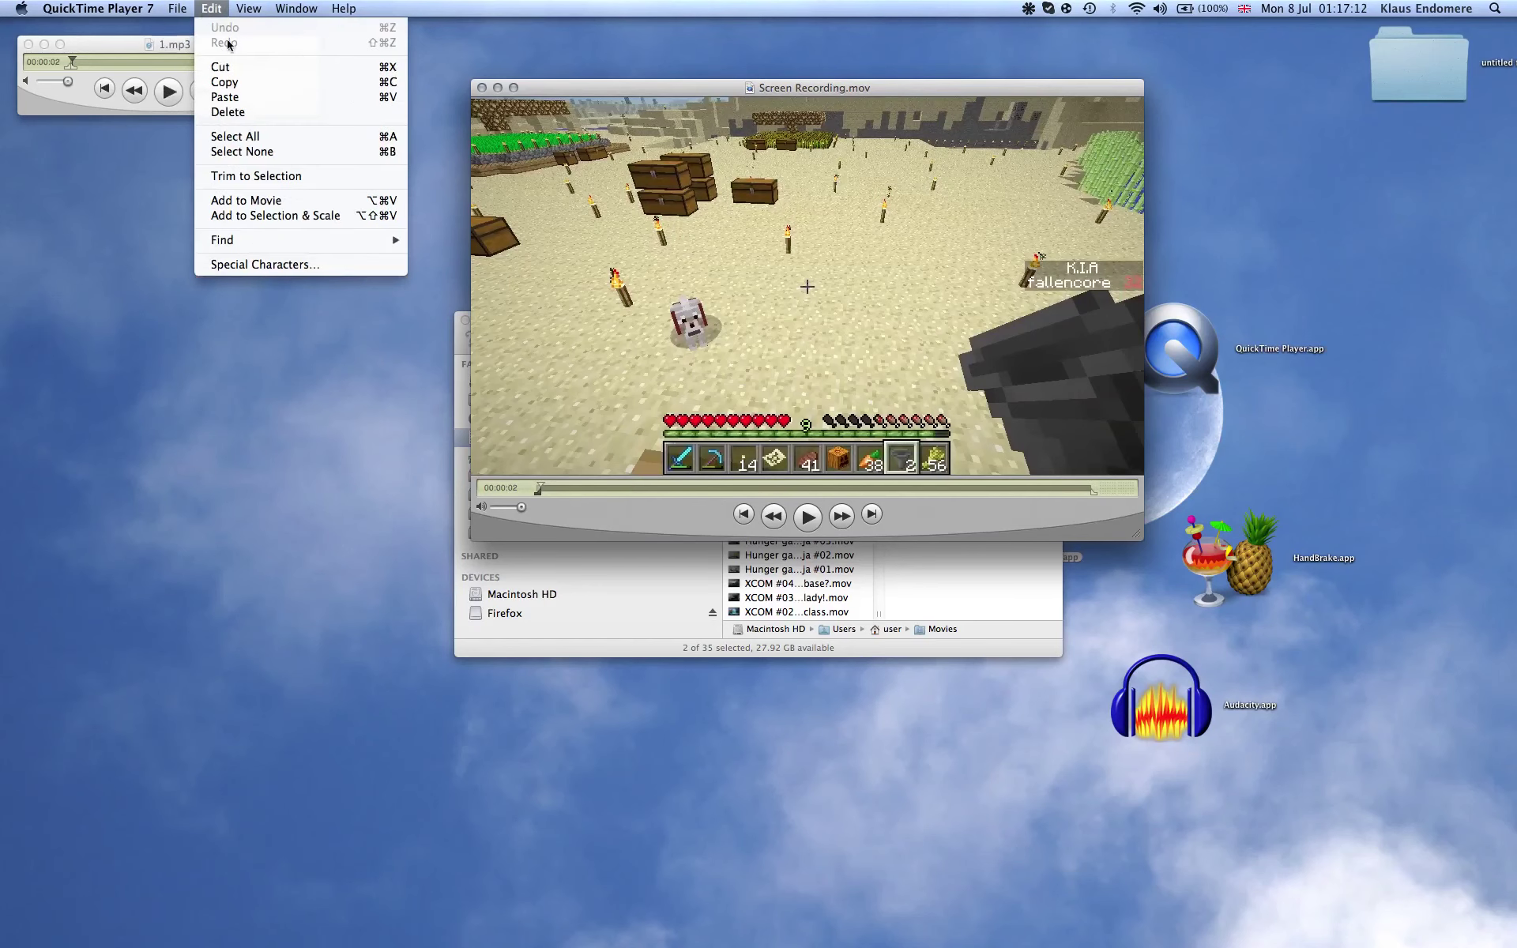
# Place the playhead of 1.mp3 at about 1 second and add the copied video there with Add to Movie.
pyautogui.click(130, 51)
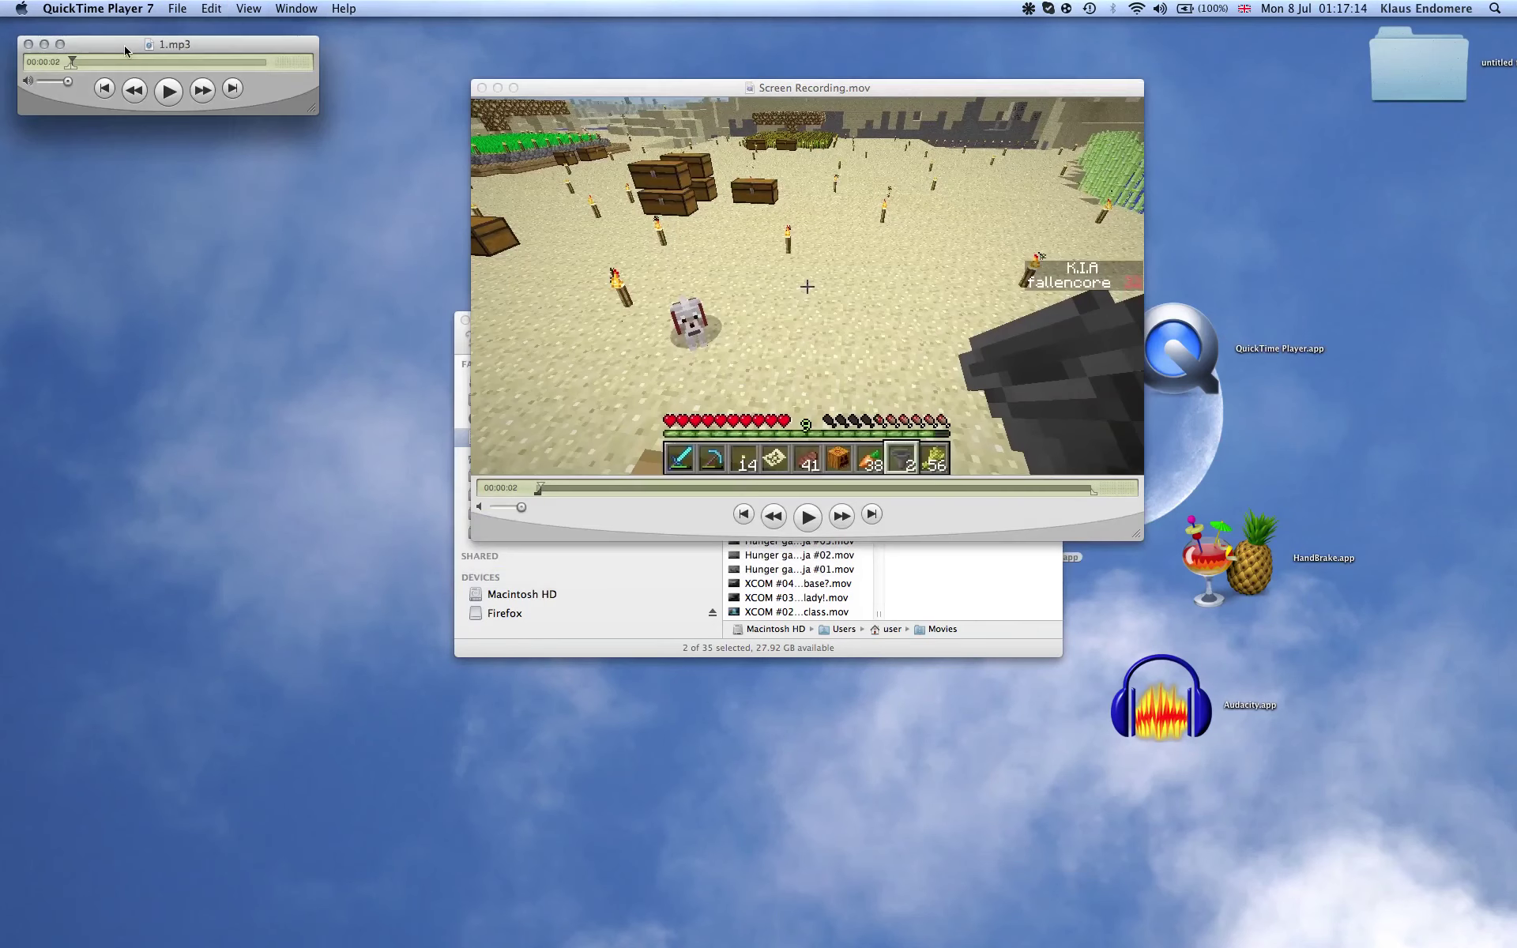
pyautogui.moveTo(73, 58); pyautogui.dragTo(68, 60)
pyautogui.press('space')
pyautogui.press('space')
pyautogui.press('space')
pyautogui.press('space')
pyautogui.click(210, 9)
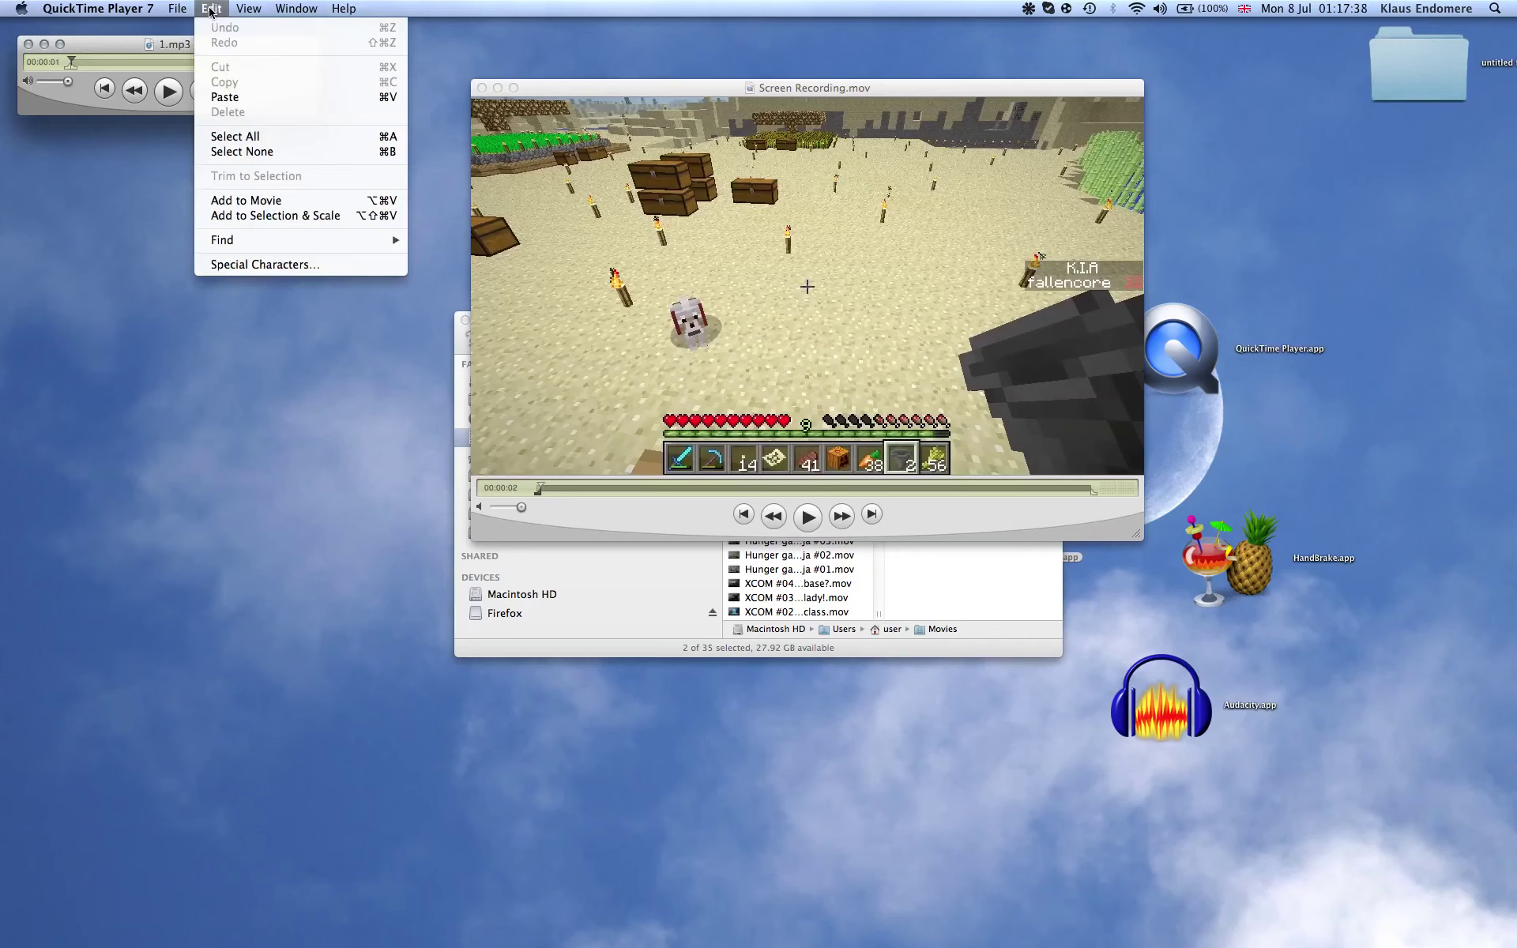
pyautogui.click(241, 203)
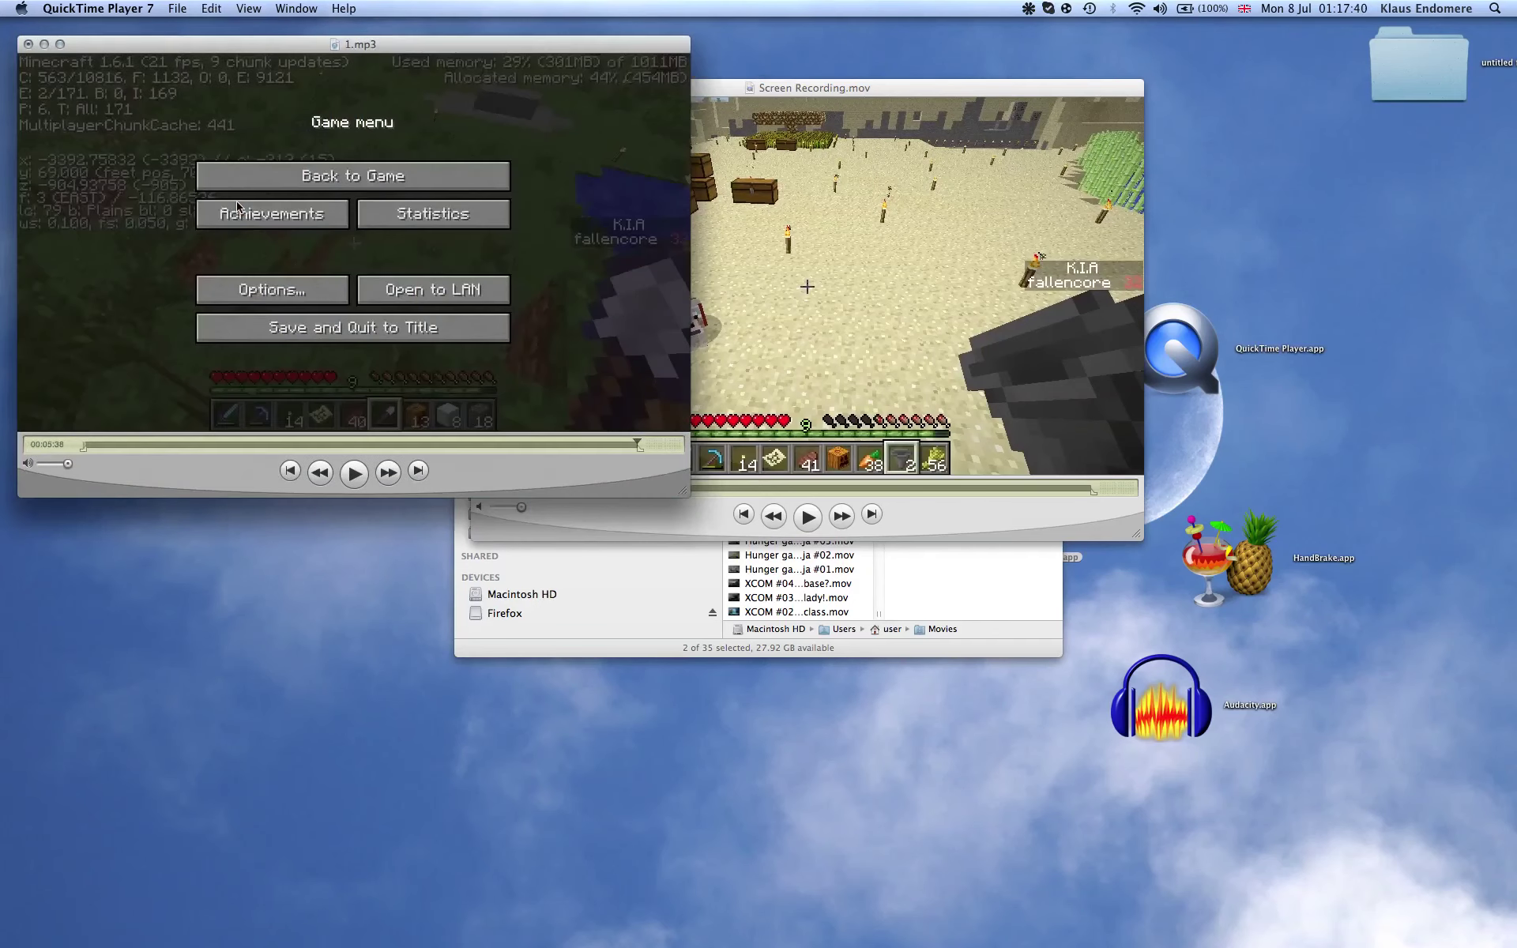
# Play and scrub through several points of the combined movie to check how the voice track matches the video.
pyautogui.click(159, 444)
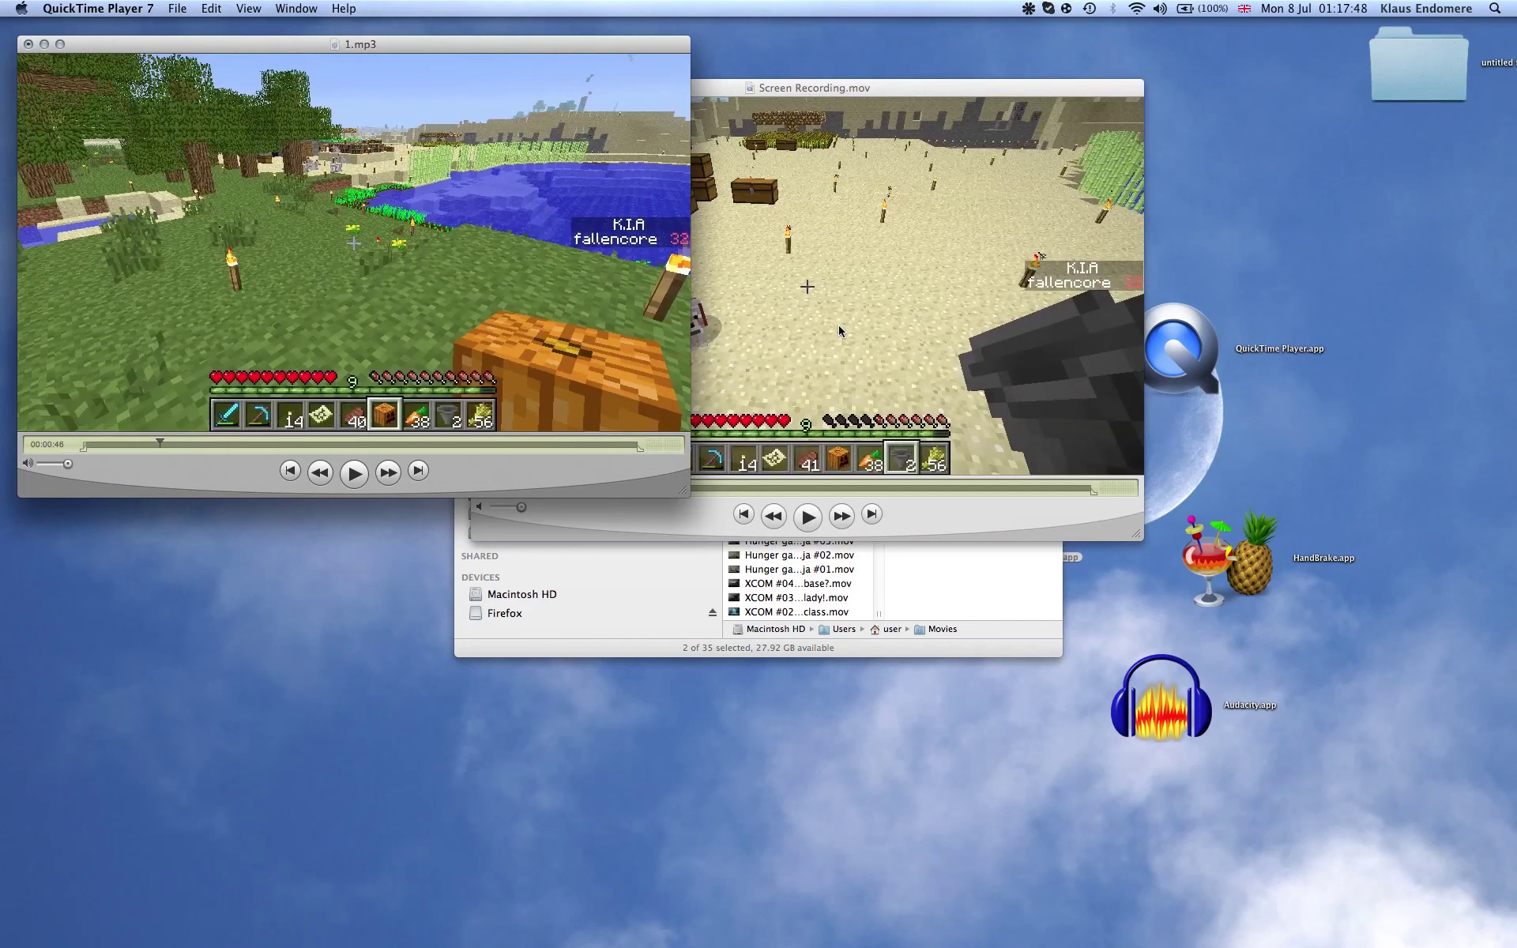
pyautogui.click(145, 443)
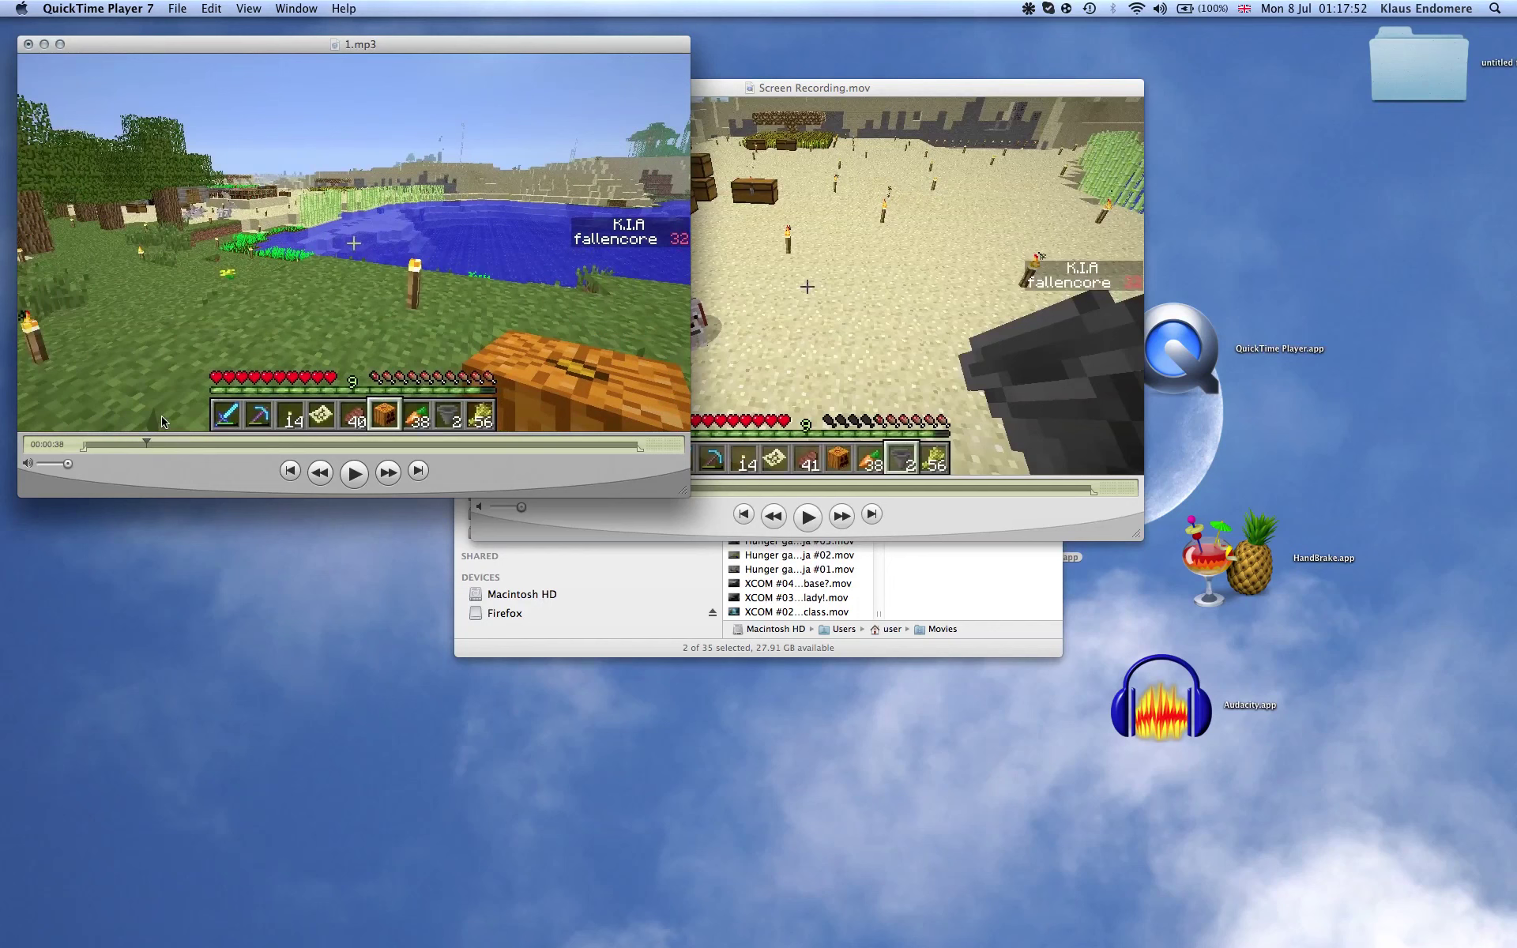
pyautogui.press('space')
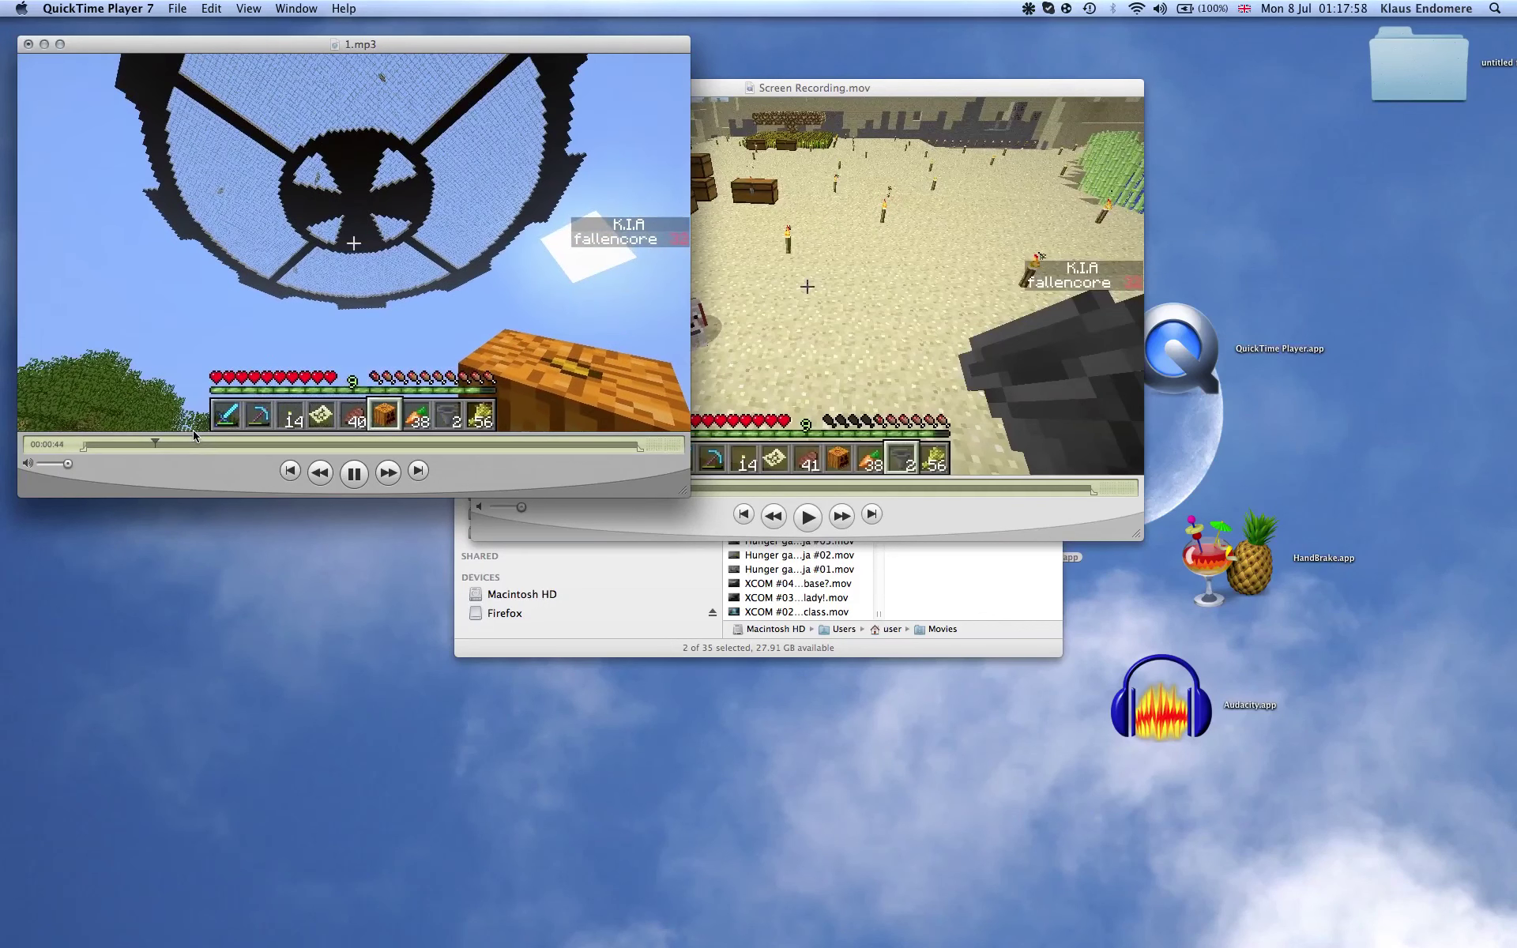
pyautogui.press('space')
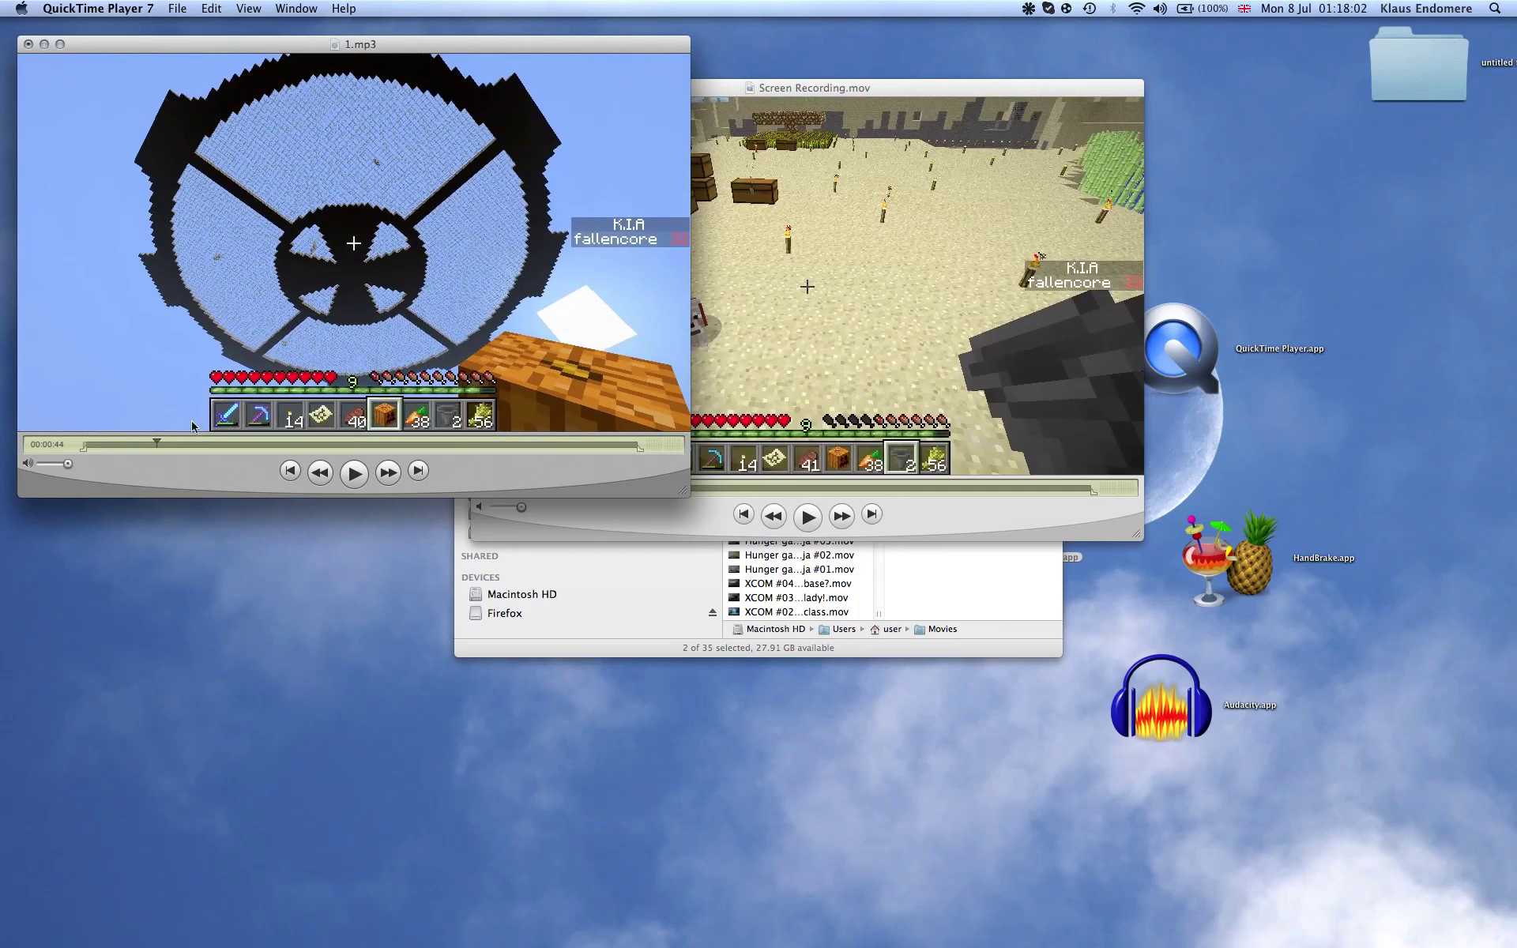
pyautogui.click(203, 445)
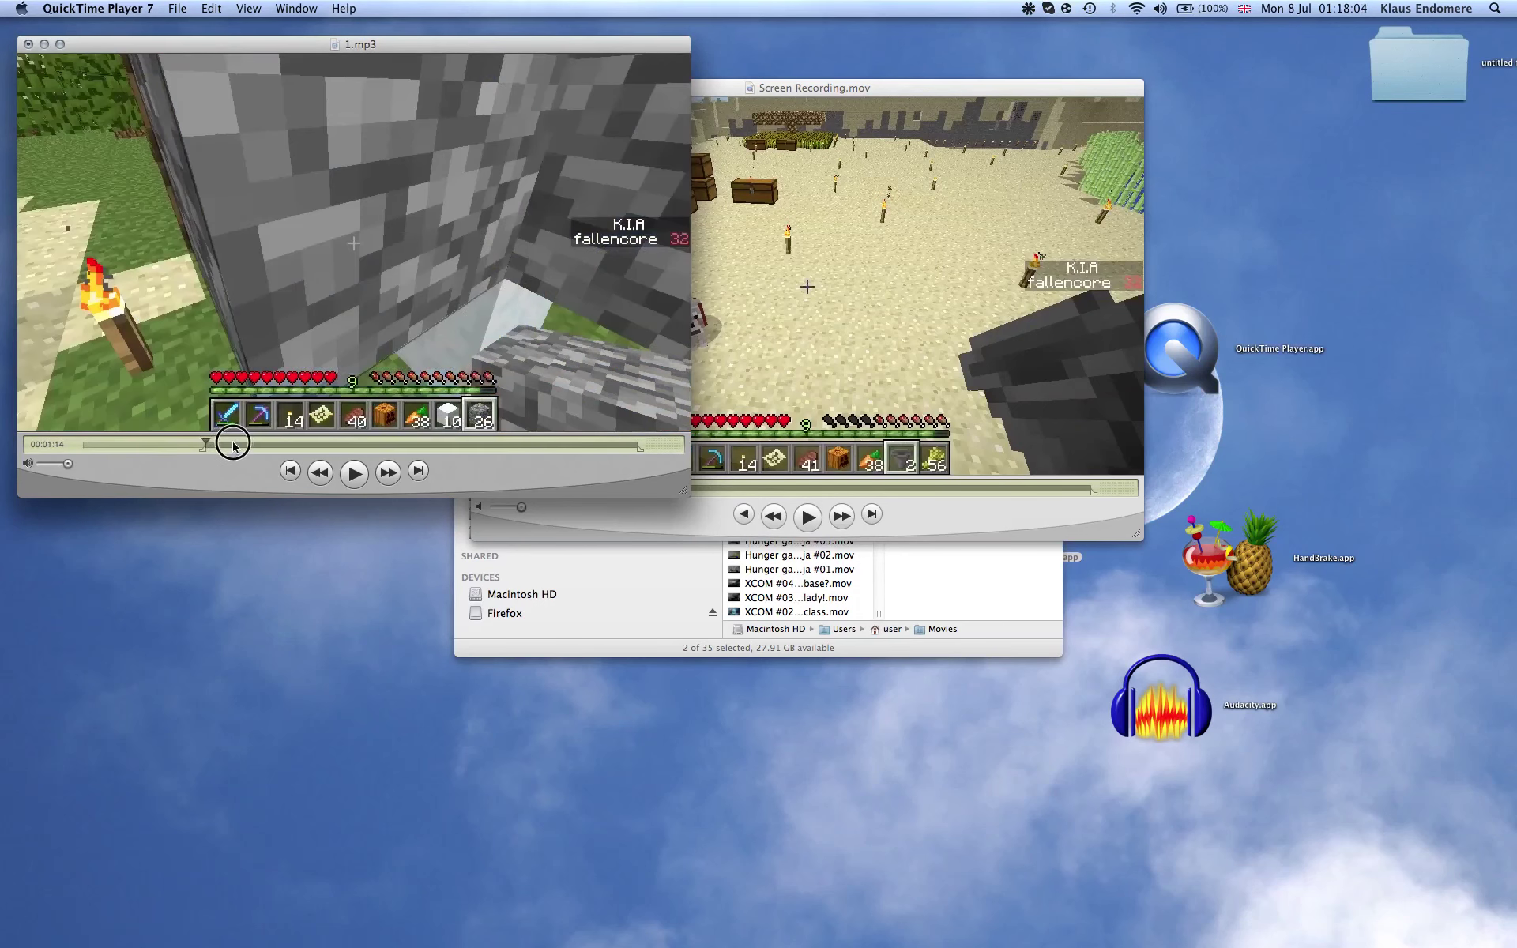
pyautogui.moveTo(235, 447); pyautogui.dragTo(253, 447)
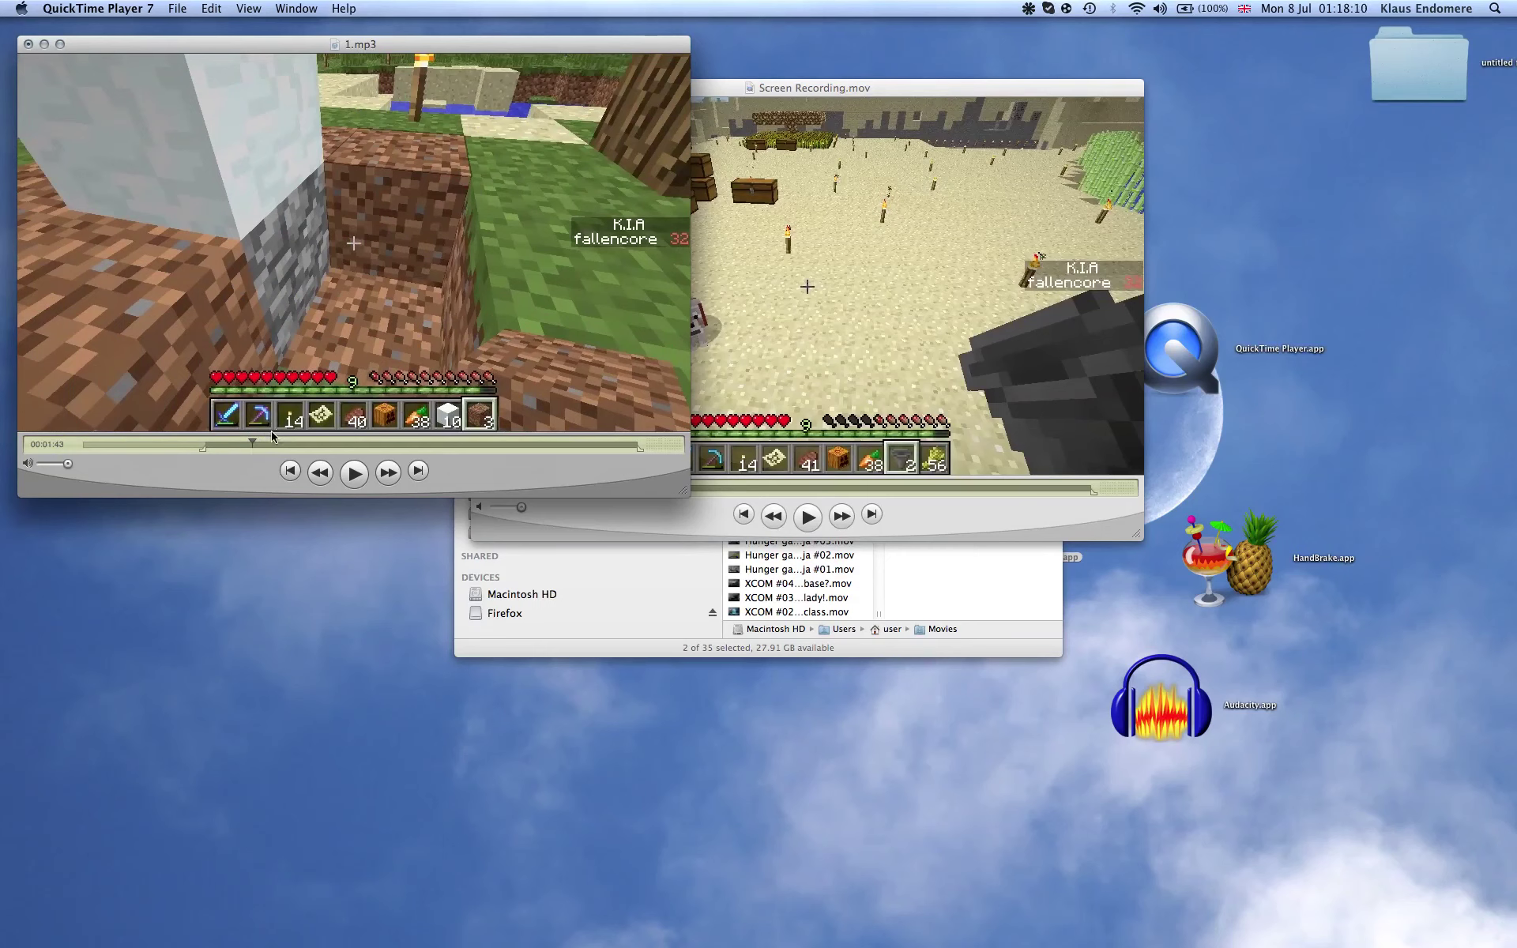
pyautogui.click(355, 447)
pyautogui.moveTo(357, 448); pyautogui.dragTo(499, 446)
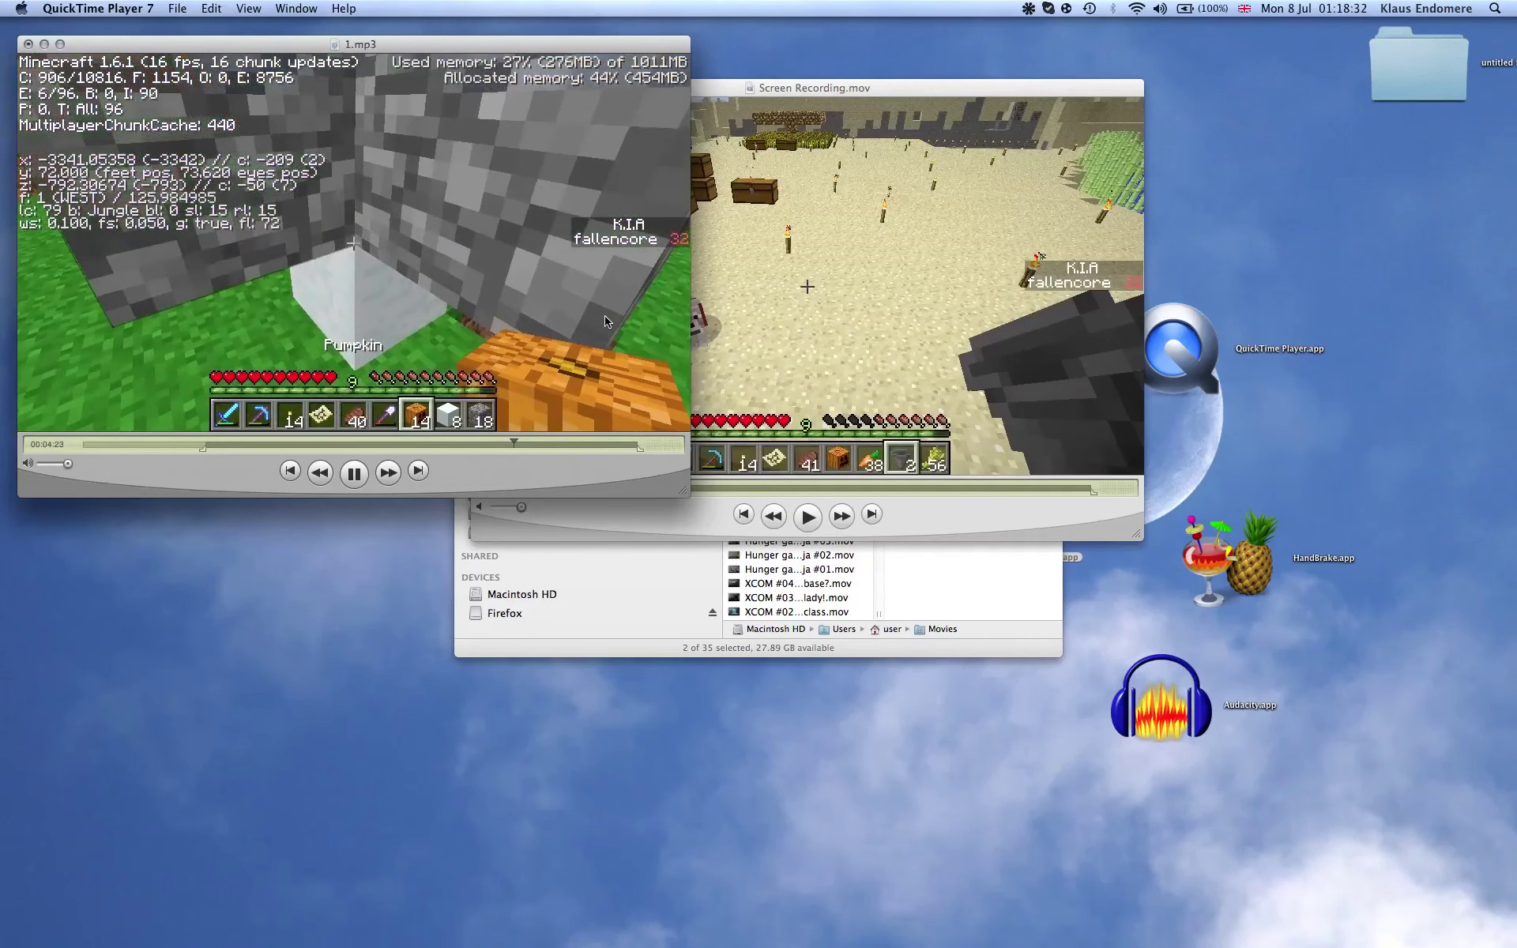
pyautogui.press('space')
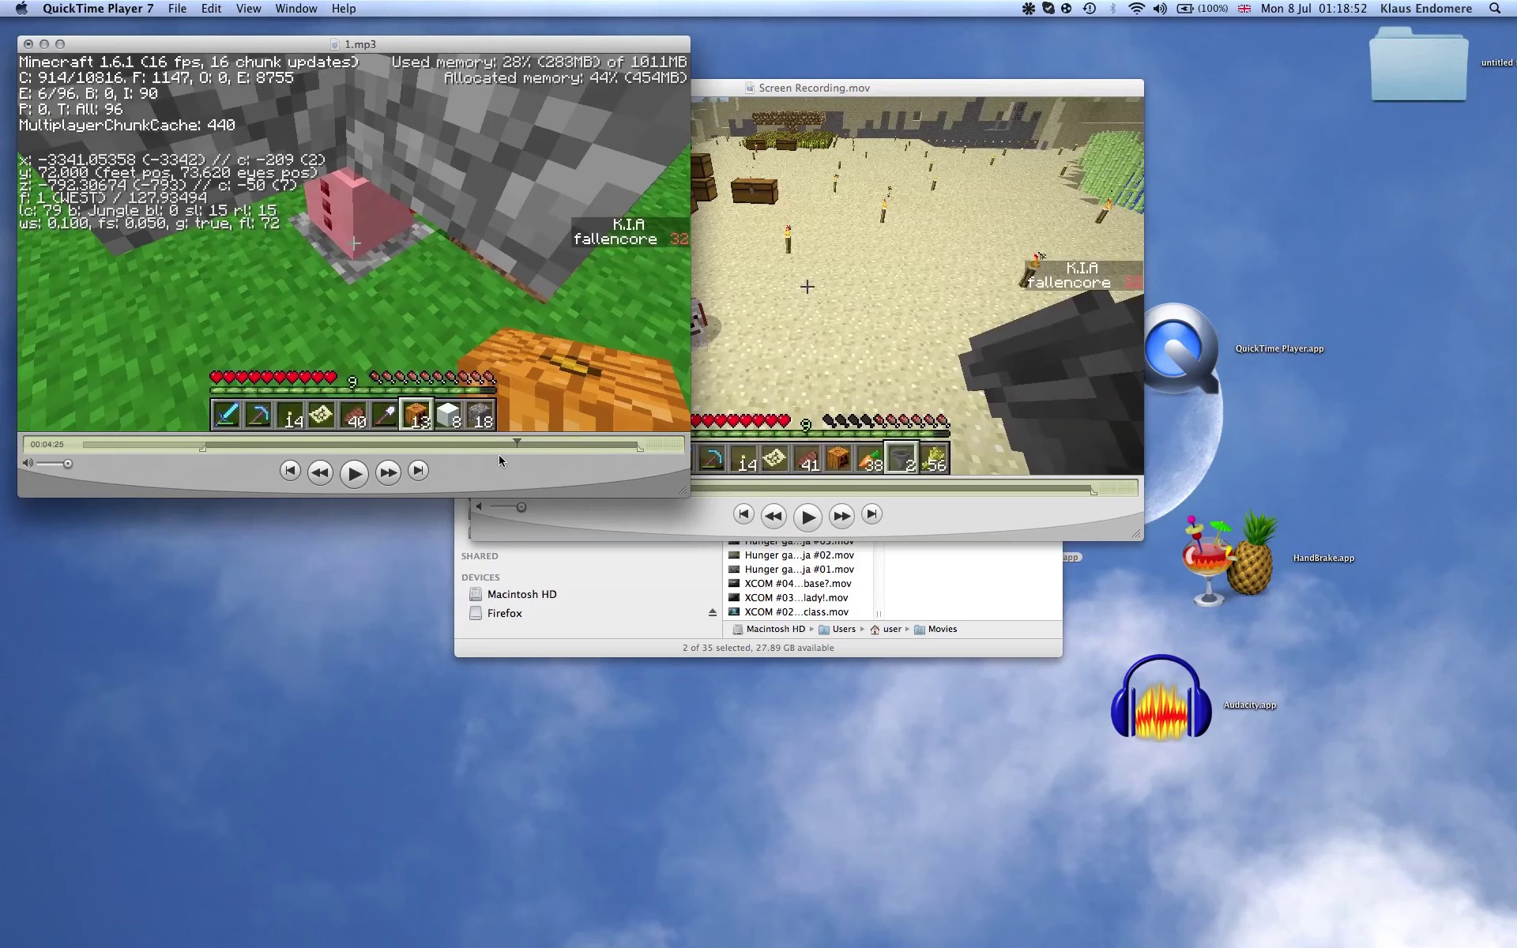
pyautogui.click(277, 446)
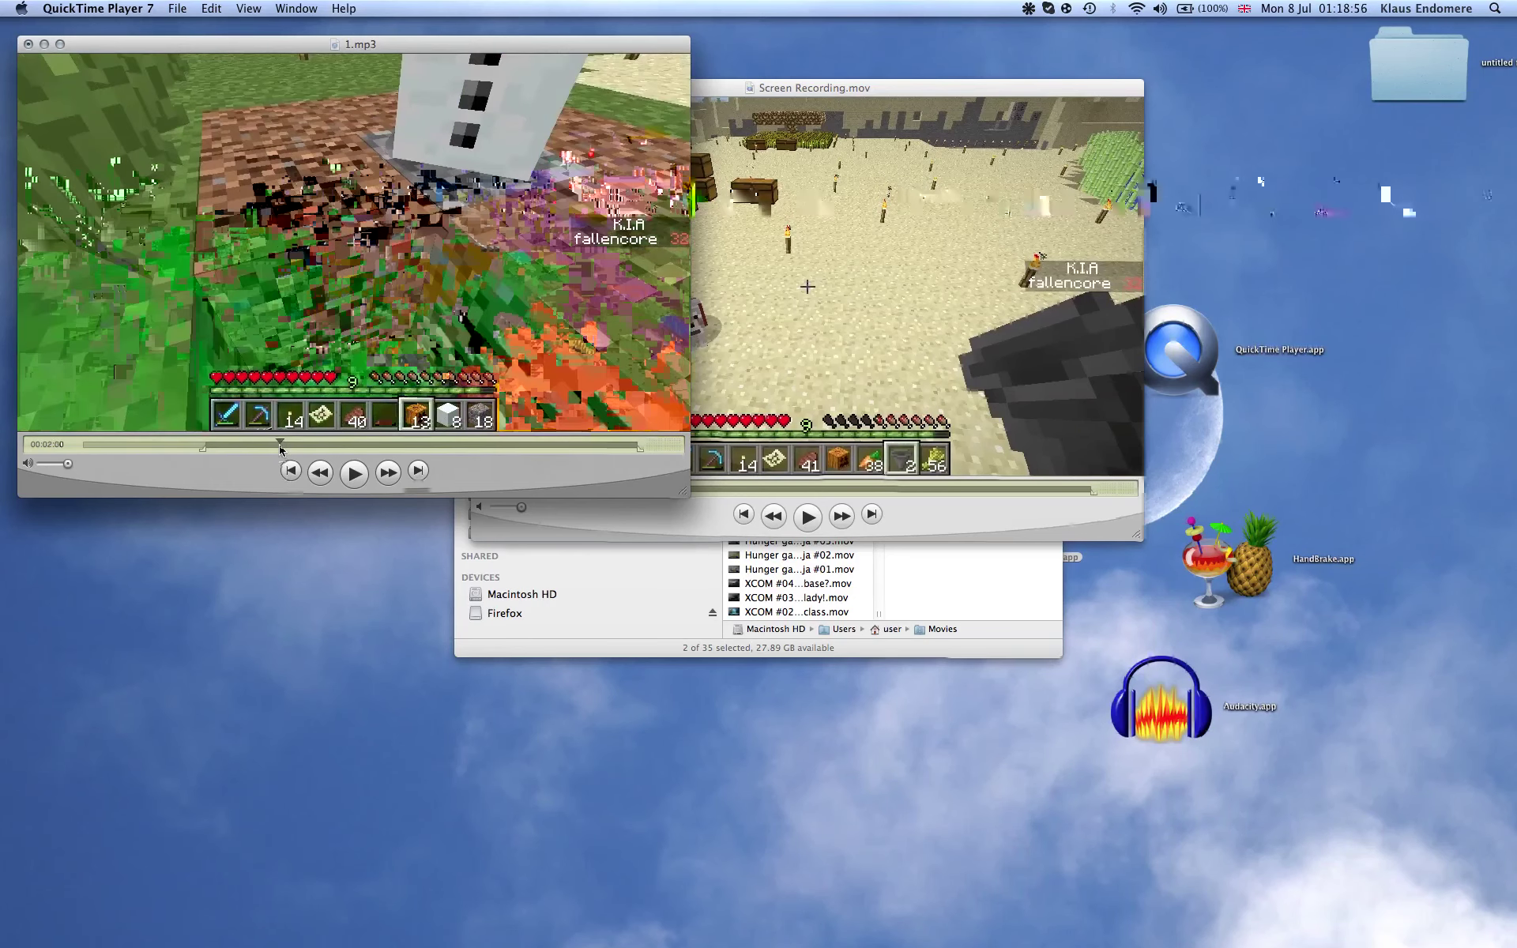
# Select the section from about 2:00 to 2:03 of the combined 1.mp3 movie, cut it, and scrub to the movie's start and end.
pyautogui.moveTo(237, 445); pyautogui.dragTo(277, 443)
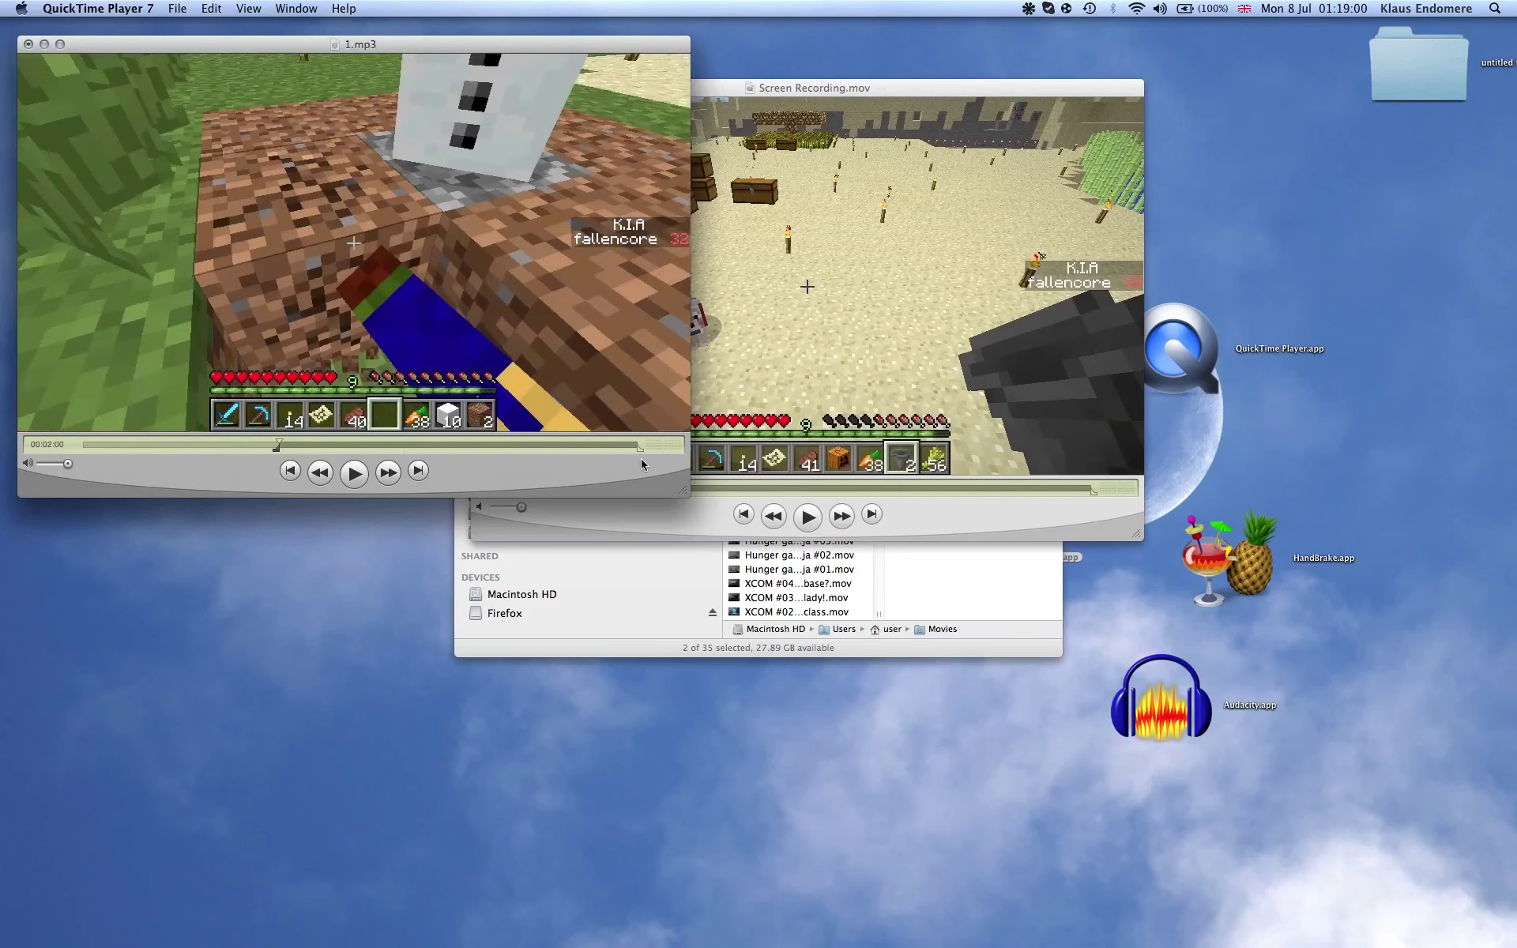
pyautogui.moveTo(457, 445); pyautogui.dragTo(285, 452)
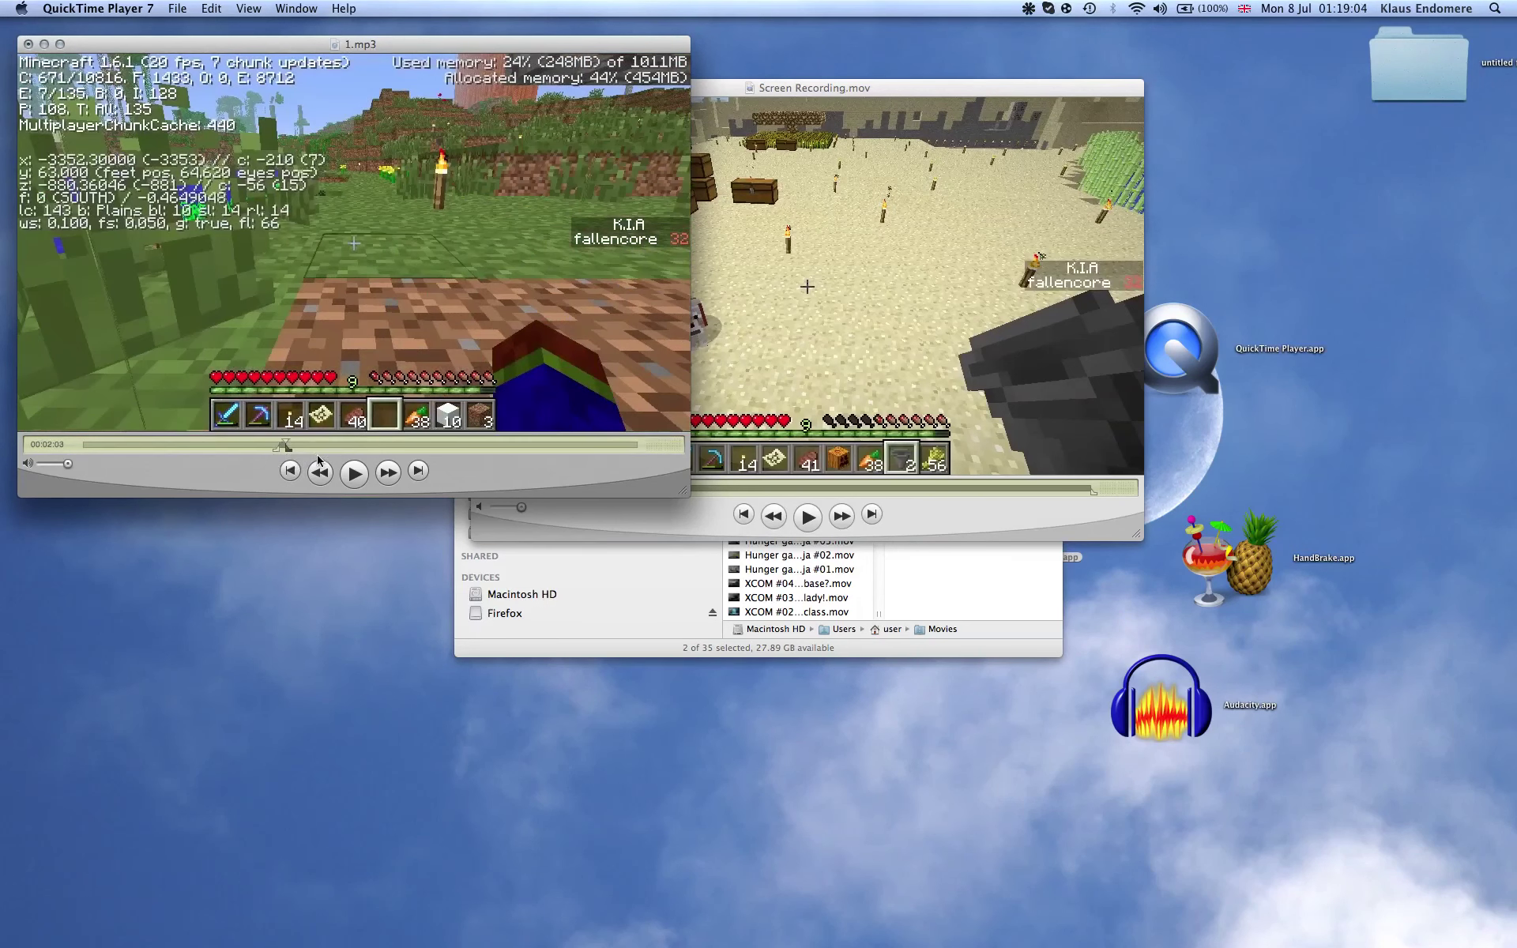
pyautogui.click(214, 9)
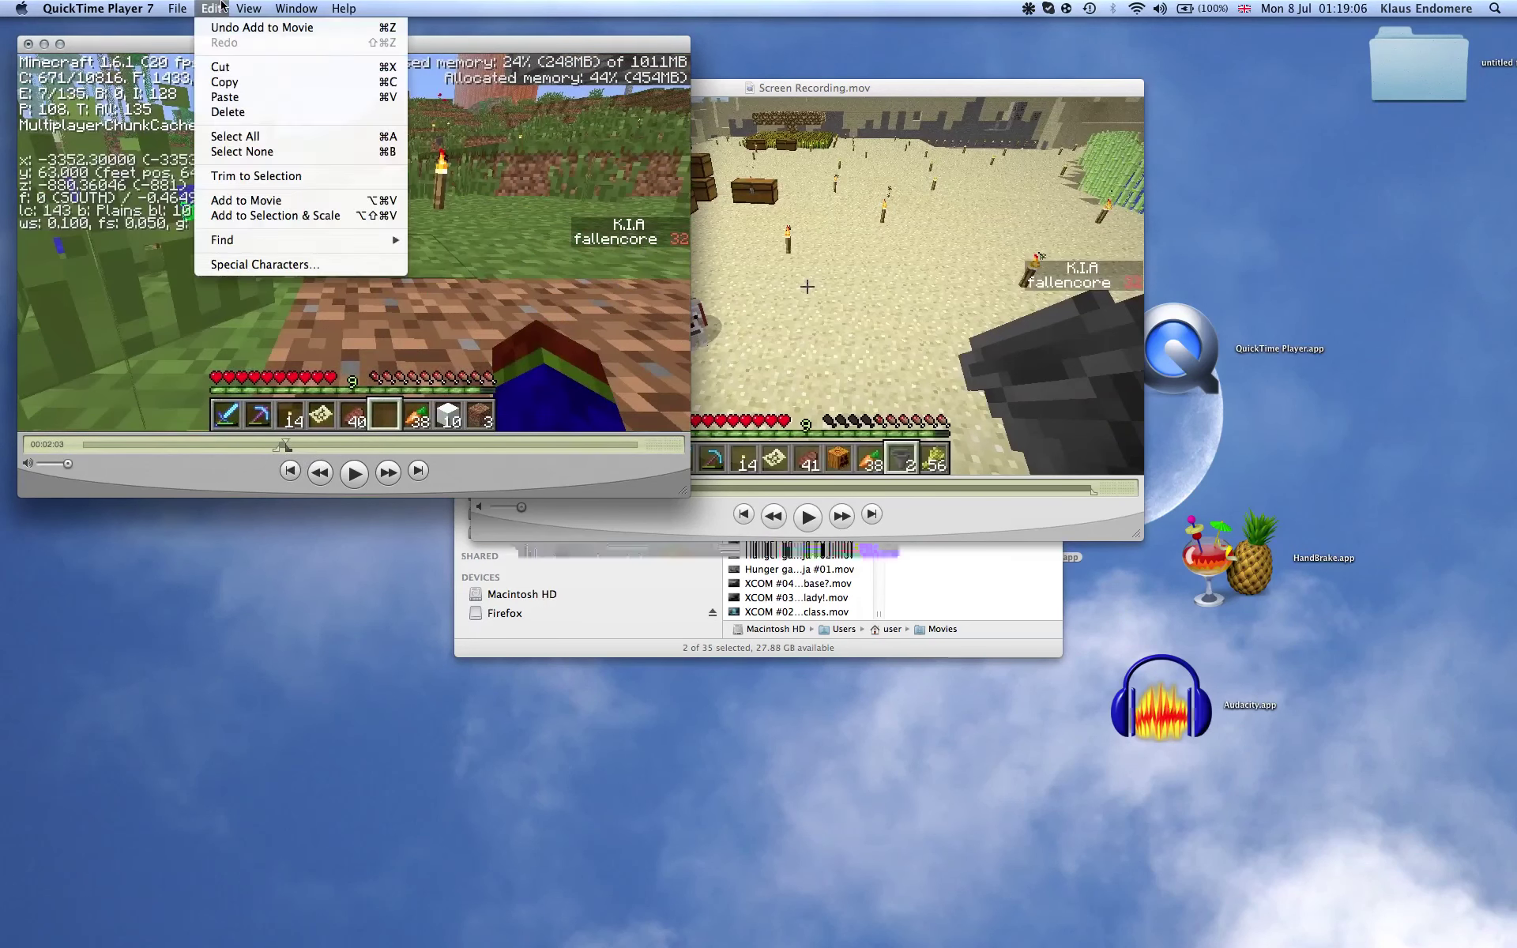
pyautogui.click(237, 68)
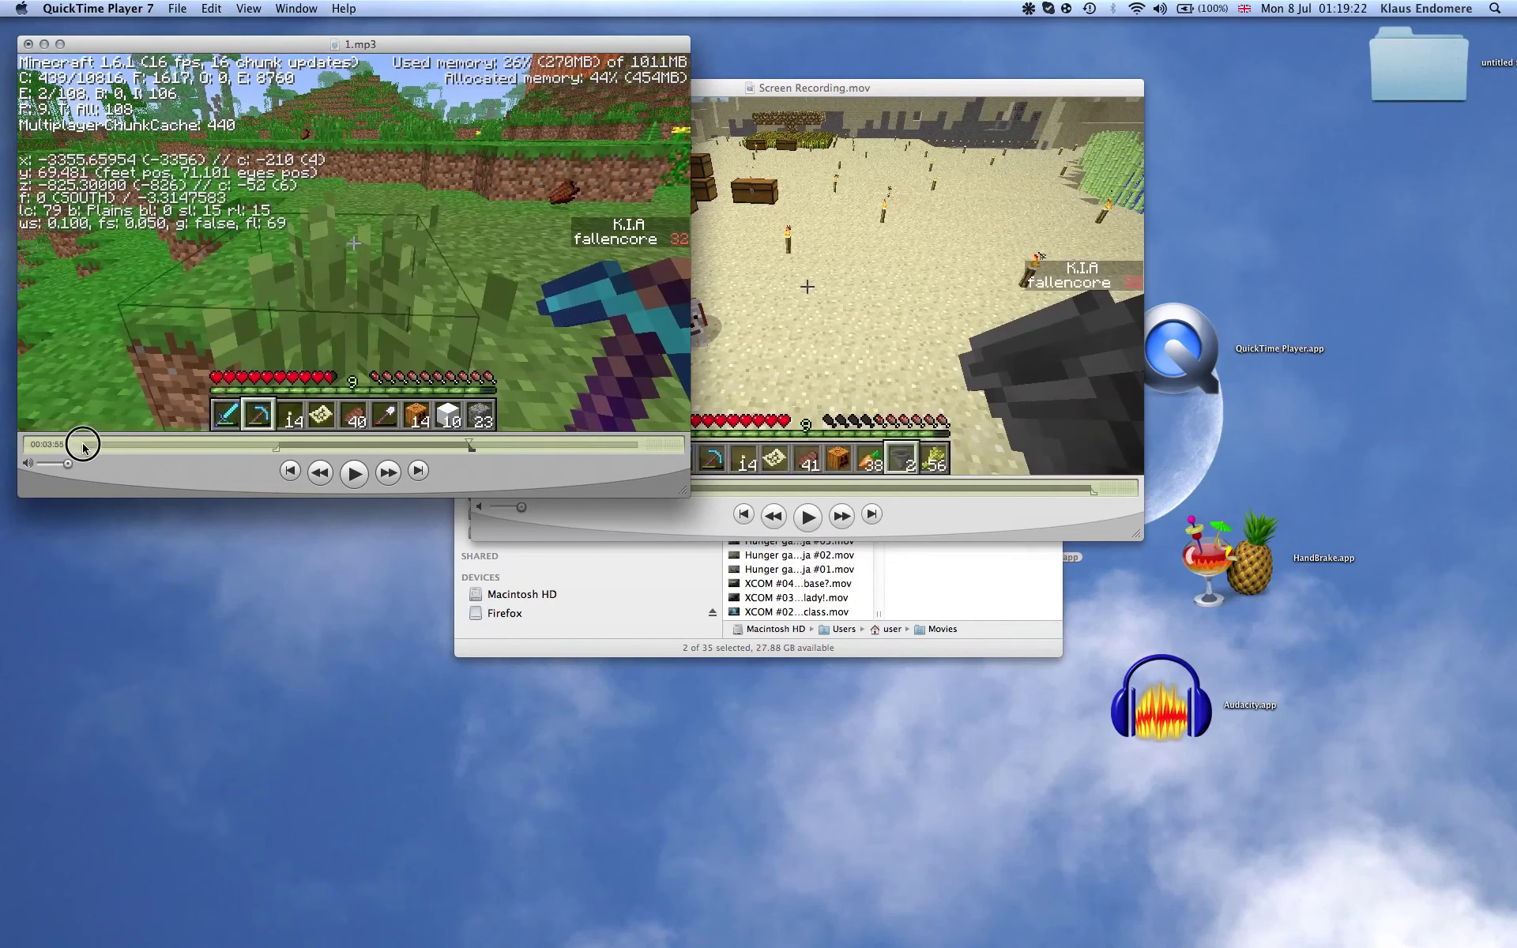
pyautogui.moveTo(89, 449); pyautogui.dragTo(83, 449)
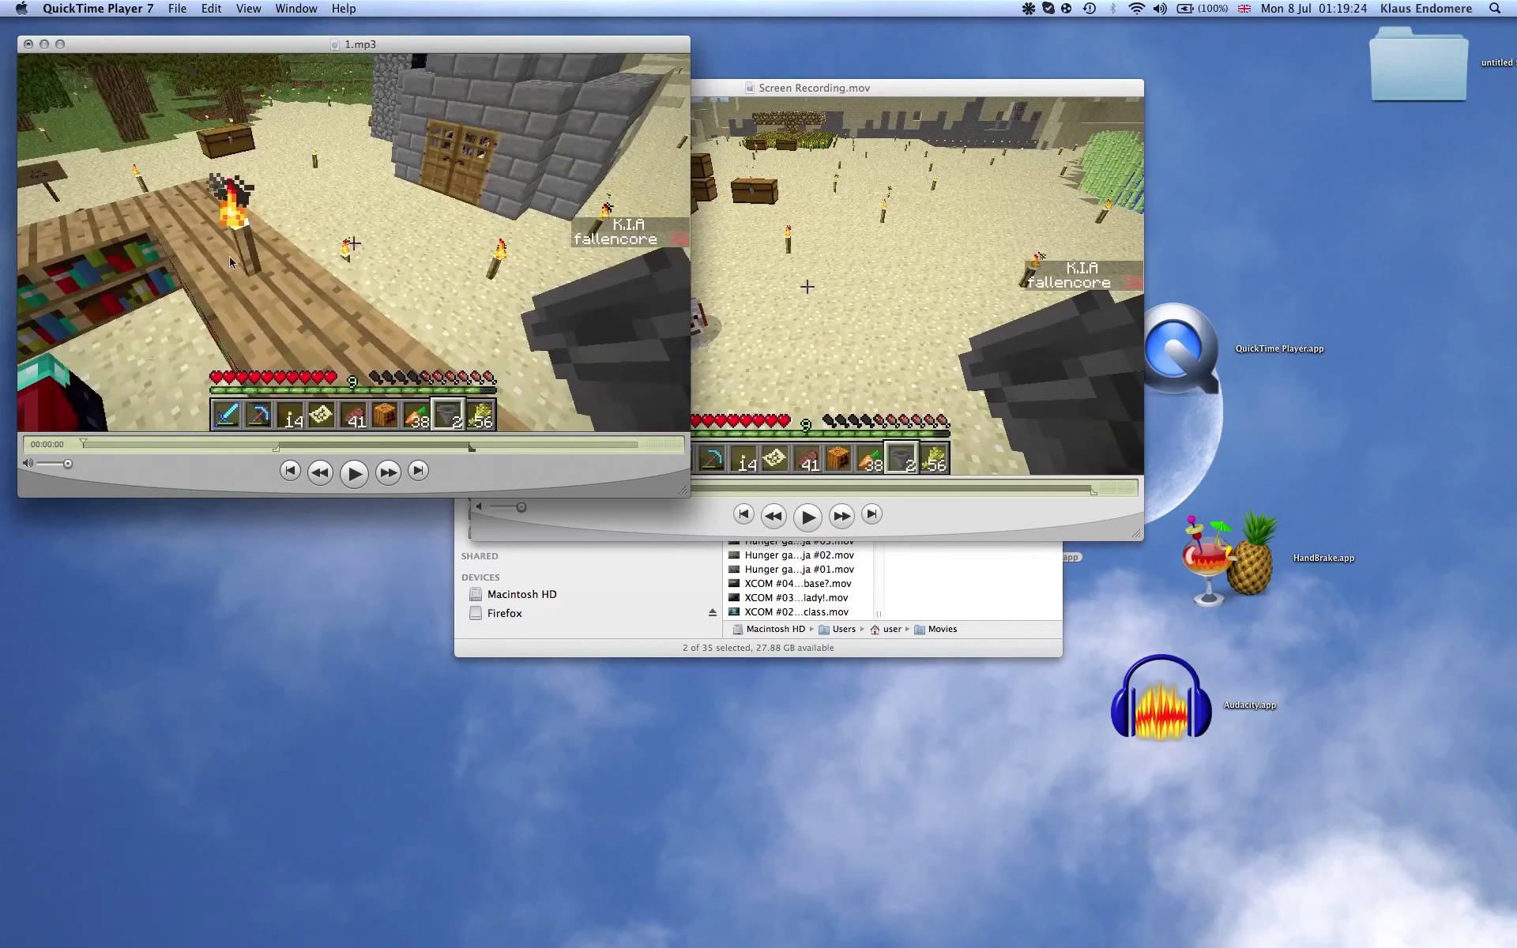
pyautogui.moveTo(616, 442); pyautogui.dragTo(655, 448)
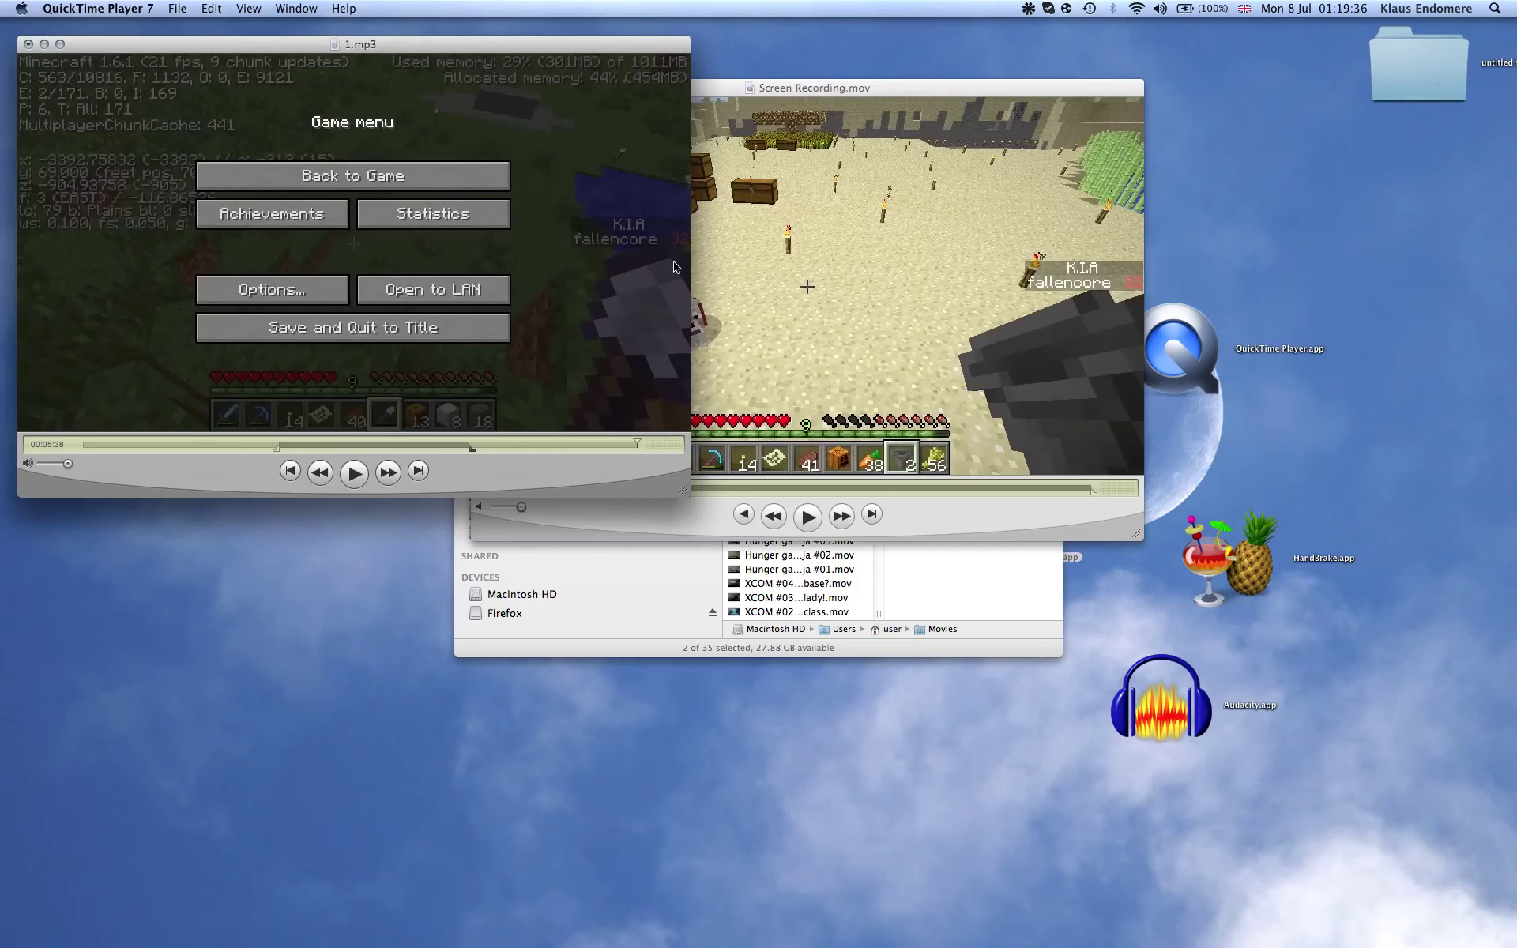
# Close 1.mp3 without saving its changes, and close Screen Recording.mov and the Movies folder window.
pyautogui.press('super+w')
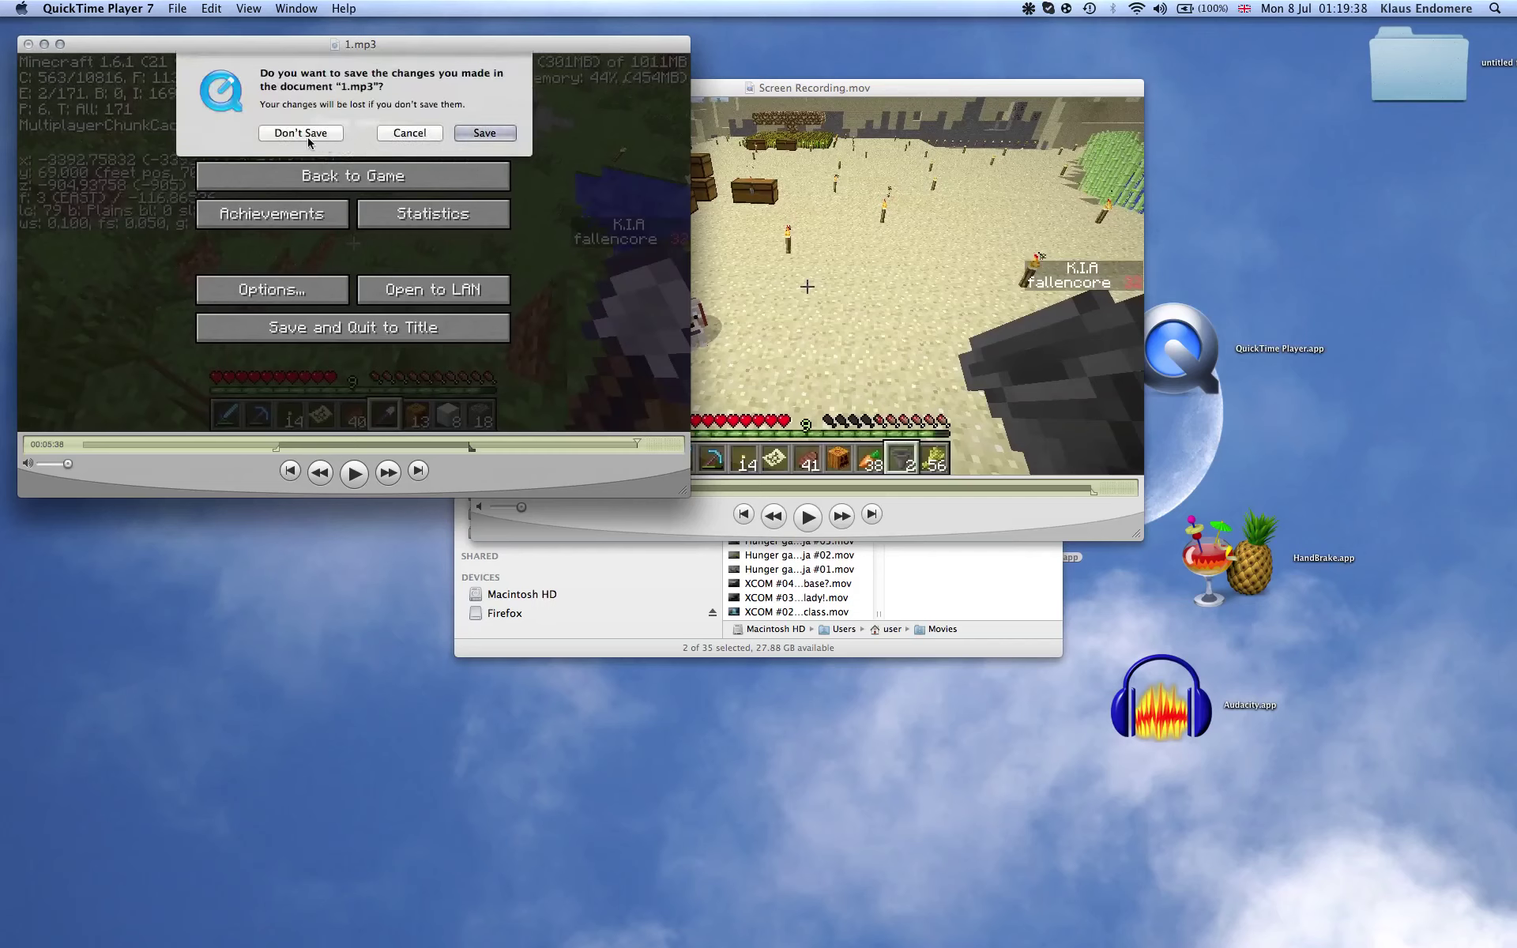
pyautogui.press('super+d')
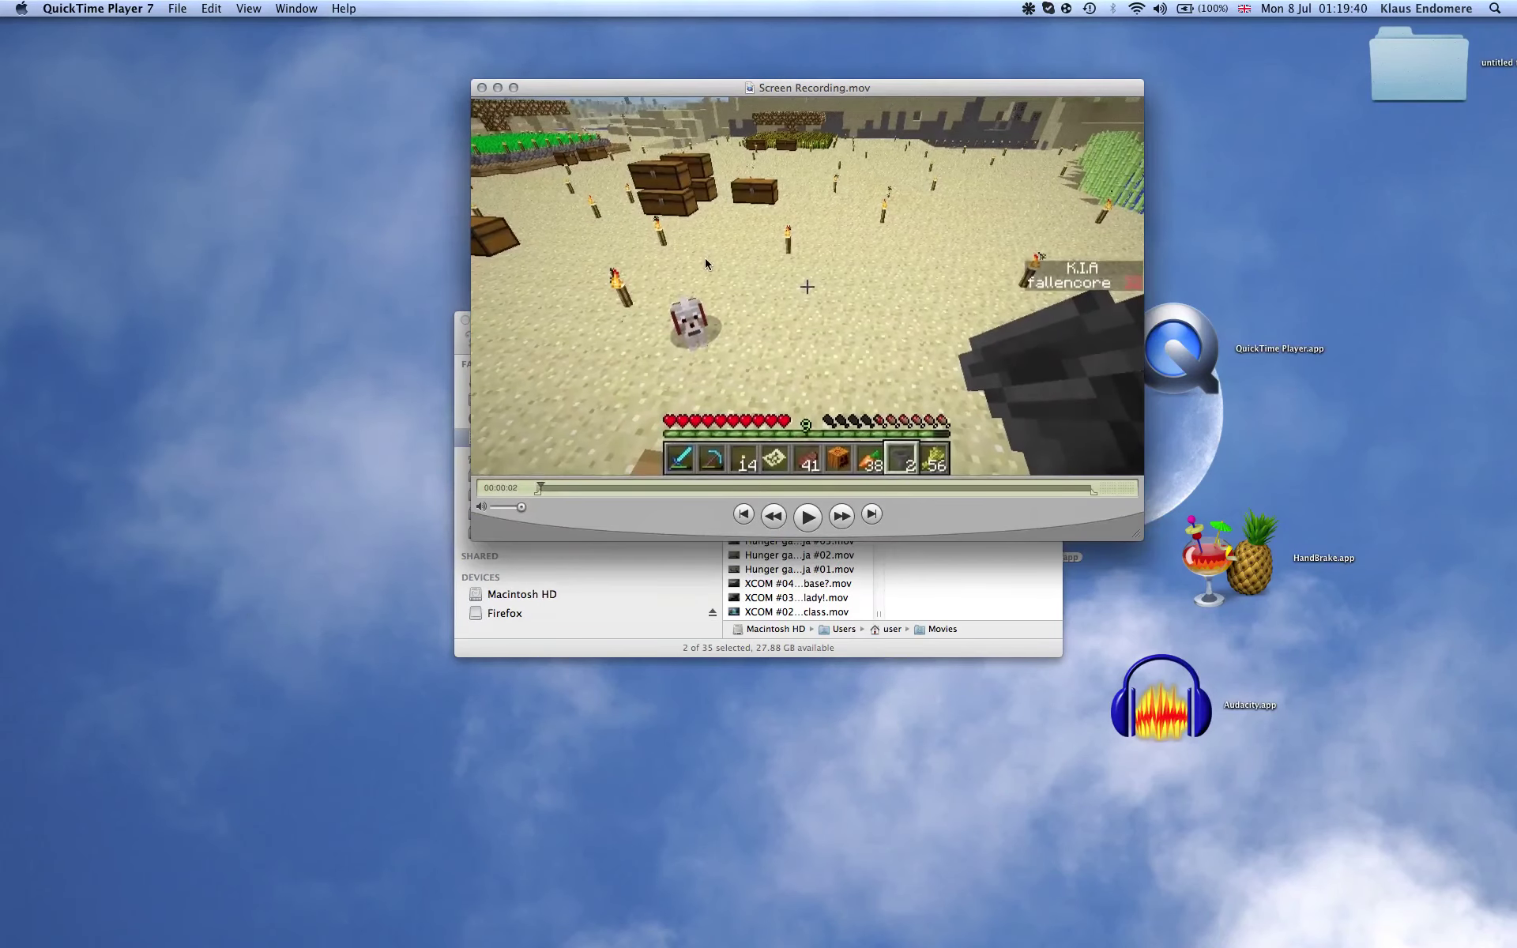
pyautogui.press('super+w')
pyautogui.press('super+q')
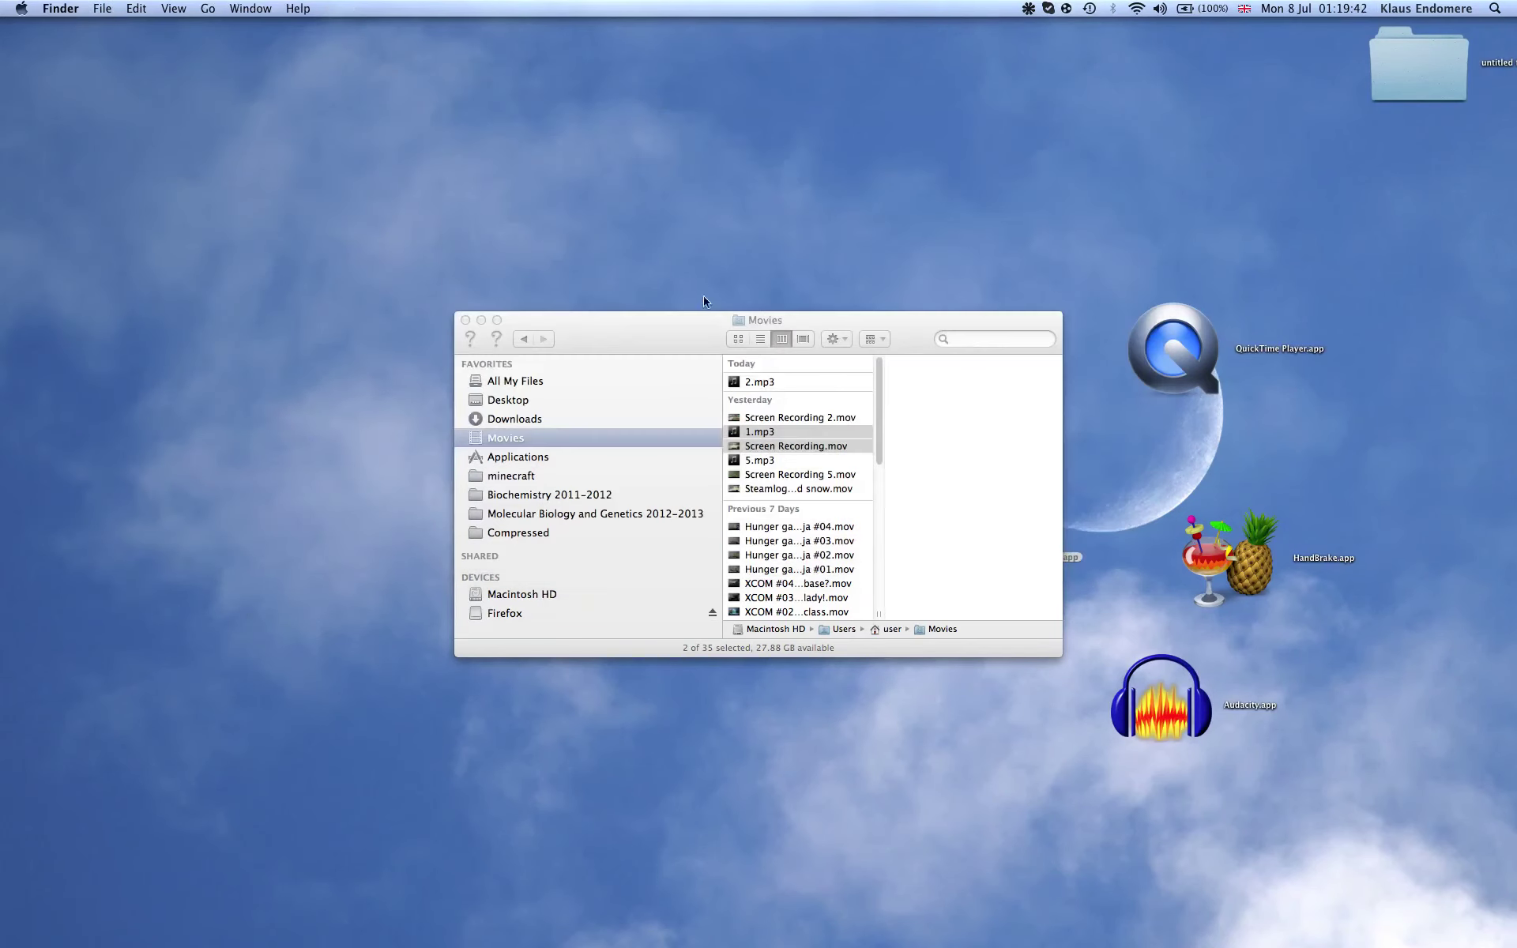
pyautogui.click(465, 320)
# Launch QuickTime Player 7 from the desktop and look over its file commands.
pyautogui.doubleClick(939, 546)
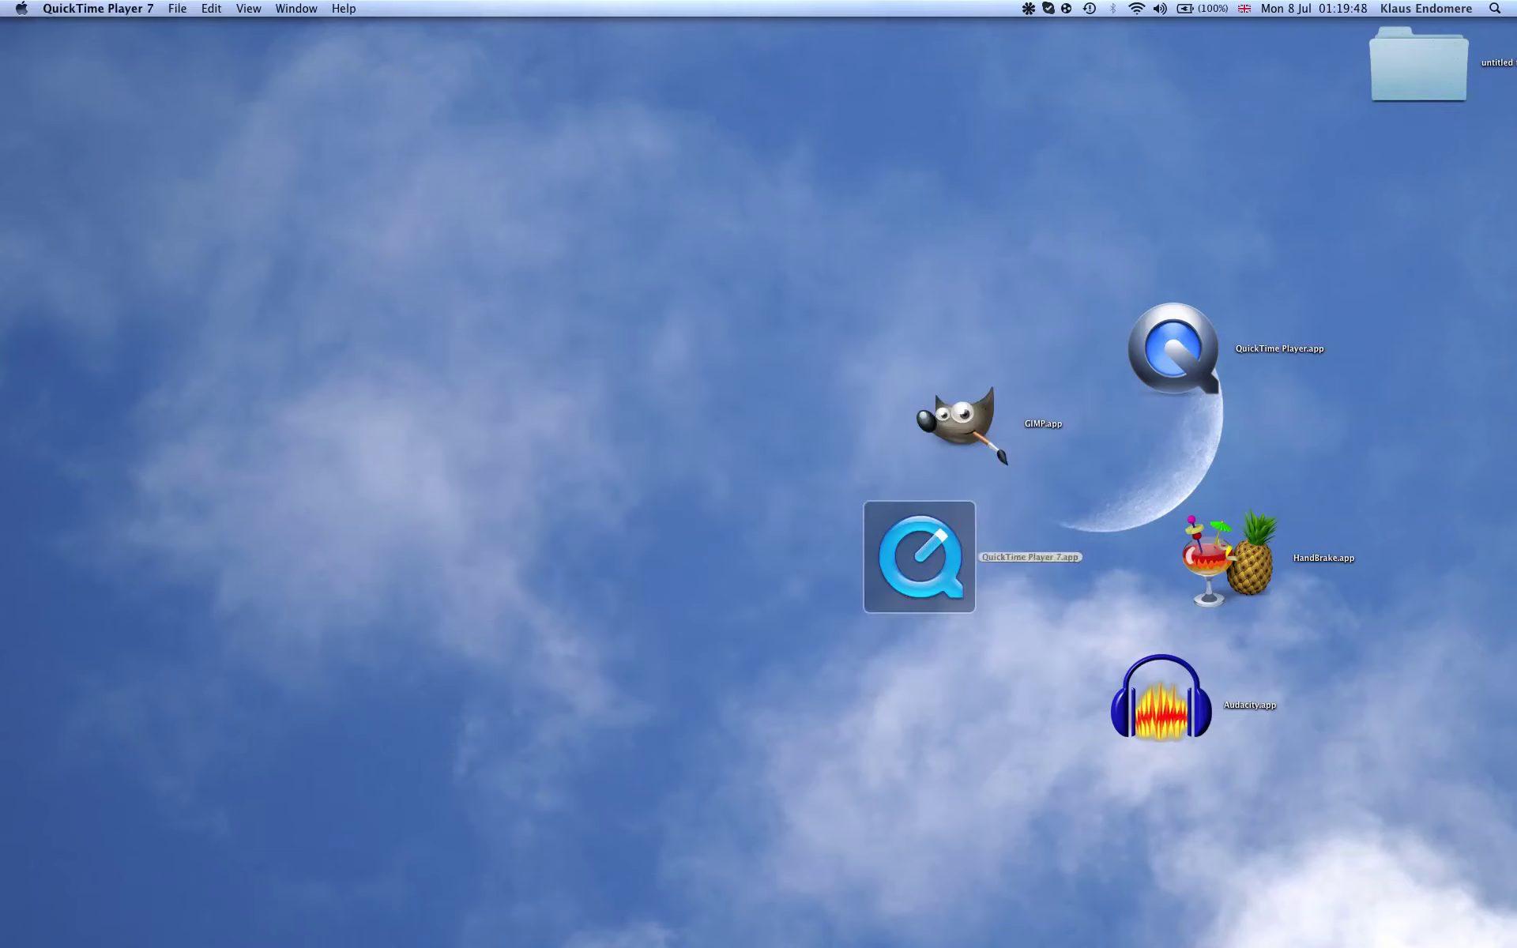
pyautogui.click(181, 14)
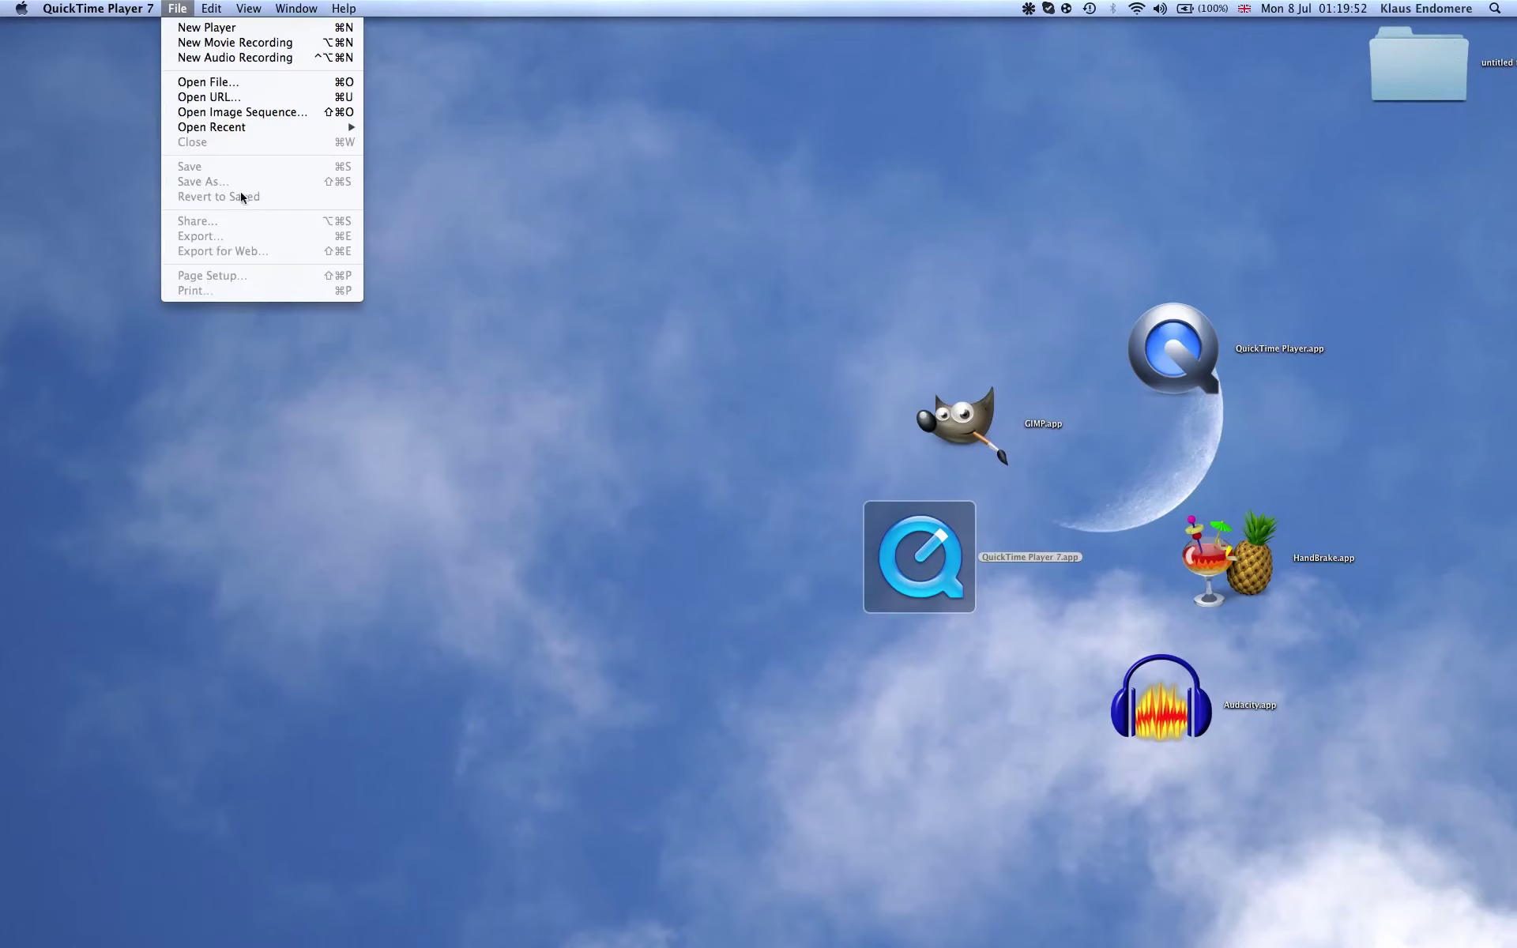
pyautogui.click(286, 899)
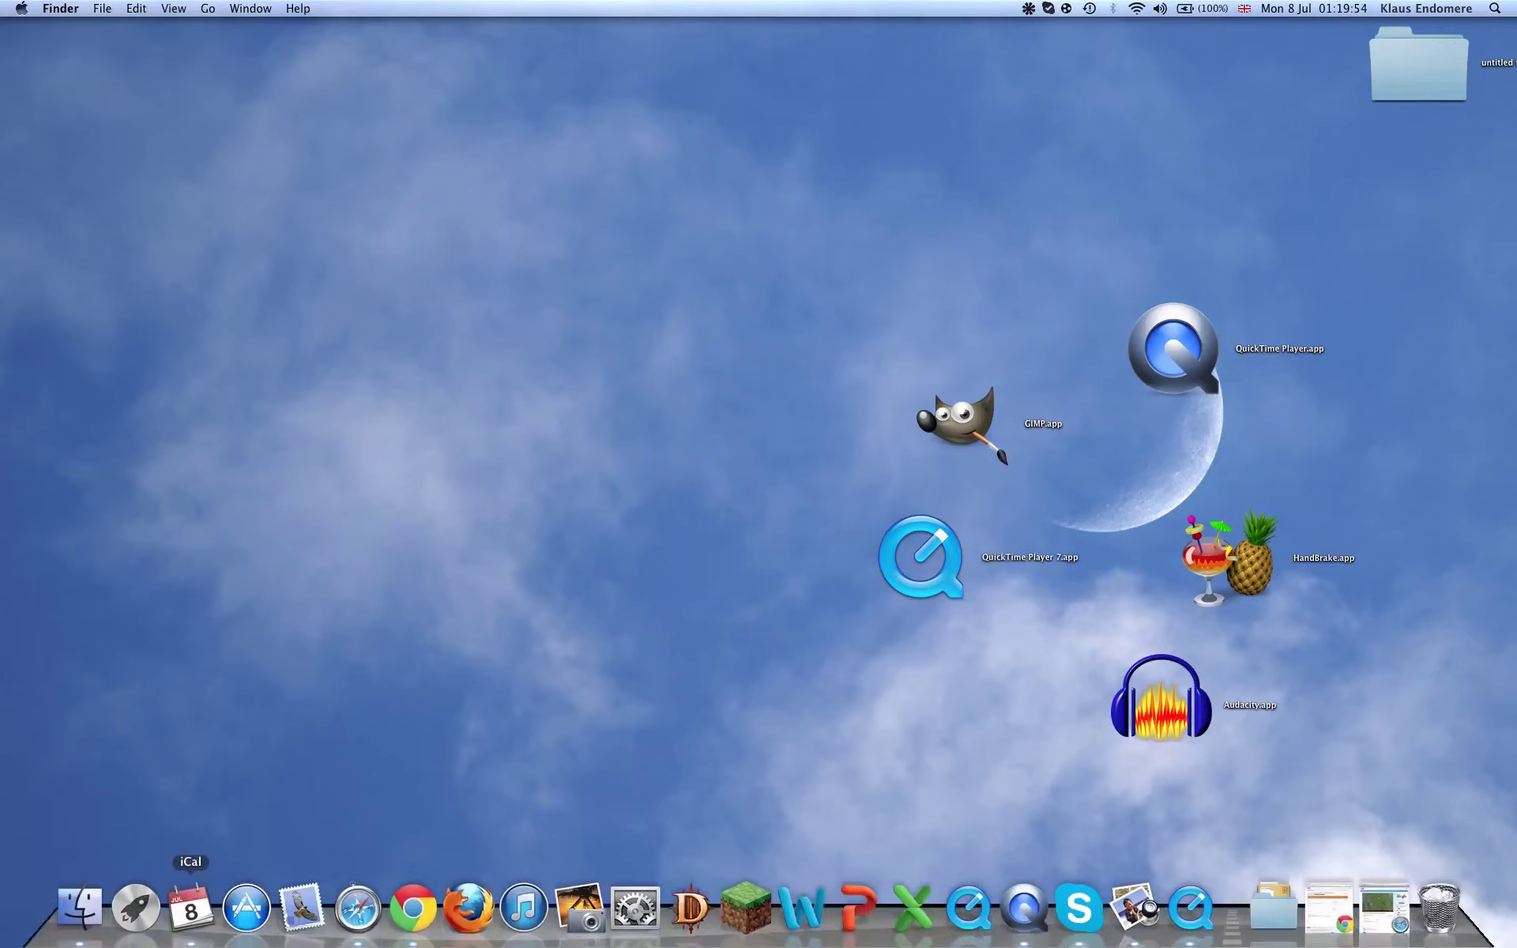
# Open Screen Recording 2.mov from the Movies folder with QuickTime Player 7.
pyautogui.click(83, 909)
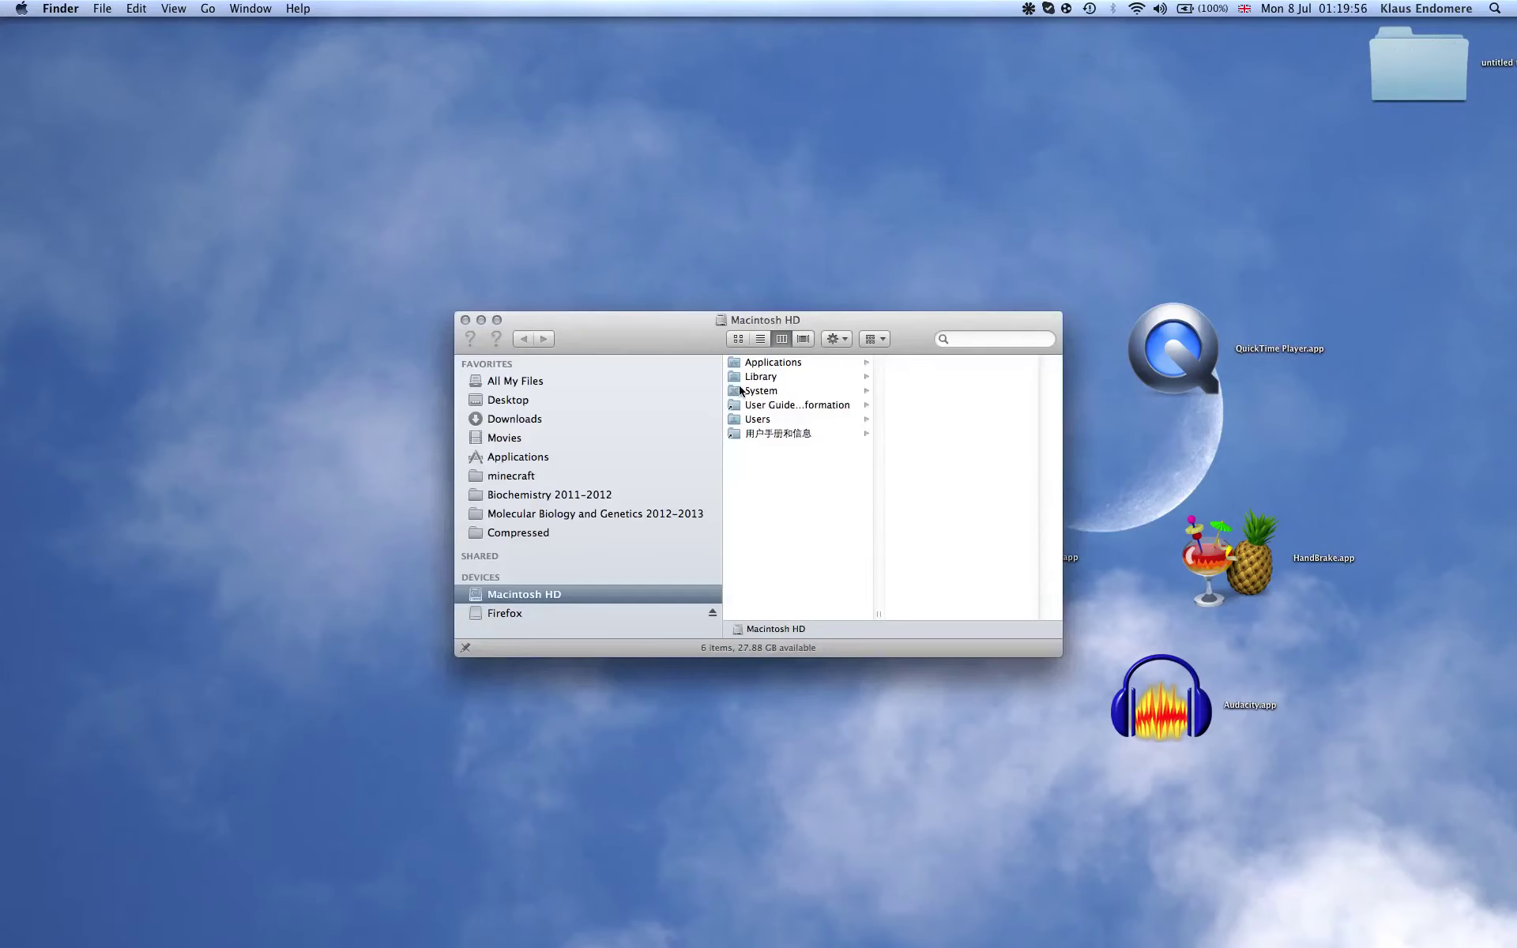
pyautogui.click(507, 443)
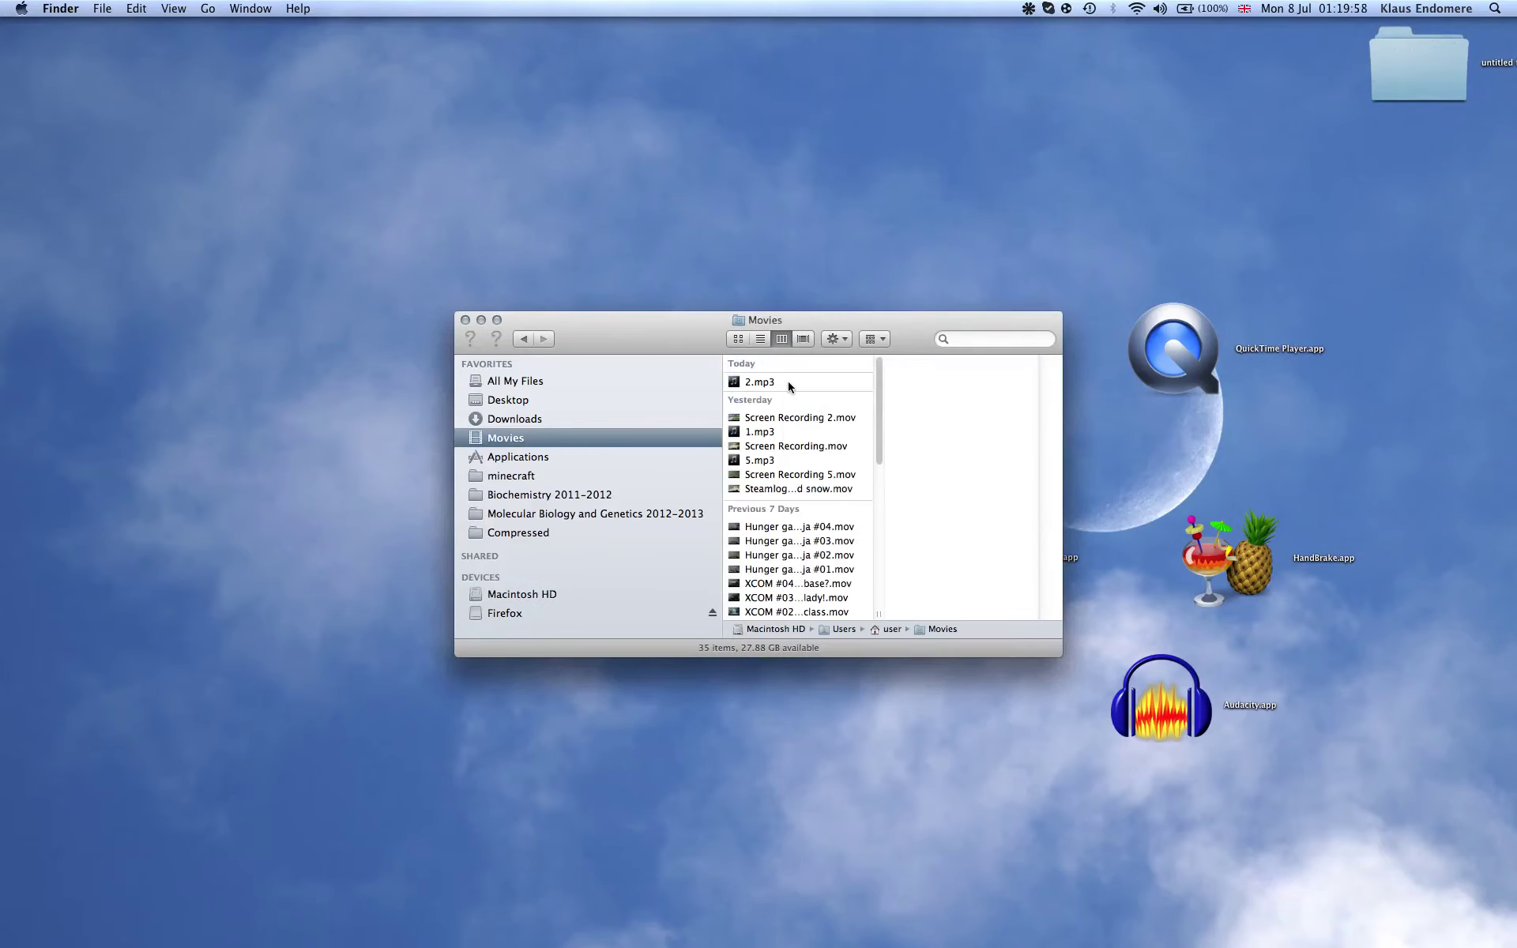
pyautogui.rightClick(789, 385)
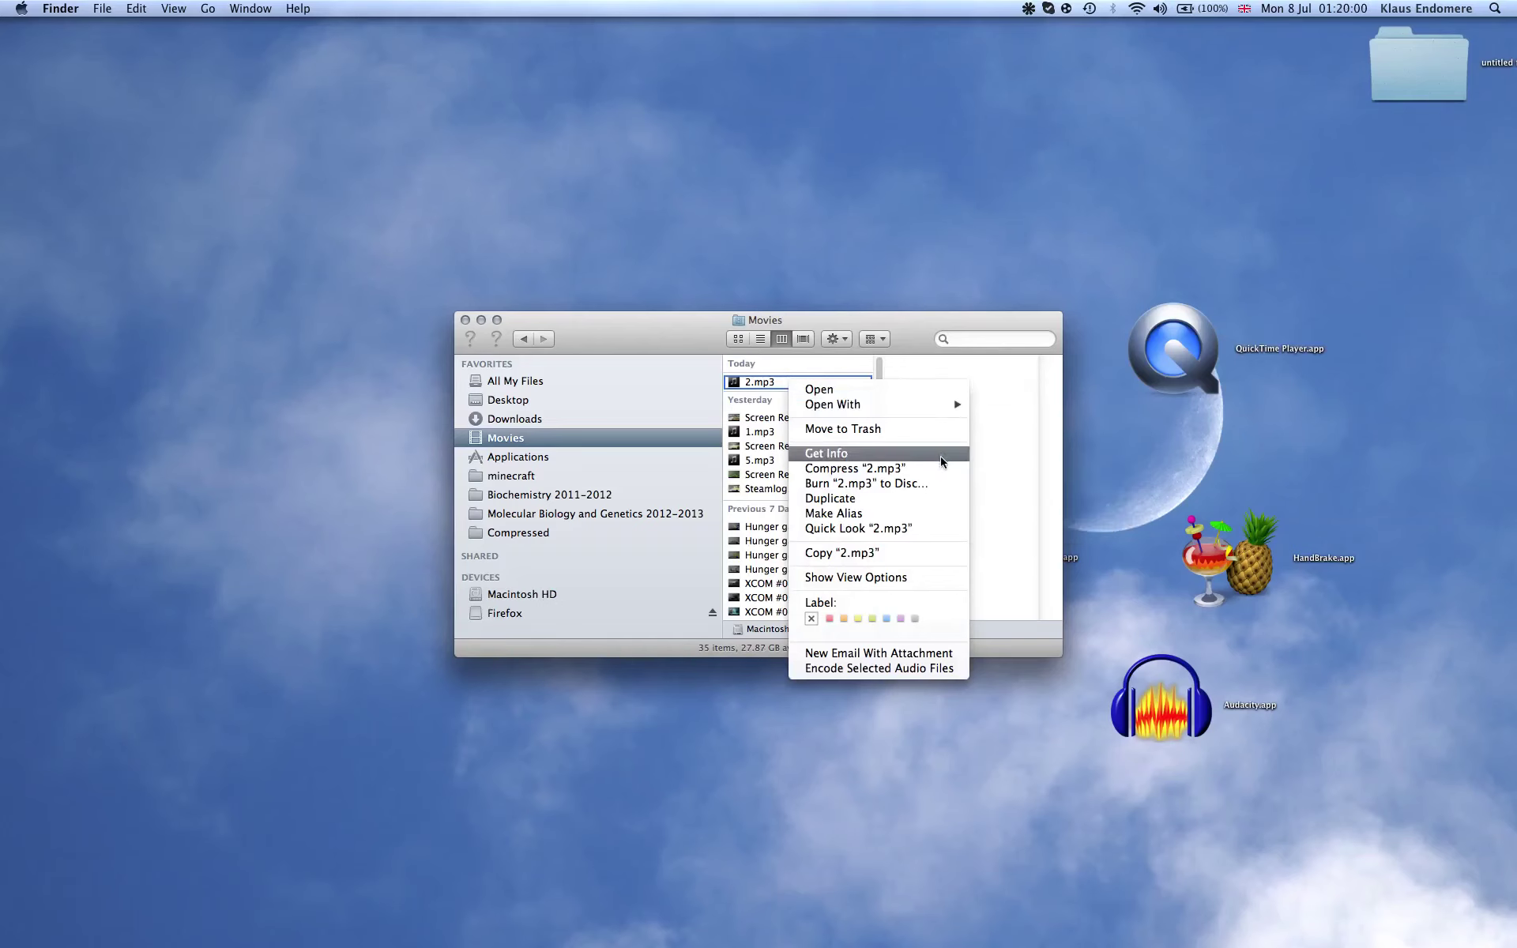
pyautogui.click(777, 423)
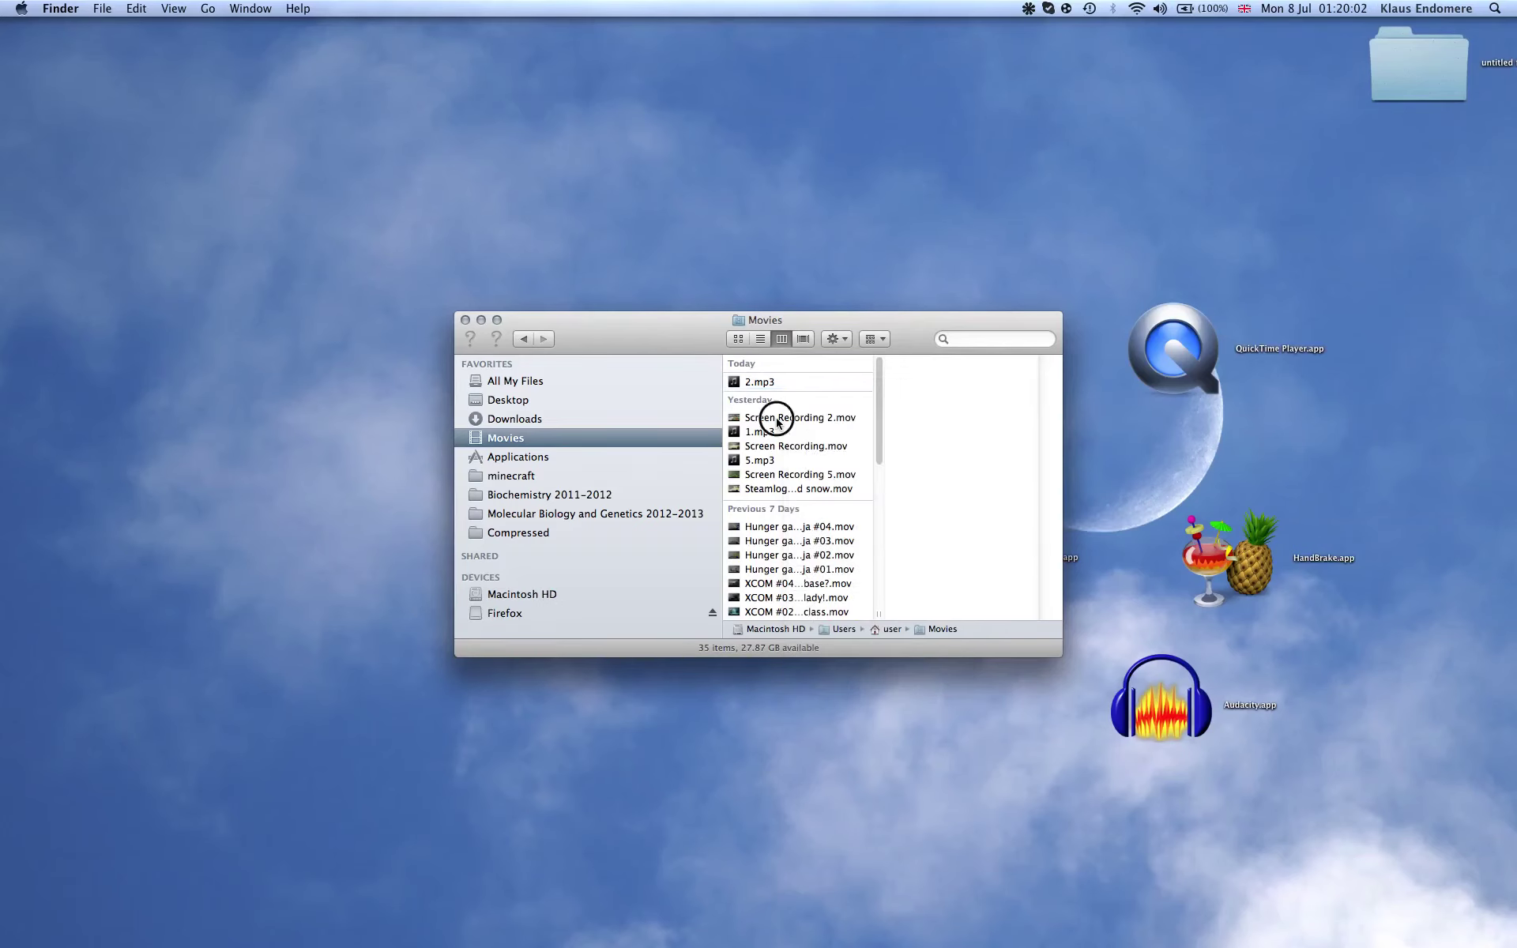
pyautogui.rightClick(793, 419)
pyautogui.moveTo(948, 443)
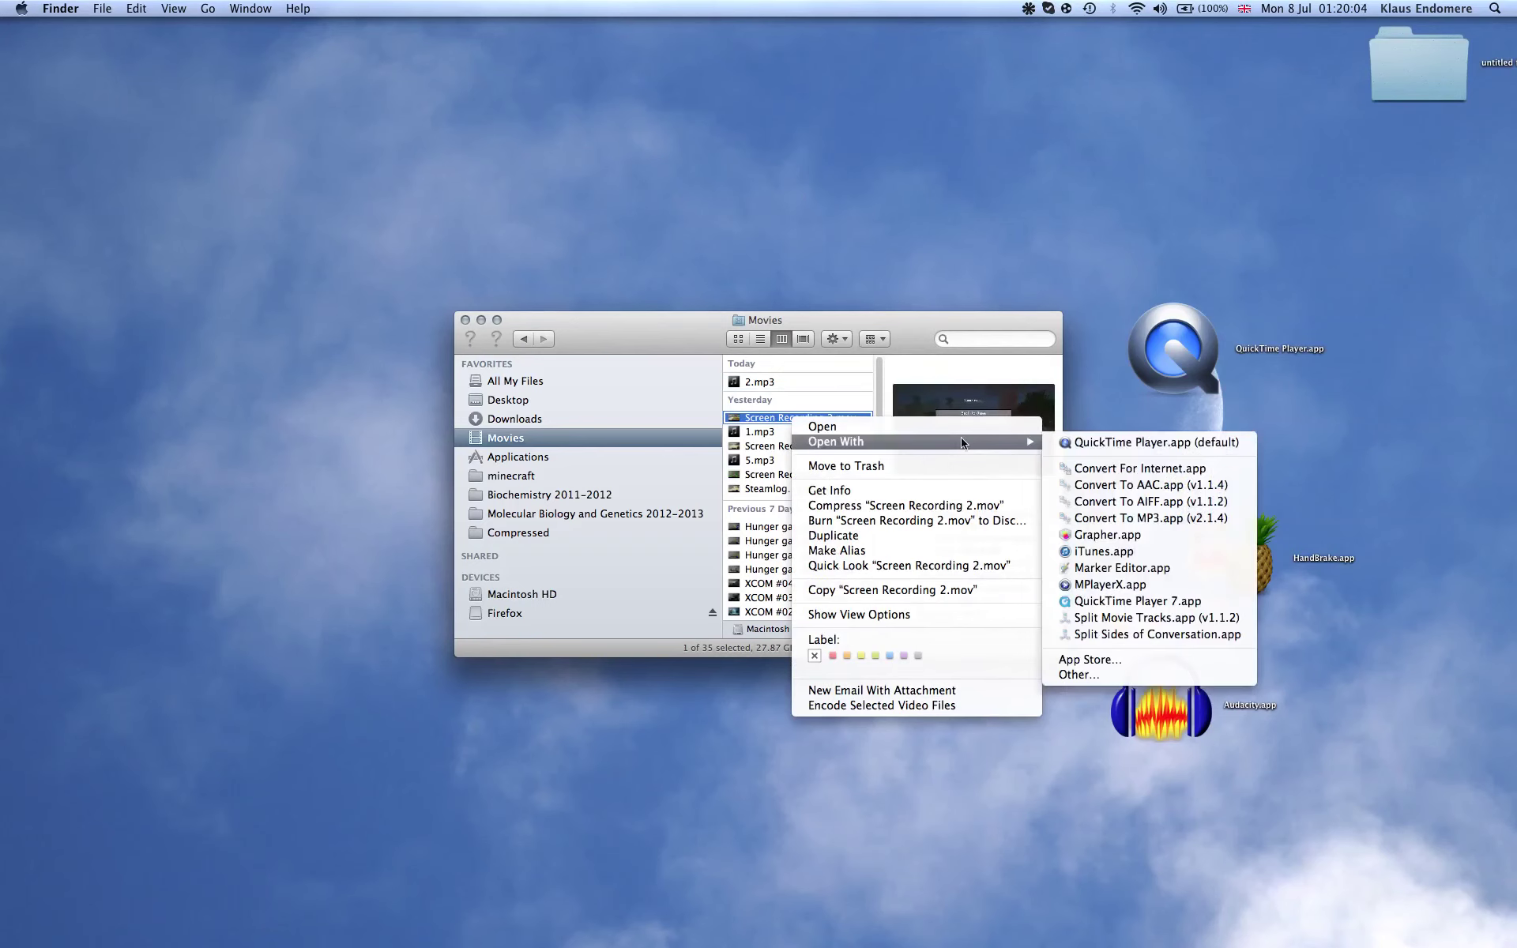
pyautogui.click(1180, 603)
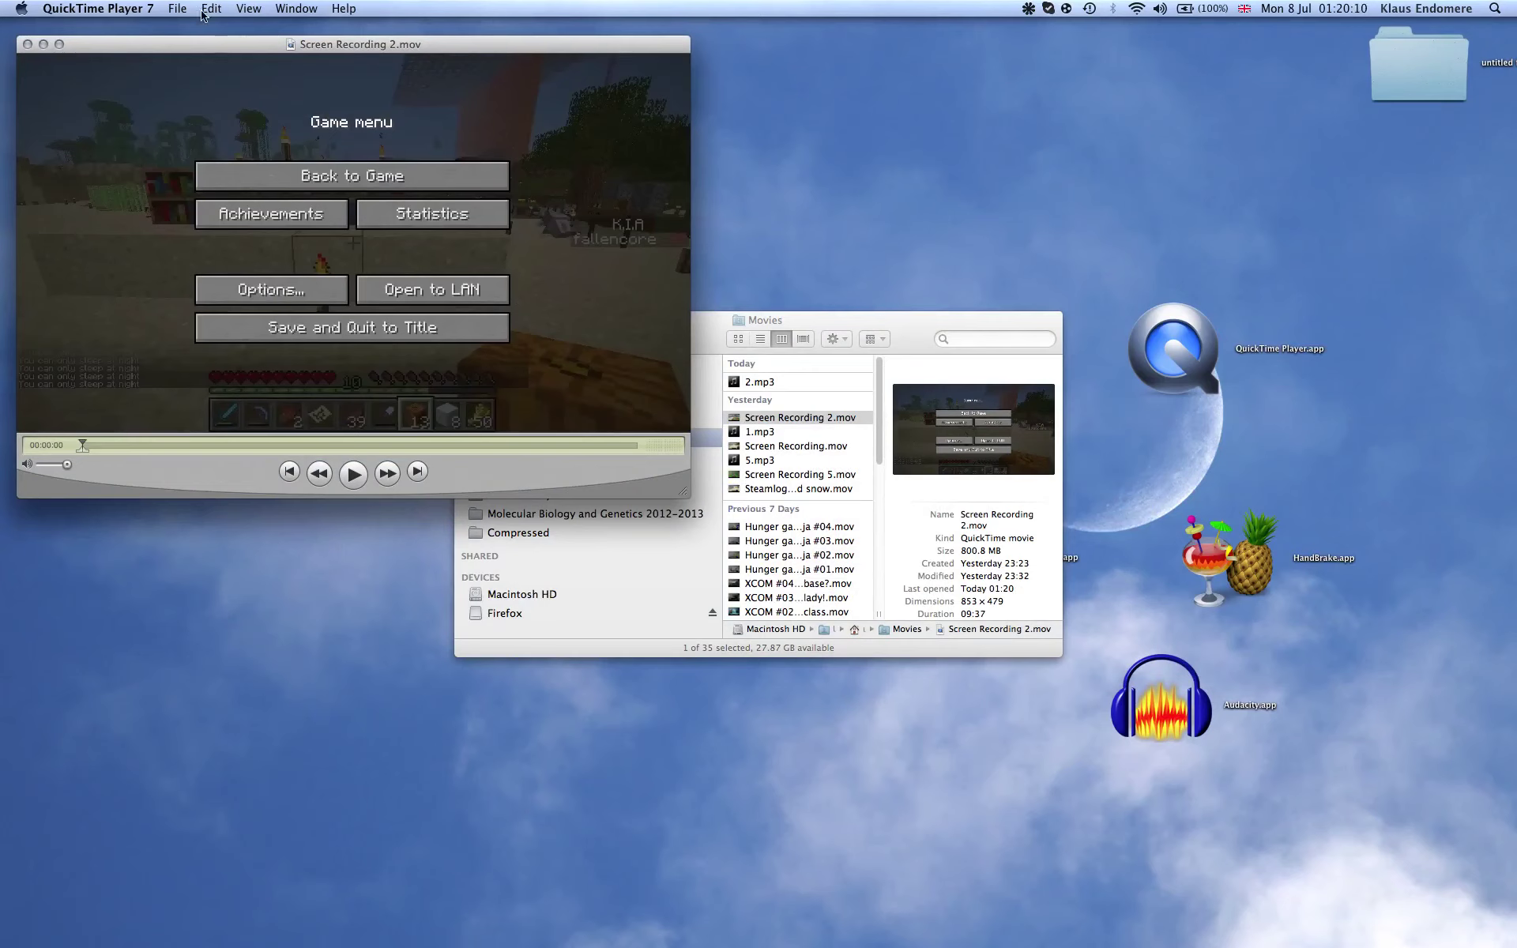
# Select all of Screen Recording 2.mov and place the playhead at about 6:03.
pyautogui.click(178, 10)
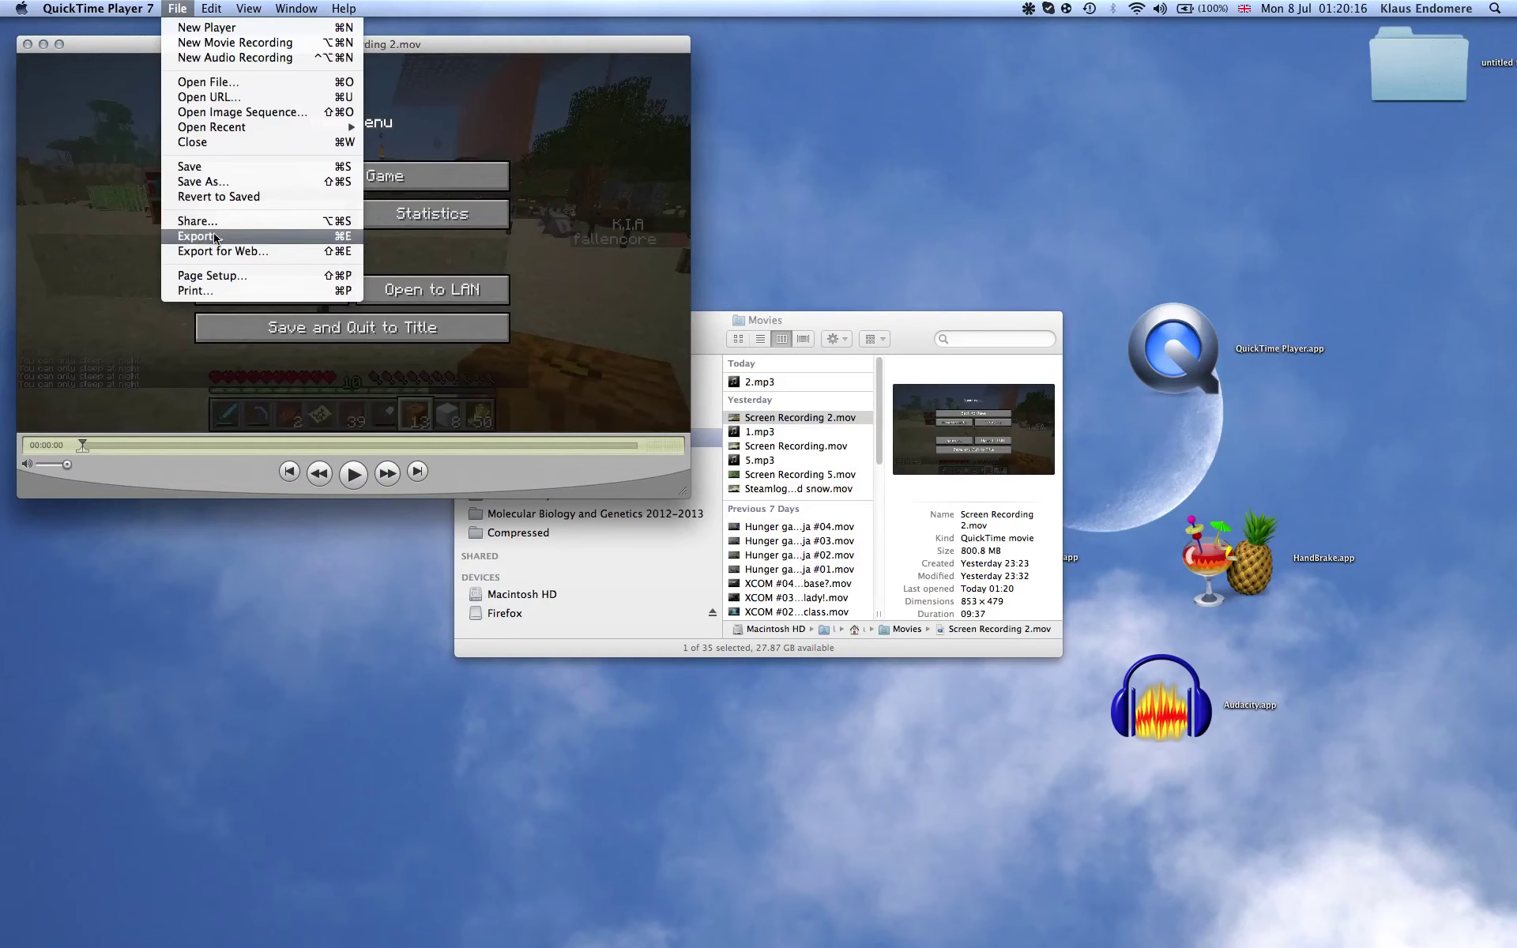
pyautogui.click(622, 365)
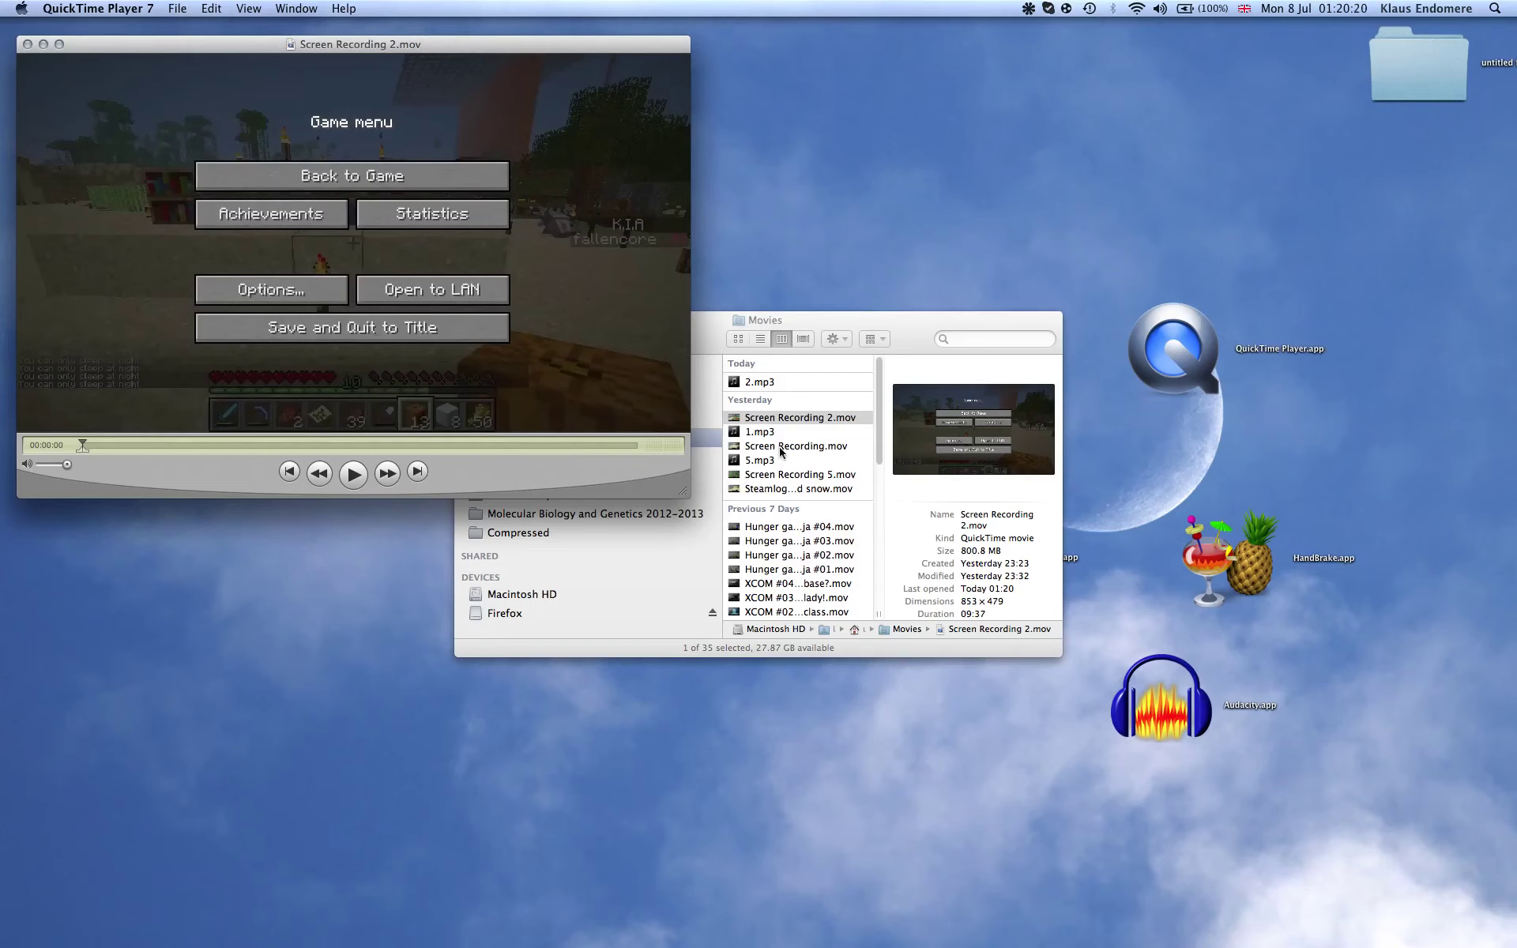
pyautogui.press('super+a')
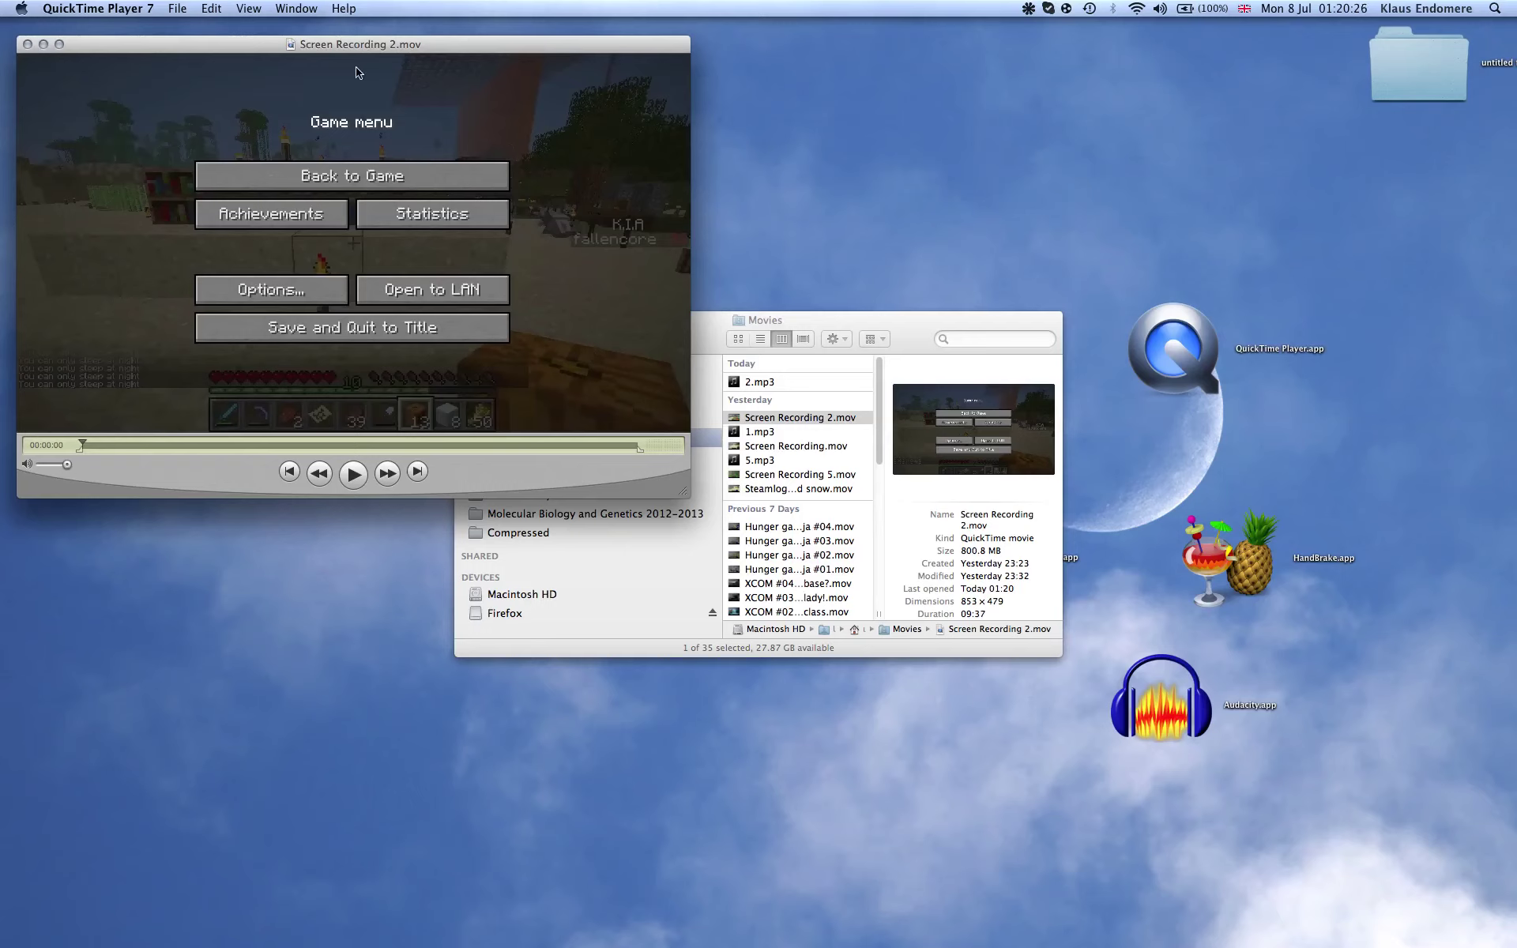
pyautogui.click(953, 71)
pyautogui.click(649, 51)
pyautogui.moveTo(84, 444); pyautogui.dragTo(432, 449)
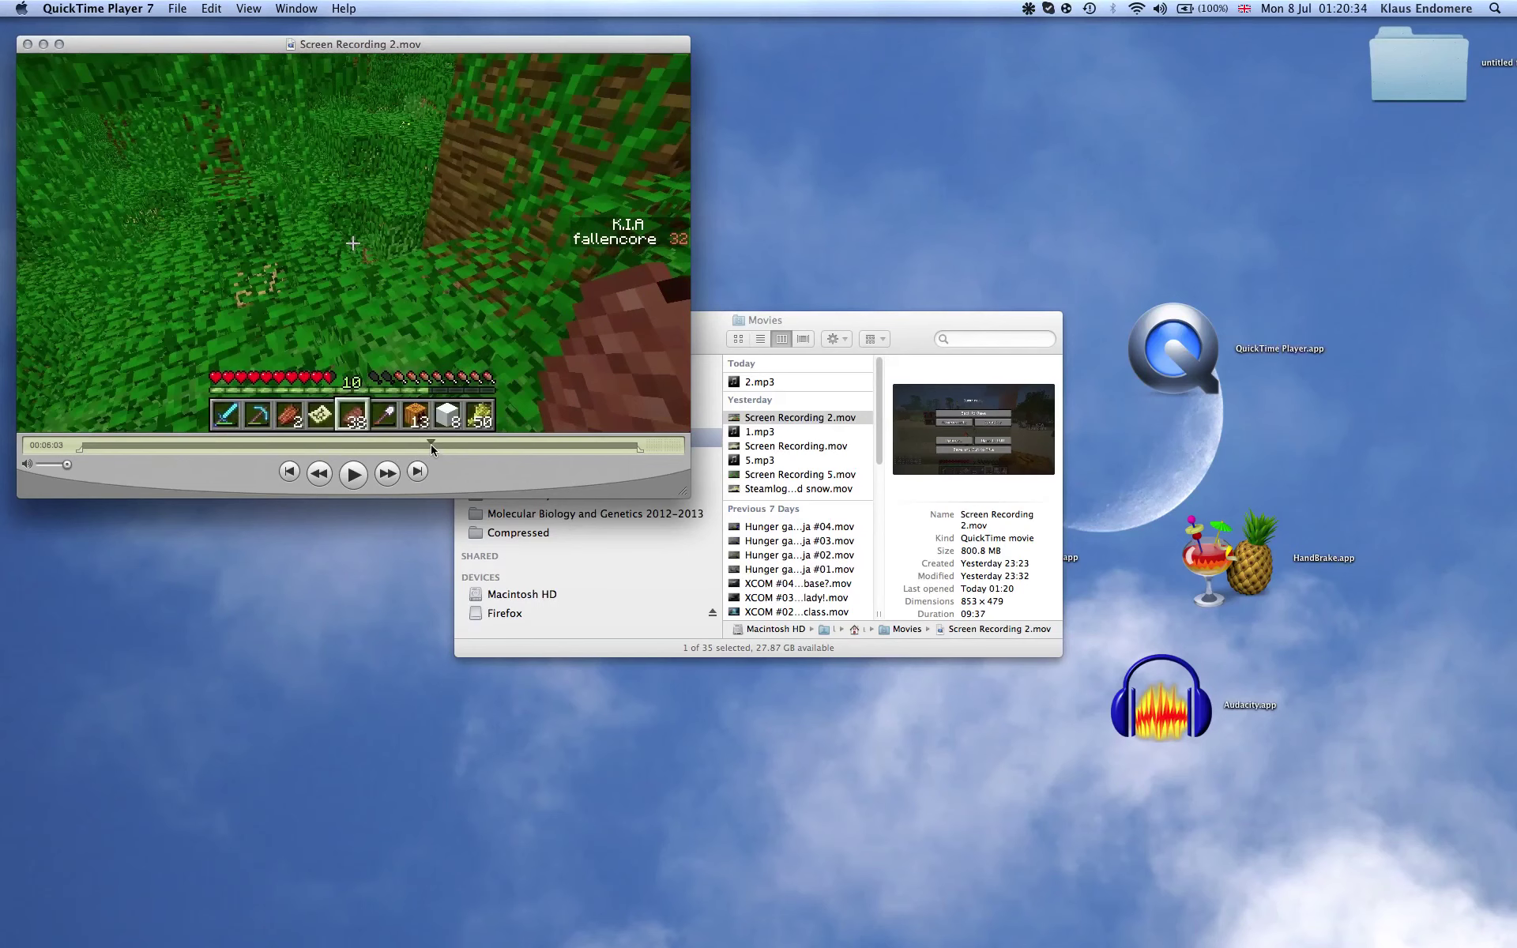
pyautogui.click(211, 8)
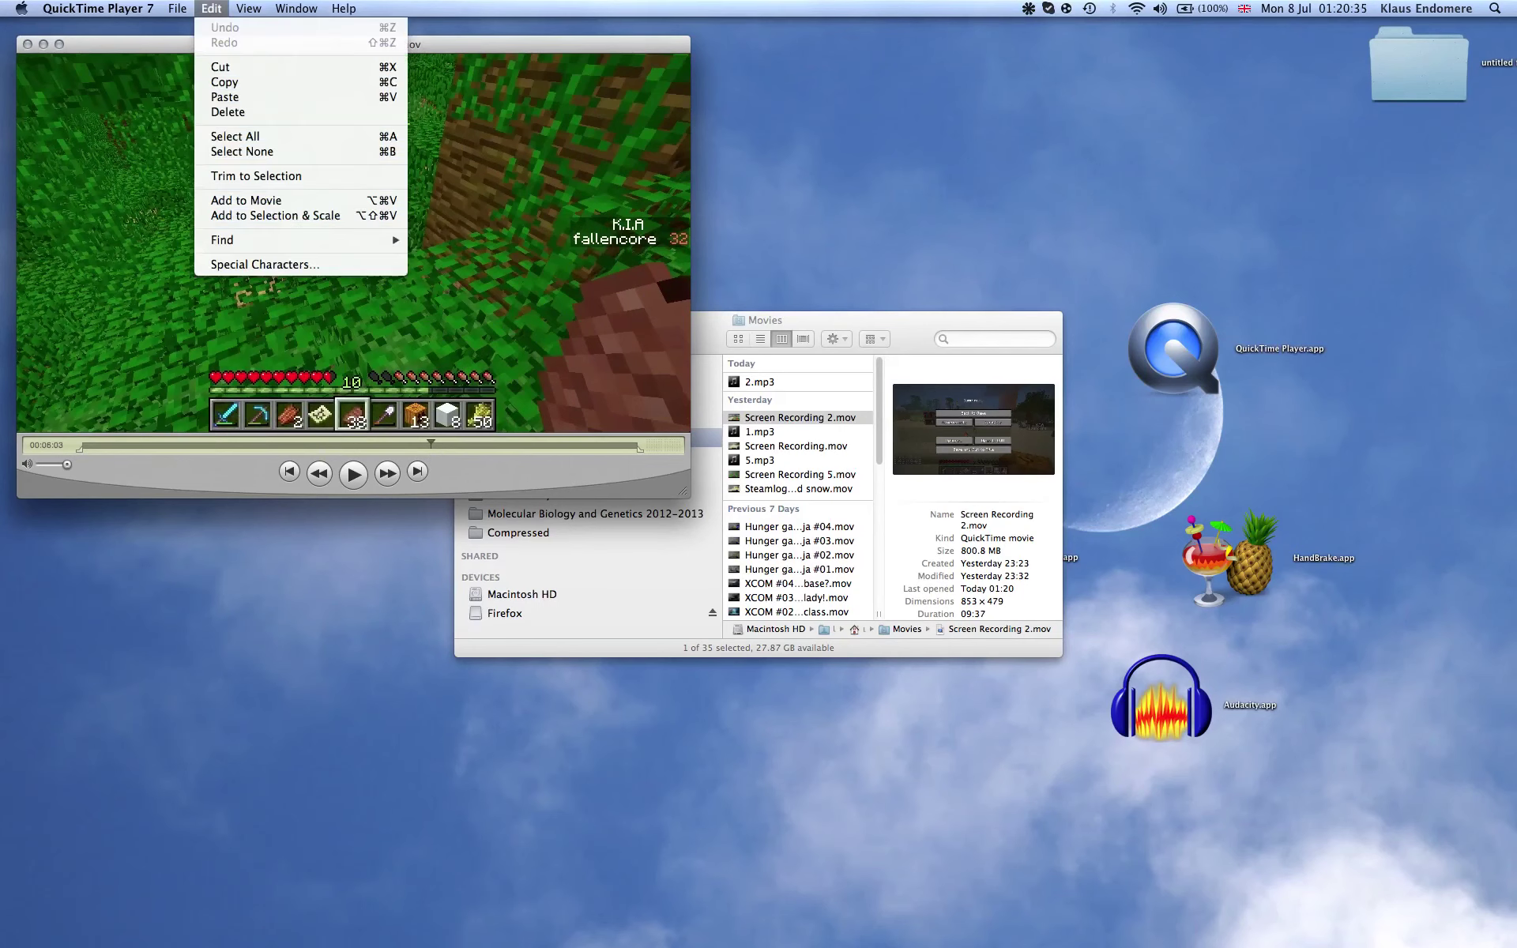
pyautogui.click(278, 204)
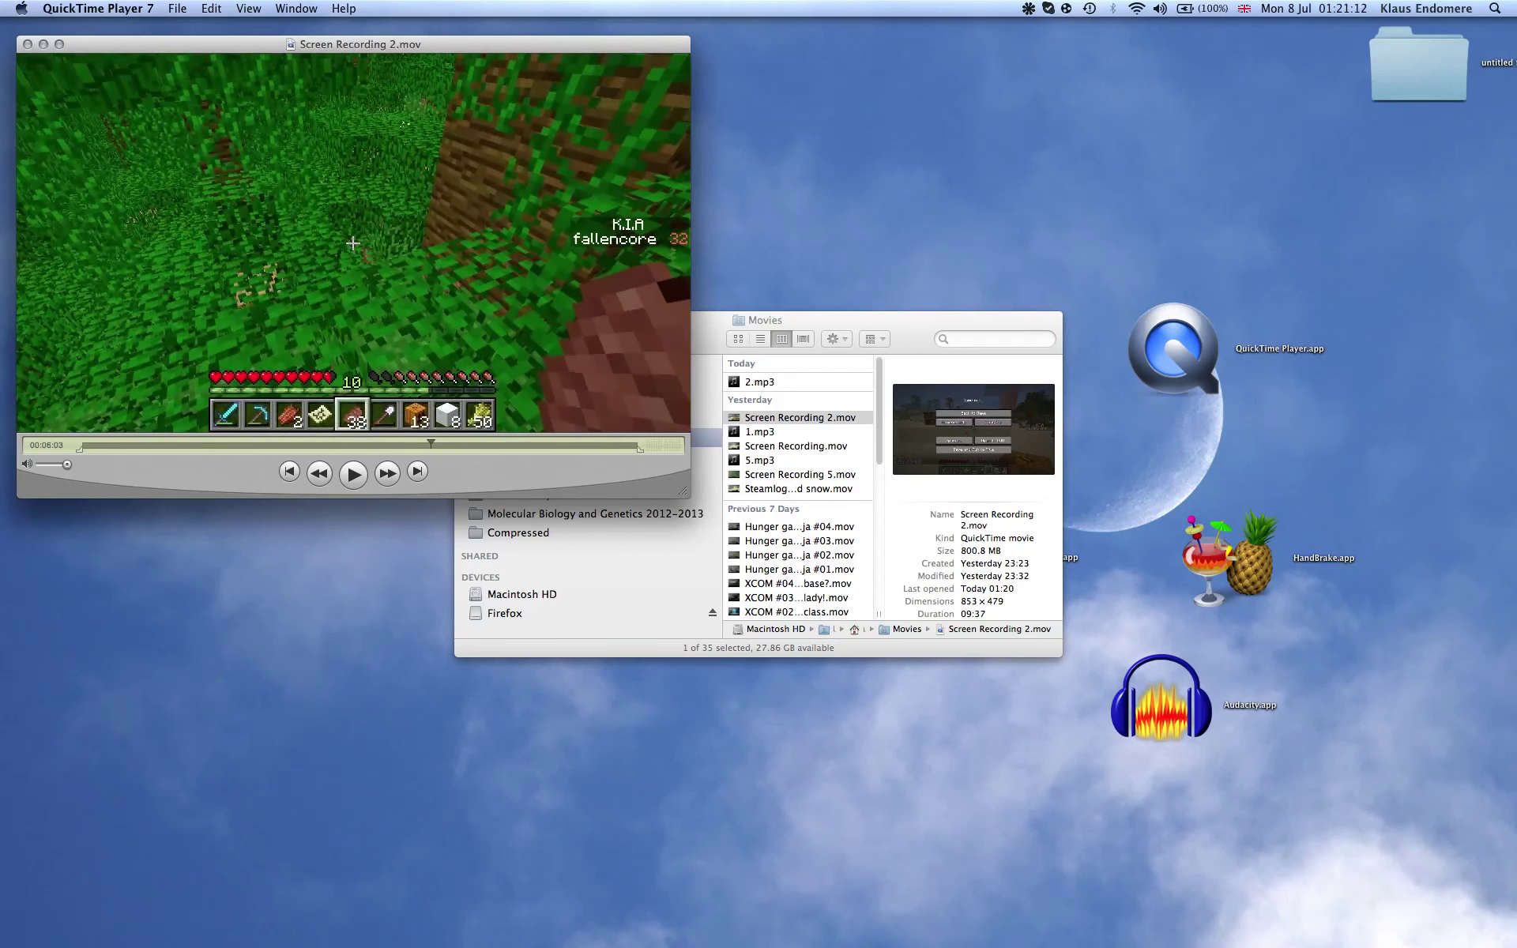
# Open the export settings for Screen Recording 2.mov and examine the available export formats and quality presets, keeping Movie to QuickTime Movie with Most Recent Settings.
pyautogui.click(175, 9)
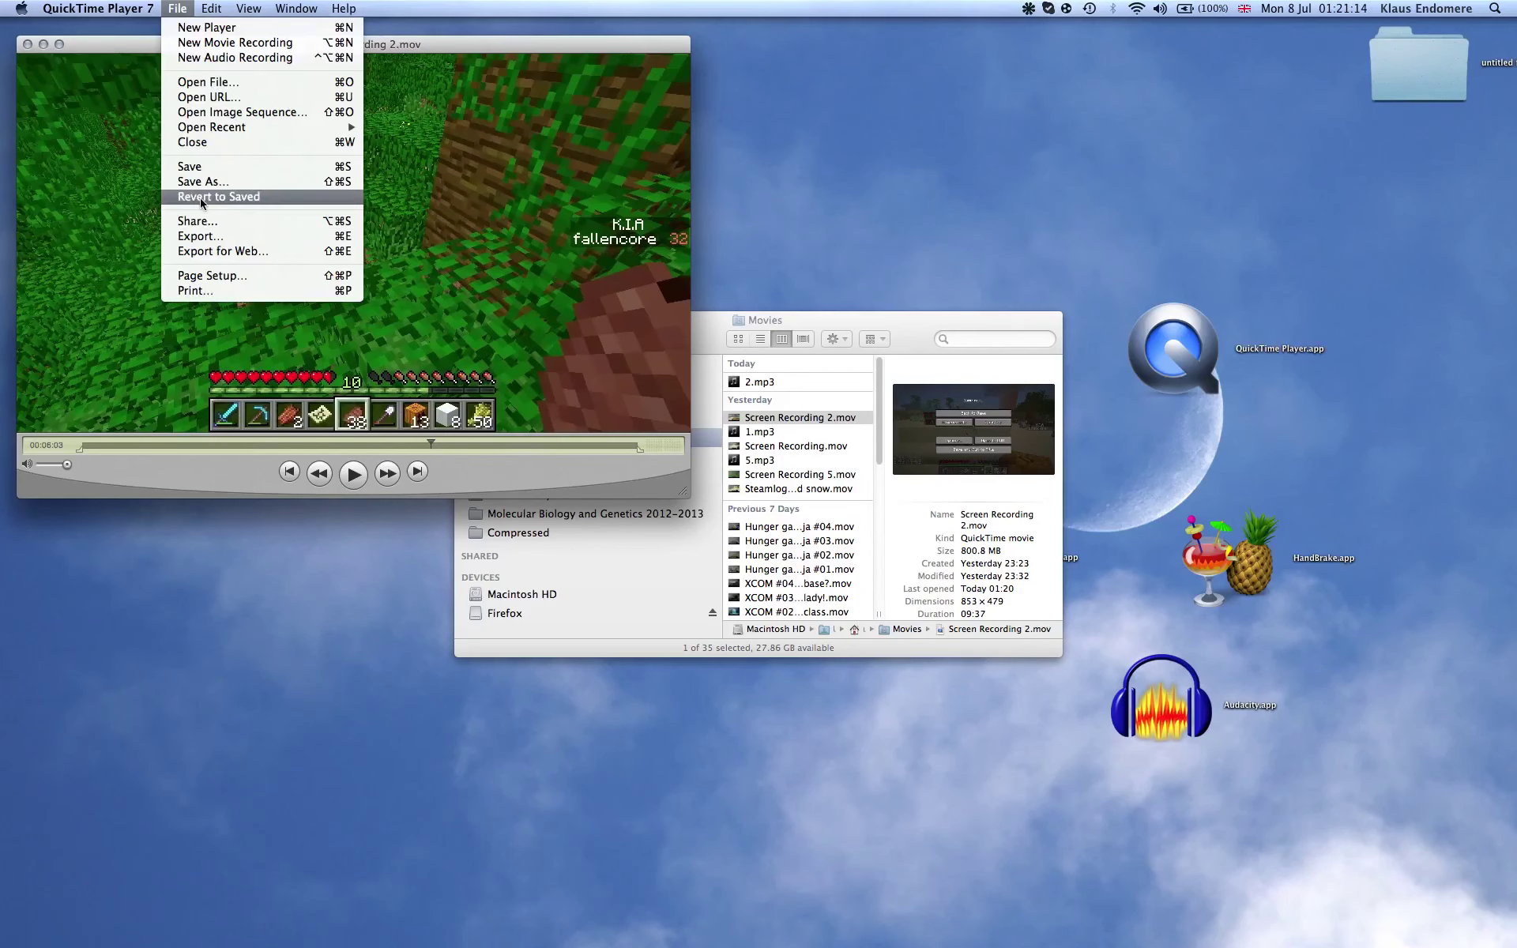
pyautogui.click(215, 223)
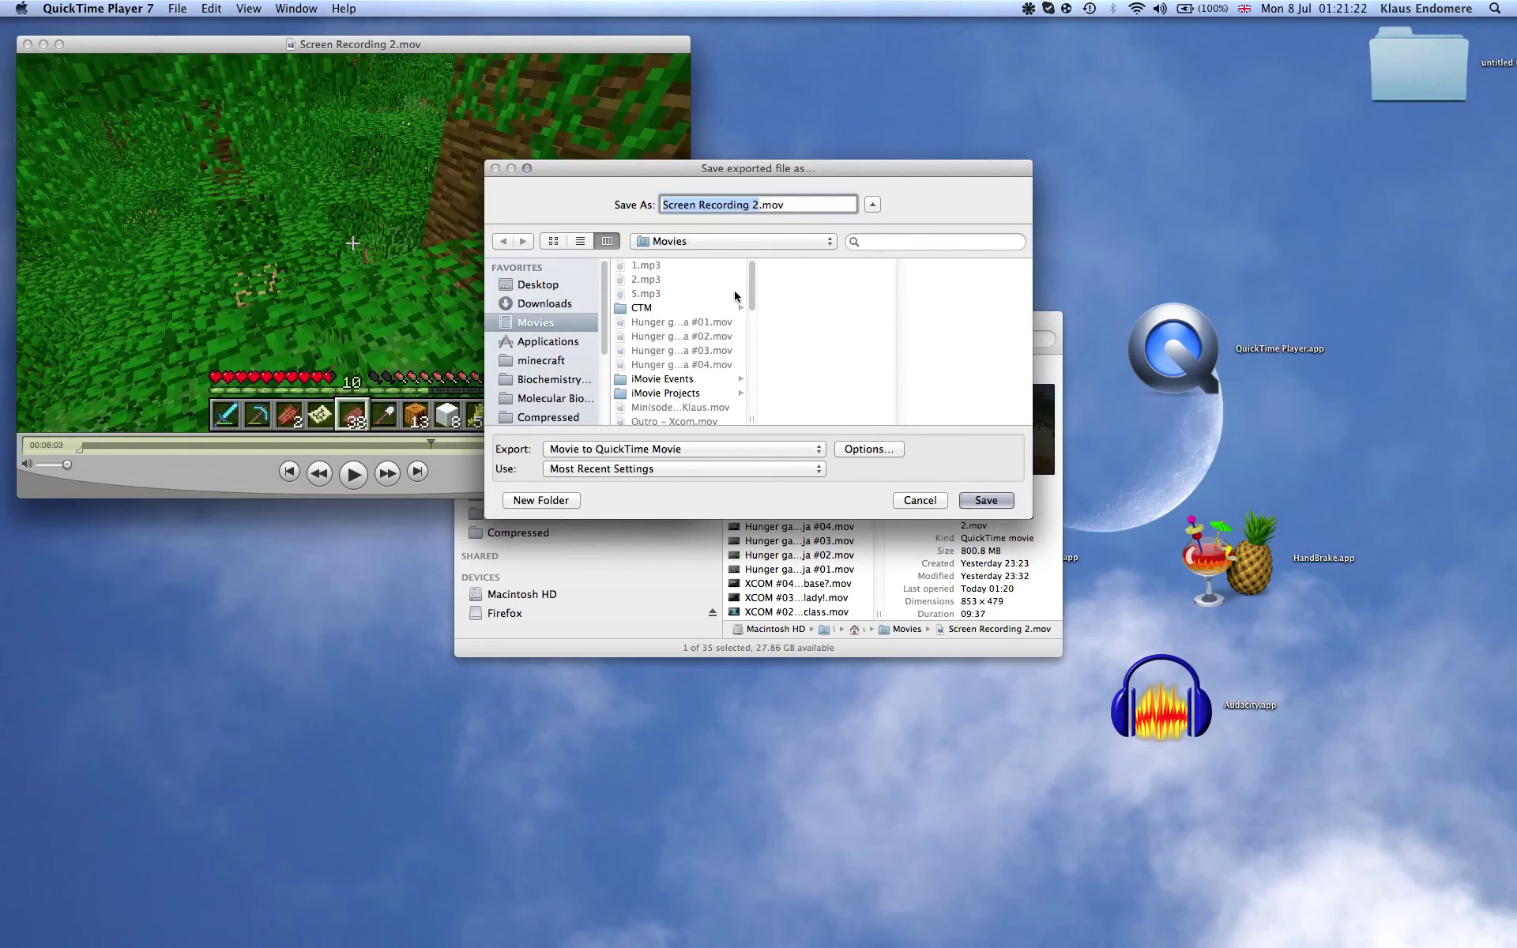
pyautogui.click(816, 450)
pyautogui.click(766, 457)
pyautogui.click(687, 450)
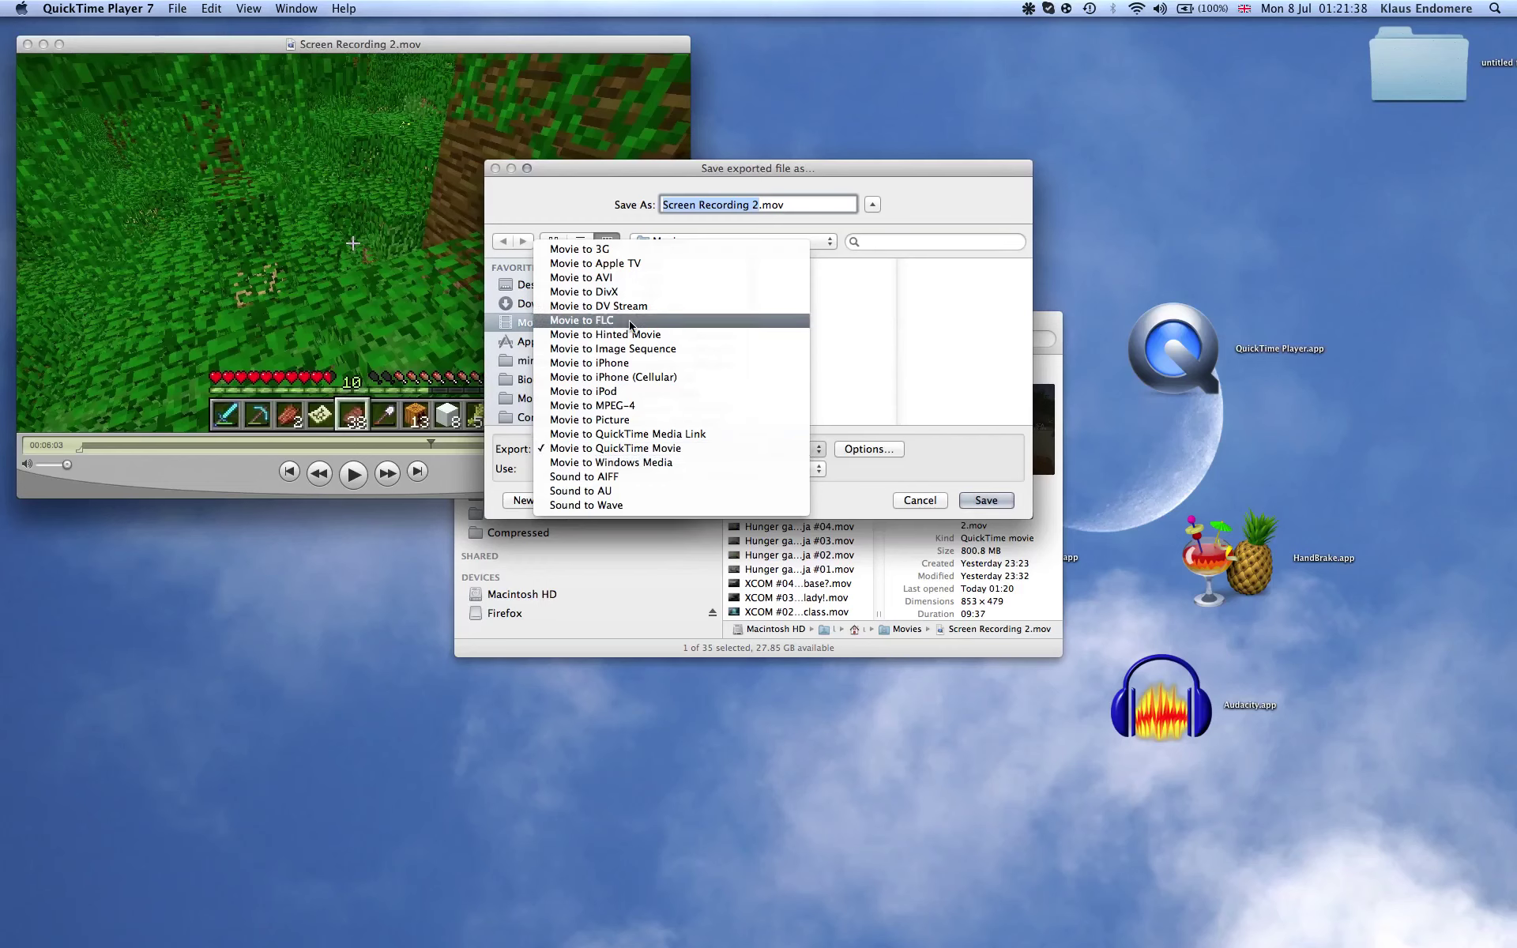
pyautogui.click(925, 444)
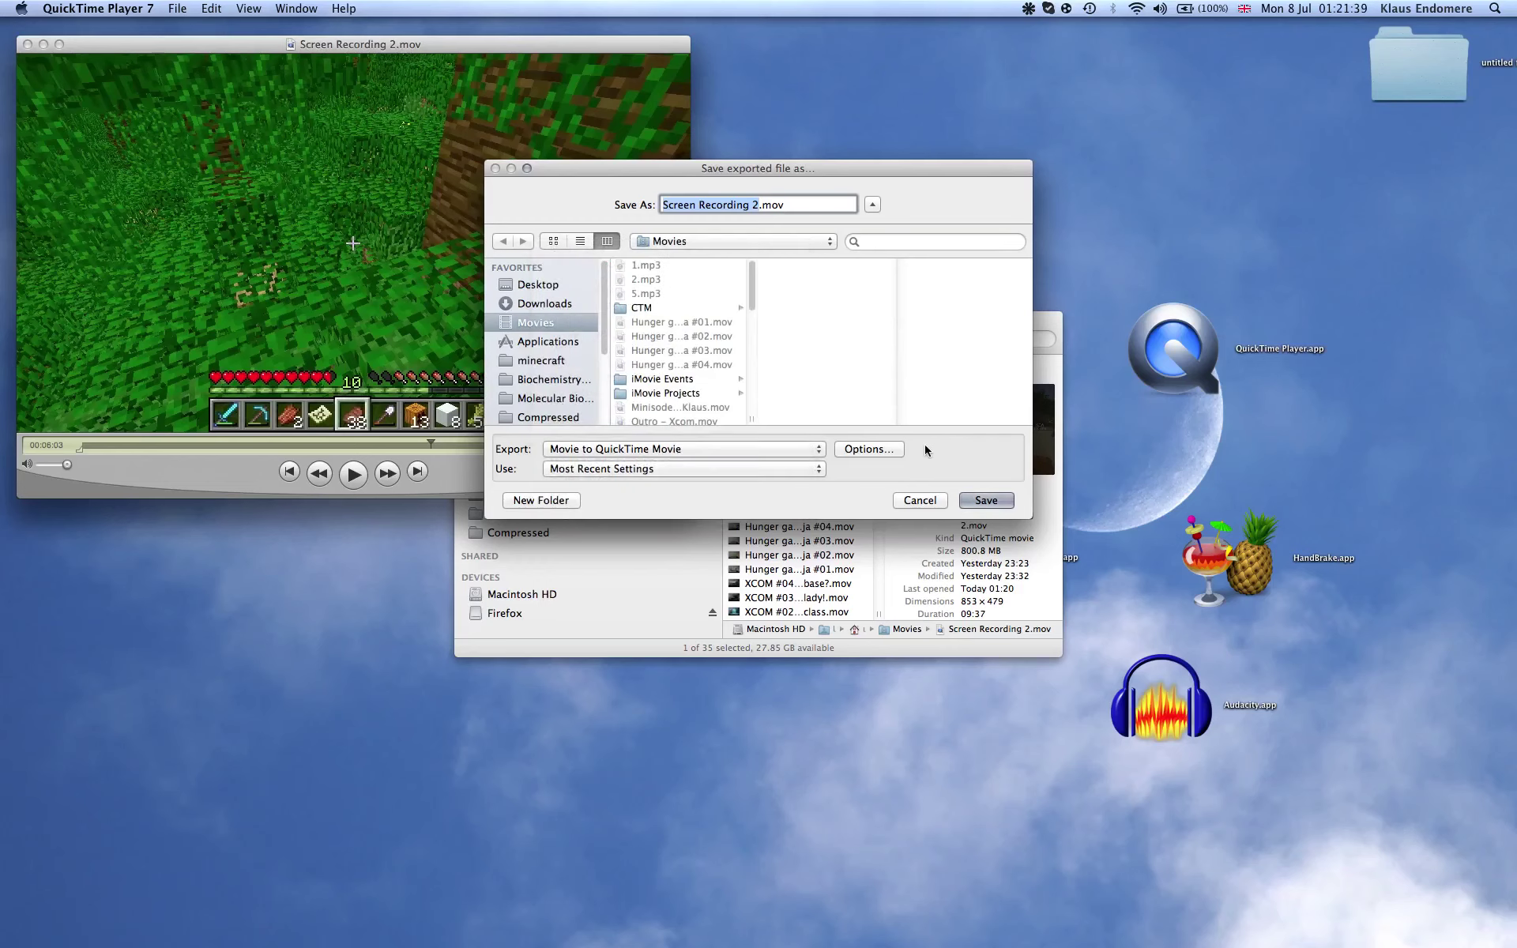
pyautogui.click(737, 466)
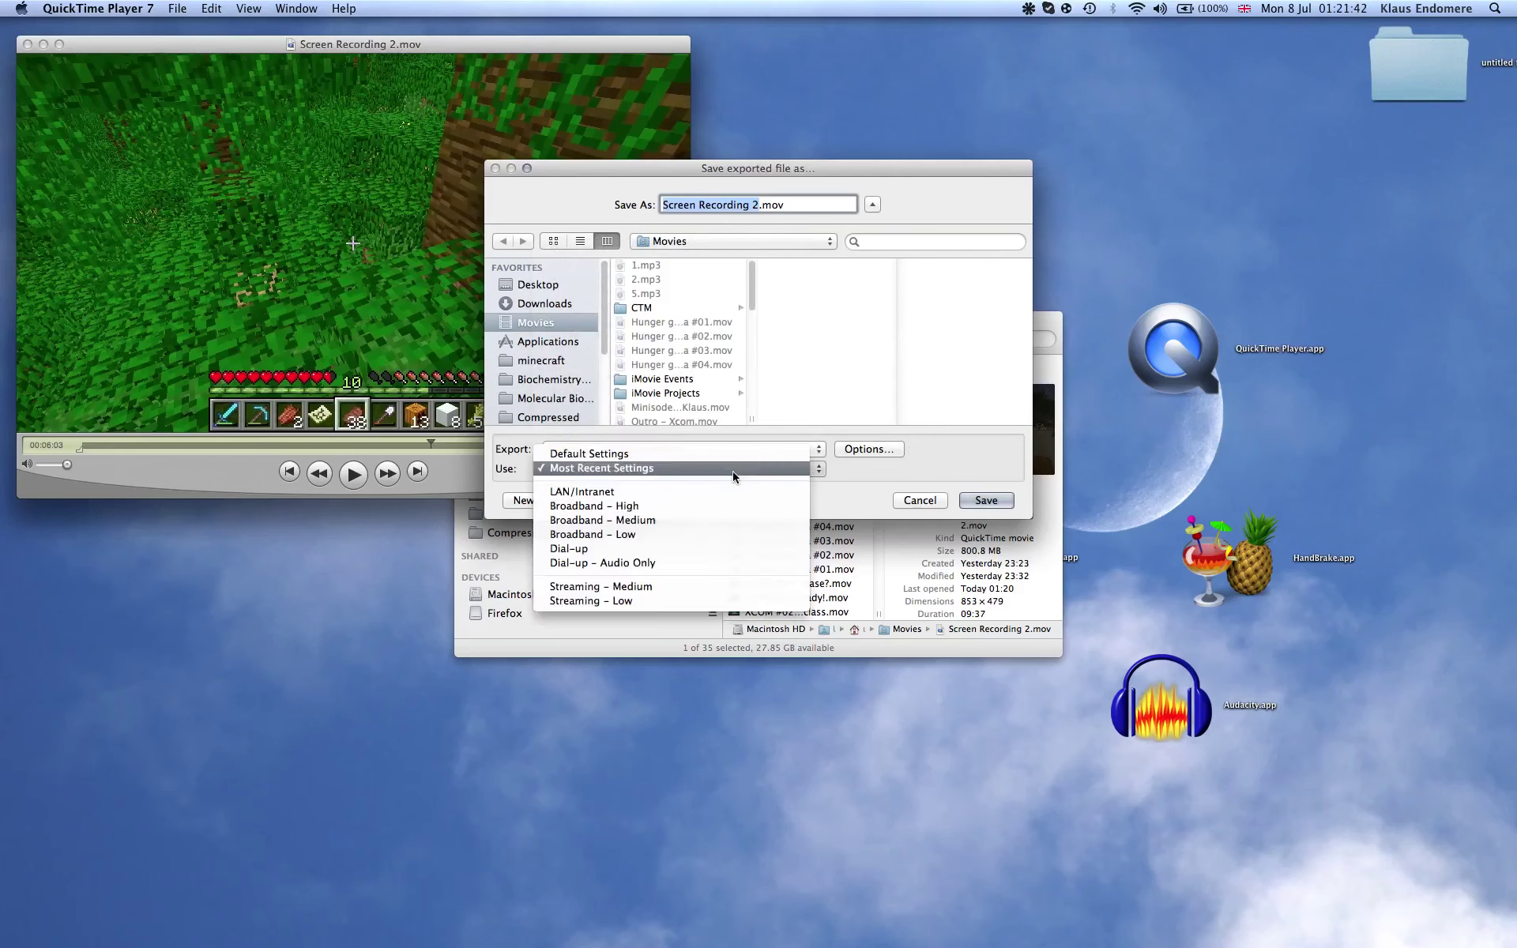
pyautogui.click(898, 476)
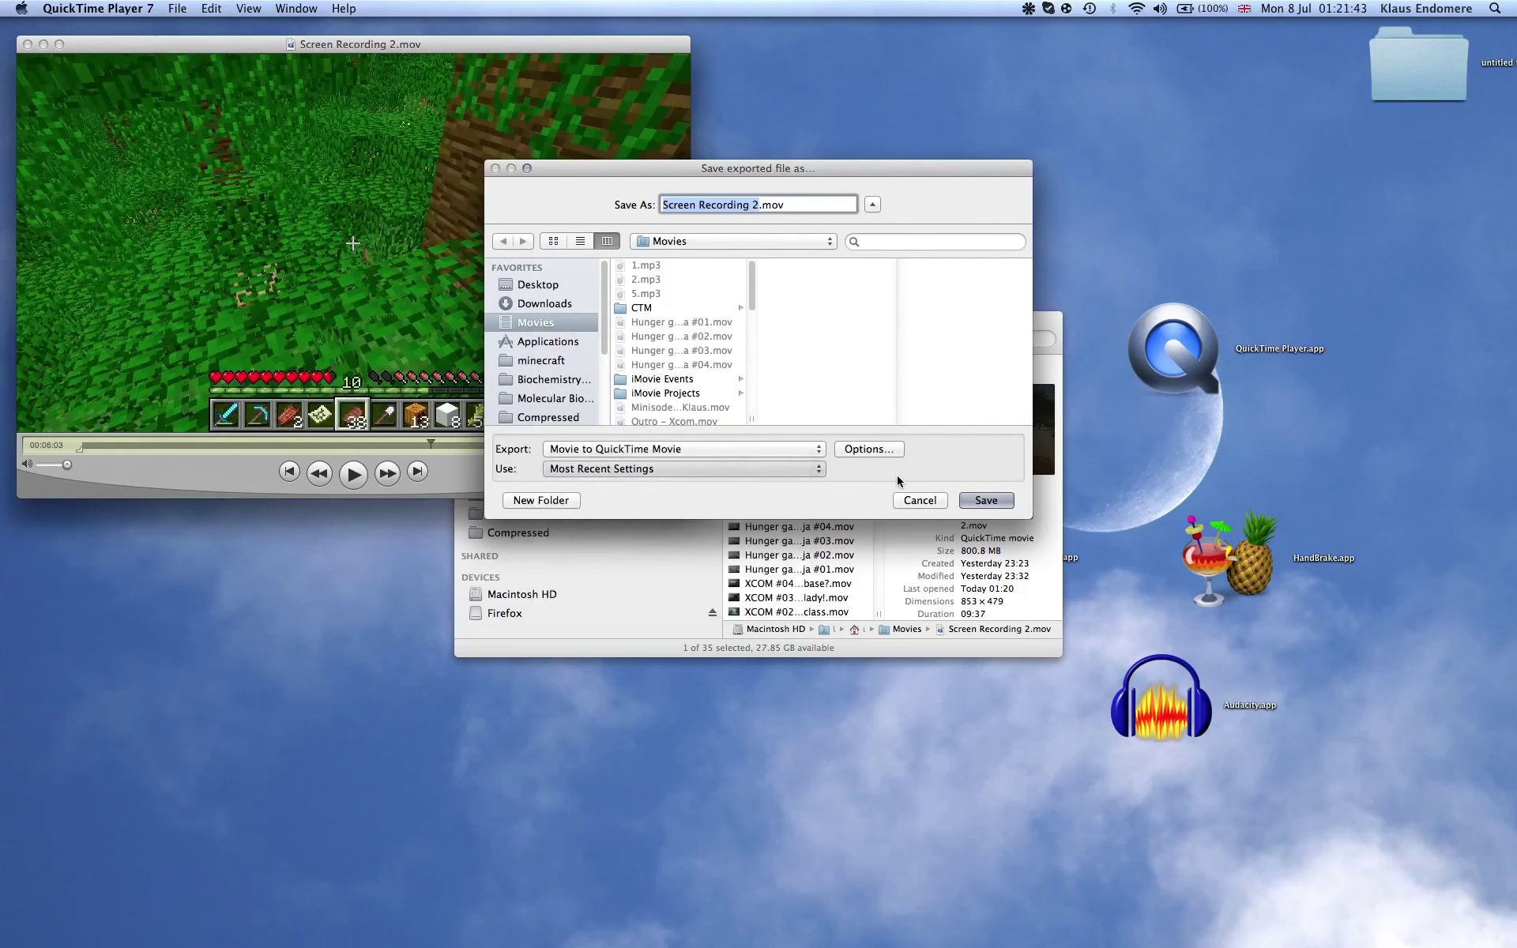
# Export the movie to the Movies folder as 123.mov instead of replacing Screen Recording 2.mov.
pyautogui.click(997, 503)
pyautogui.click(805, 272)
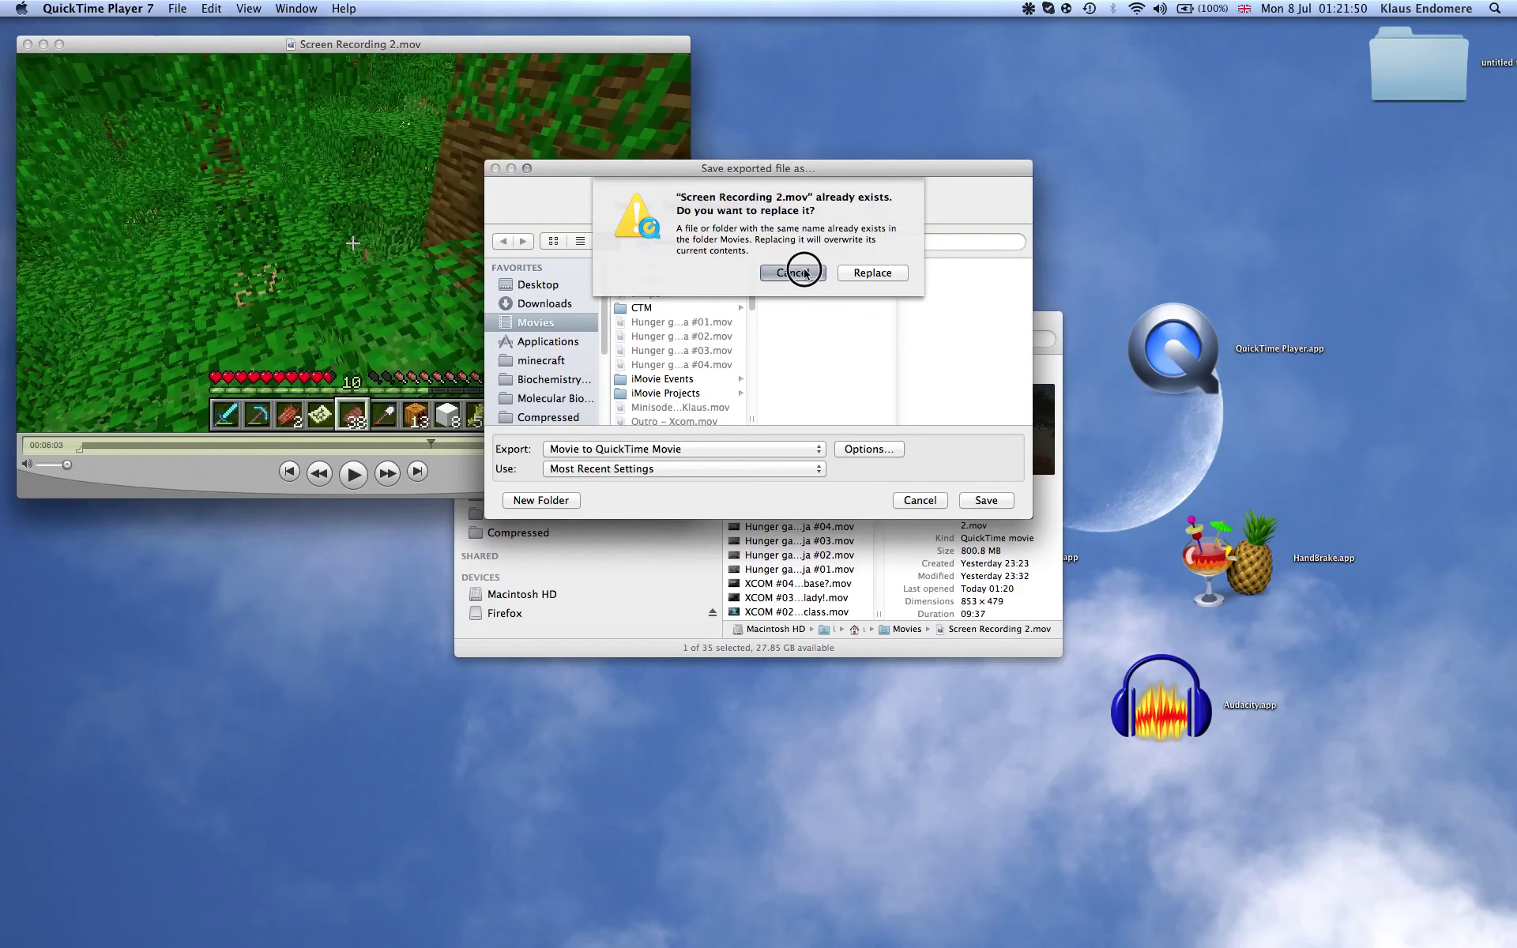
pyautogui.write('123.mov')
pyautogui.click(984, 501)
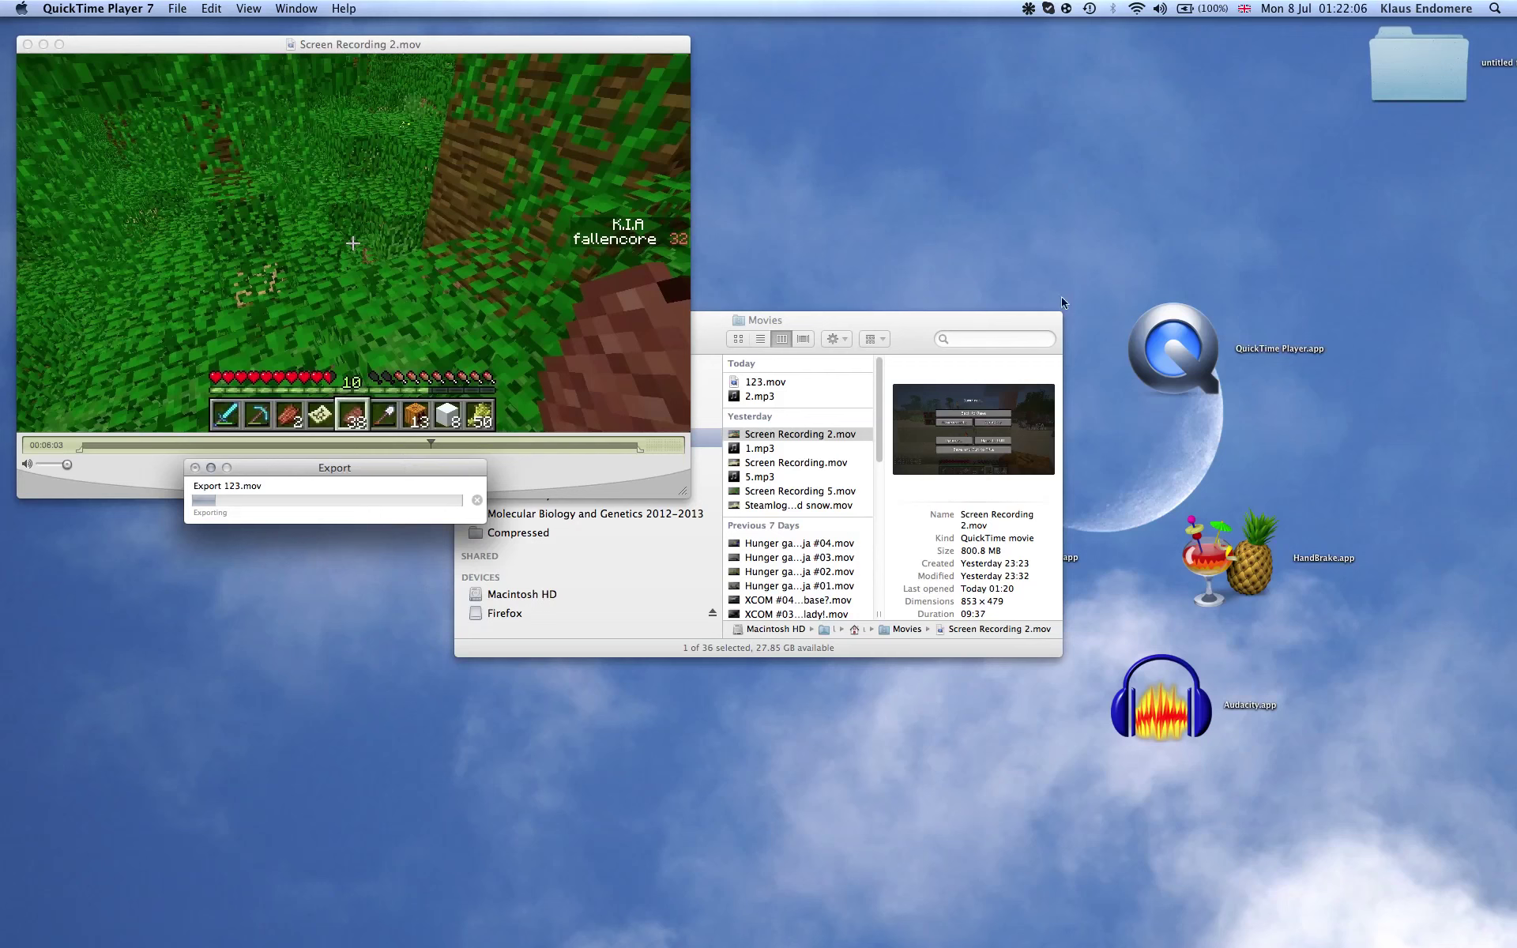
# Cancel the running export of 123.mov and close the Movies folder window.
pyautogui.moveTo(931, 320); pyautogui.dragTo(950, 537)
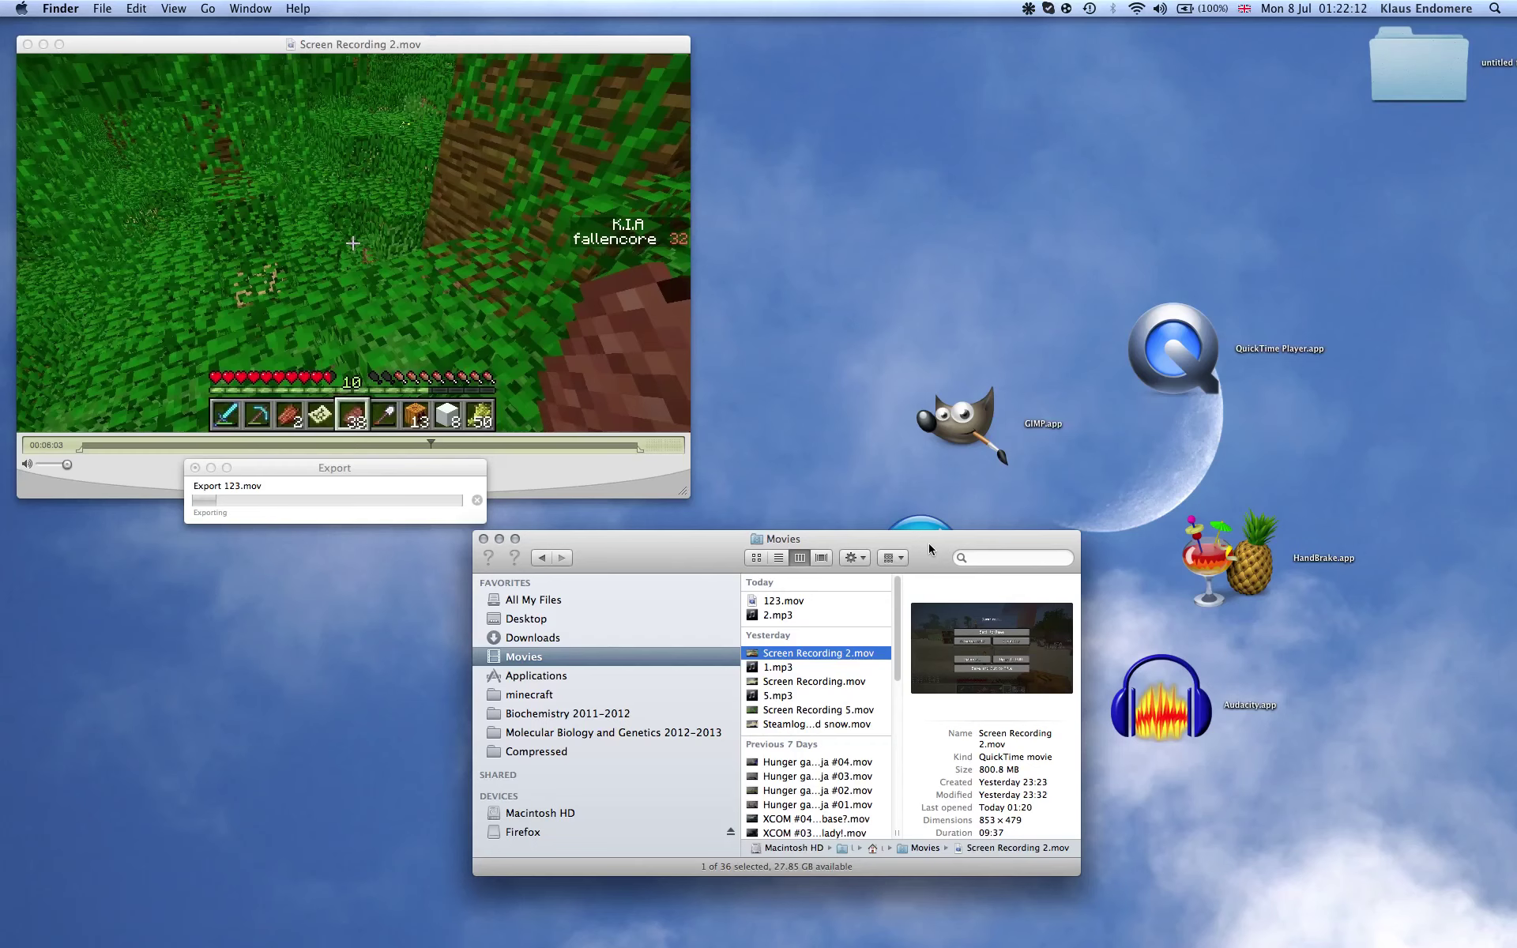
pyautogui.click(388, 480)
pyautogui.click(479, 503)
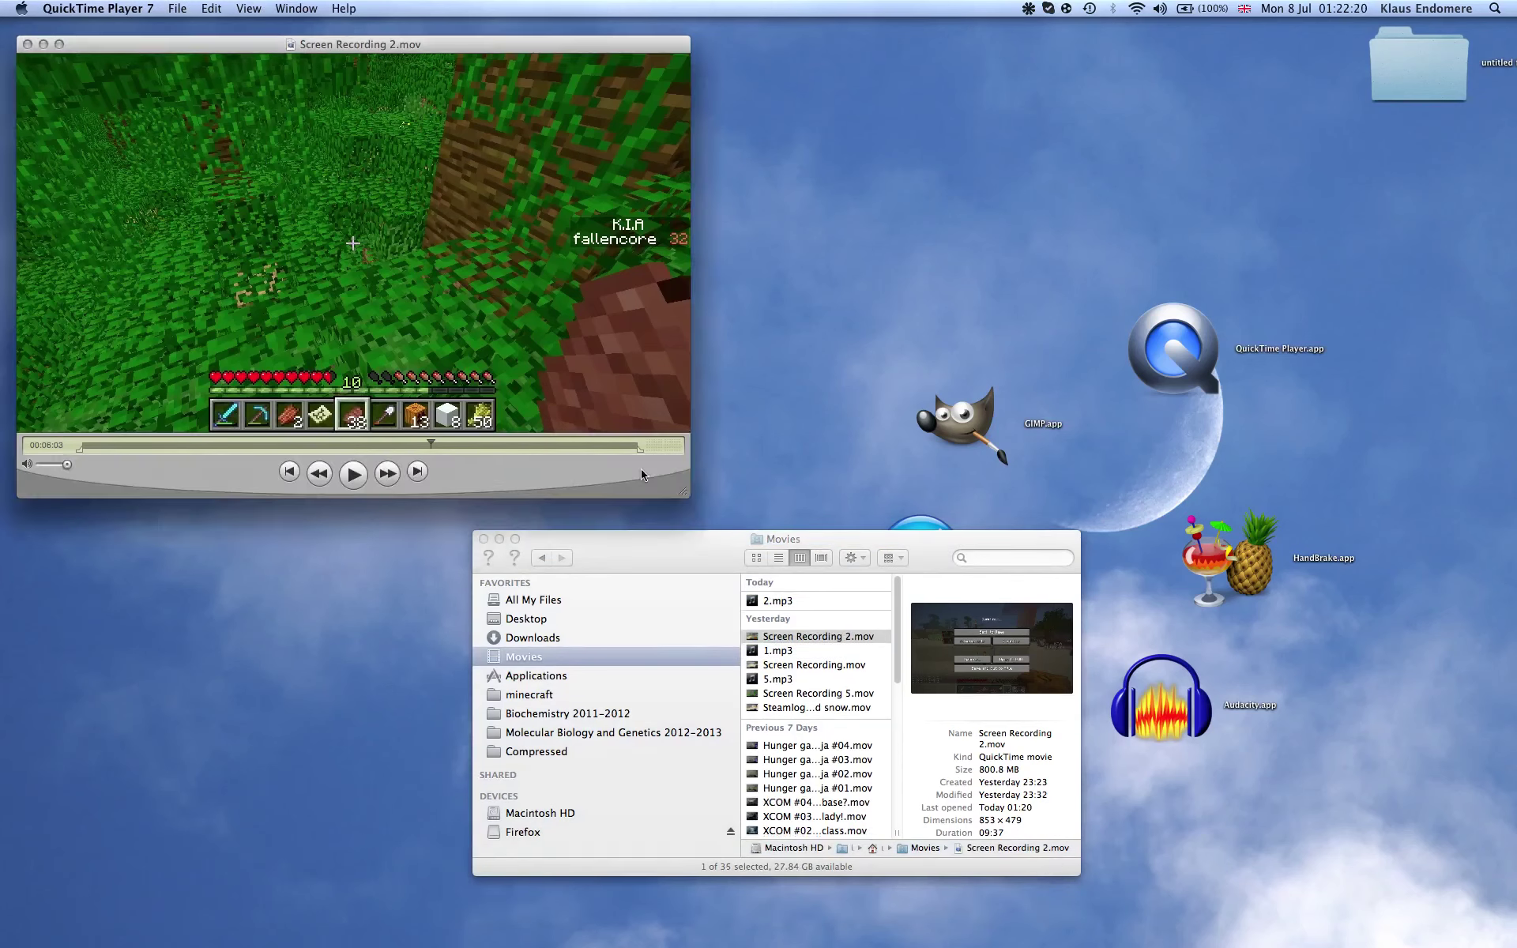
pyautogui.click(484, 539)
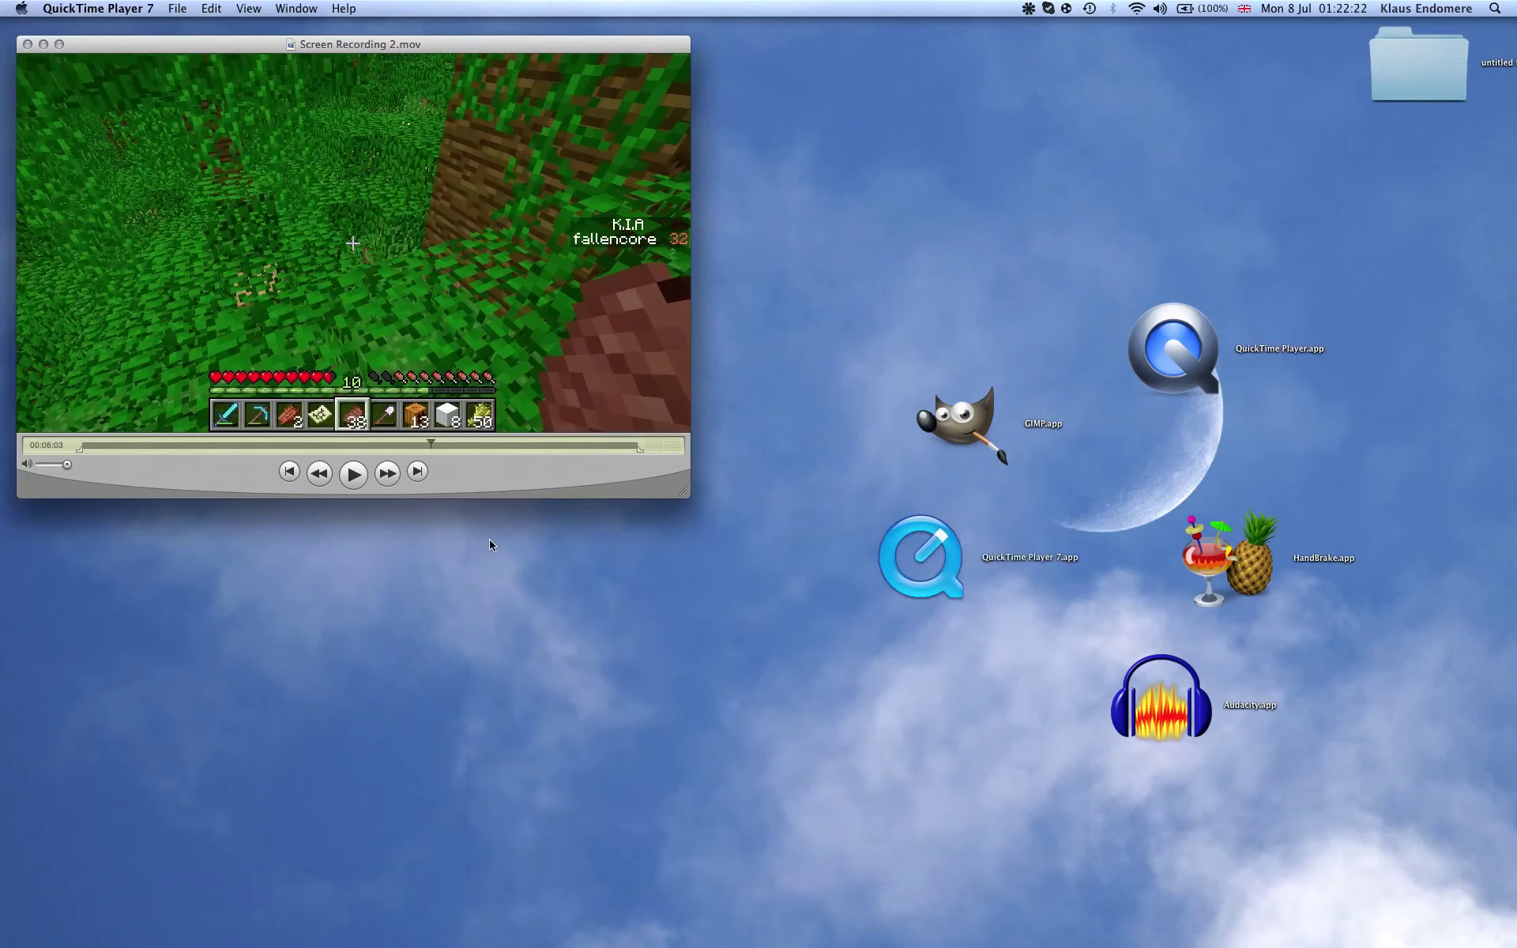
# Quit QuickTime Player 7.
pyautogui.click(1177, 353)
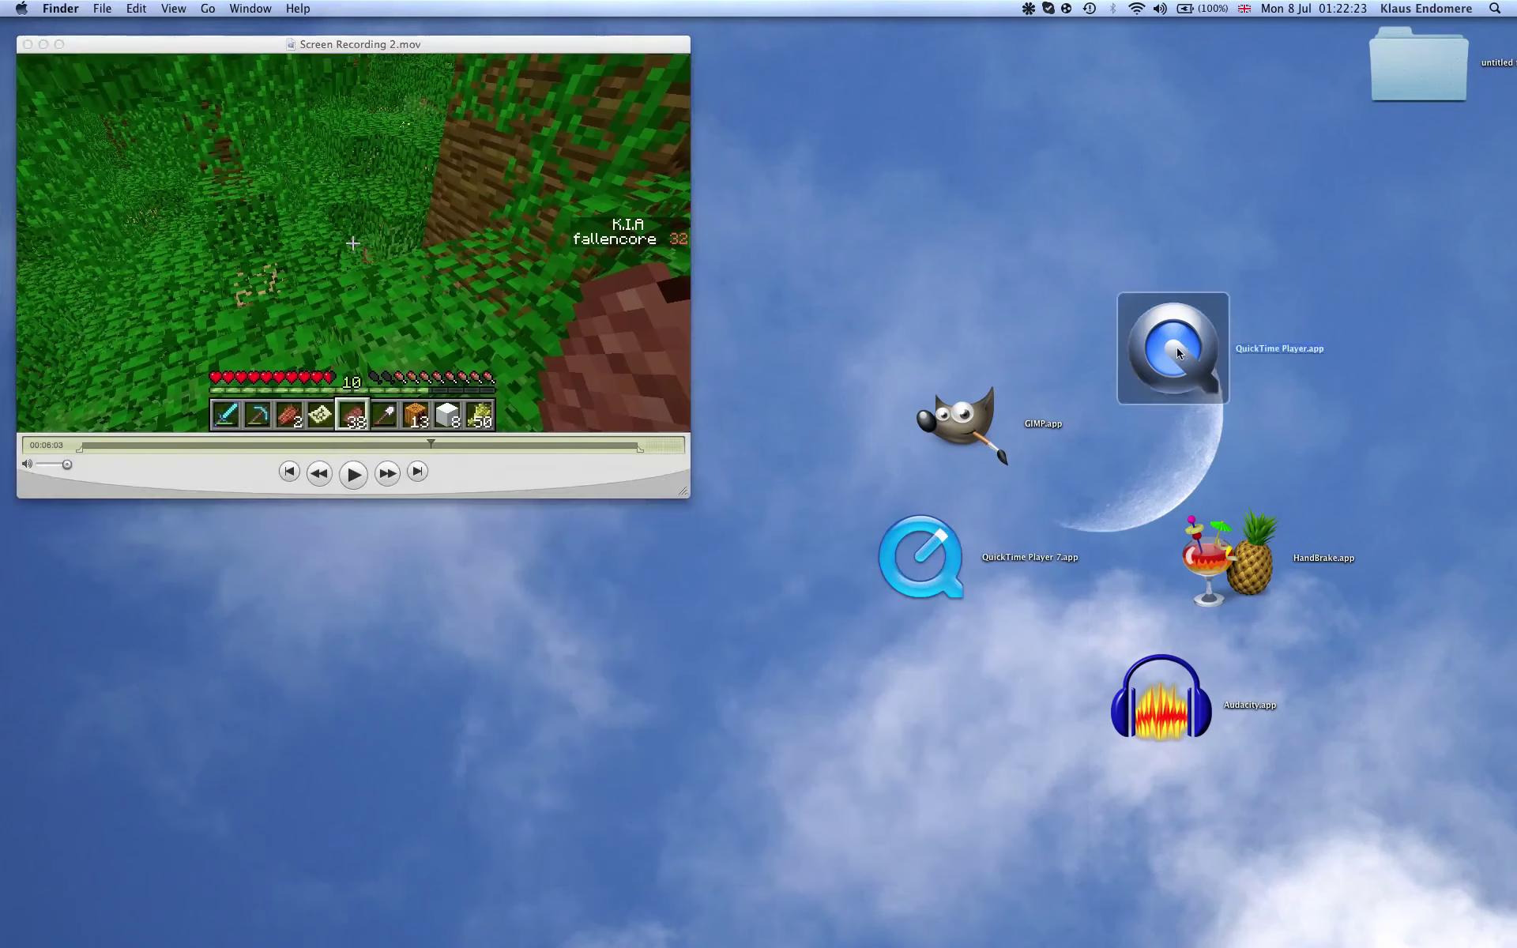
pyautogui.doubleClick(969, 564)
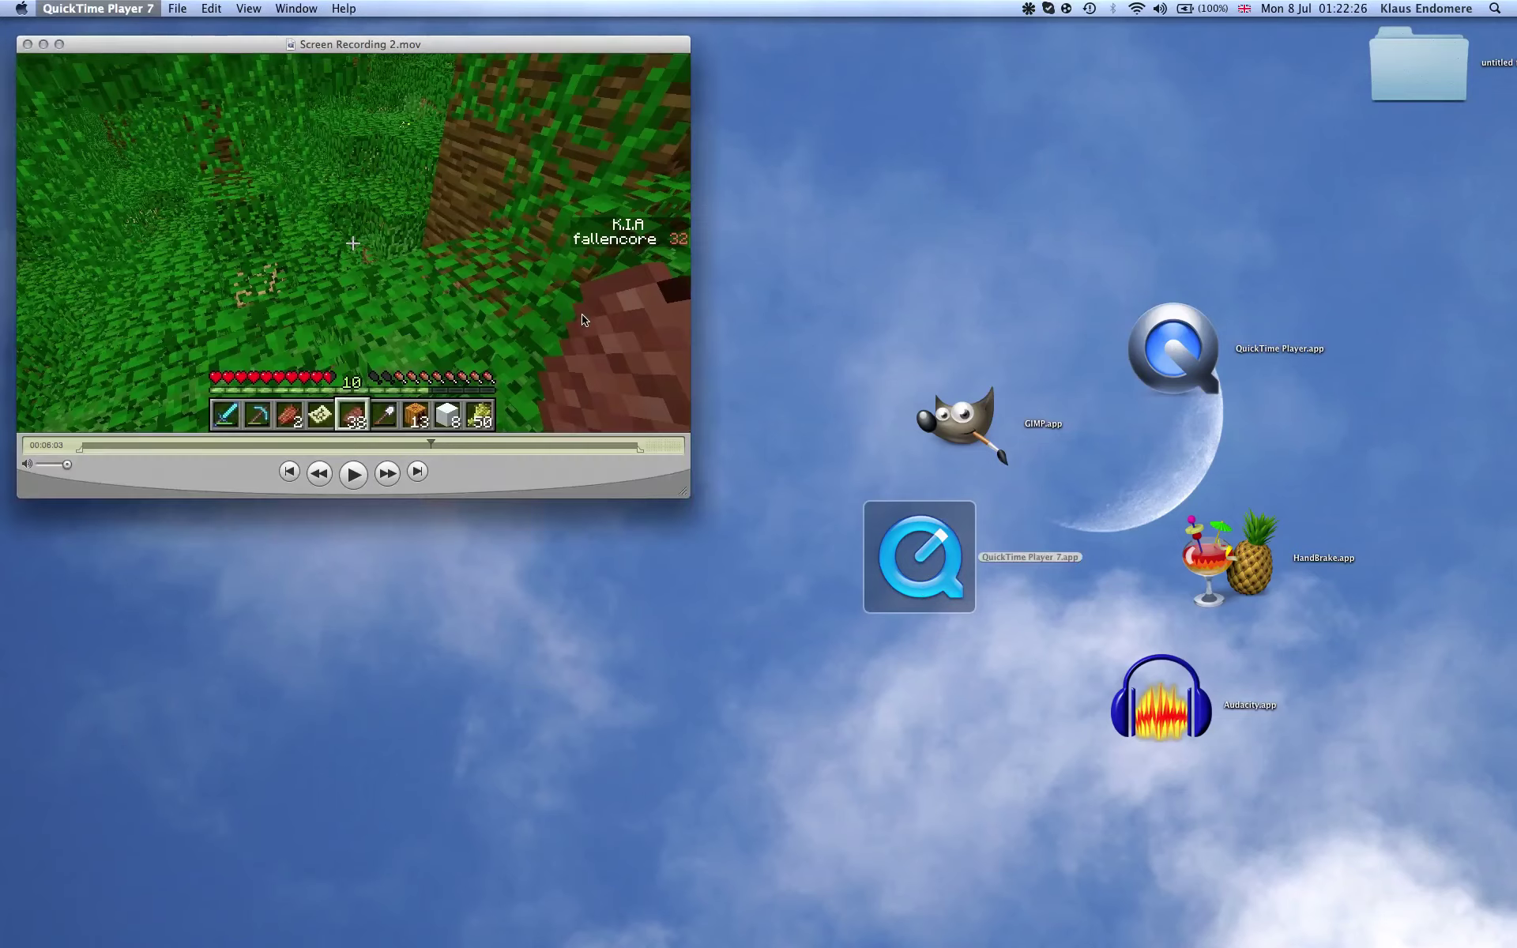
pyautogui.press('super+q')
pyautogui.click(1172, 700)
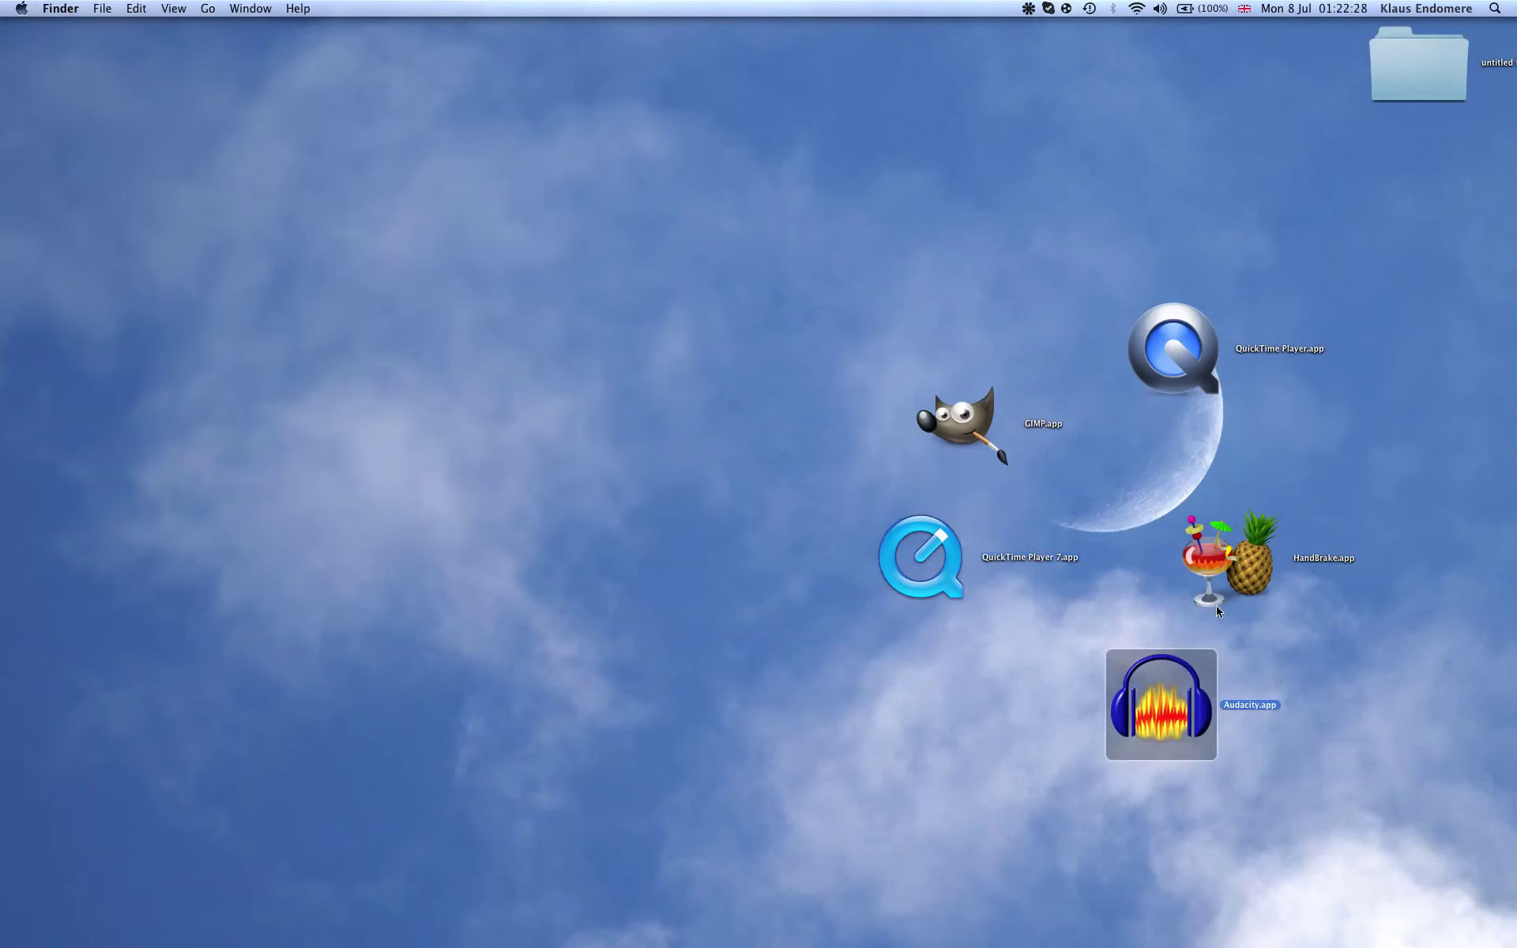
# Launch HandBrake and open the Steamlog #10 Jungle temples .mov from the Movies folder as the source.
pyautogui.click(1227, 566)
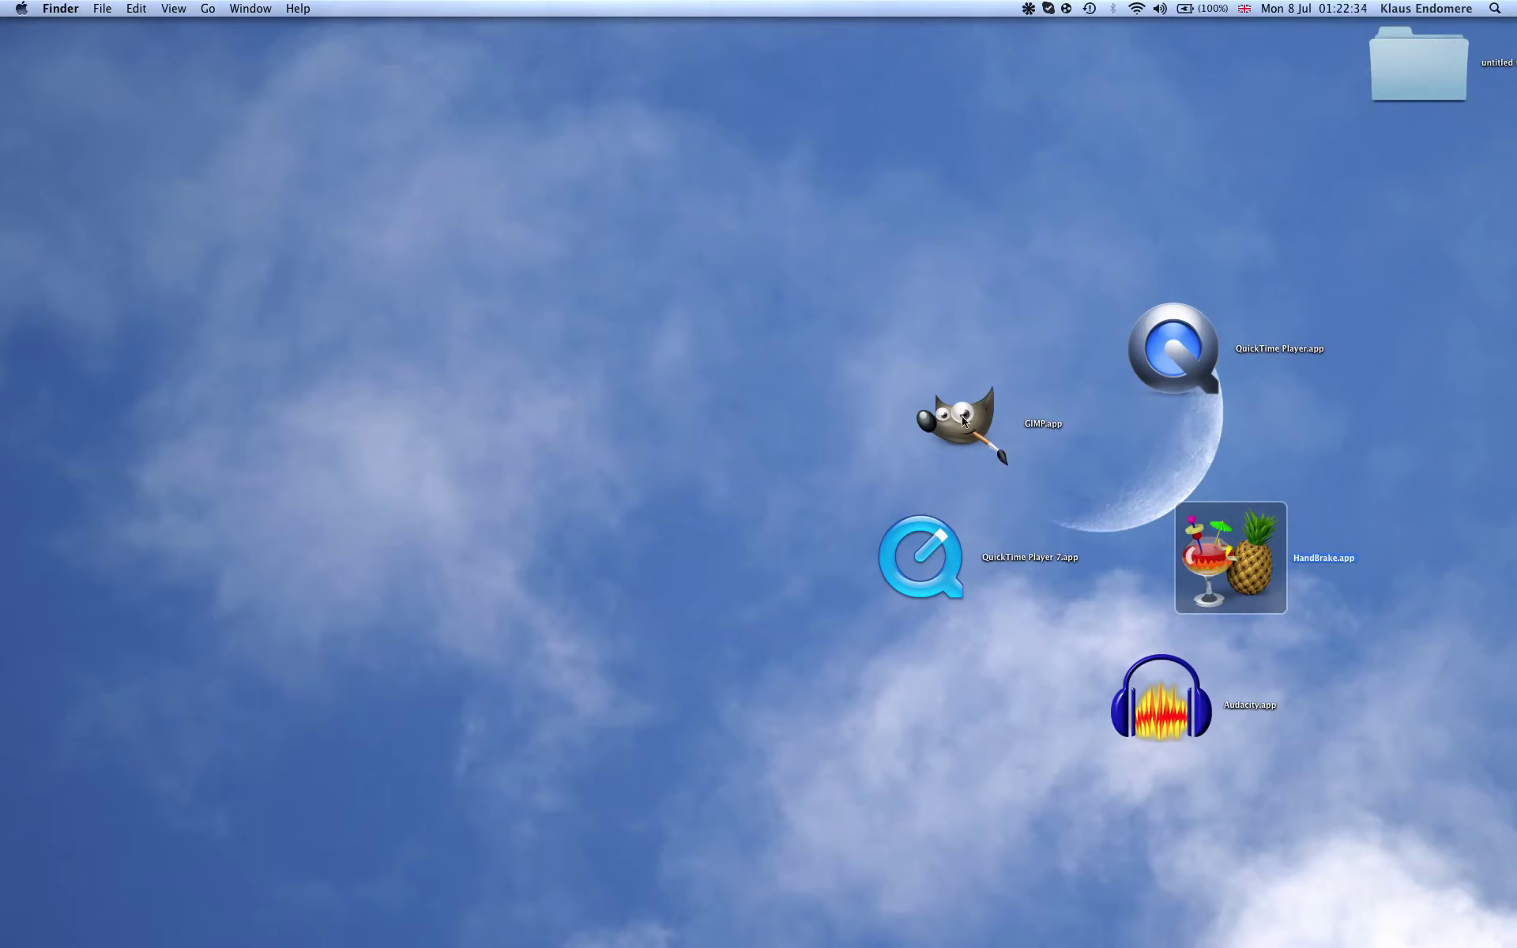
pyautogui.doubleClick(1239, 554)
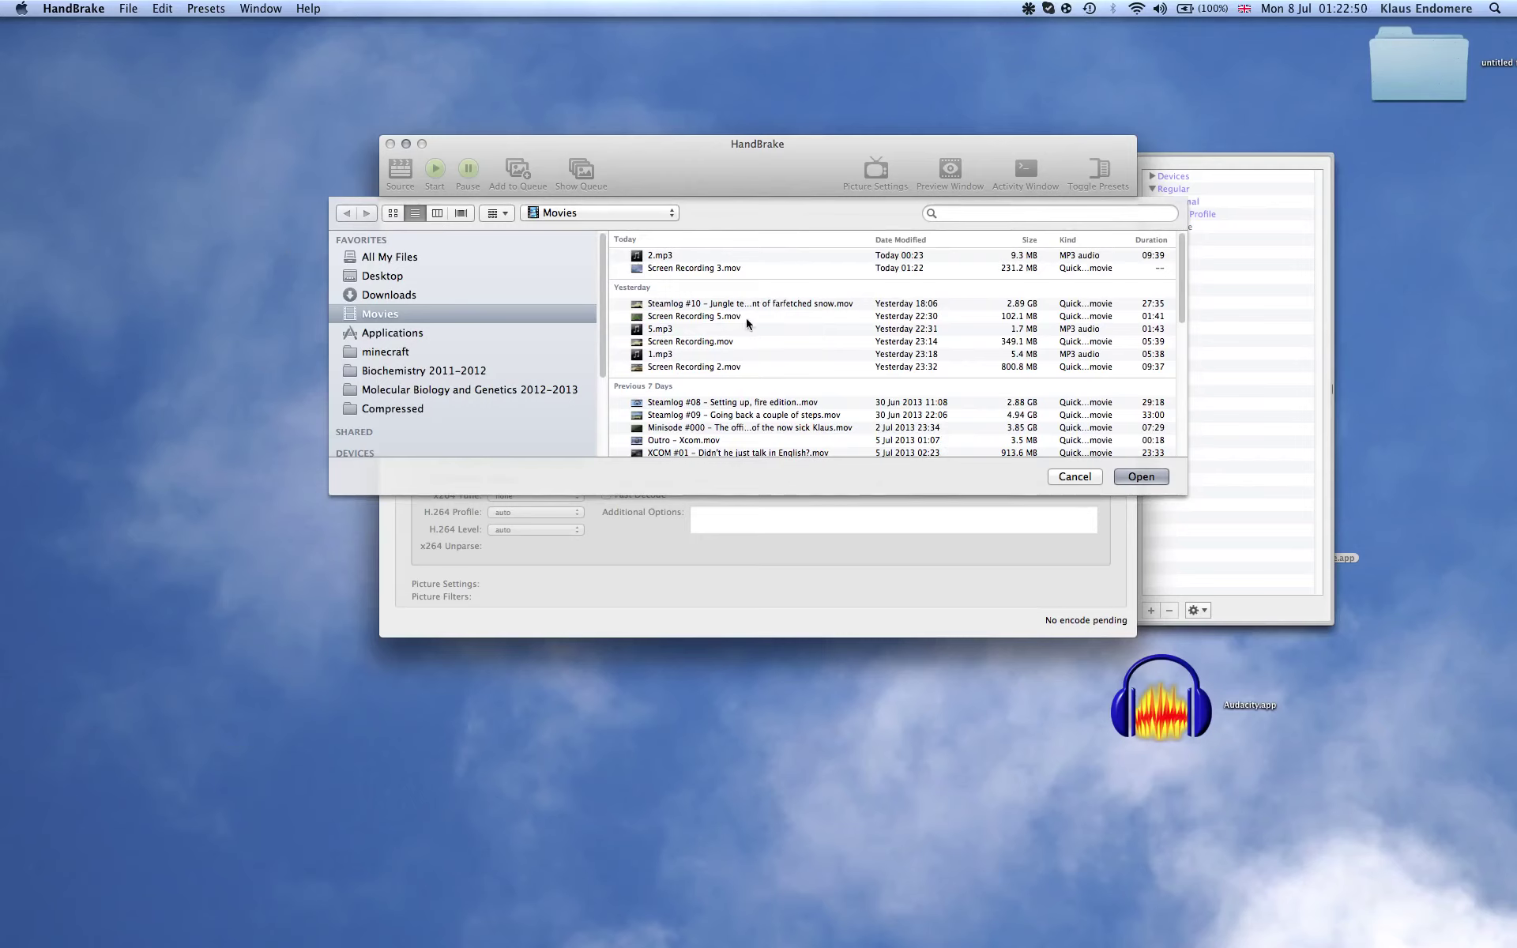
pyautogui.click(693, 308)
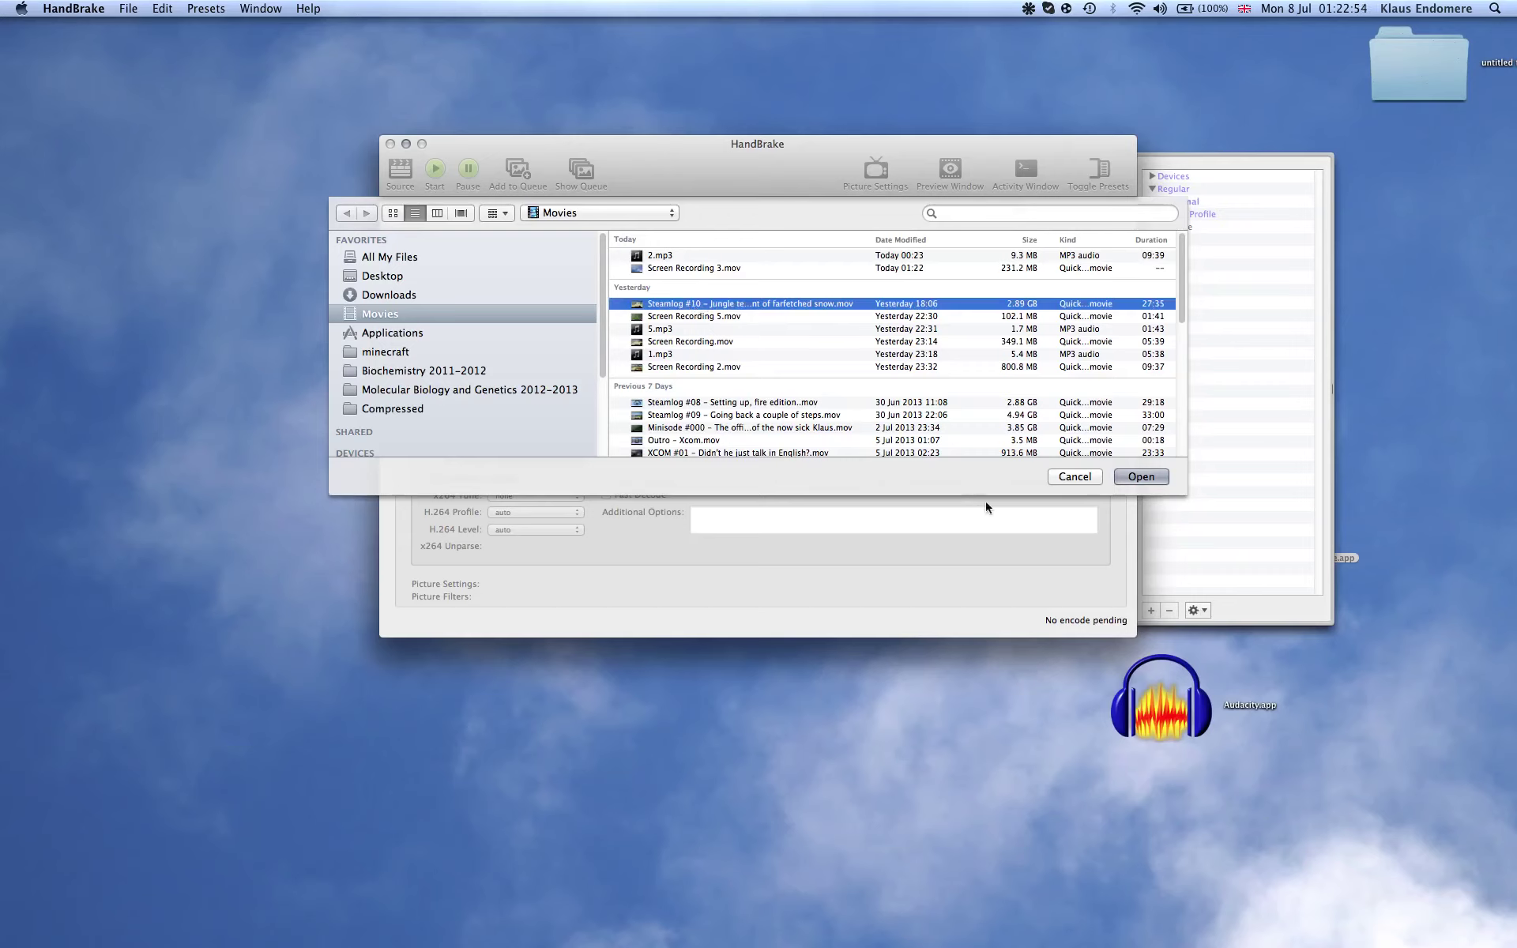
pyautogui.click(1137, 476)
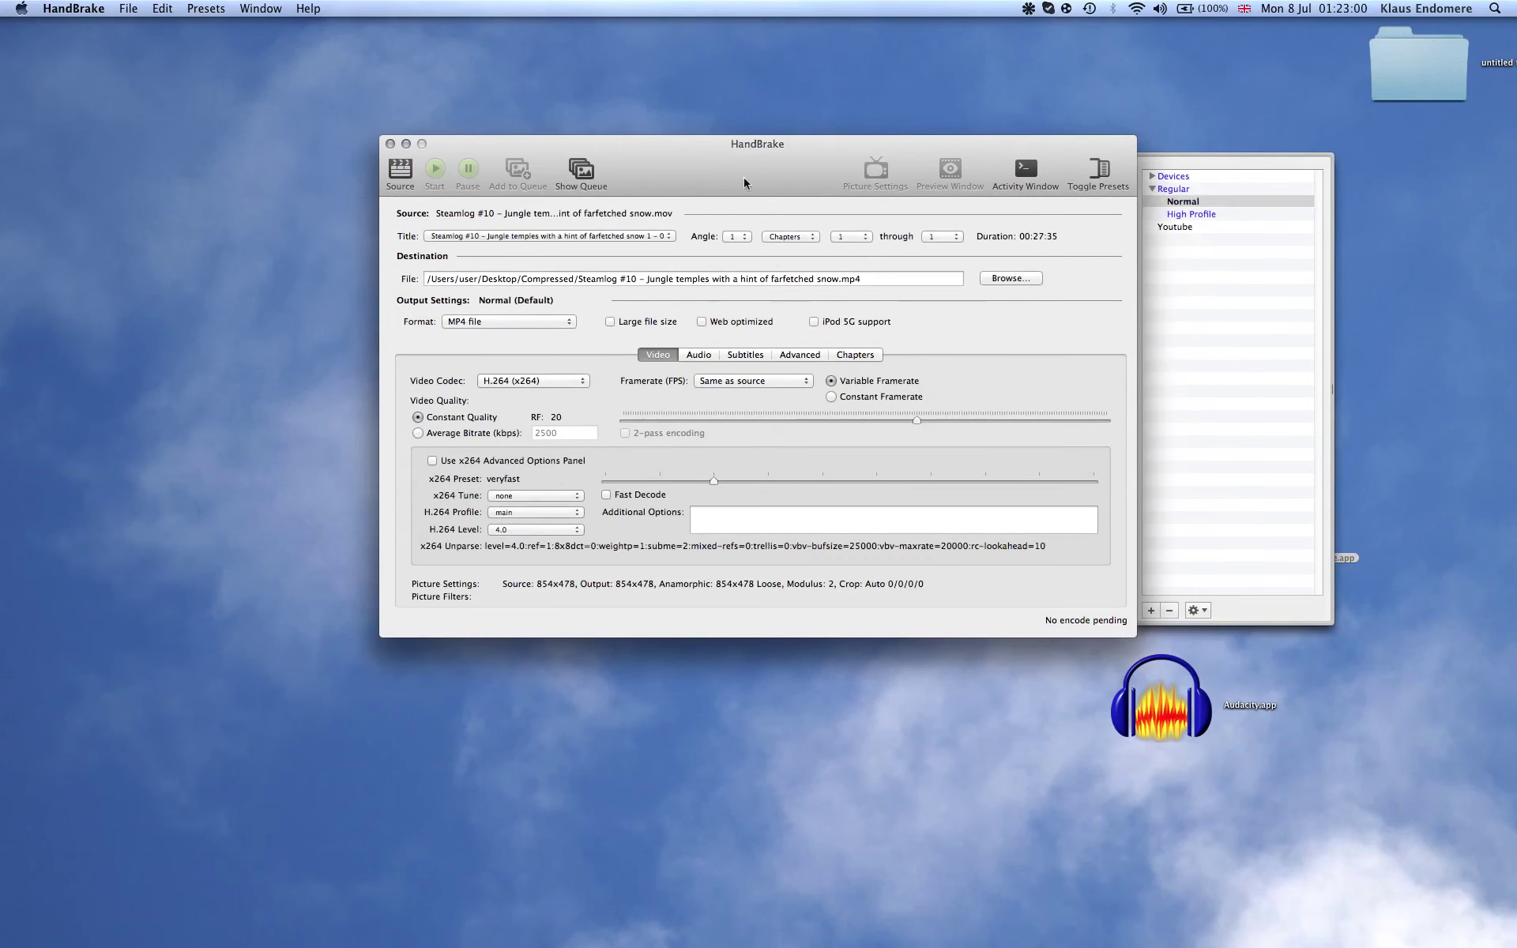
# Apply the Youtube preset with MP4 file output, comparing it with the Normal preset.
pyautogui.moveTo(743, 183); pyautogui.dragTo(617, 140)
pyautogui.click(972, 126)
pyautogui.click(972, 126)
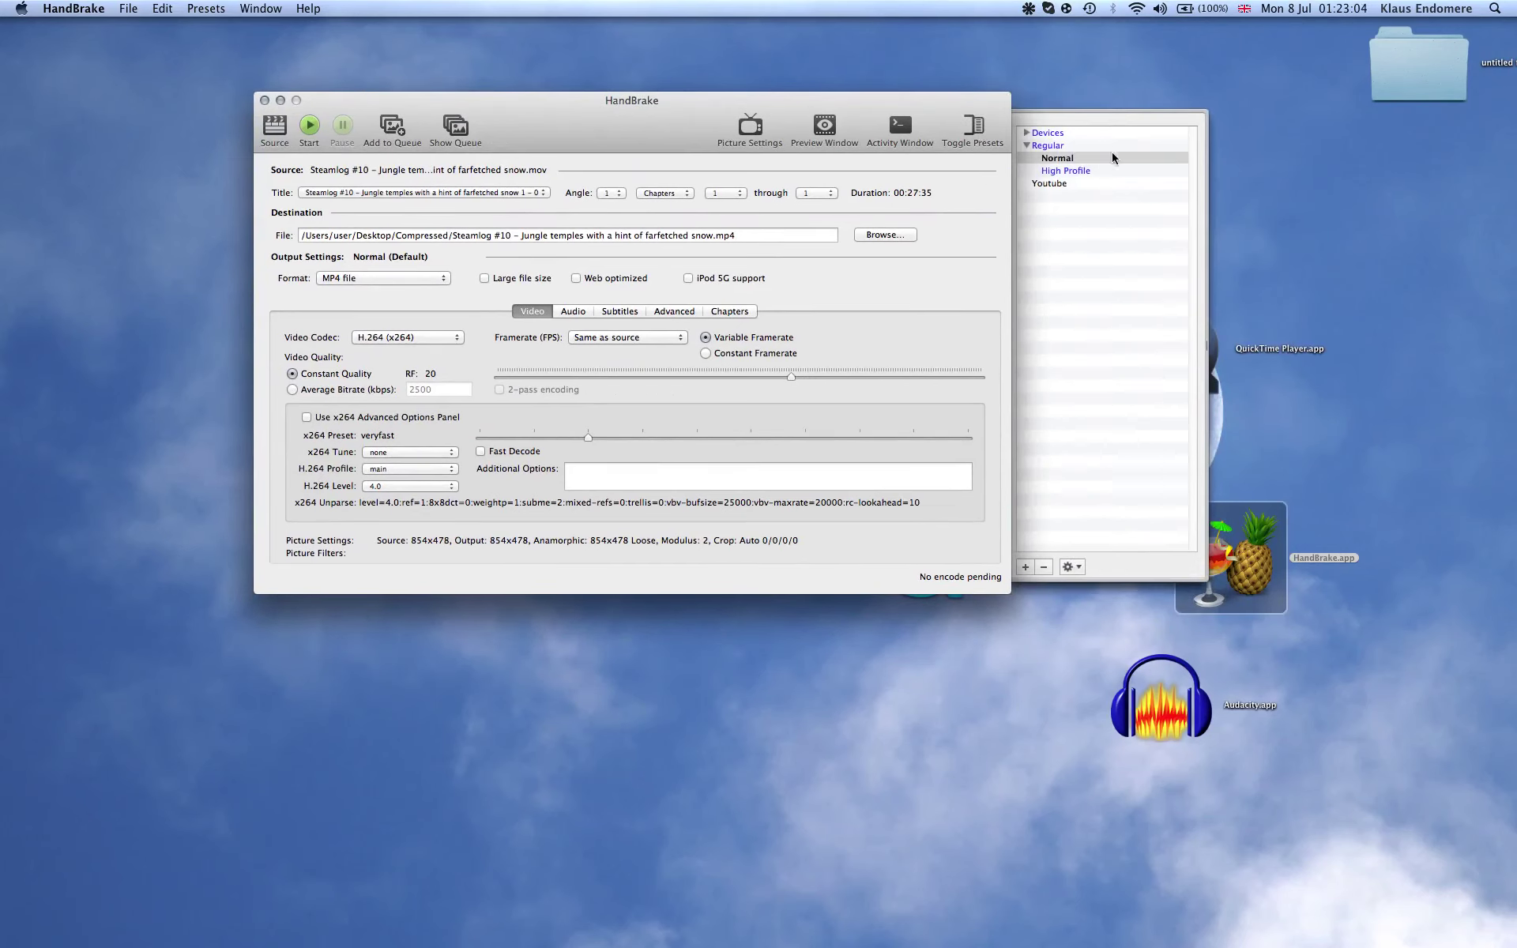
pyautogui.click(1073, 184)
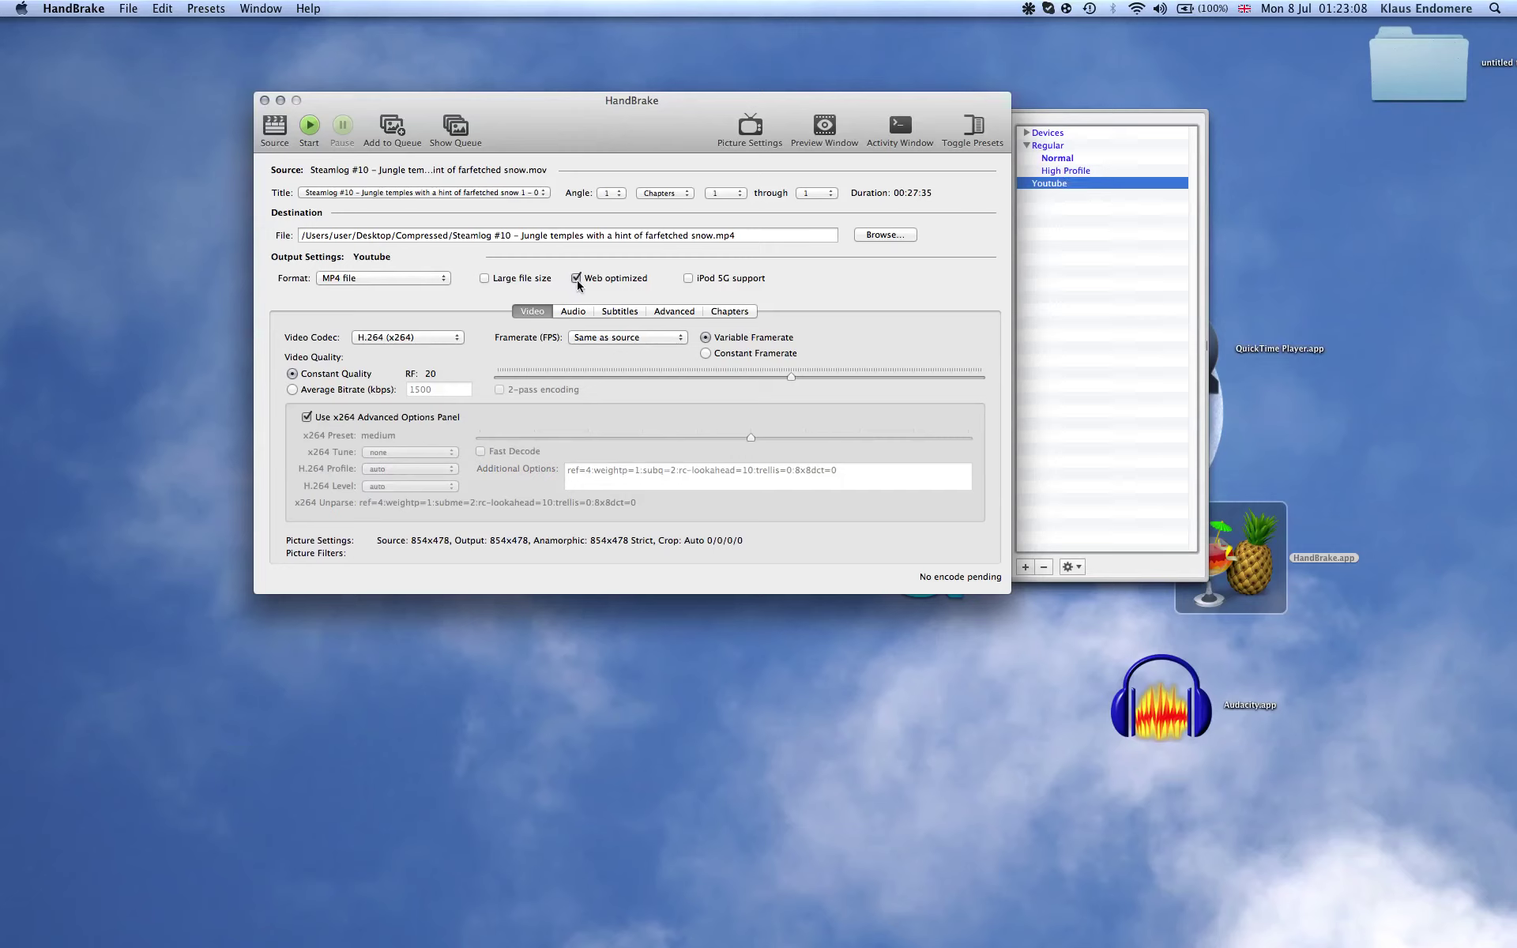
pyautogui.click(361, 283)
pyautogui.click(357, 280)
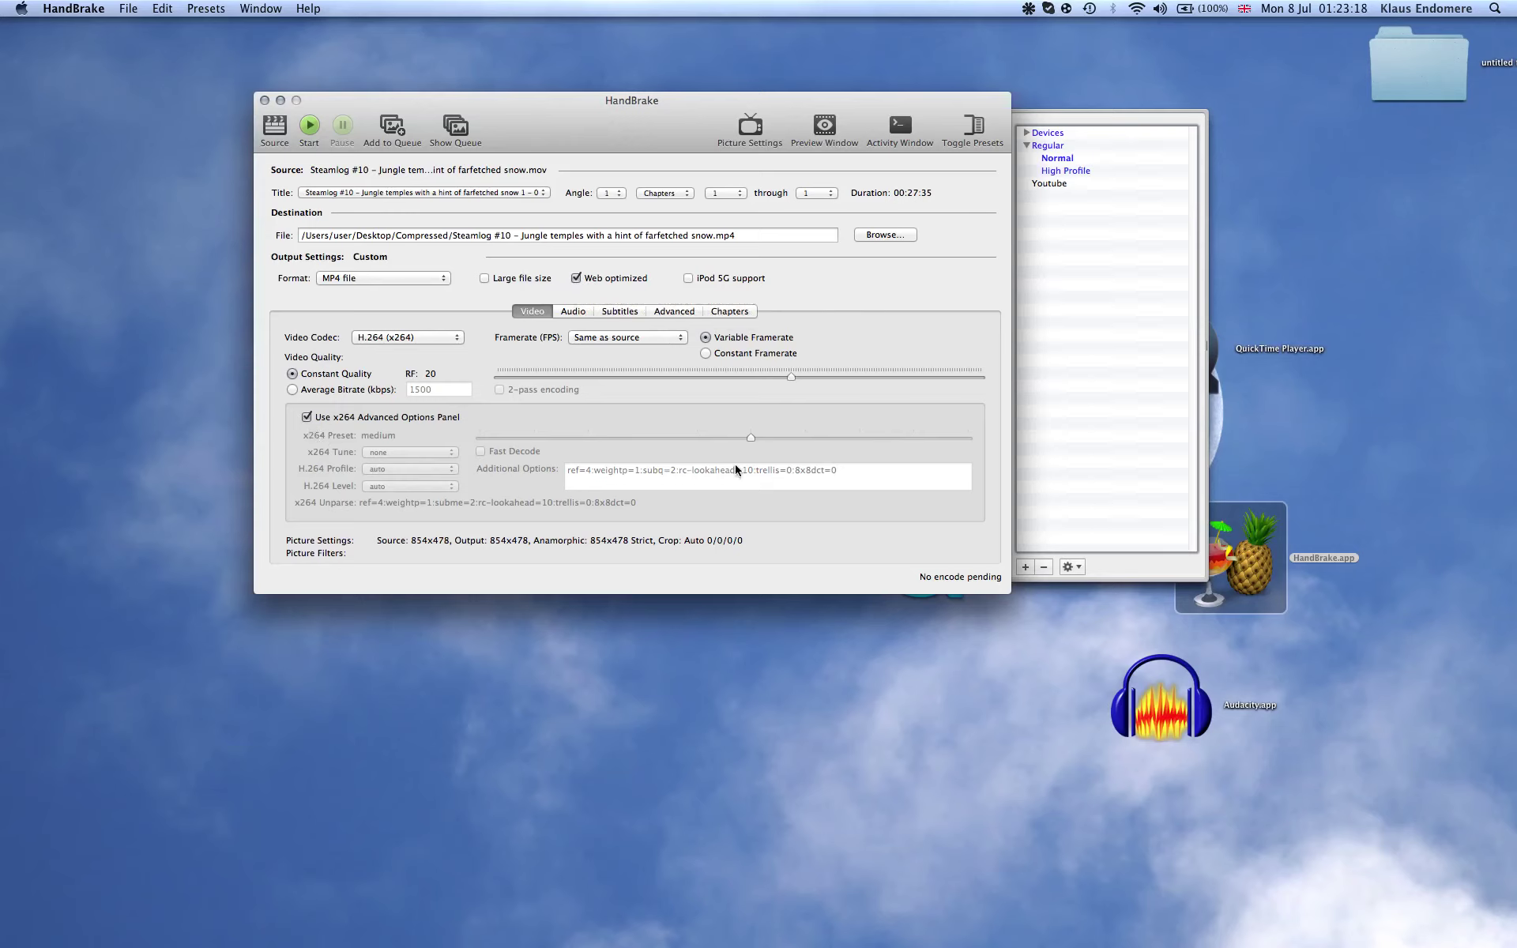
pyautogui.click(1066, 160)
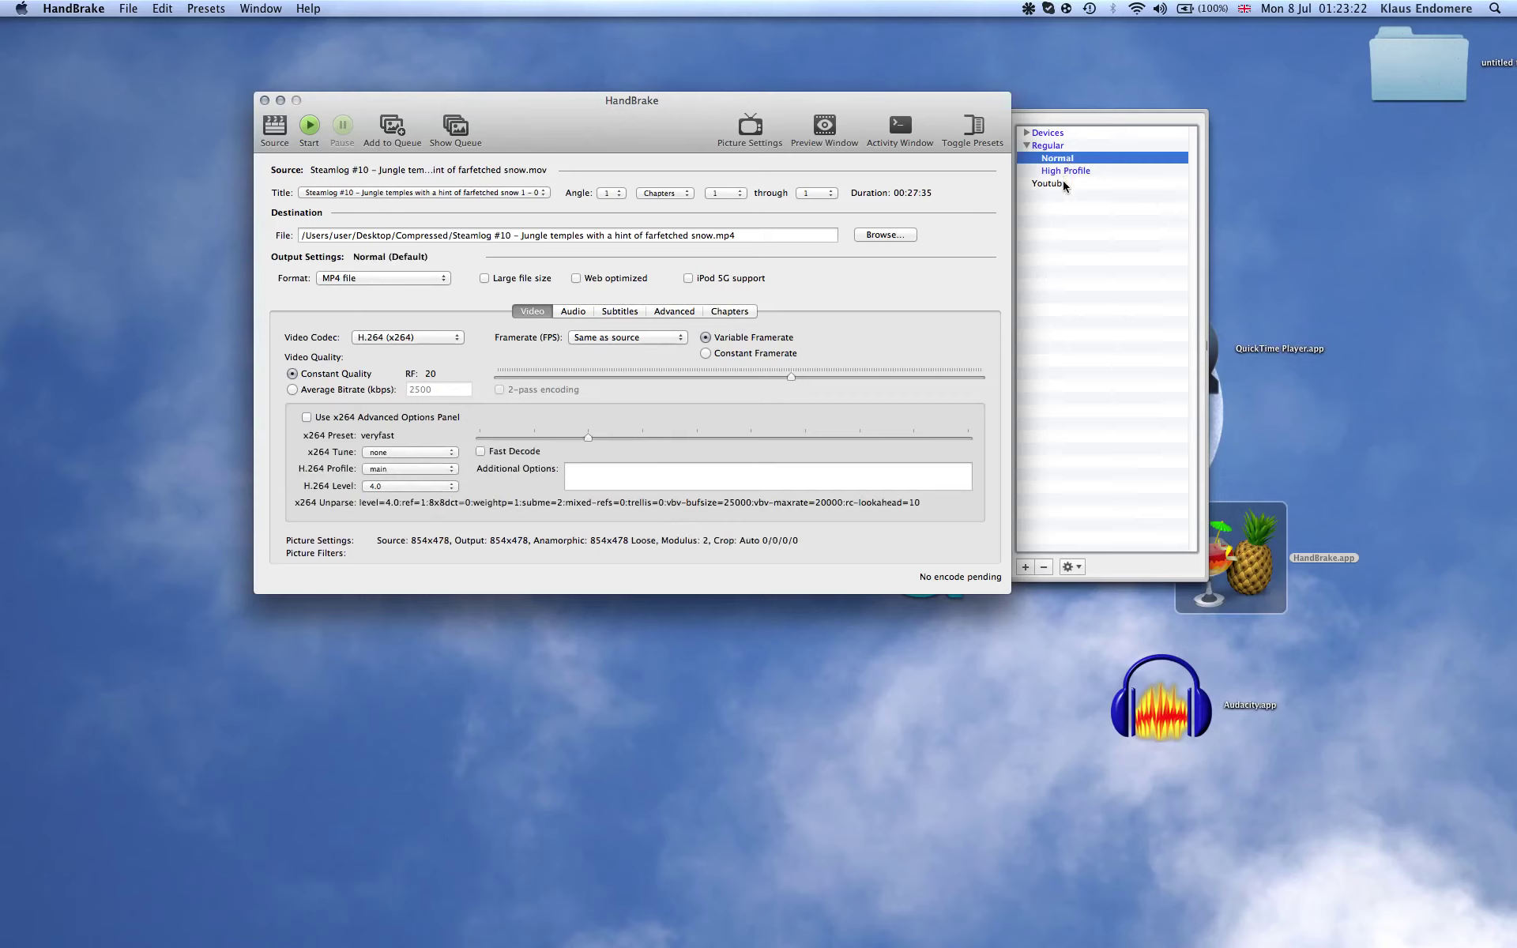
pyautogui.click(1064, 187)
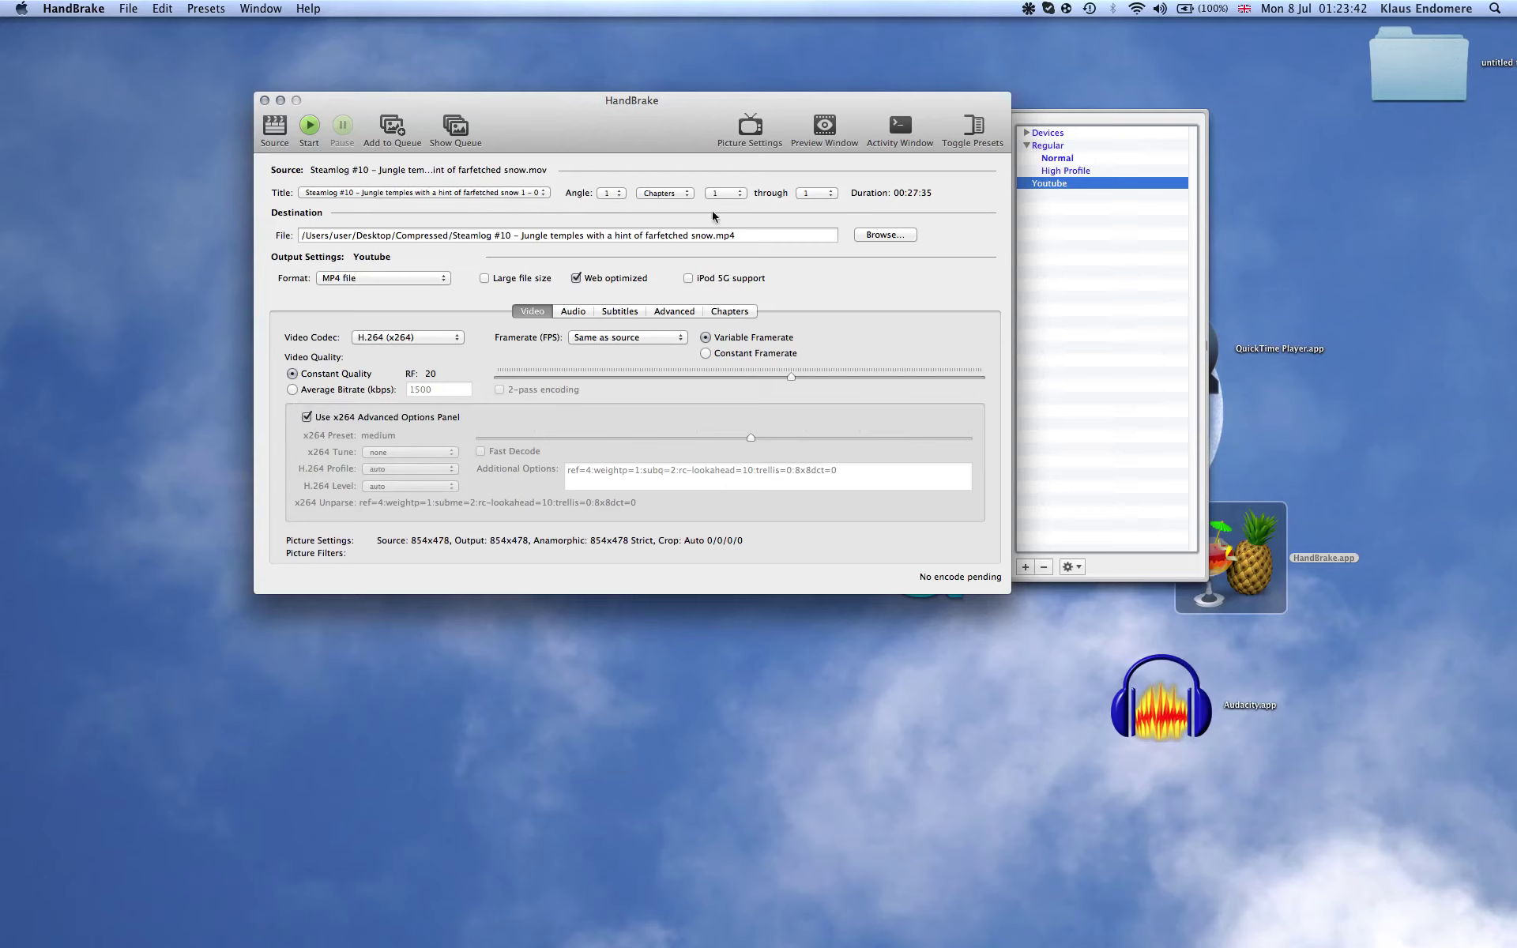
# Examine the audio, subtitle and advanced encoding settings of the Youtube preset, keeping that preset selected.
pyautogui.click(569, 311)
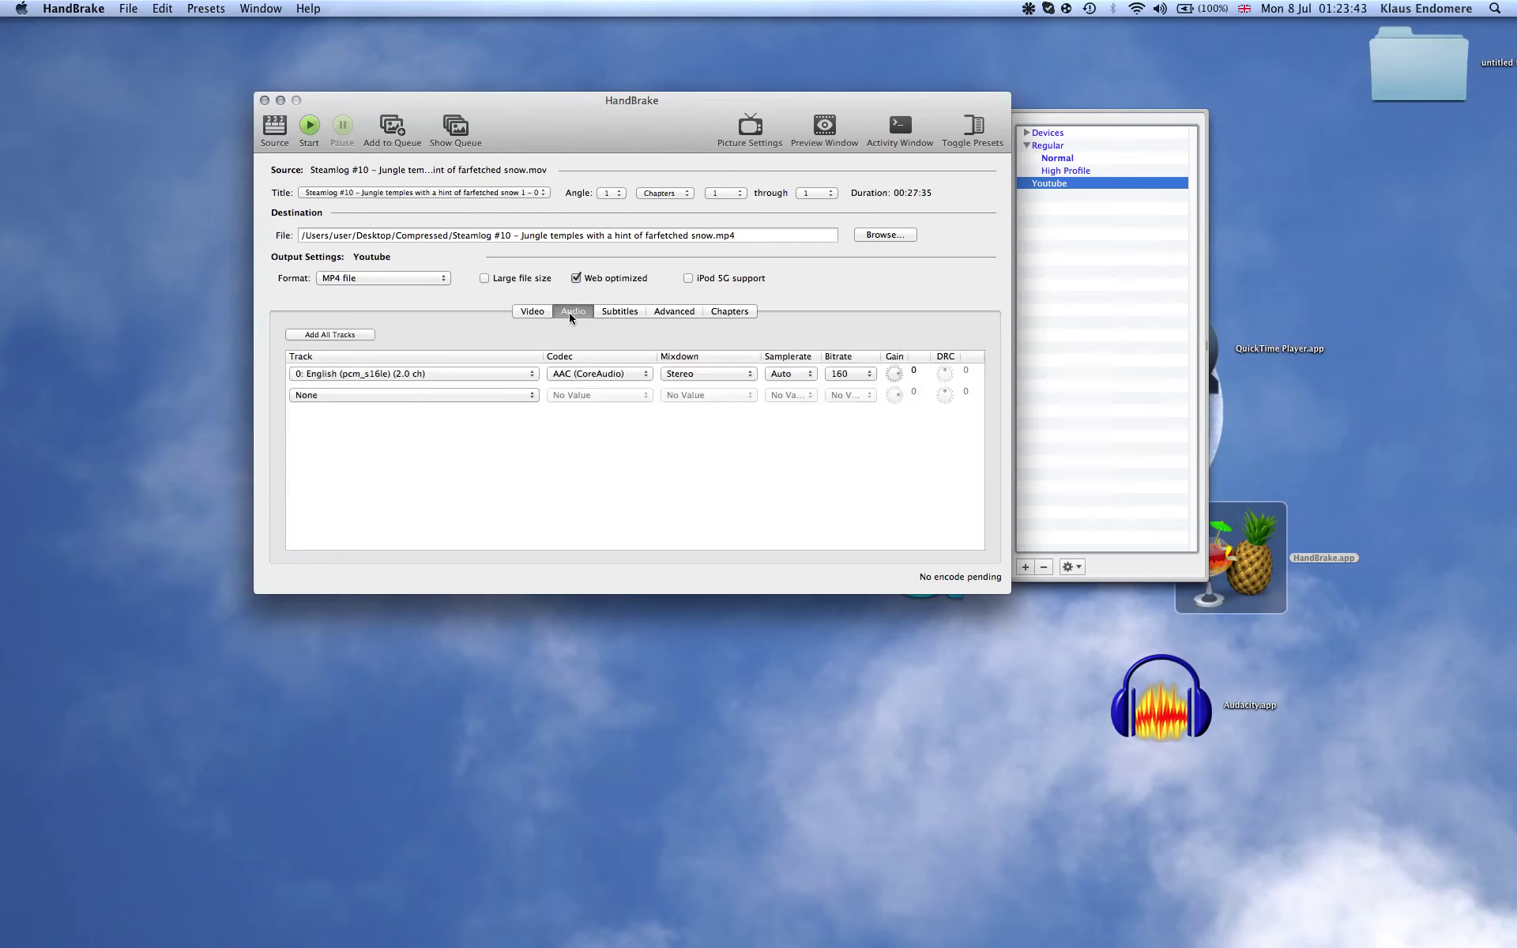
pyautogui.click(629, 311)
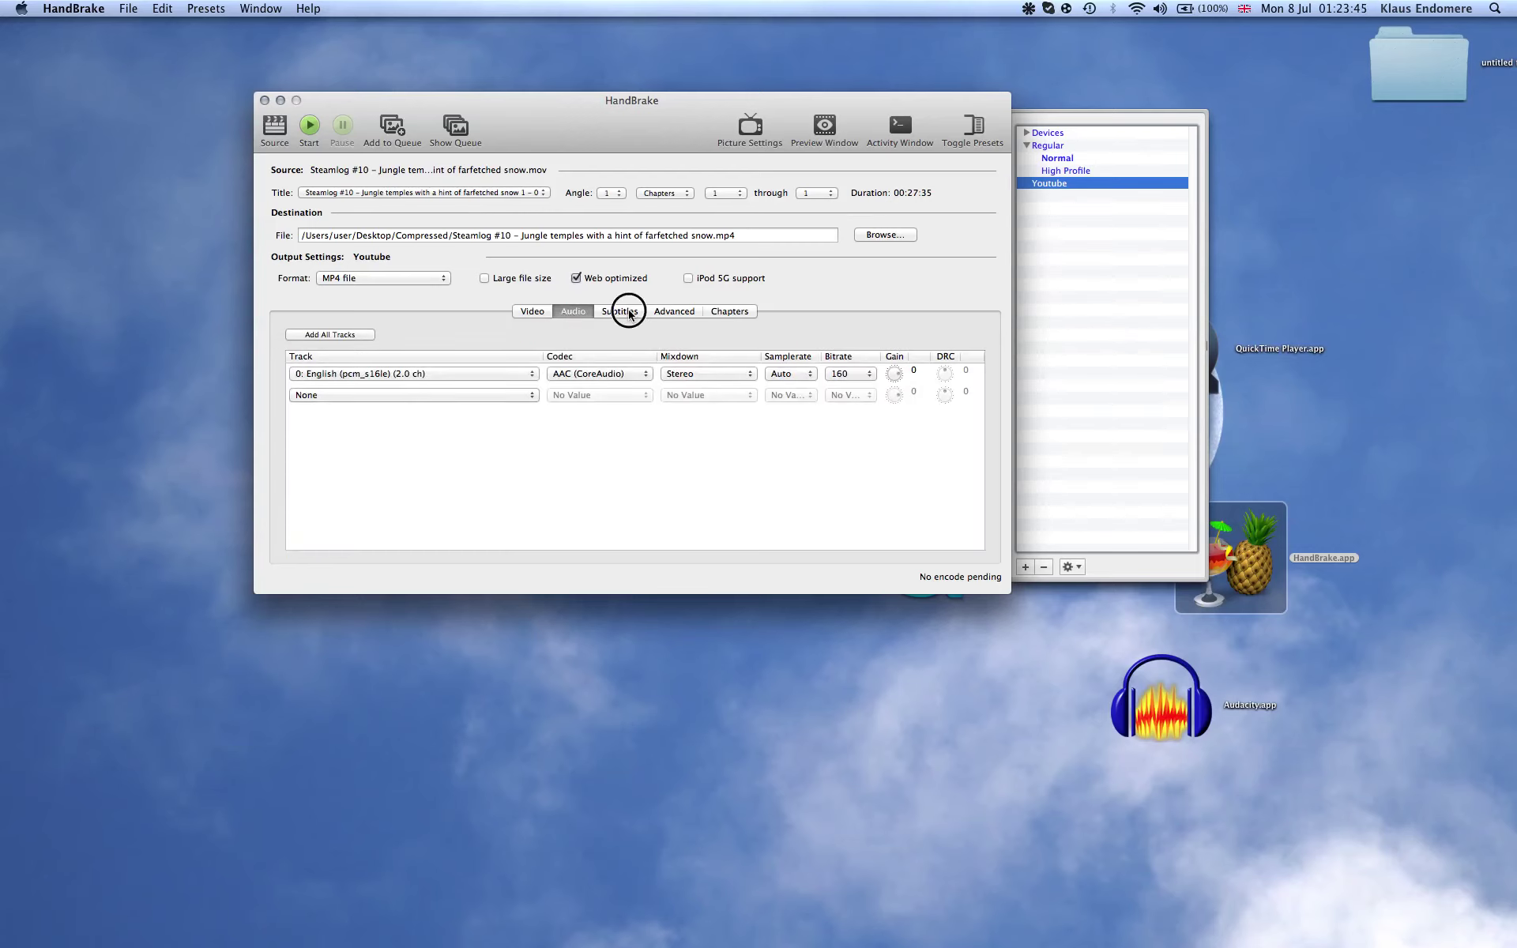
pyautogui.click(672, 312)
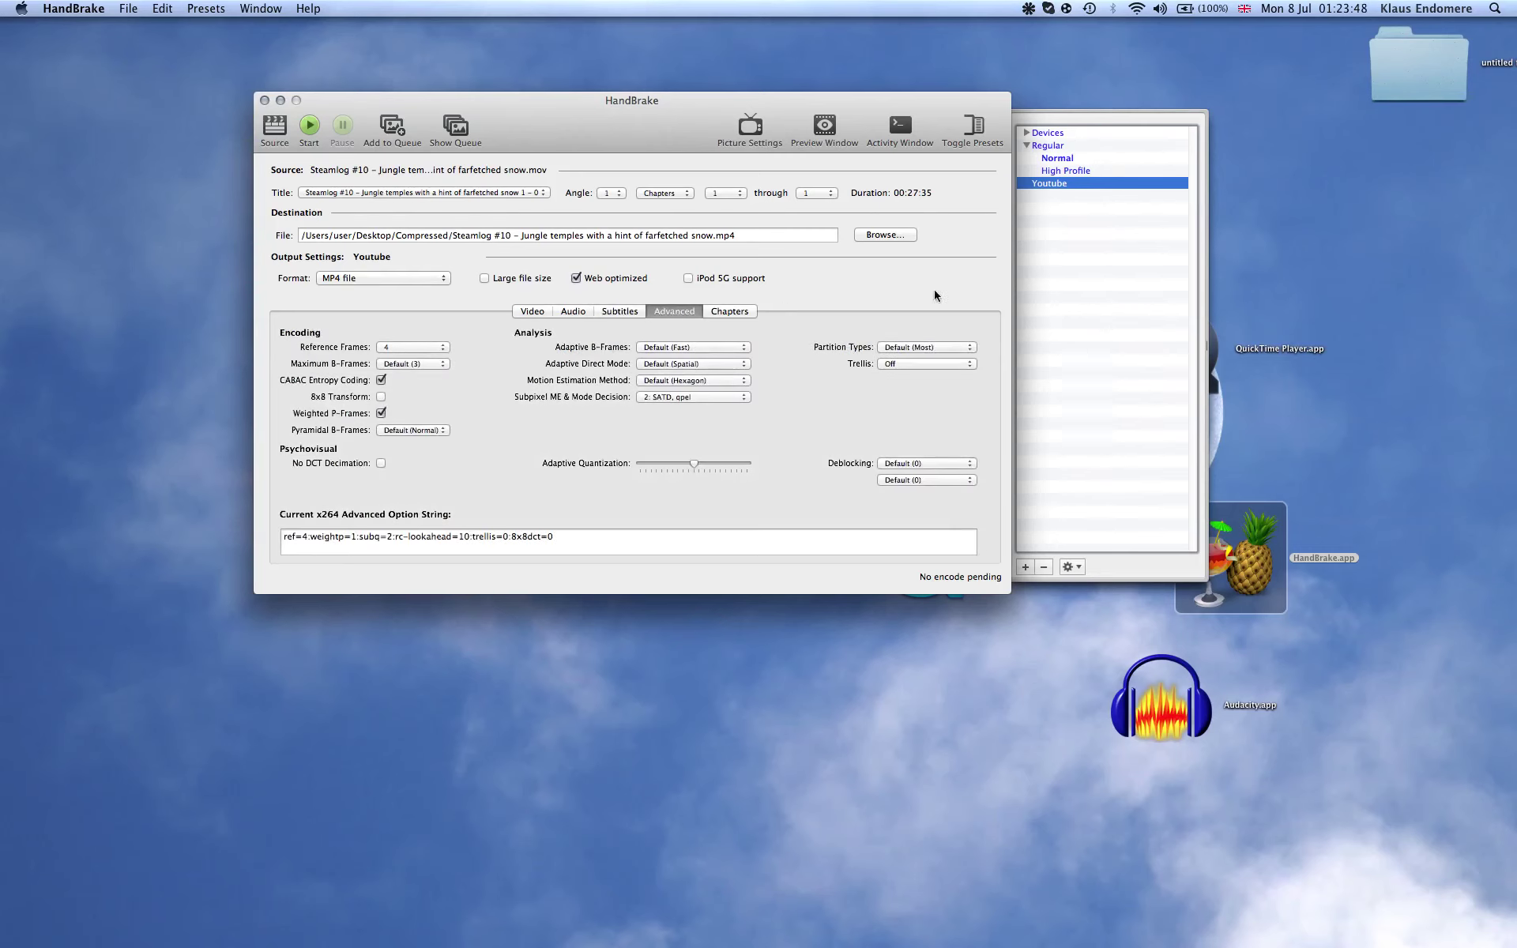
pyautogui.click(1053, 147)
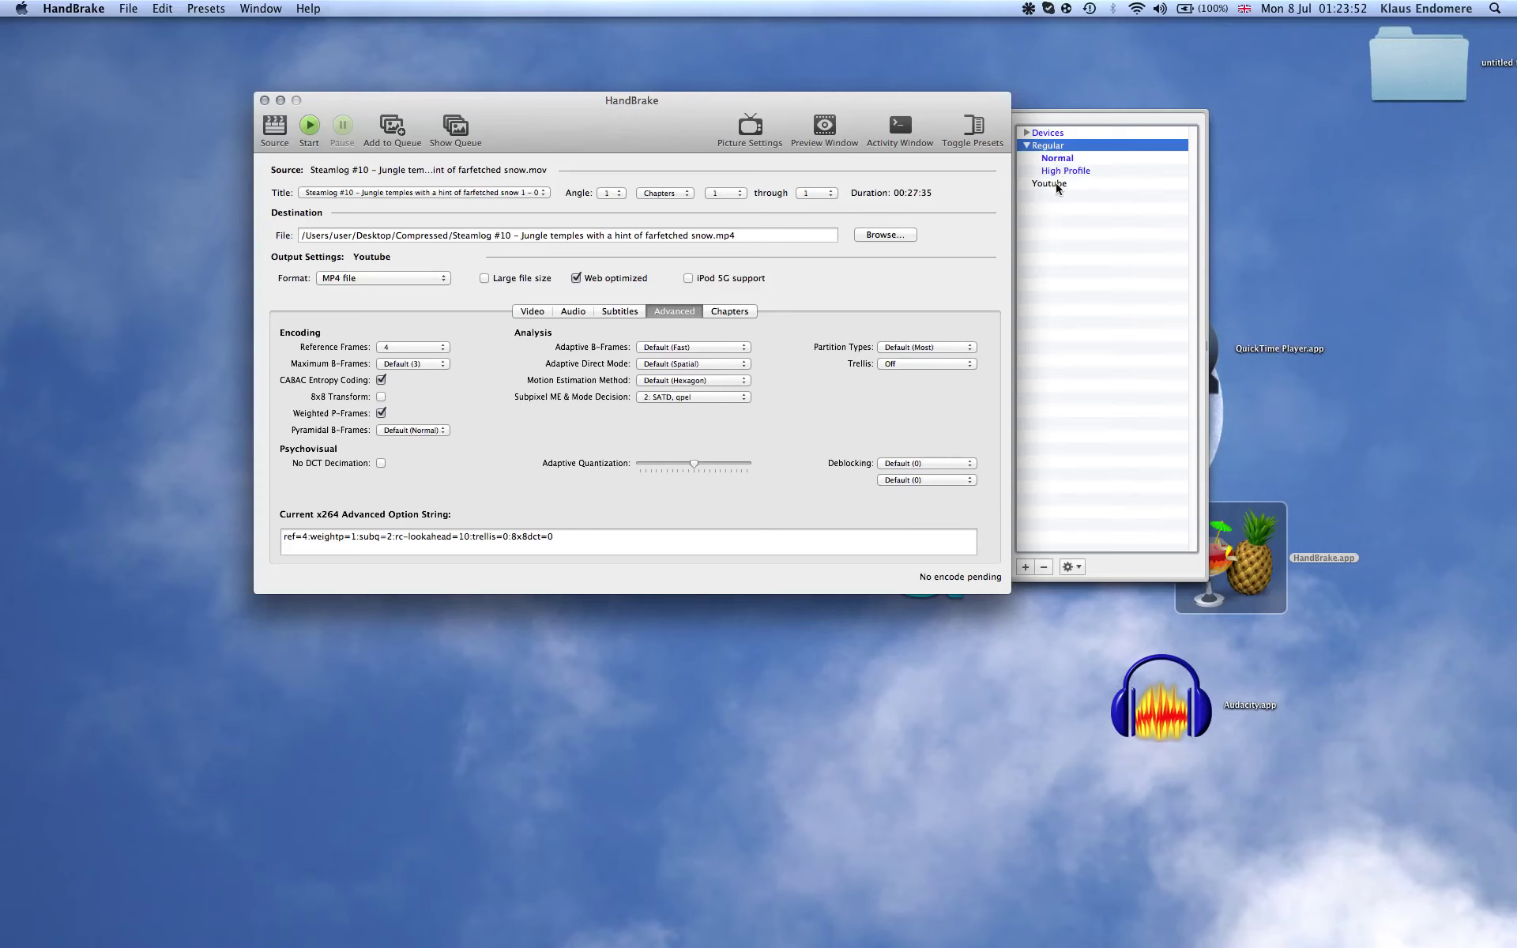
pyautogui.click(1056, 183)
pyautogui.click(1059, 148)
pyautogui.click(1063, 183)
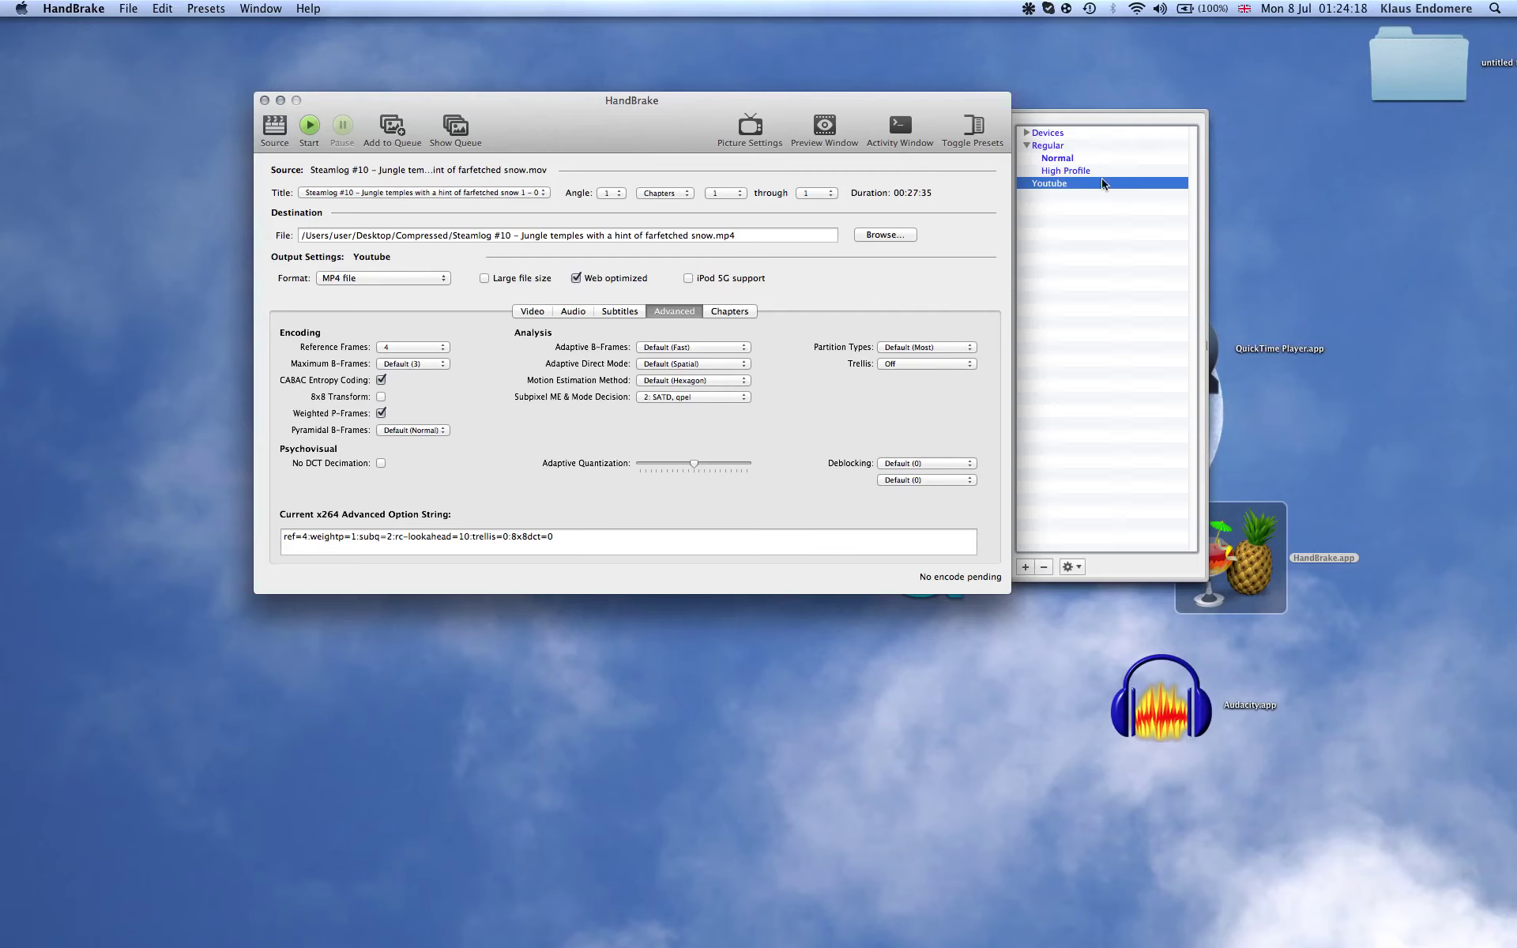
# Try to start encoding Steamlog #10 into the Compressed folder on the Desktop.
pyautogui.click(310, 126)
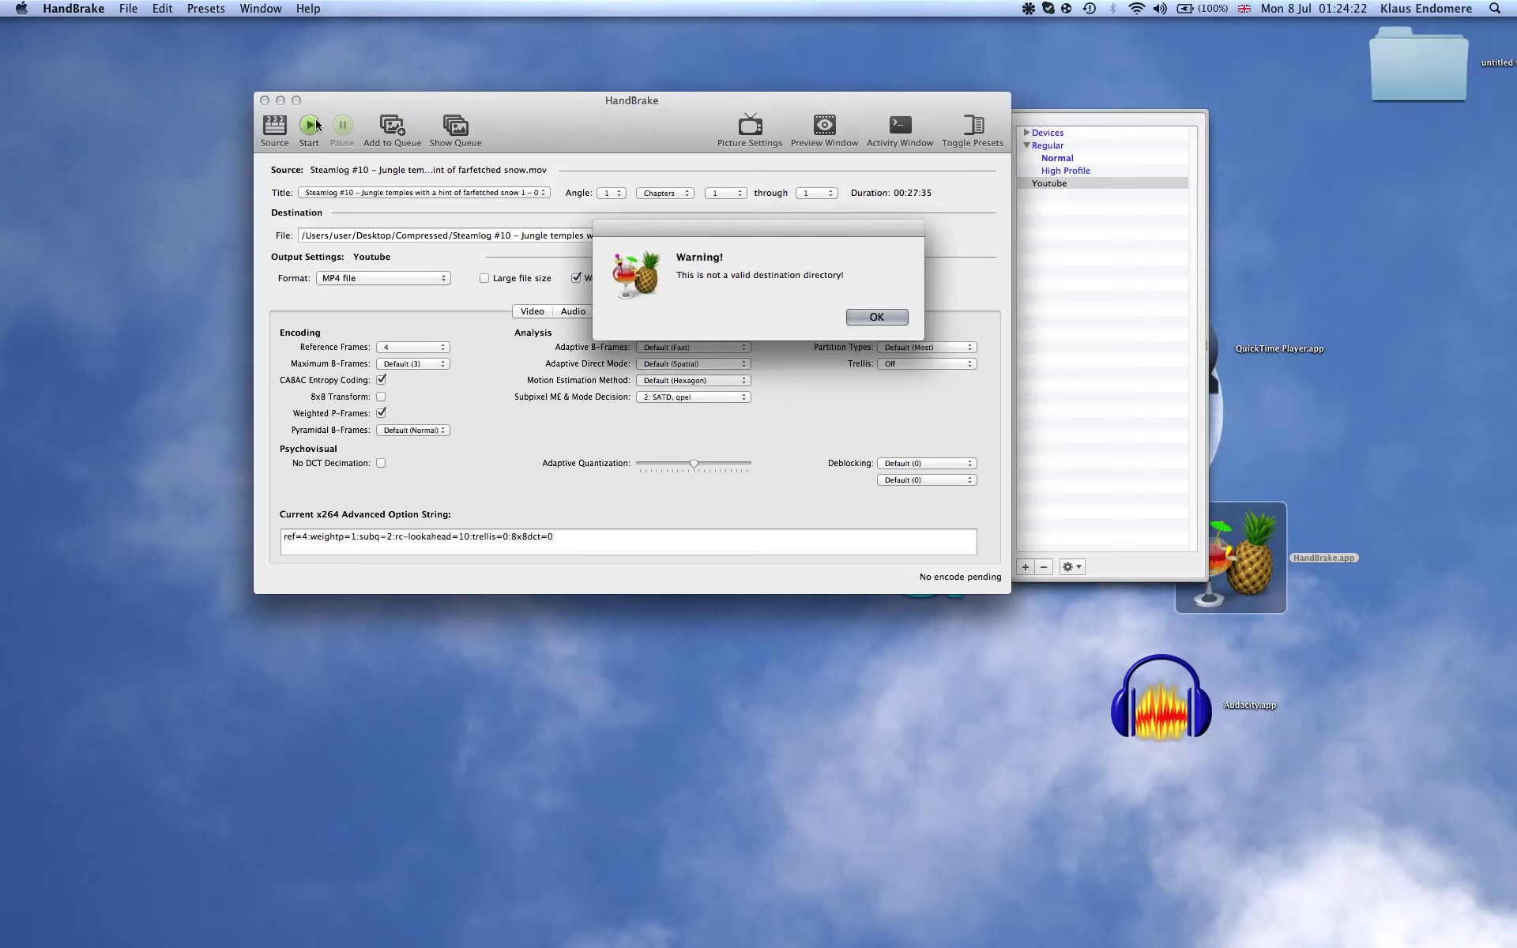
pyautogui.click(882, 317)
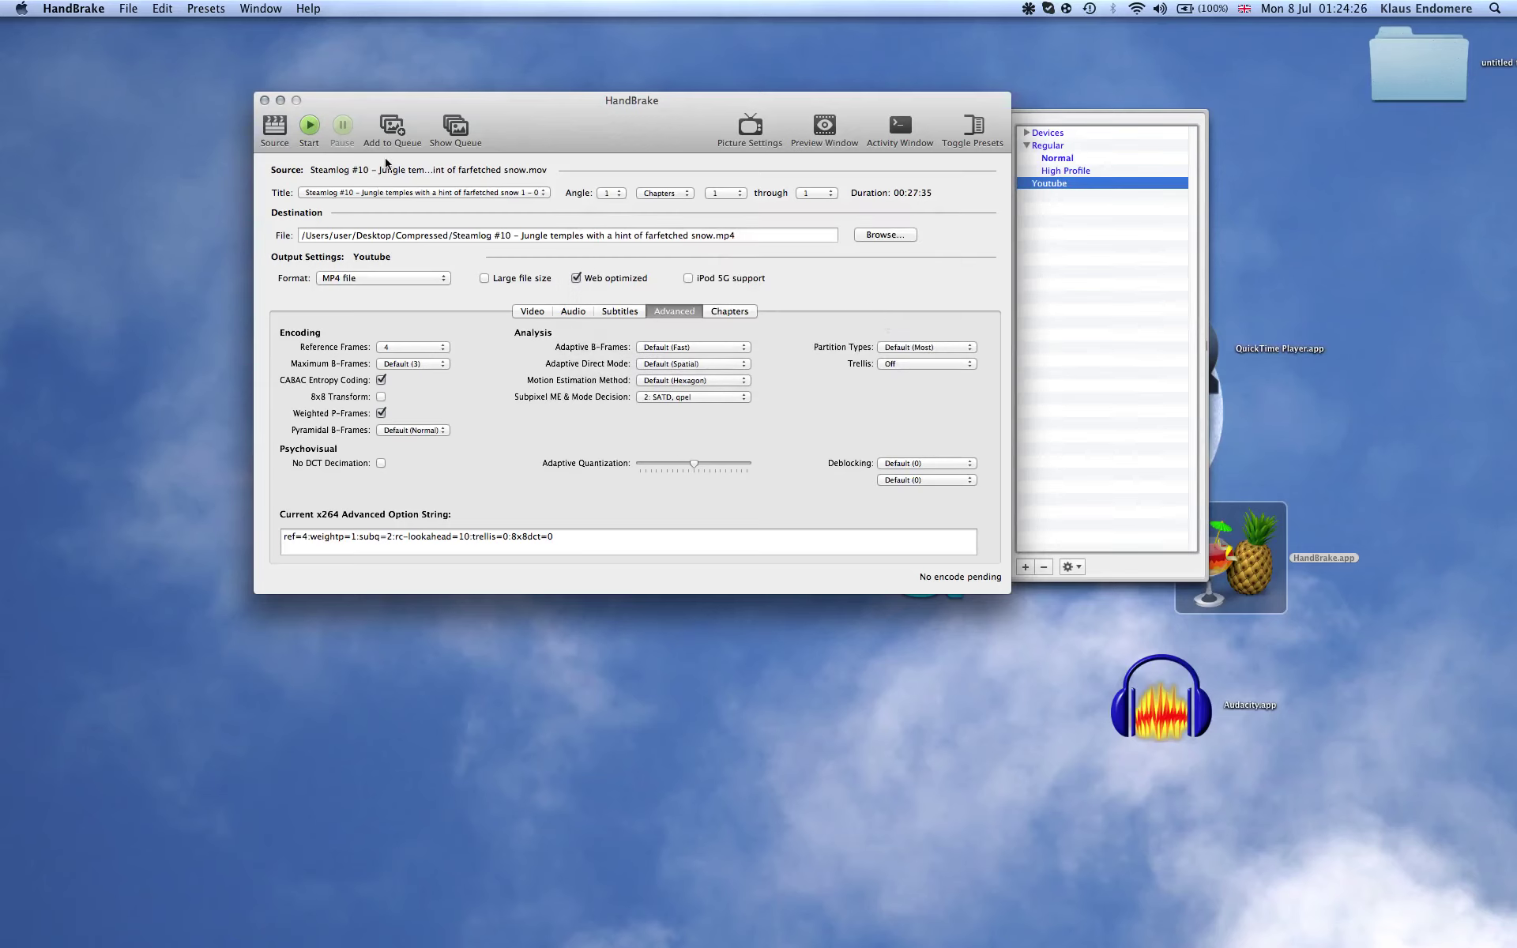
pyautogui.click(310, 126)
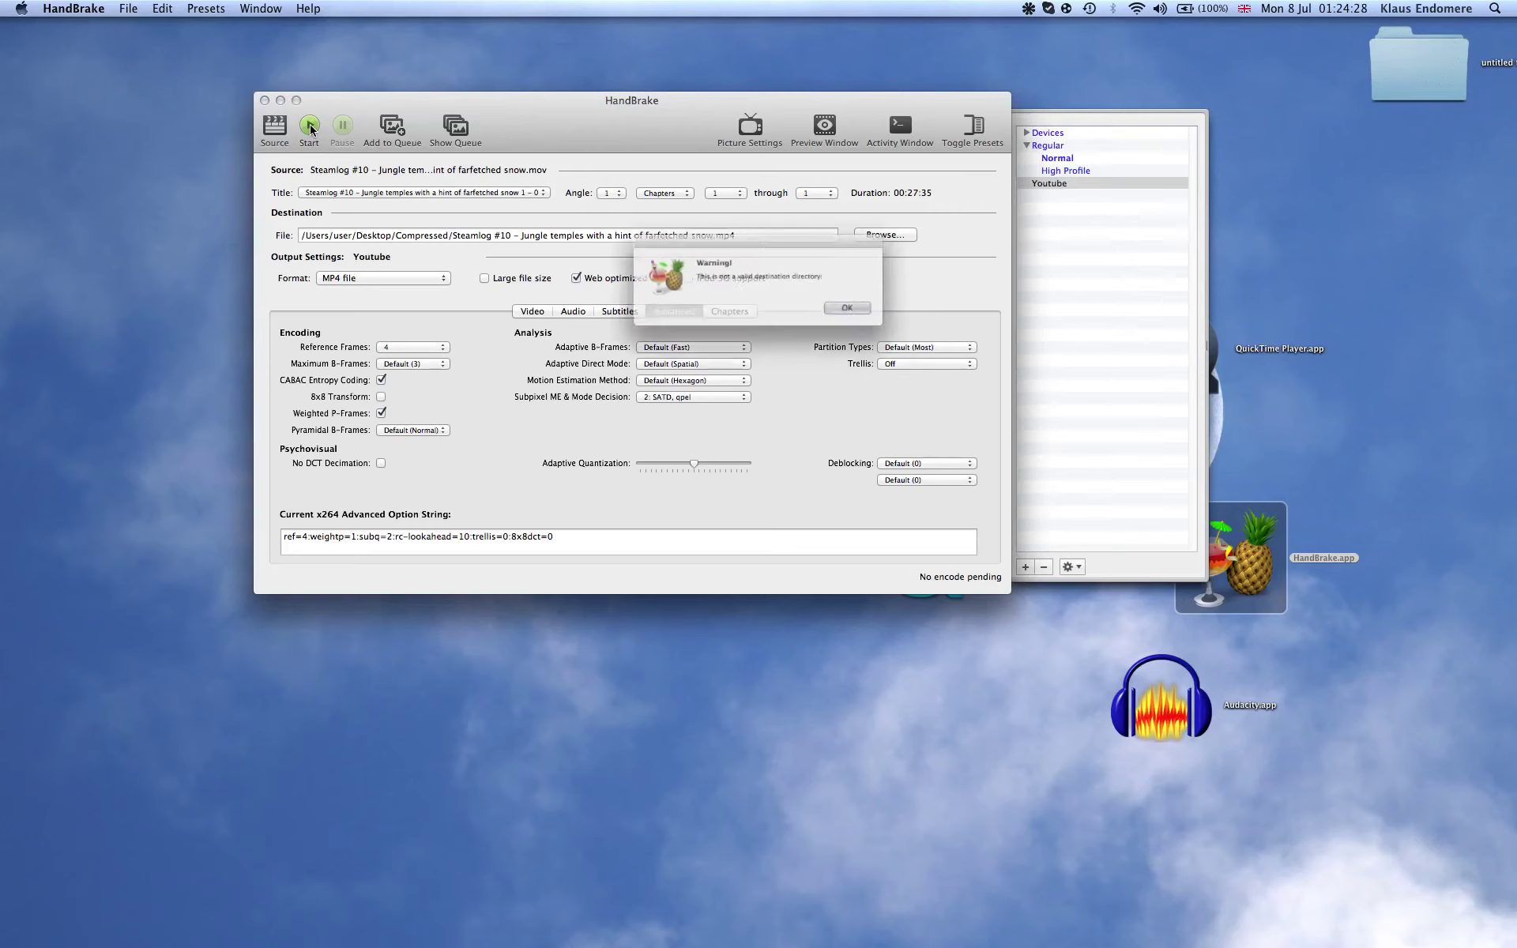
pyautogui.click(865, 316)
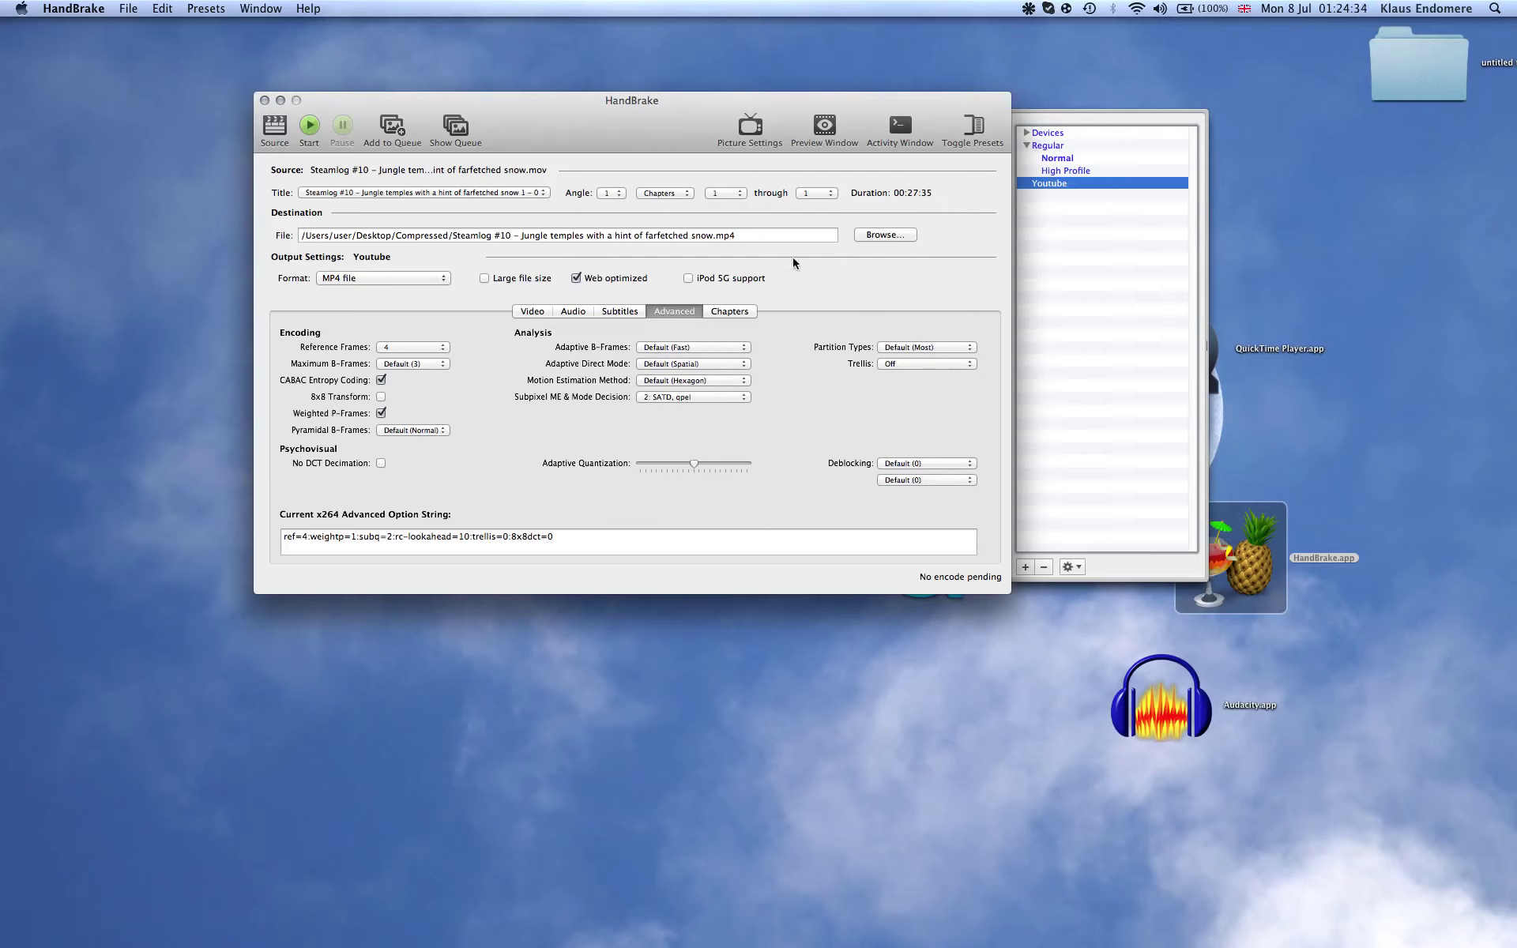
# Remove the Compressed folder from the destination path so the MP4 saves directly to the Desktop, and start the encode.
pyautogui.click(345, 237)
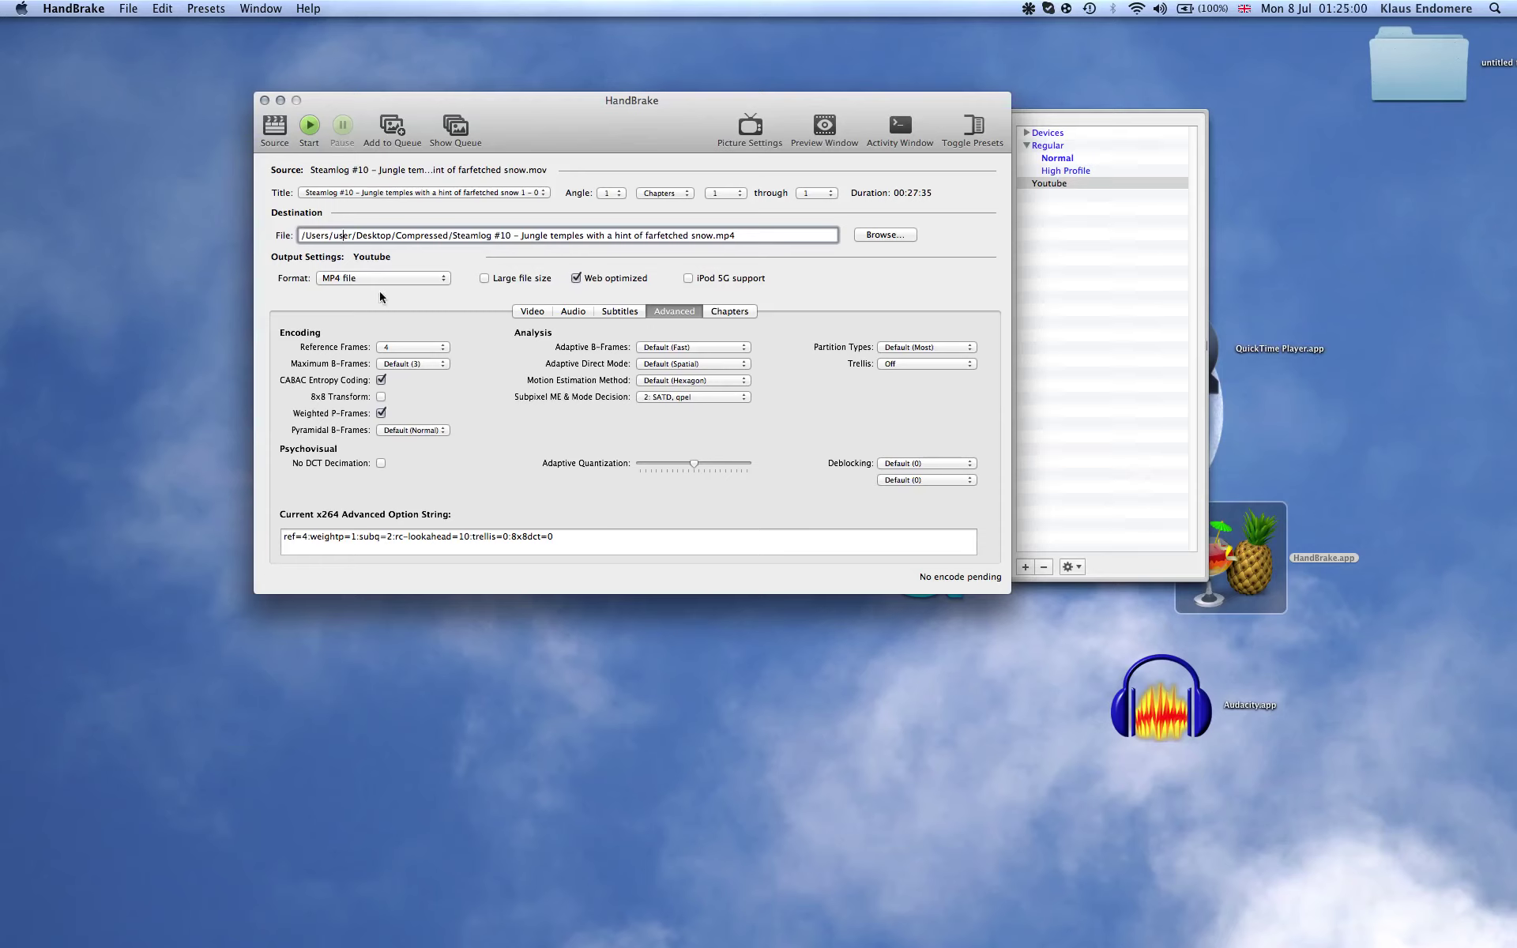
pyautogui.moveTo(397, 234); pyautogui.dragTo(1094, 253)
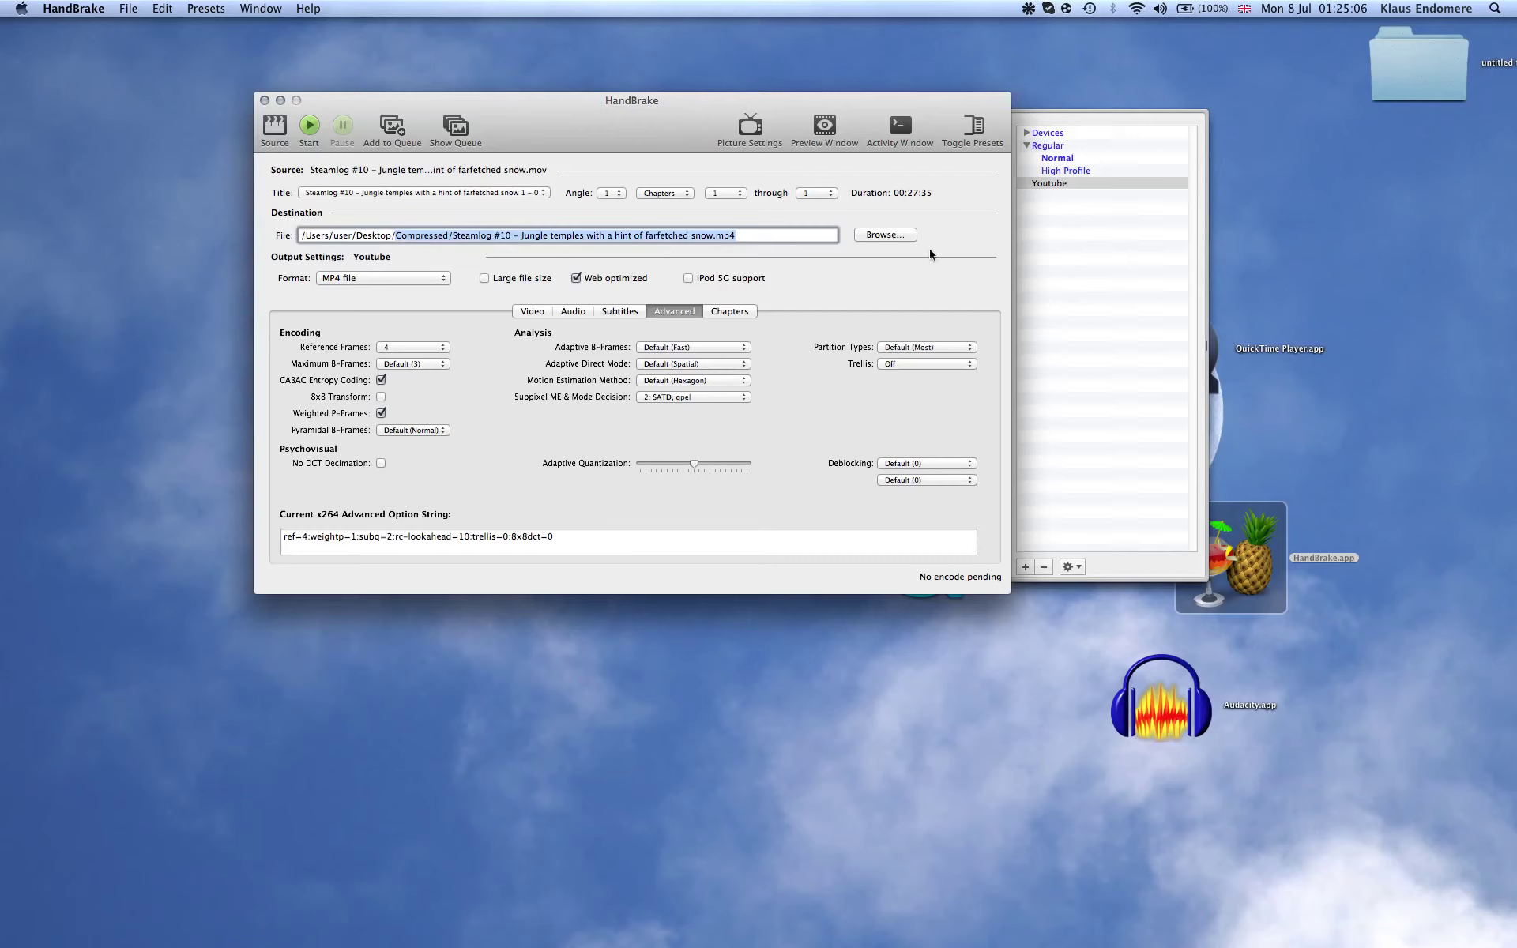
pyautogui.click(513, 235)
pyautogui.press('BackSpace')
pyautogui.press('BackSpace')
pyautogui.press('BackSpace')
pyautogui.press('BackSpace')
pyautogui.press('BackSpace')
pyautogui.press('BackSpace')
pyautogui.press('BackSpace')
pyautogui.press('BackSpace')
pyautogui.press('BackSpace')
pyautogui.press('BackSpace')
pyautogui.press('BackSpace')
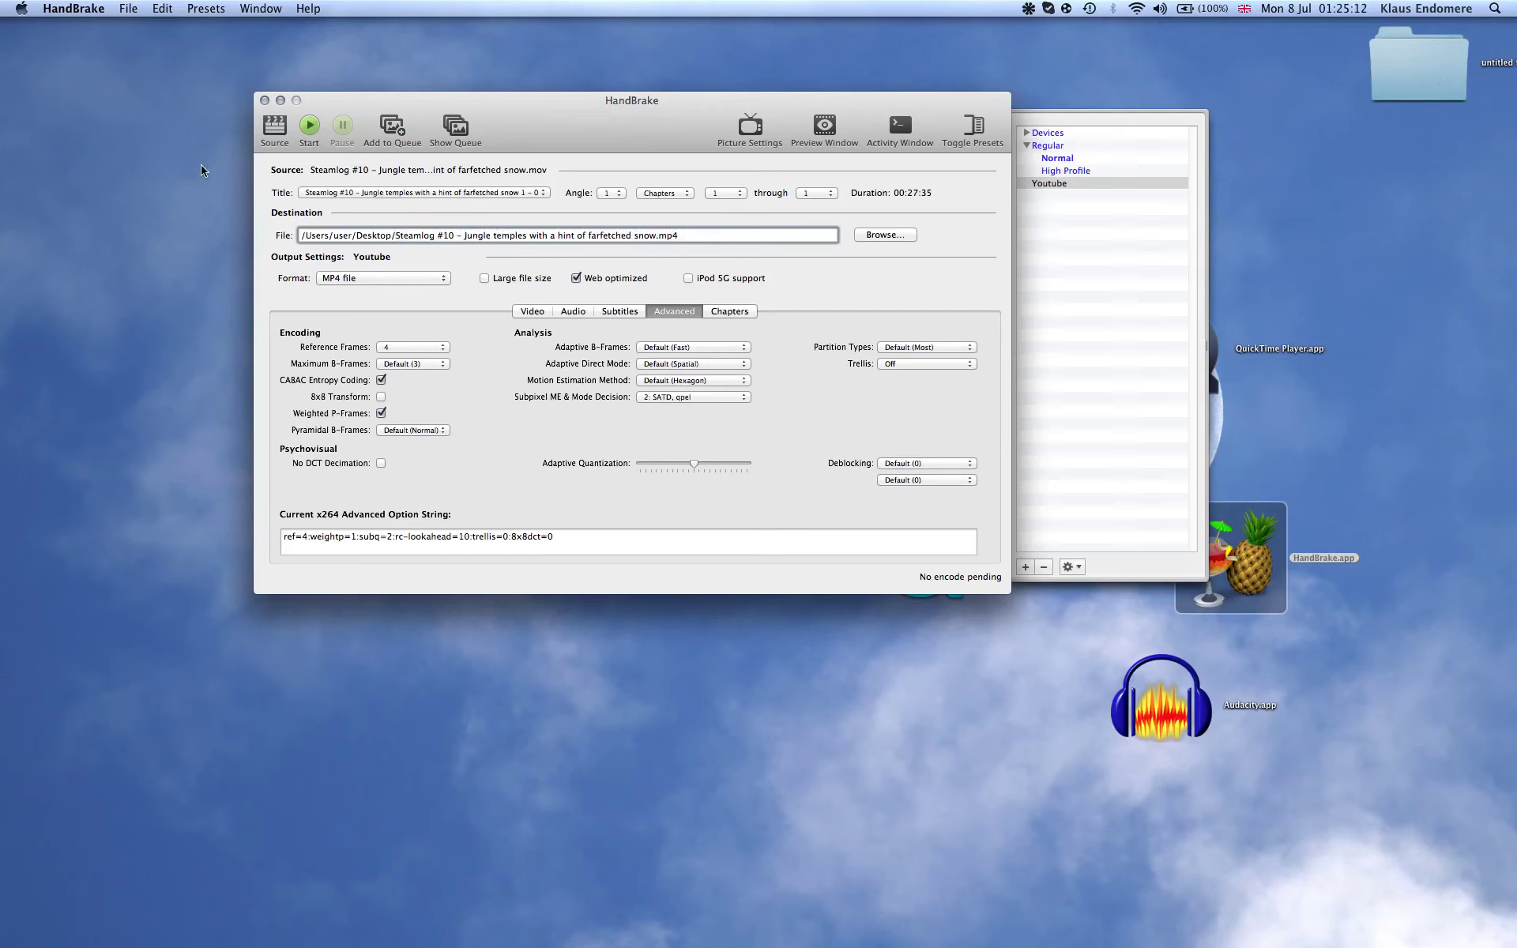
pyautogui.click(311, 128)
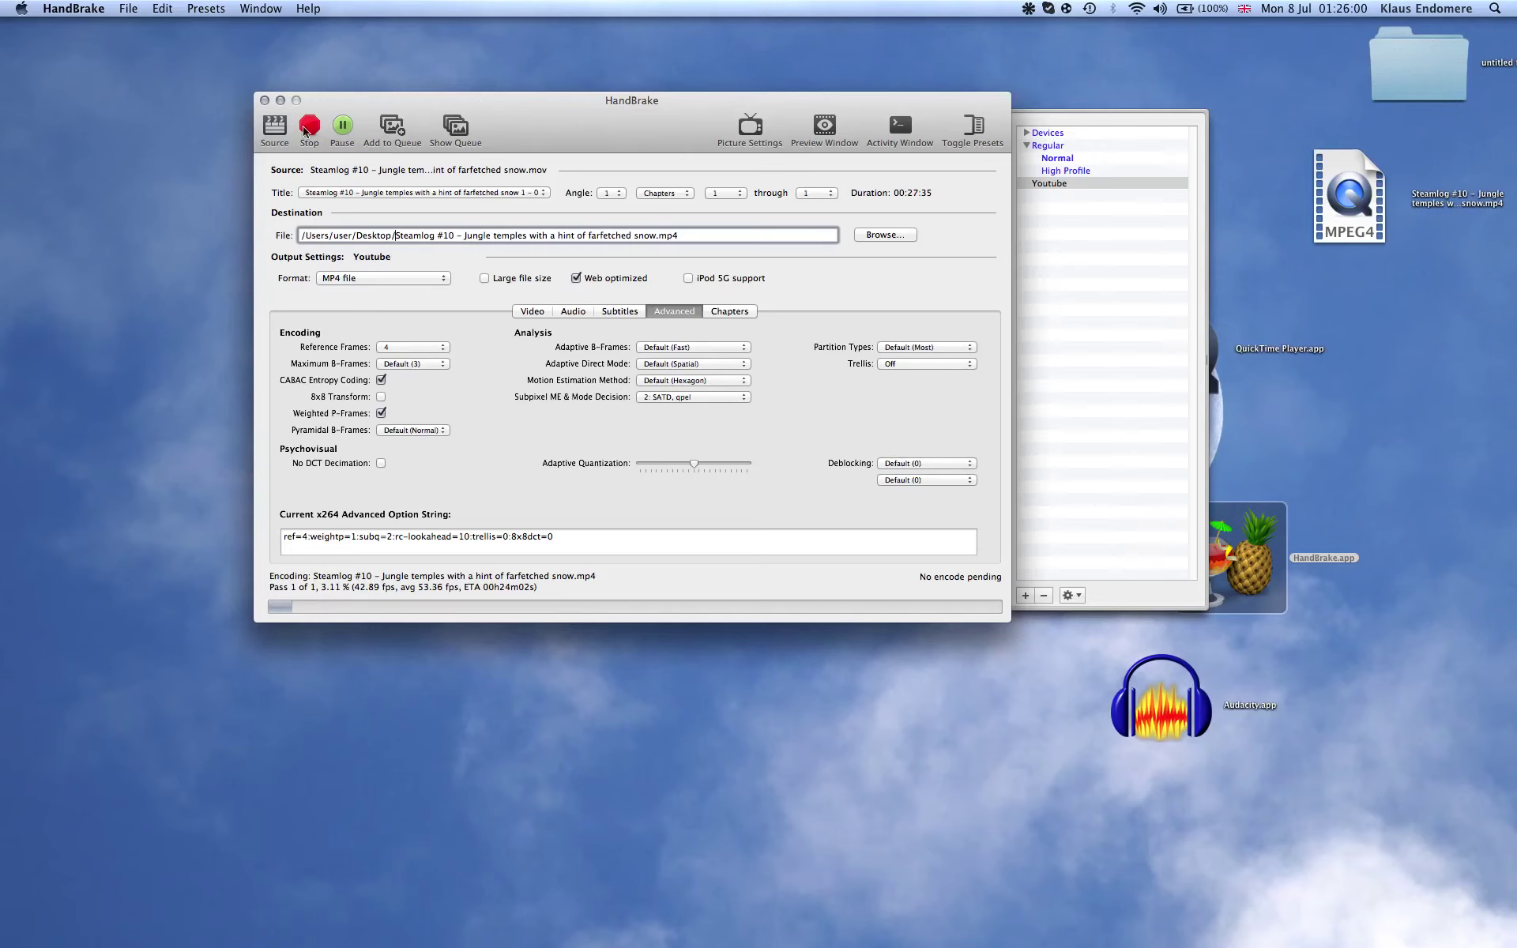
# Look at the source file chooser without opening a file, and show the encoding queue in front of the main window.
pyautogui.click(274, 132)
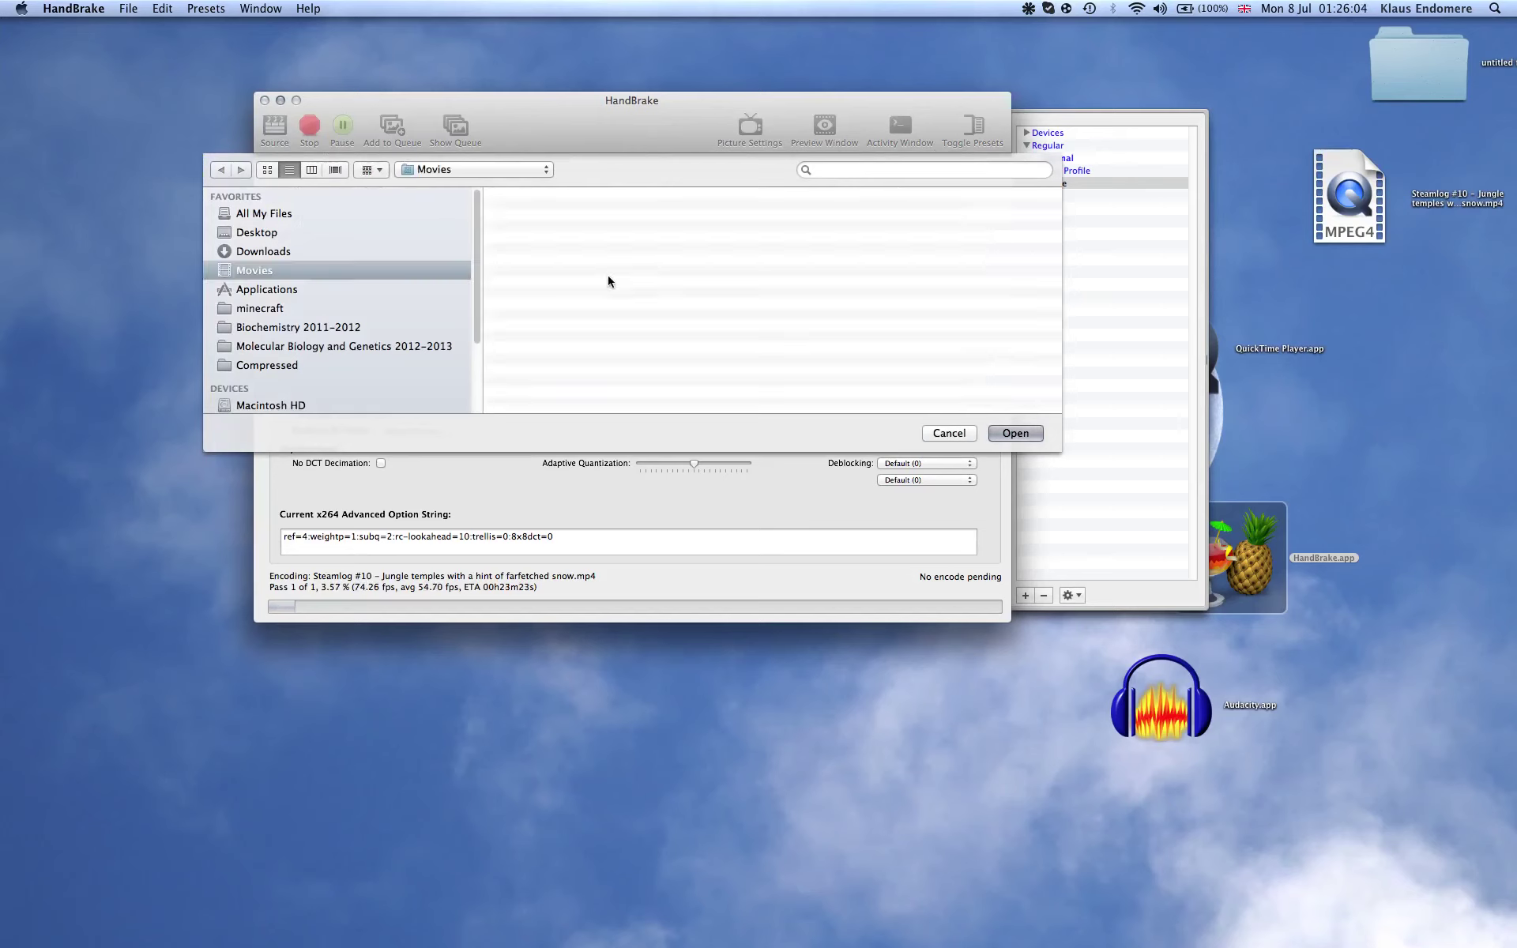
pyautogui.click(949, 434)
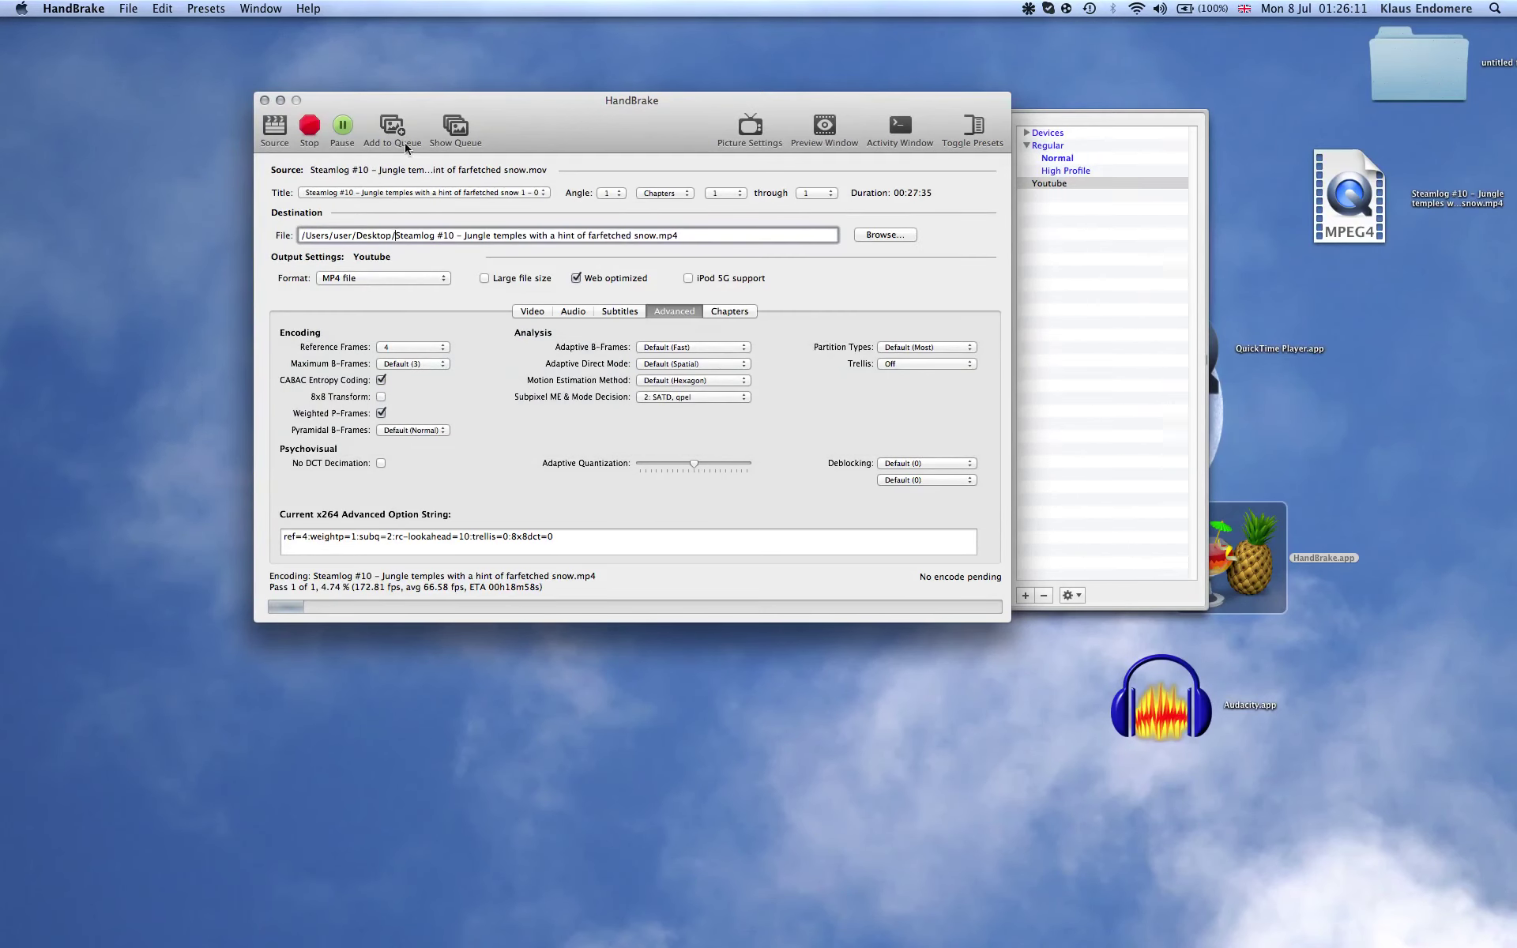
pyautogui.click(456, 128)
pyautogui.click(465, 130)
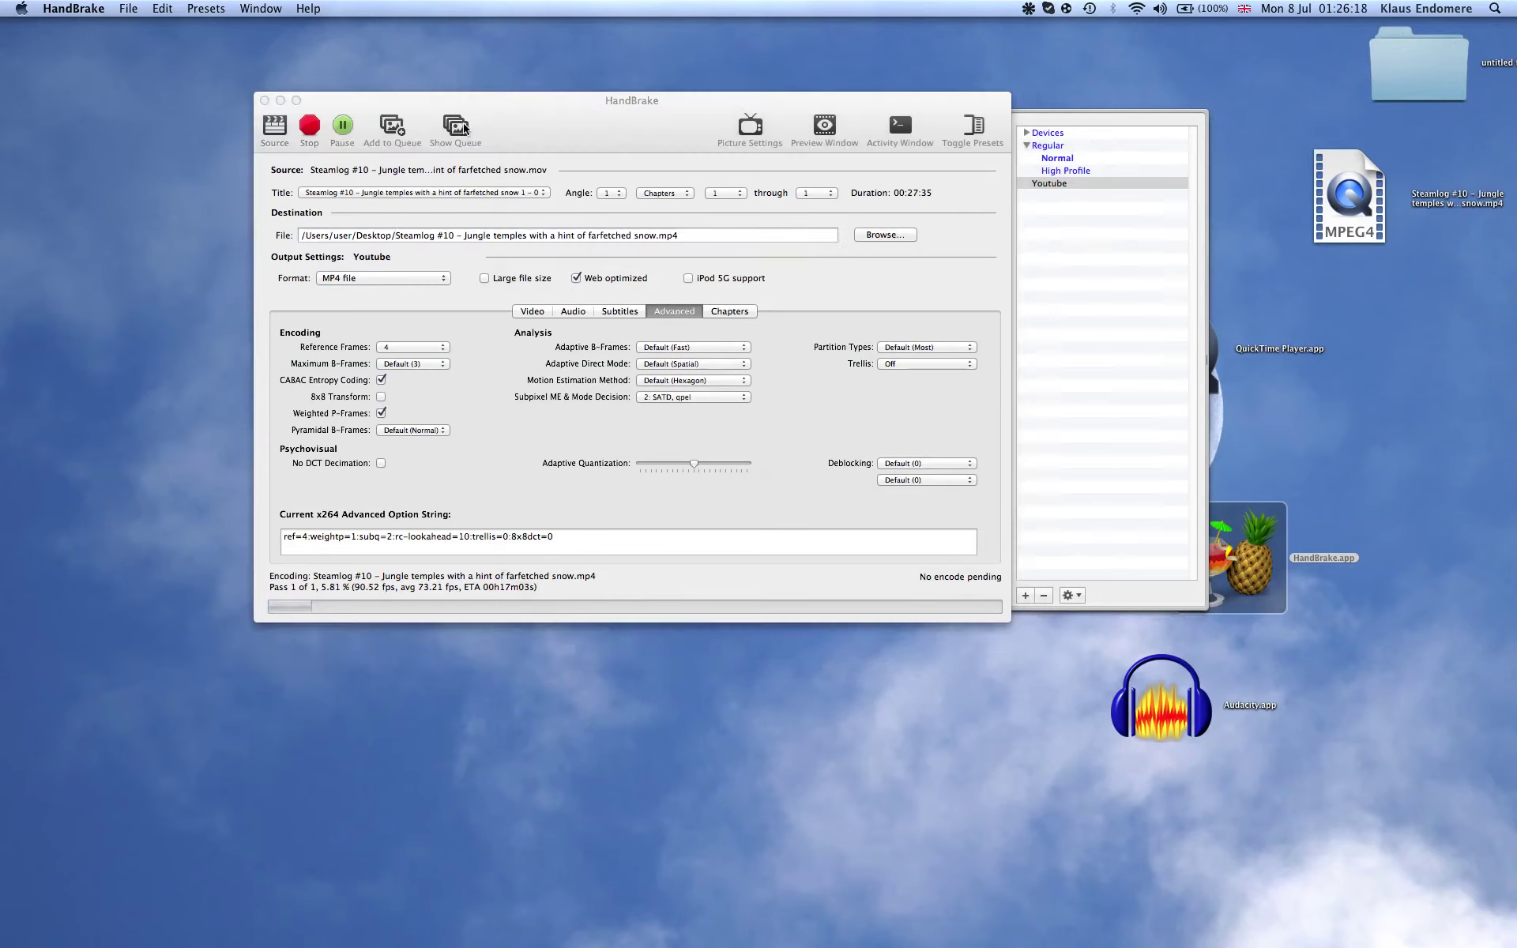
pyautogui.click(465, 130)
pyautogui.click(463, 129)
pyautogui.click(461, 130)
pyautogui.moveTo(528, 111); pyautogui.dragTo(458, 305)
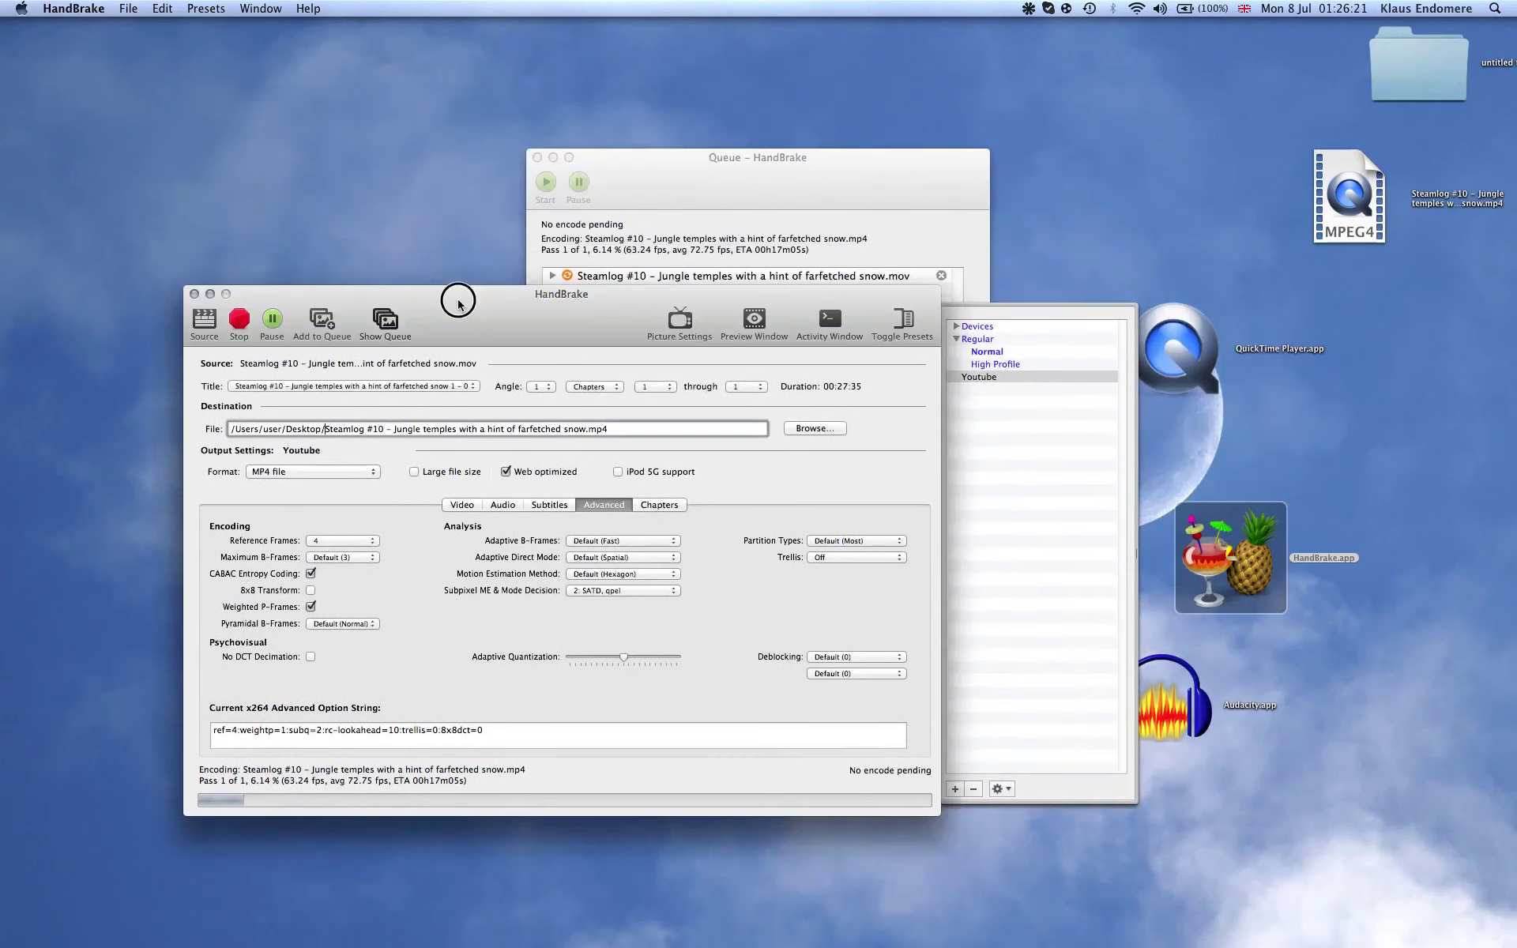
pyautogui.click(650, 157)
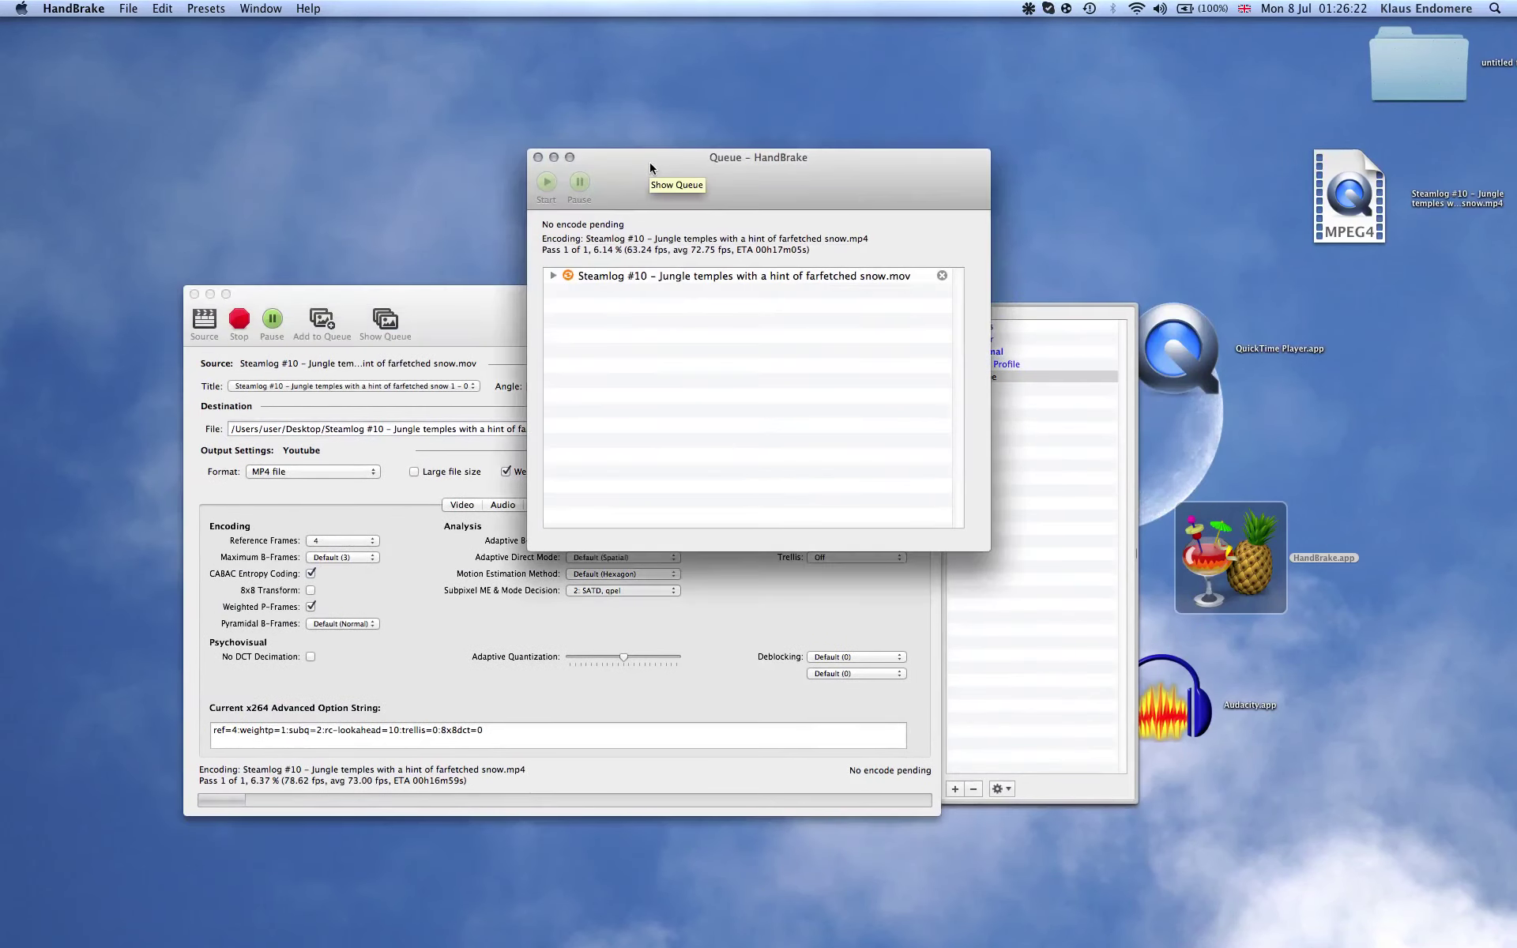
pyautogui.click(719, 175)
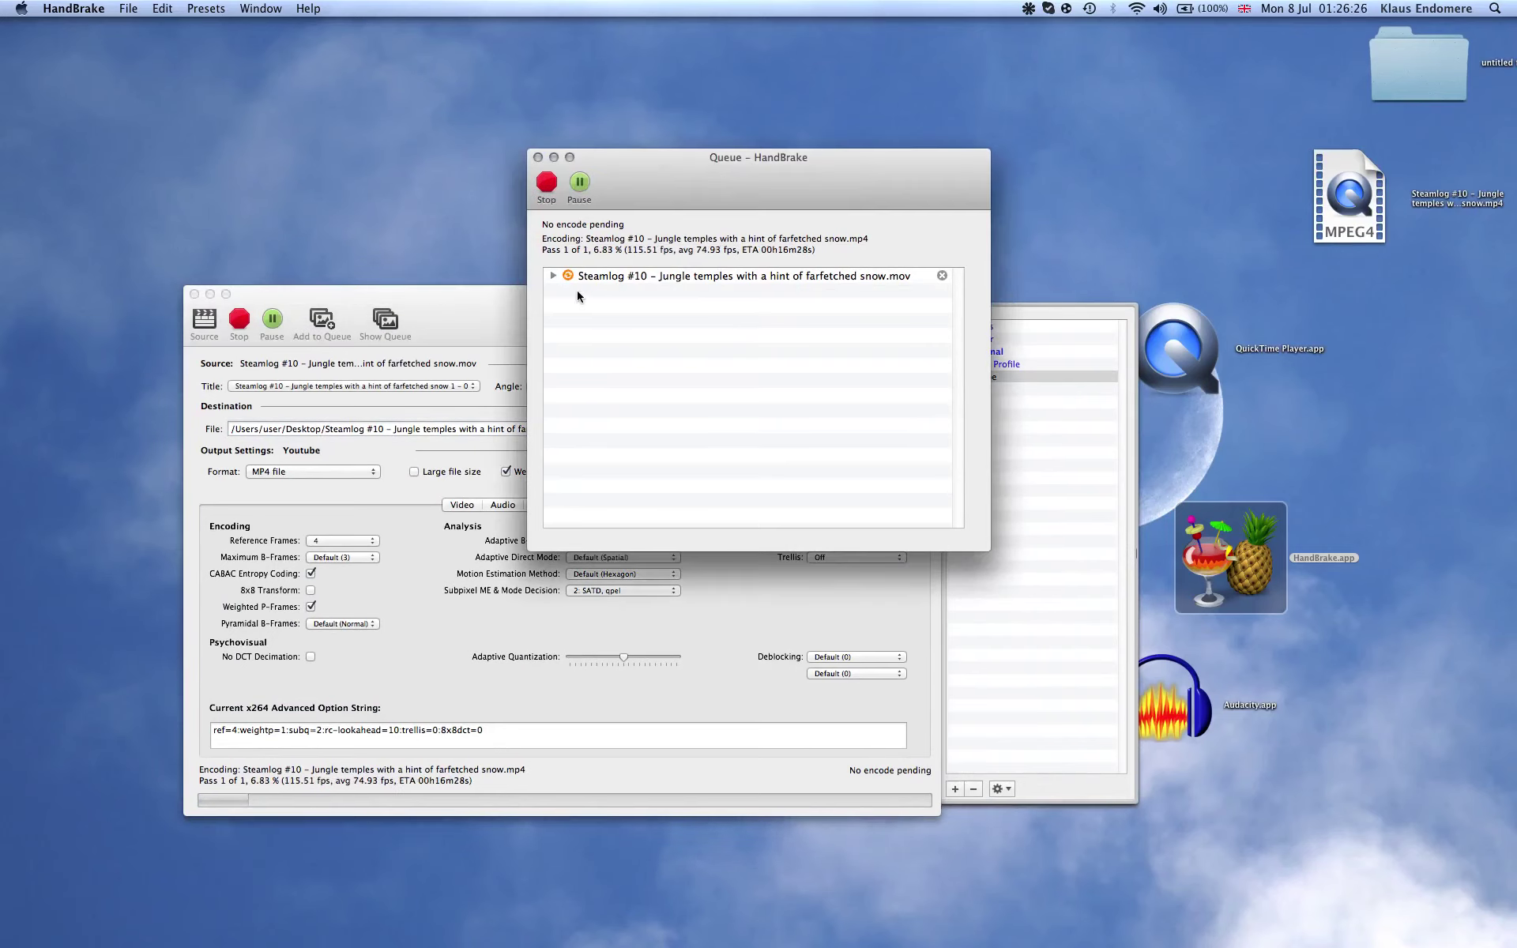
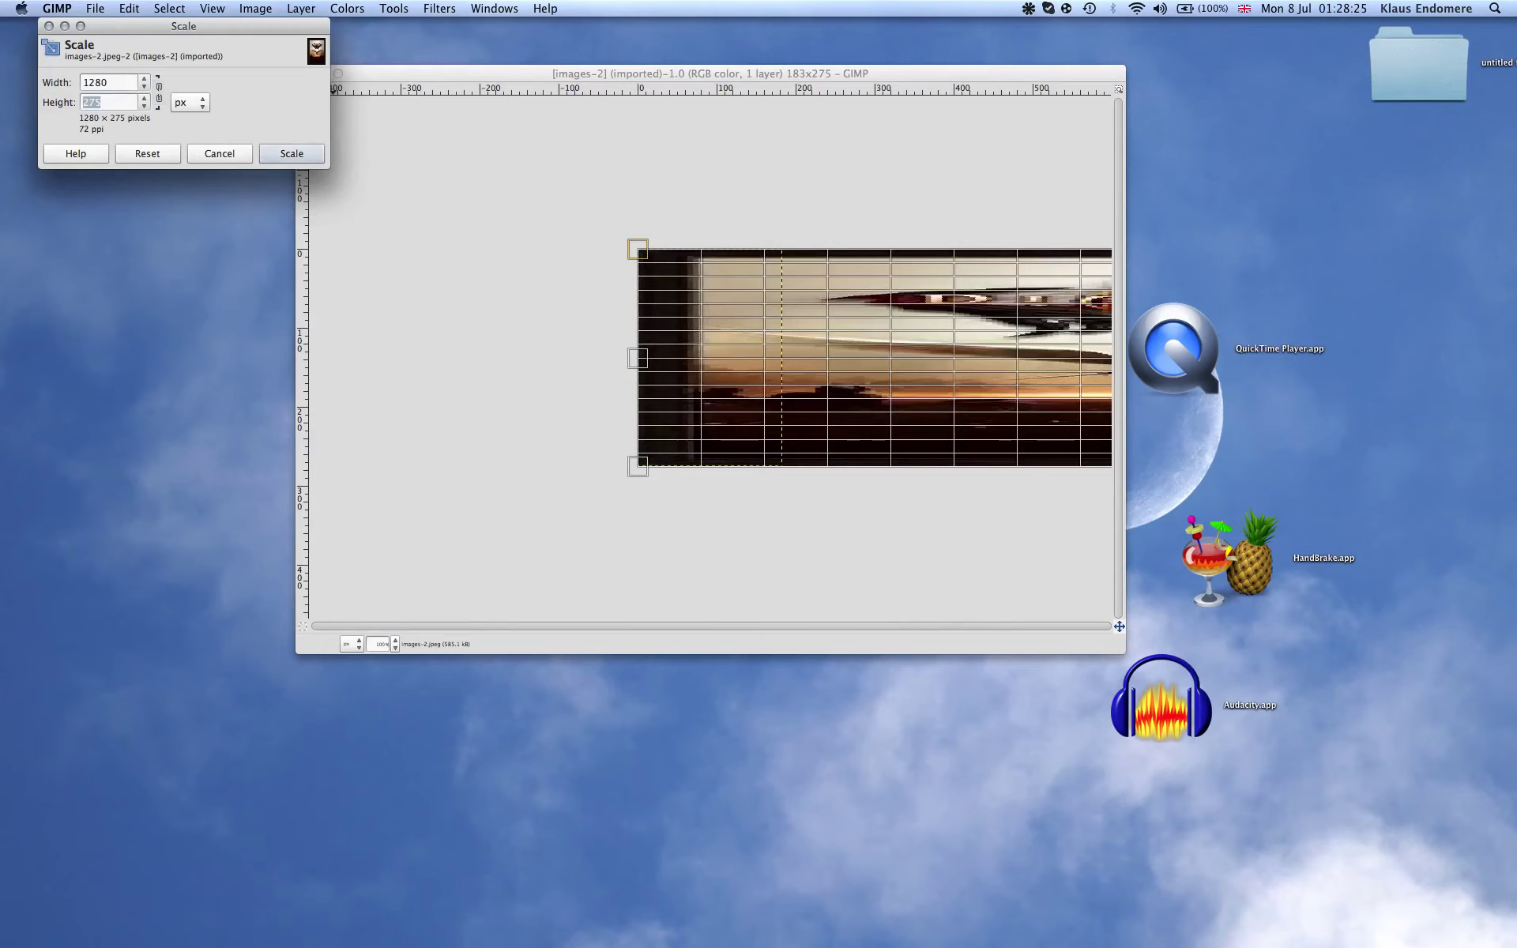
# In GIMP, scale the images-2 layer to 1280 × 720 px and enlarge its image window.
pyautogui.write('720')
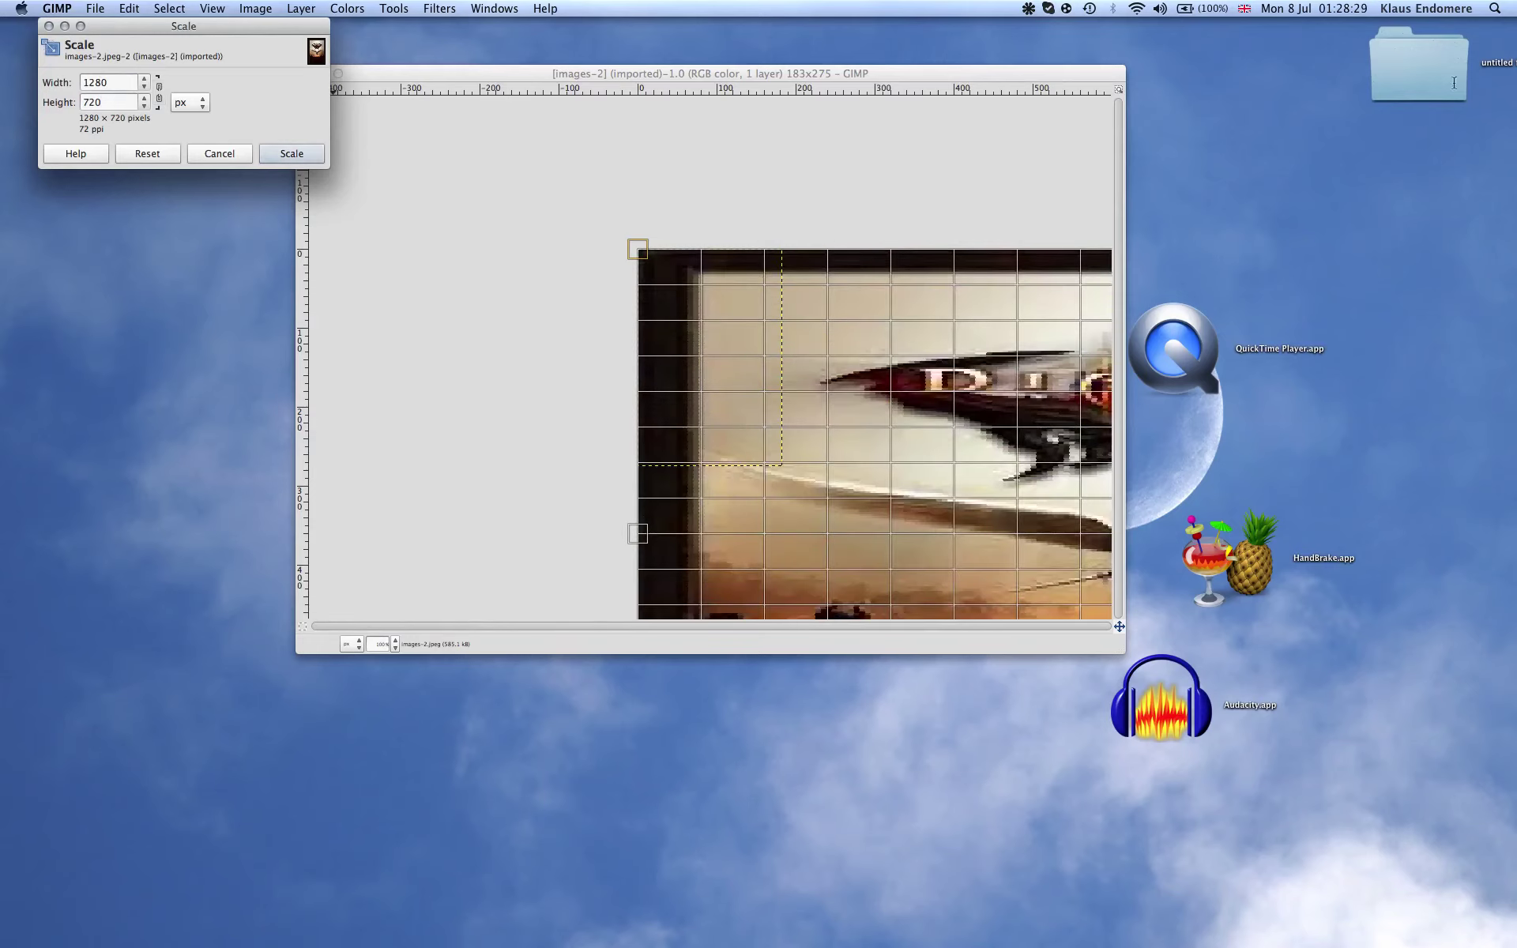
pyautogui.click(292, 154)
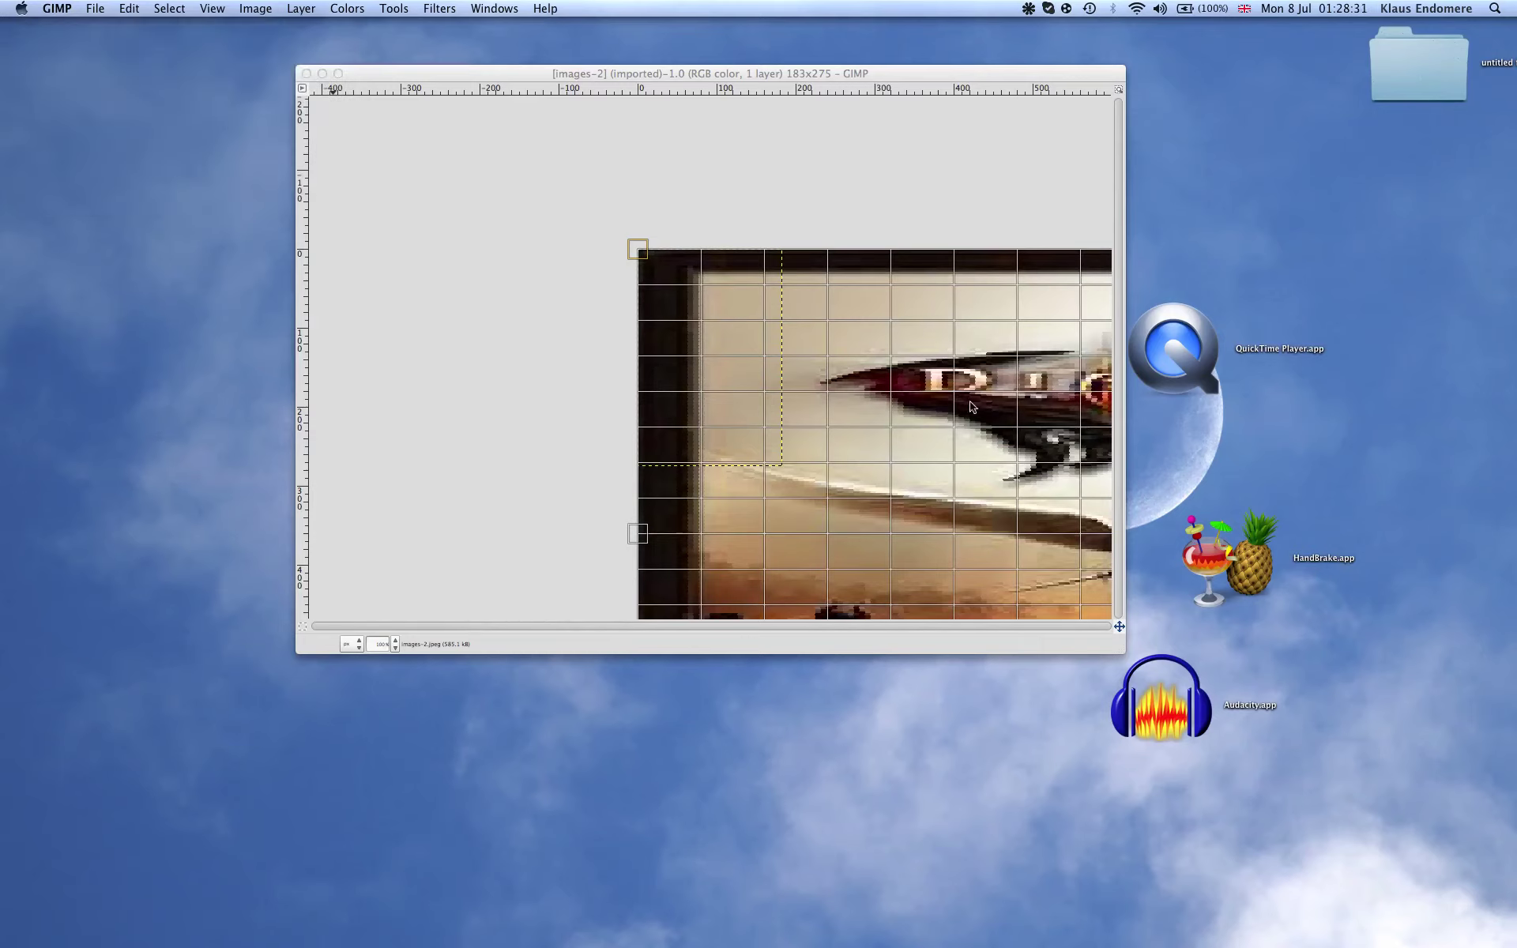
pyautogui.moveTo(1120, 650); pyautogui.dragTo(1448, 780)
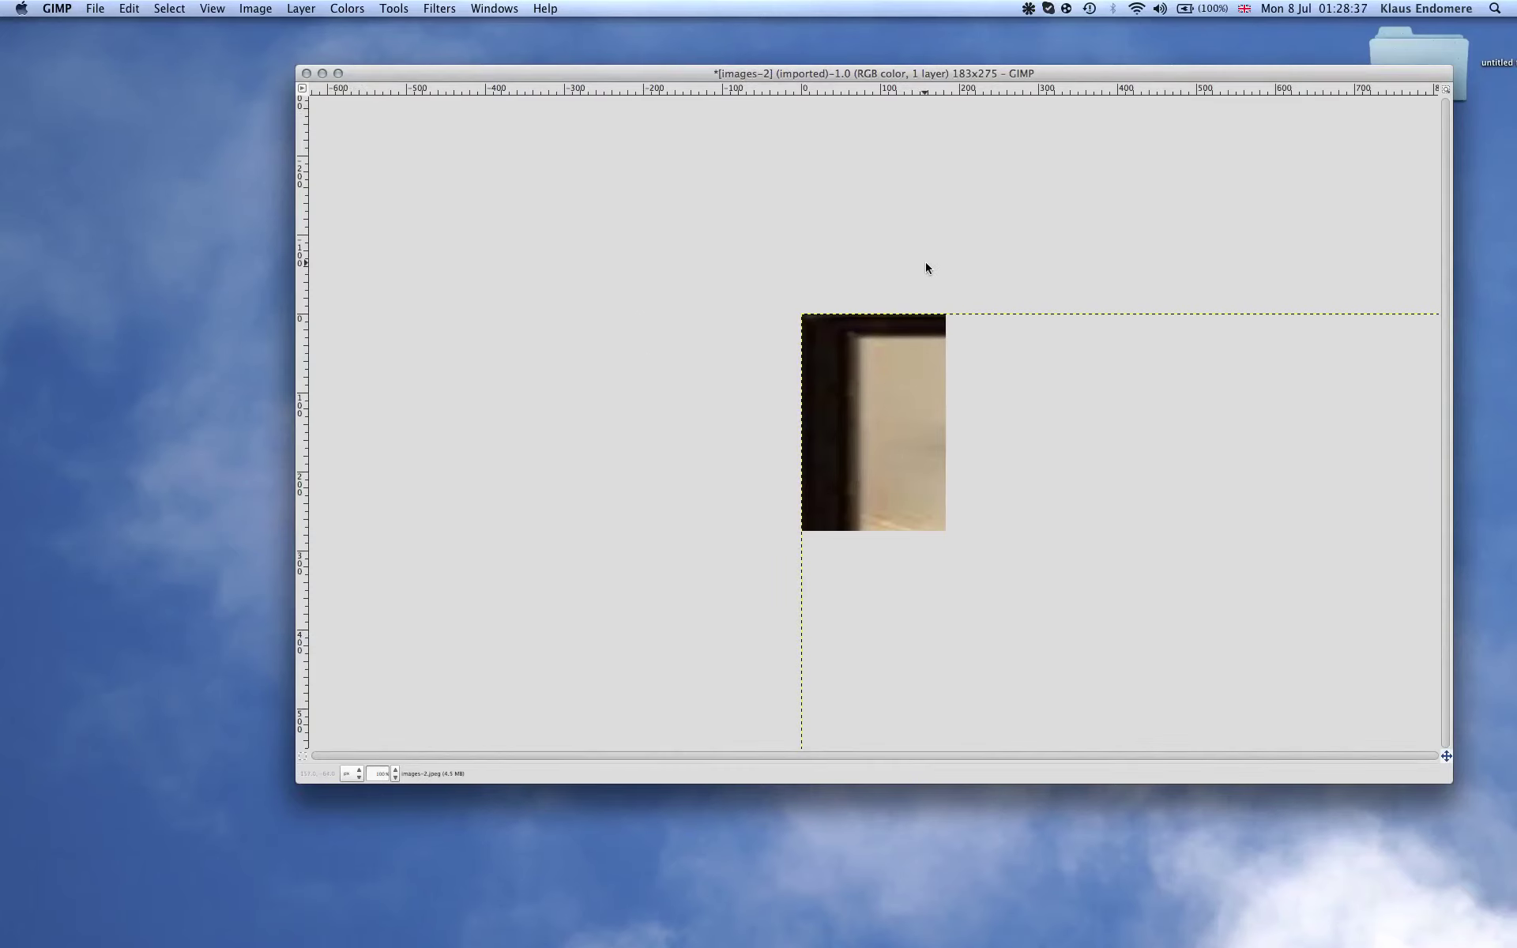
# Copy the scaled images-2 layer and paste it into a new 1280 × 720 px image.
pyautogui.click(123, 8)
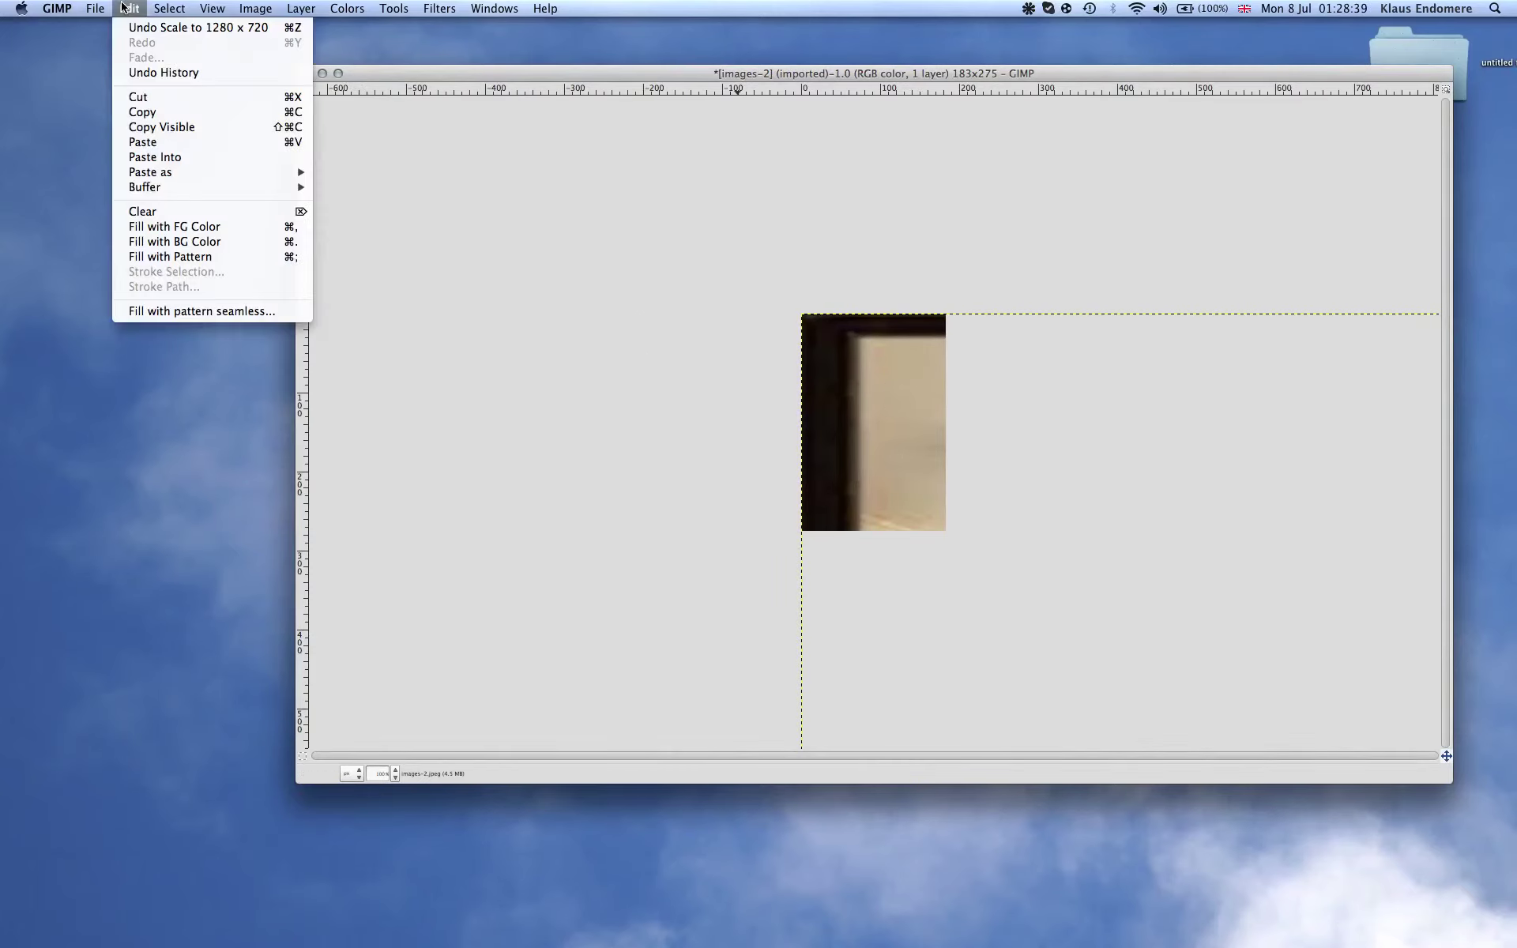
pyautogui.click(165, 112)
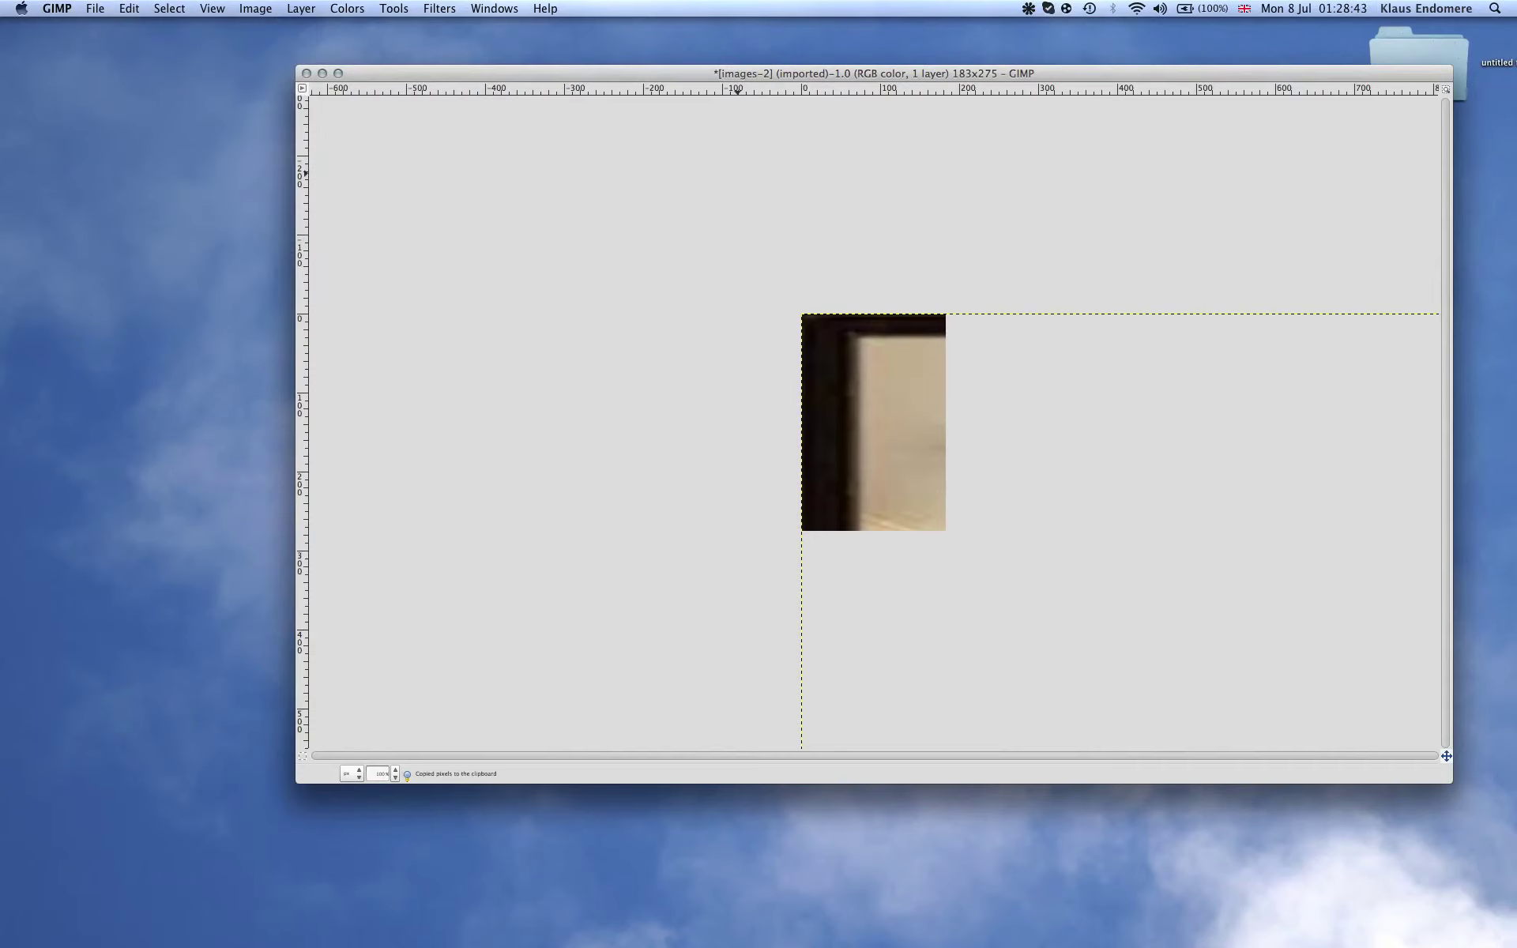
pyautogui.click(88, 10)
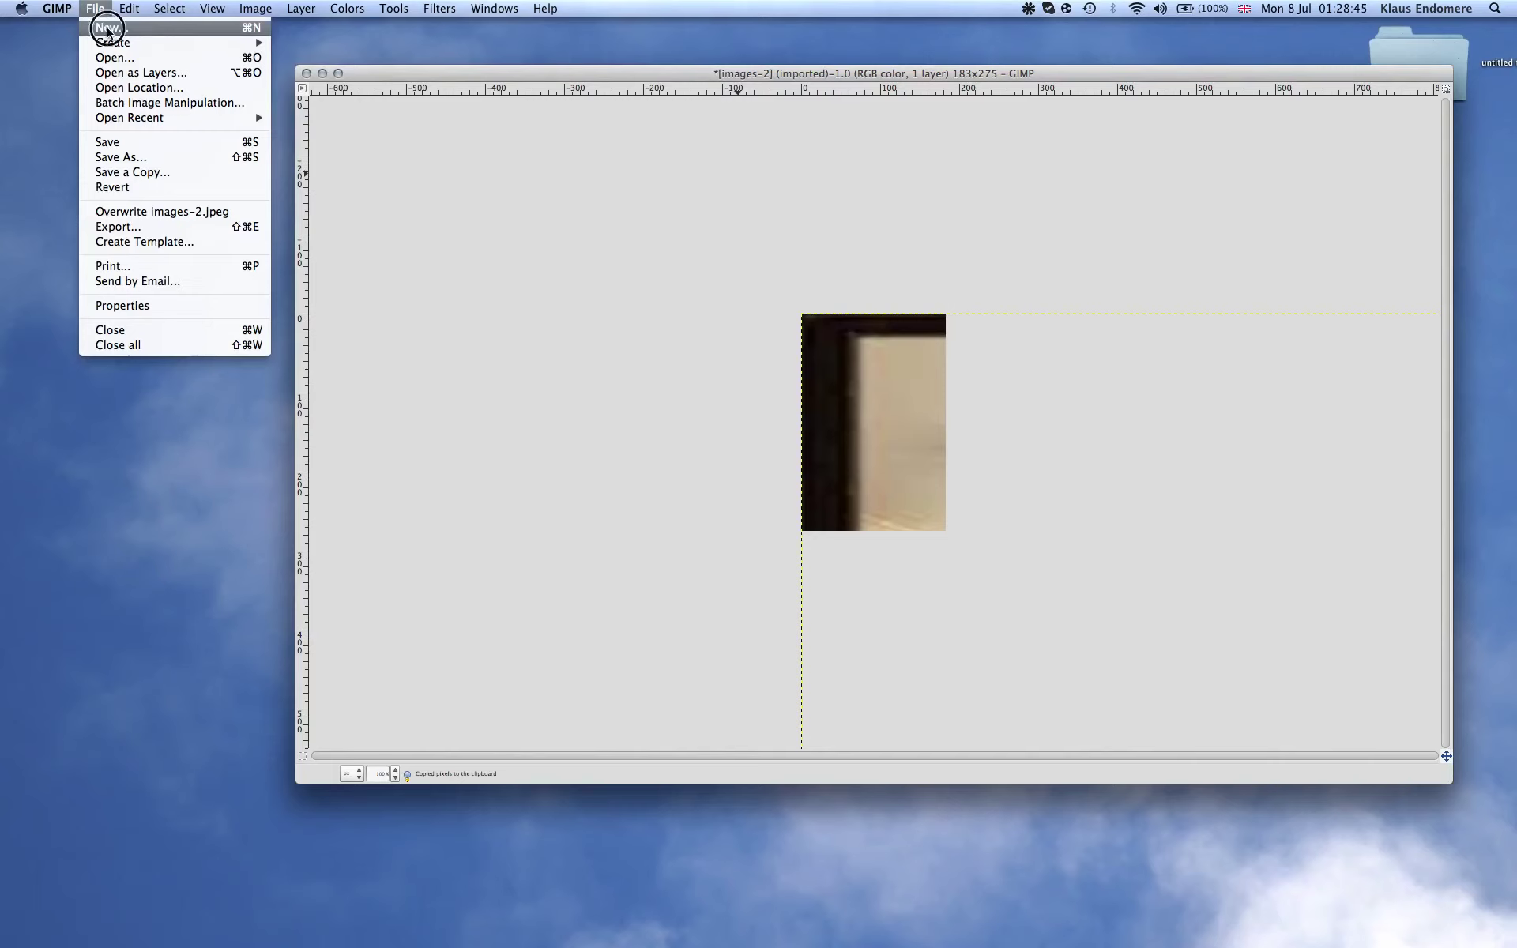
pyautogui.click(111, 27)
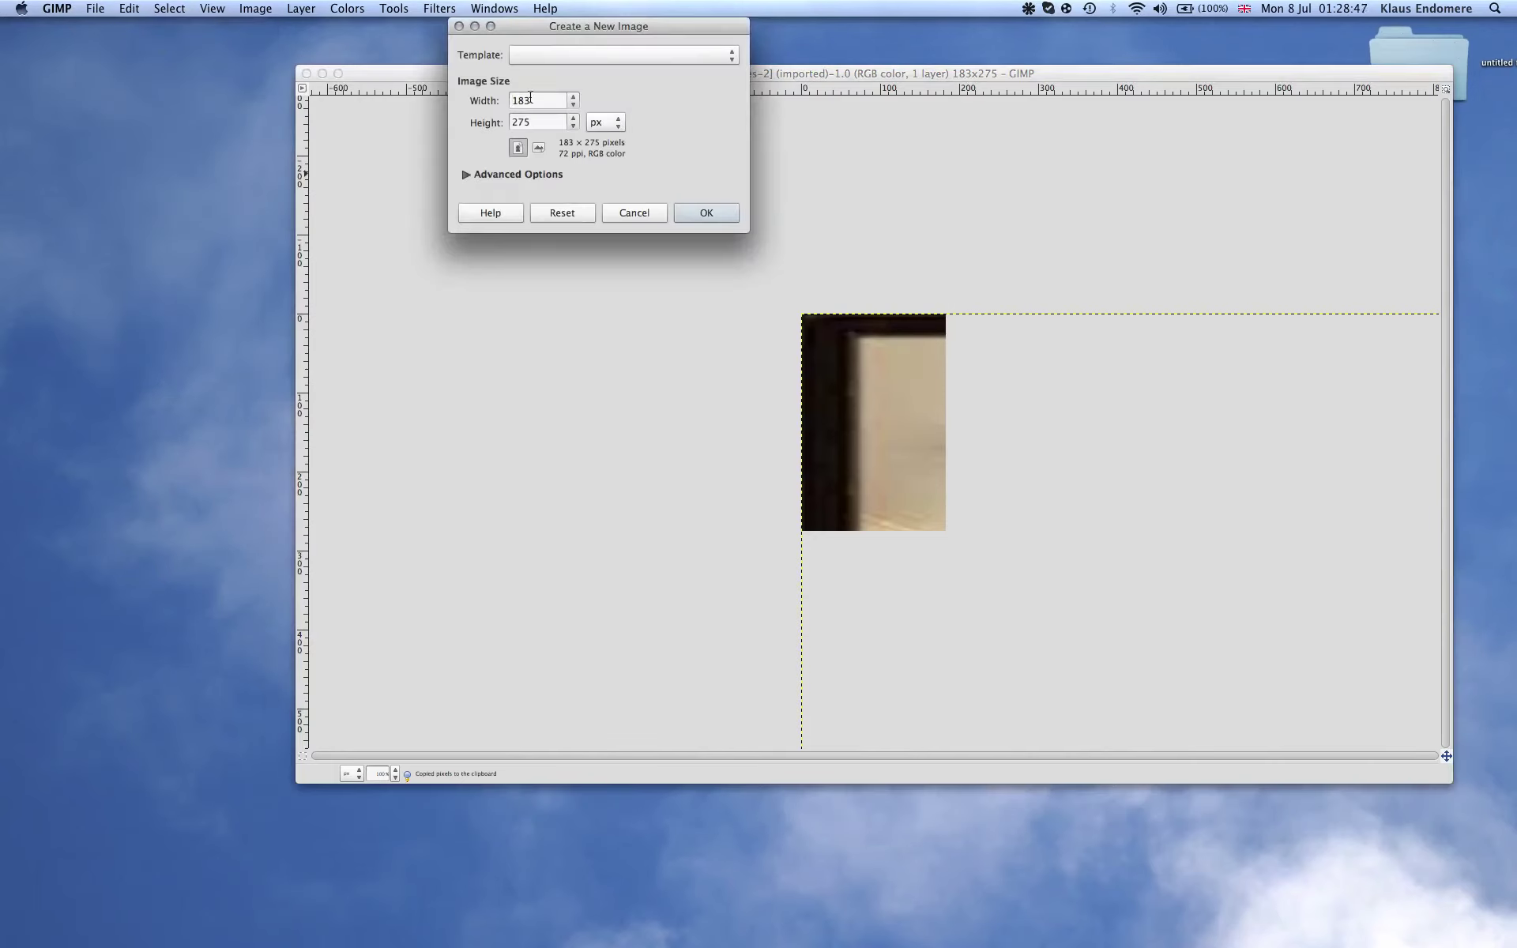
pyautogui.moveTo(512, 36); pyautogui.dragTo(518, 68)
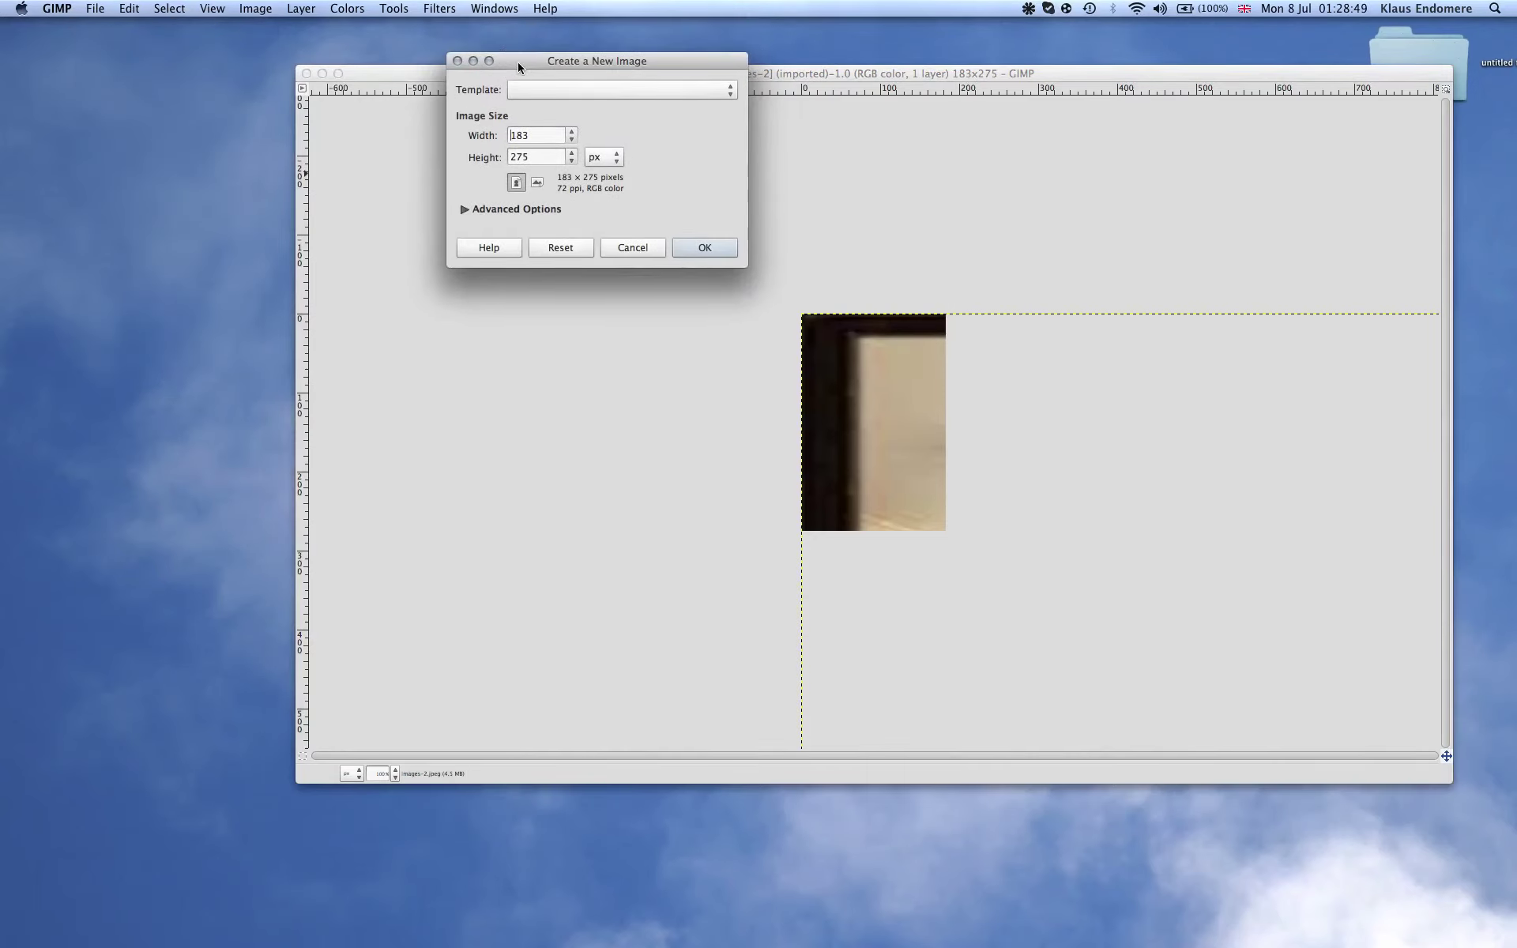
pyautogui.moveTo(546, 135); pyautogui.dragTo(434, 136)
pyautogui.write('1280')
pyautogui.press('Tab')
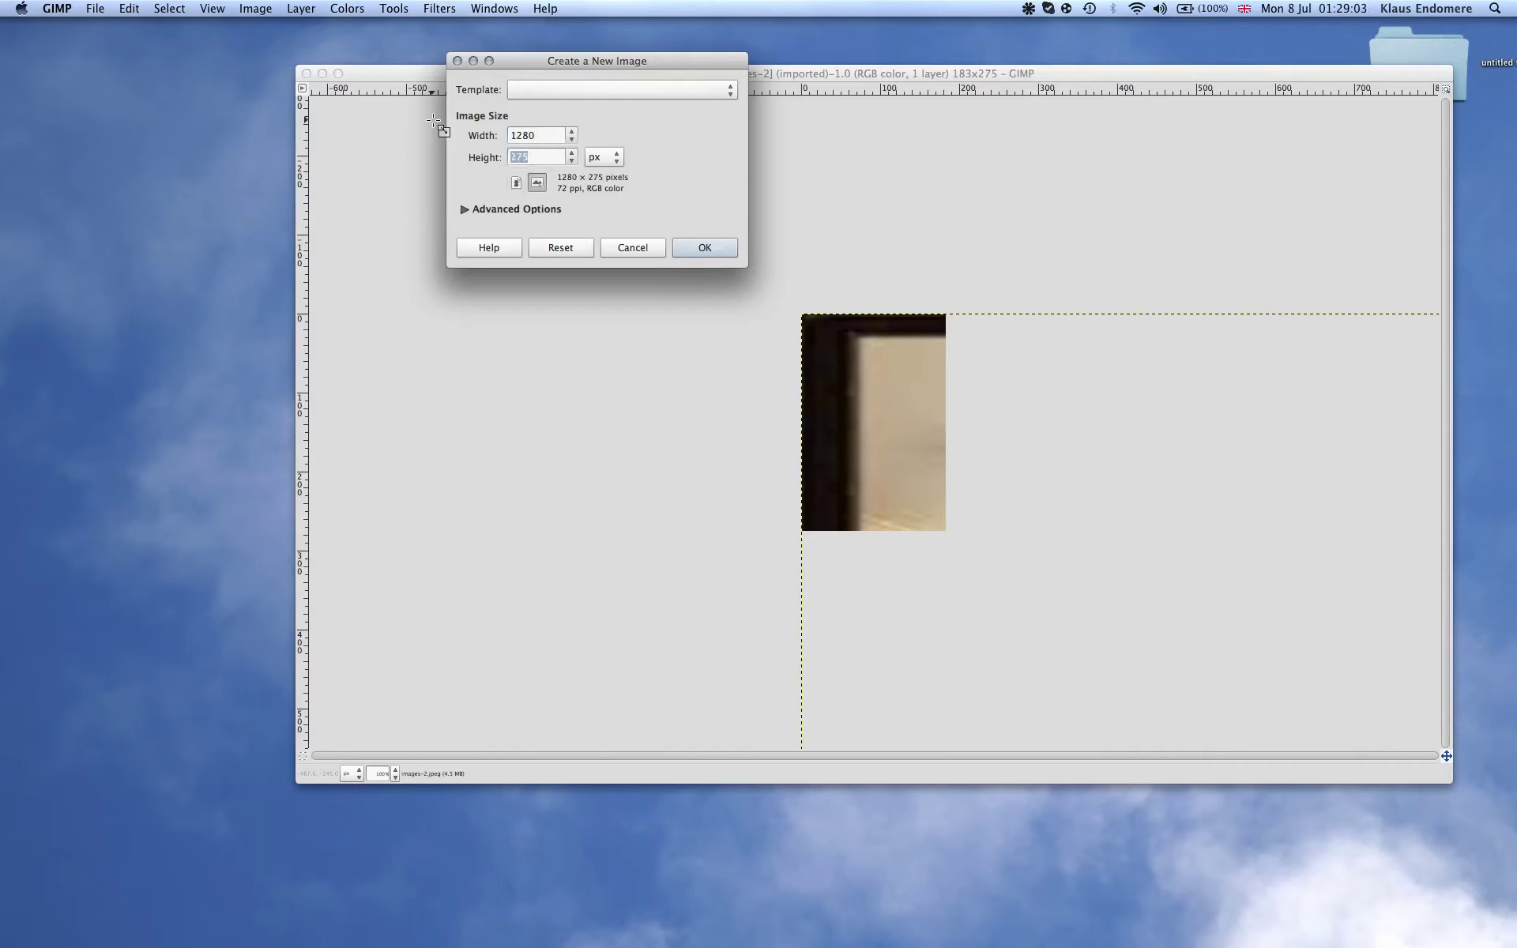
pyautogui.write('720')
pyautogui.press('Return')
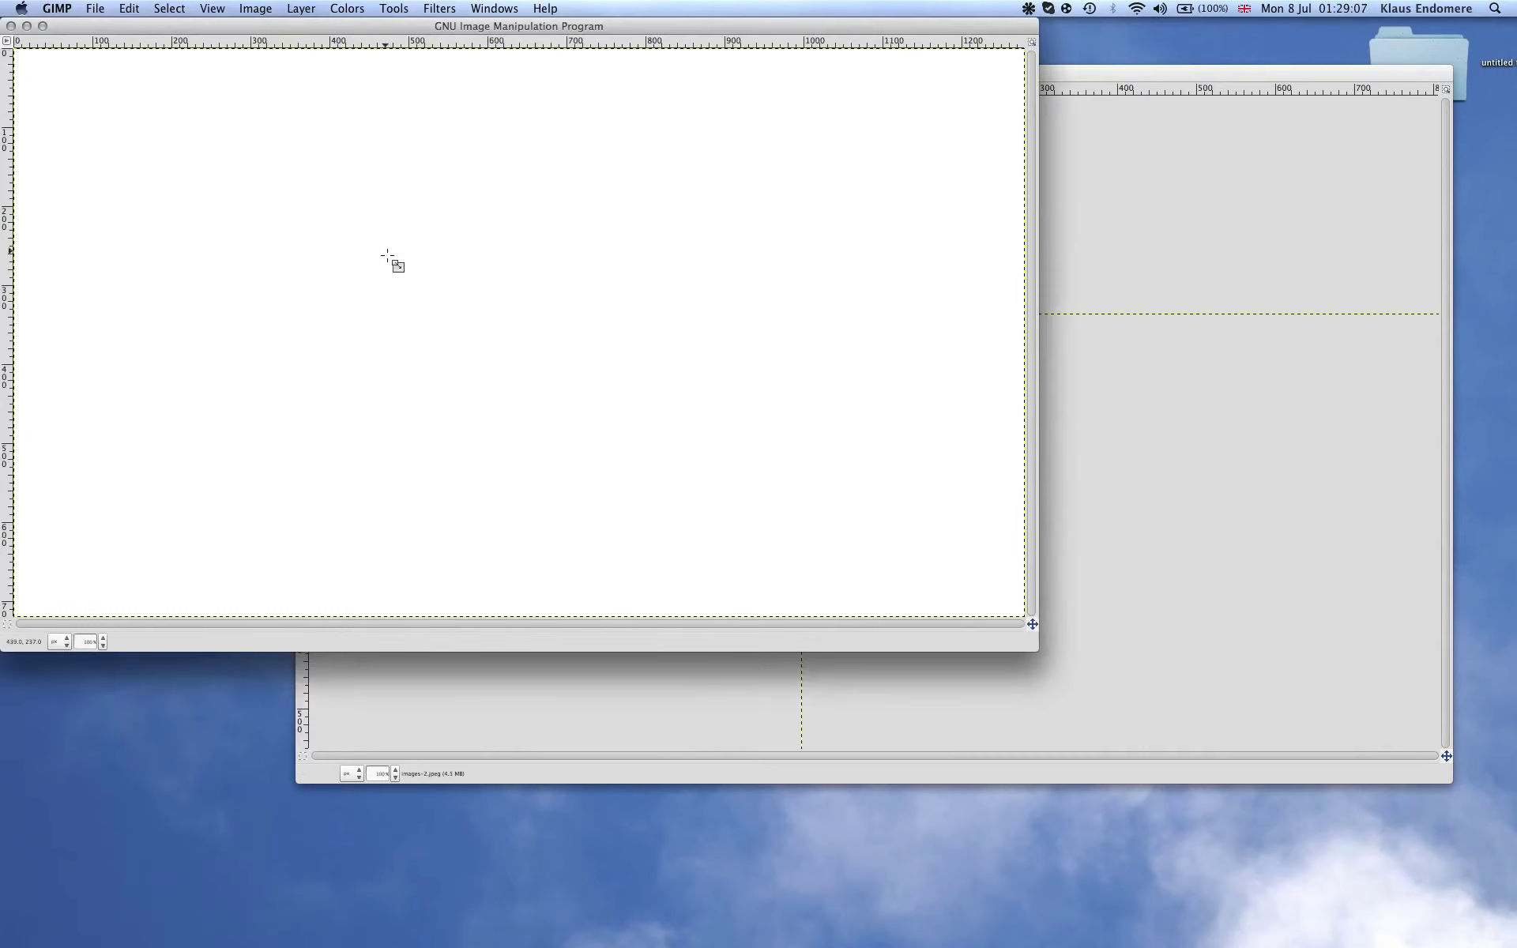
pyautogui.click(129, 8)
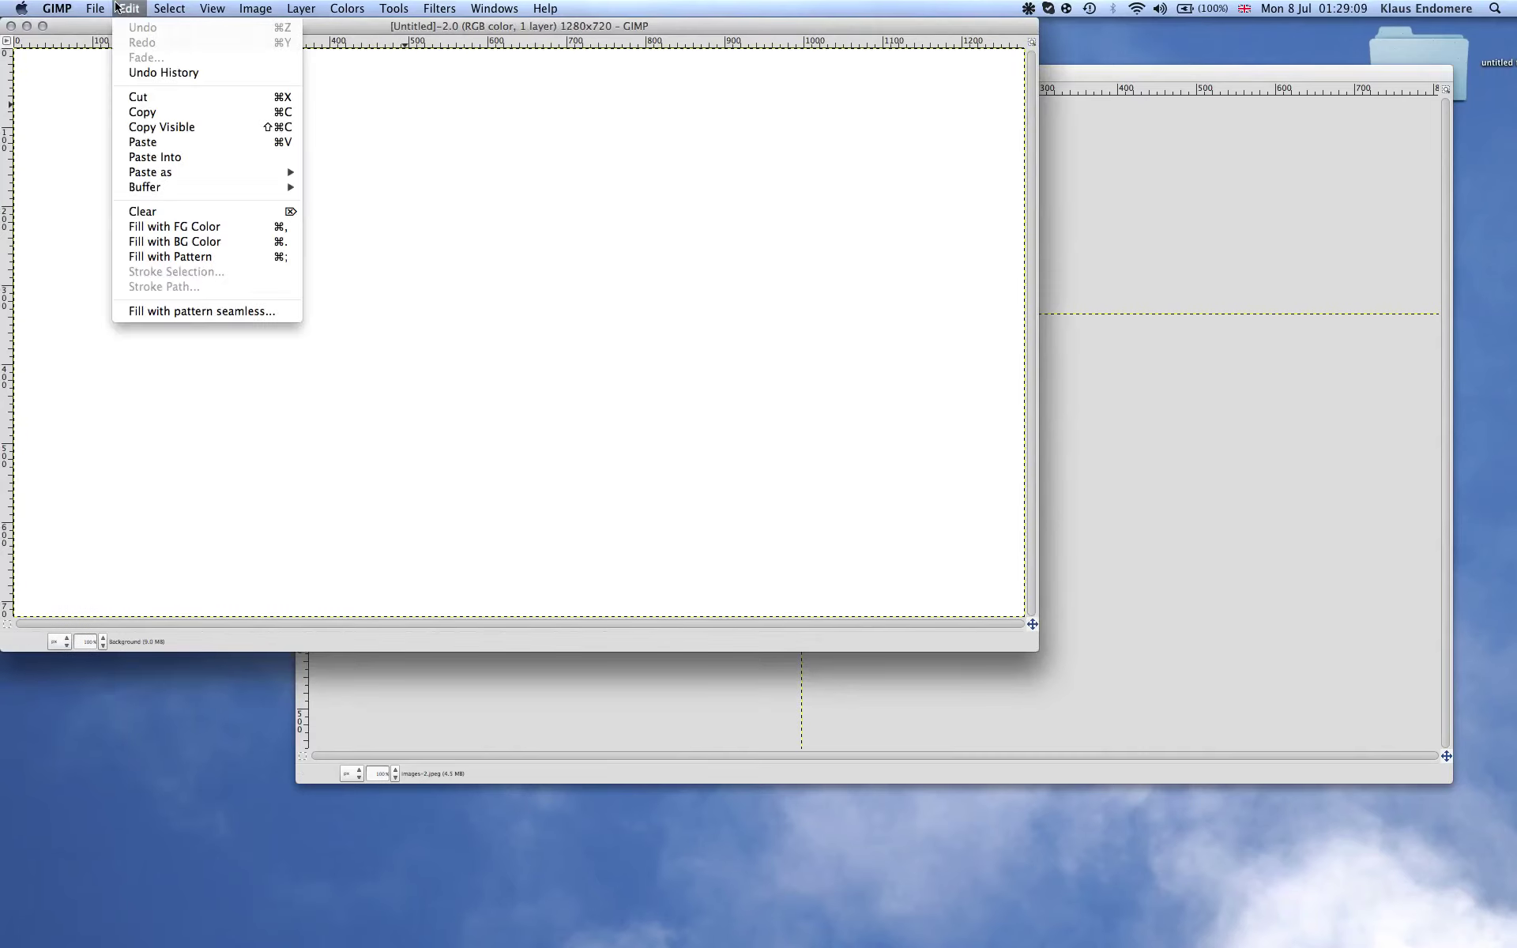
pyautogui.click(158, 142)
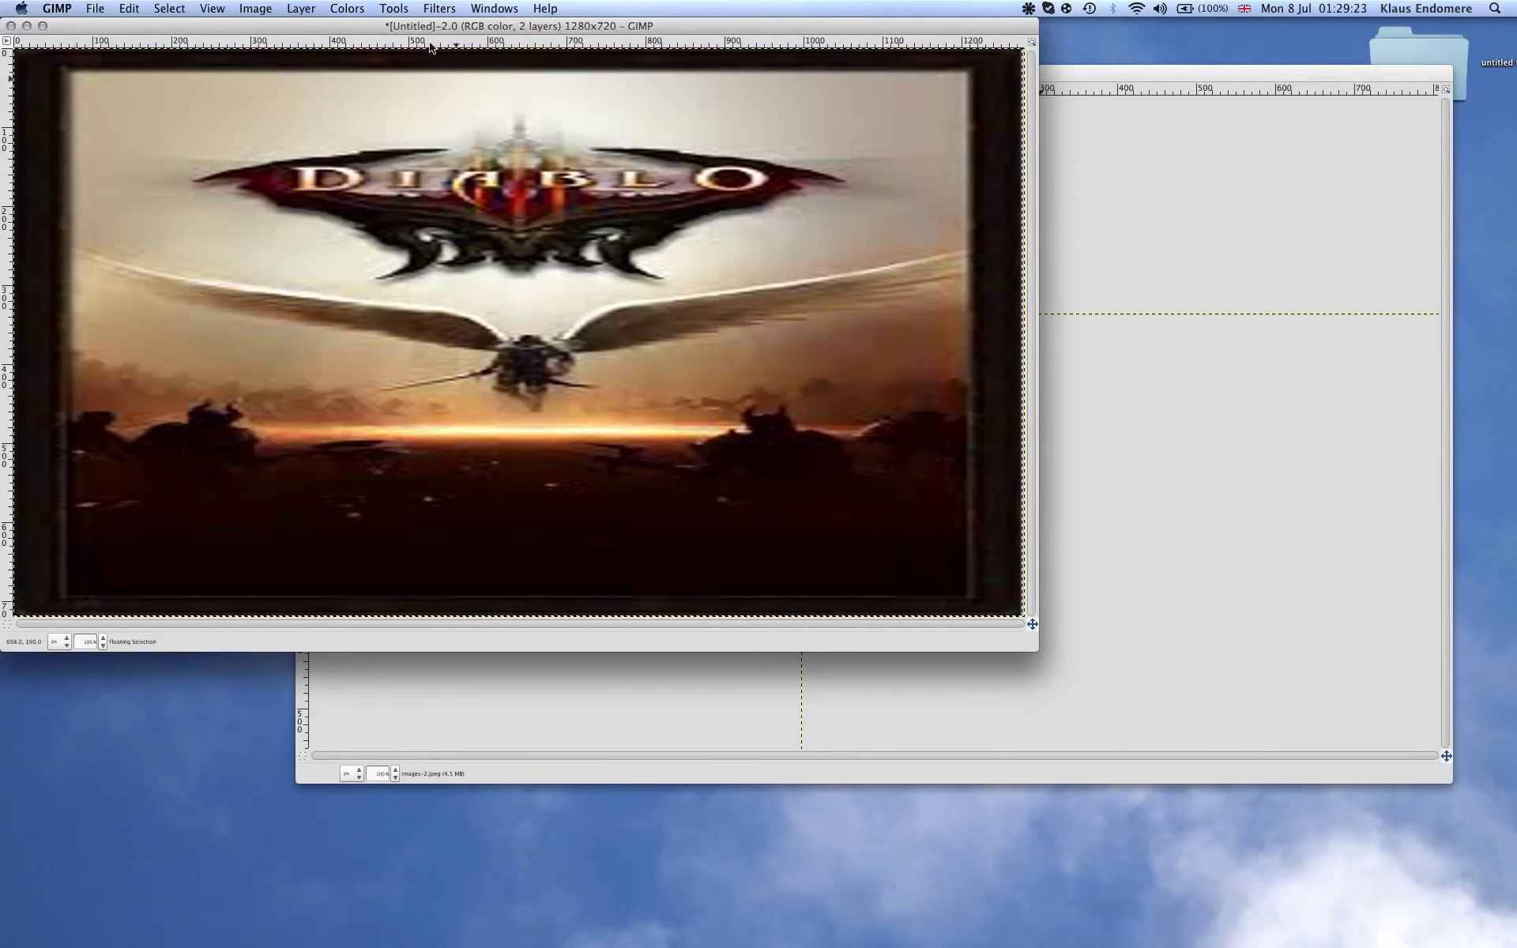
pyautogui.click(393, 9)
pyautogui.moveTo(416, 60)
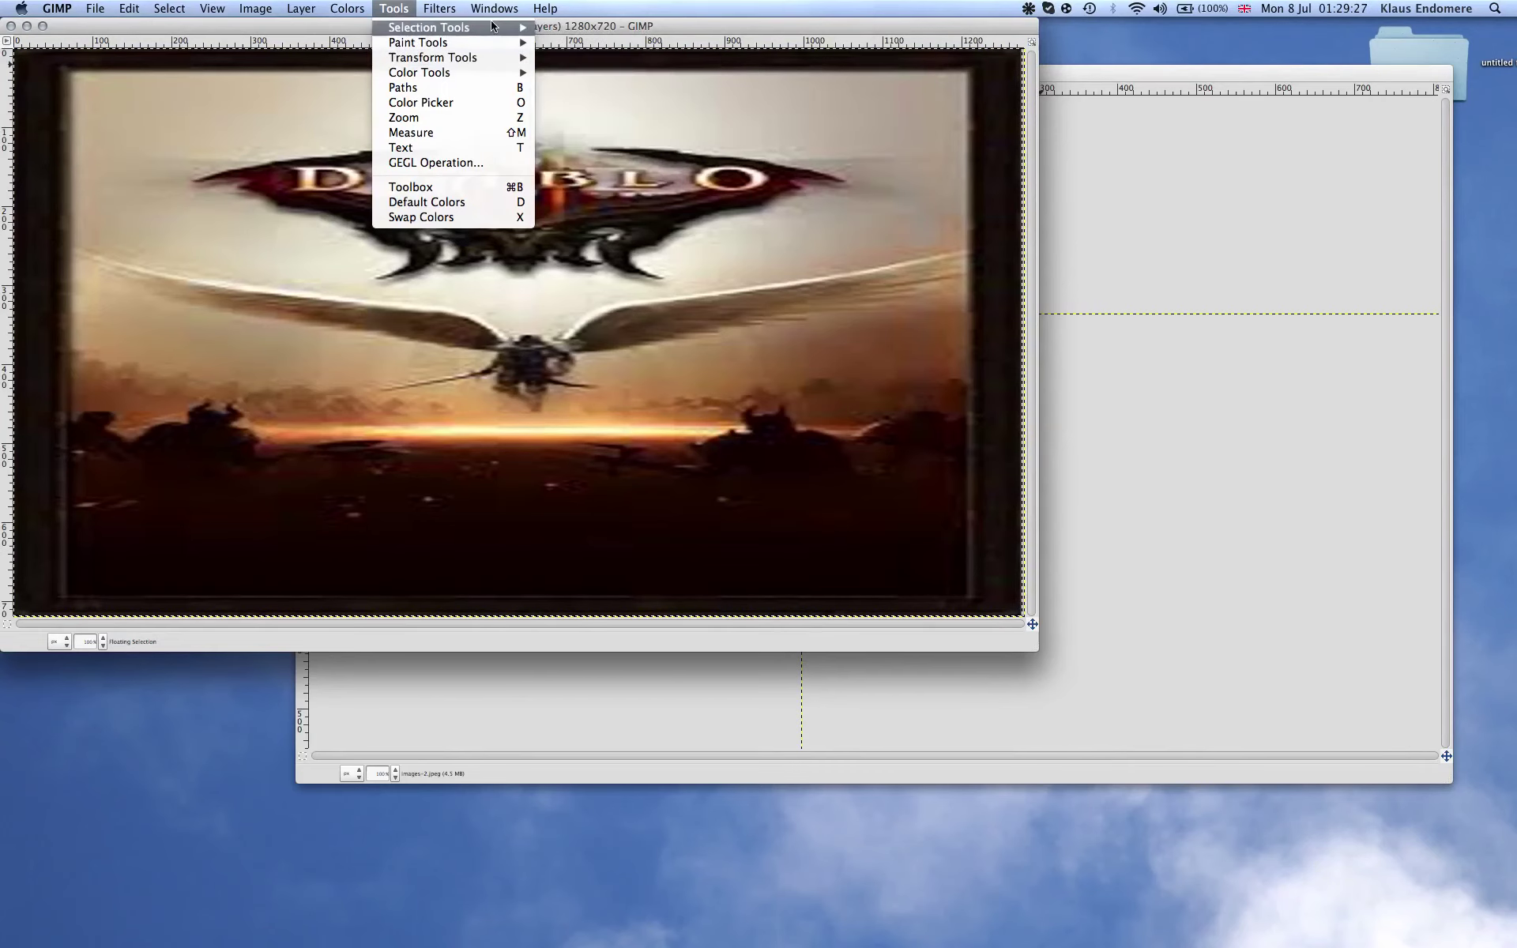
pyautogui.moveTo(459, 71)
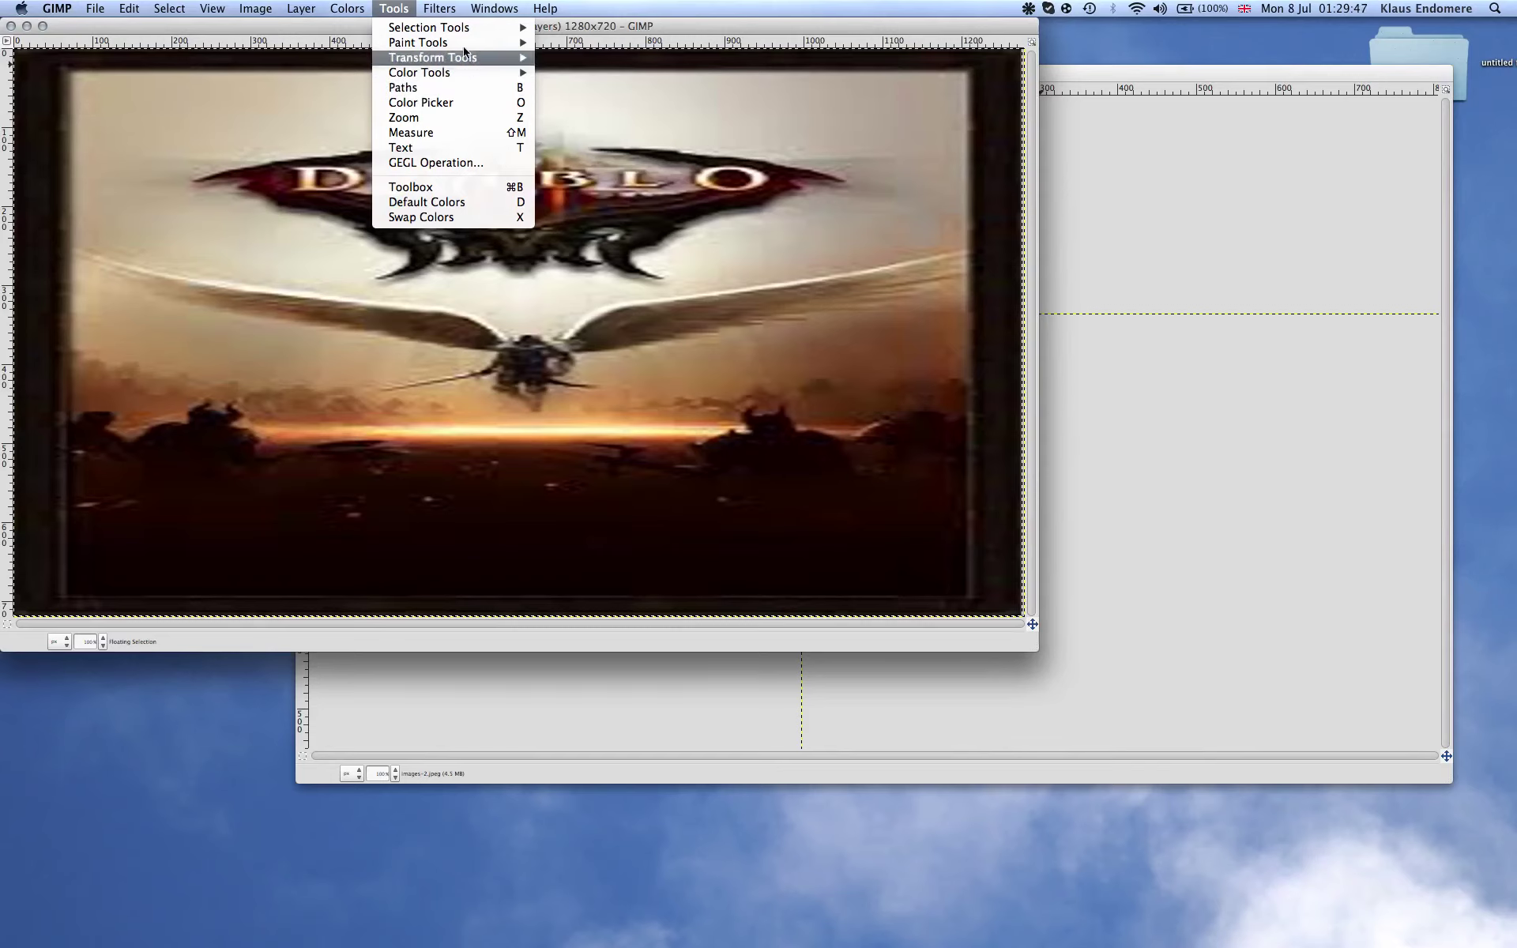
# Close the images-2 image without saving and move the new image's window towards the centre of the desktop.
pyautogui.click(1134, 71)
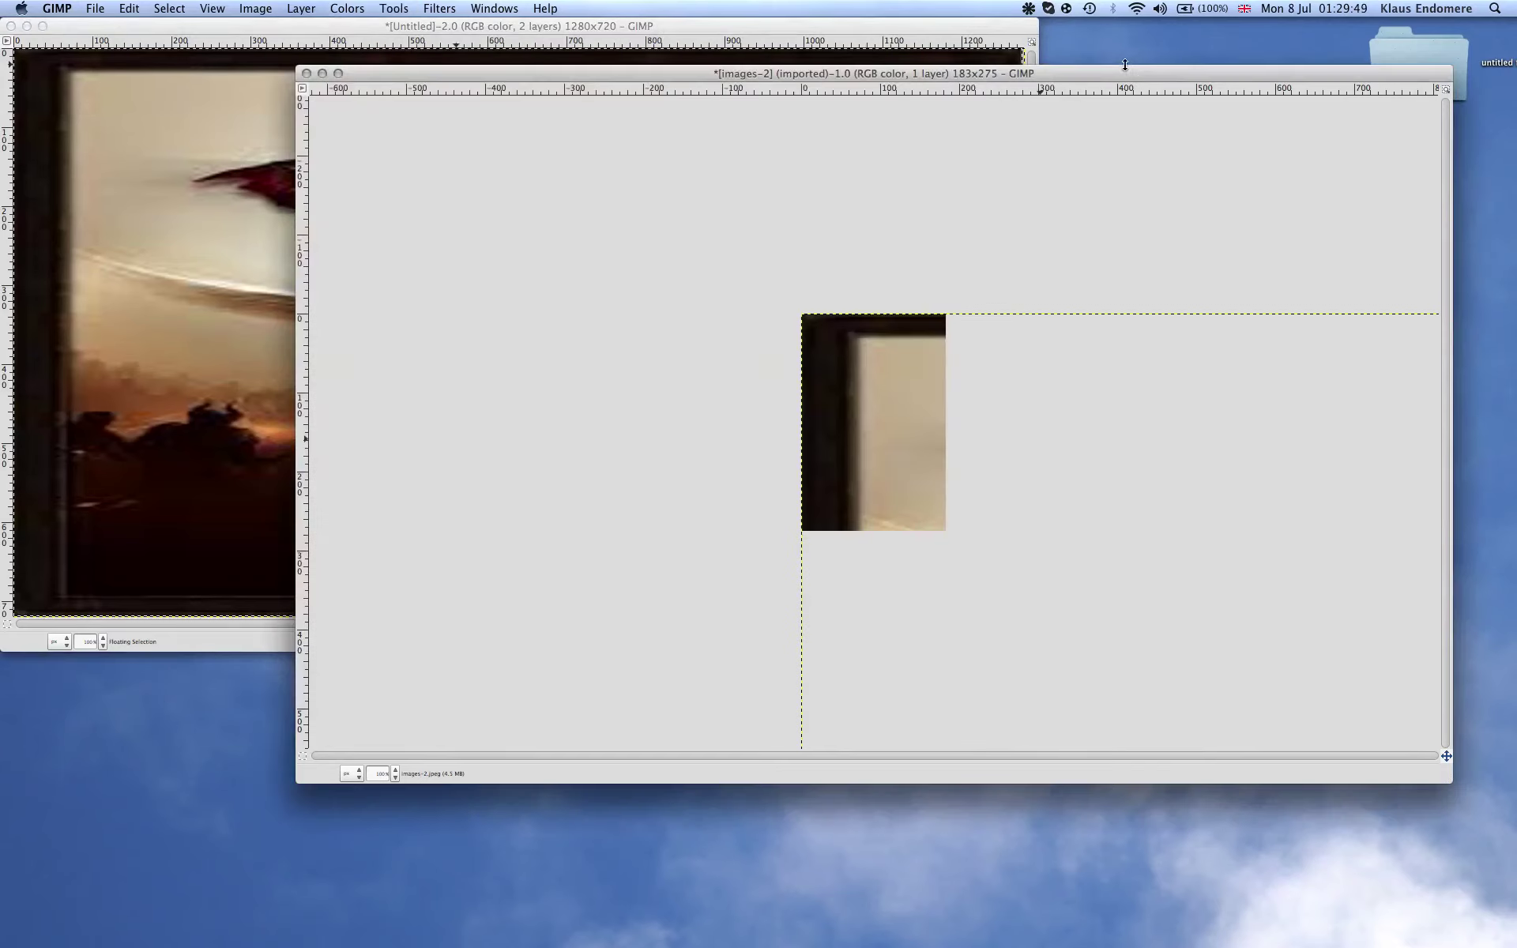
pyautogui.press('super+w')
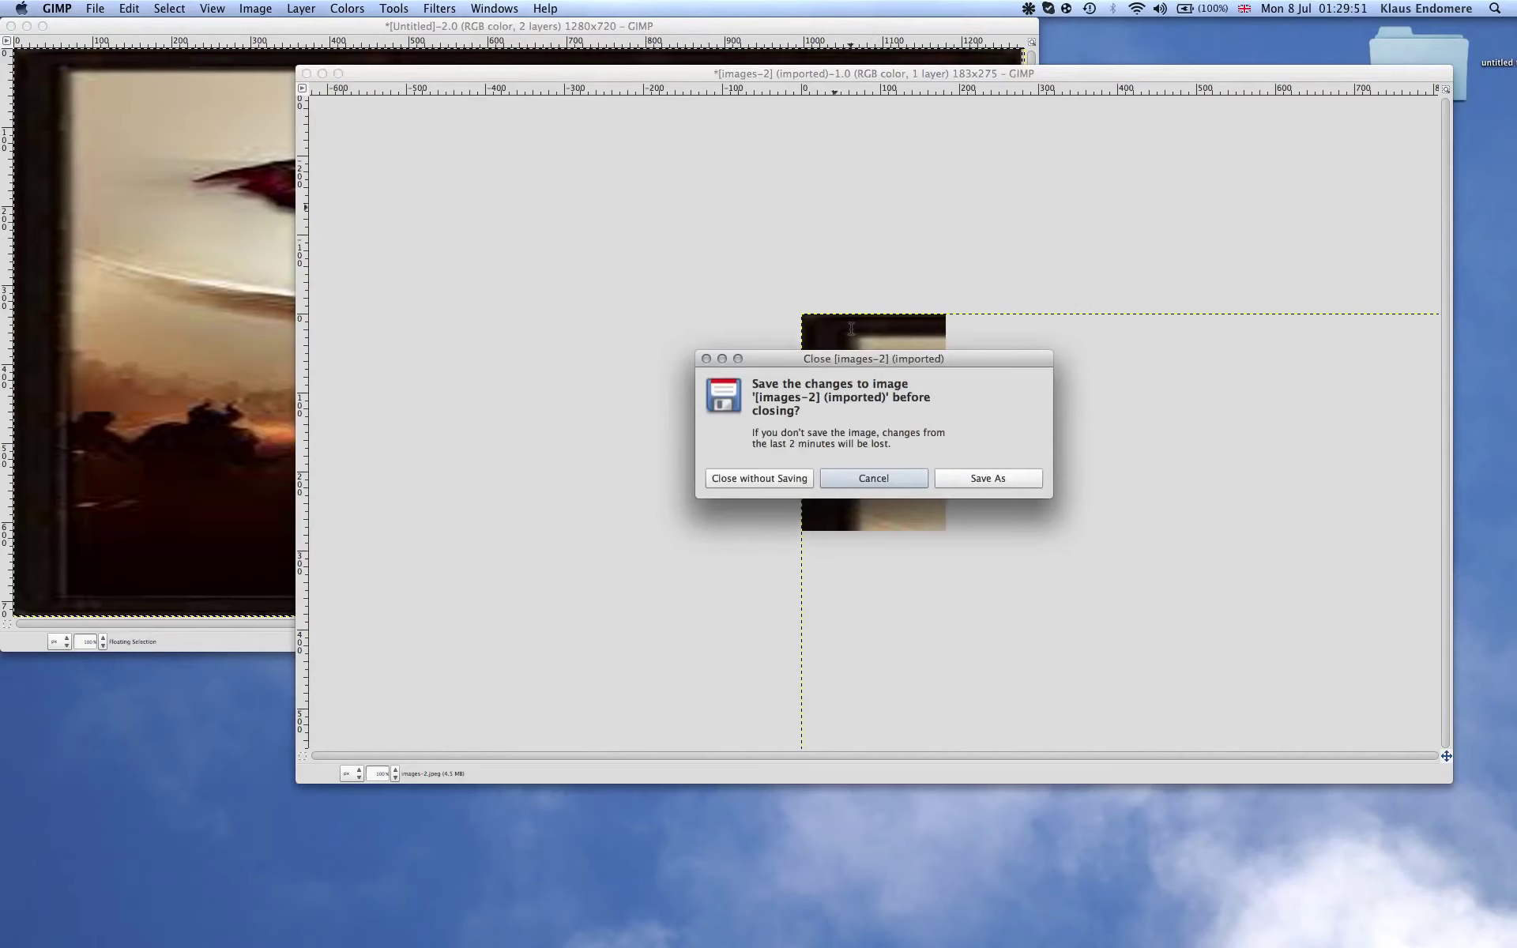
pyautogui.click(788, 475)
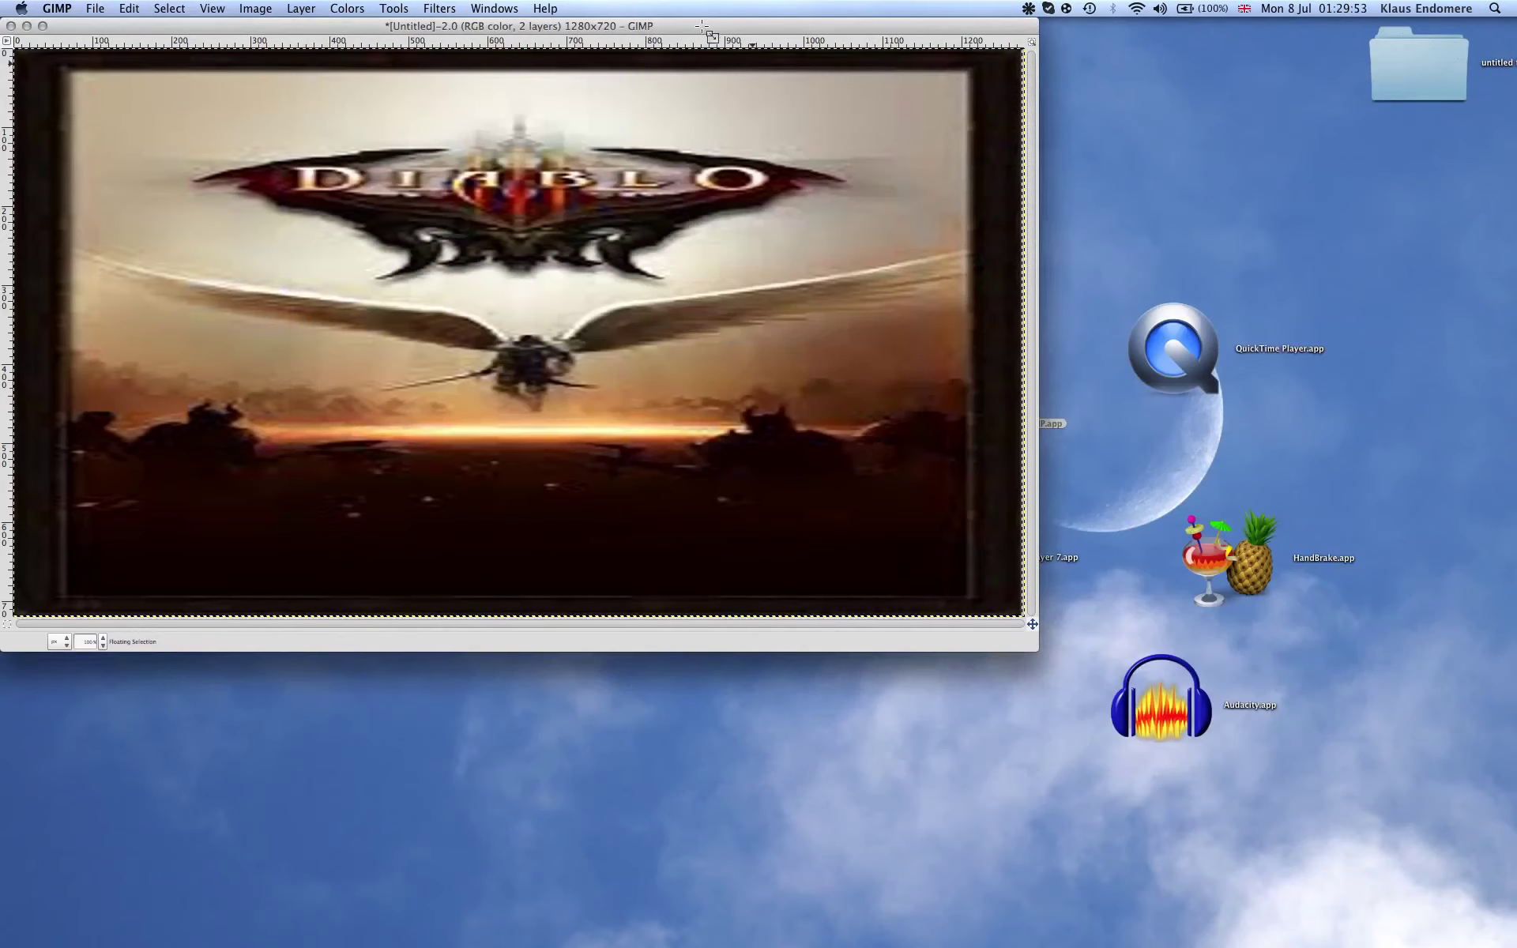
pyautogui.moveTo(699, 26); pyautogui.dragTo(924, 88)
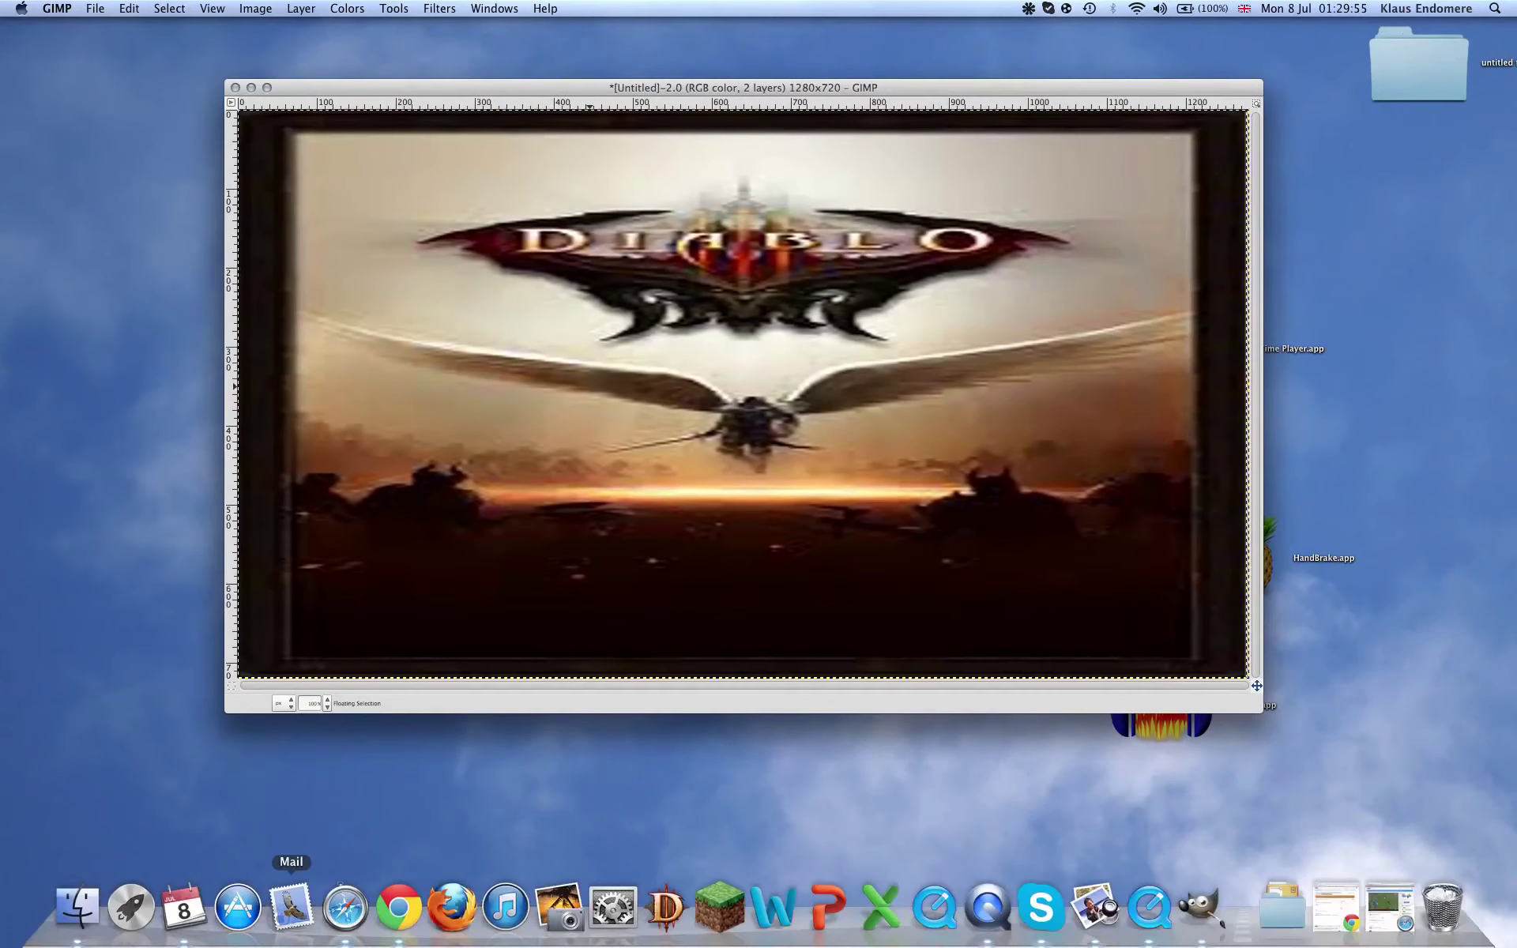
# In Finder's Movies folder, select Hunger games with Ninja #01.mov and XCOM #04 and open both with QuickTime Player 7.
pyautogui.click(93, 895)
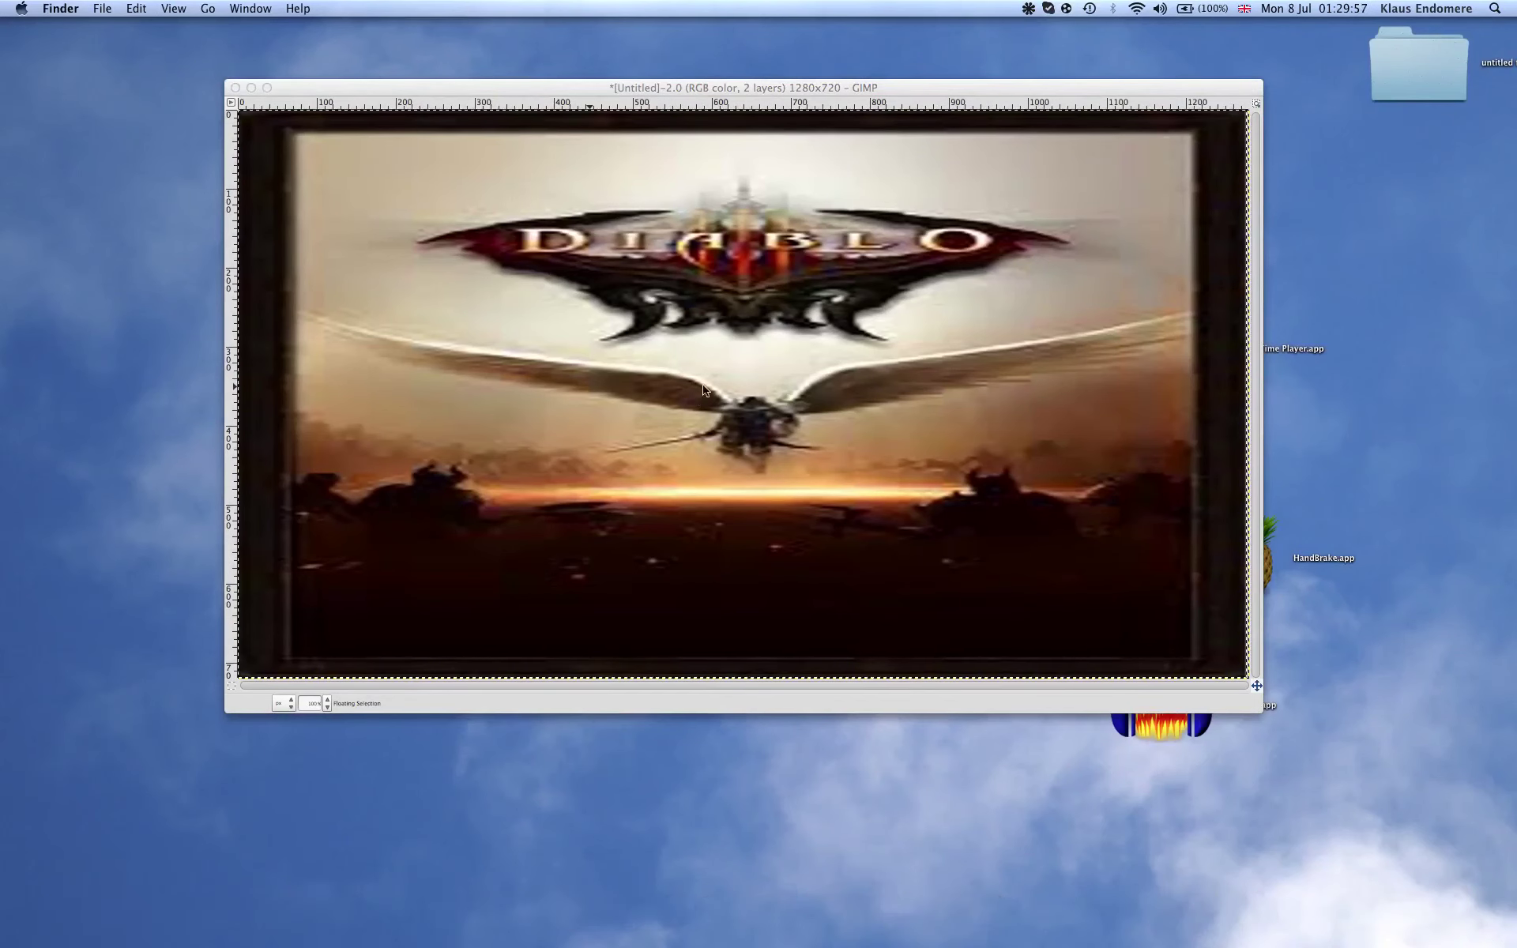
pyautogui.click(522, 445)
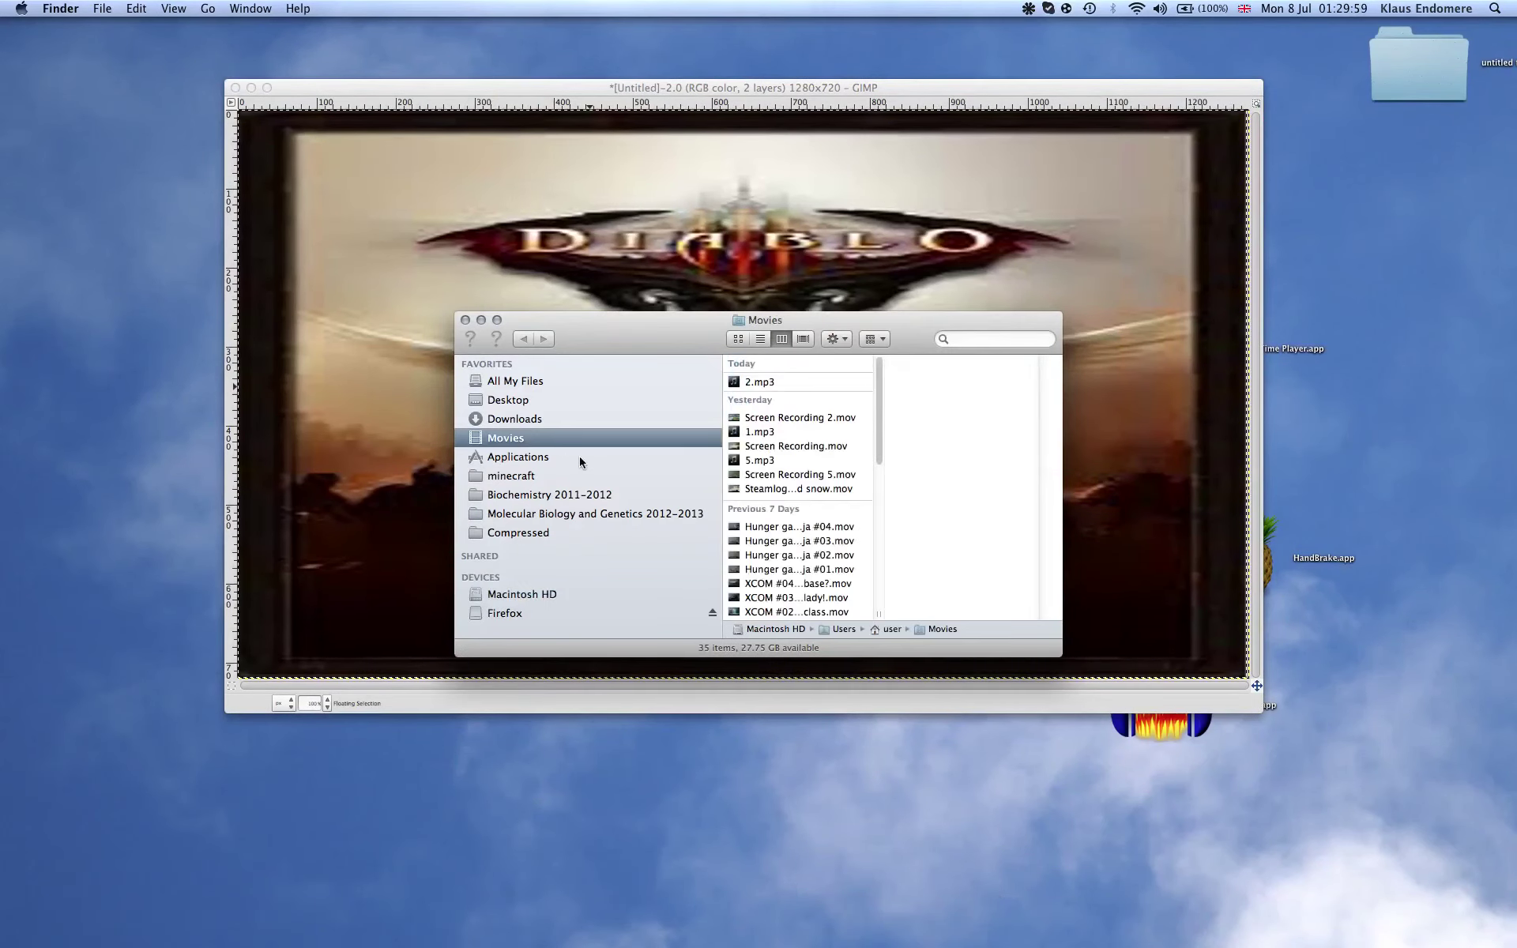
pyautogui.scroll(-2, 813, 530)
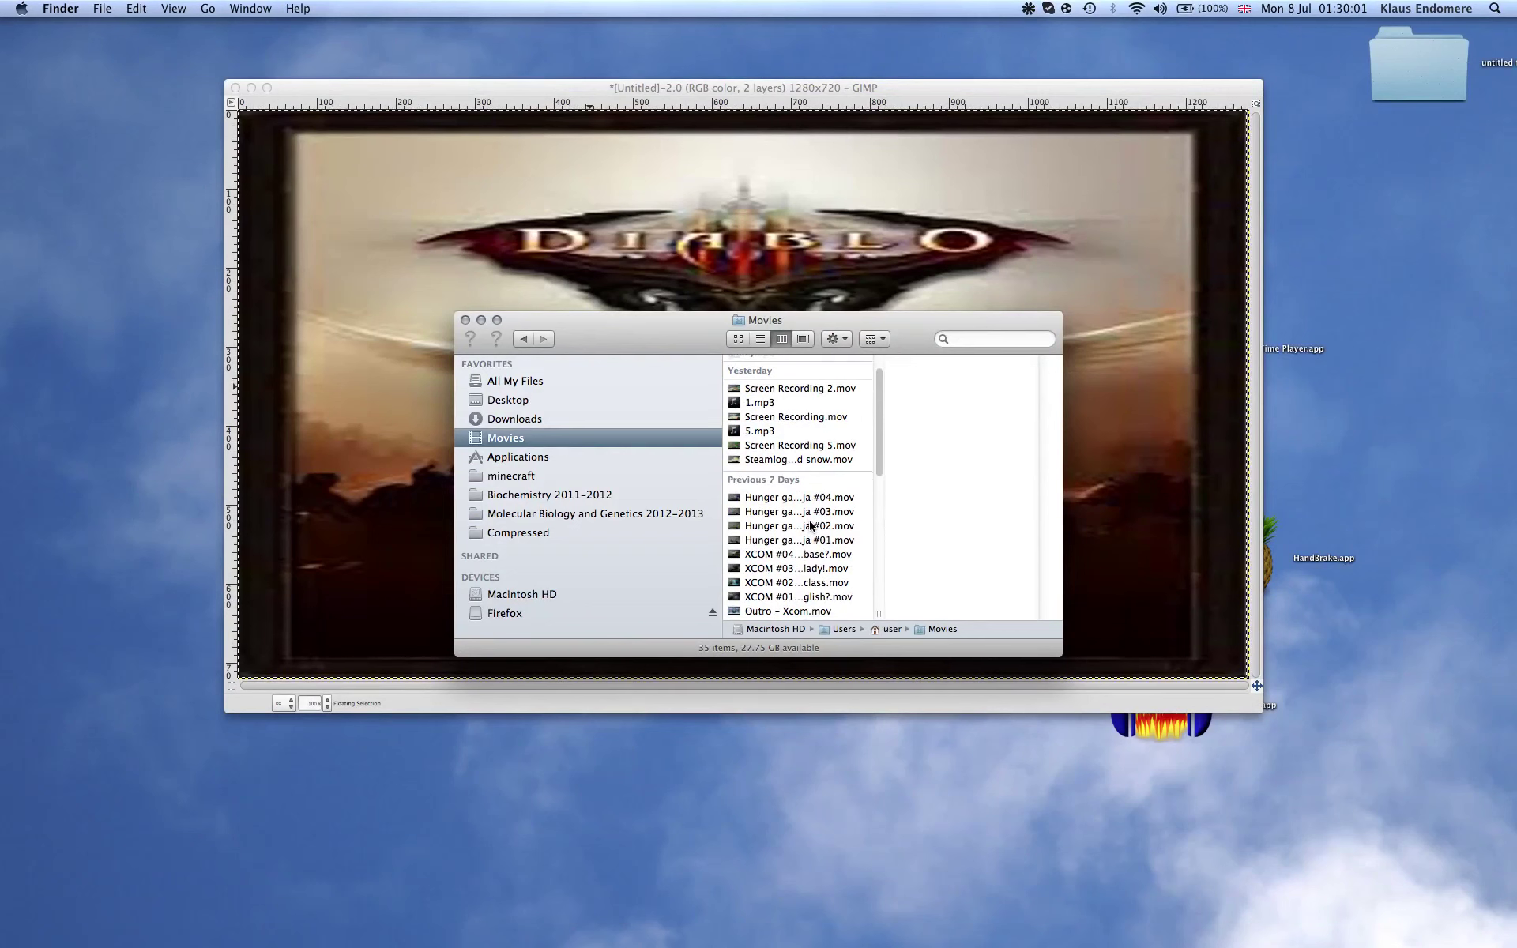
pyautogui.scroll(-3, 813, 539)
pyautogui.click(764, 510)
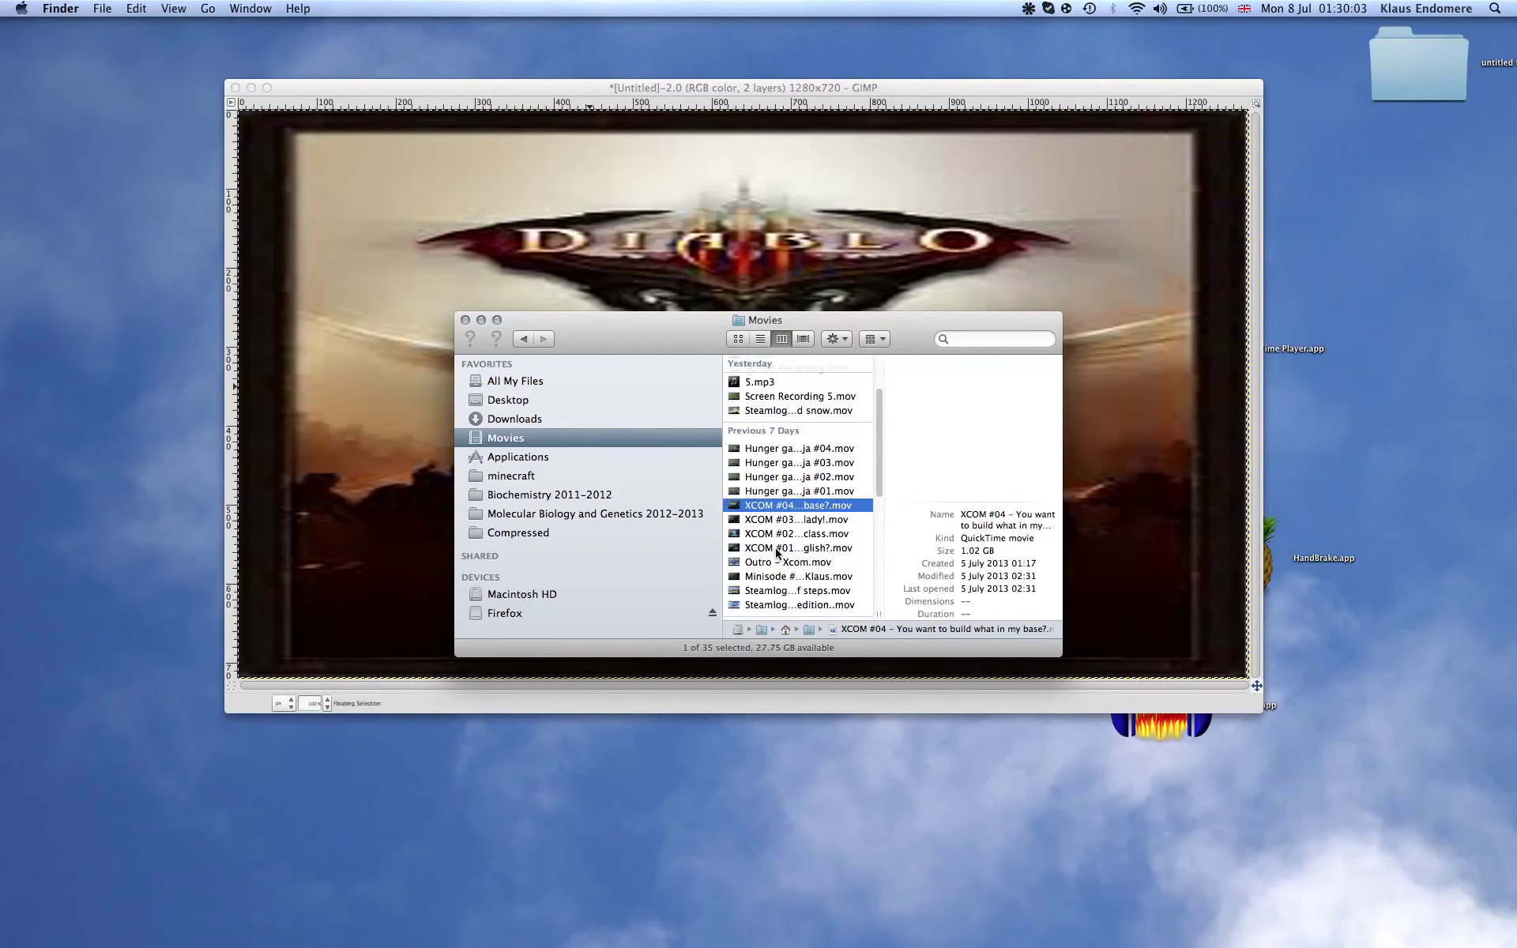
pyautogui.click(778, 492)
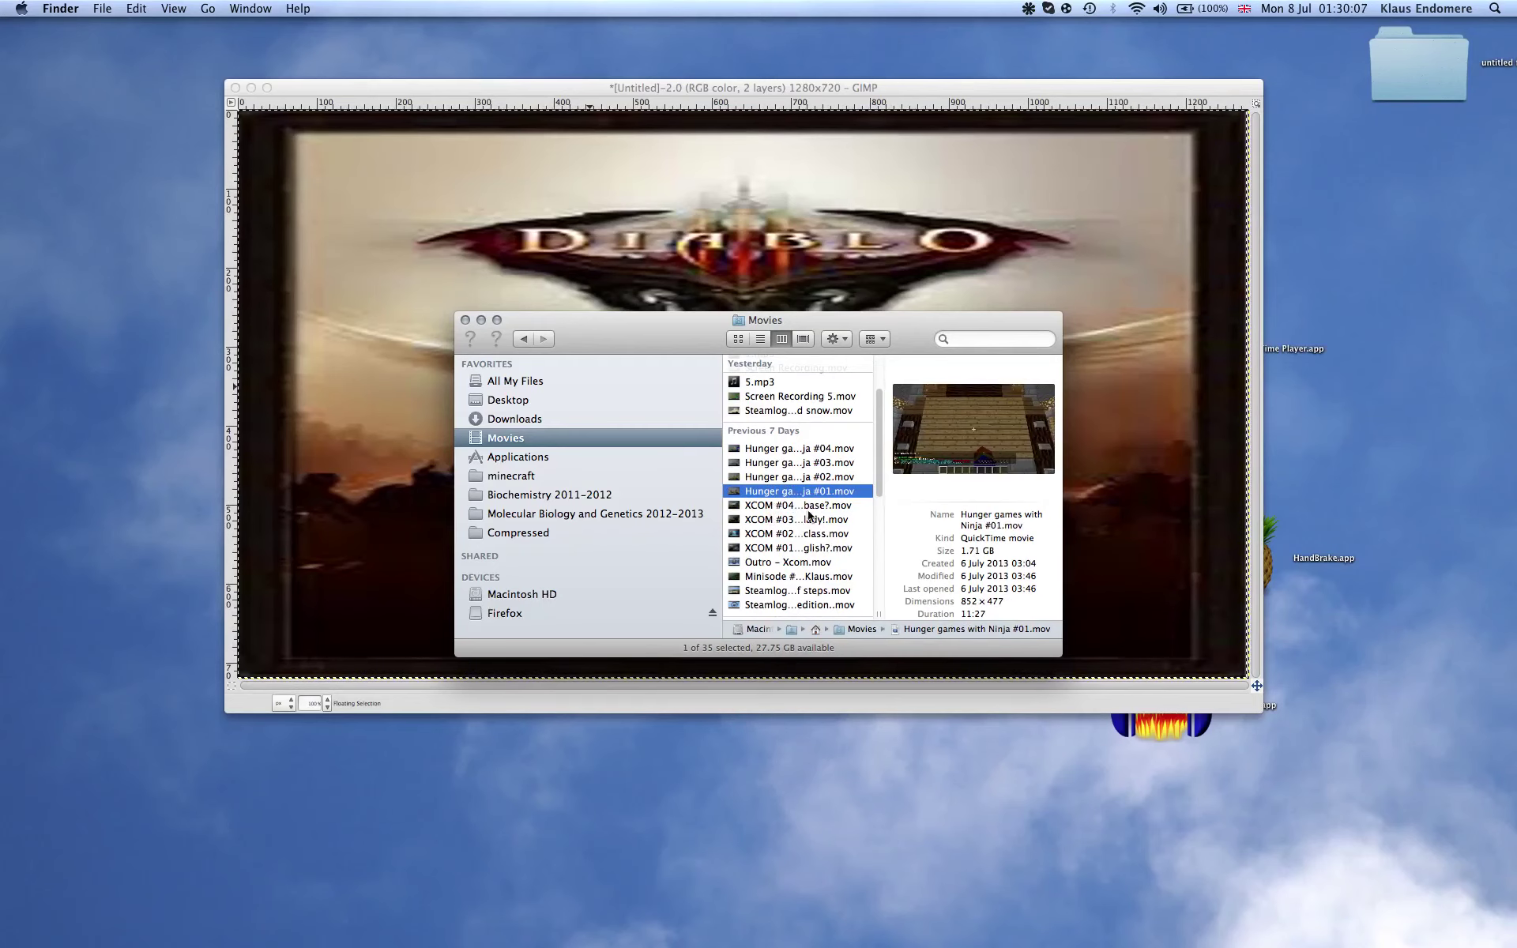
pyautogui.keyDown('shift'); pyautogui.click(790, 506); pyautogui.keyUp('shift')
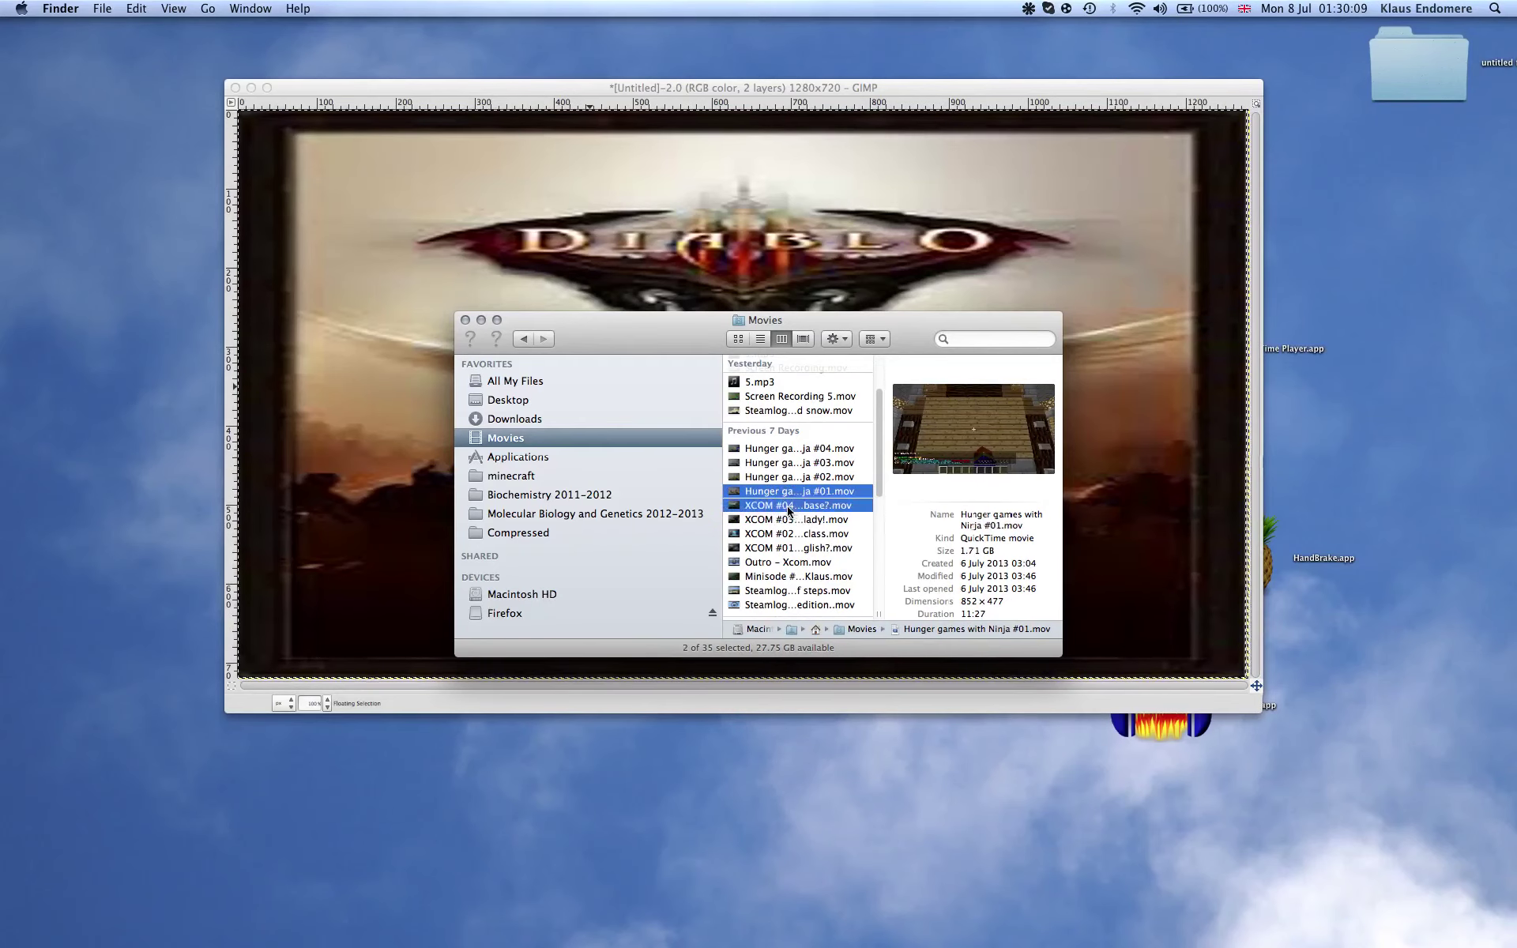
pyautogui.rightClick(786, 497)
pyautogui.moveTo(869, 540)
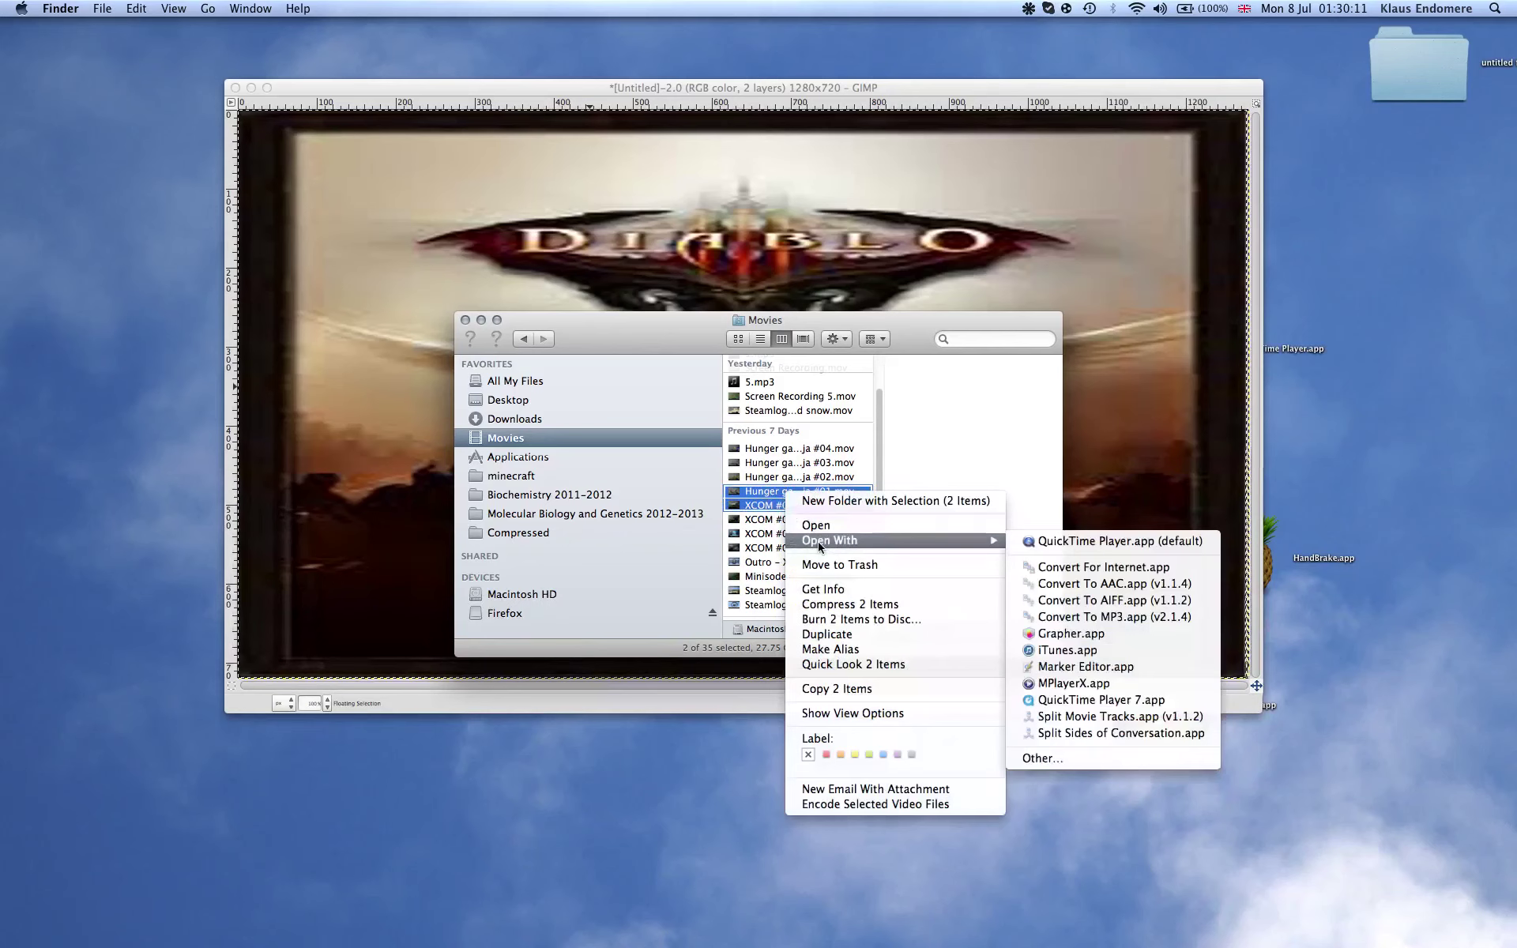
pyautogui.click(1106, 700)
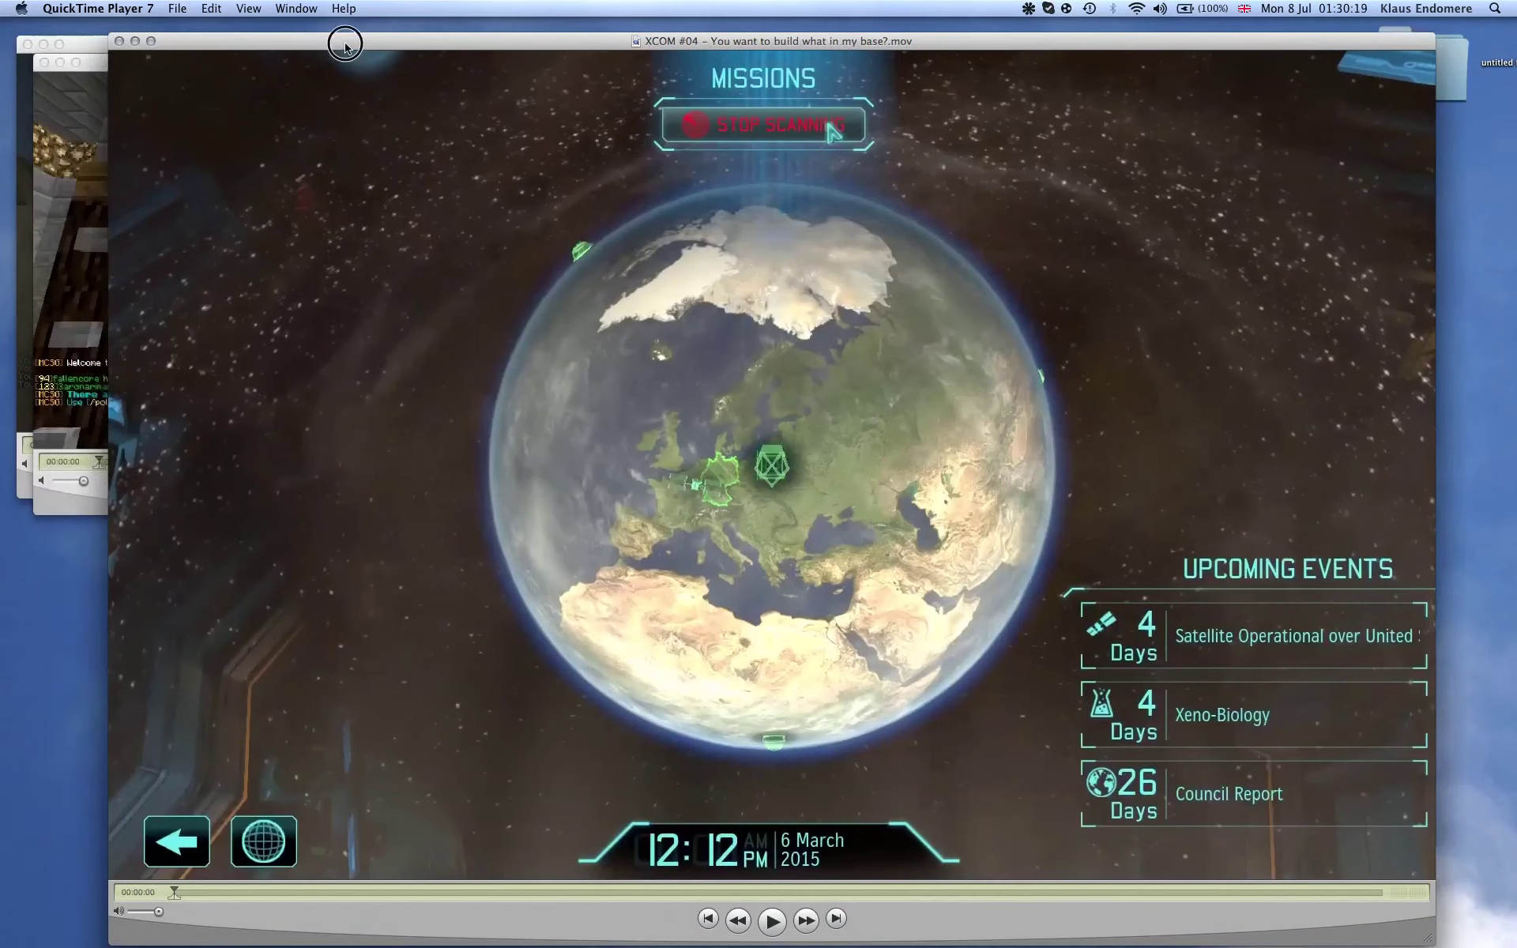
# Bring Hunger games with Ninja #01.mov in front of the XCOM #04 movie and show its movie inspector.
pyautogui.moveTo(346, 45); pyautogui.dragTo(393, 49)
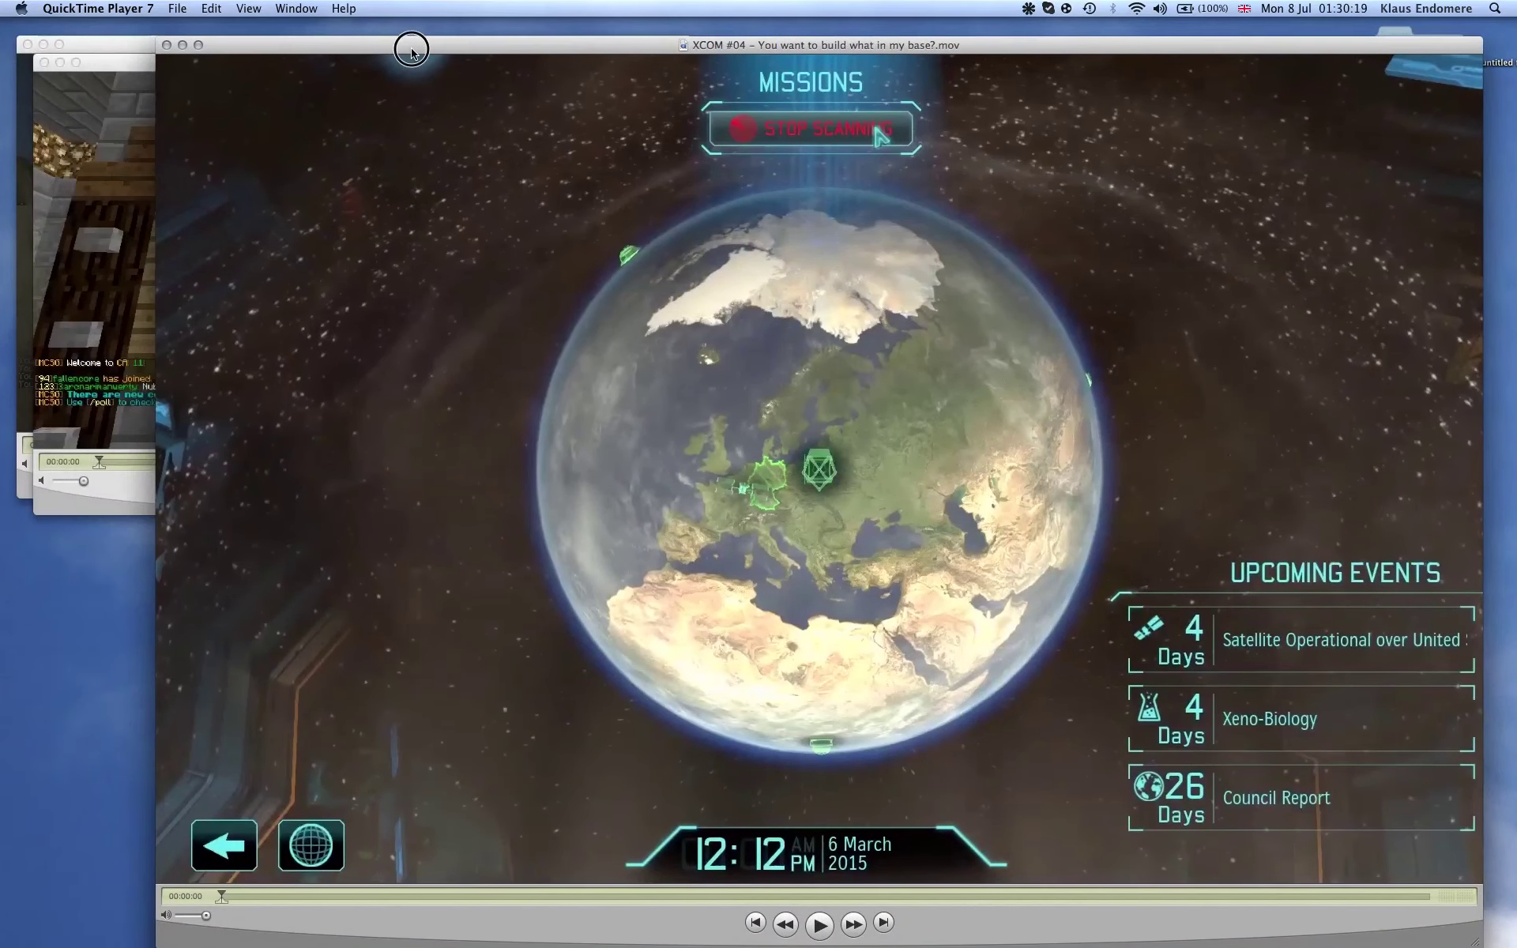
pyautogui.click(135, 73)
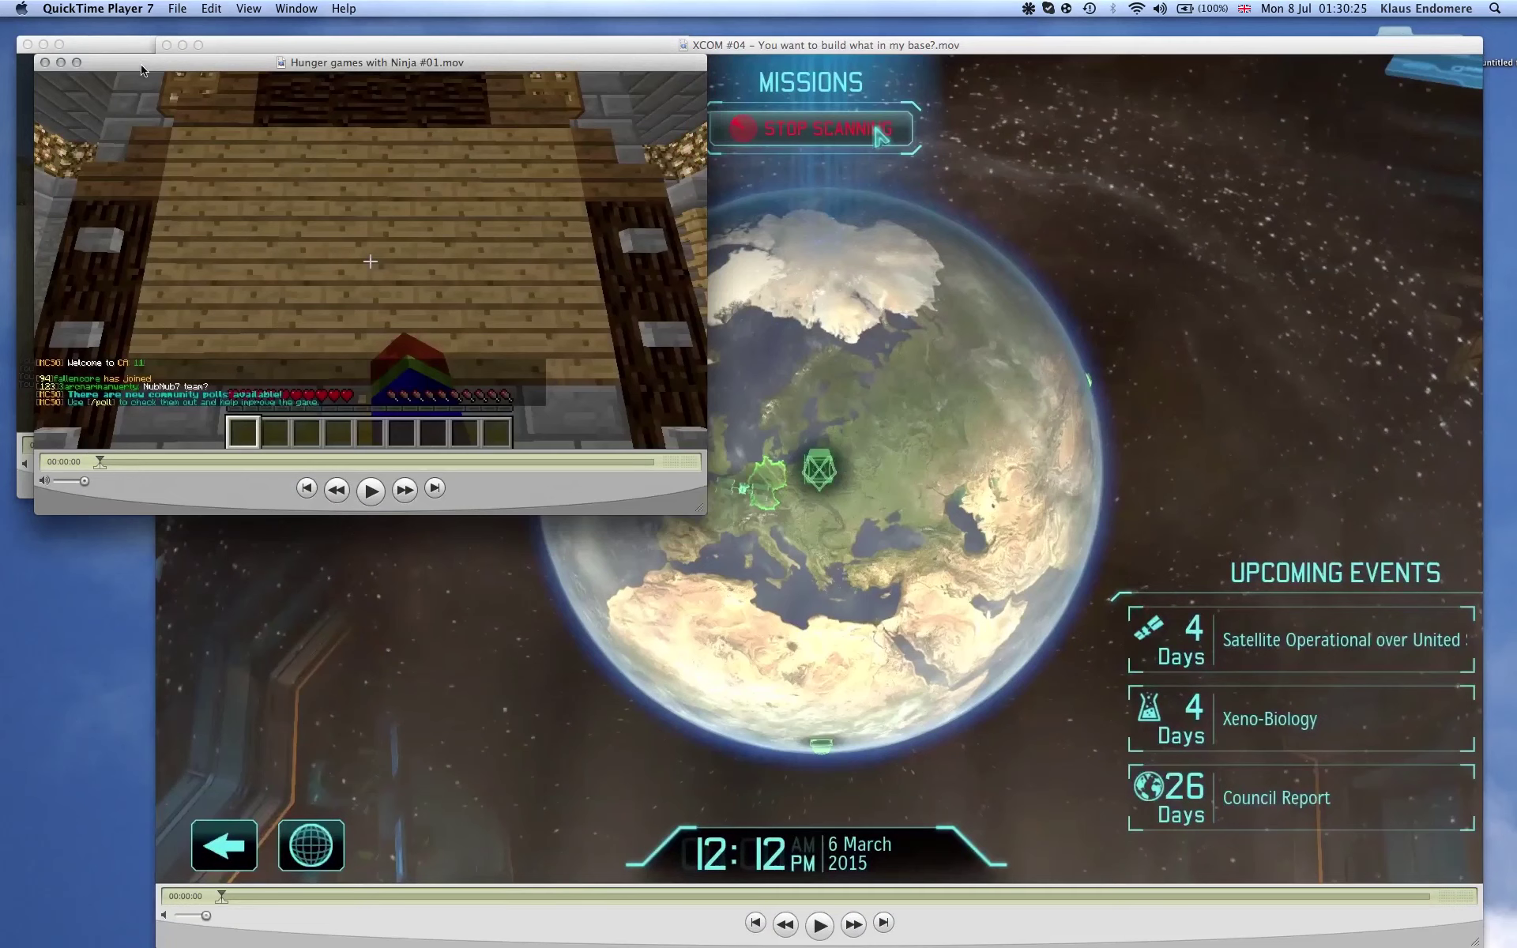
pyautogui.click(246, 9)
pyautogui.moveTo(297, 10)
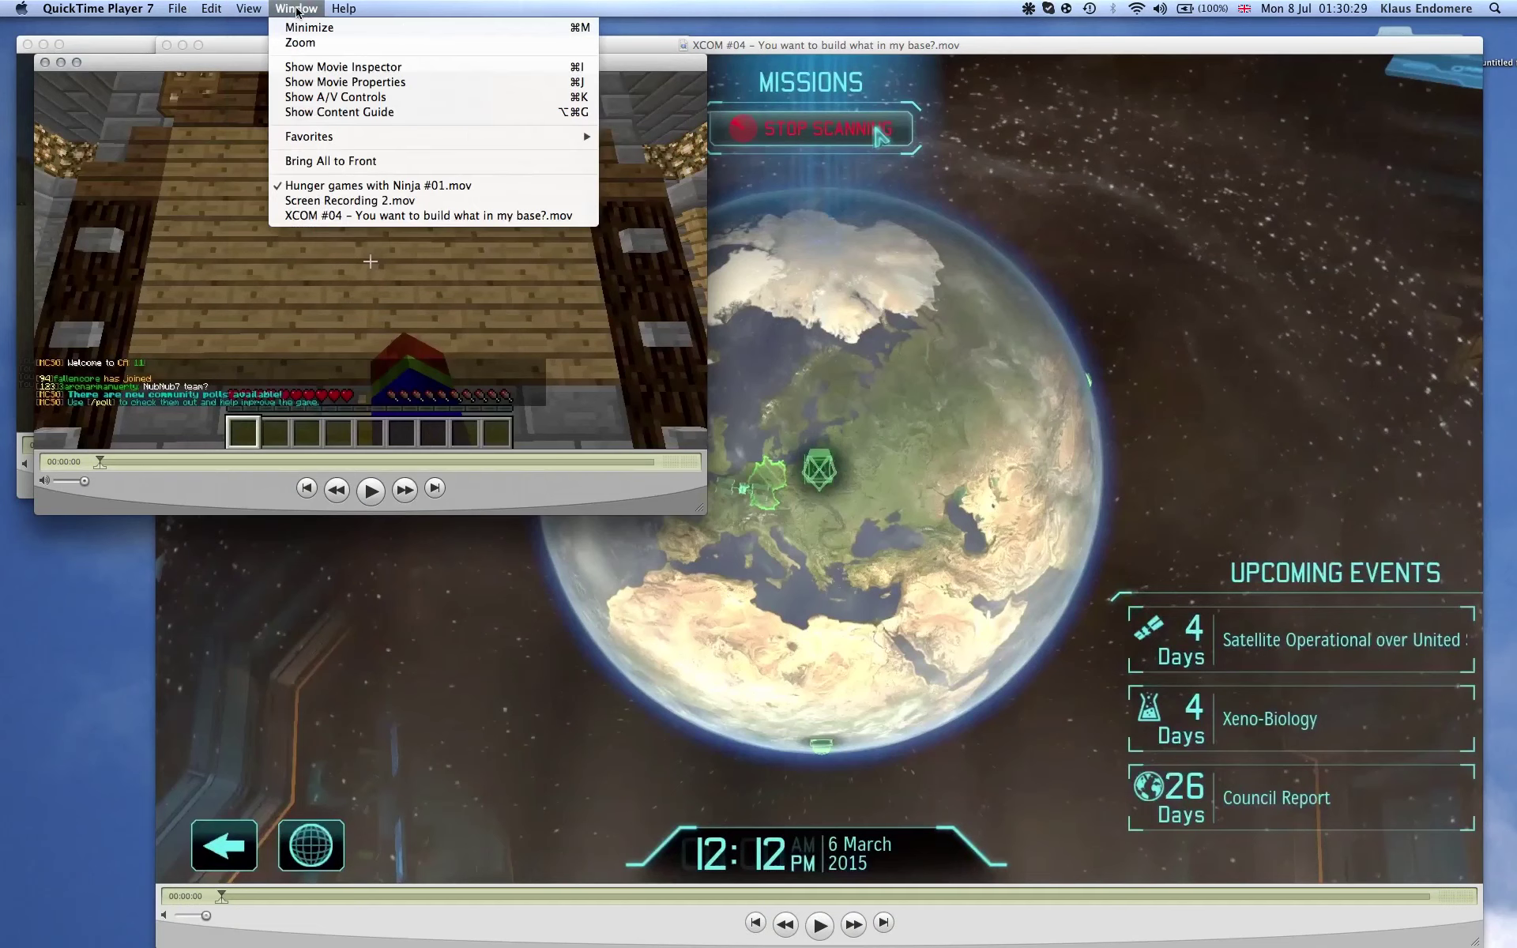
pyautogui.click(330, 85)
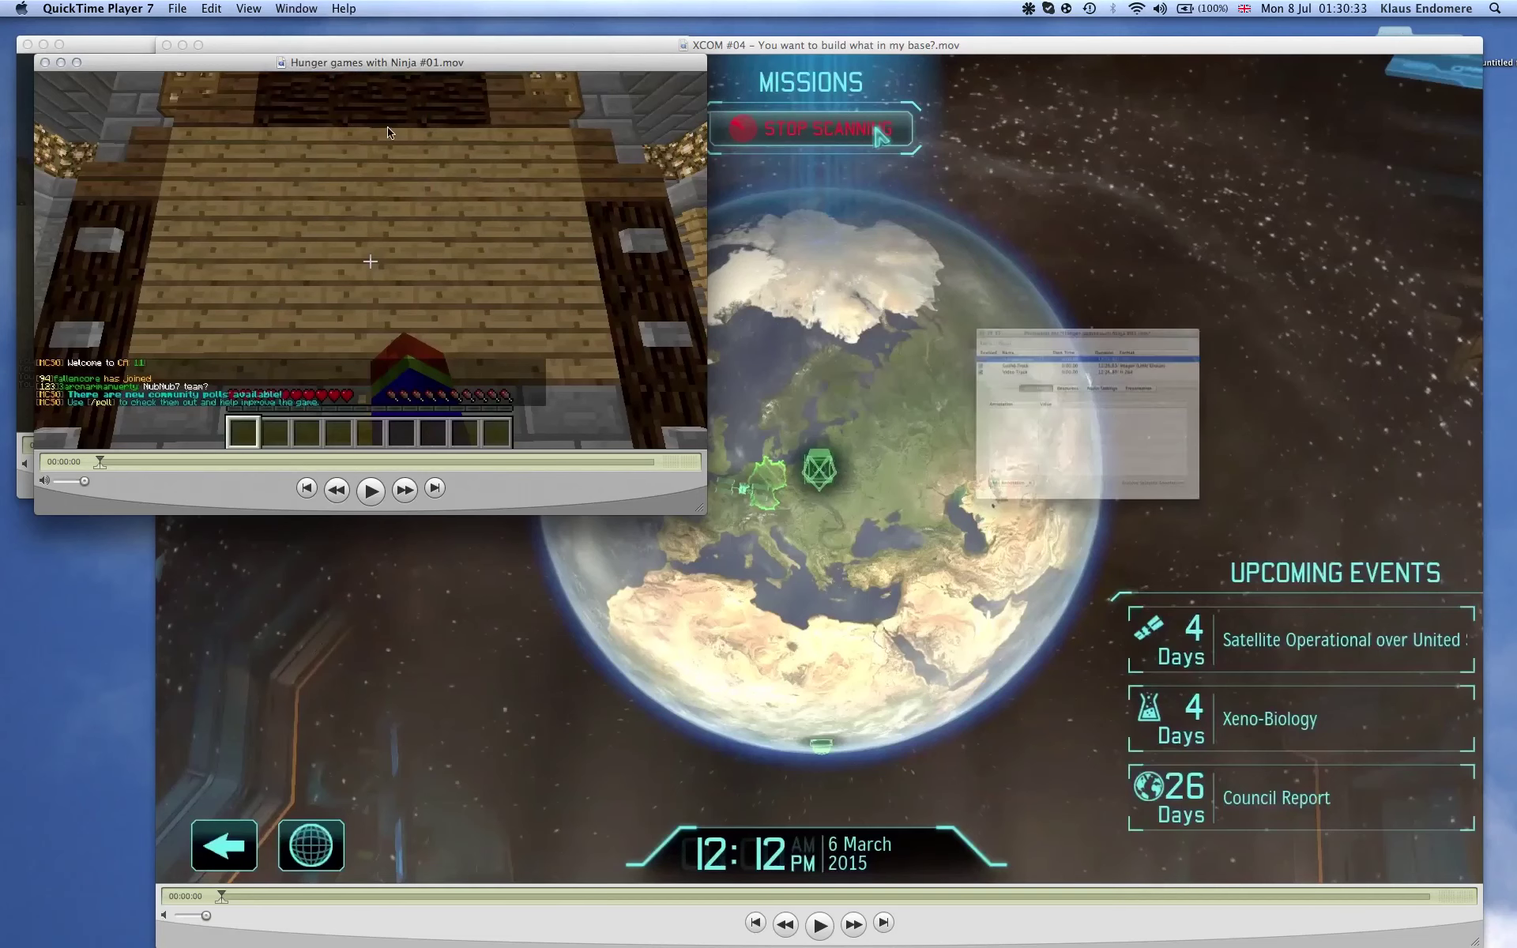
pyautogui.click(876, 253)
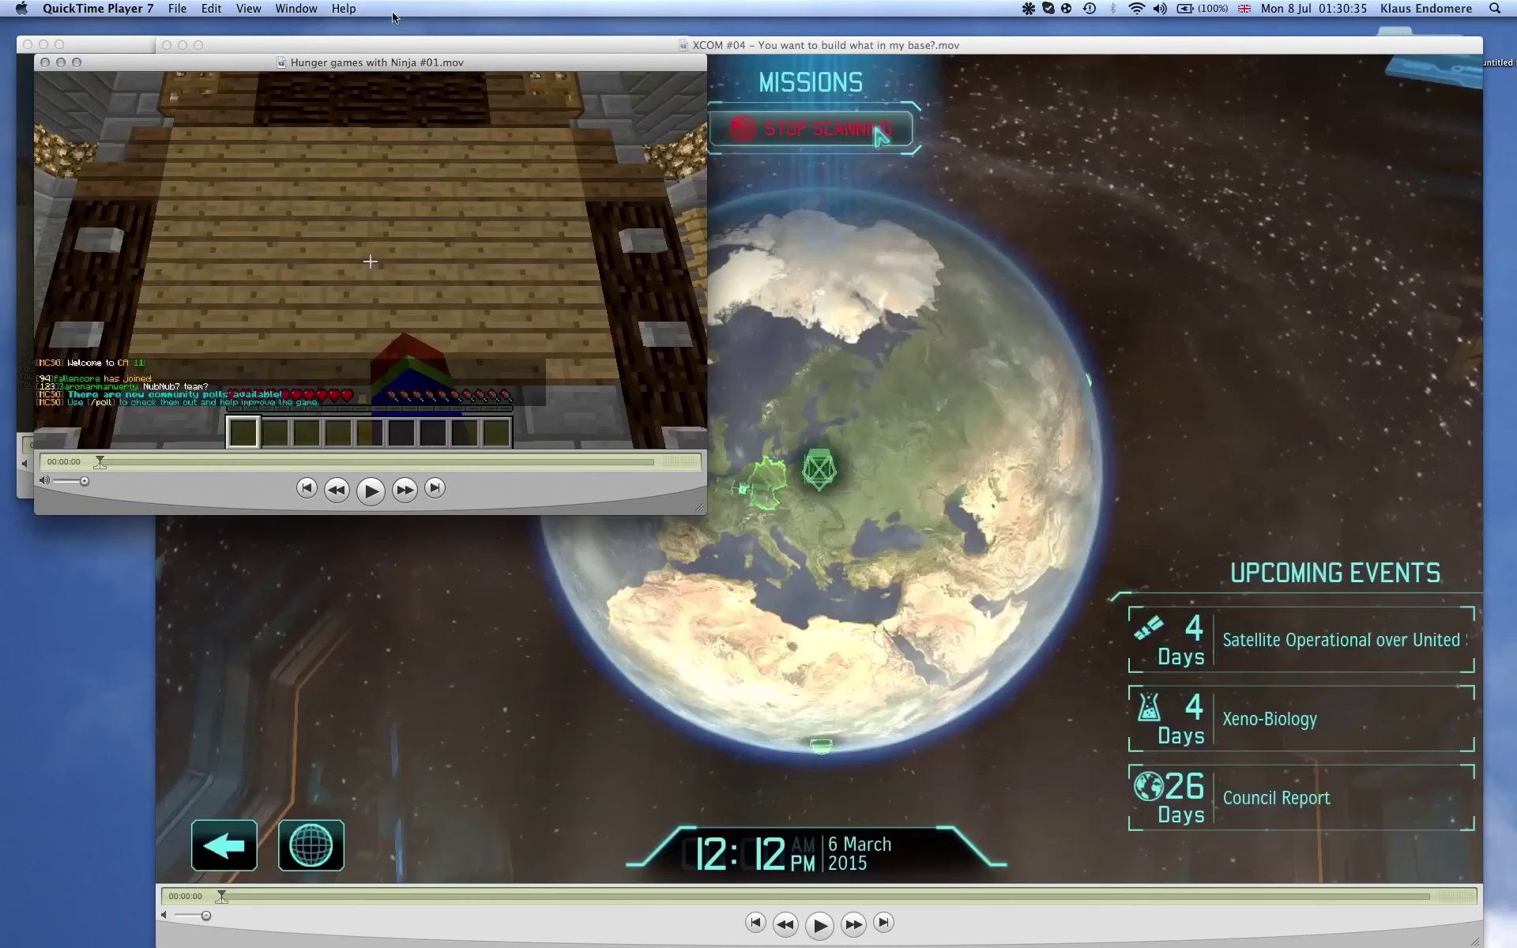
pyautogui.click(313, 8)
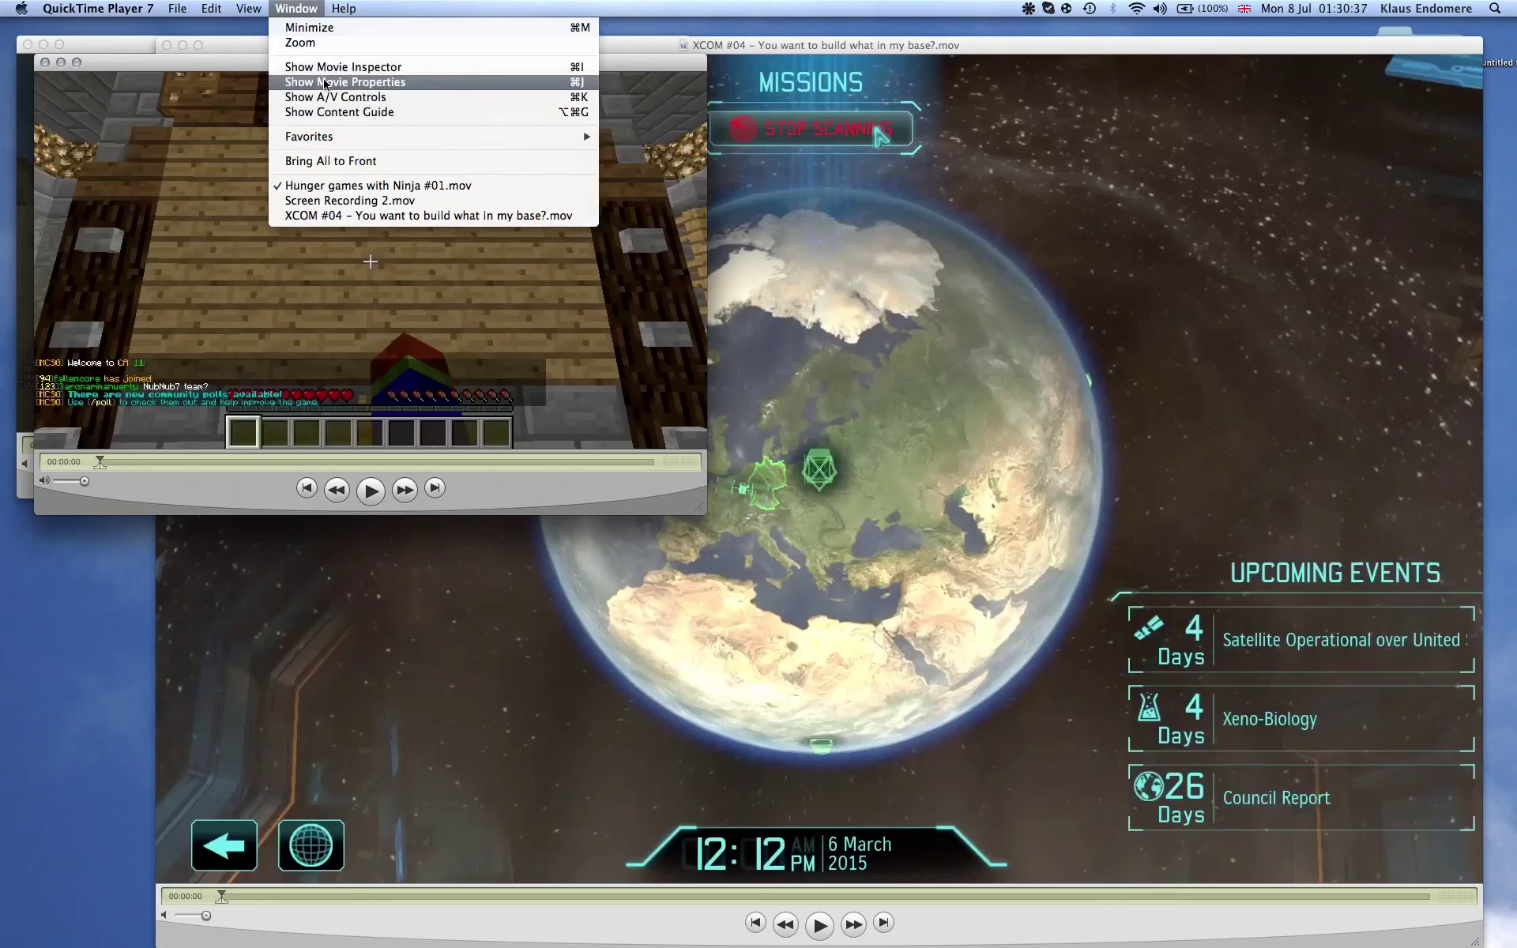
pyautogui.click(353, 69)
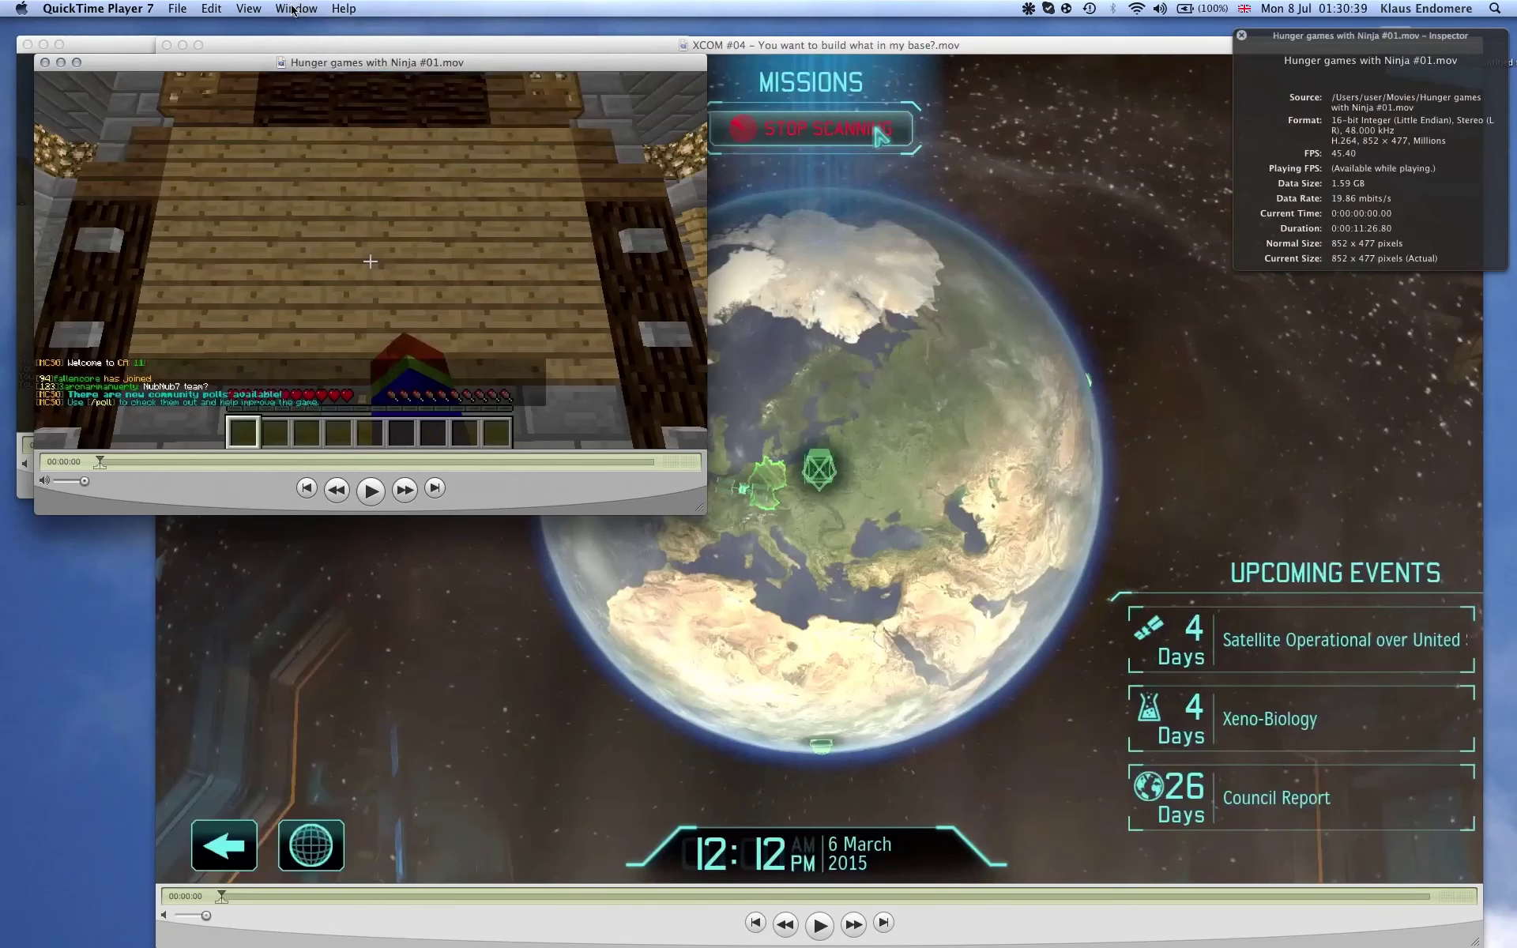
# Show the movie properties of Hunger games with Ninja #01.mov and extract its Sound Track into a separate movie.
pyautogui.click(302, 8)
pyautogui.click(324, 82)
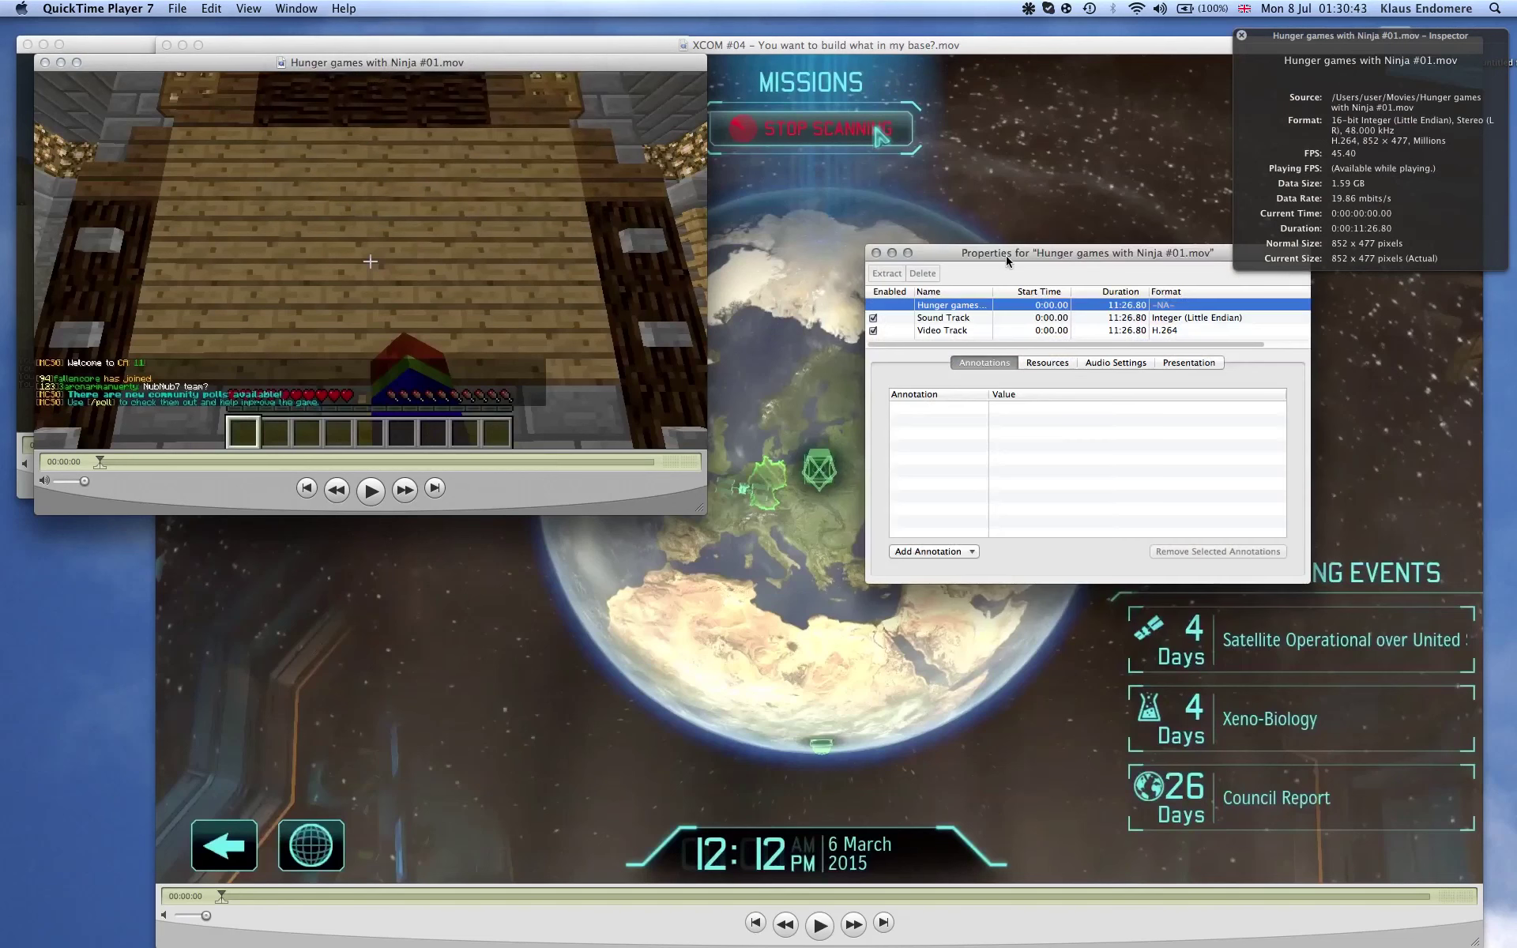
pyautogui.moveTo(1000, 253); pyautogui.dragTo(983, 262)
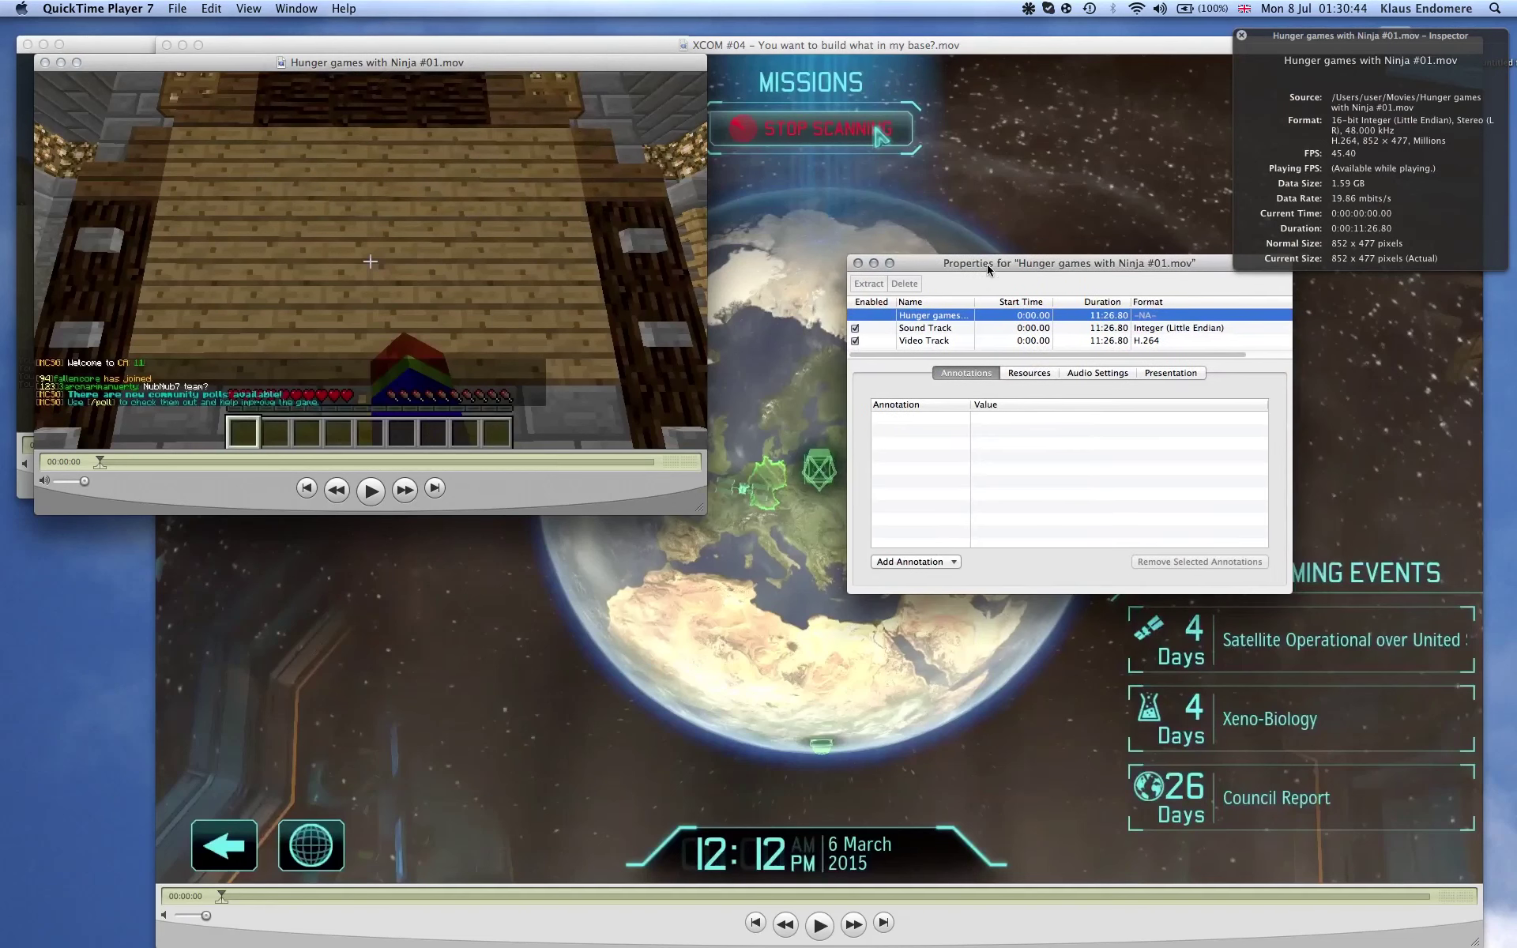
pyautogui.click(961, 329)
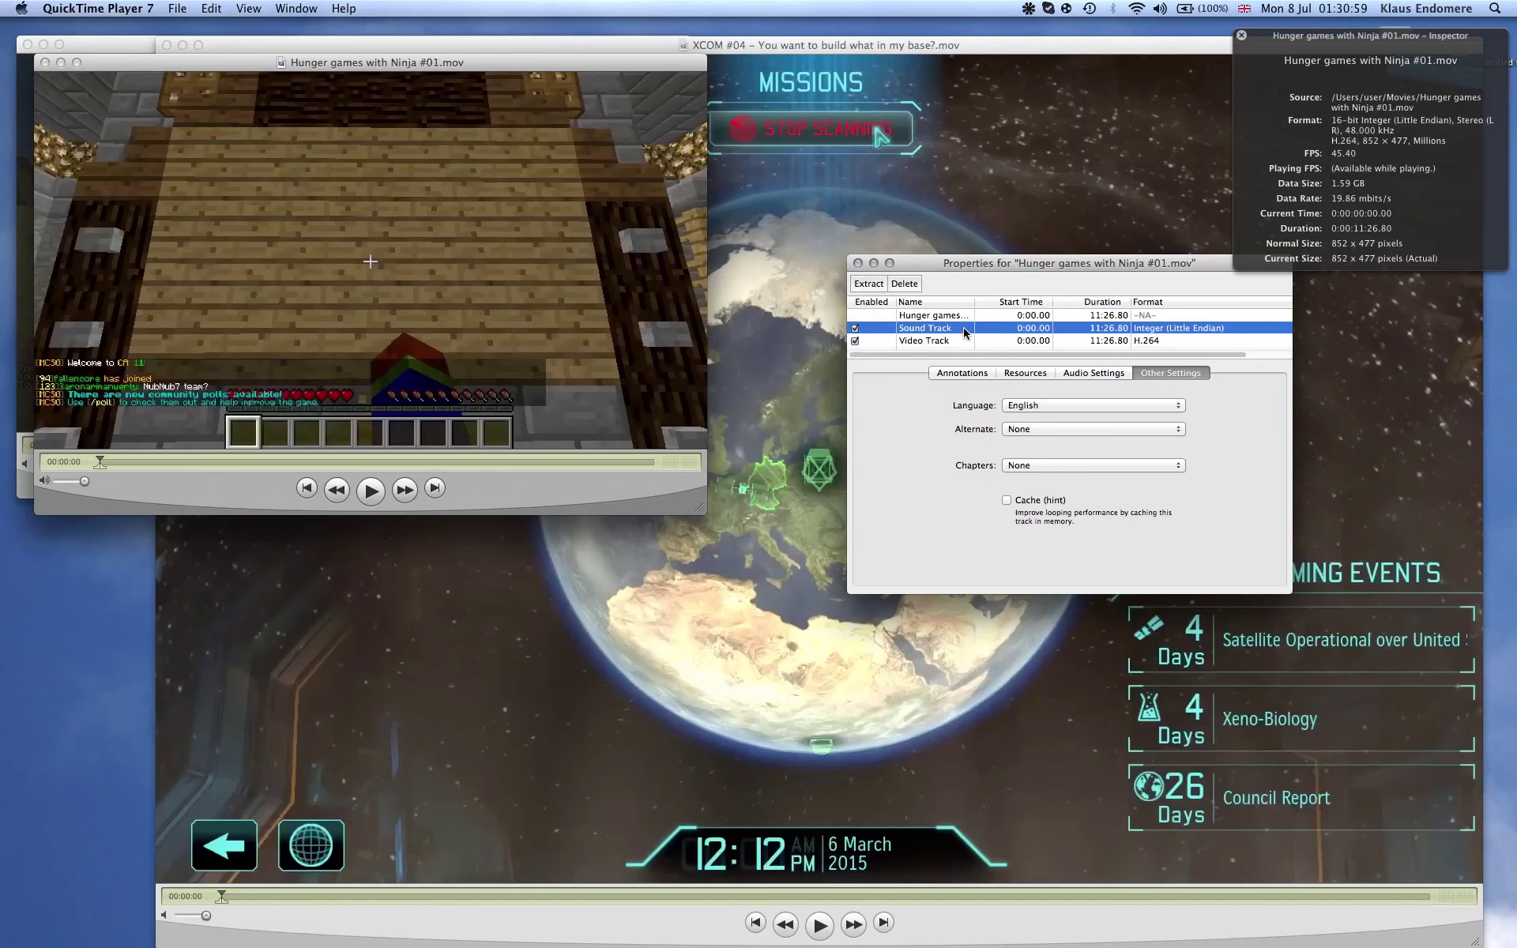
pyautogui.click(870, 284)
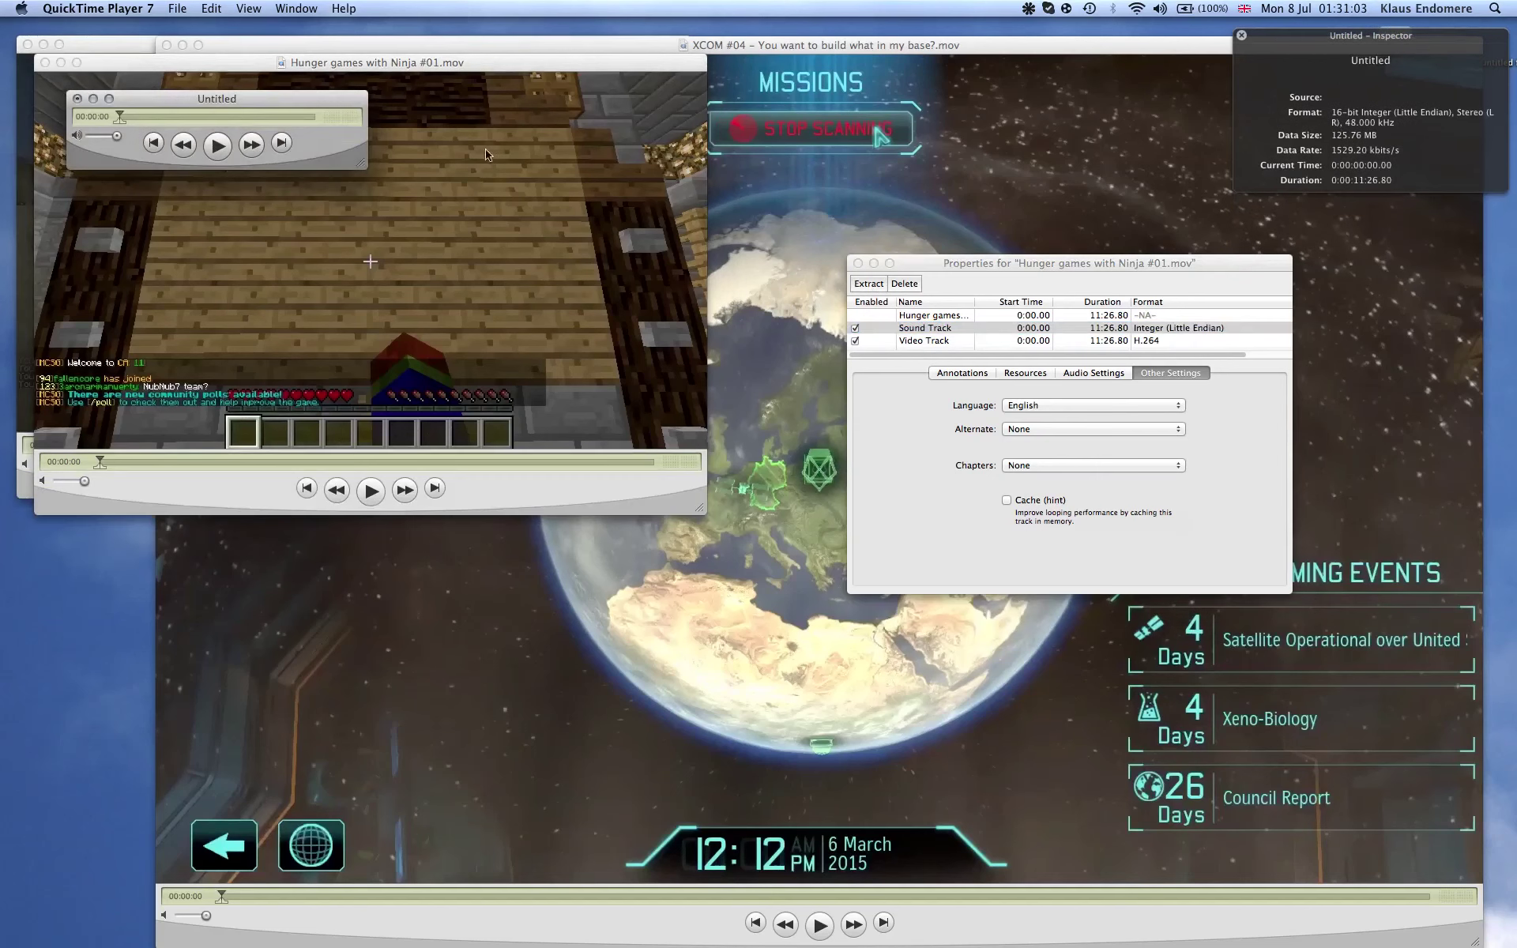
pyautogui.moveTo(152, 105); pyautogui.dragTo(337, 182)
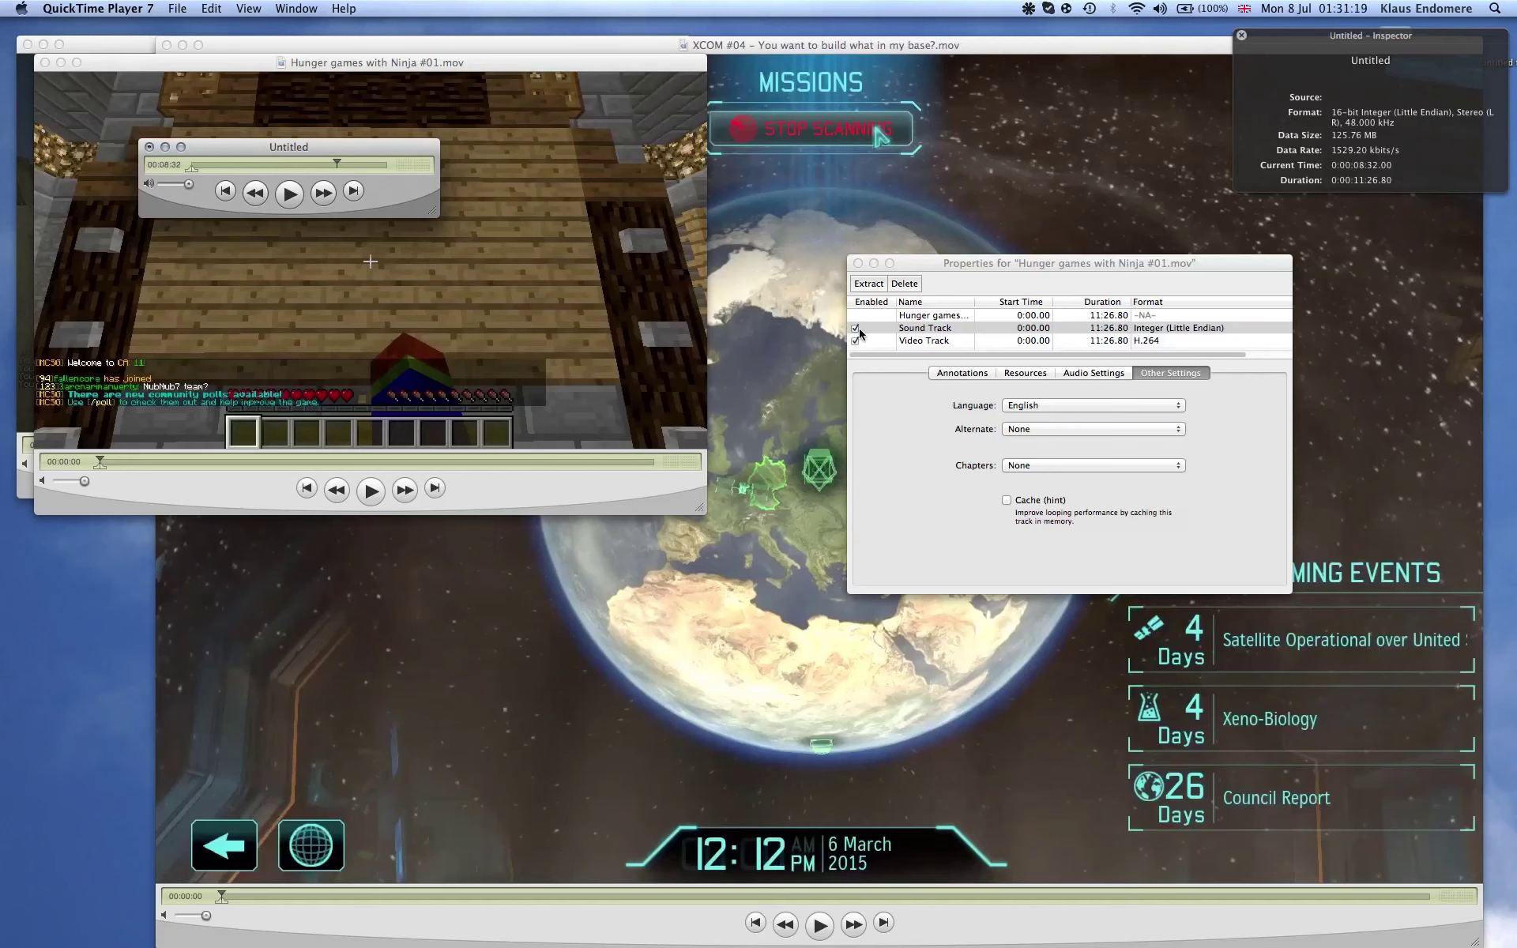
# Close the extracted sound movie without saving it and close the properties window of Hunger games with Ninja #01.mov.
pyautogui.click(934, 328)
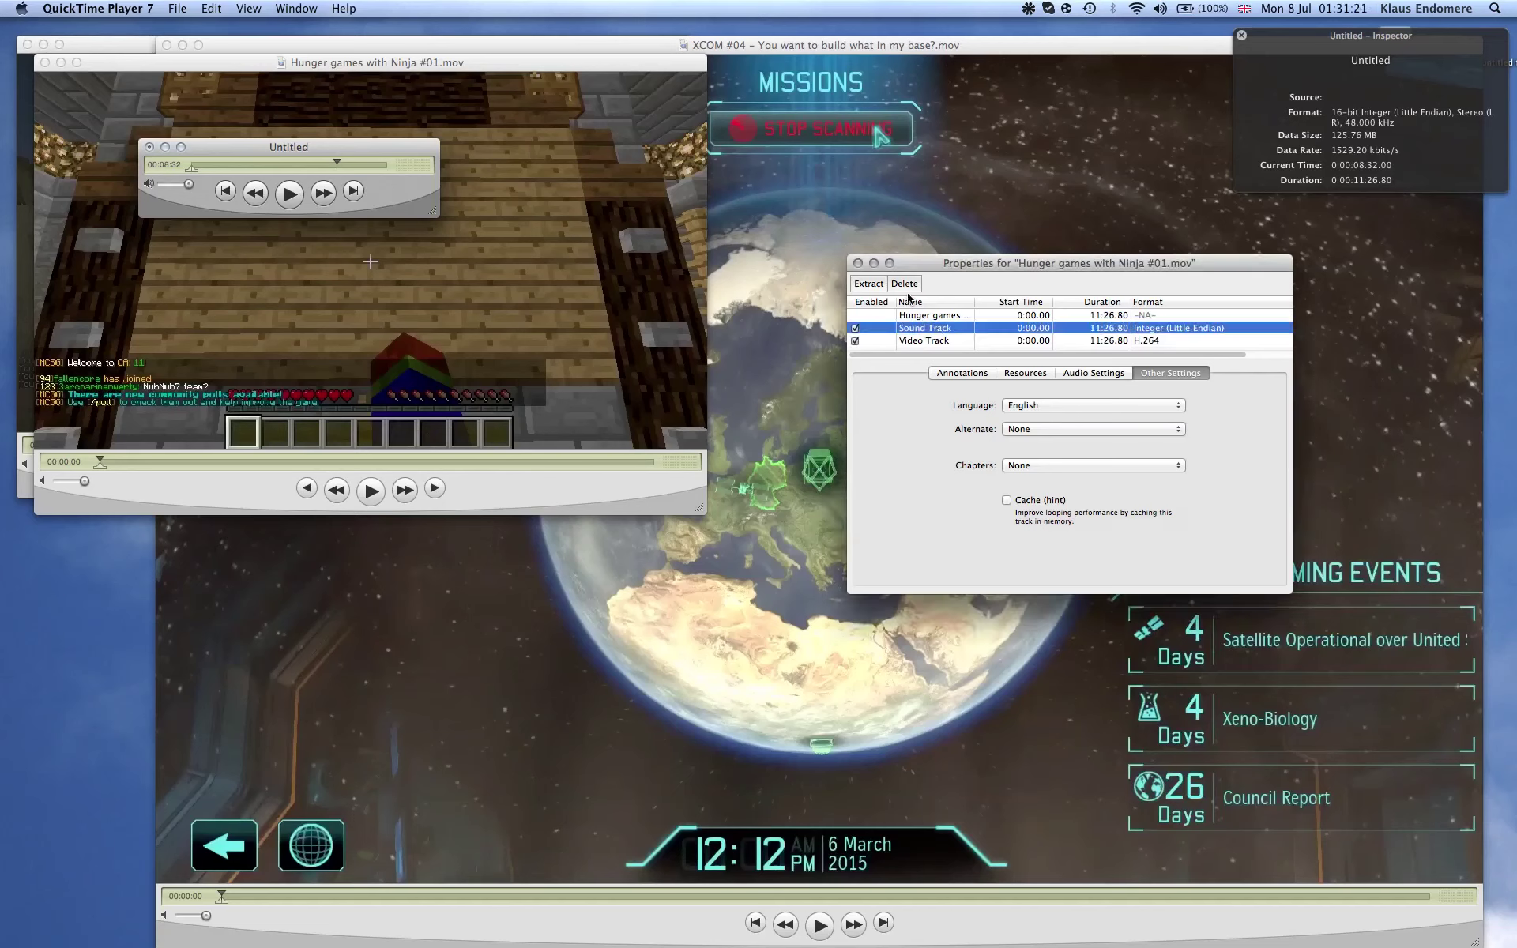
pyautogui.click(149, 147)
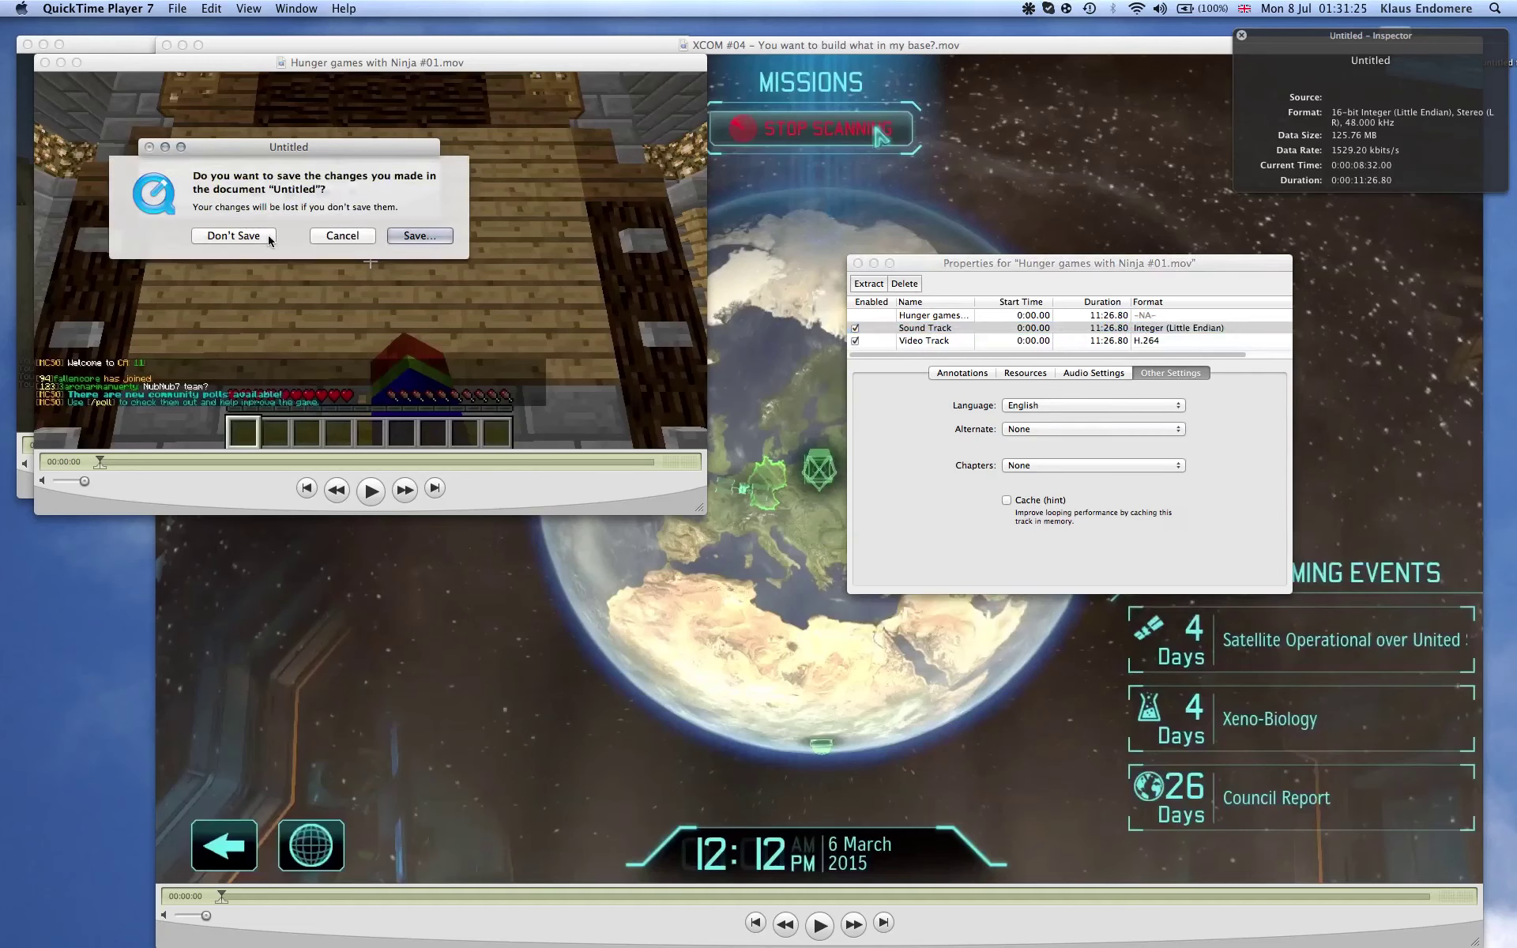
pyautogui.click(243, 239)
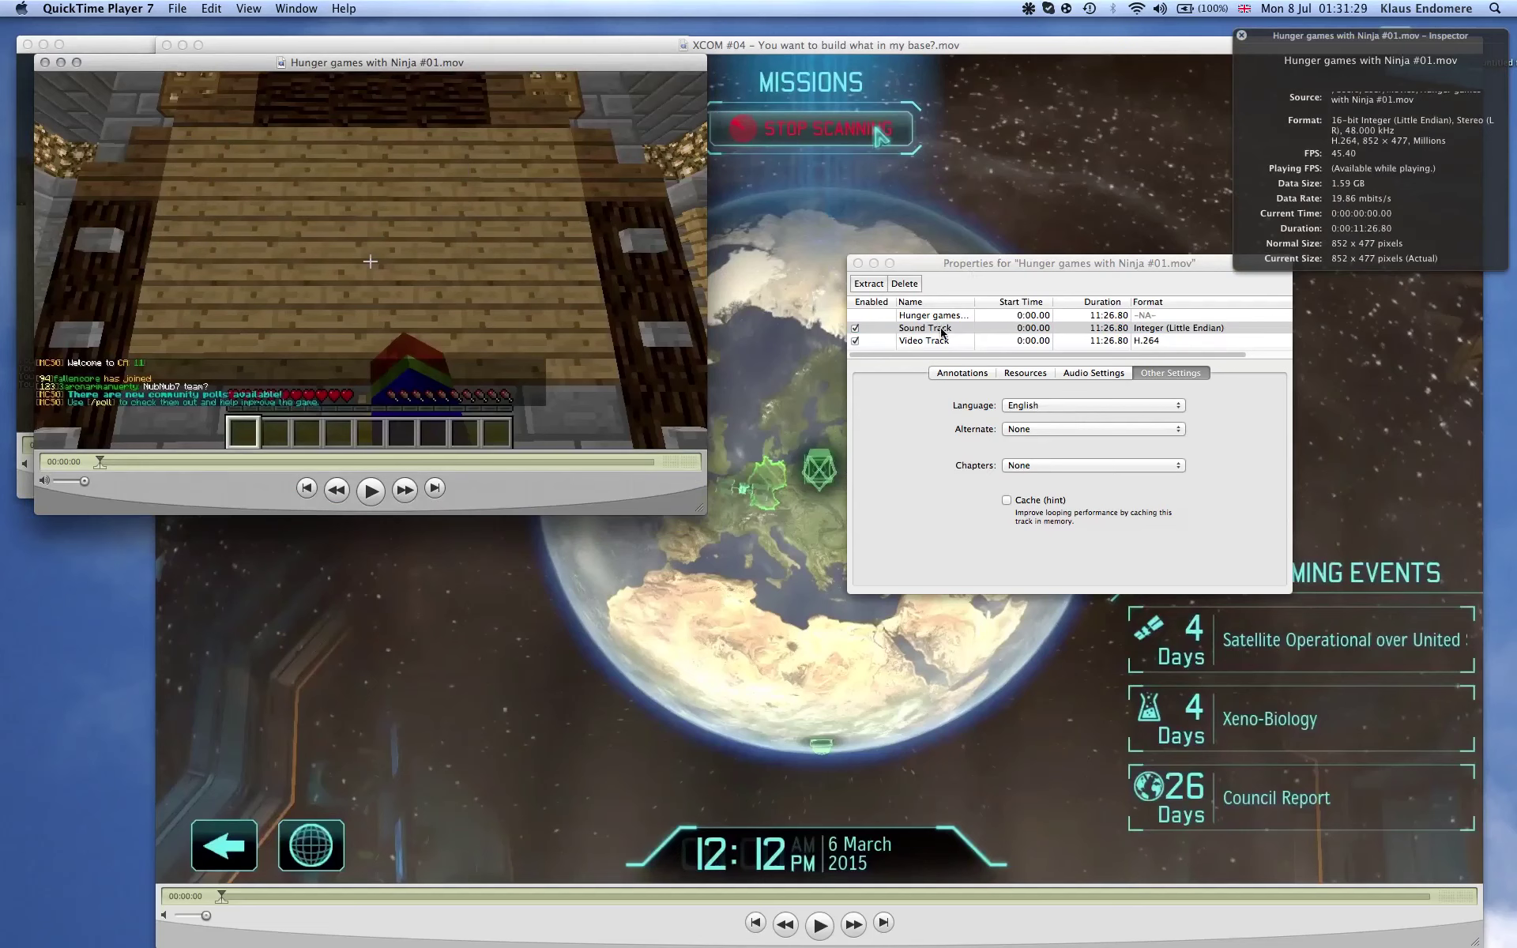
pyautogui.click(858, 263)
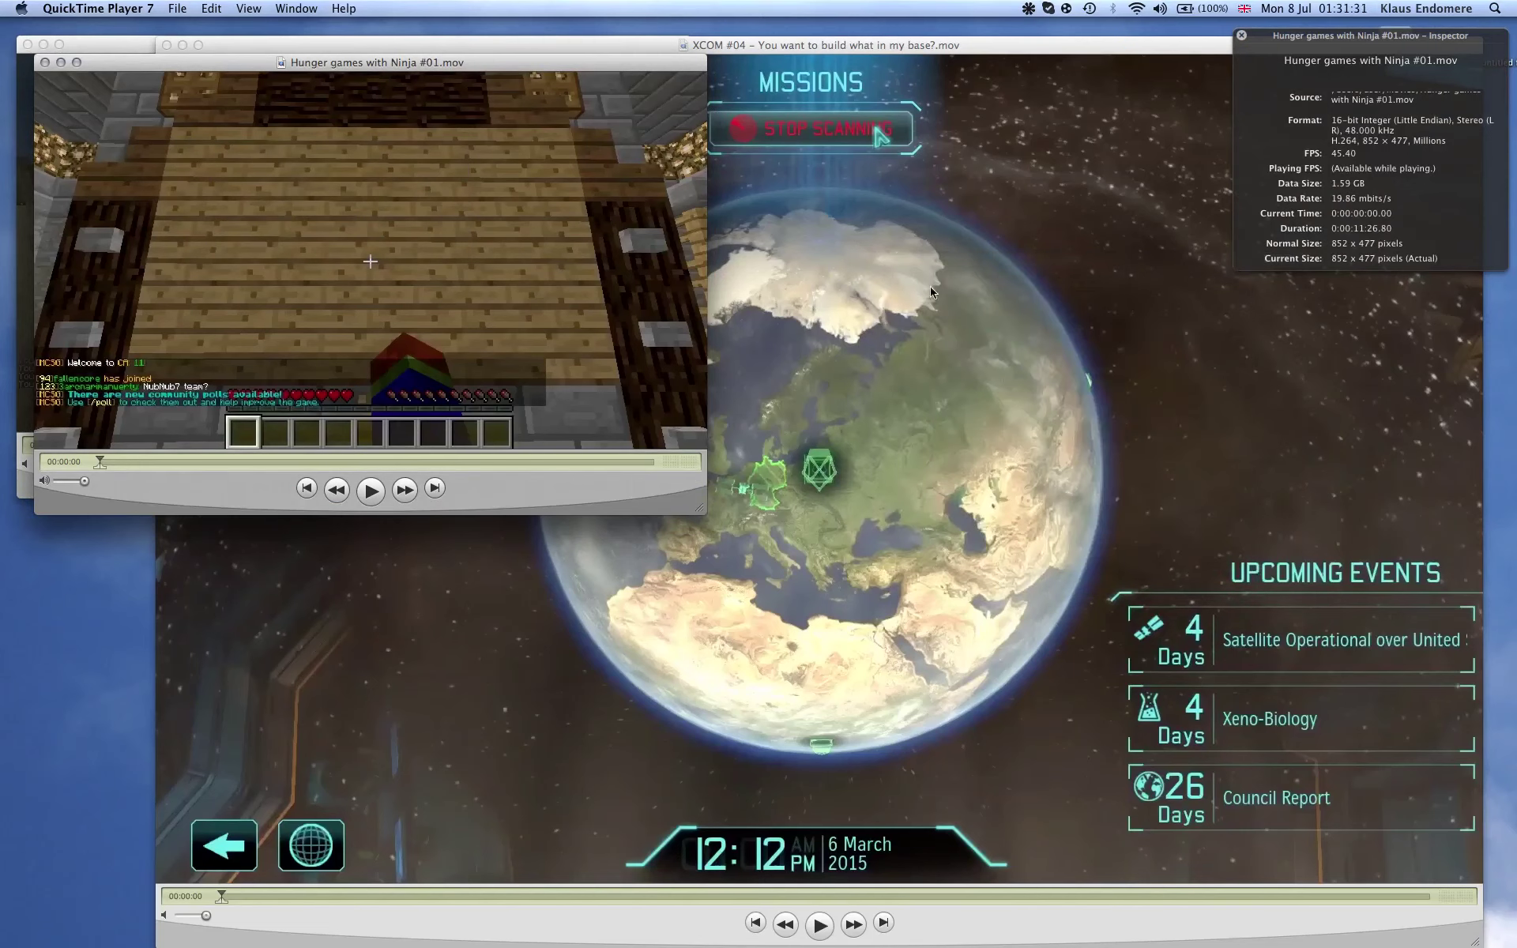
# Compare the inspector details of the XCOM #04 movie and Hunger games with Ninja #01.mov.
pyautogui.click(953, 284)
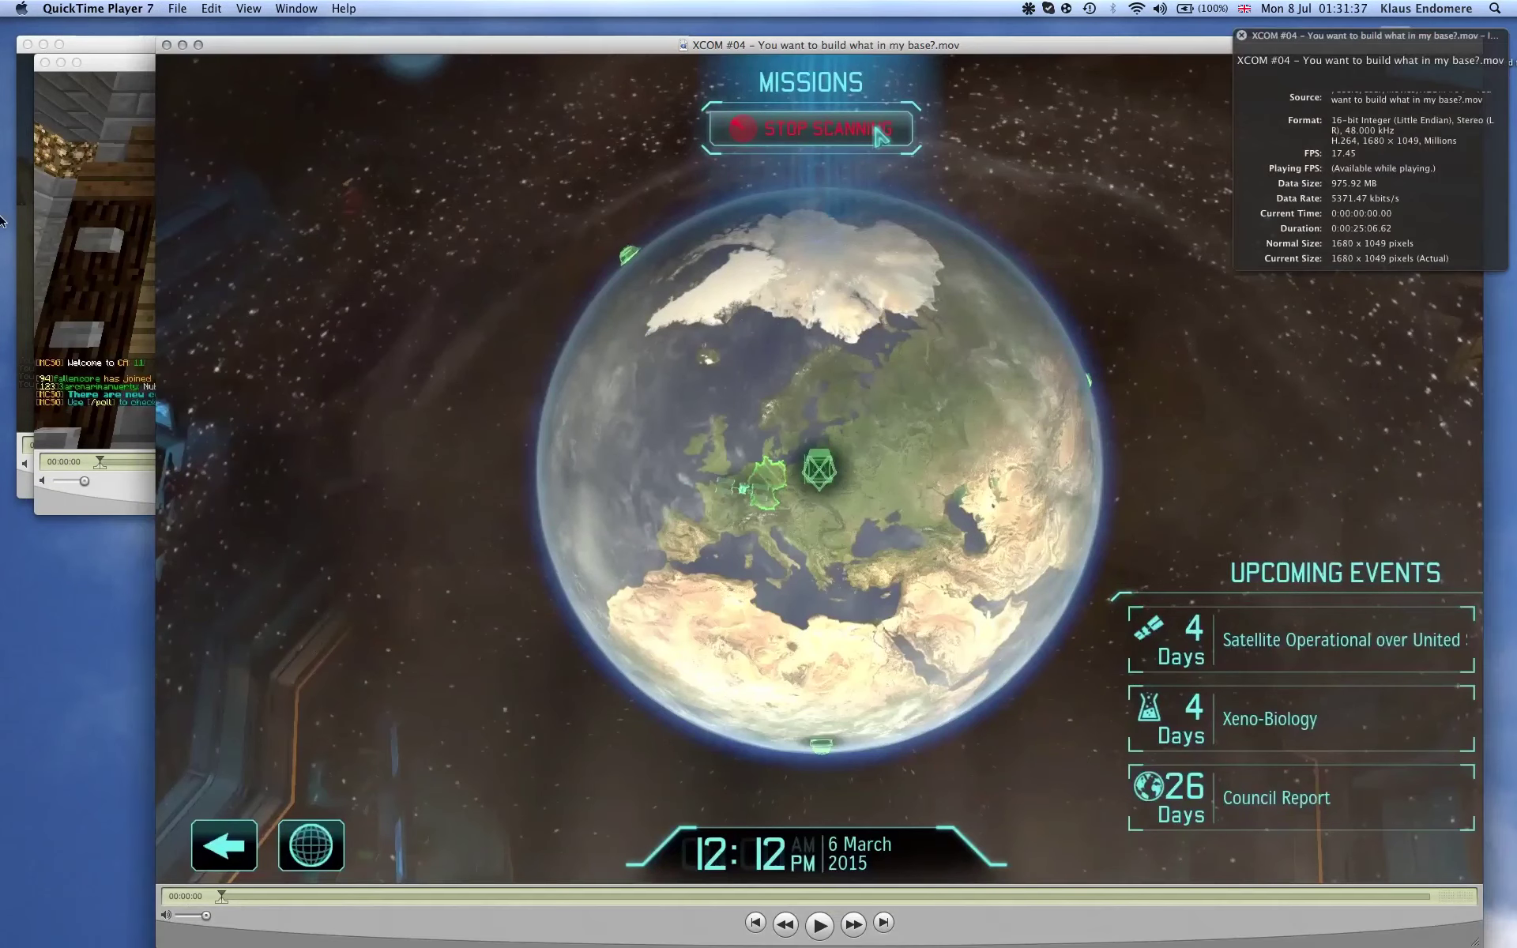
pyautogui.click(49, 212)
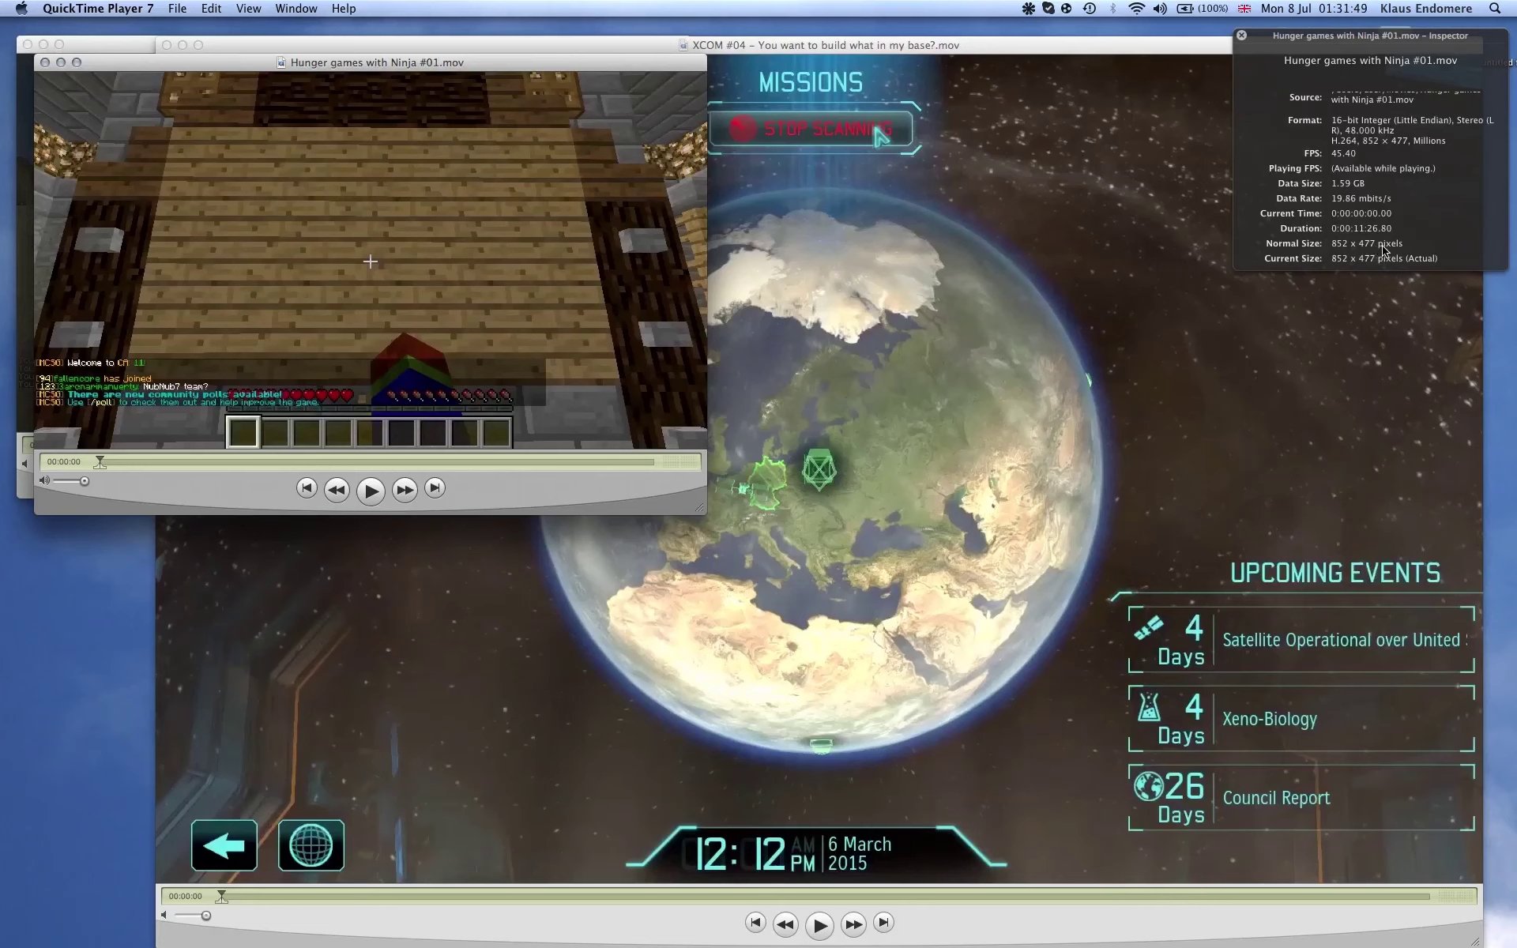
pyautogui.click(1081, 354)
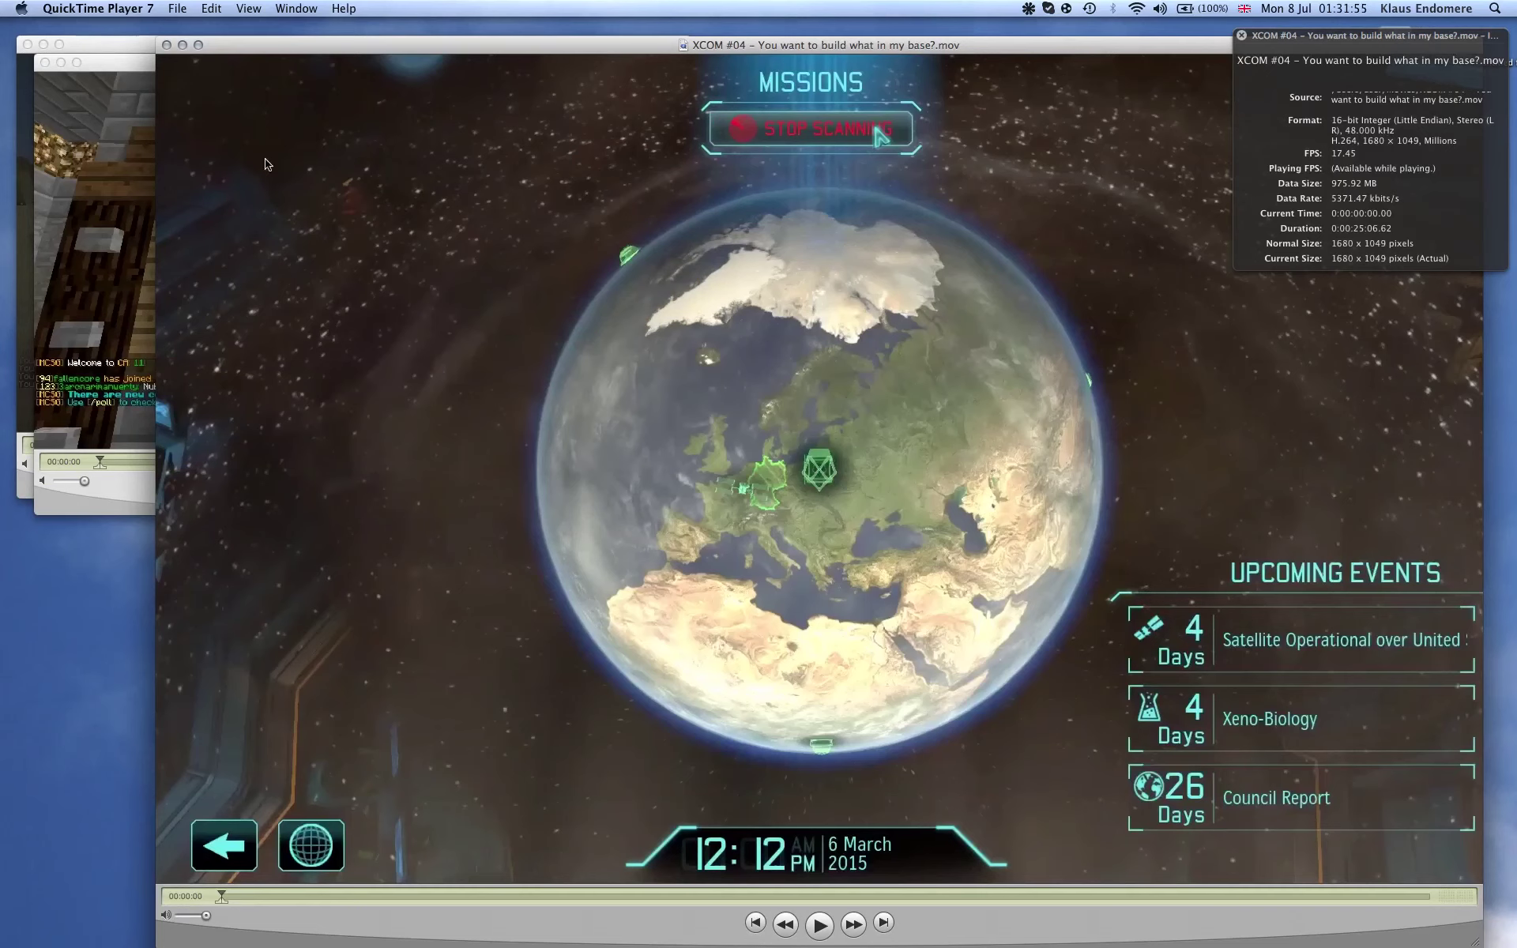
# Show the Diablo image in GIMP and return to the XCOM #04 movie in QuickTime Player 7.
pyautogui.hotkey('ctrl', 'Up')
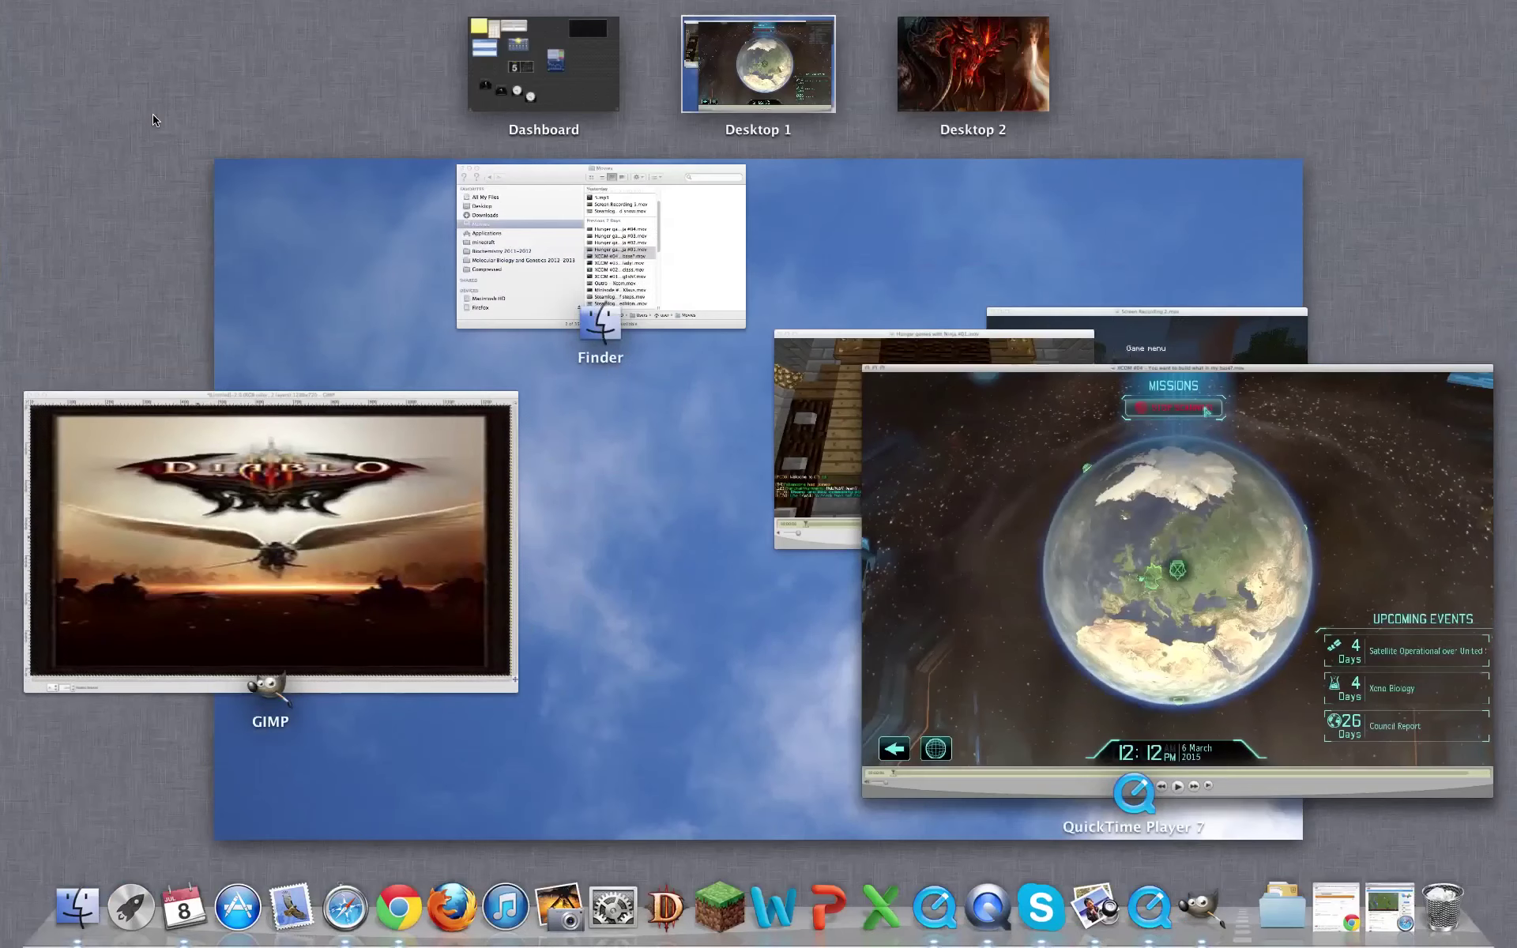
pyautogui.click(403, 476)
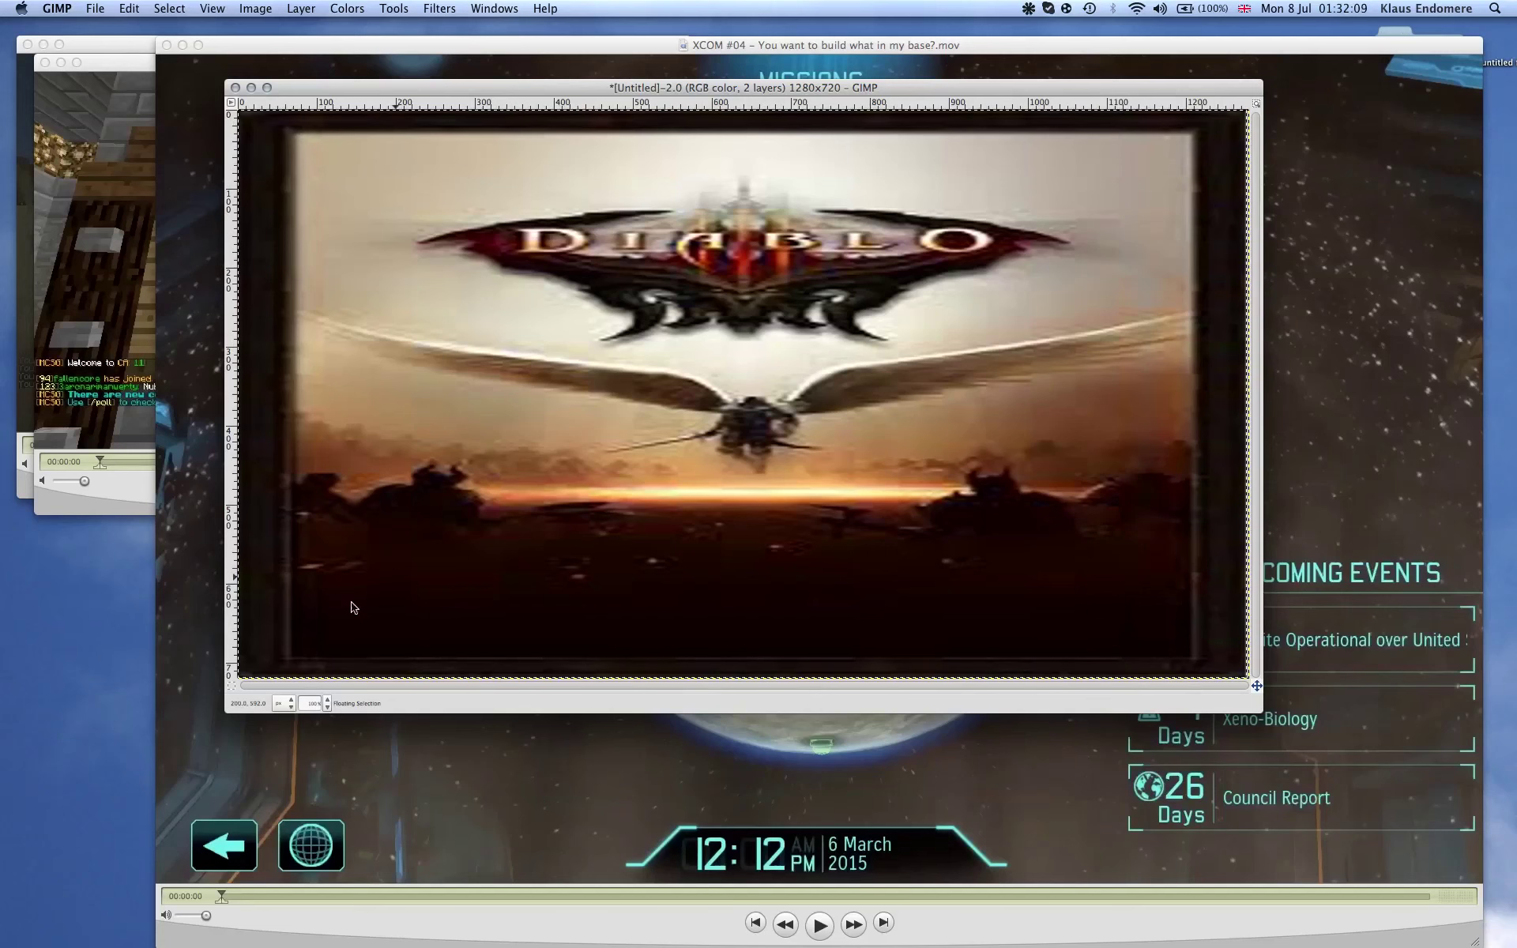
pyautogui.click(147, 512)
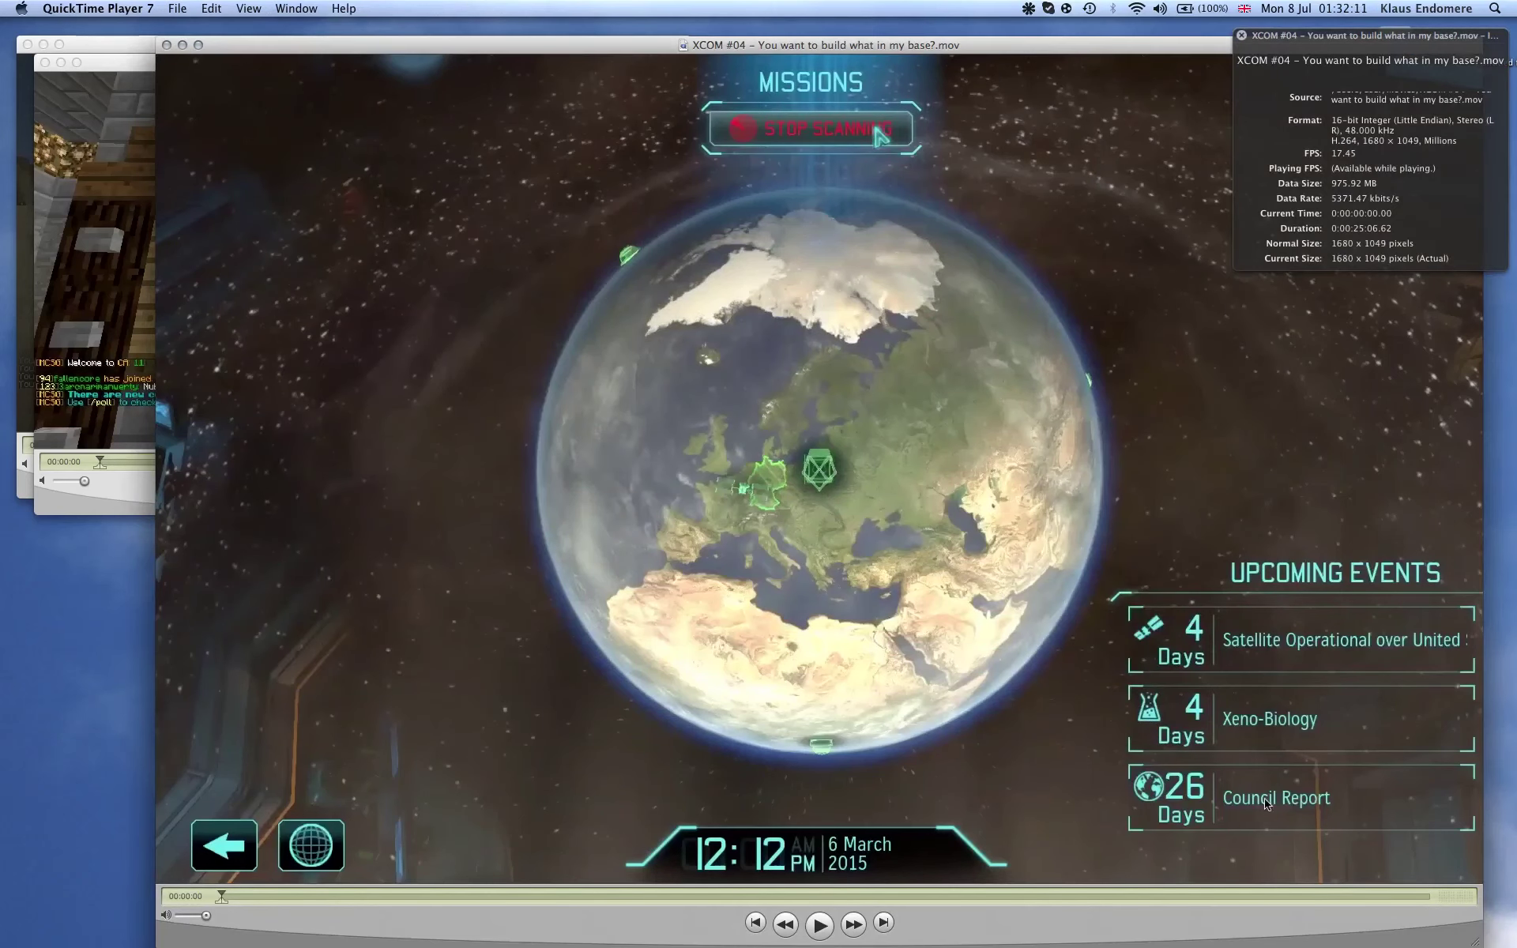
# Open an image sequence from the Screen Shot 2013-07-08 PNG files listed in All My Files.
pyautogui.click(177, 9)
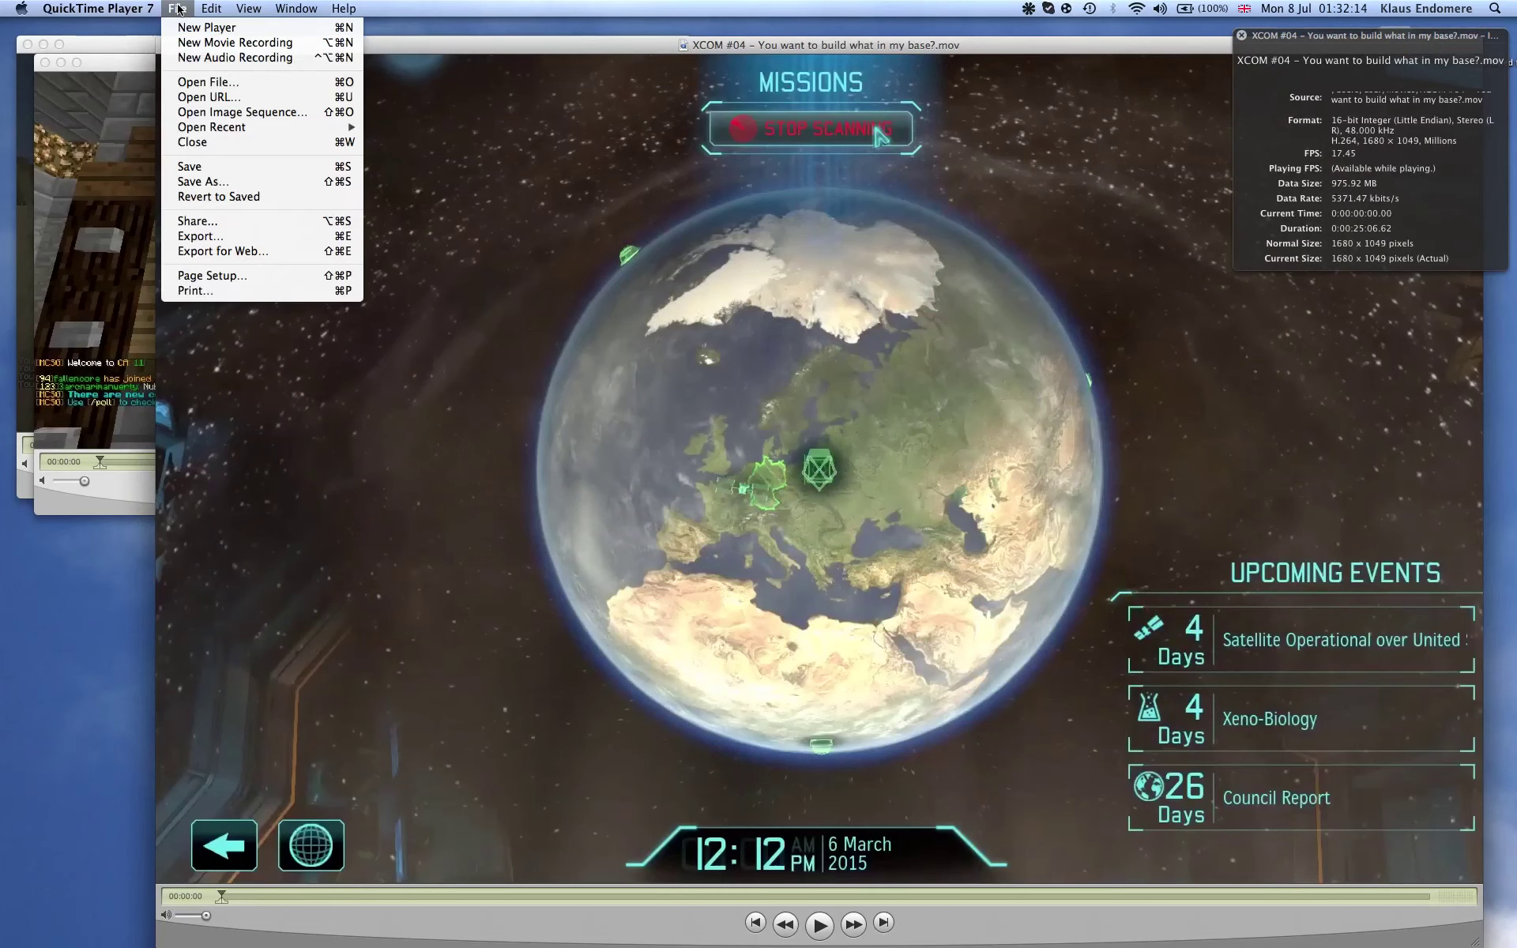
pyautogui.click(231, 115)
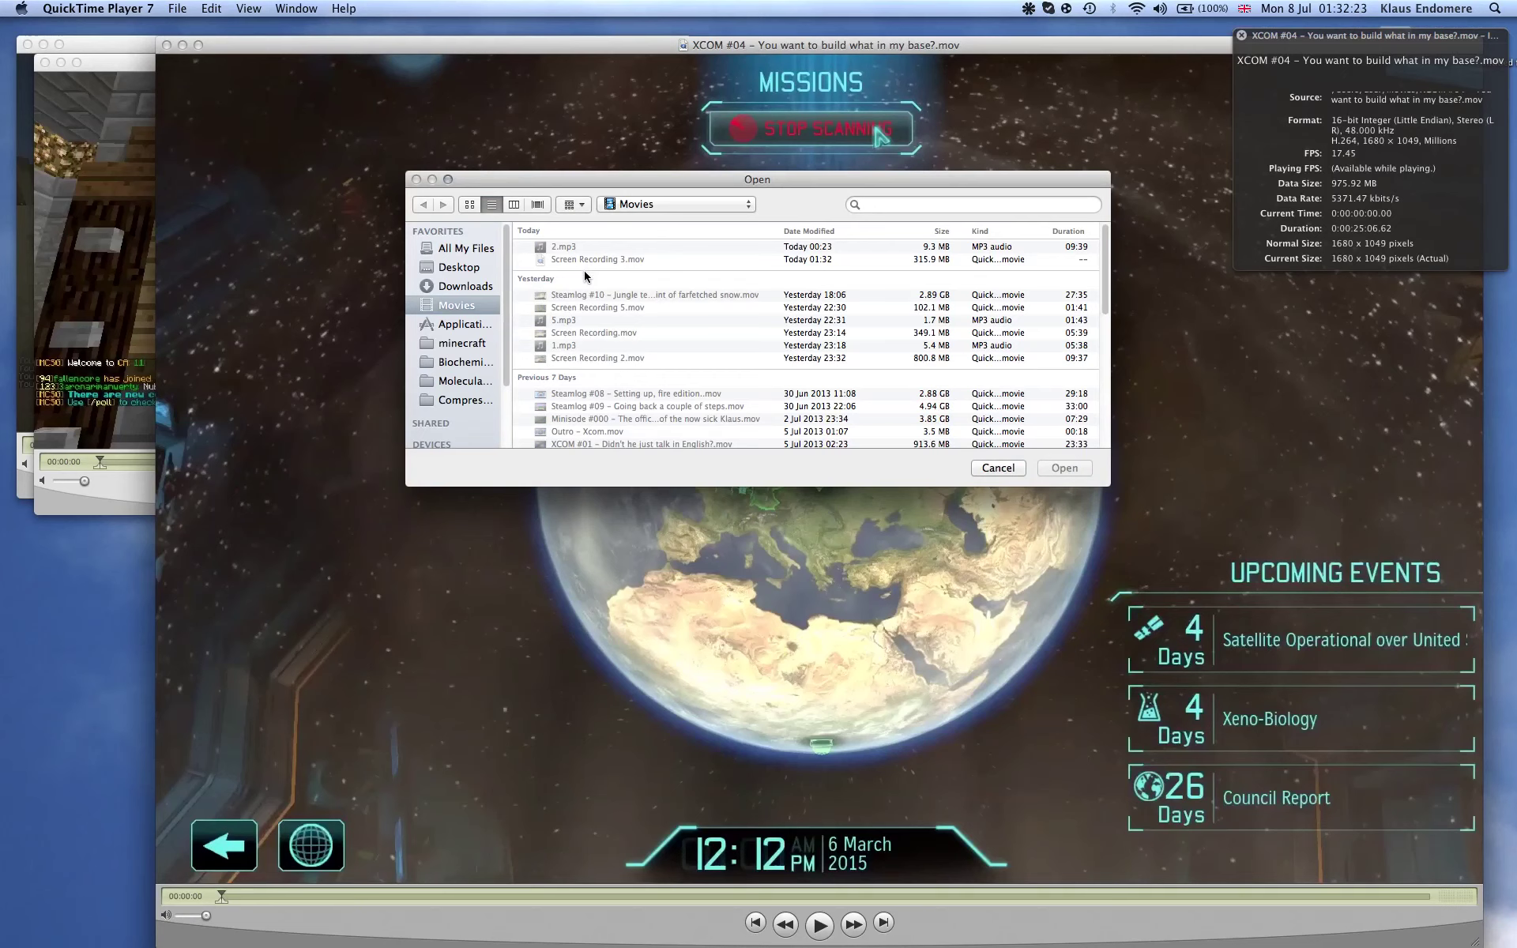
pyautogui.click(457, 265)
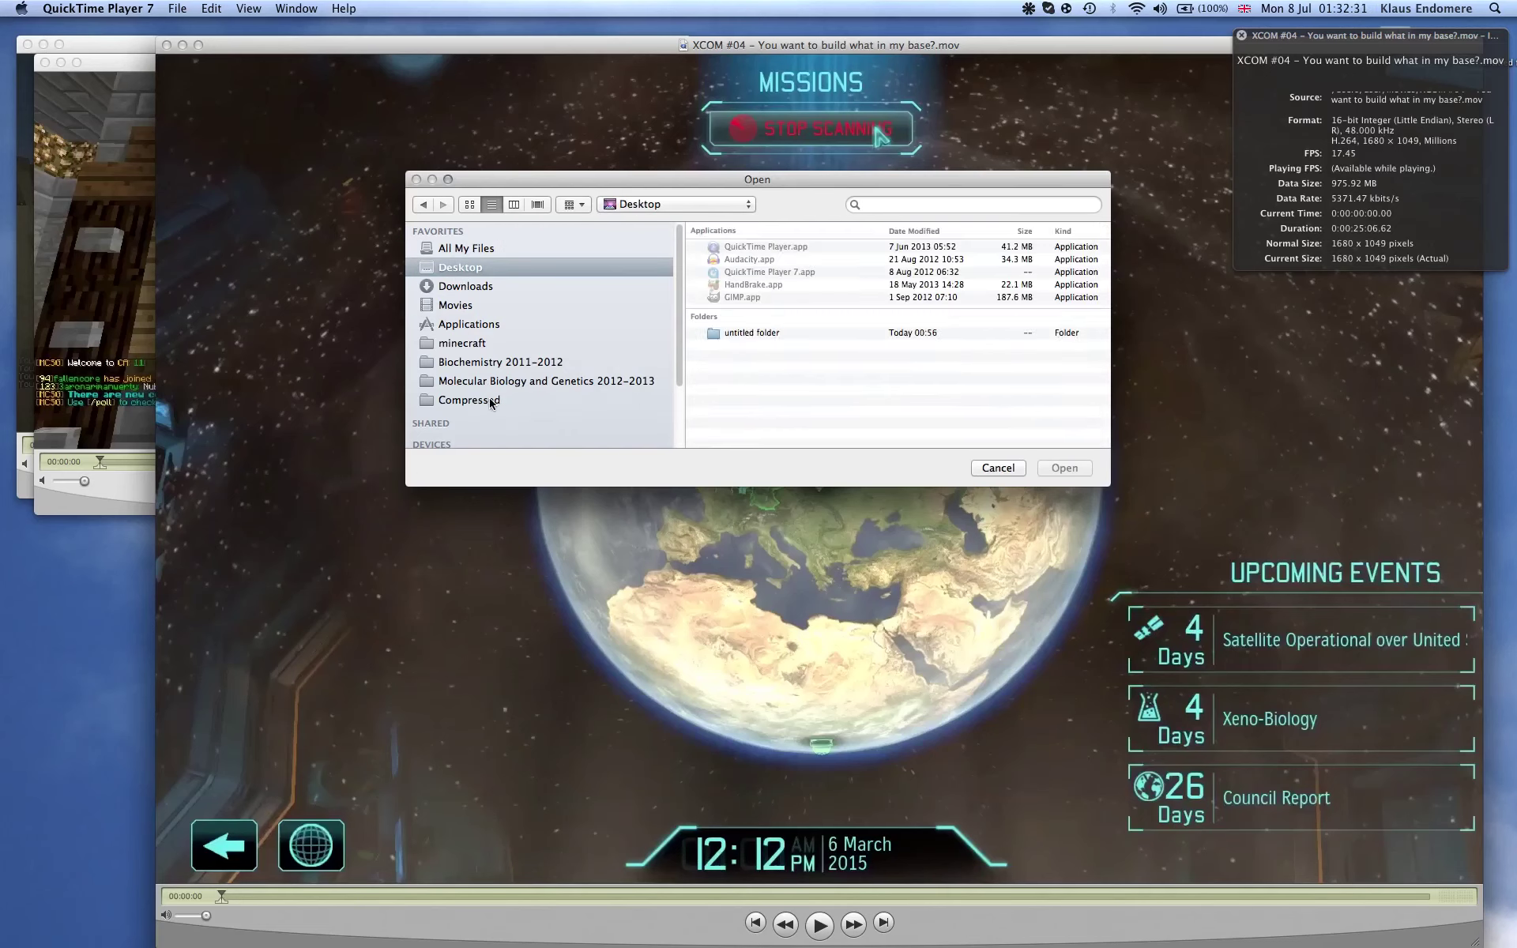
pyautogui.click(463, 250)
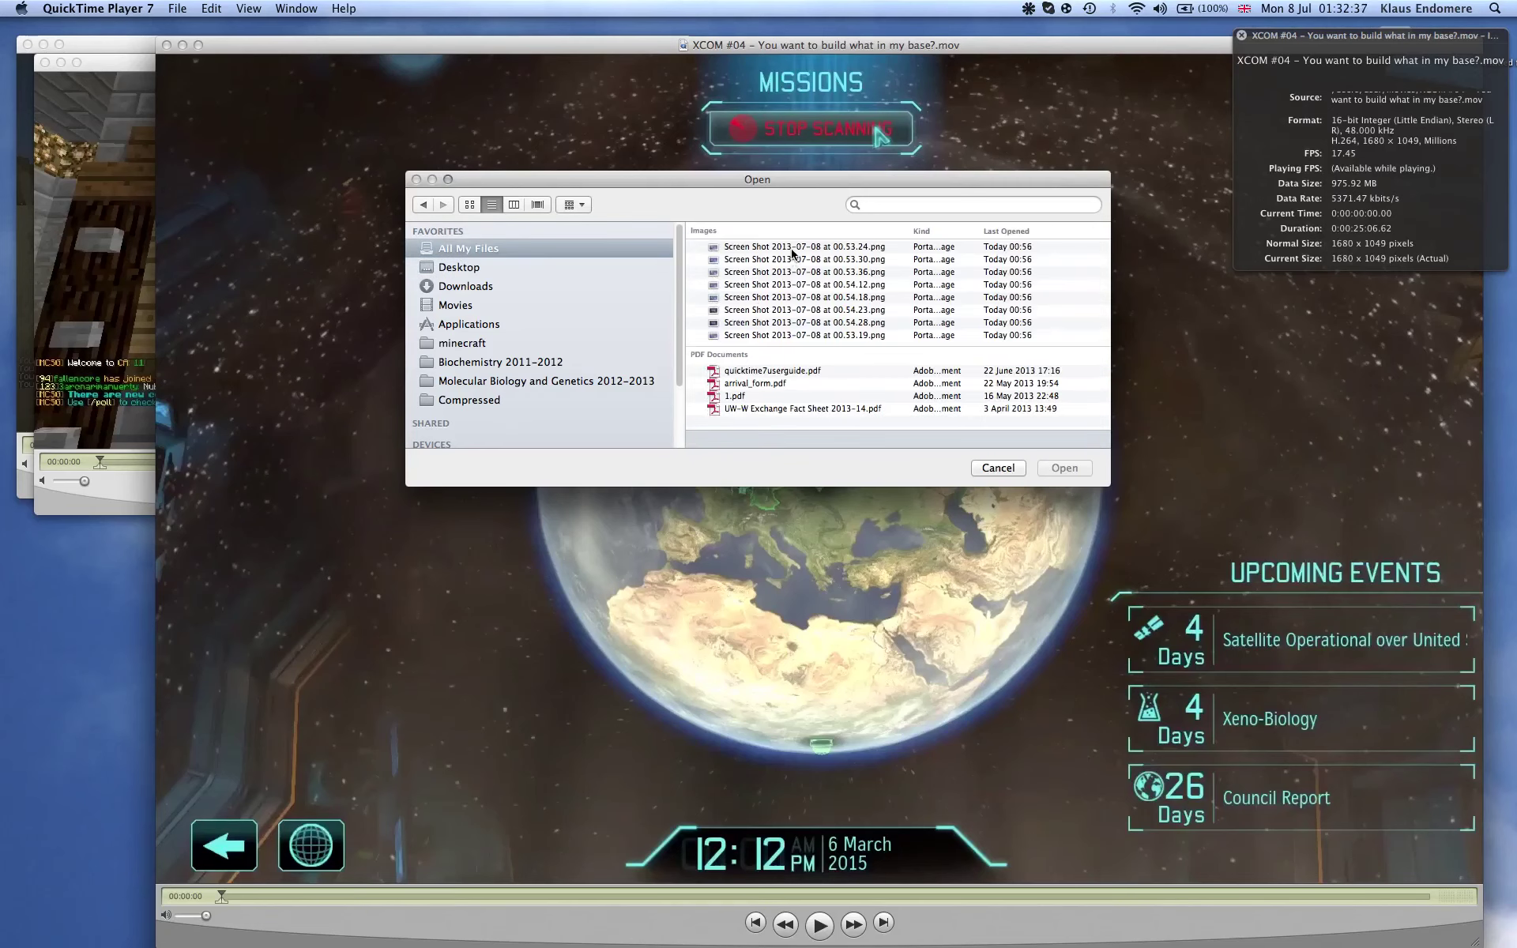
pyautogui.doubleClick(793, 255)
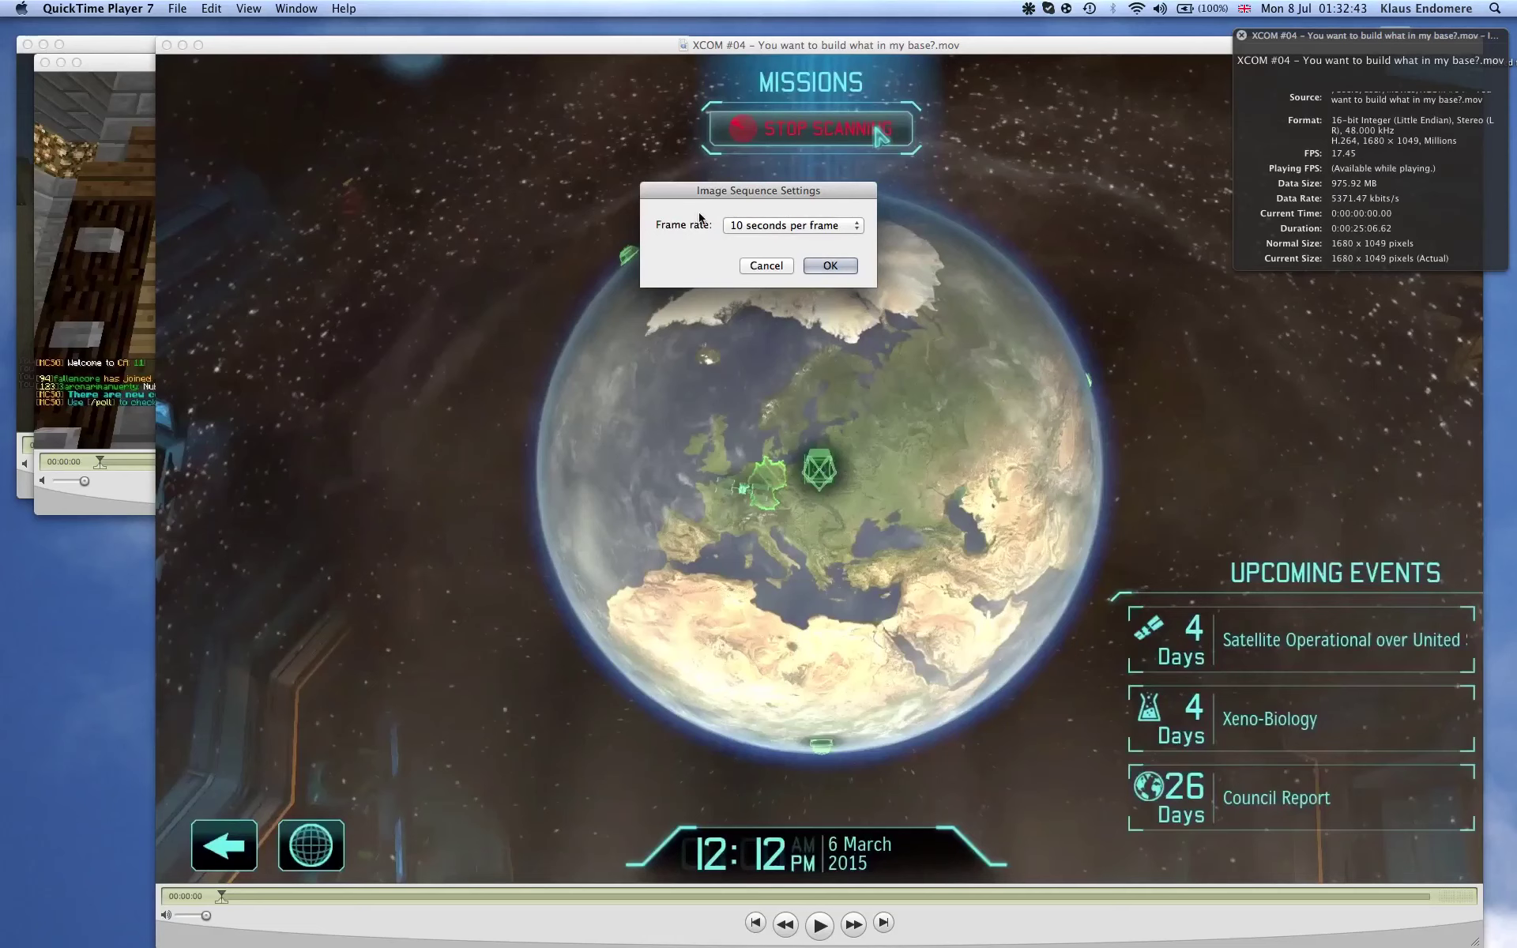
# Create the image sequence at 5 seconds per frame, shrink its window and move the playhead to about 5 seconds.
pyautogui.click(763, 228)
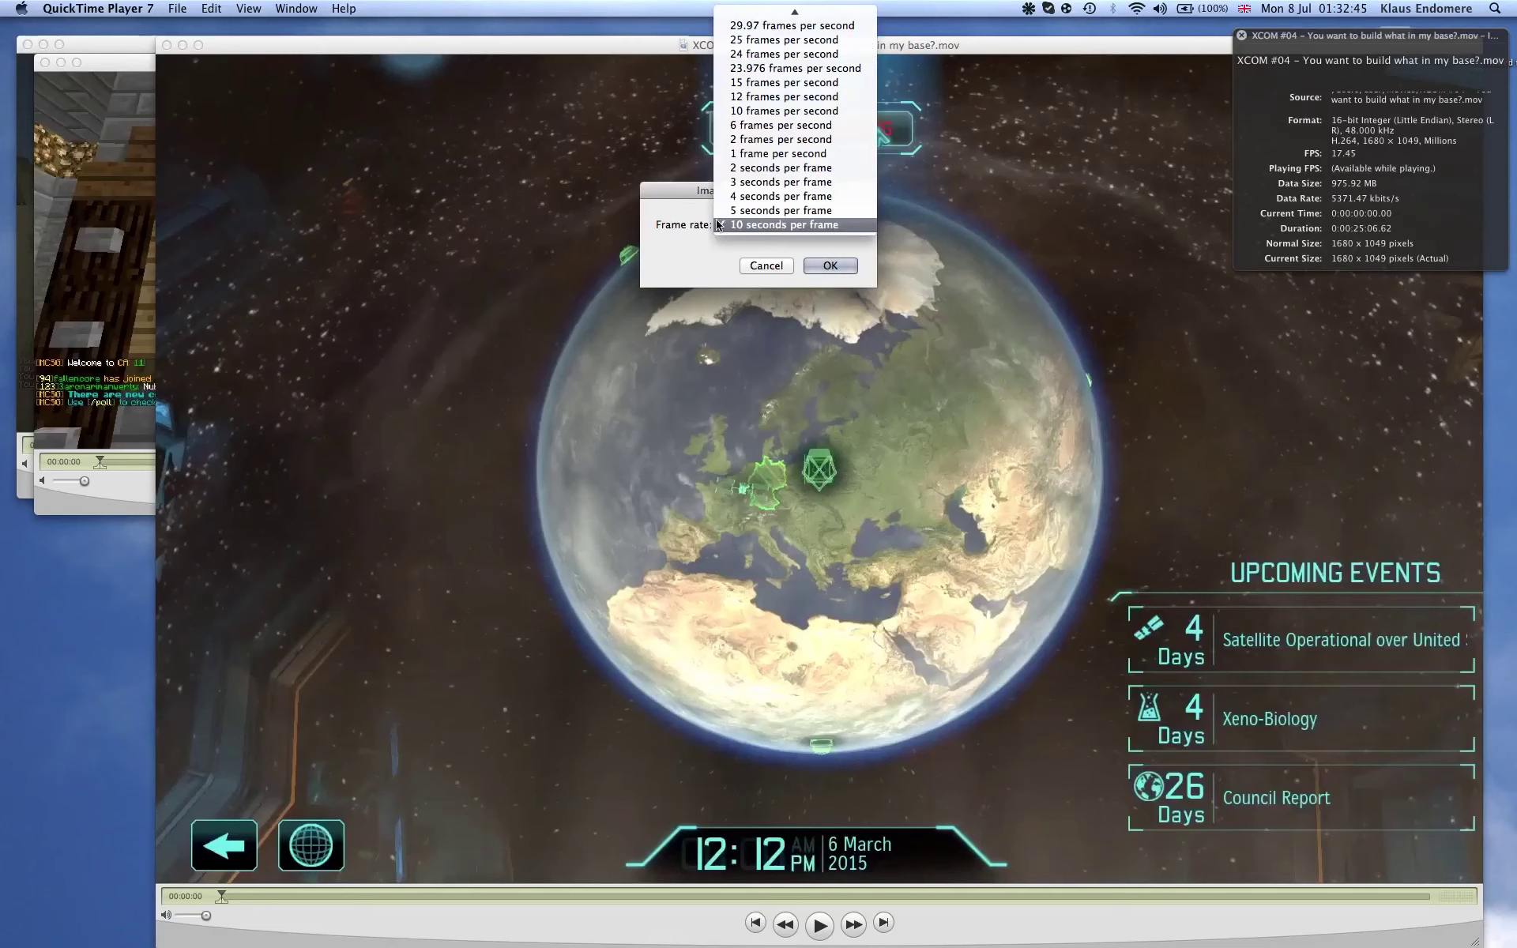
pyautogui.click(689, 227)
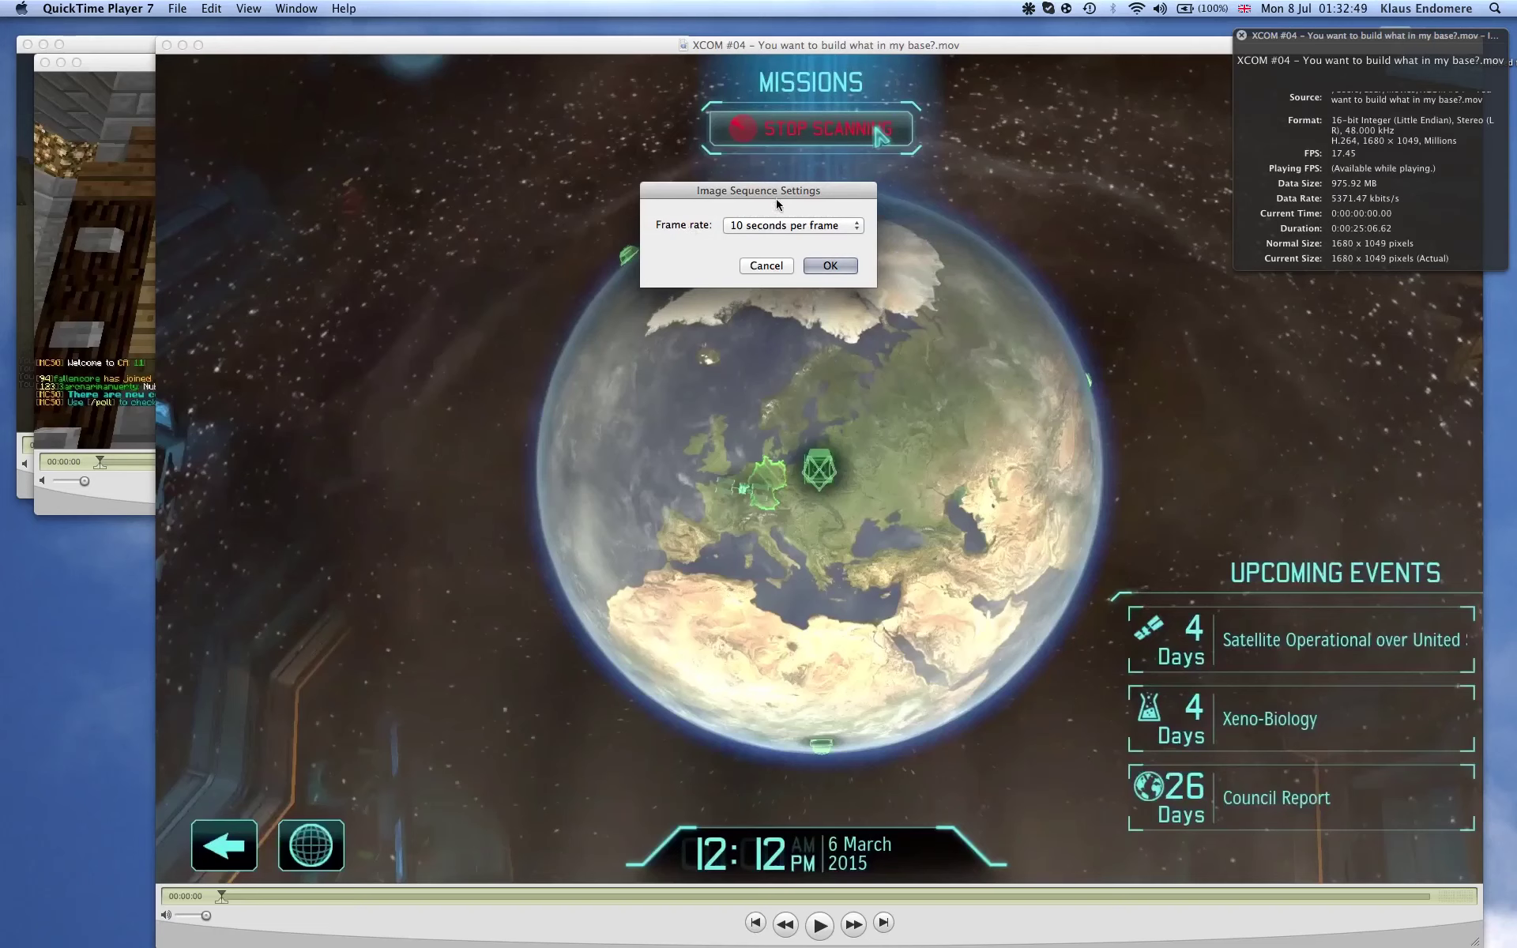
pyautogui.click(783, 232)
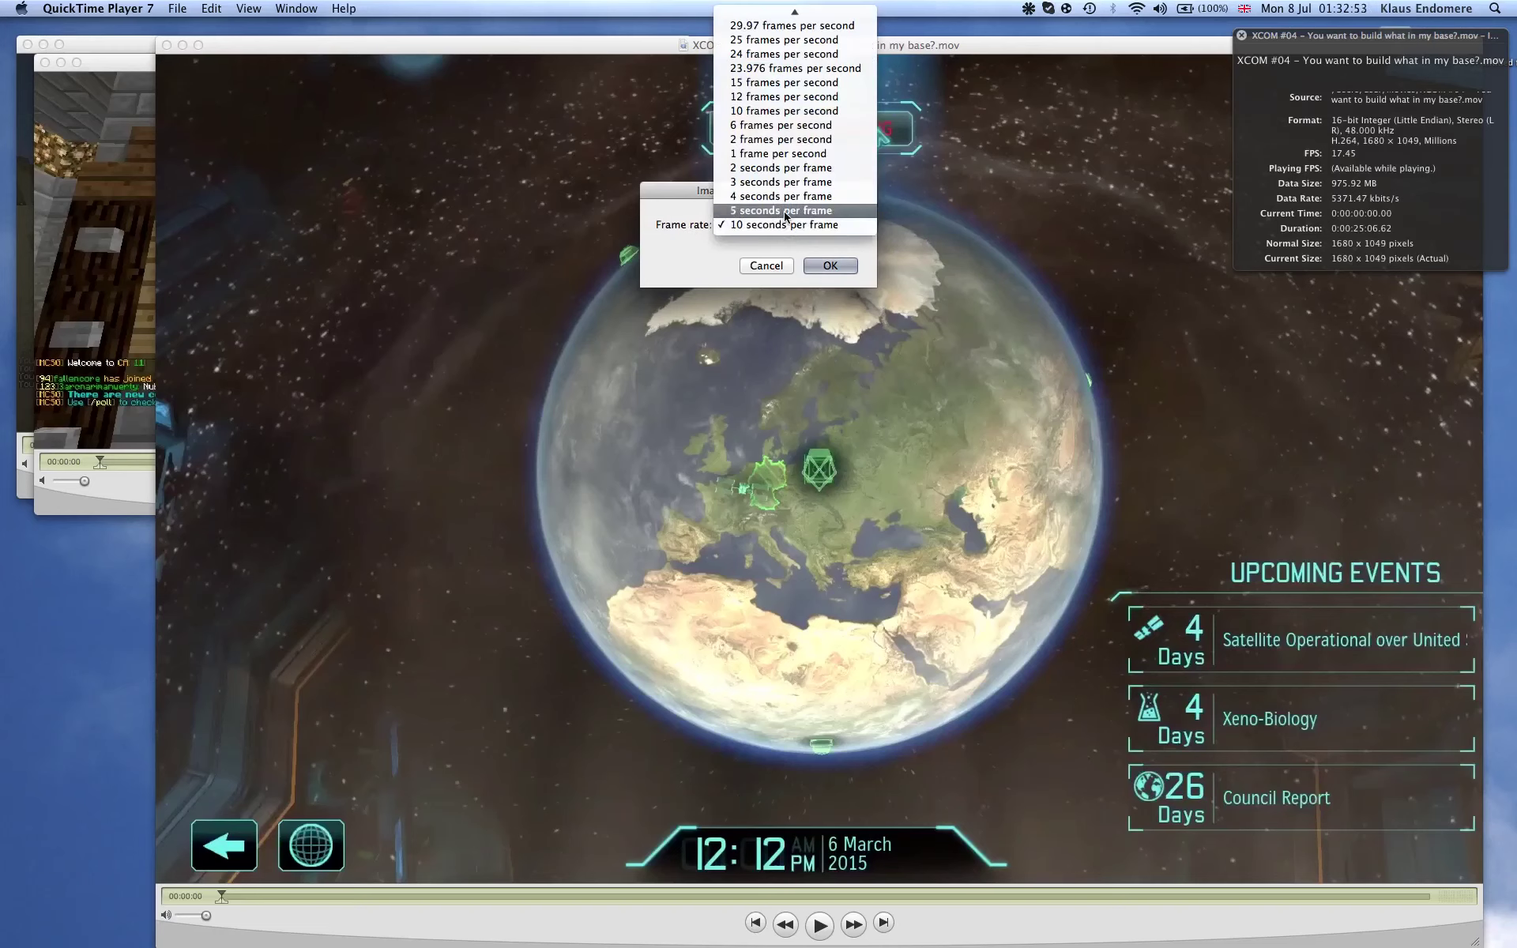
pyautogui.click(784, 211)
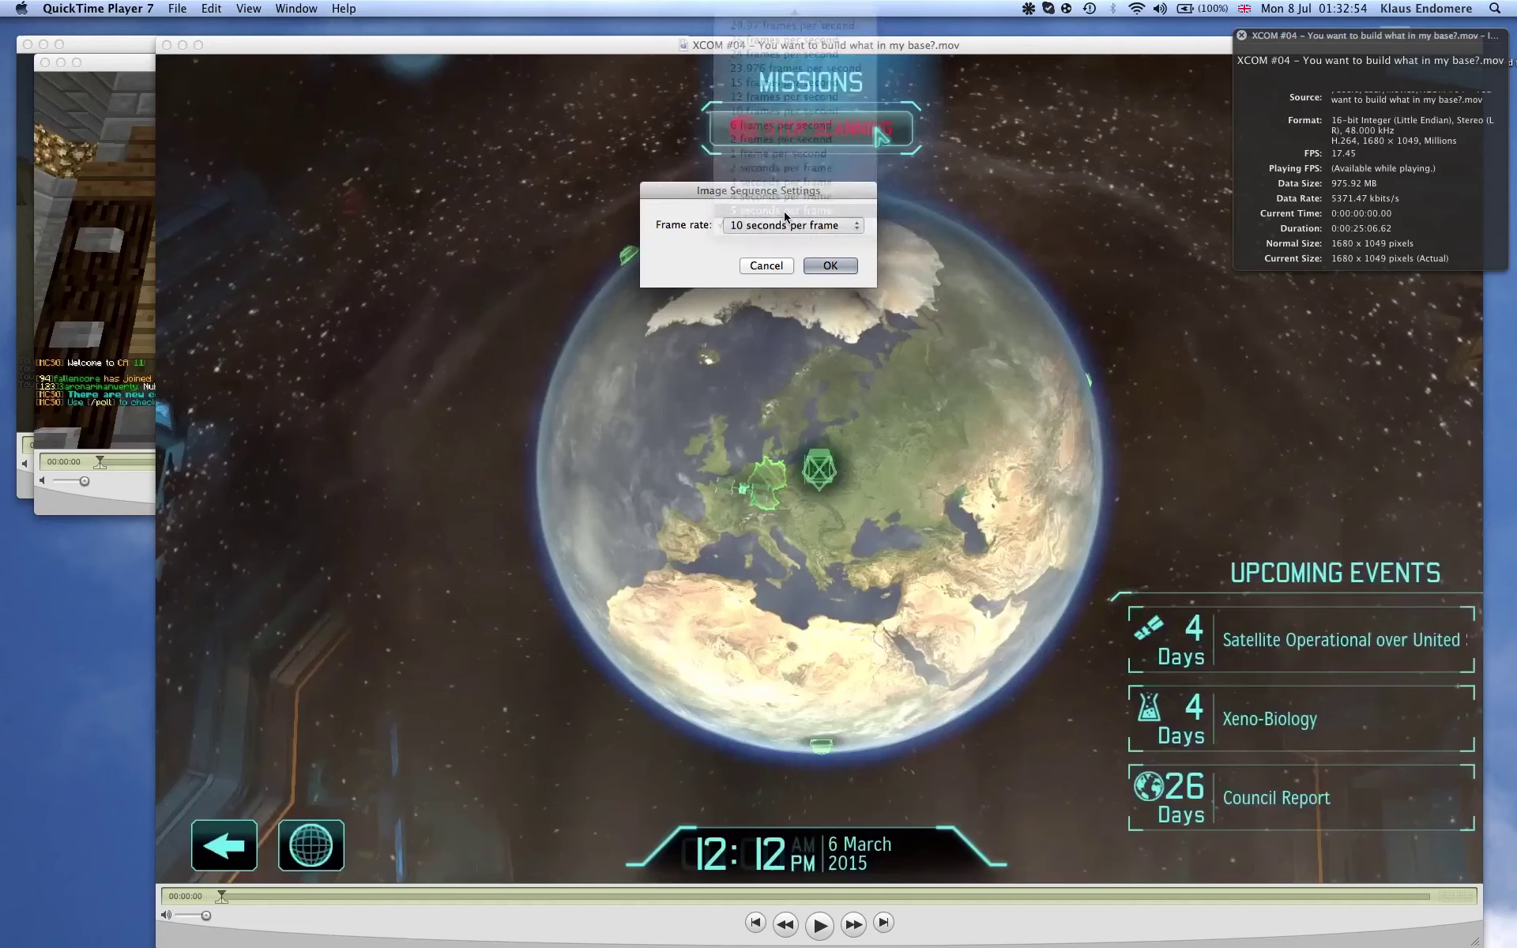
pyautogui.click(832, 265)
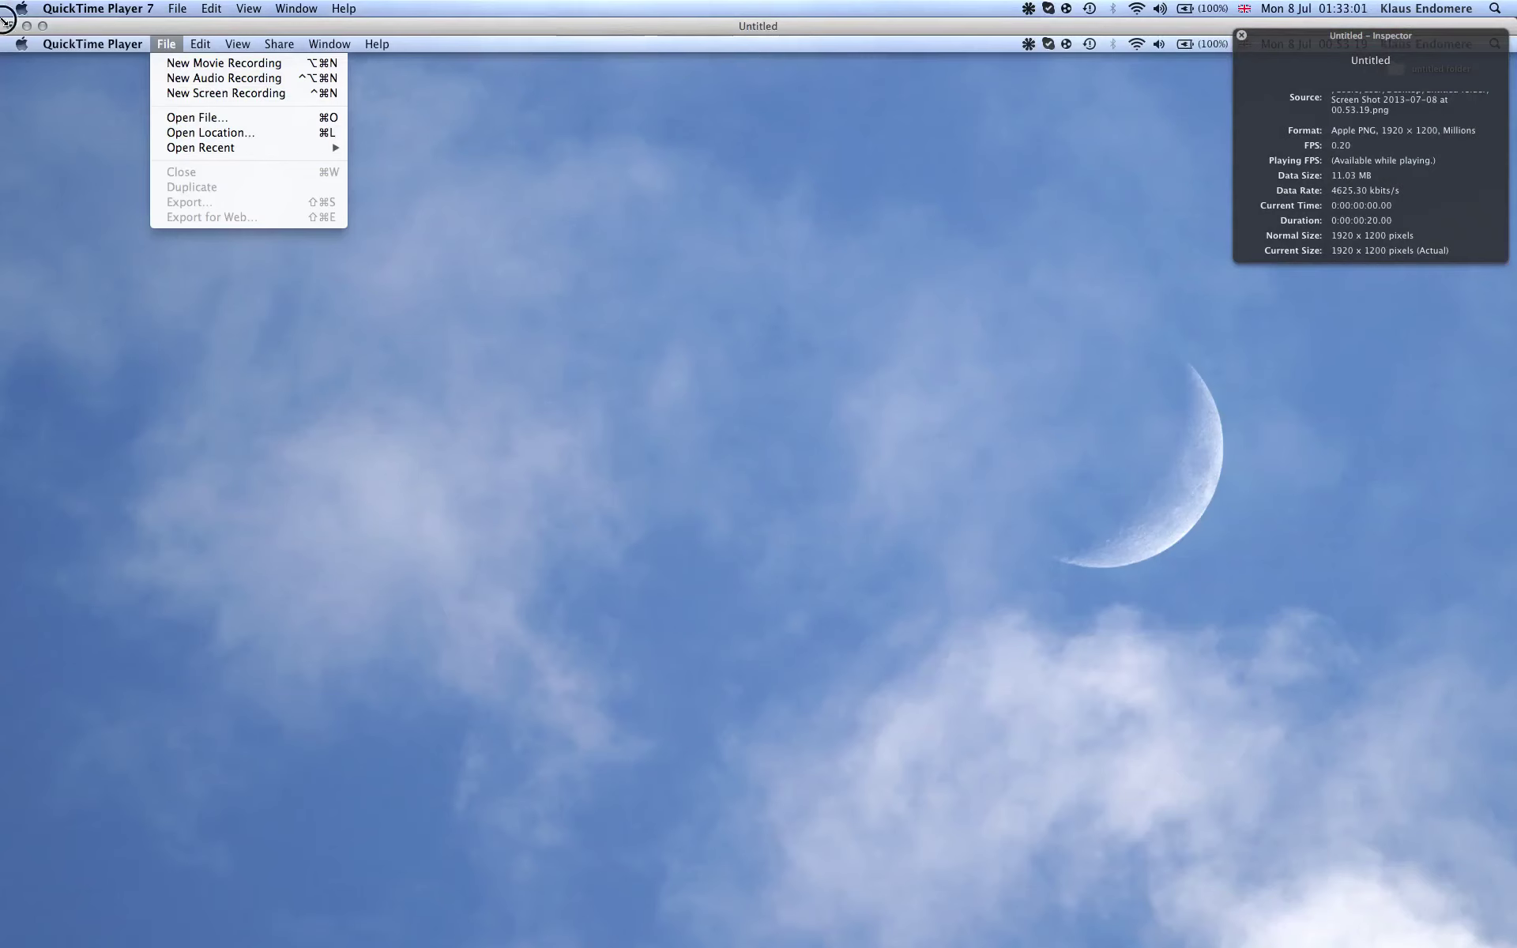
pyautogui.click(43, 25)
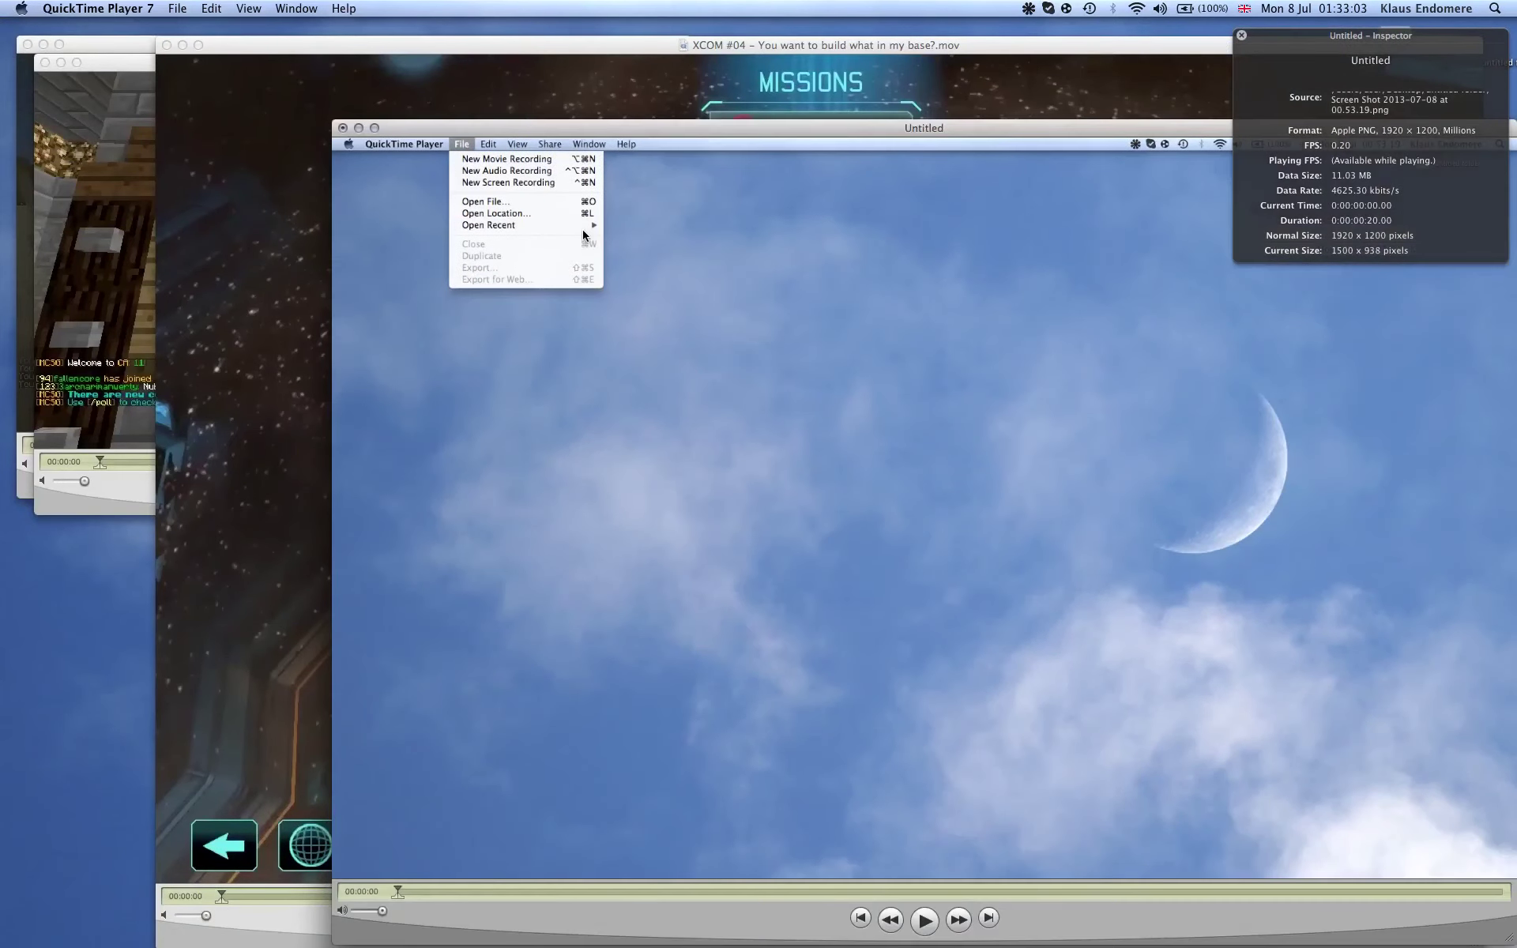
pyautogui.moveTo(402, 895); pyautogui.dragTo(688, 892)
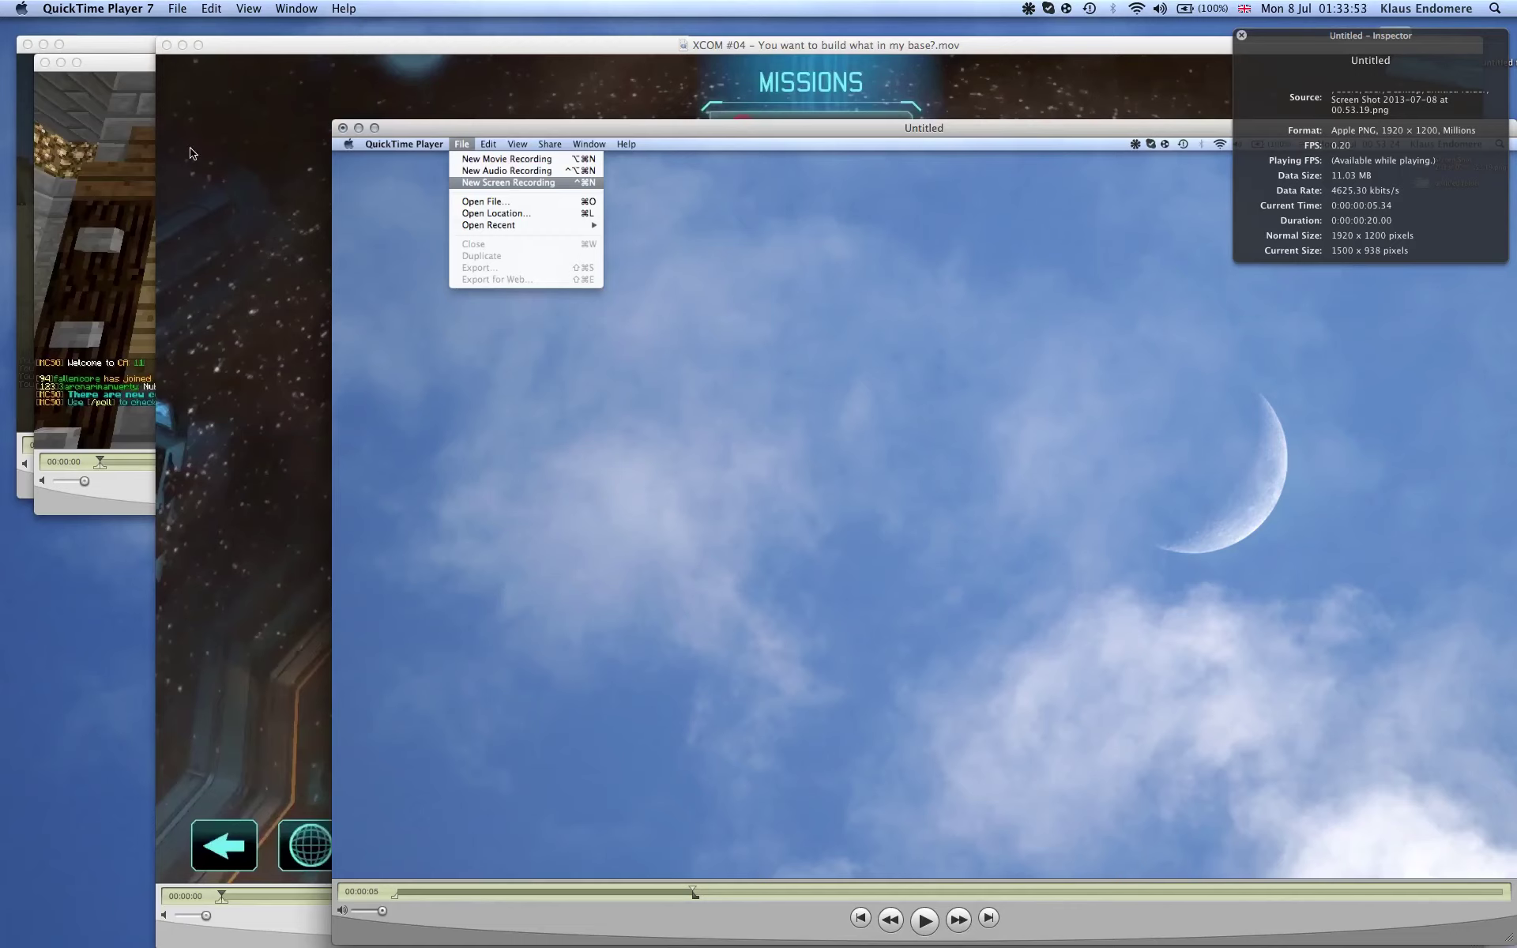
# Close the image sequence movie without saving and close all remaining QuickTime Player 7 movies.
pyautogui.press('super+w')
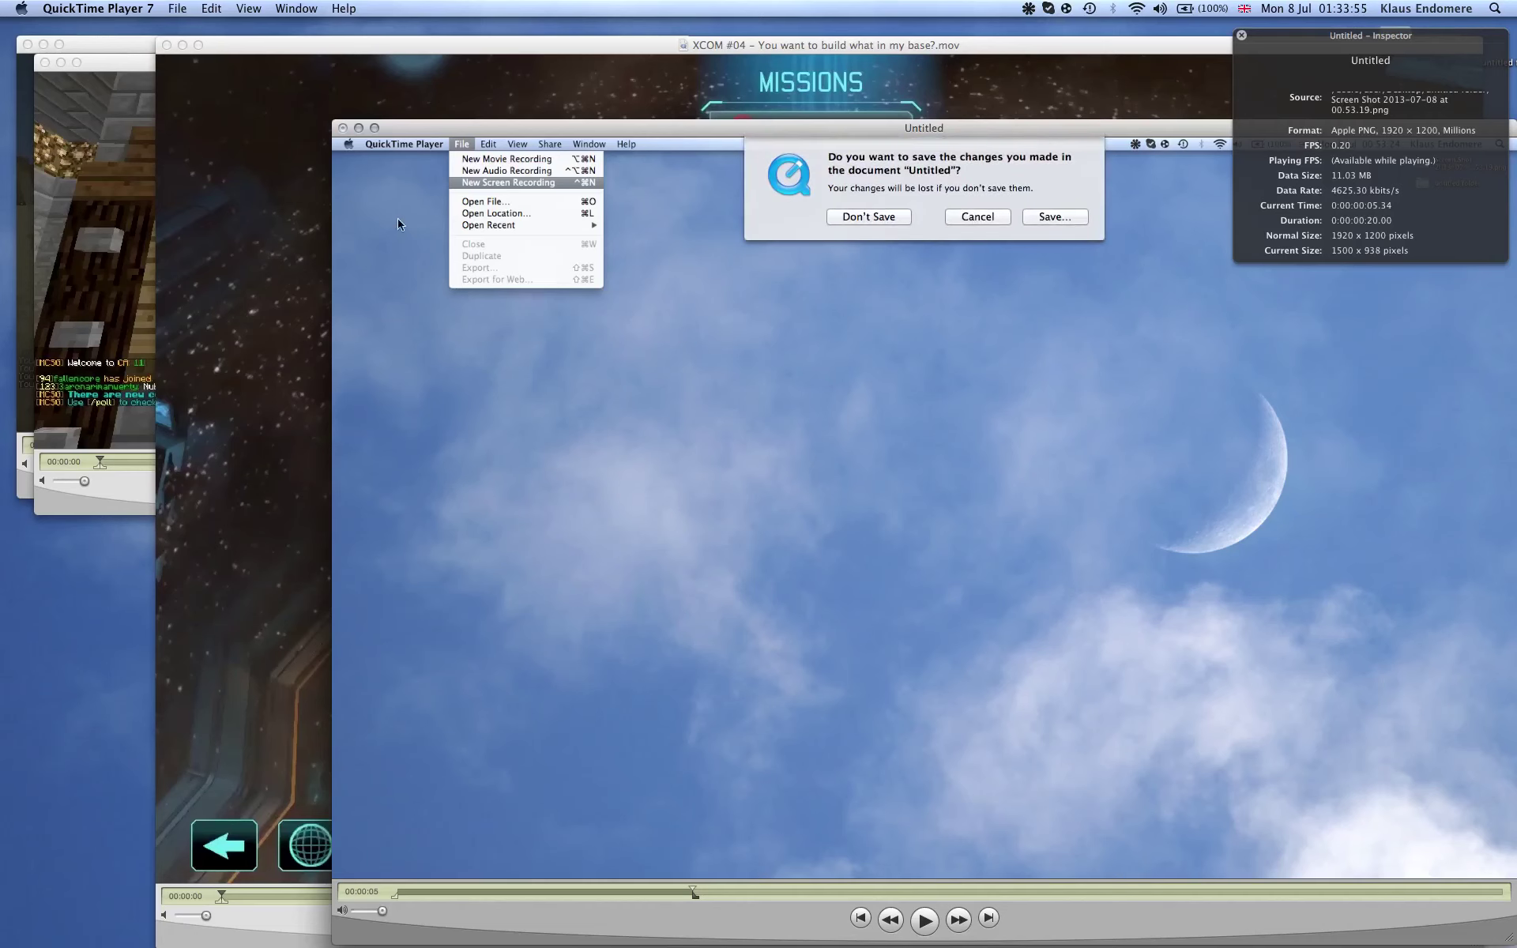
pyautogui.click(876, 218)
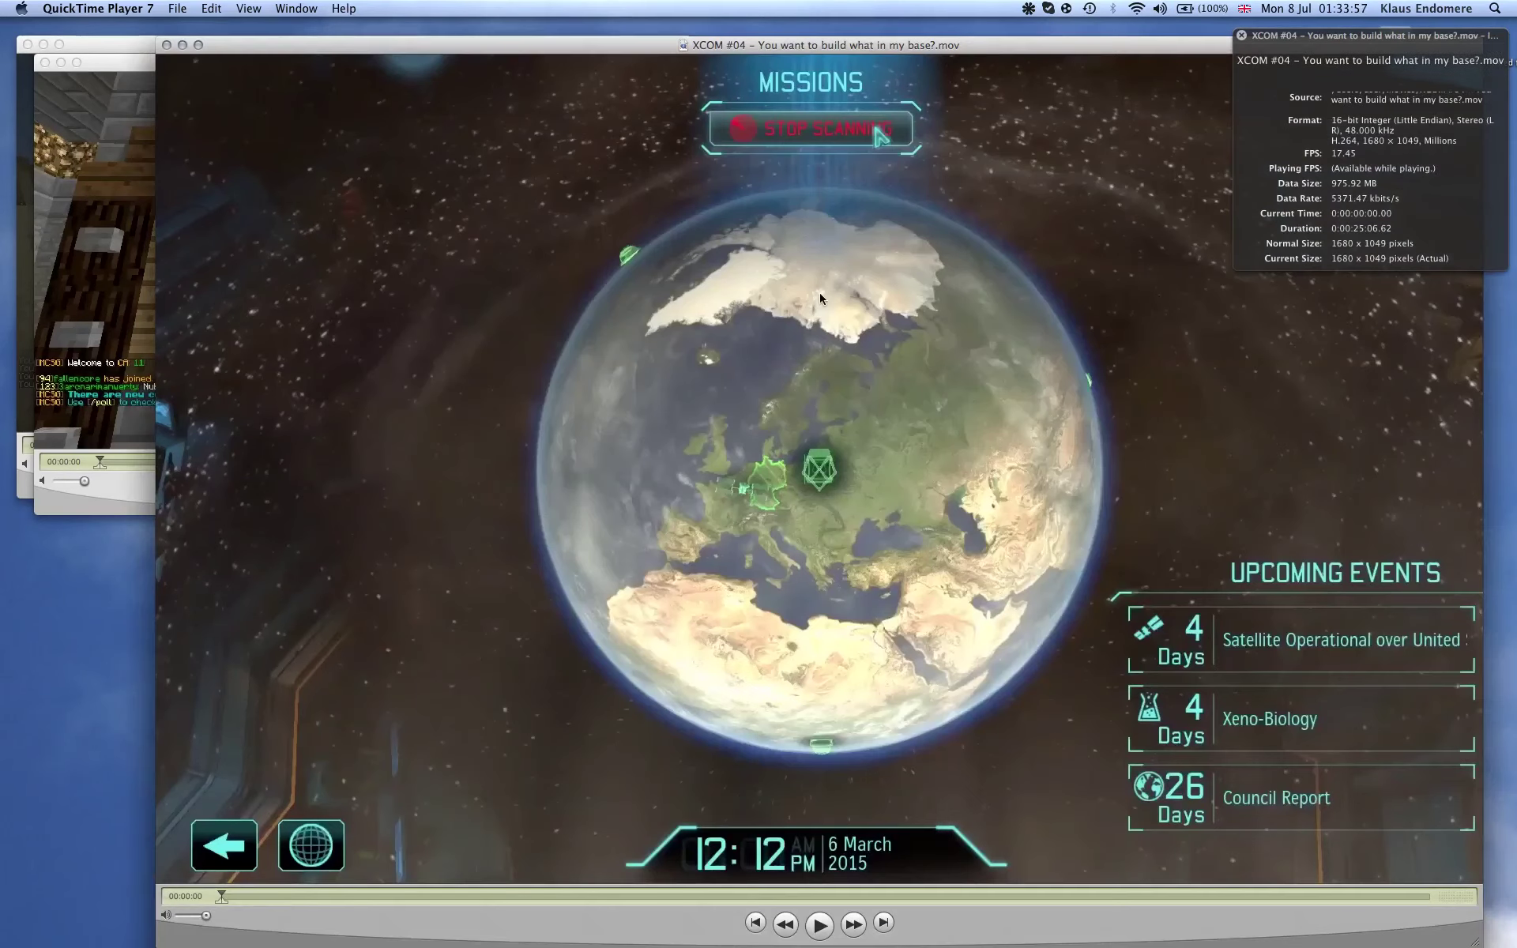
pyautogui.press('super+w')
pyautogui.press('super+w')
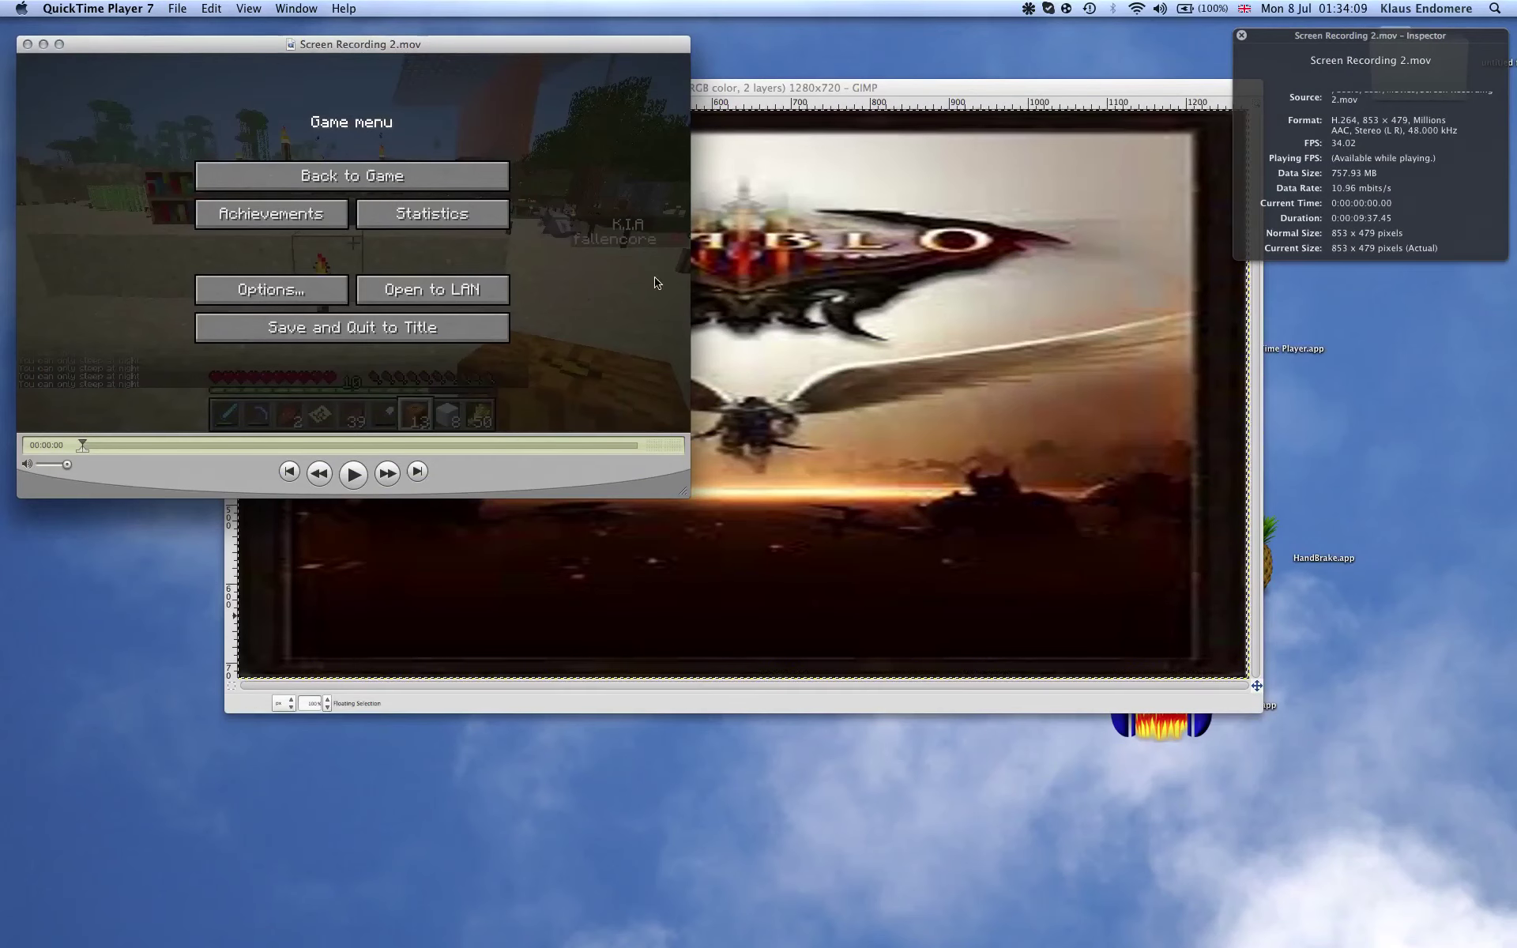
pyautogui.press('super+w')
pyautogui.press('super+q')
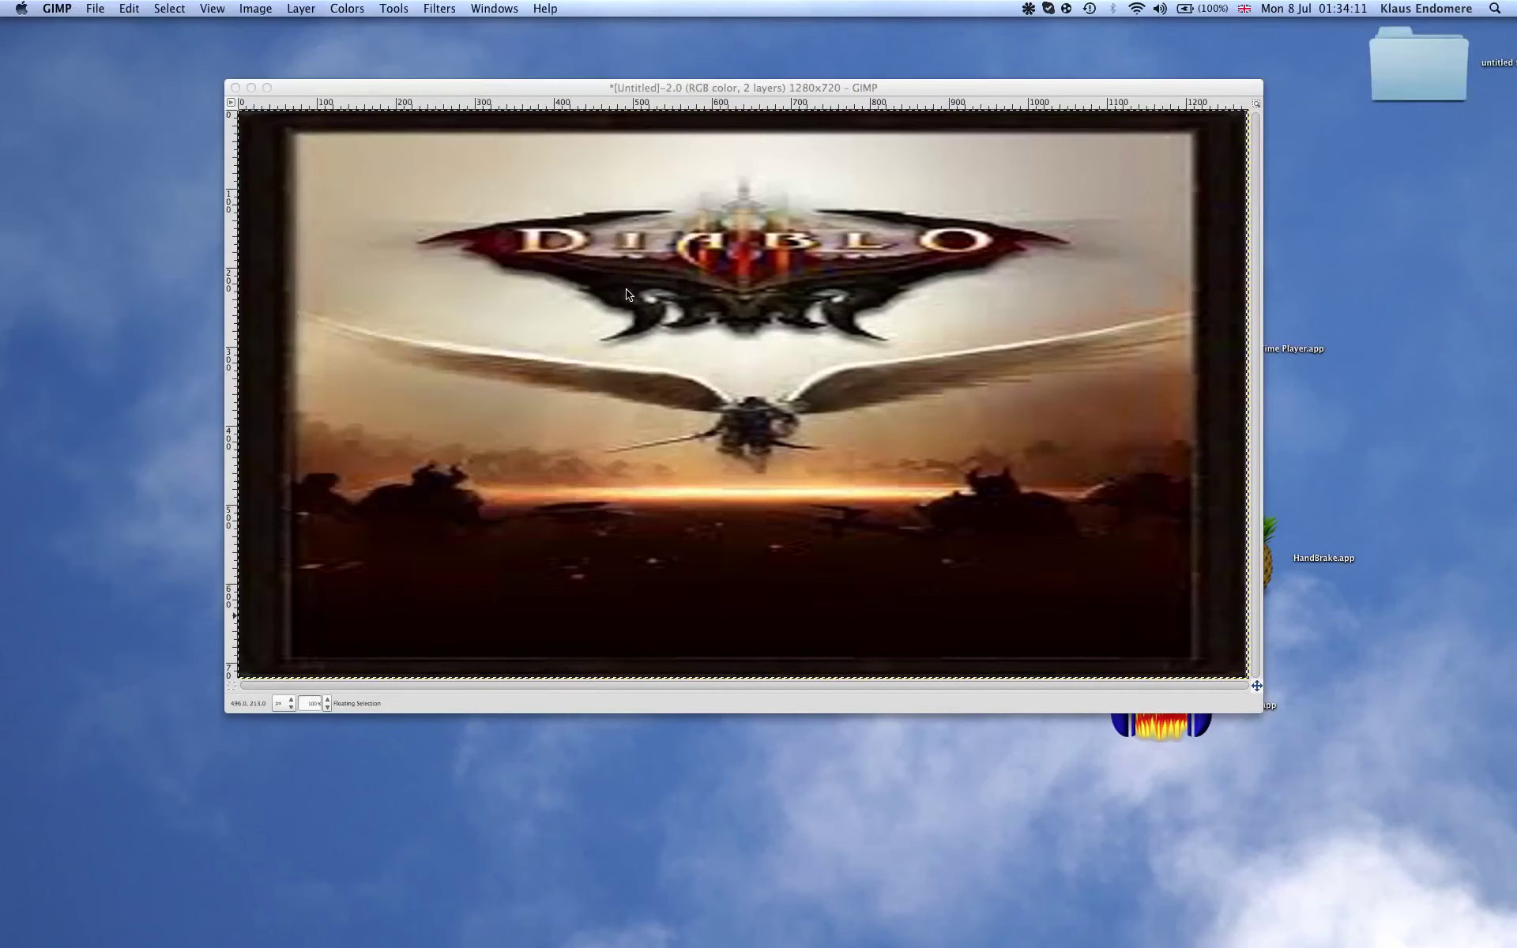
# Close the untitled 1280×720 Diablo image without saving and quit GIMP.
pyautogui.press('super+w')
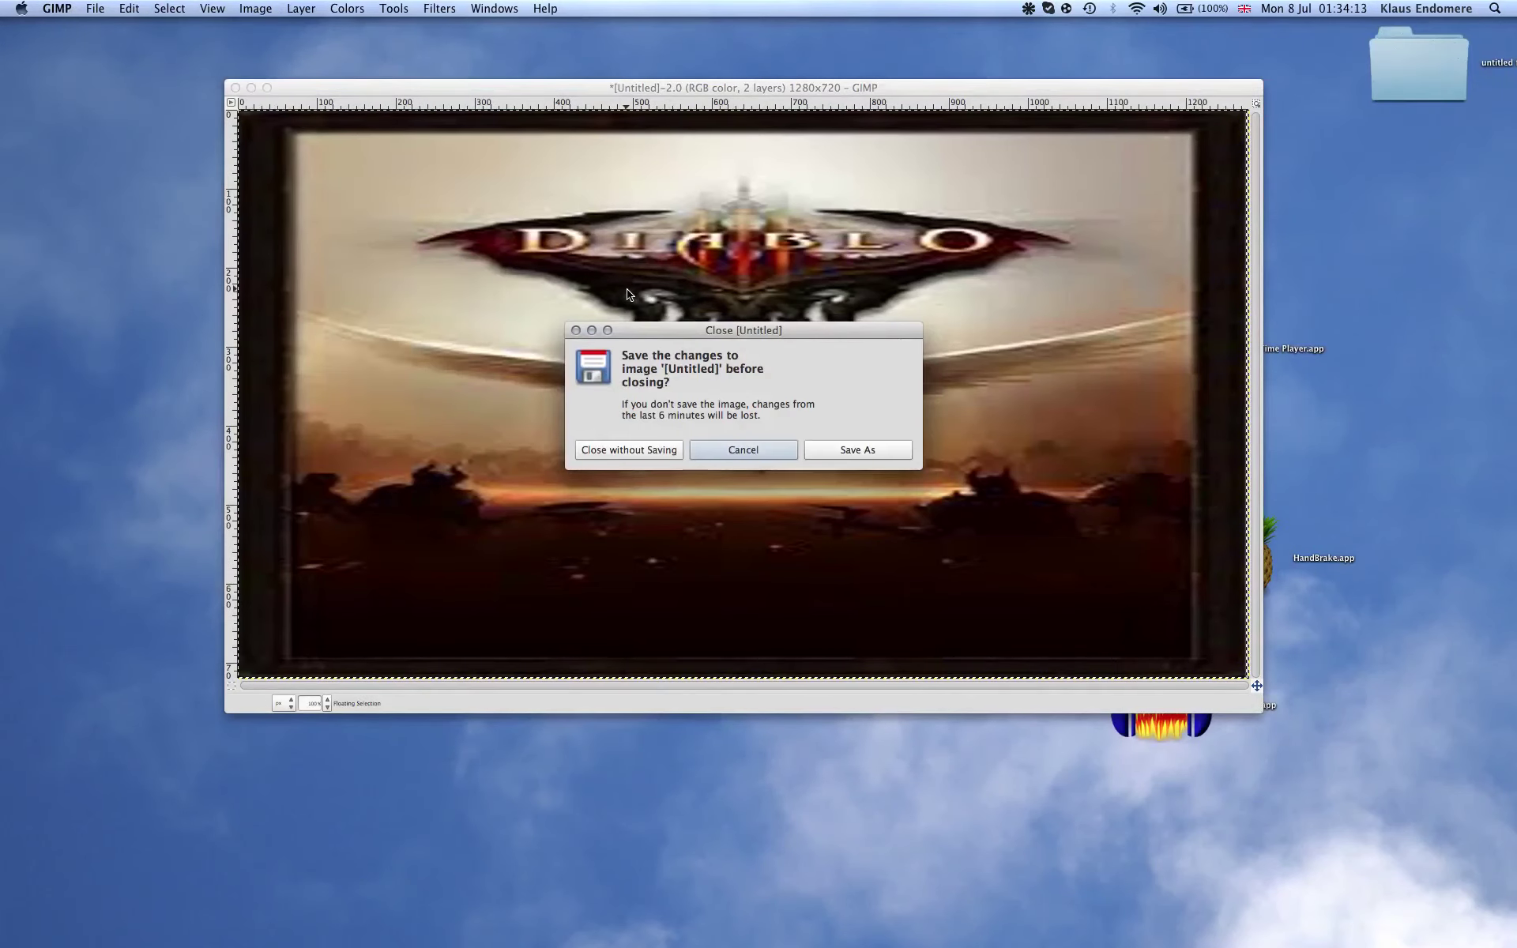
pyautogui.click(658, 448)
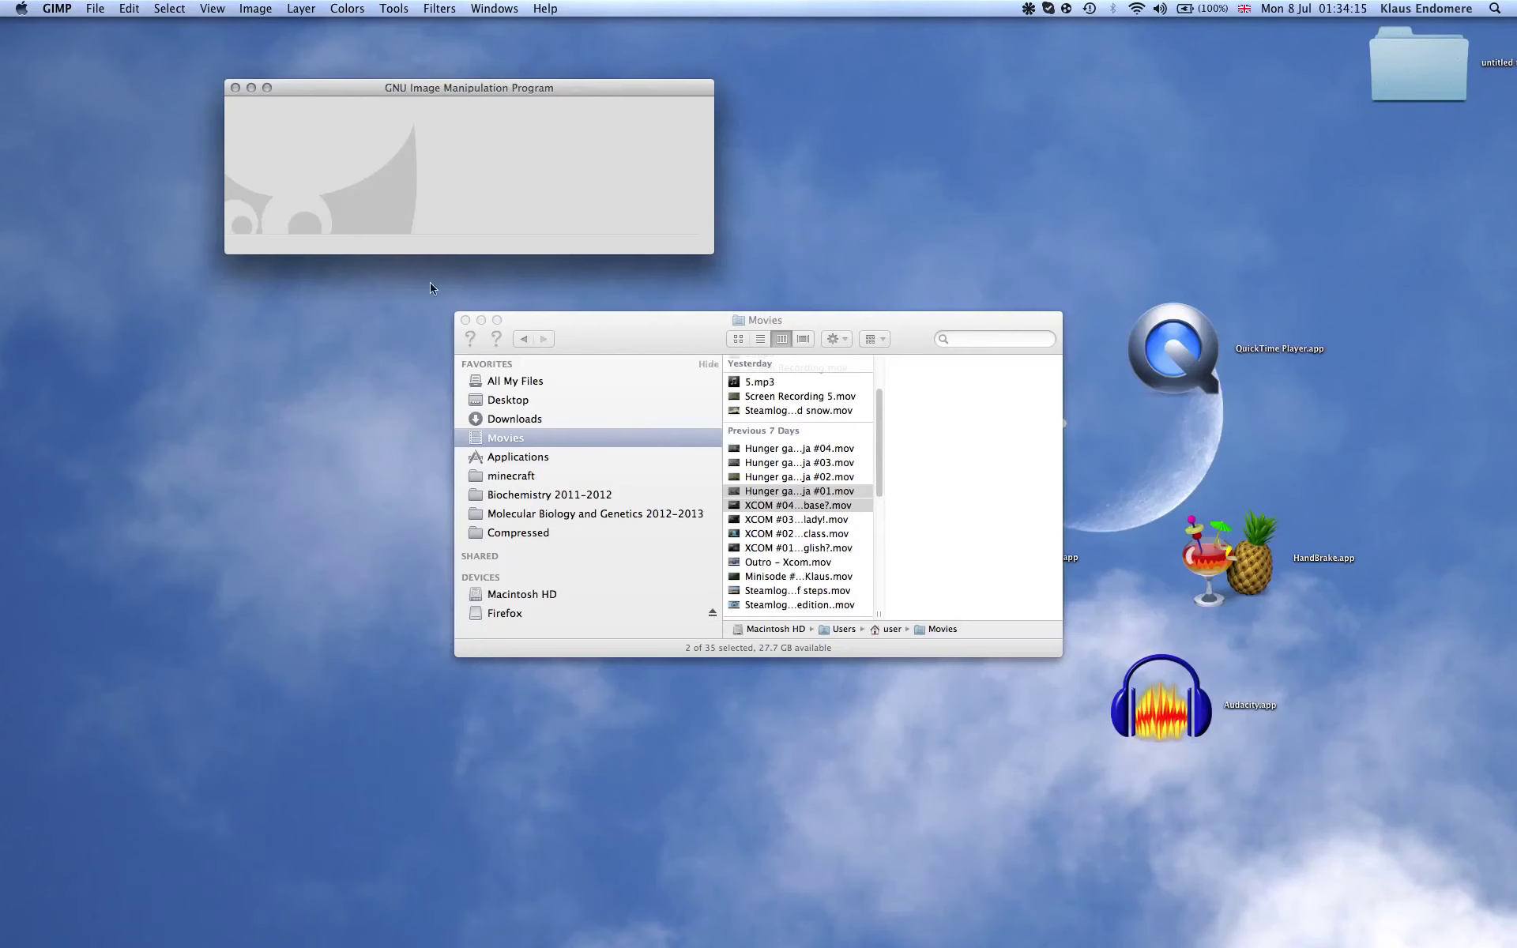
pyautogui.press('super+w')
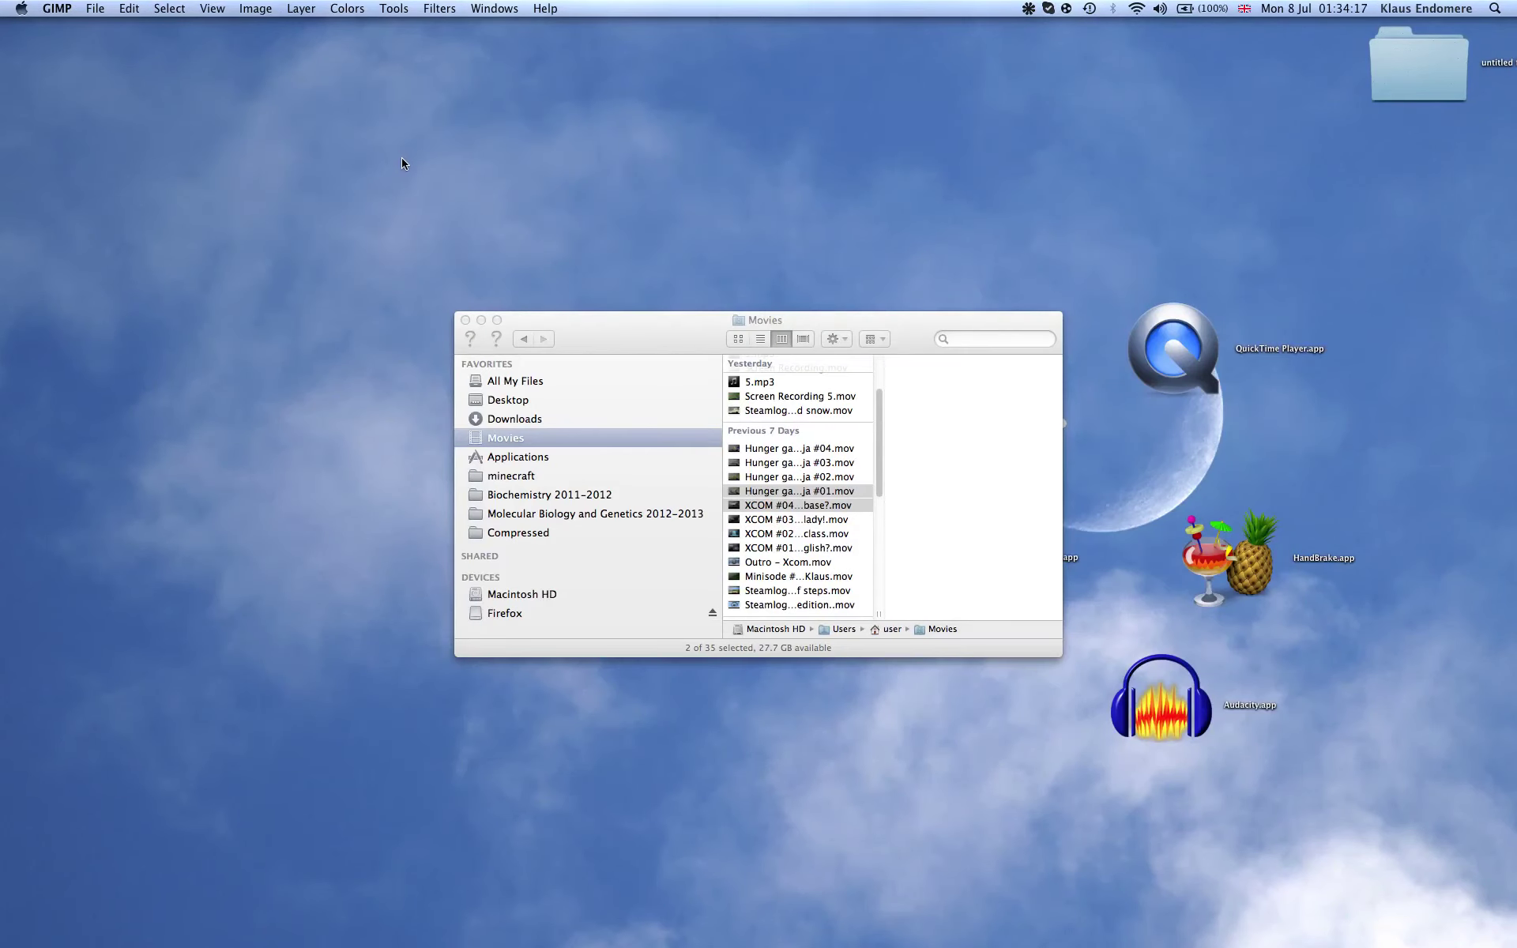
pyautogui.press('super+q')
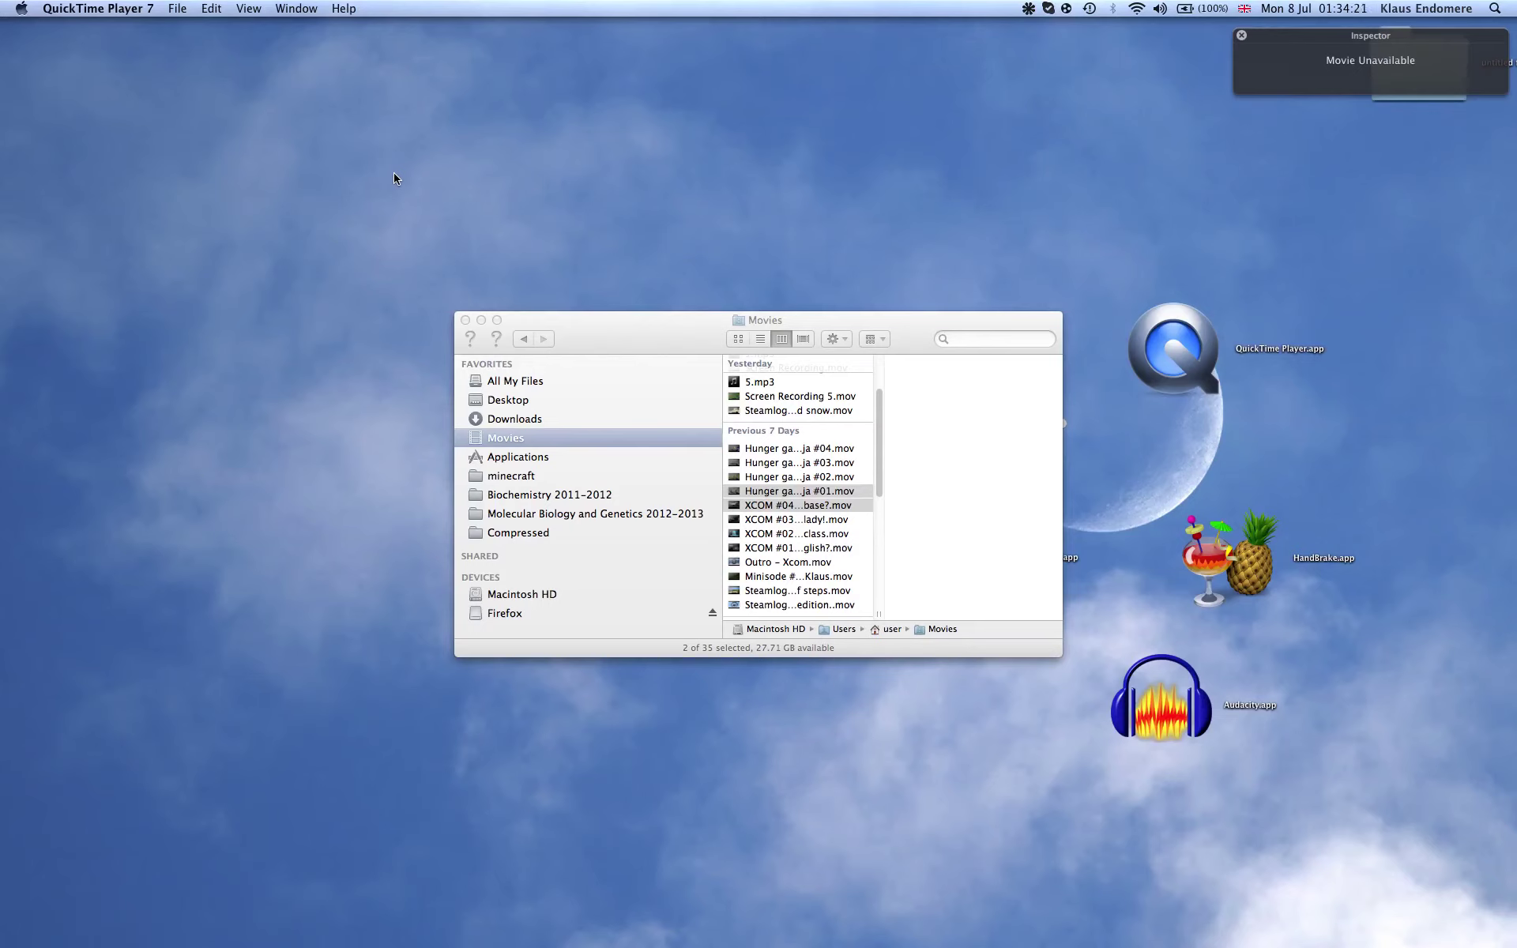
# Quit QuickTime Player 7, then try to quit QuickTime Player and cancel so the screen recording continues.
pyautogui.press('super+q')
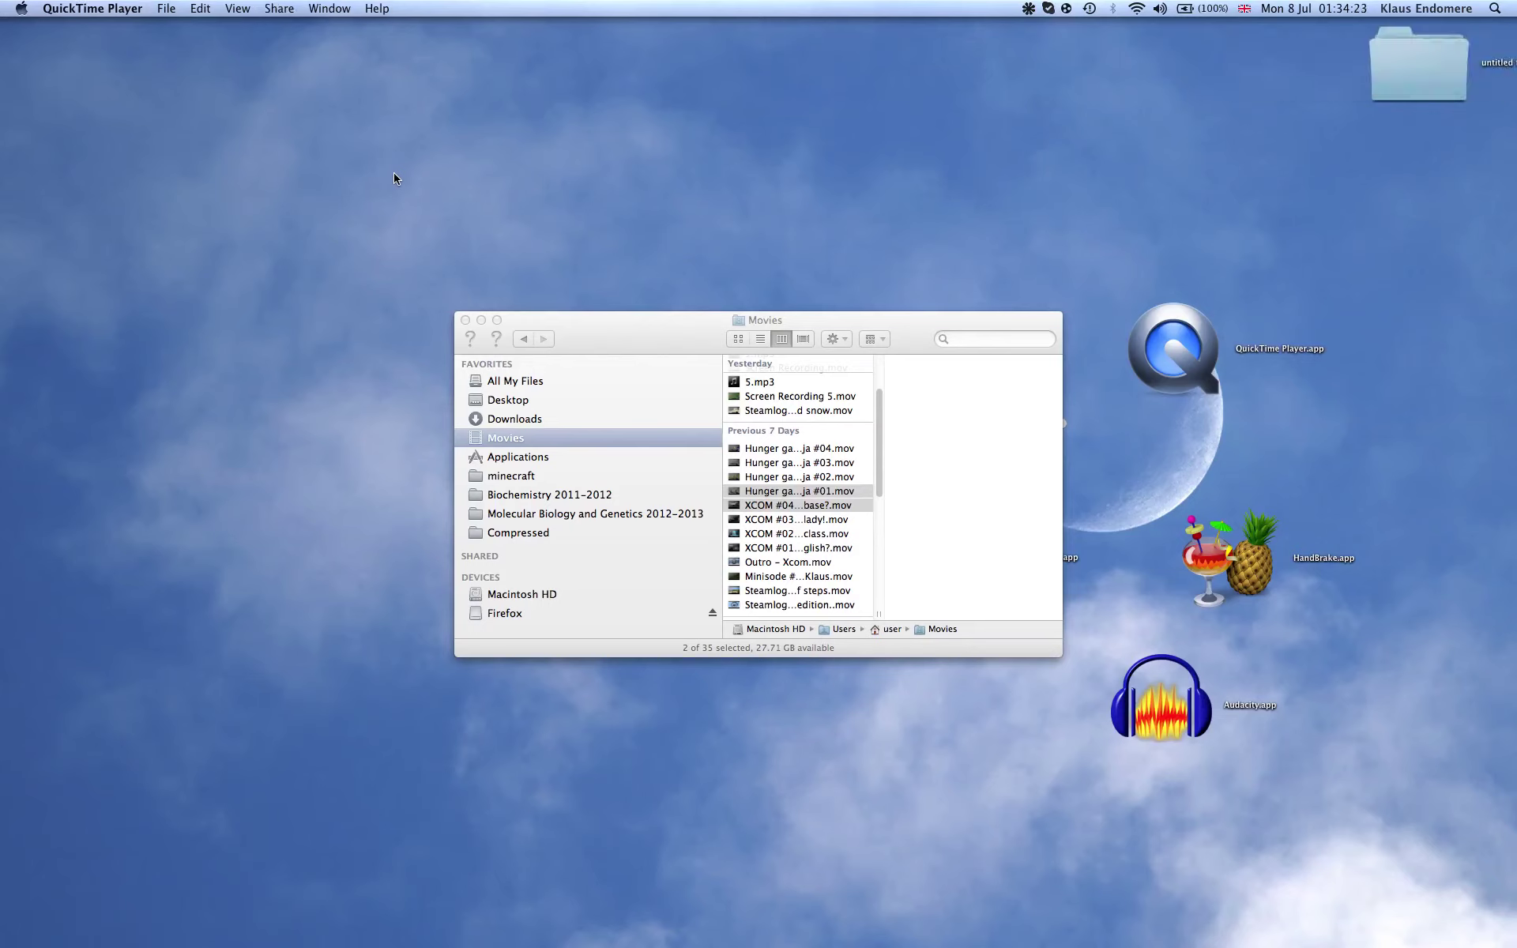
pyautogui.press('super+q')
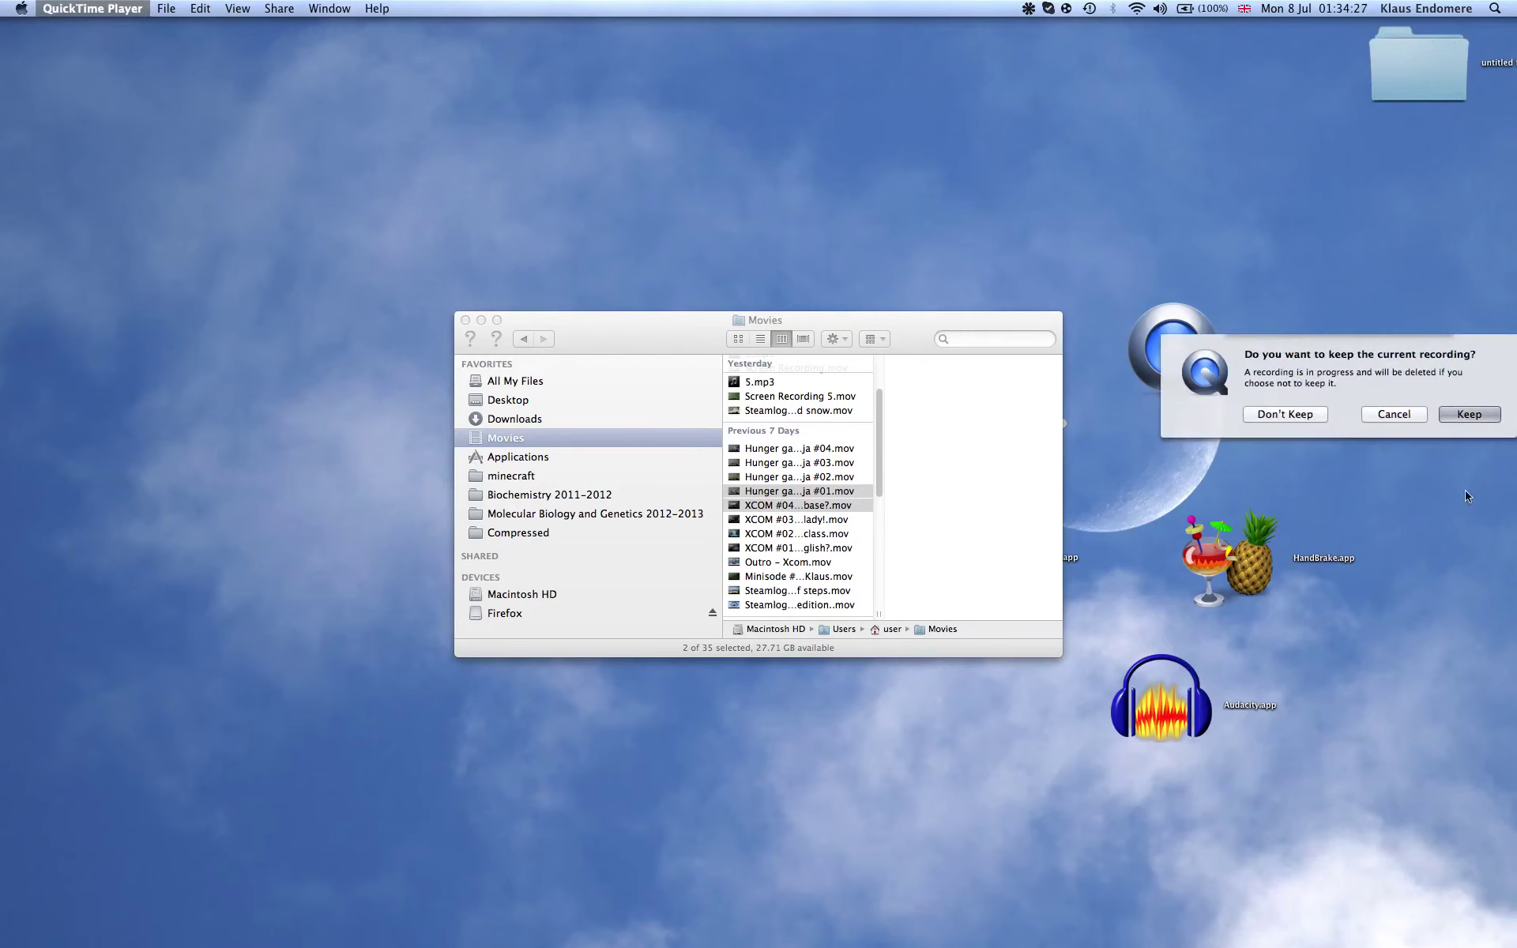
pyautogui.click(1413, 413)
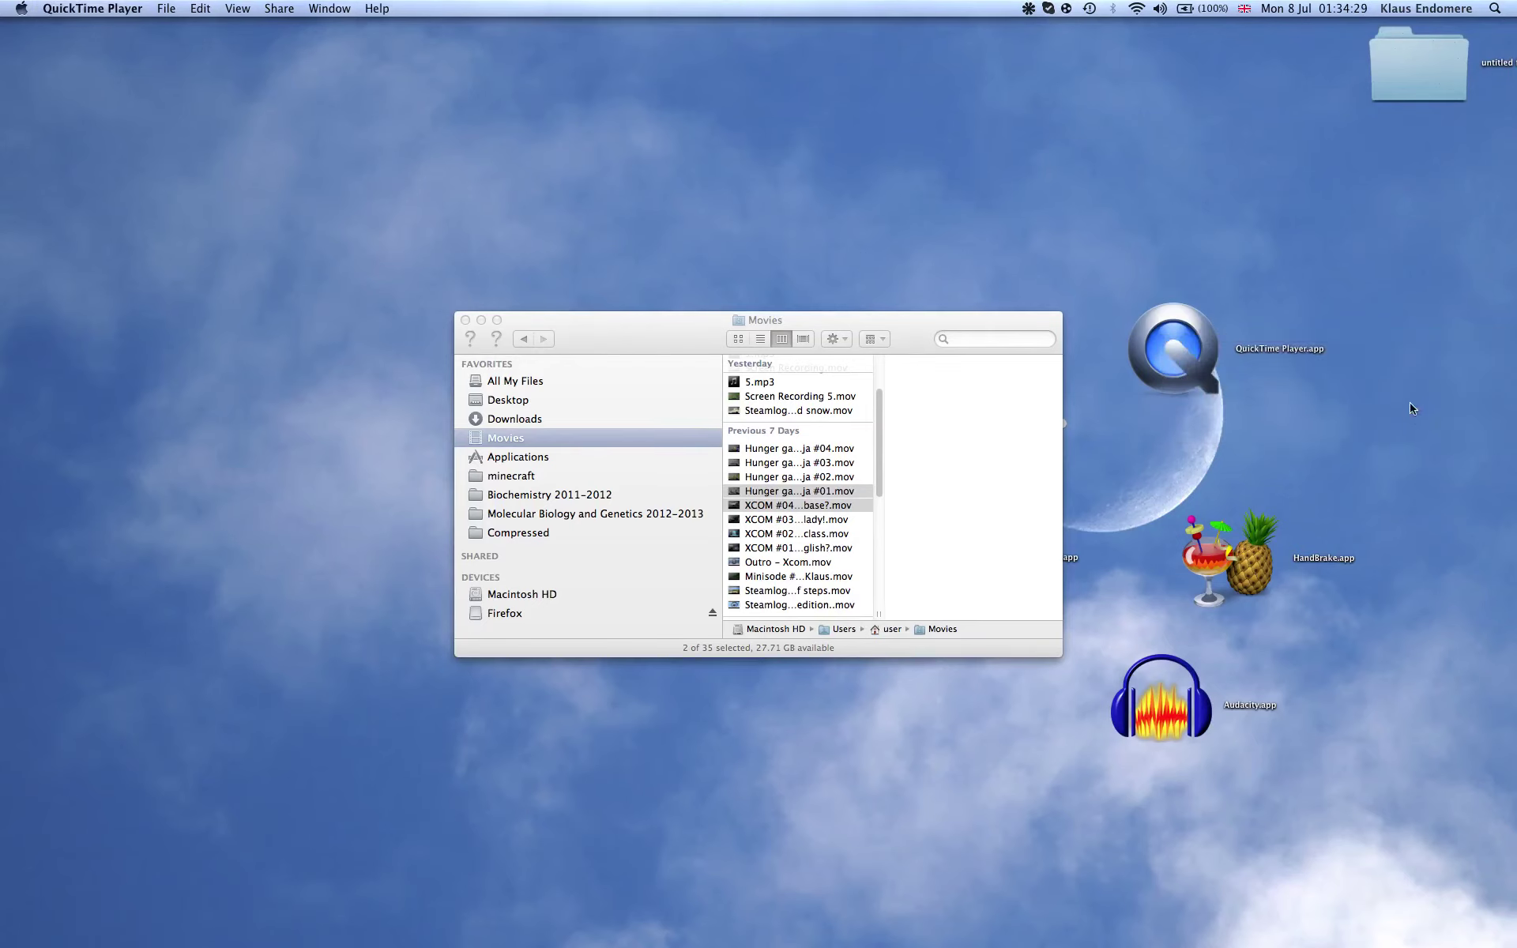
pyautogui.click(1397, 330)
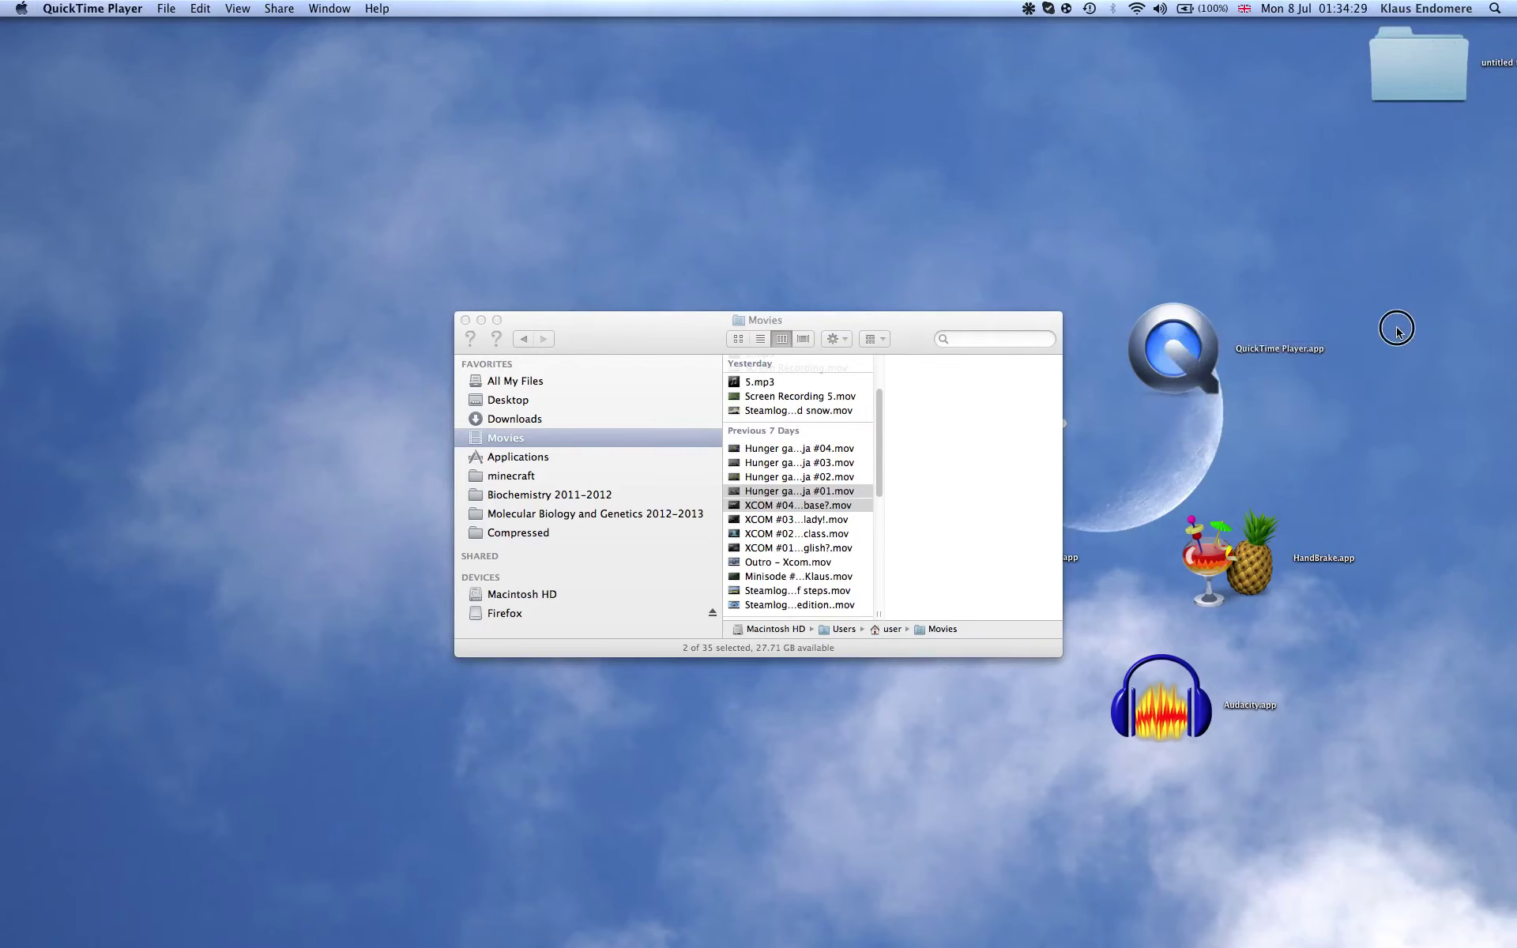